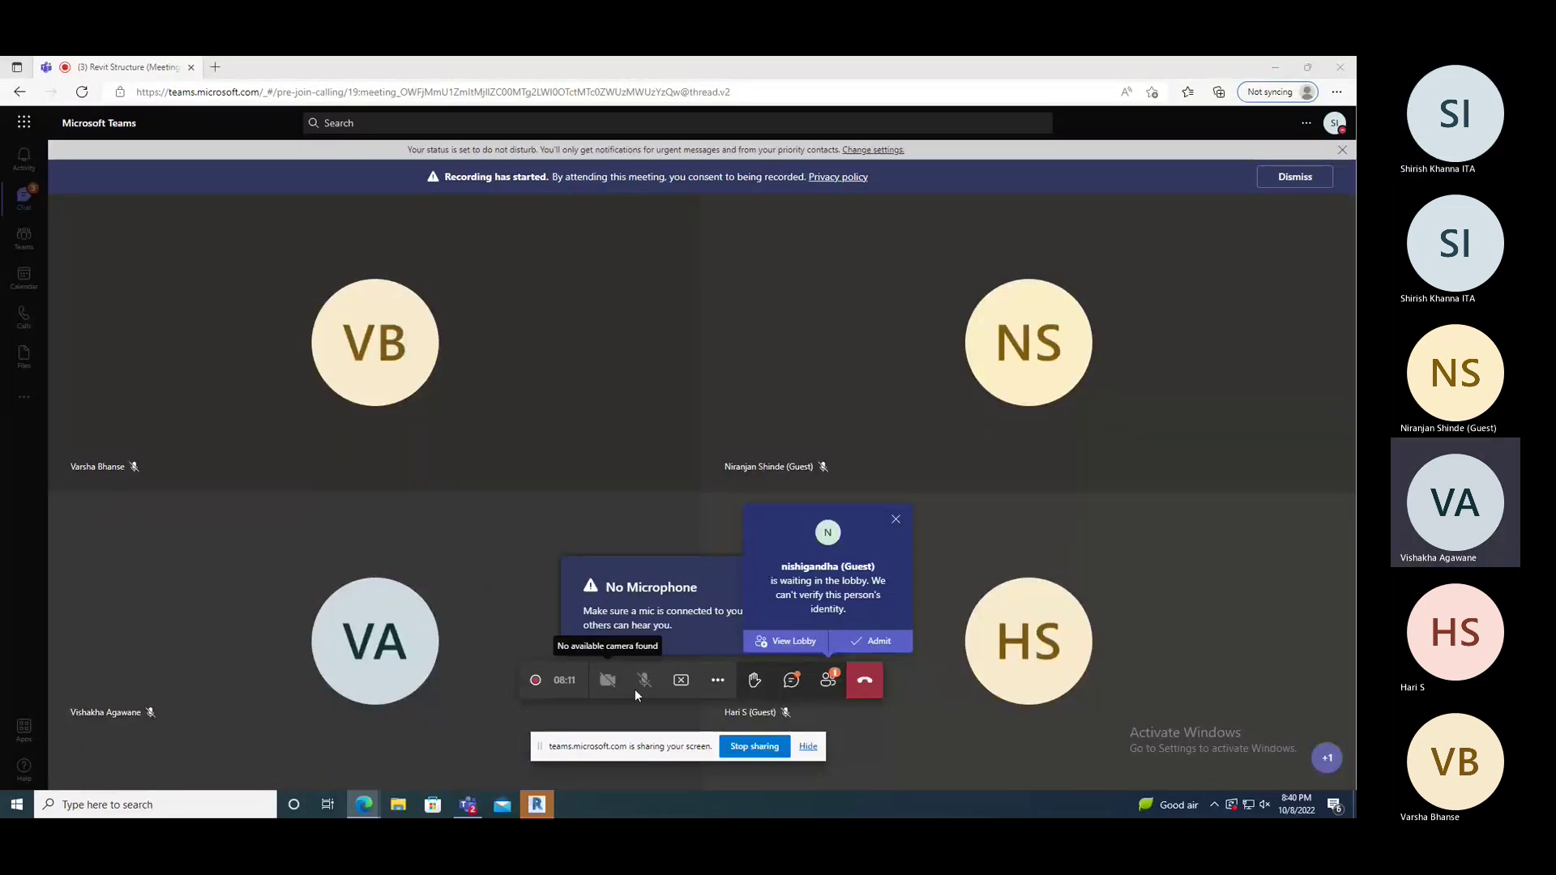
Step: Admit the waiting guest into the Teams meeting and minimize the meeting window to reveal Revit
{"action": "left_click", "coordinate": [857, 647]}
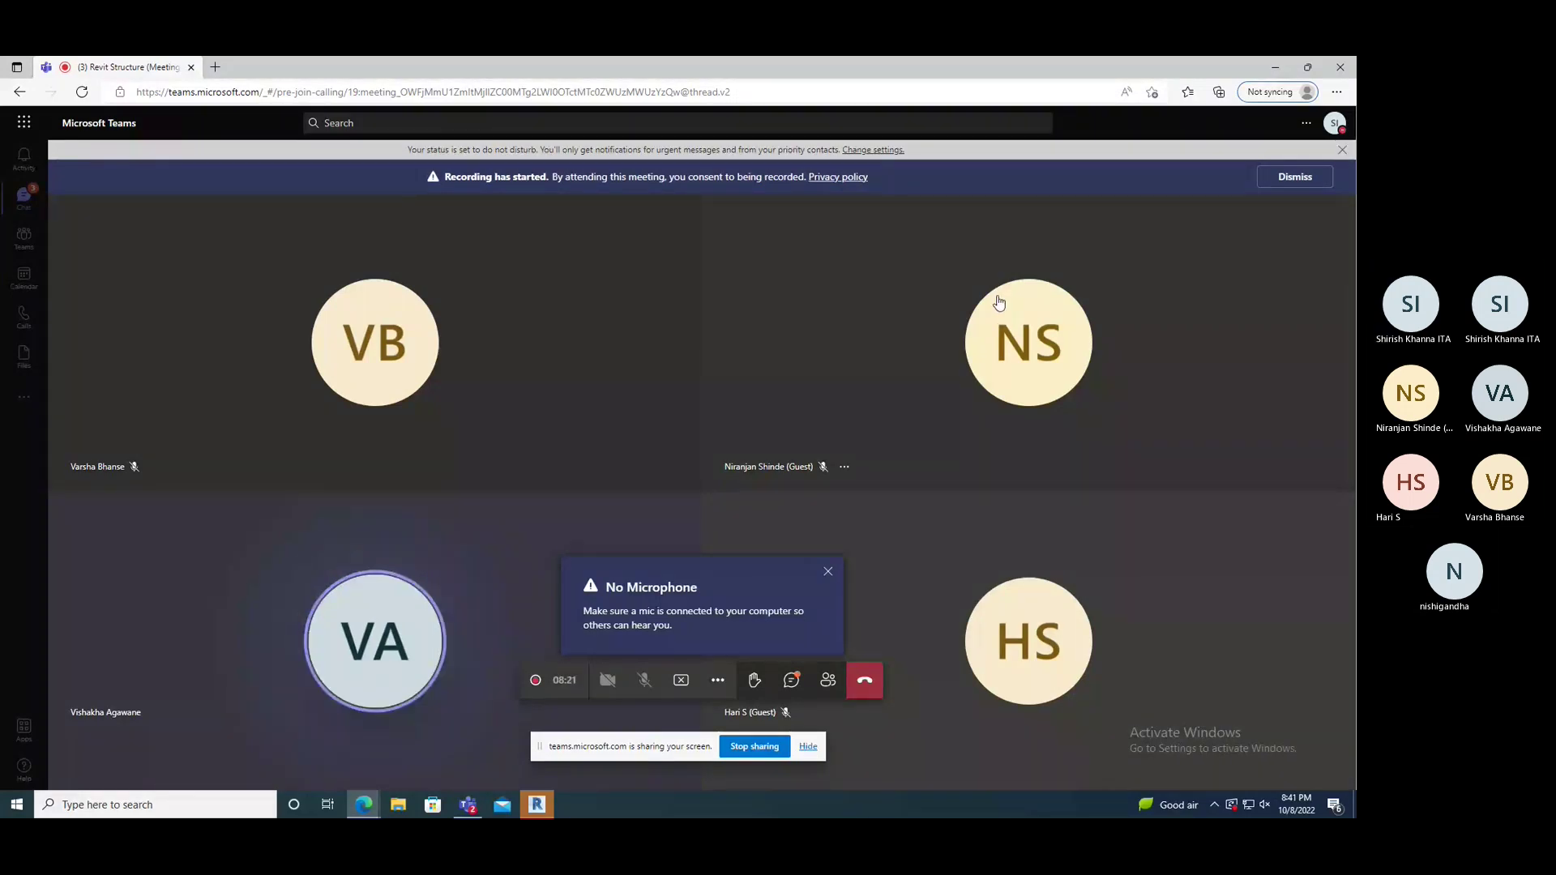
{"action": "left_click", "coordinate": [1276, 68]}
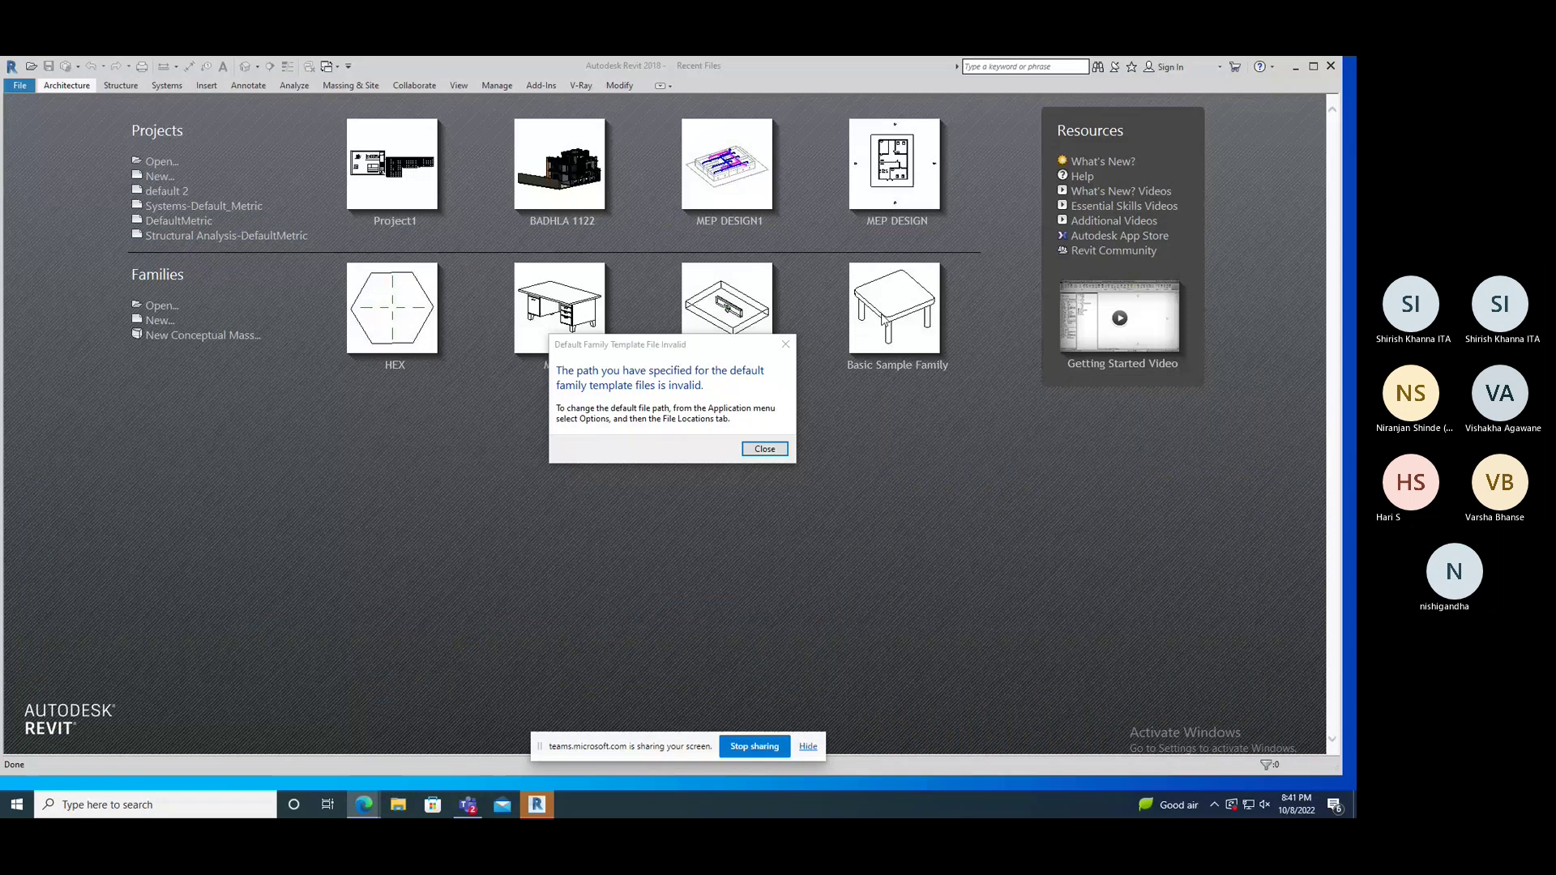
Step: Dismiss the invalid family template path warning and open Project1 from the recent projects
{"action": "key", "text": "Return"}
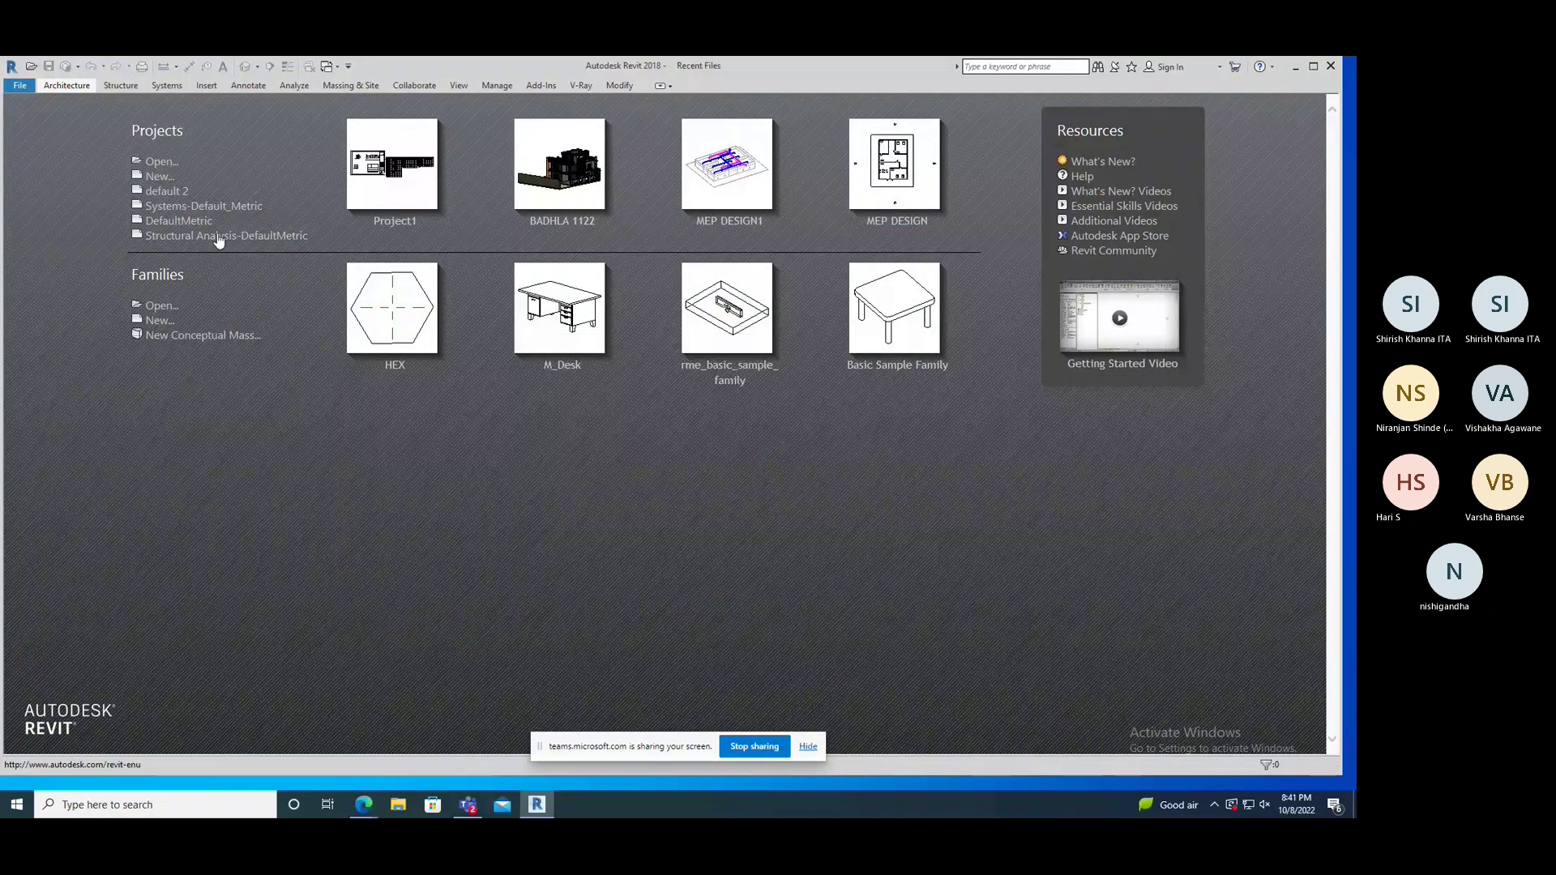
{"action": "left_click", "coordinate": [397, 193]}
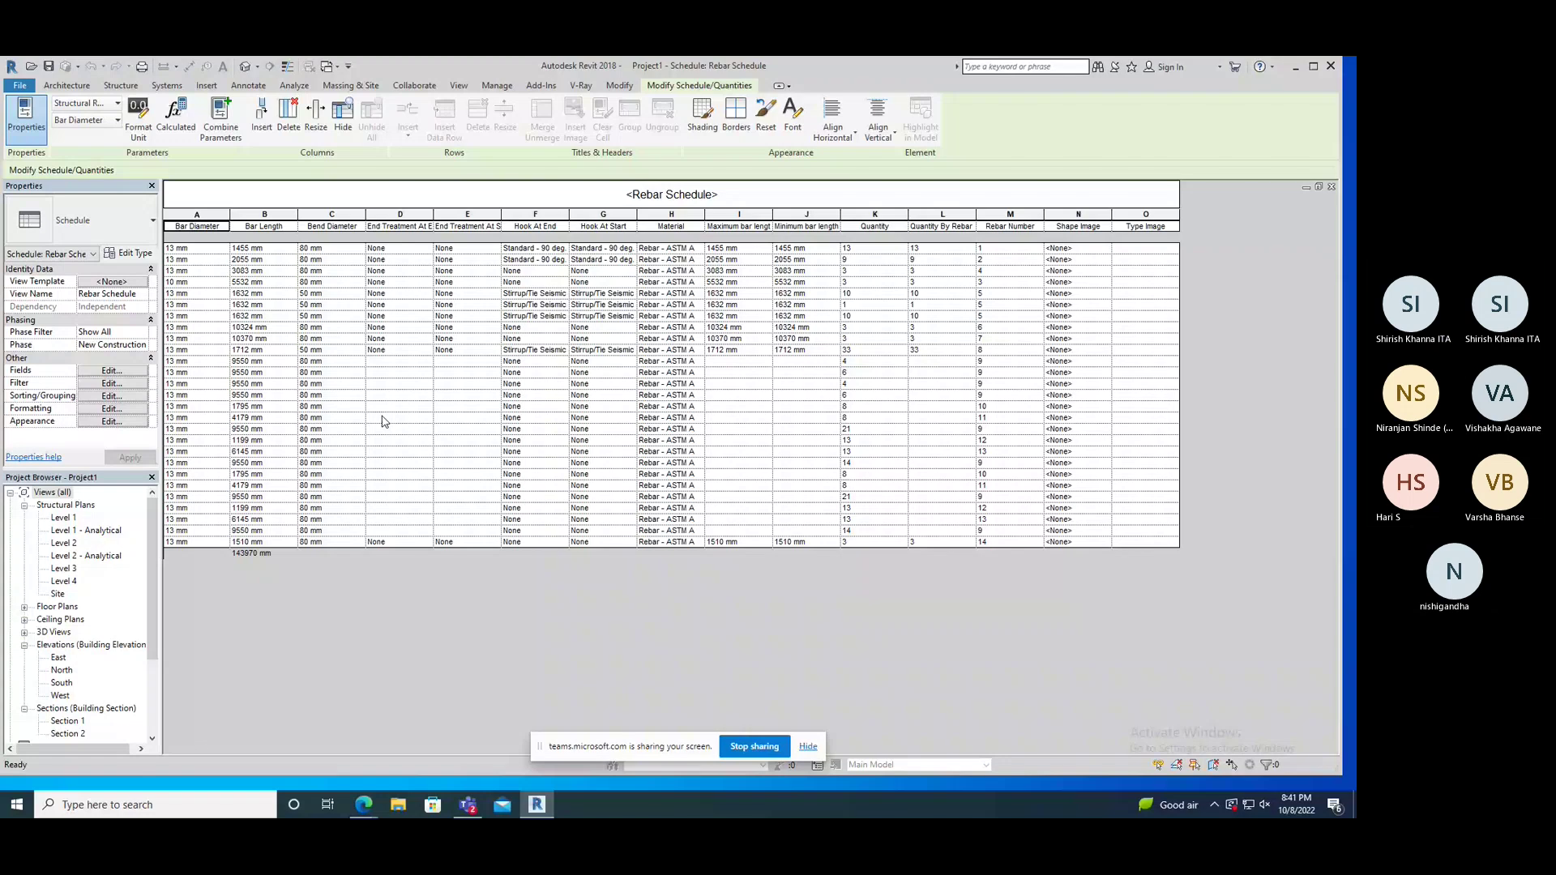
Step: Close the Rebar Schedule and switch to Project1's 3D view of the structural frame
{"action": "left_click", "coordinate": [1332, 188]}
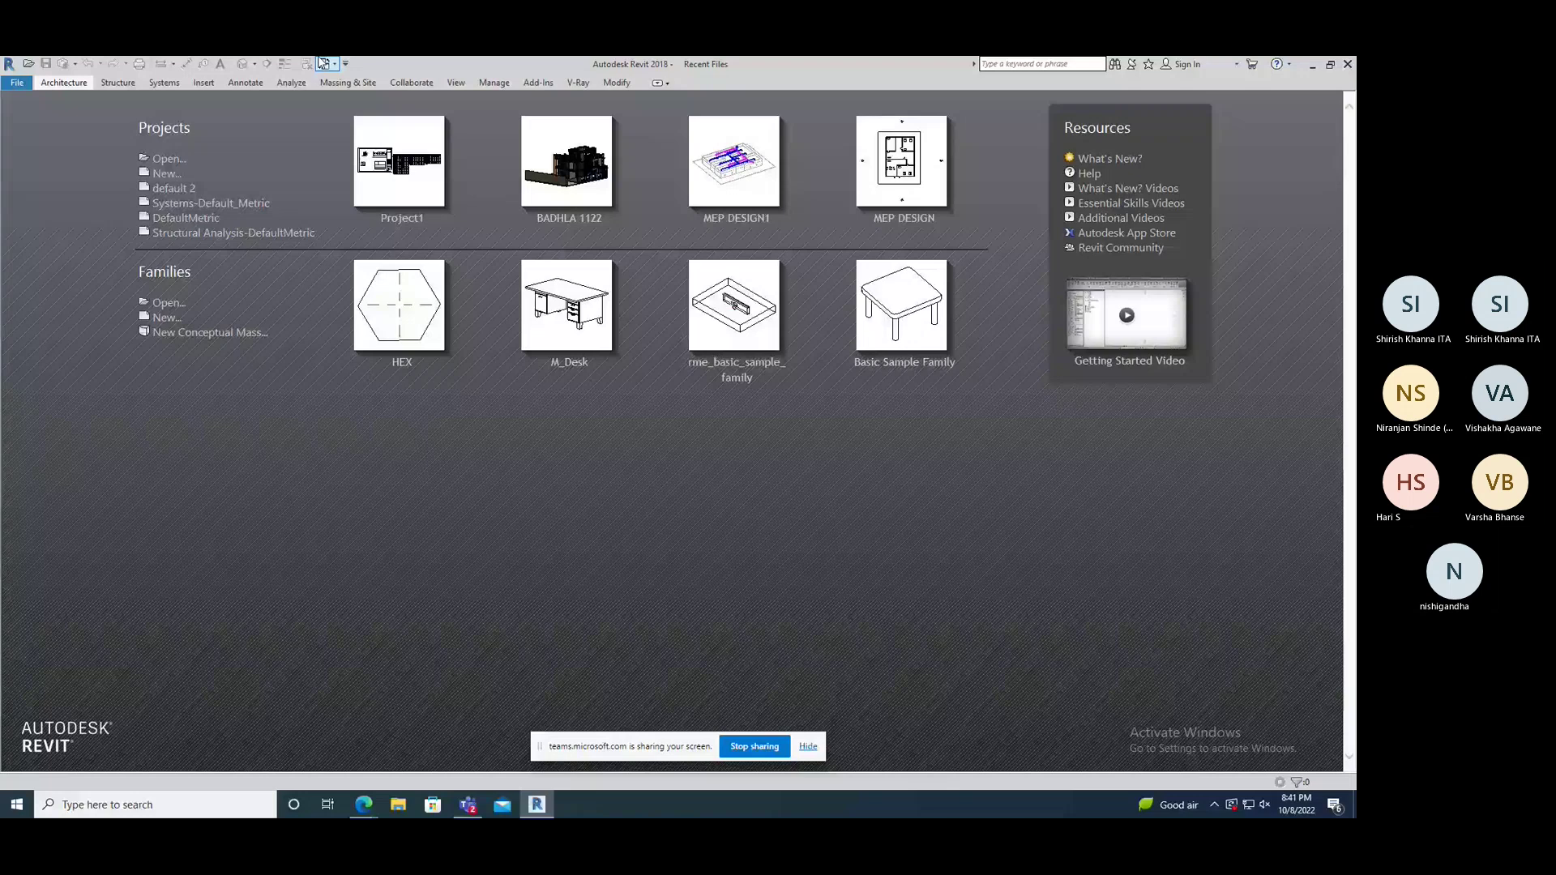
{"action": "left_click", "coordinate": [323, 63]}
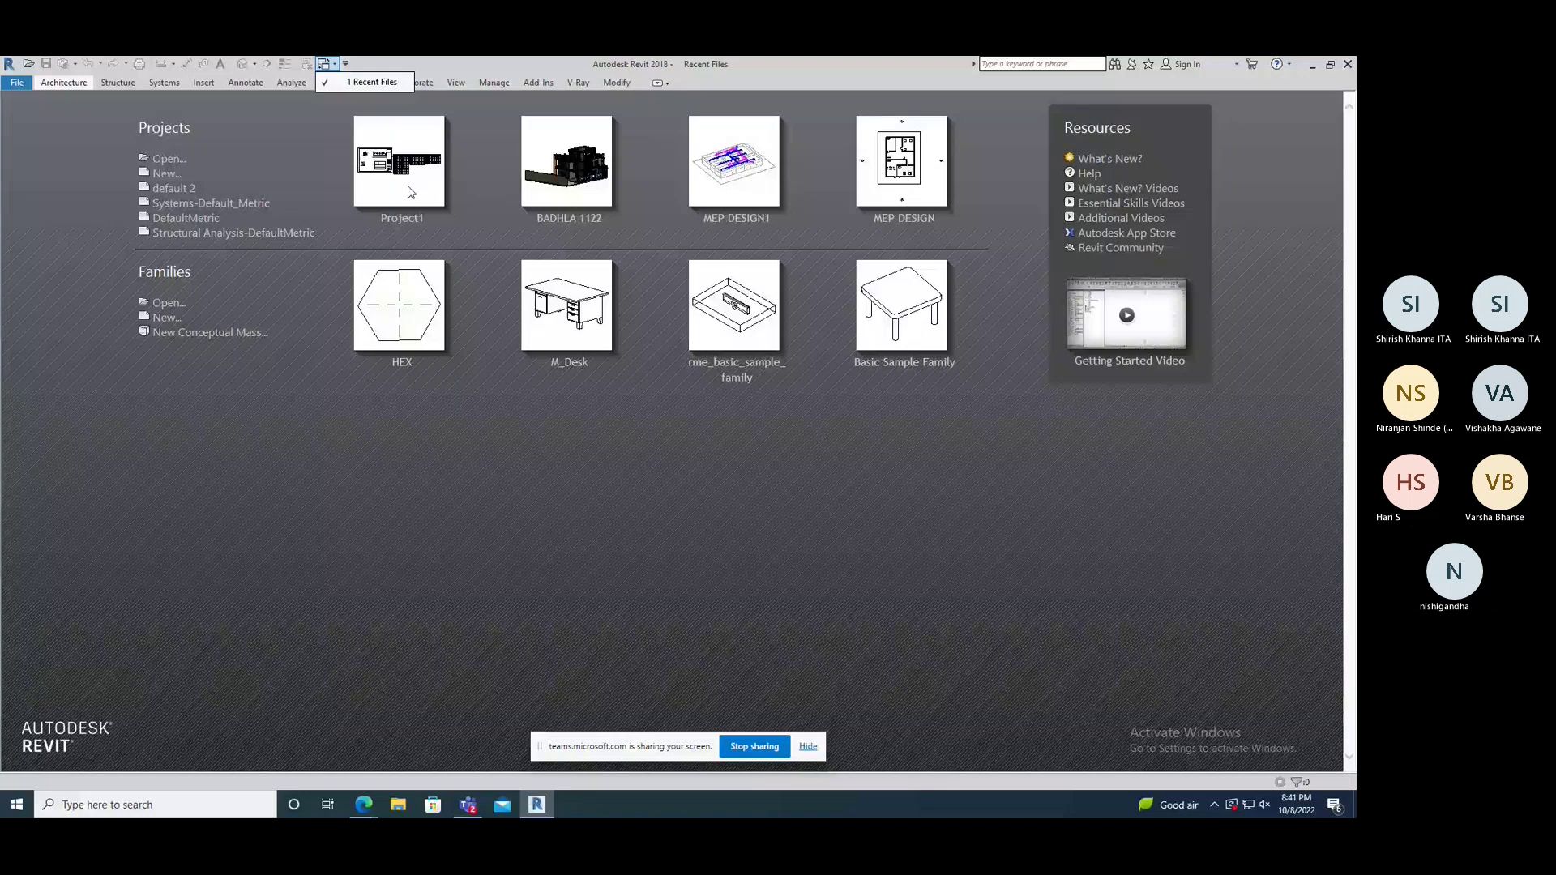
{"action": "left_click", "coordinate": [409, 192]}
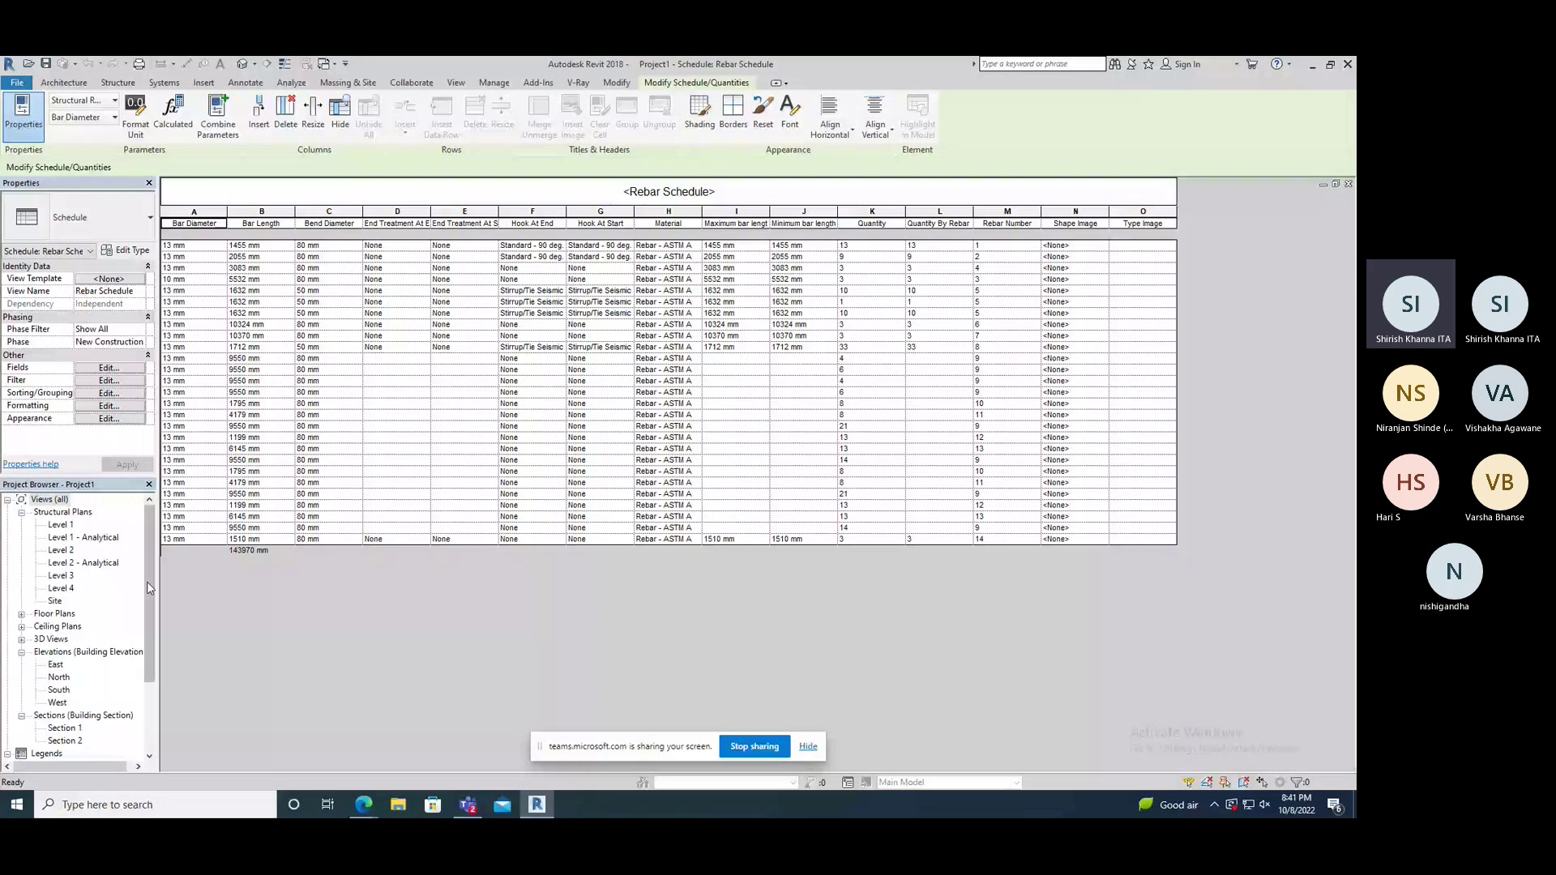
{"action": "key", "text": "ctrl+Tab"}
{"action": "scroll", "coordinate": [671, 525], "scroll_direction": "down", "scroll_amount": 1}
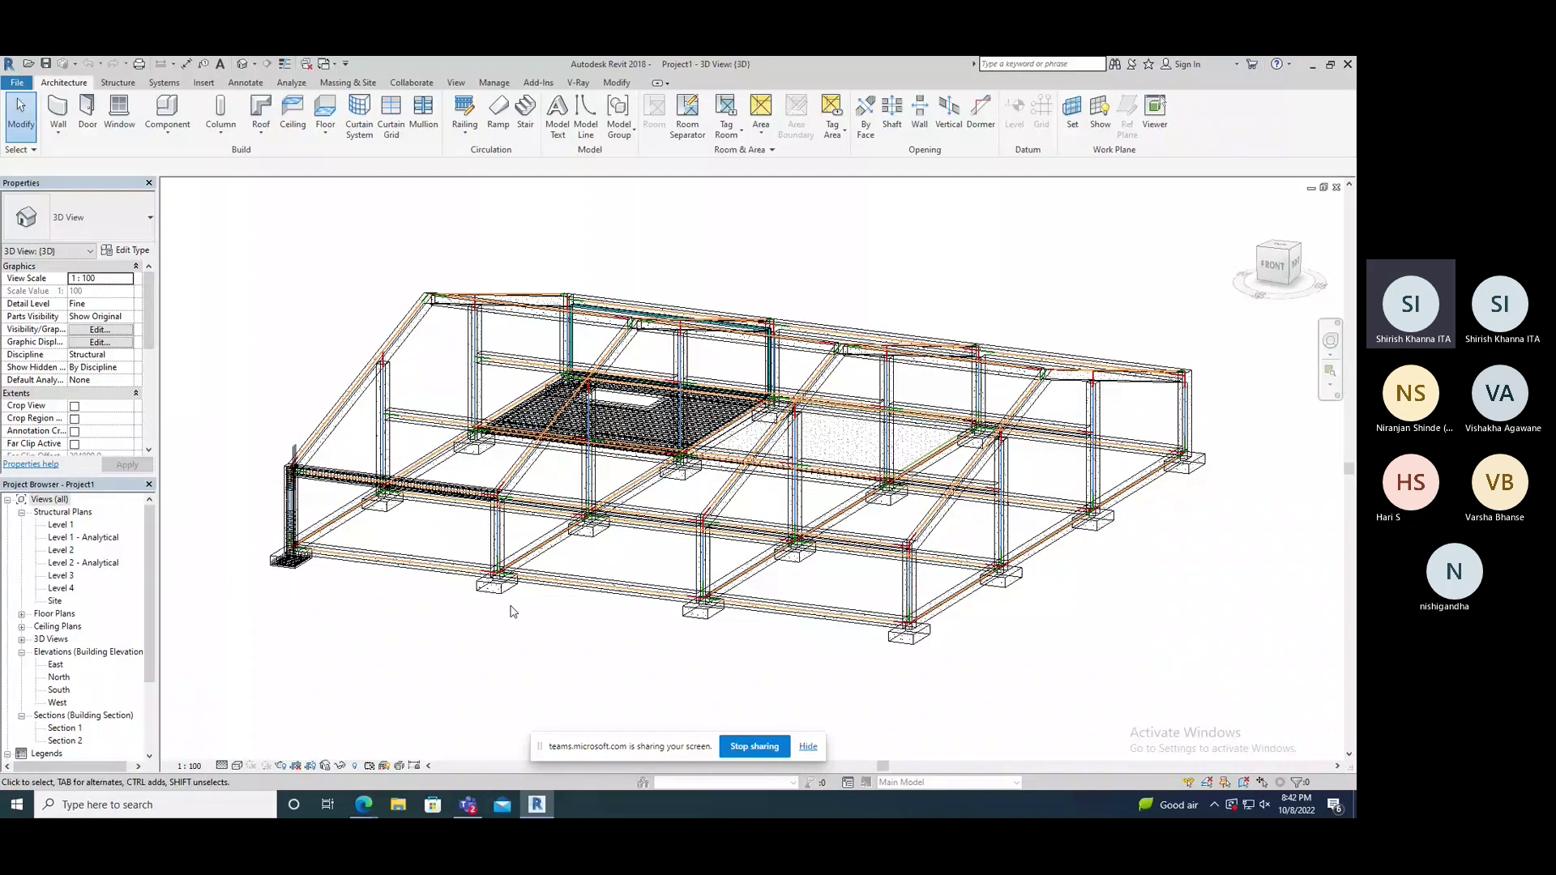
{"action": "left_click", "coordinate": [117, 82]}
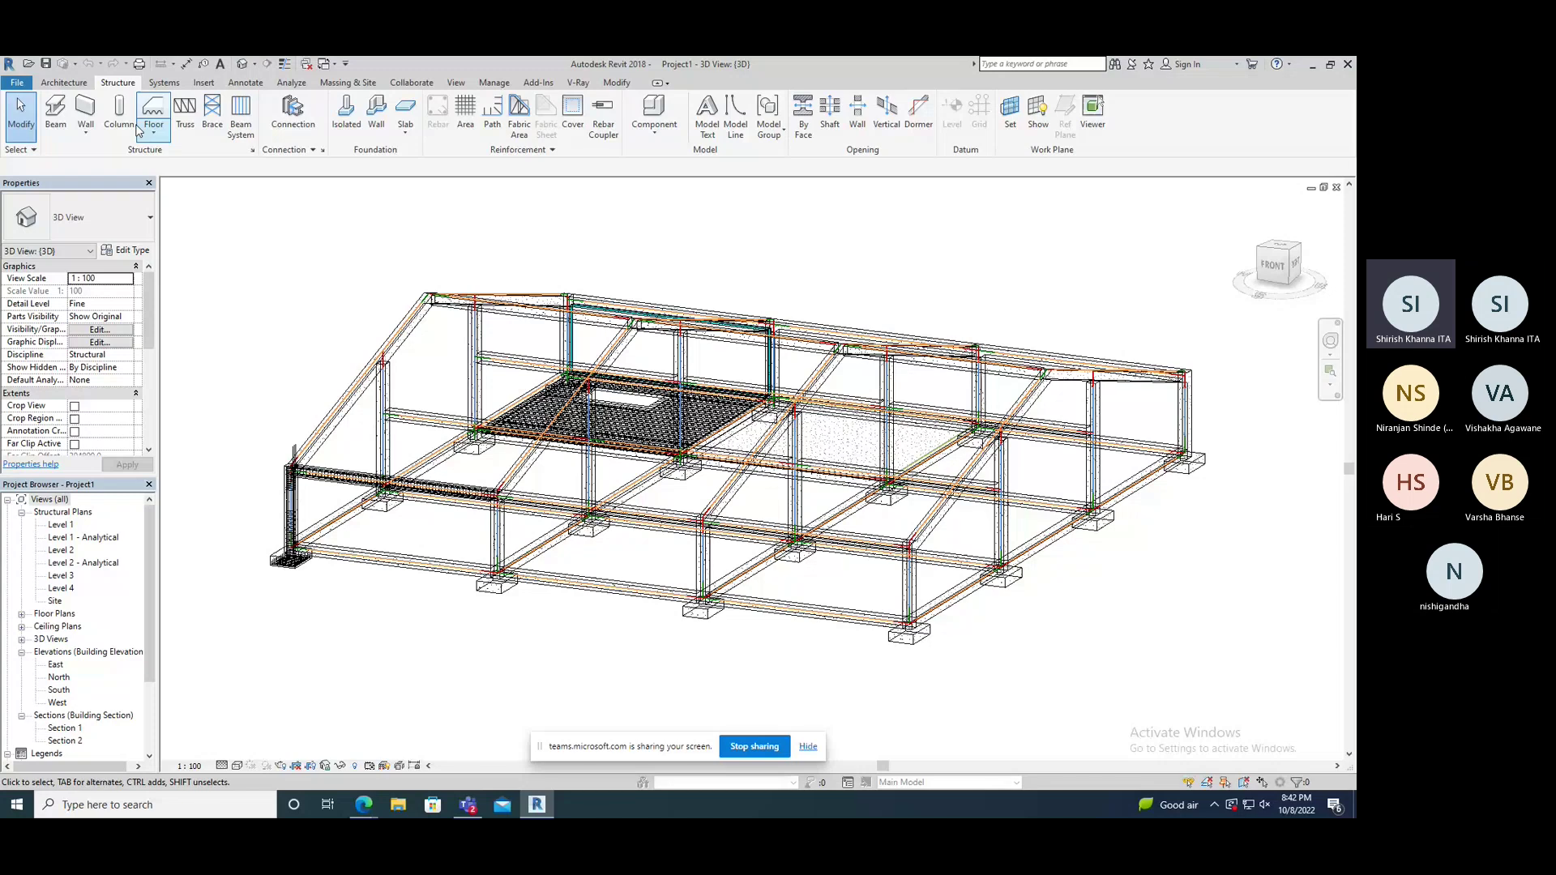
{"action": "left_click", "coordinate": [120, 114]}
{"action": "left_click", "coordinate": [125, 233]}
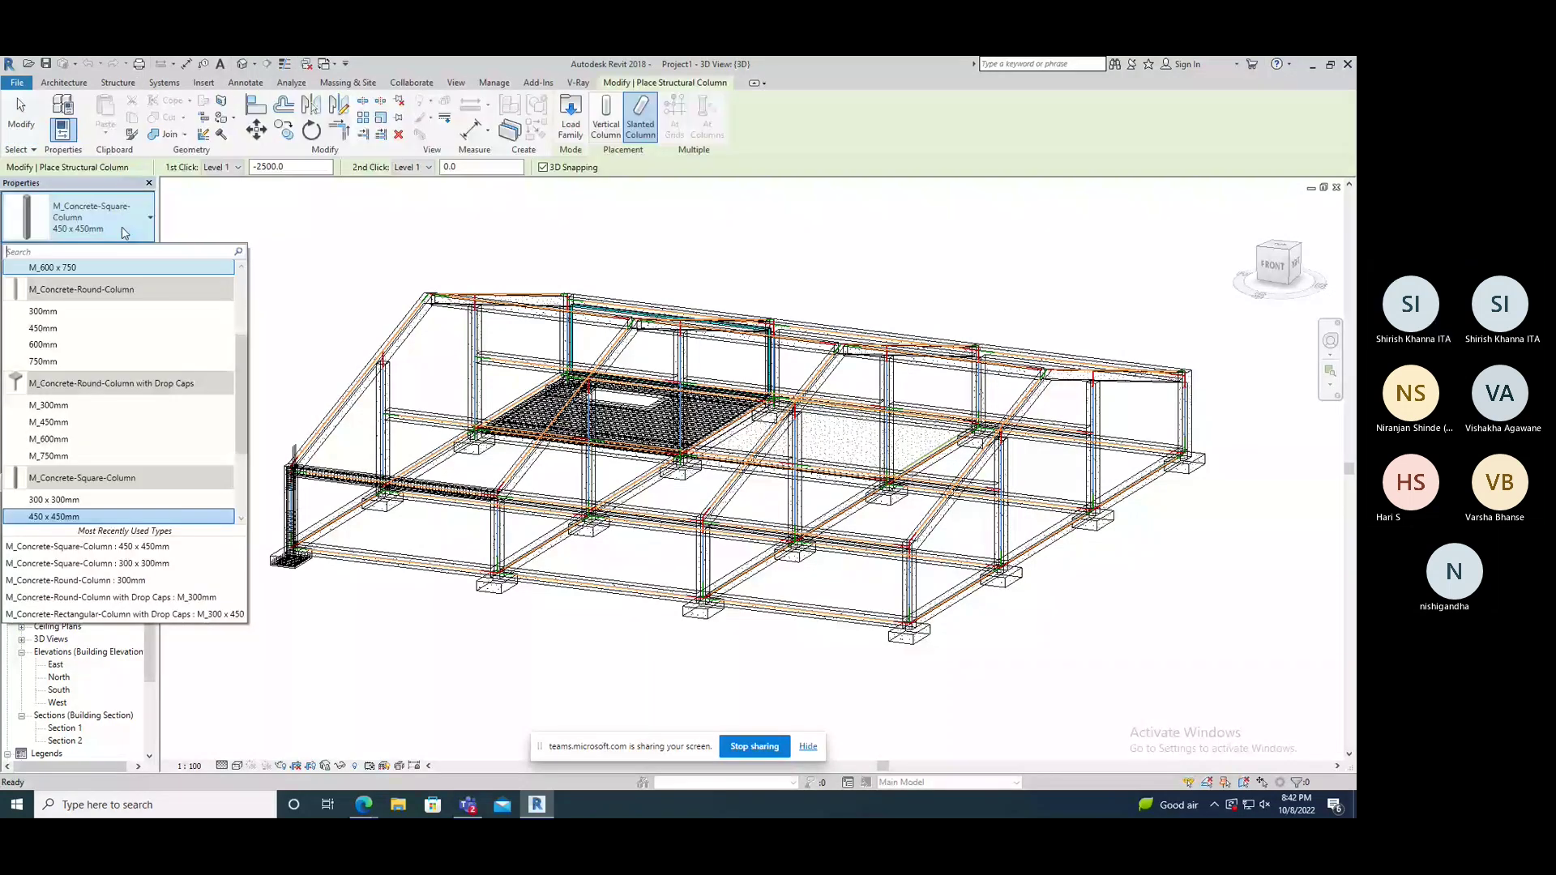
{"action": "left_click", "coordinate": [571, 130]}
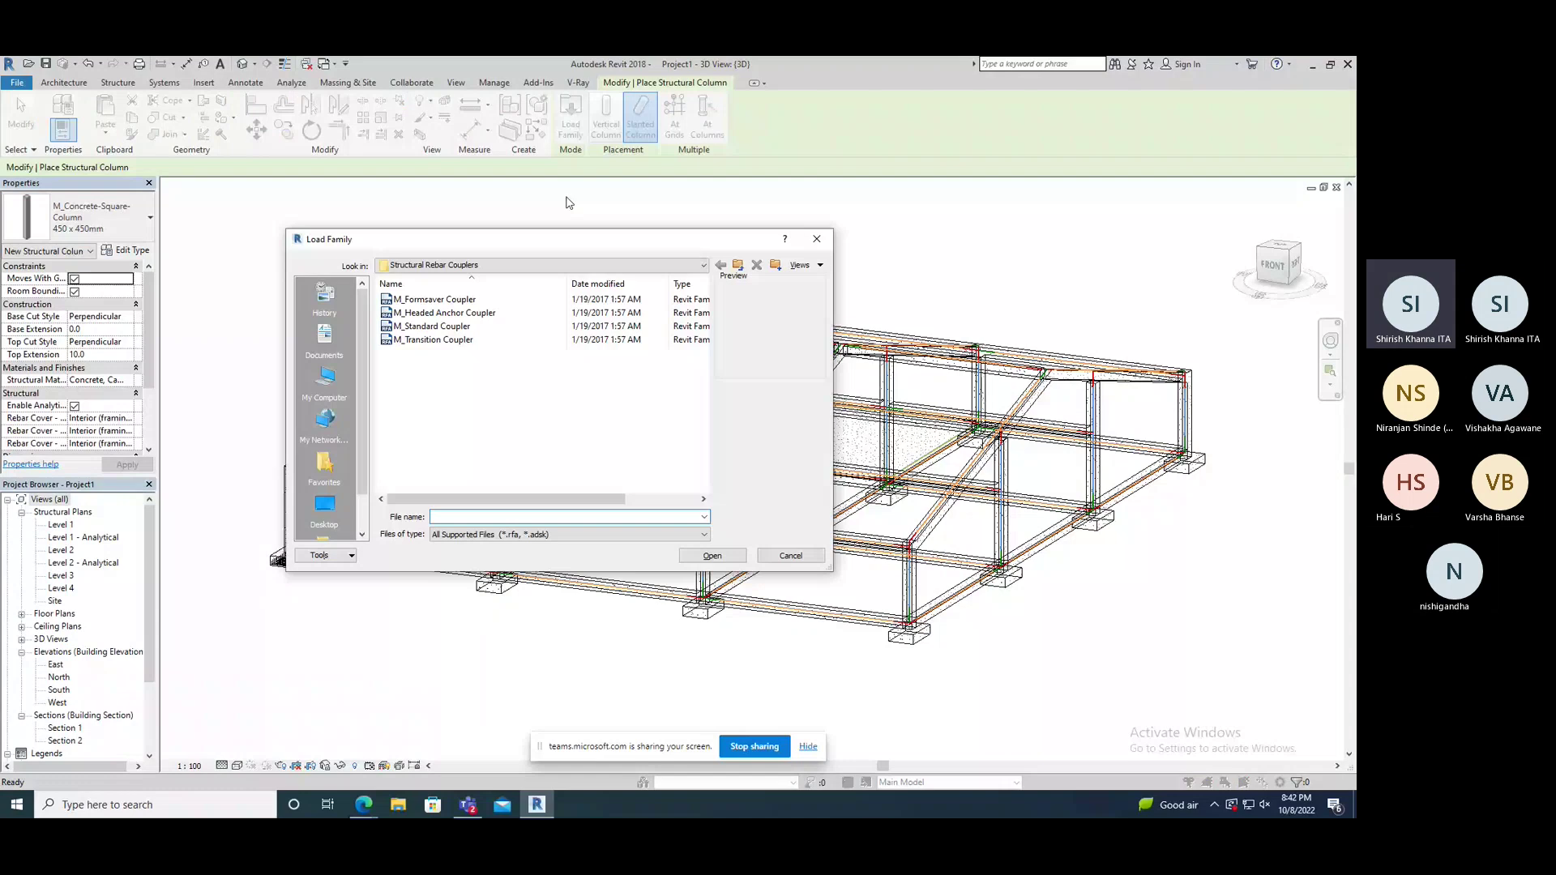
{"action": "left_click", "coordinate": [817, 242]}
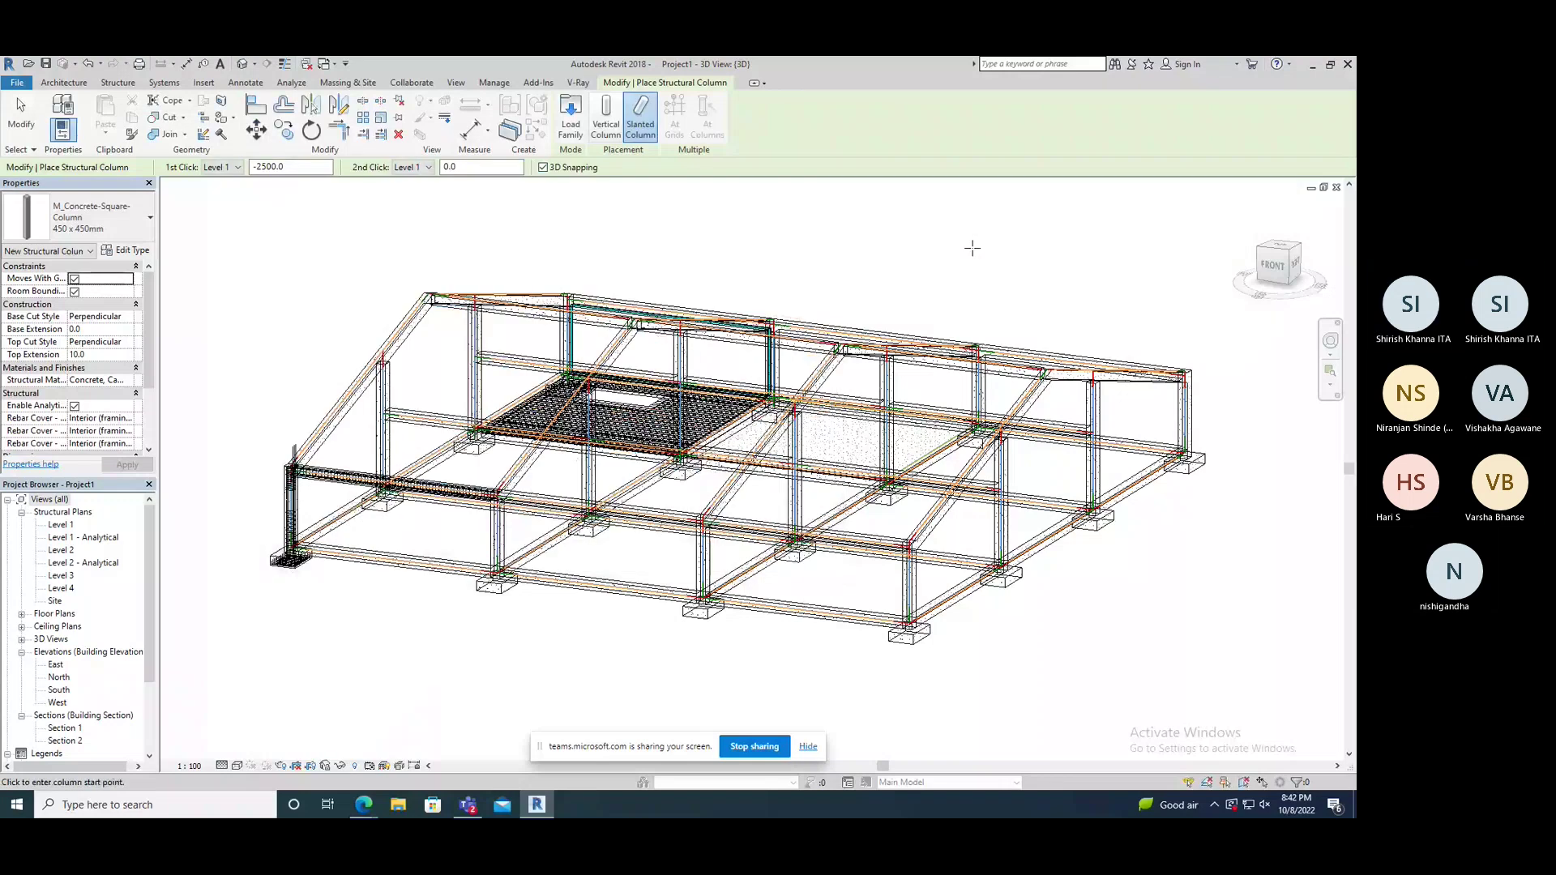
{"action": "key", "text": "Escape"}
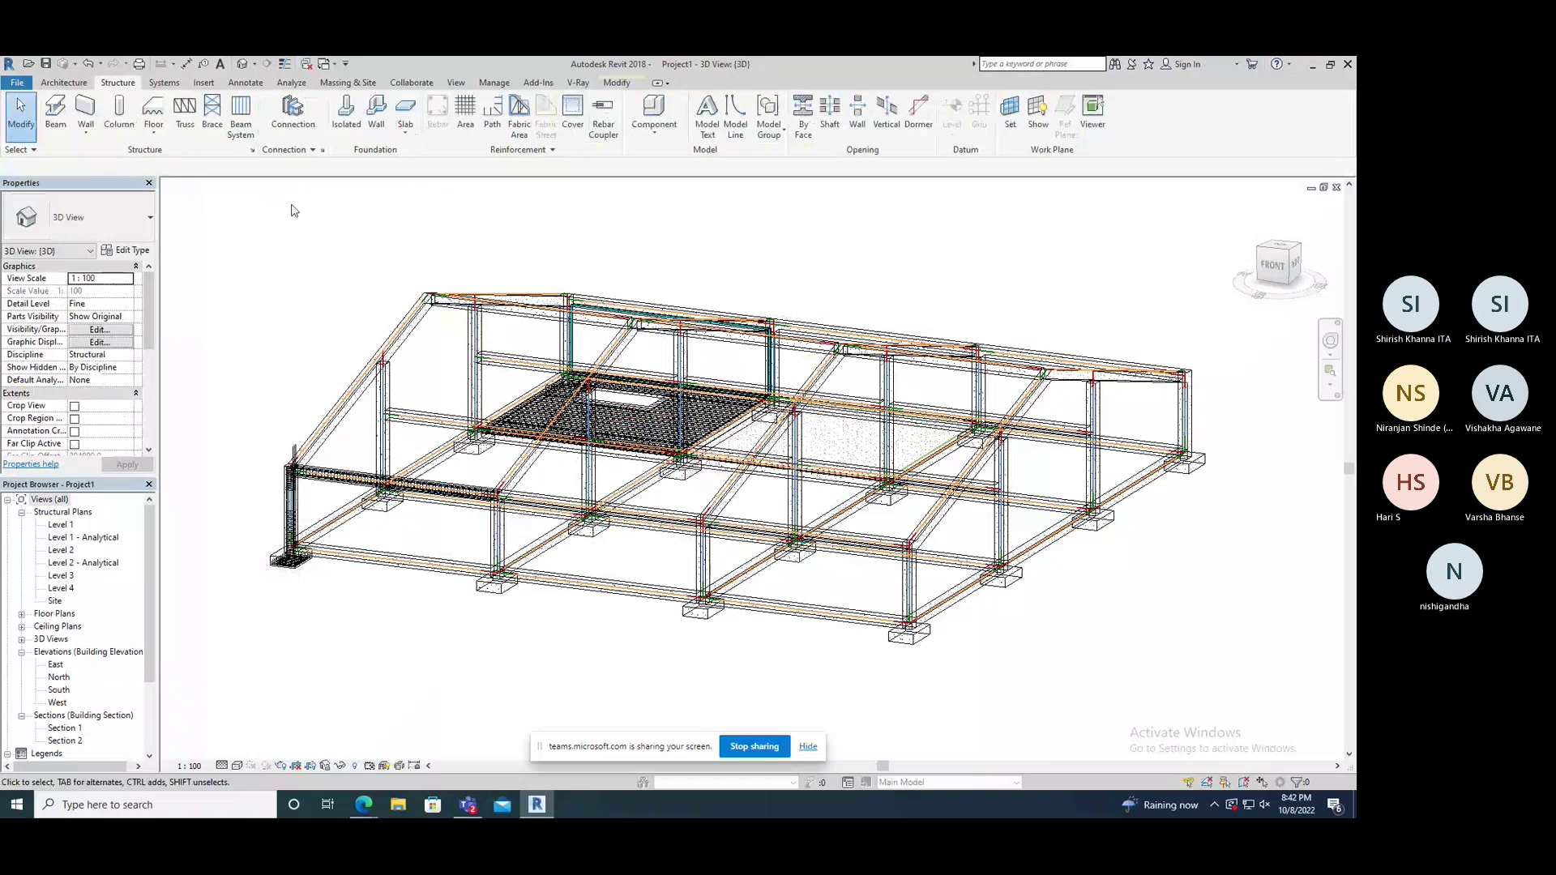
Step: Start a new family via File > New > Family to reach the metric family template list
{"action": "left_click", "coordinate": [16, 82]}
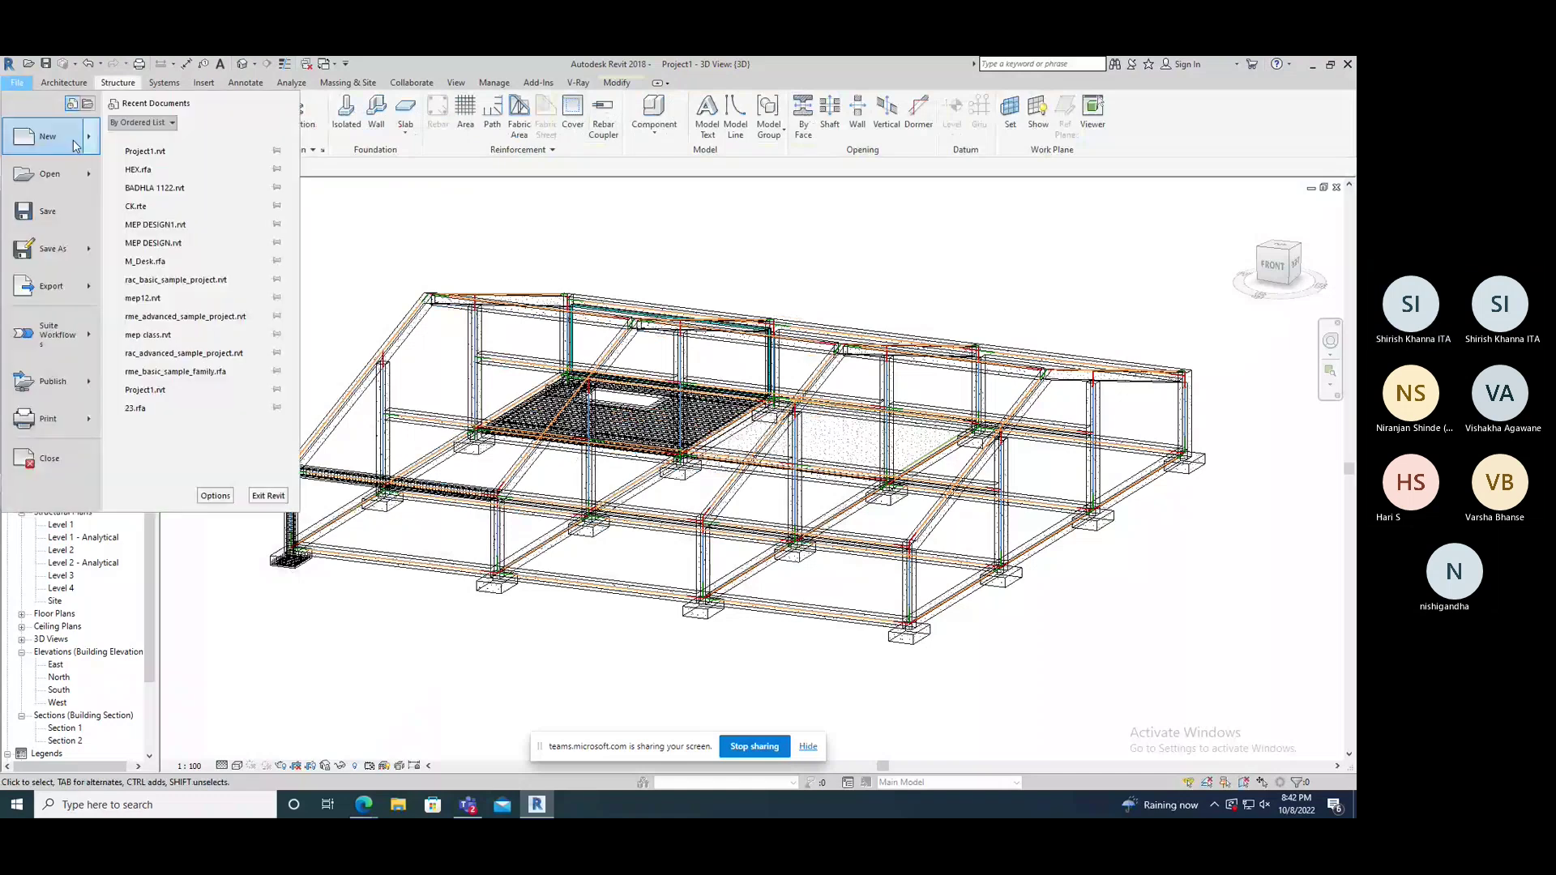
{"action": "mouse_move", "coordinate": [90, 143]}
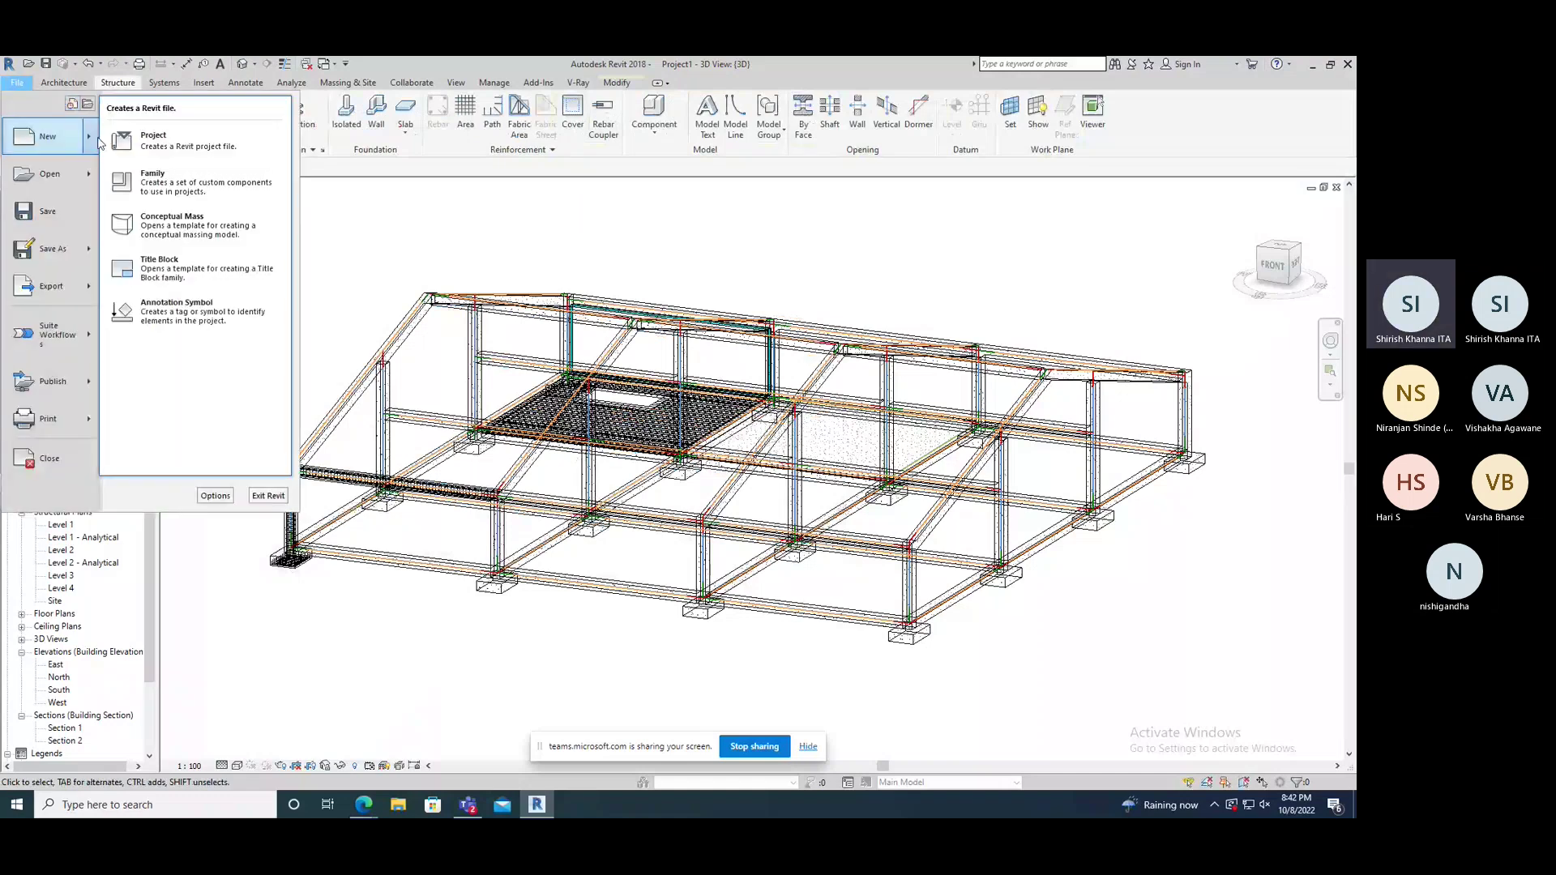
{"action": "left_click", "coordinate": [179, 185]}
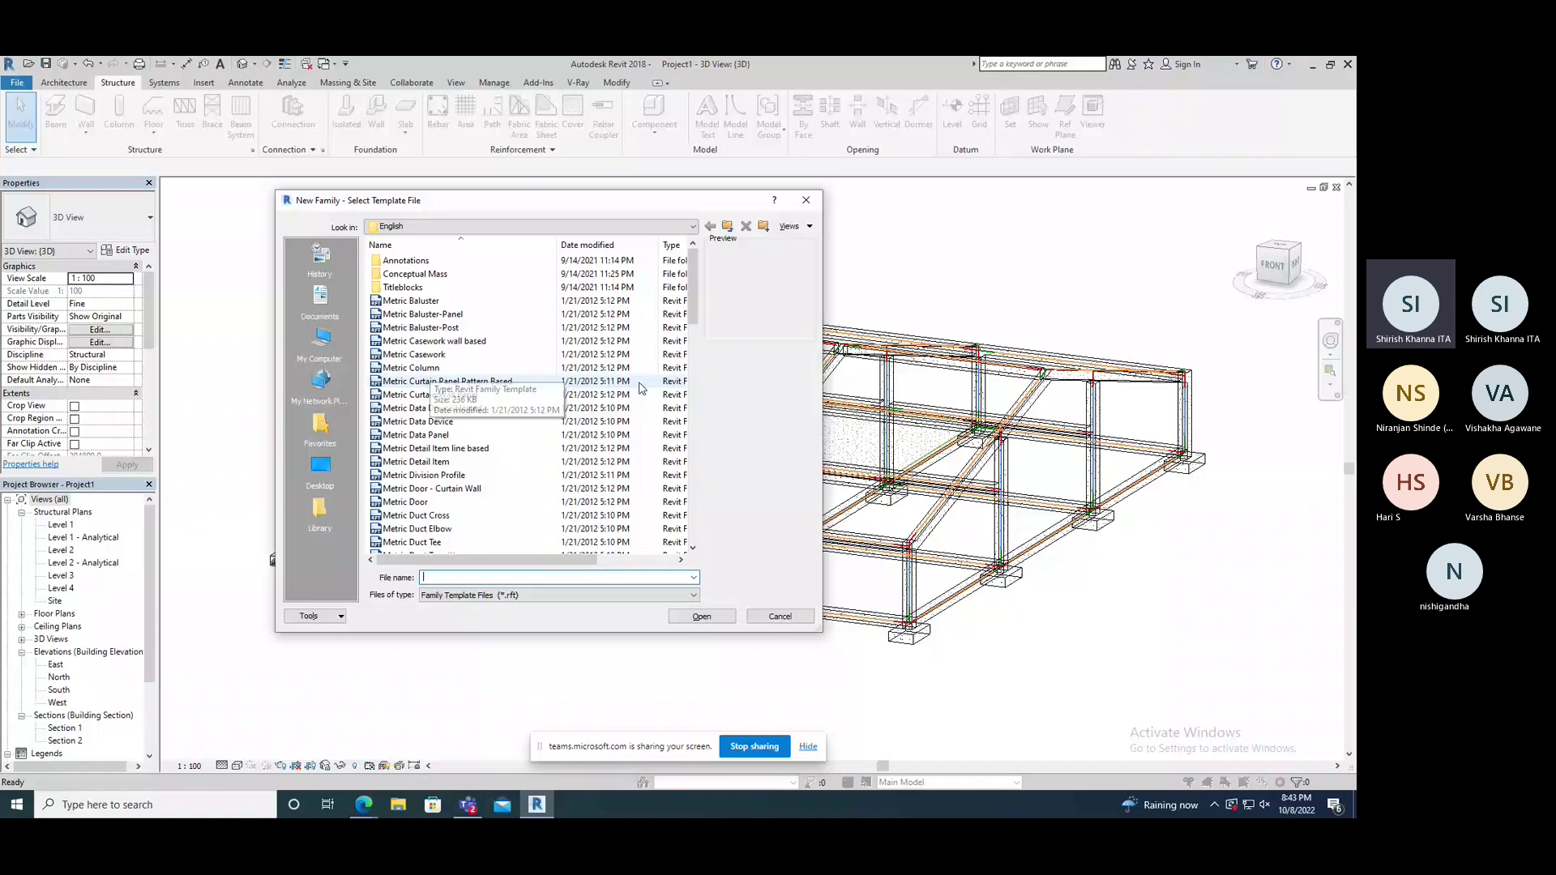
{"action": "scroll", "coordinate": [644, 381], "scroll_direction": "down", "scroll_amount": 1}
{"action": "left_click_drag", "start_coordinate": [695, 308], "coordinate": [699, 489]}
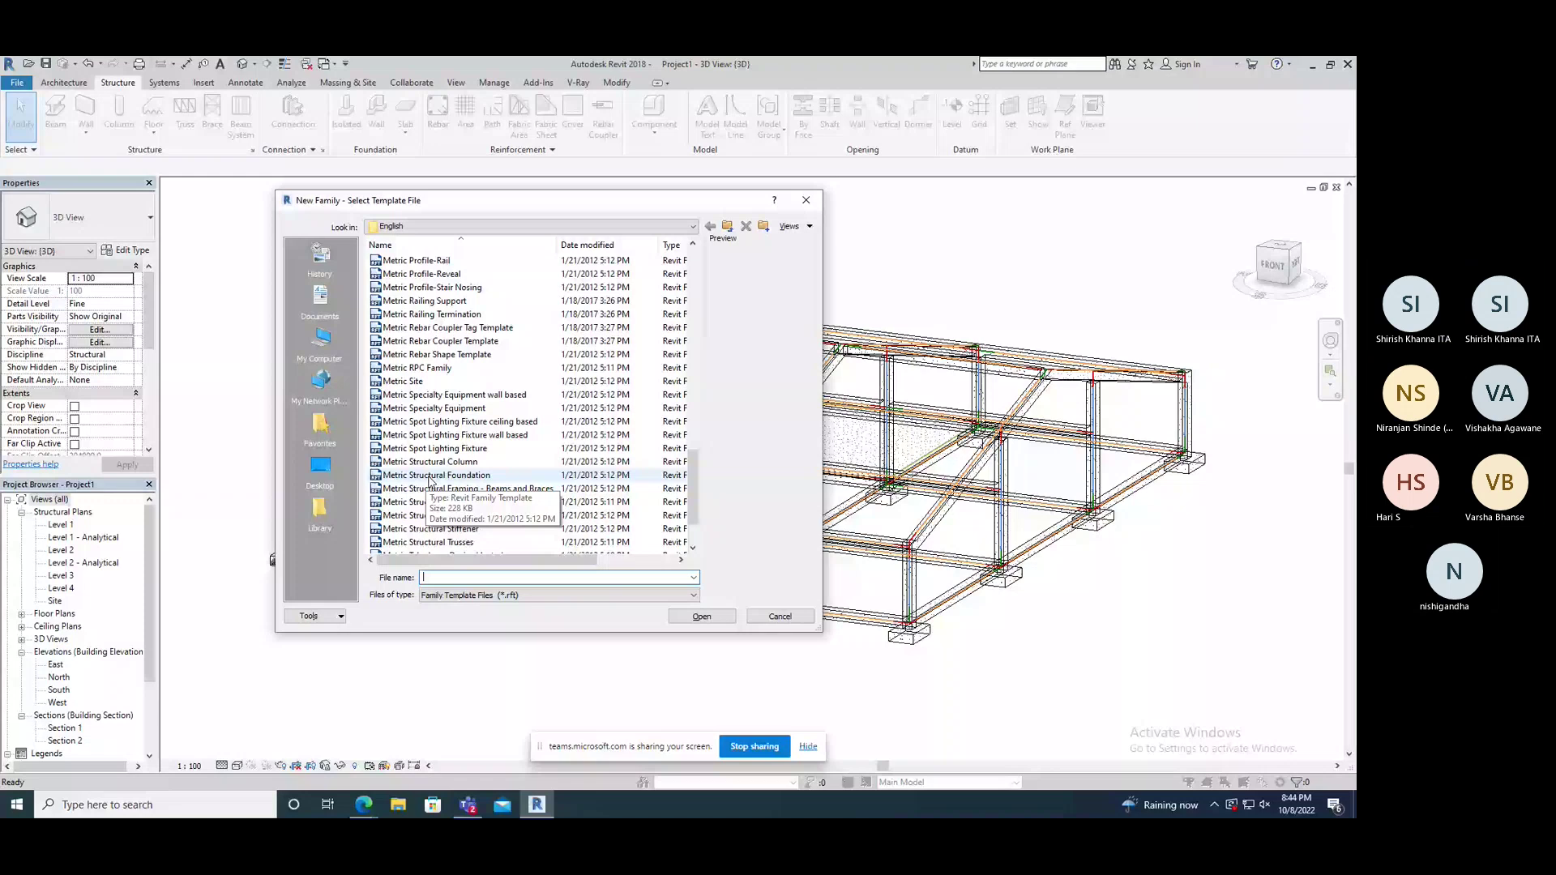
{"action": "scroll", "coordinate": [459, 455], "scroll_direction": "up", "scroll_amount": 4}
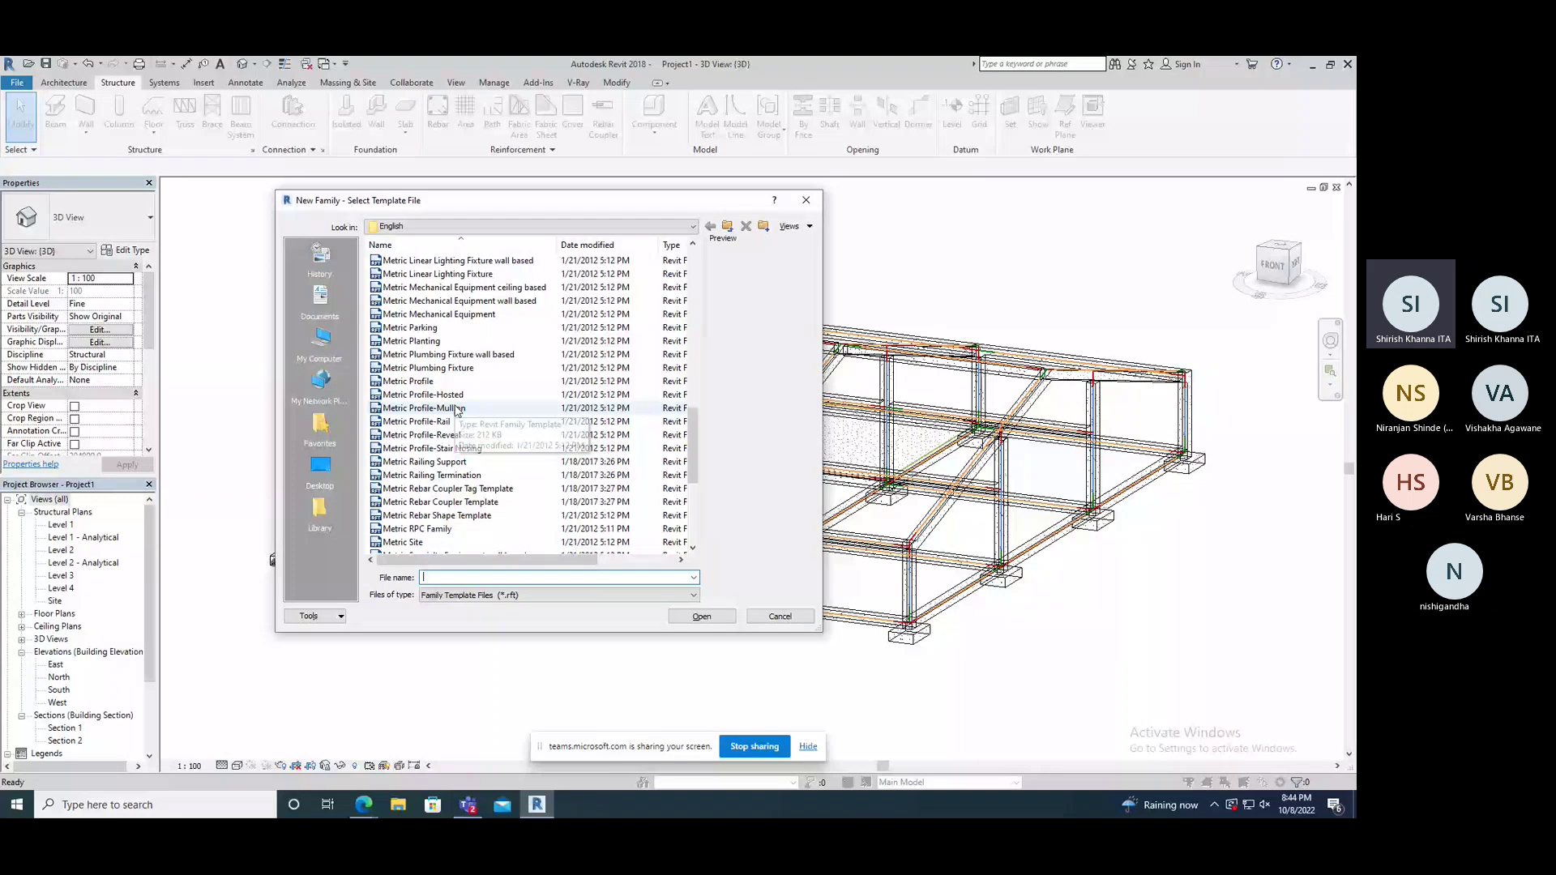
Step: Create Family1 from the Metric Generic Model.rft template
{"action": "scroll", "coordinate": [457, 410], "scroll_direction": "up", "scroll_amount": 2}
{"action": "left_click", "coordinate": [423, 273]}
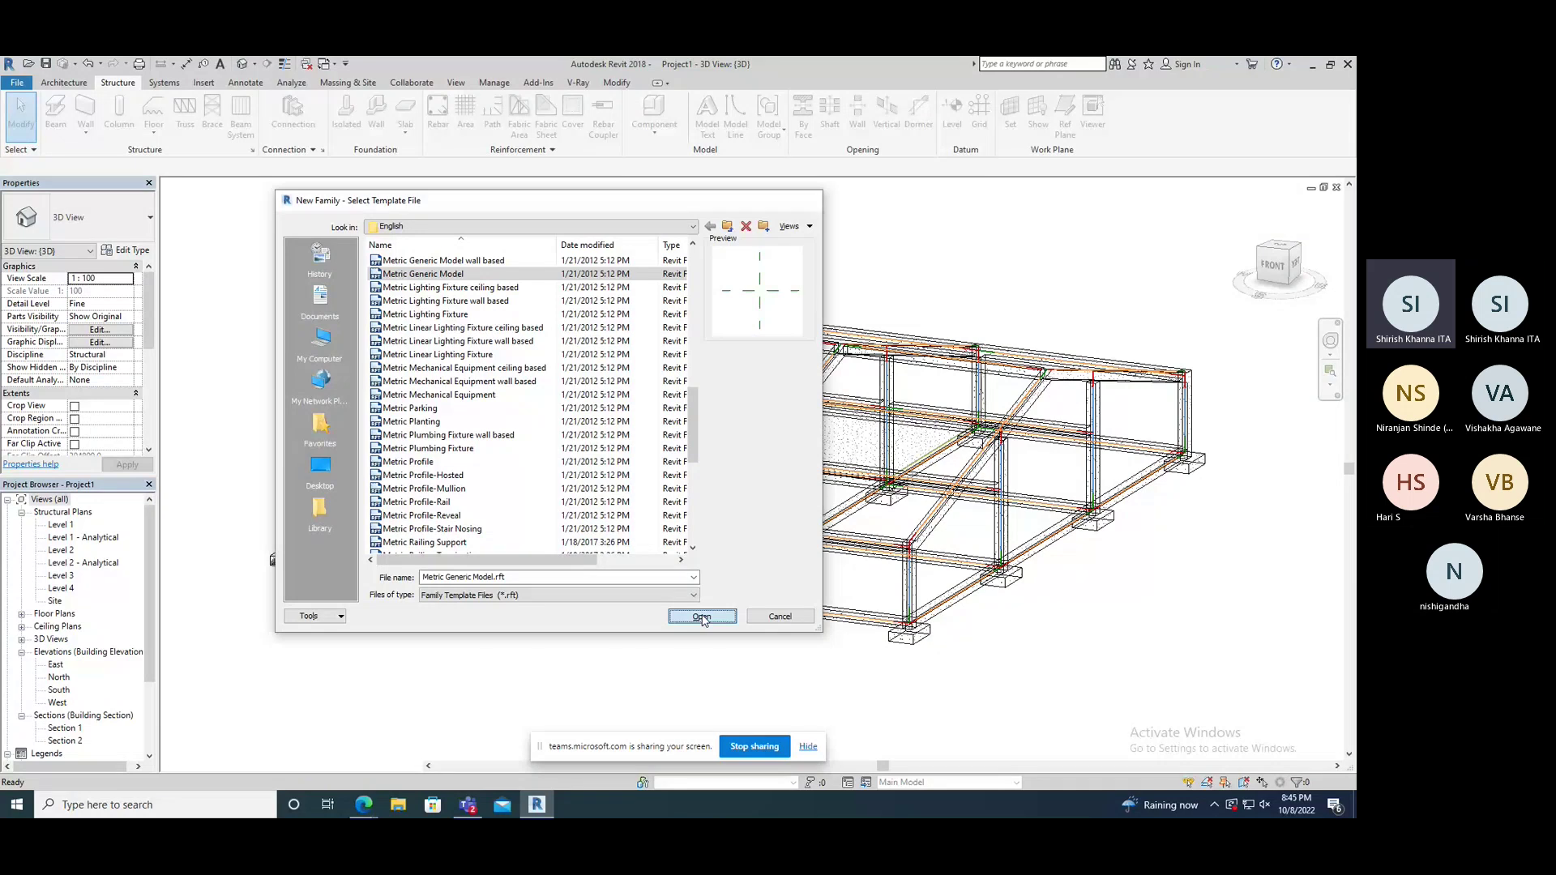
{"action": "left_click", "coordinate": [702, 617]}
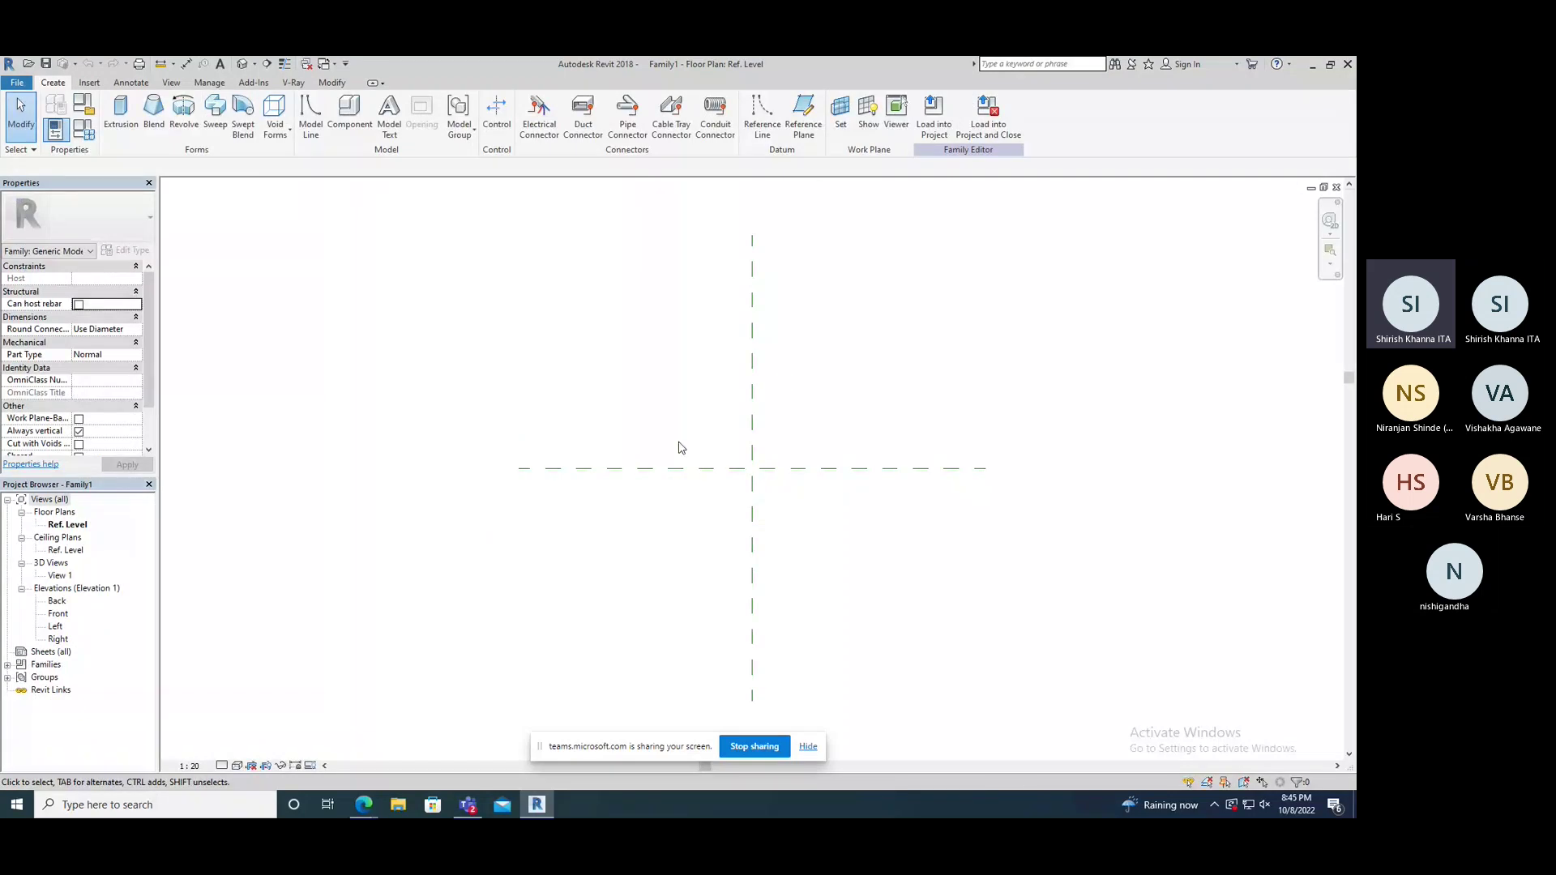
{"action": "left_click", "coordinate": [50, 527]}
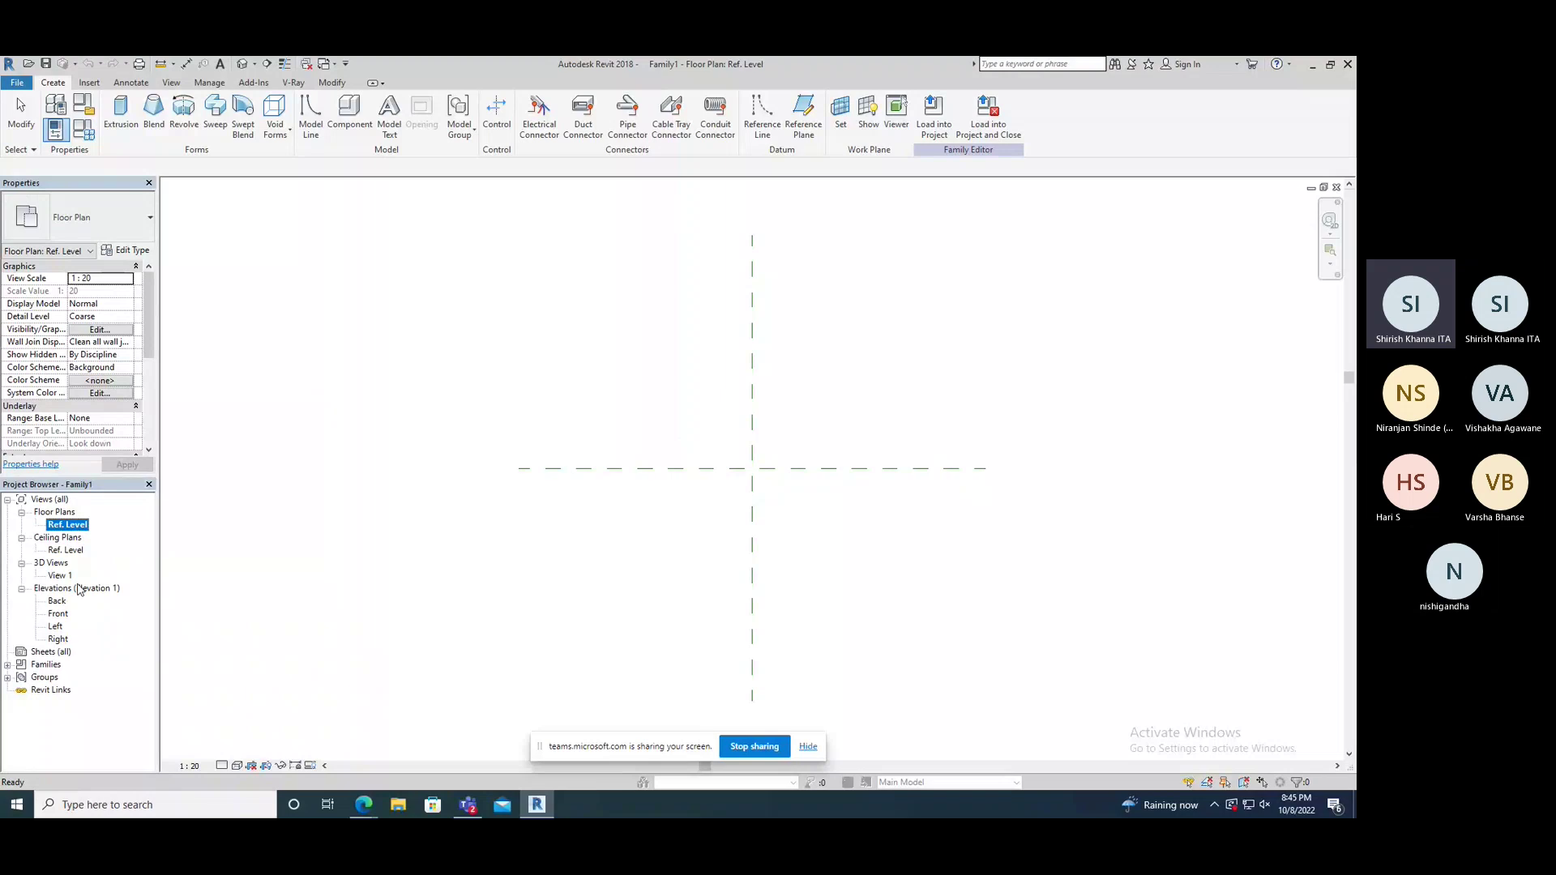
{"action": "left_click", "coordinate": [58, 613]}
{"action": "left_click", "coordinate": [58, 639]}
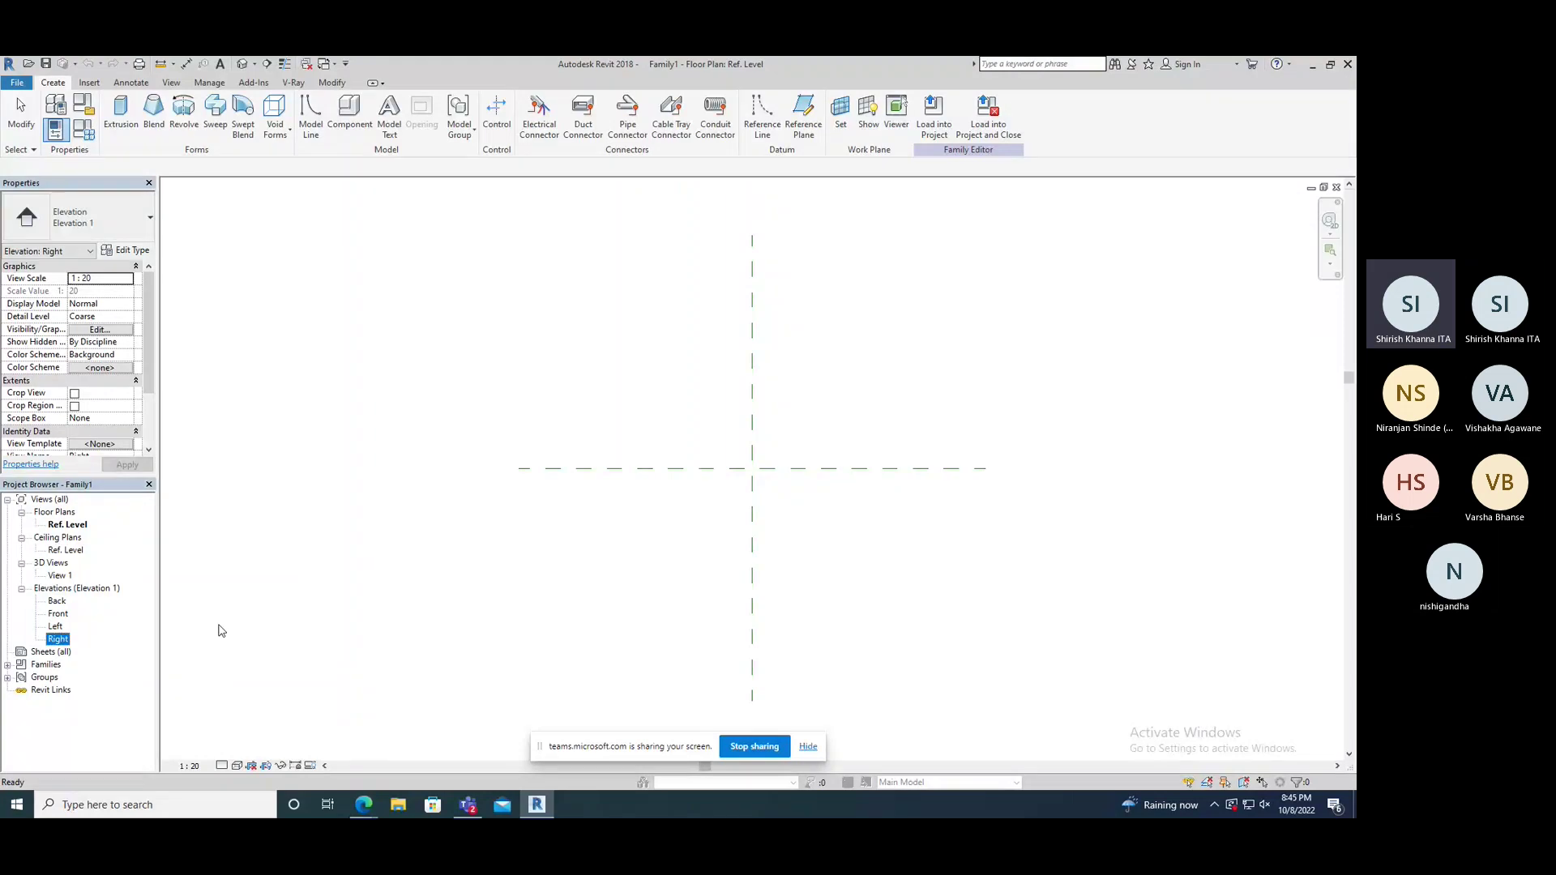
{"action": "left_click", "coordinate": [906, 479]}
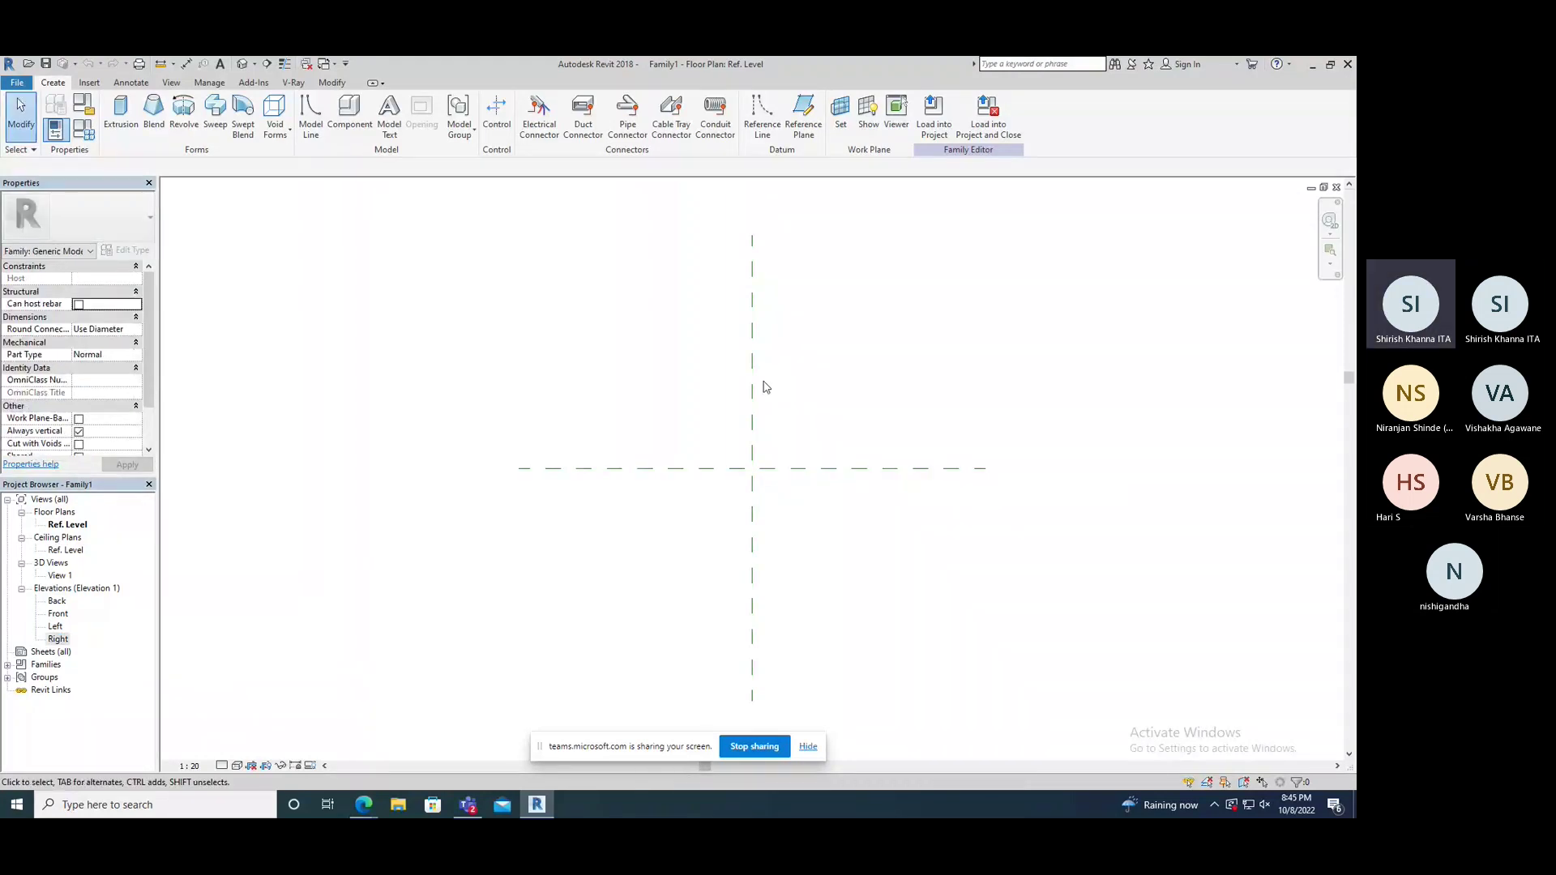
{"action": "left_click", "coordinate": [752, 373]}
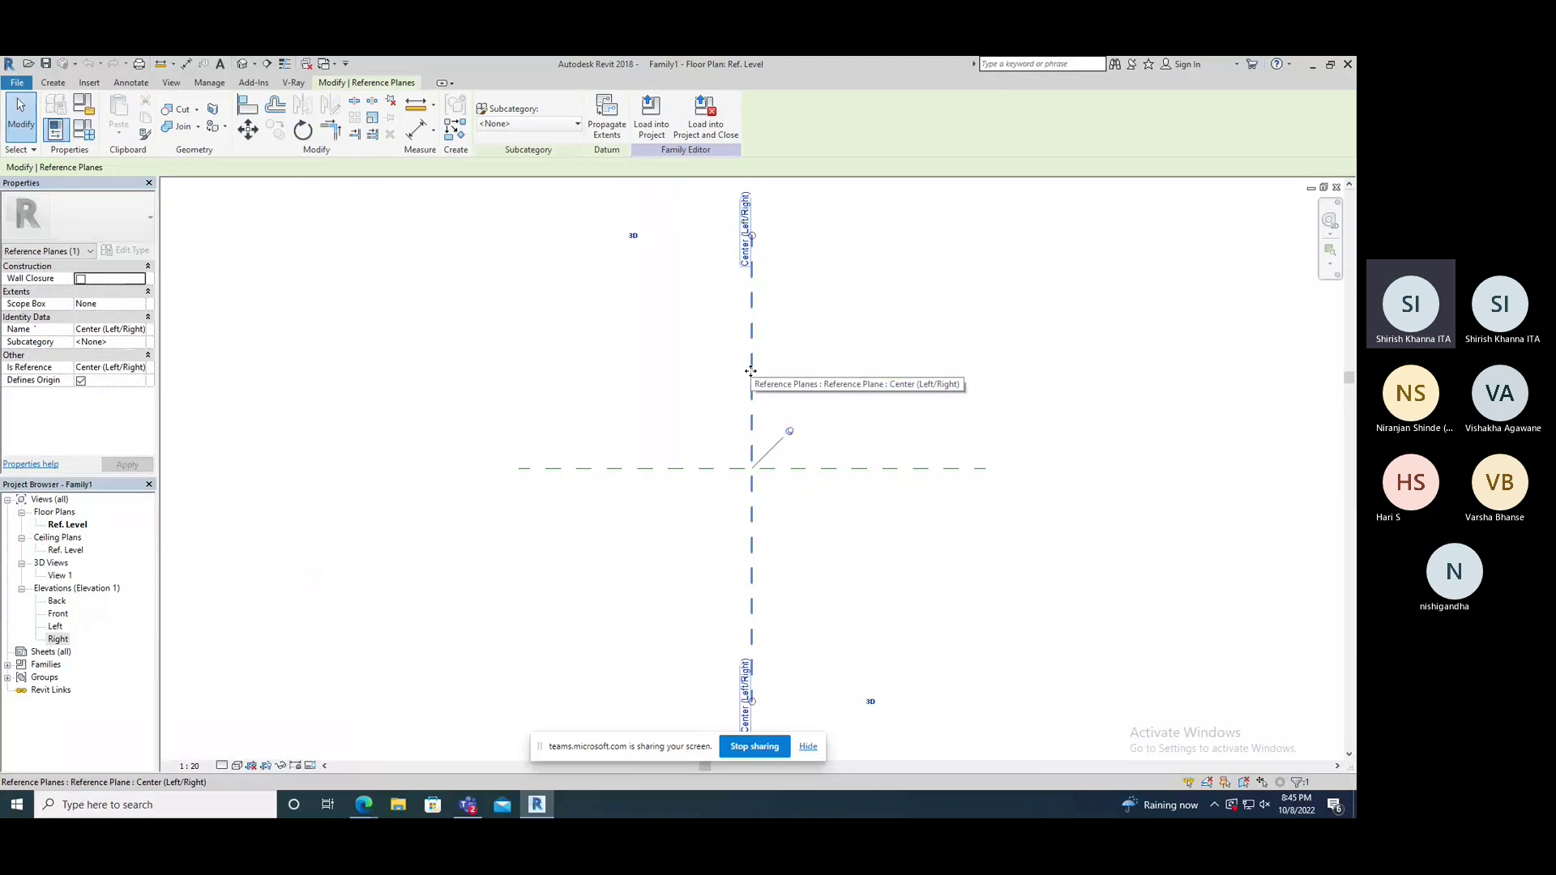
{"action": "left_click", "coordinate": [660, 424]}
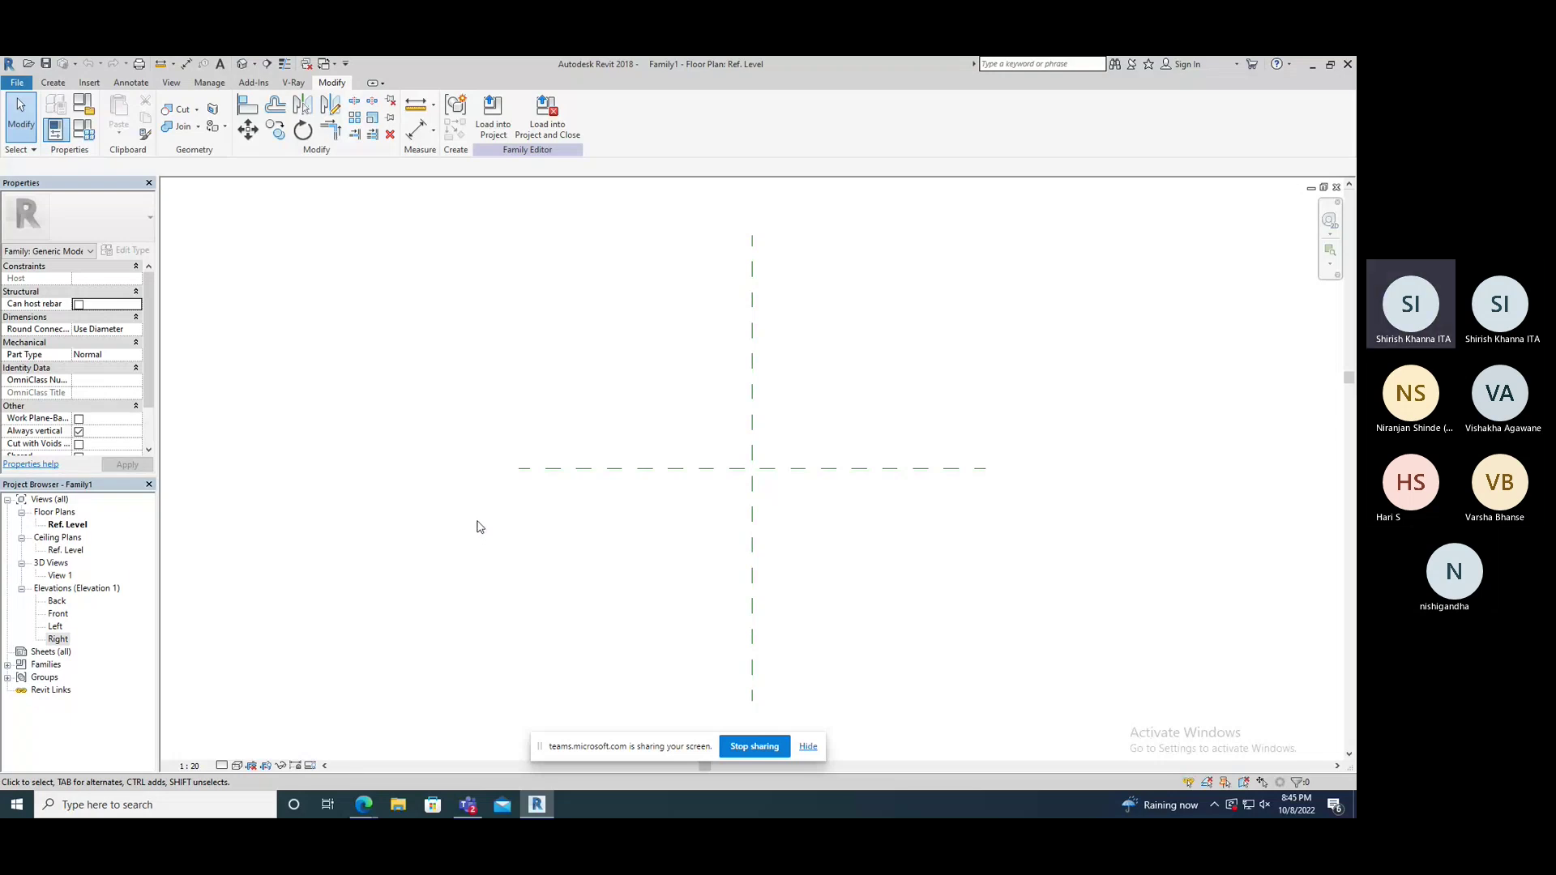
{"action": "double_click", "coordinate": [59, 640]}
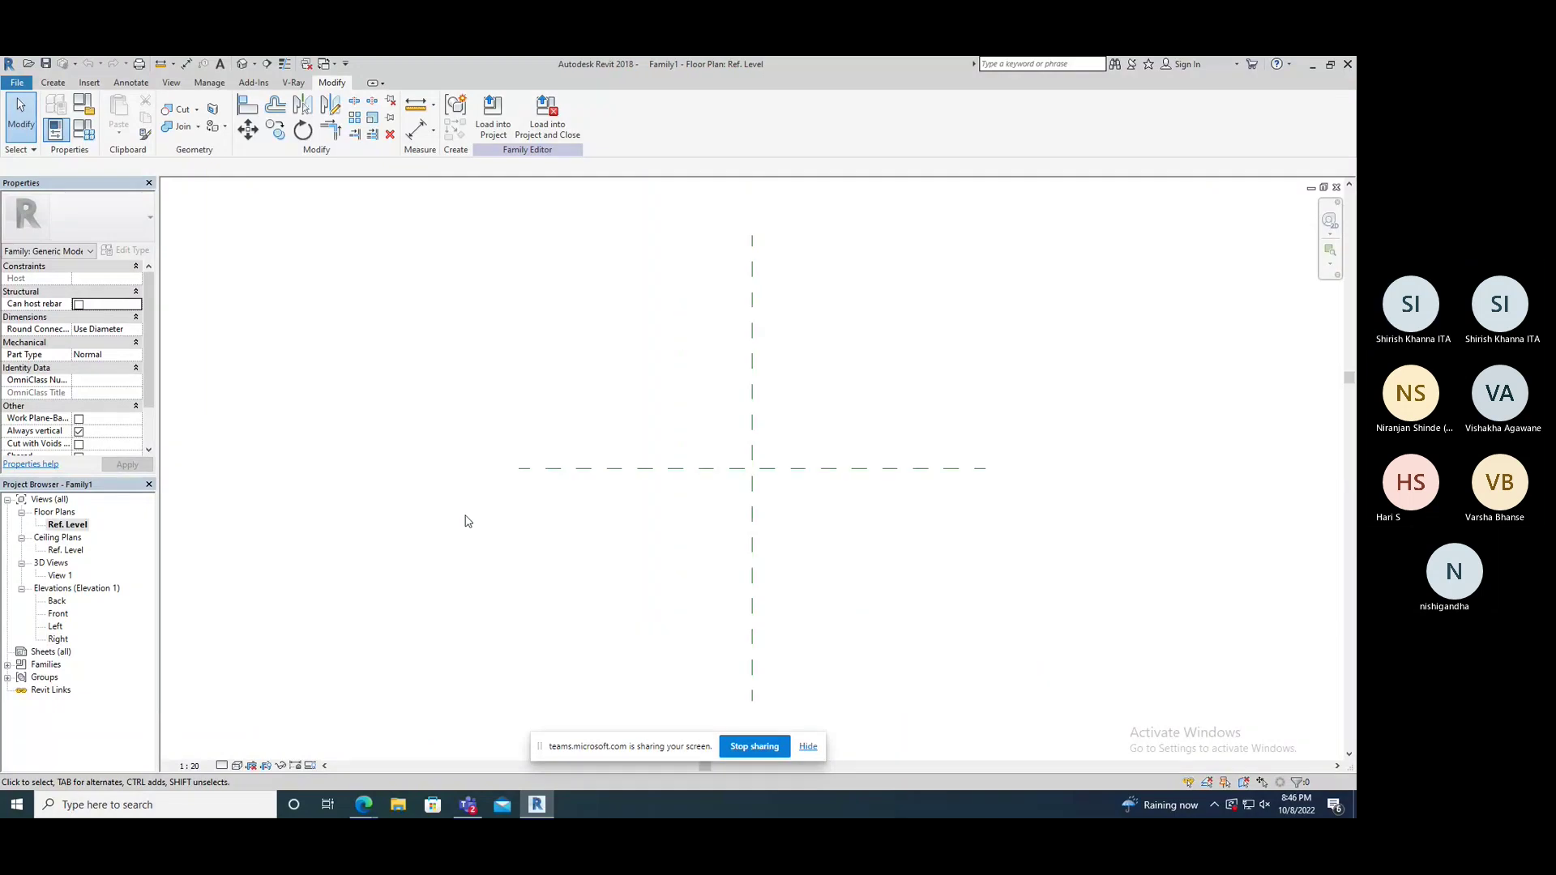
{"action": "middle_click_drag", "start_coordinate": [844, 534], "coordinate": [747, 532]}
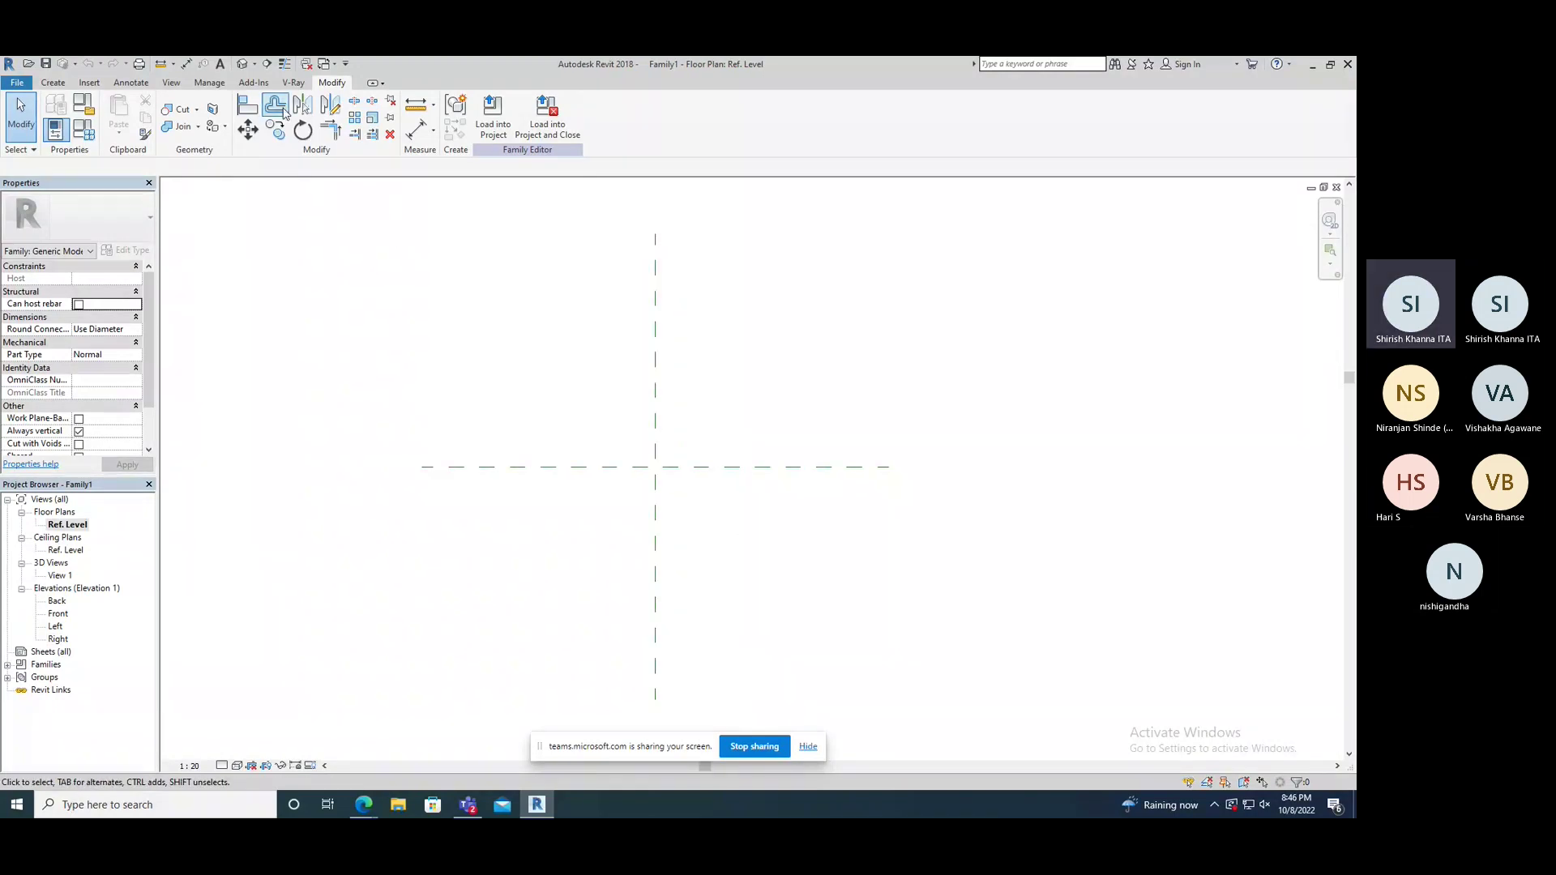
{"action": "left_click", "coordinate": [54, 82]}
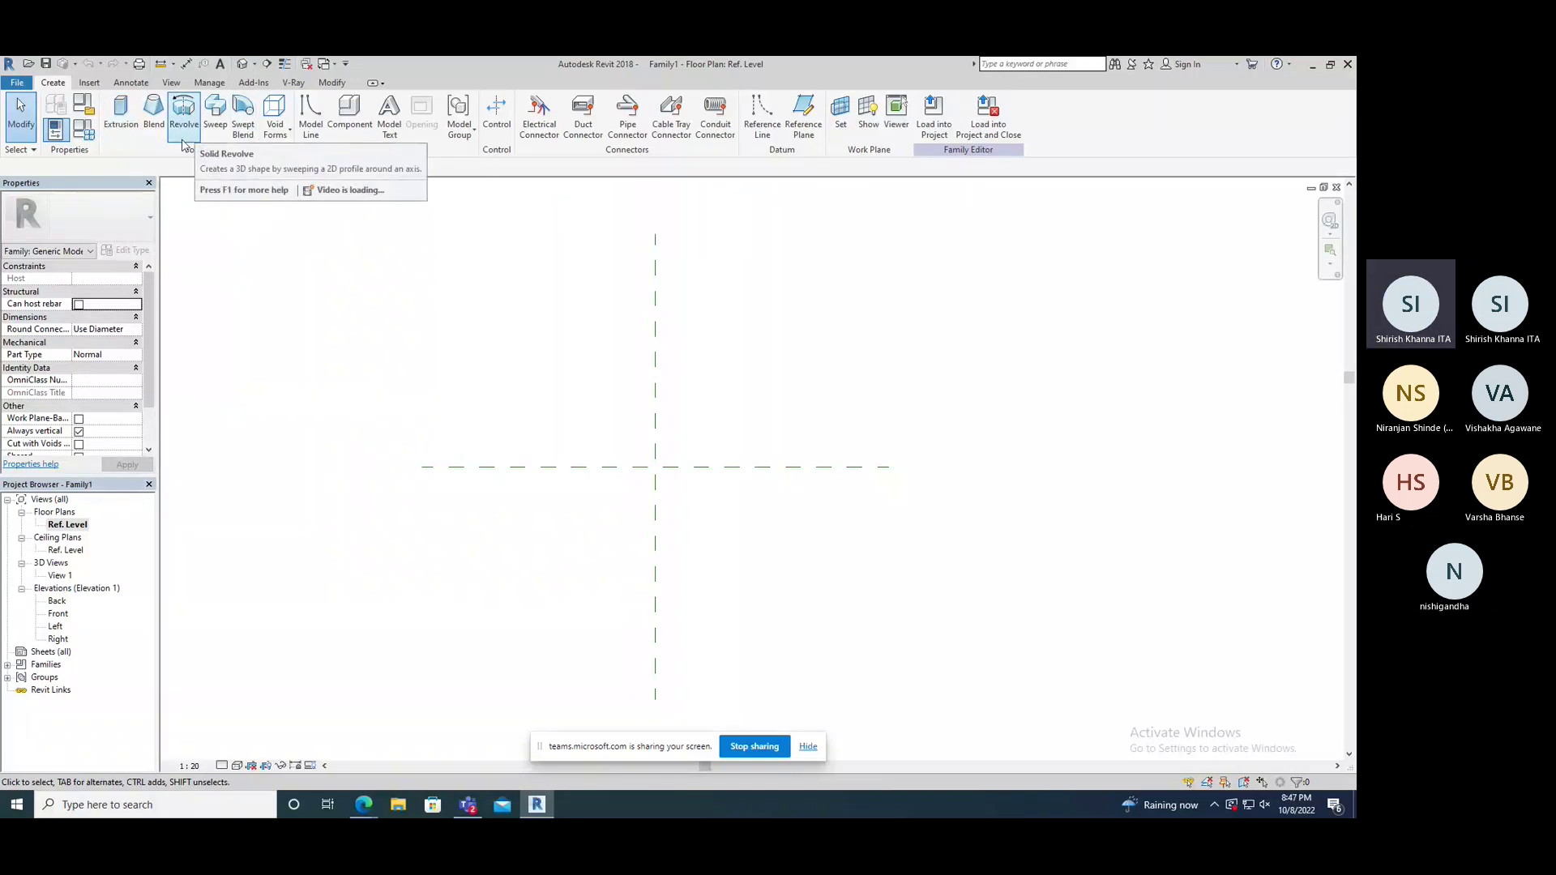
Step: Show the Void Forms dropdown listing Void Extrusion through Void Swept Blend
{"action": "left_click", "coordinate": [279, 134]}
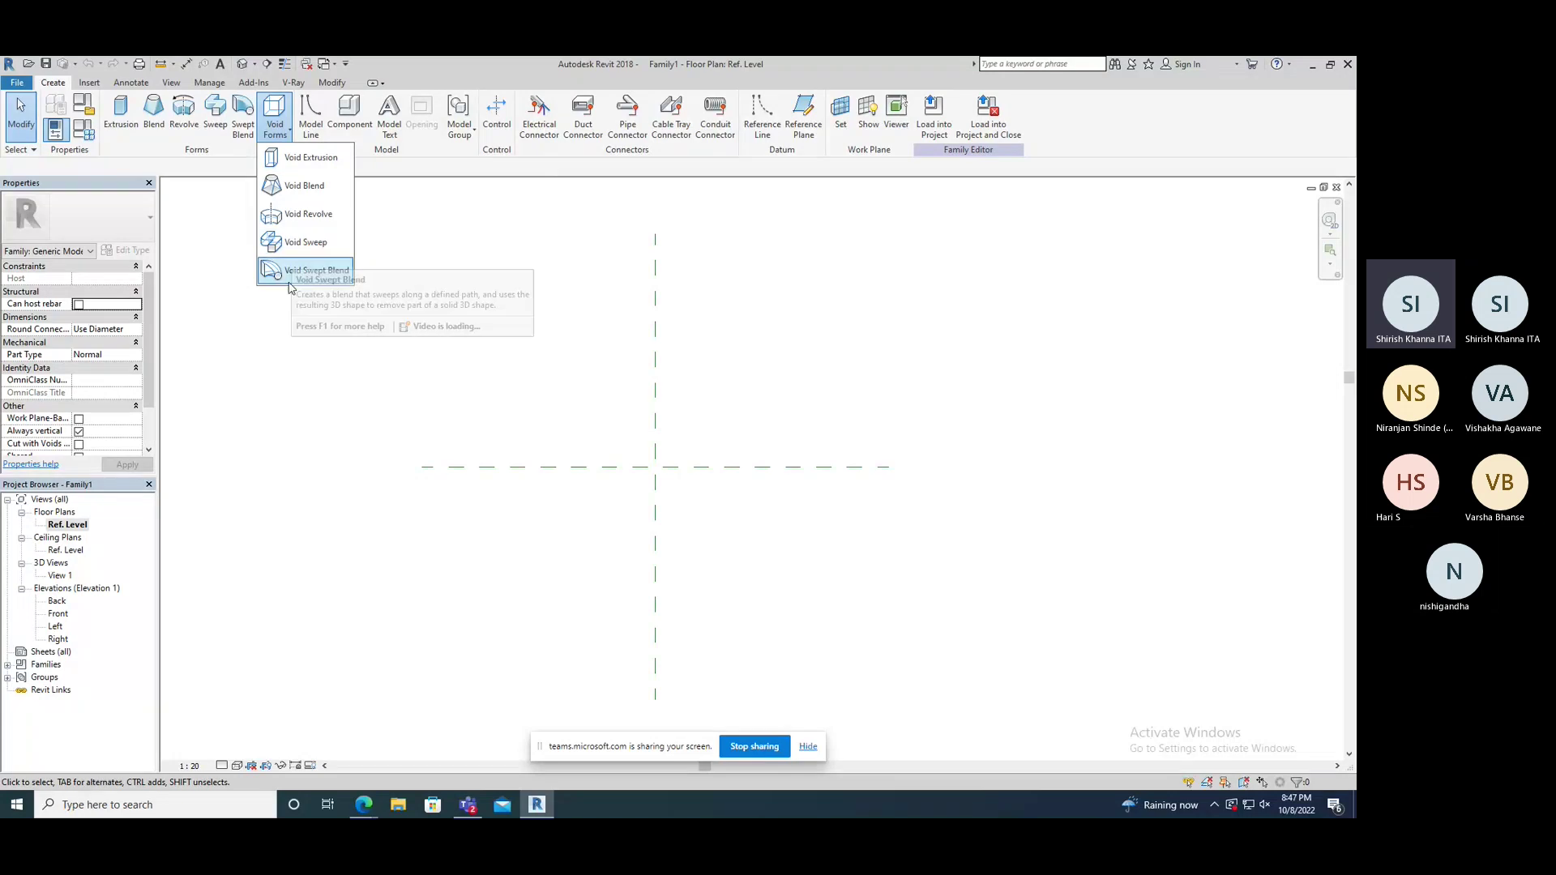
Step: Close the void forms list and start a new solid extrusion sketch with 250.0 depth
{"action": "left_click", "coordinate": [309, 371]}
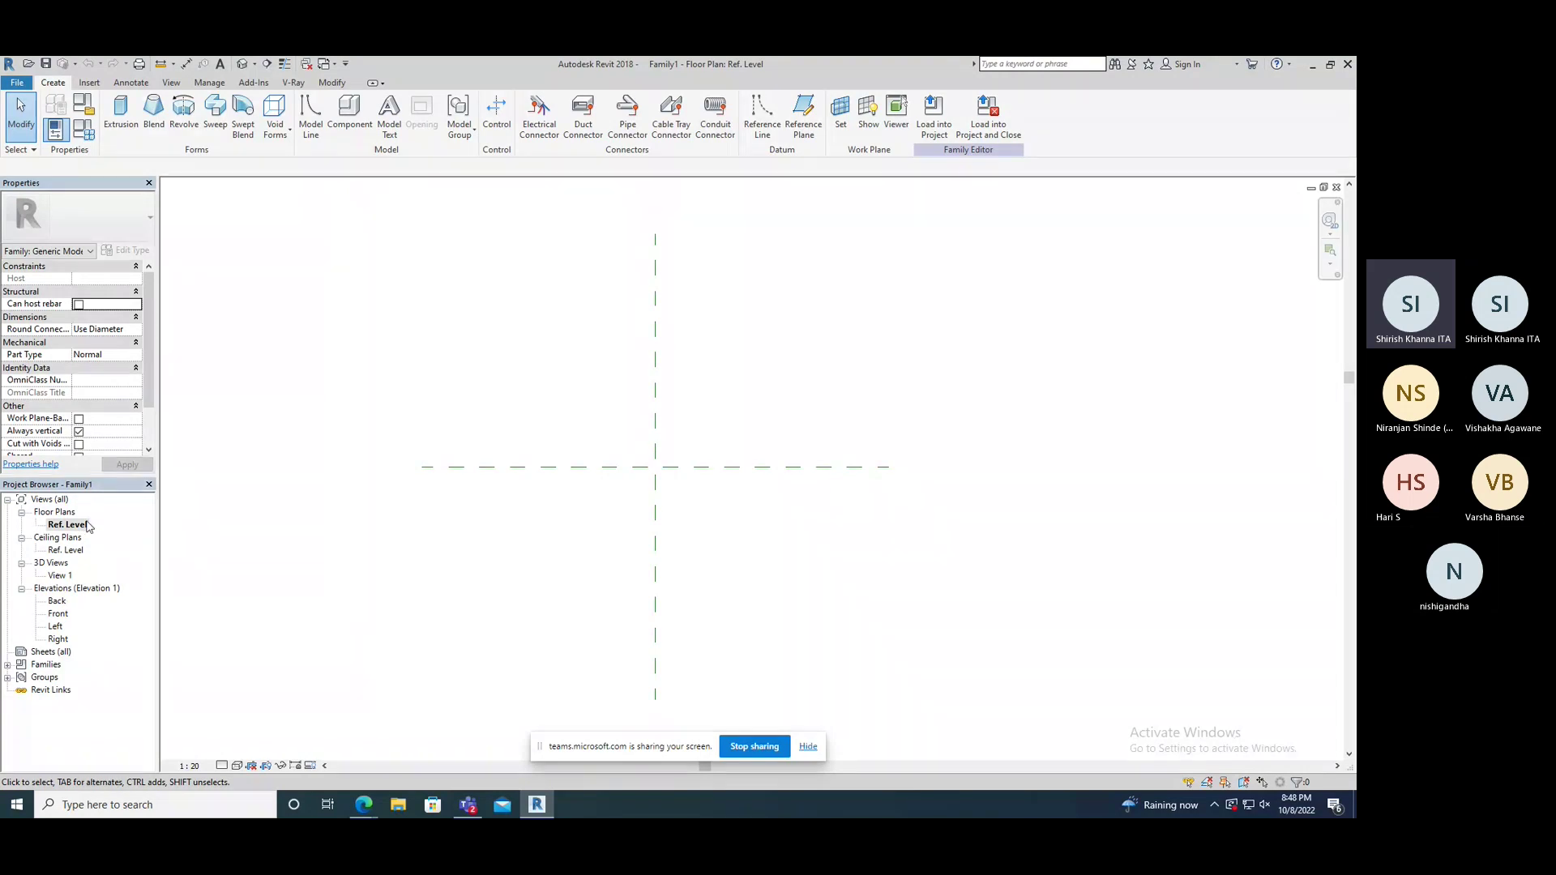
{"action": "left_click", "coordinate": [128, 132]}
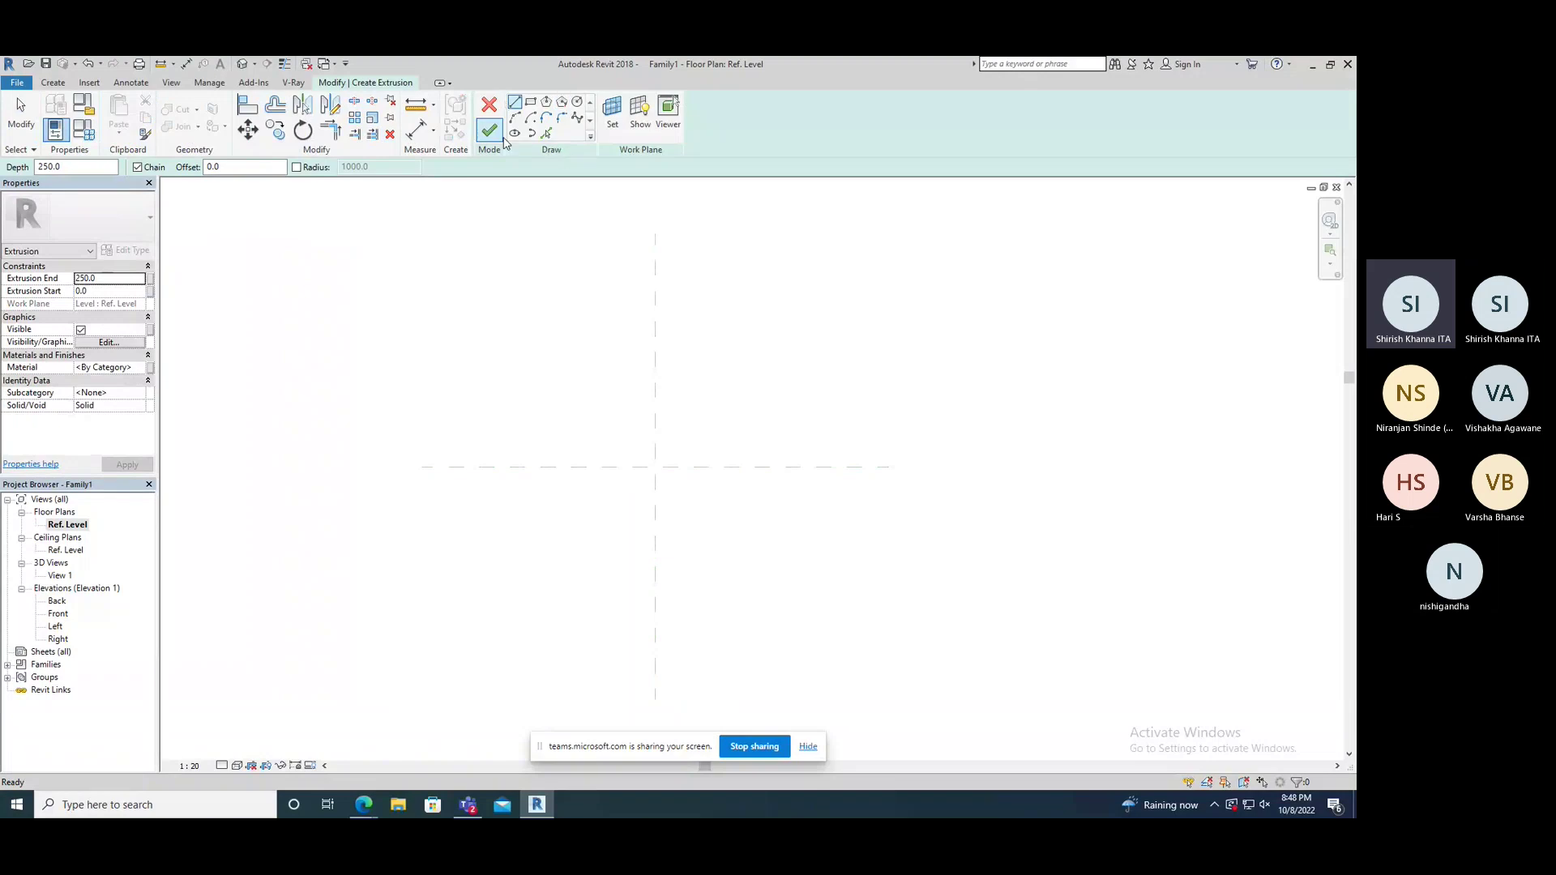
Step: Draw a 1240 × 1400 rectangle centred on the reference planes in the extrusion sketch
{"action": "left_click", "coordinate": [530, 102]}
{"action": "left_click", "coordinate": [578, 381]}
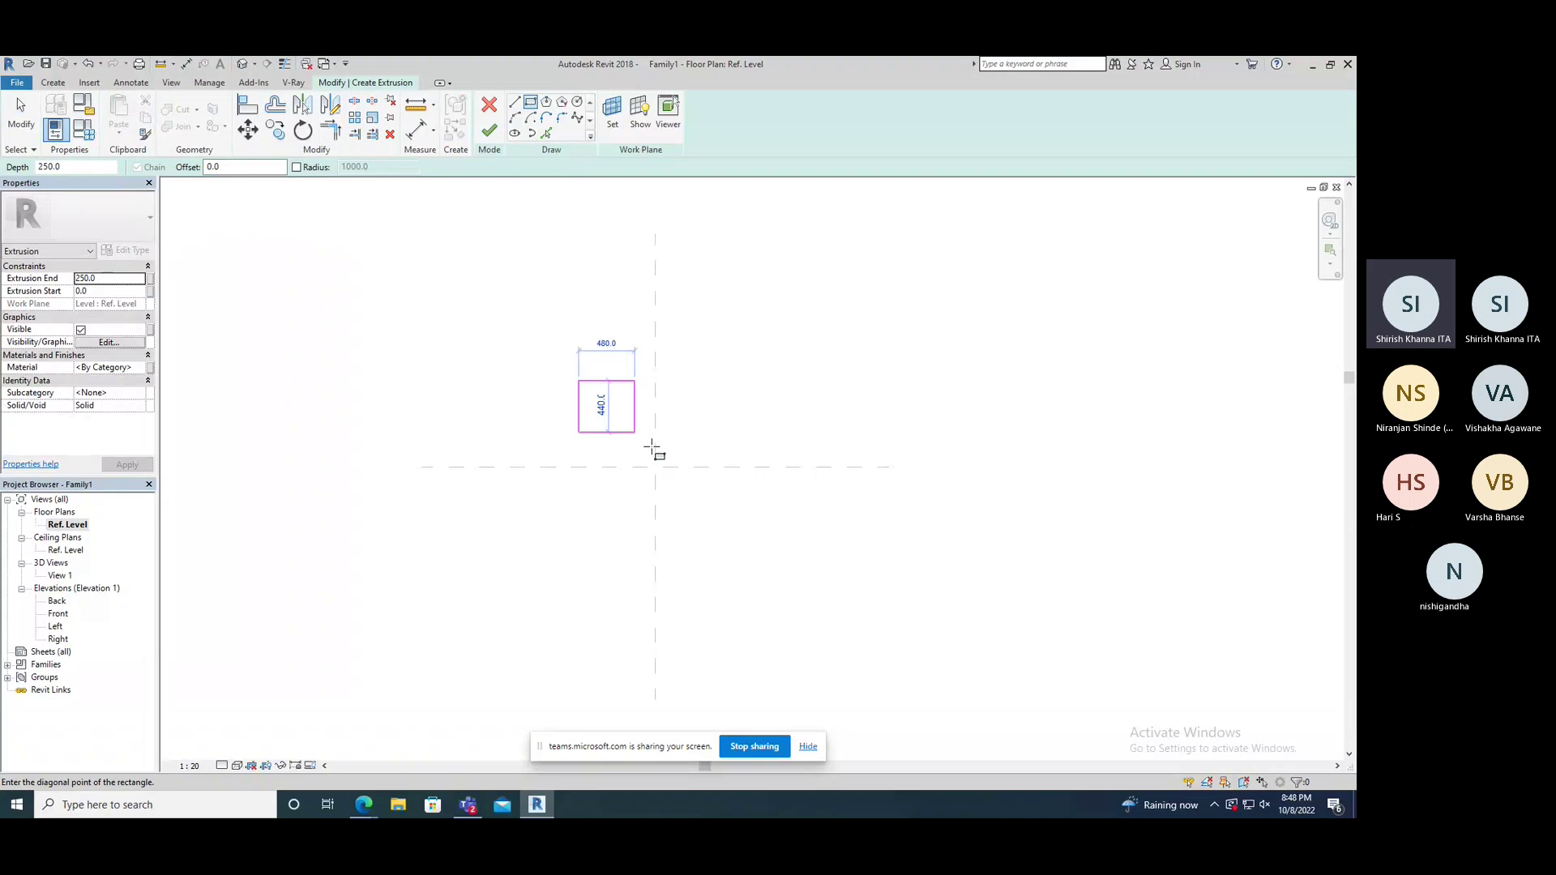
{"action": "left_click", "coordinate": [724, 545]}
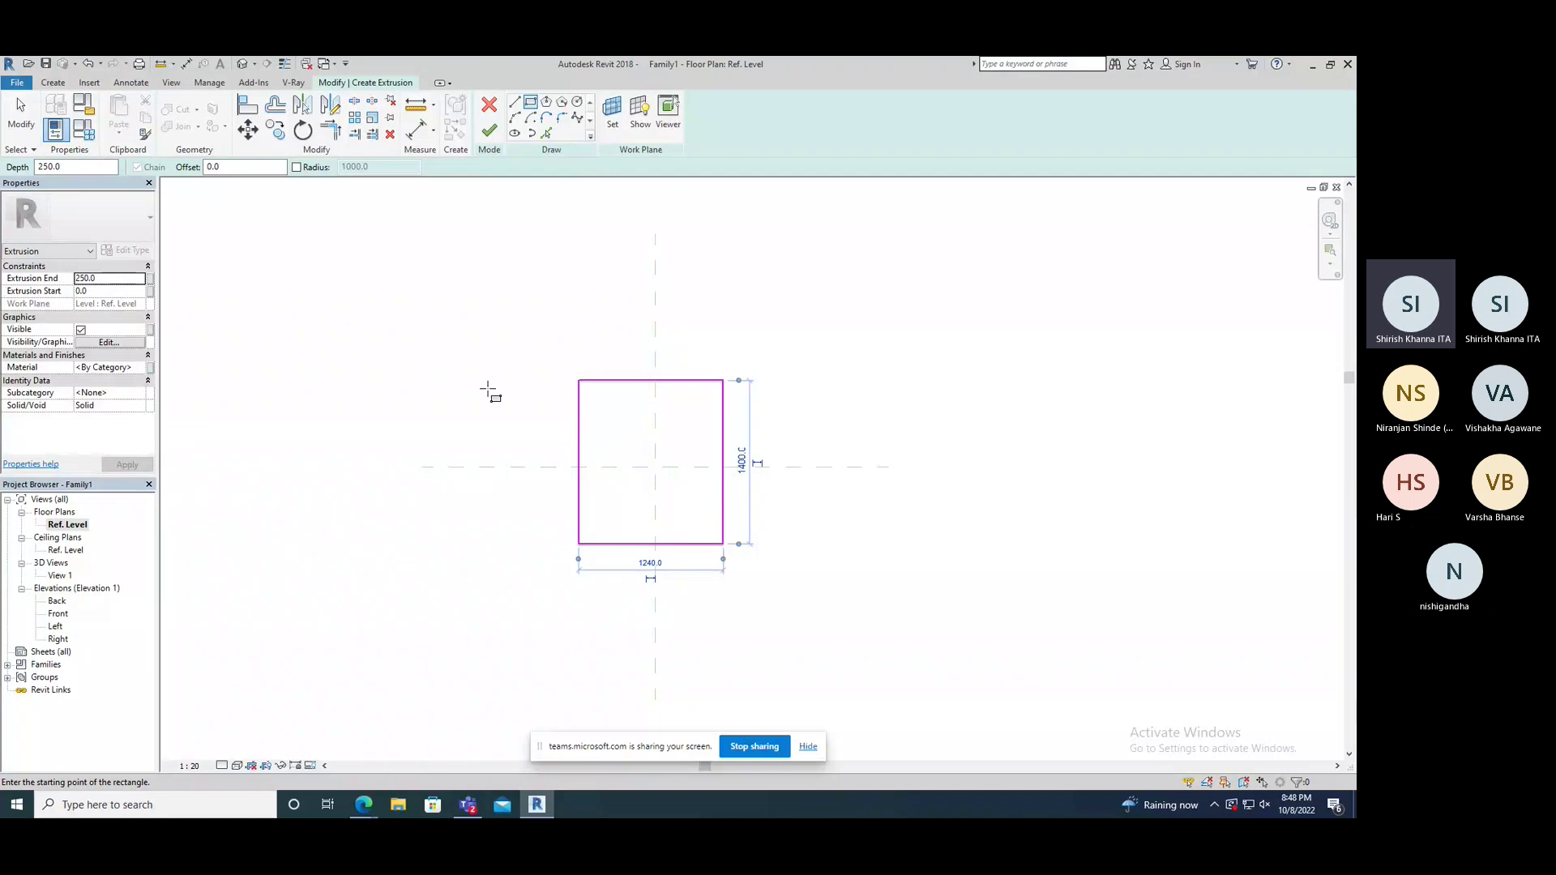
{"action": "right_click", "coordinate": [466, 364]}
{"action": "left_click", "coordinate": [486, 372]}
Step: Select the rectangle's bottom edge, then glance at the Annotate tools and return to the sketch tools
{"action": "mouse_move", "coordinate": [389, 325]}
{"action": "left_mouse_down"}
{"action": "mouse_move", "coordinate": [527, 349]}
{"action": "mouse_move", "coordinate": [736, 462]}
{"action": "left_mouse_up"}
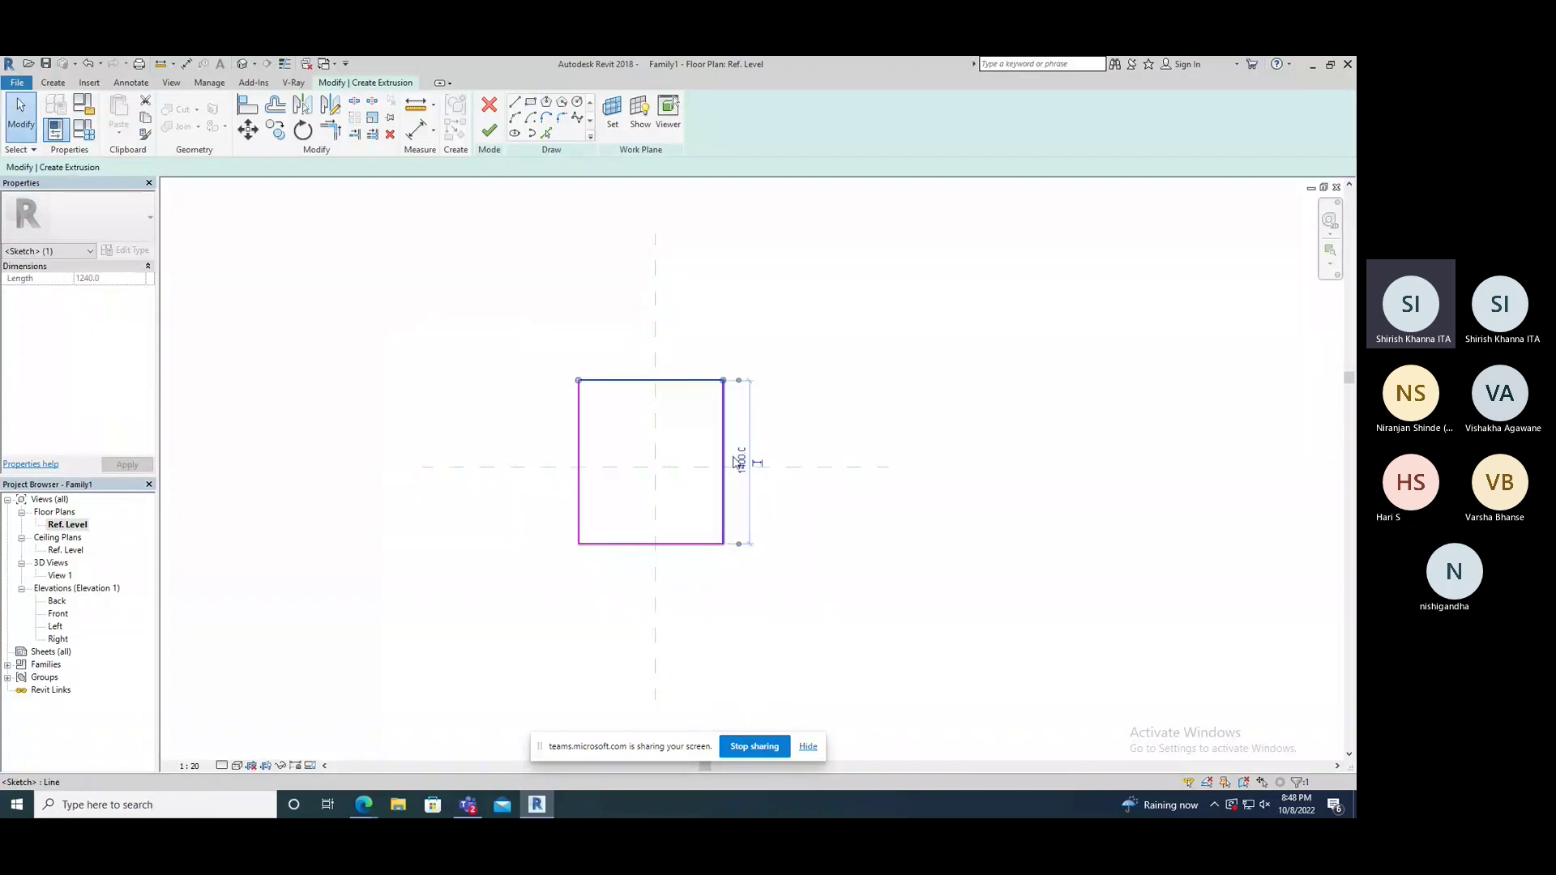
{"action": "left_click", "coordinate": [699, 550]}
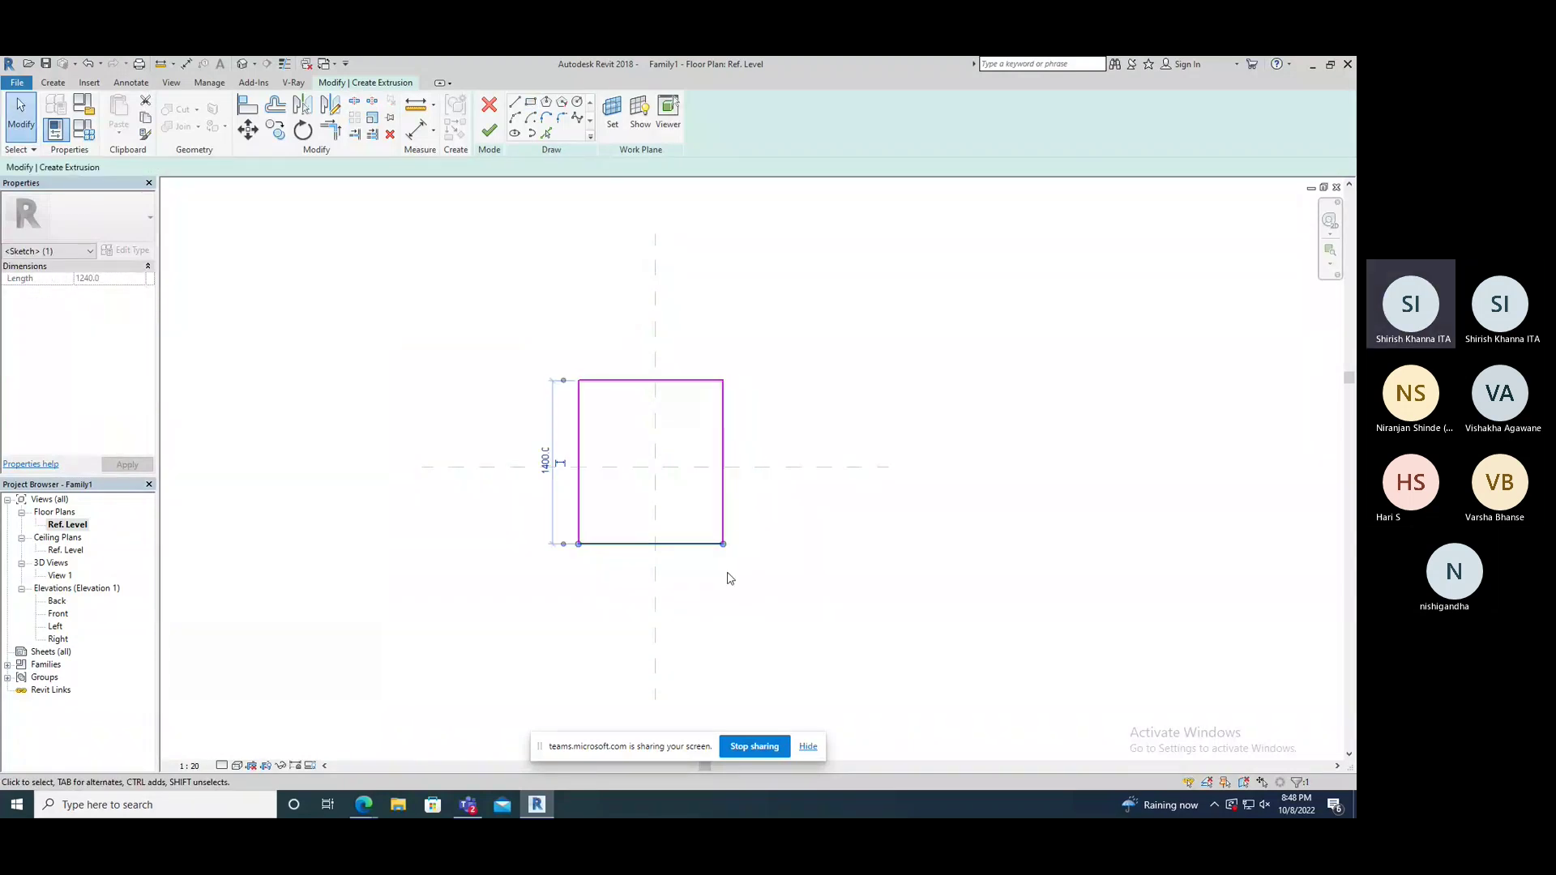
{"action": "key", "text": "Escape"}
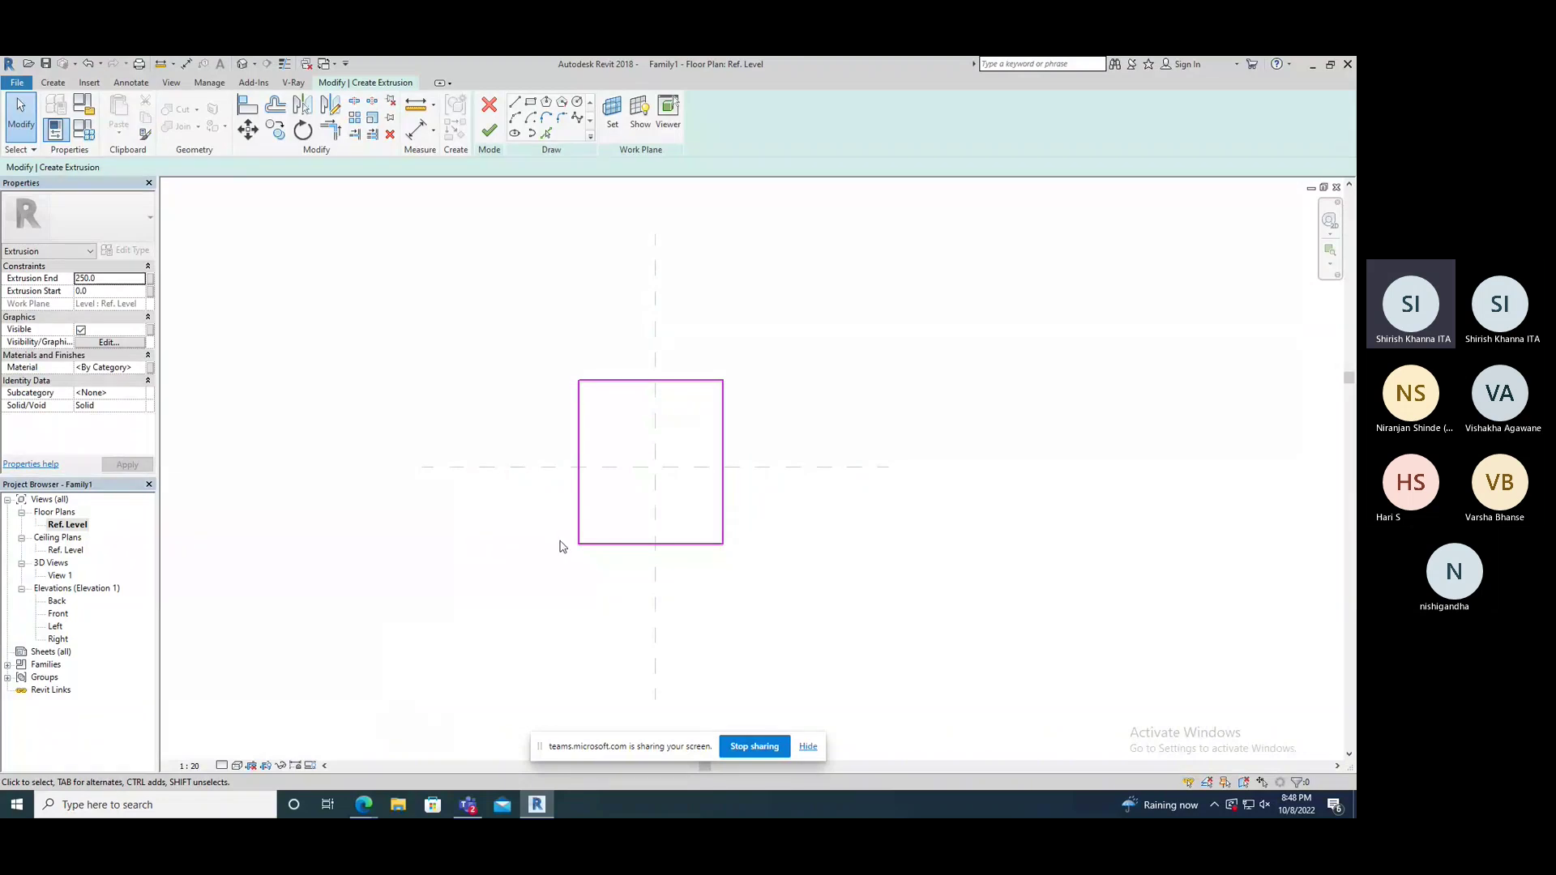
{"action": "left_click", "coordinate": [133, 84]}
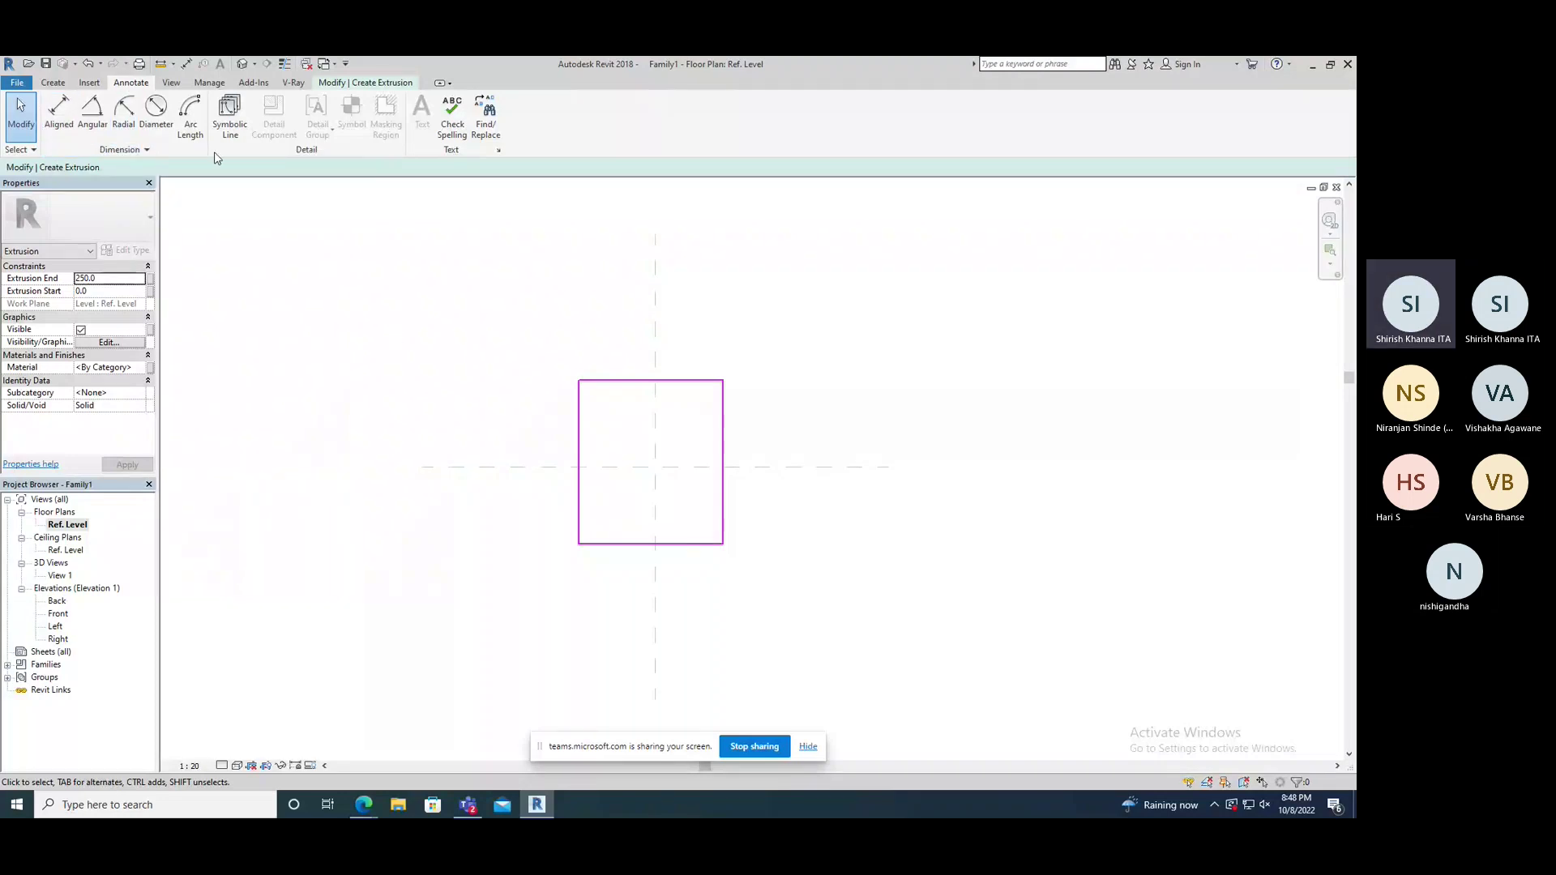
{"action": "scroll", "coordinate": [217, 158], "scroll_direction": "up", "scroll_amount": 2}
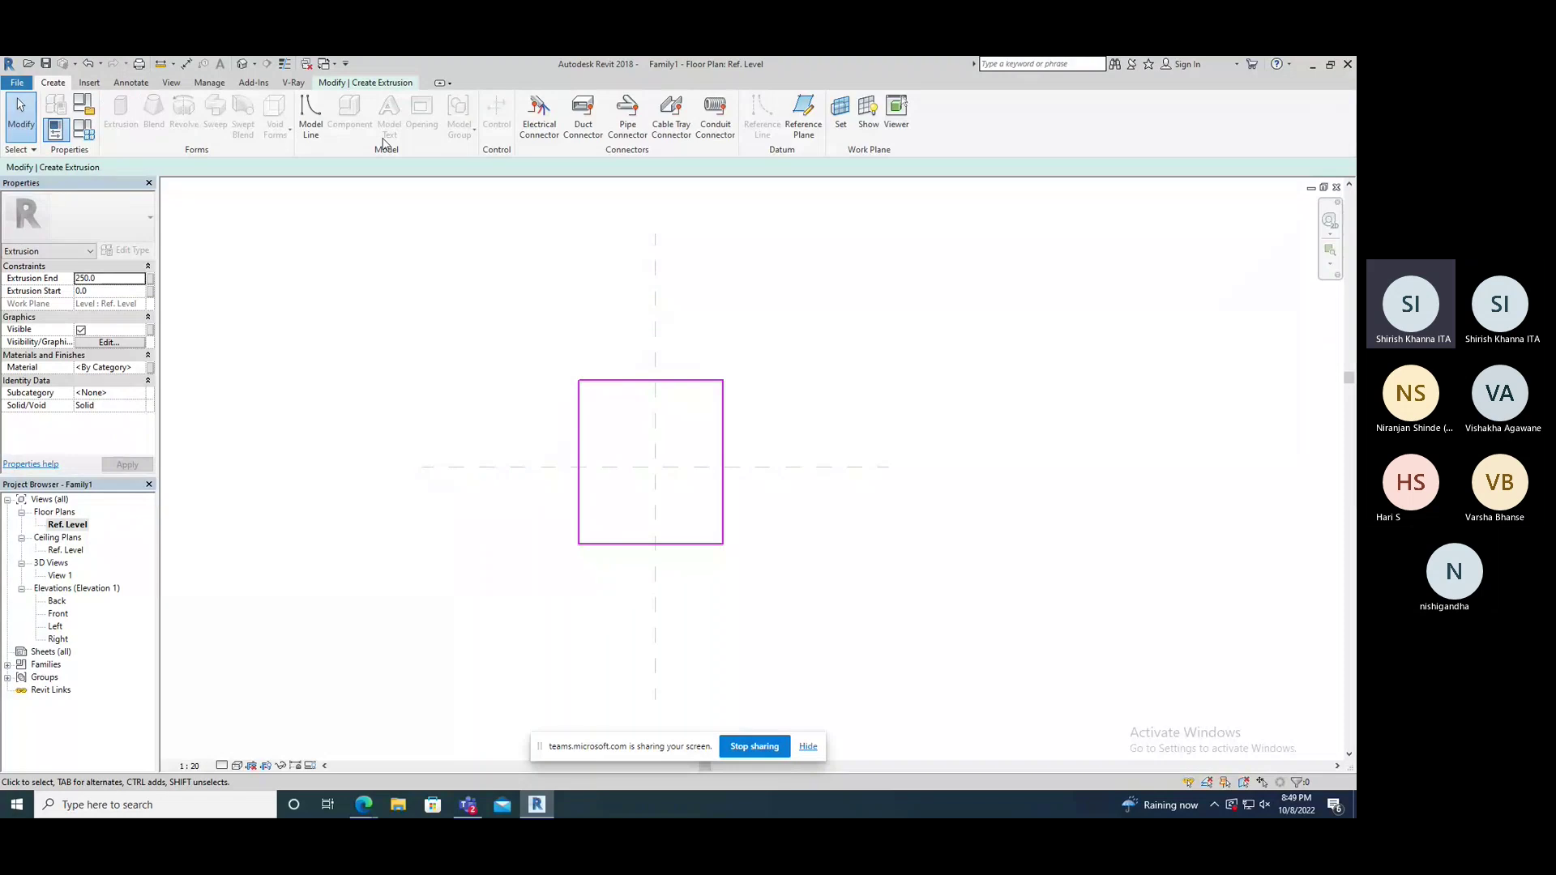
{"action": "left_click", "coordinate": [361, 84]}
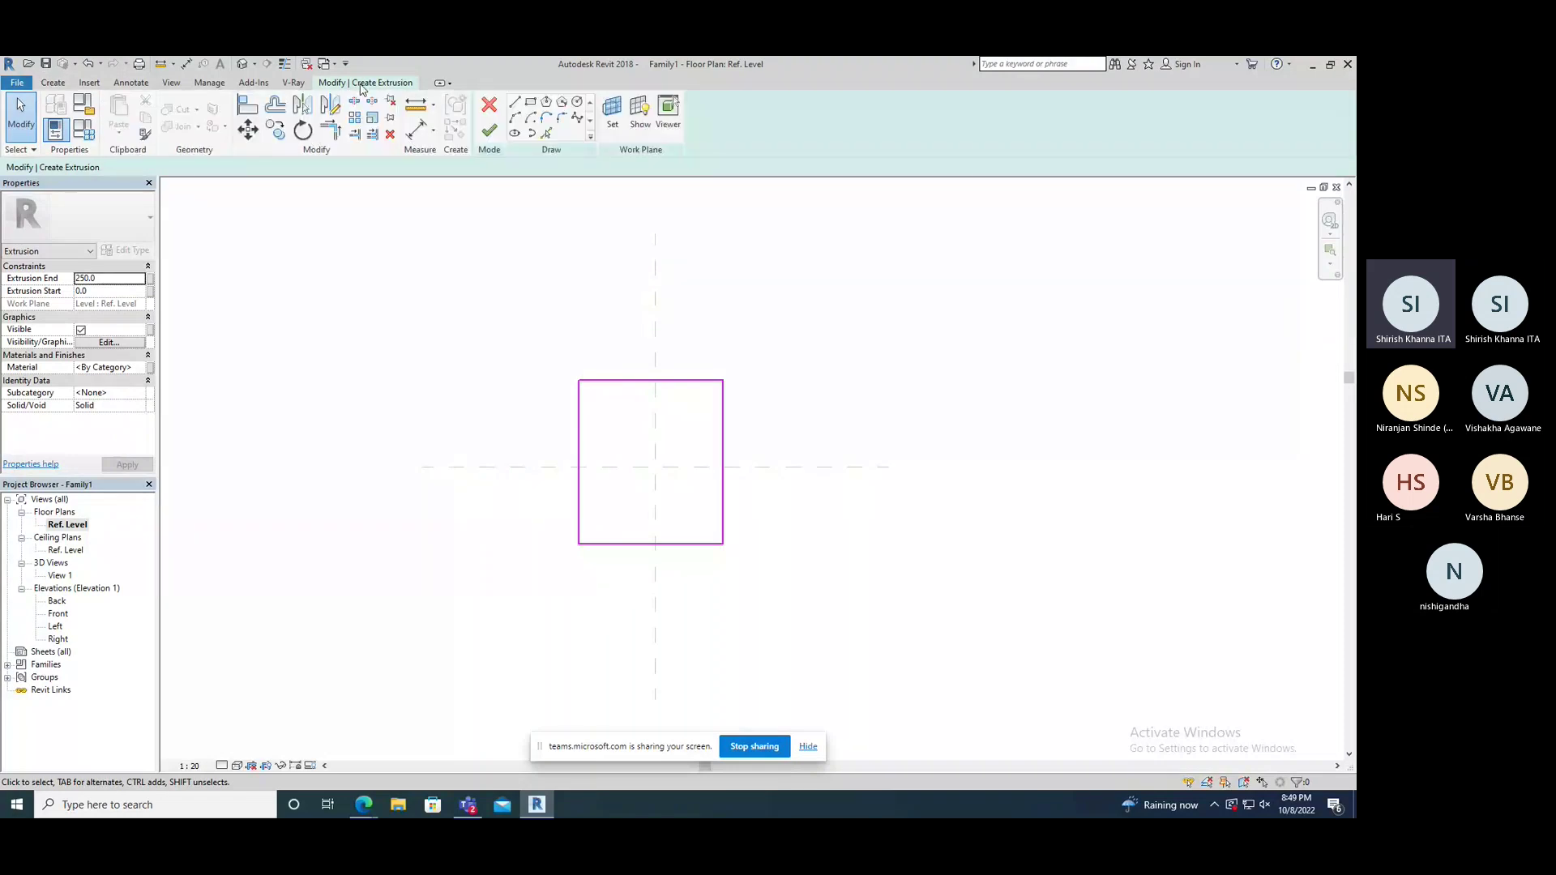
Step: Finish the rectangle sketch and set the extrusion depth to 1000
{"action": "left_click", "coordinate": [489, 132]}
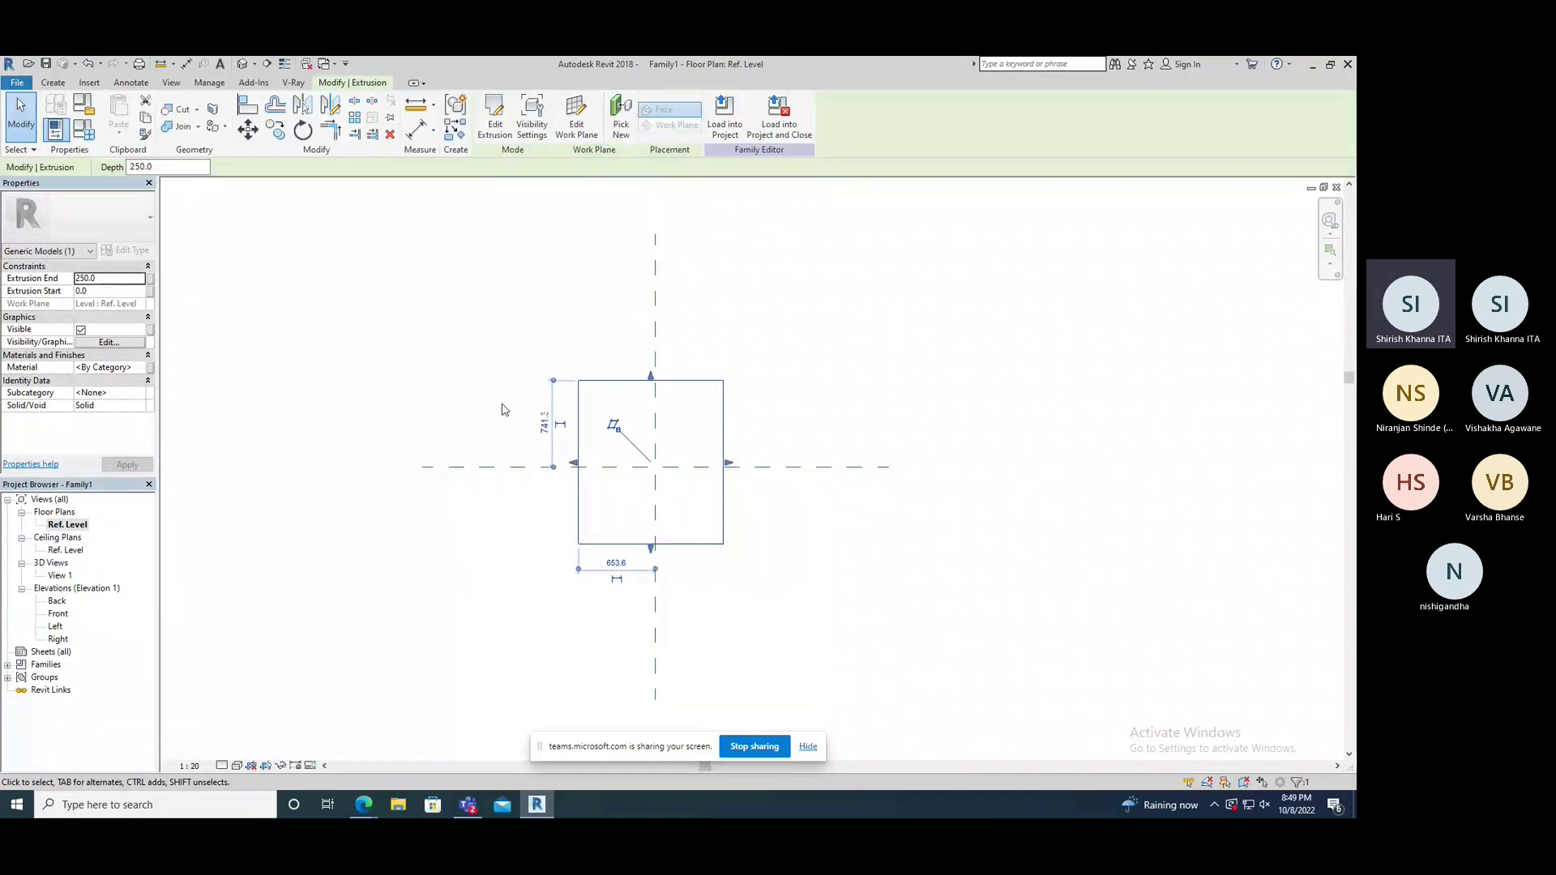
{"action": "left_click", "coordinate": [159, 166]}
{"action": "key", "text": "Return"}
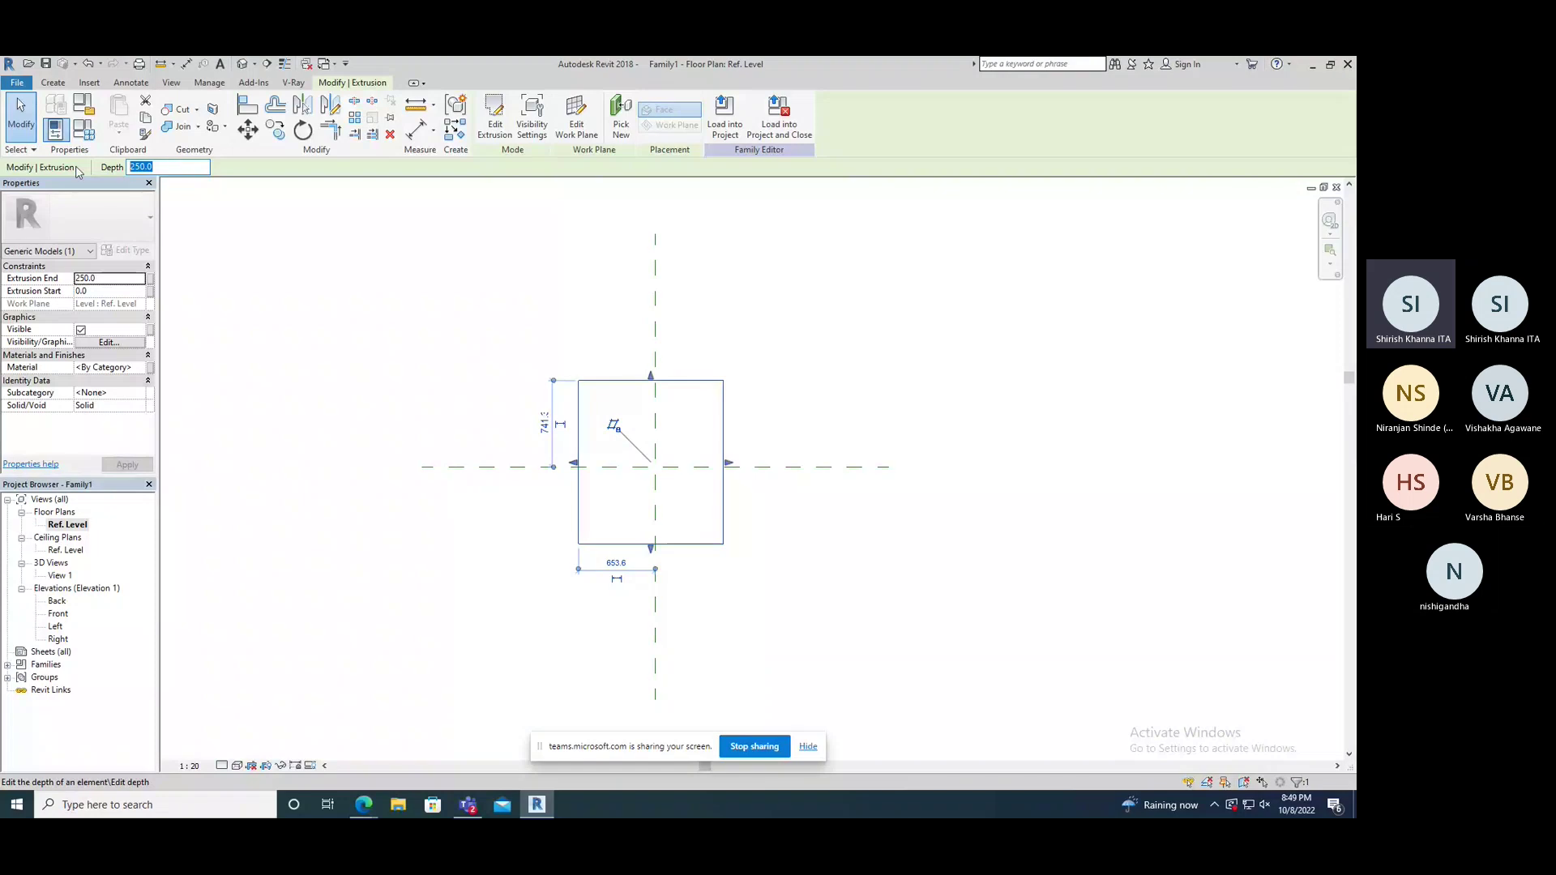
{"action": "type", "text": "1000"}
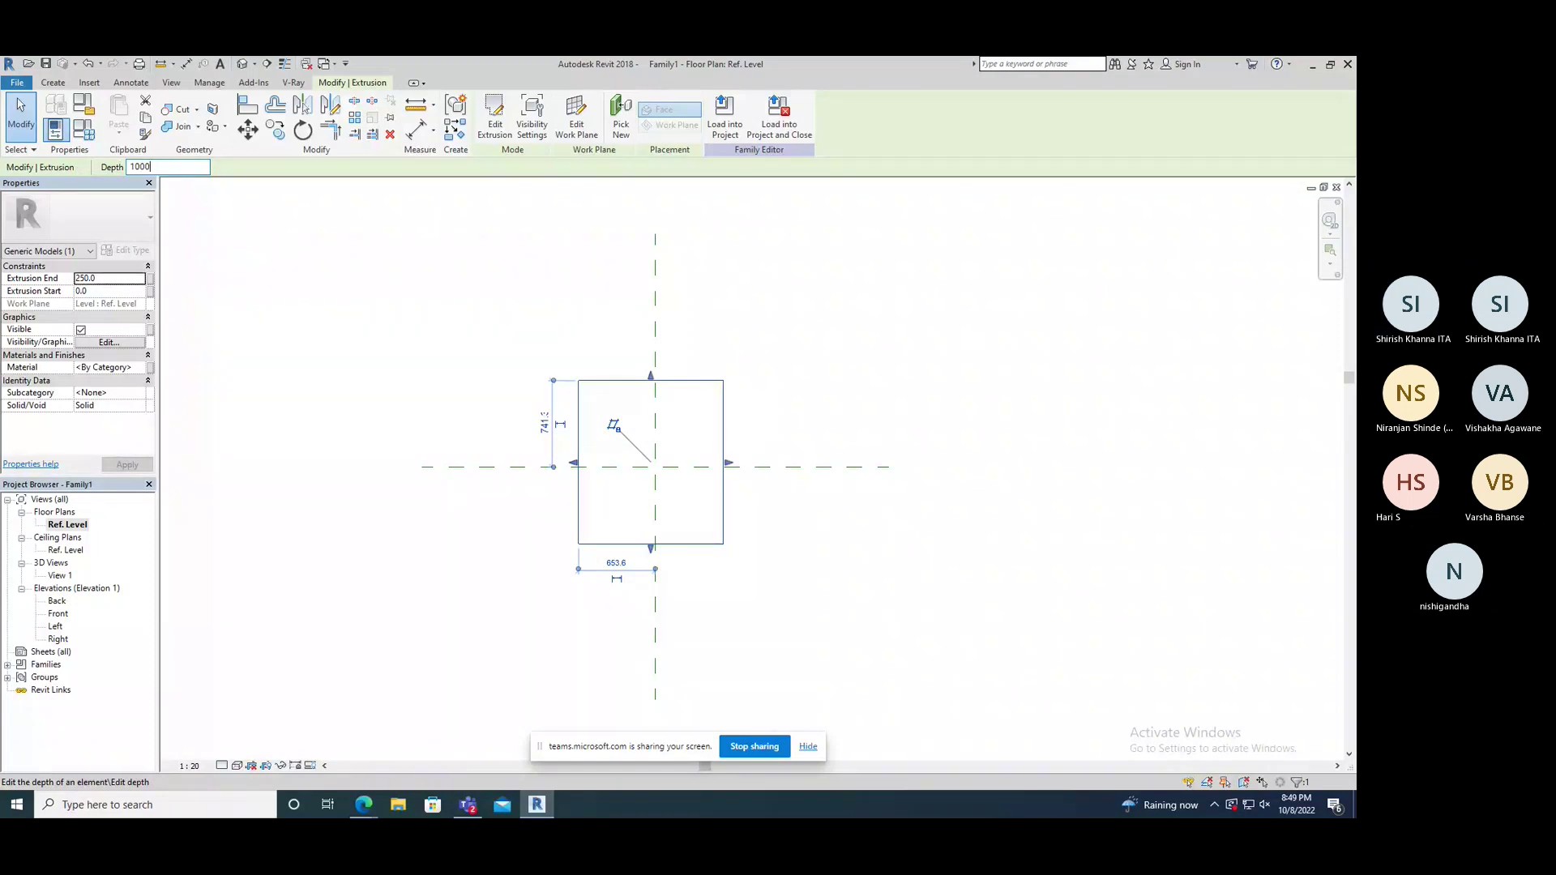
{"action": "left_click", "coordinate": [446, 419]}
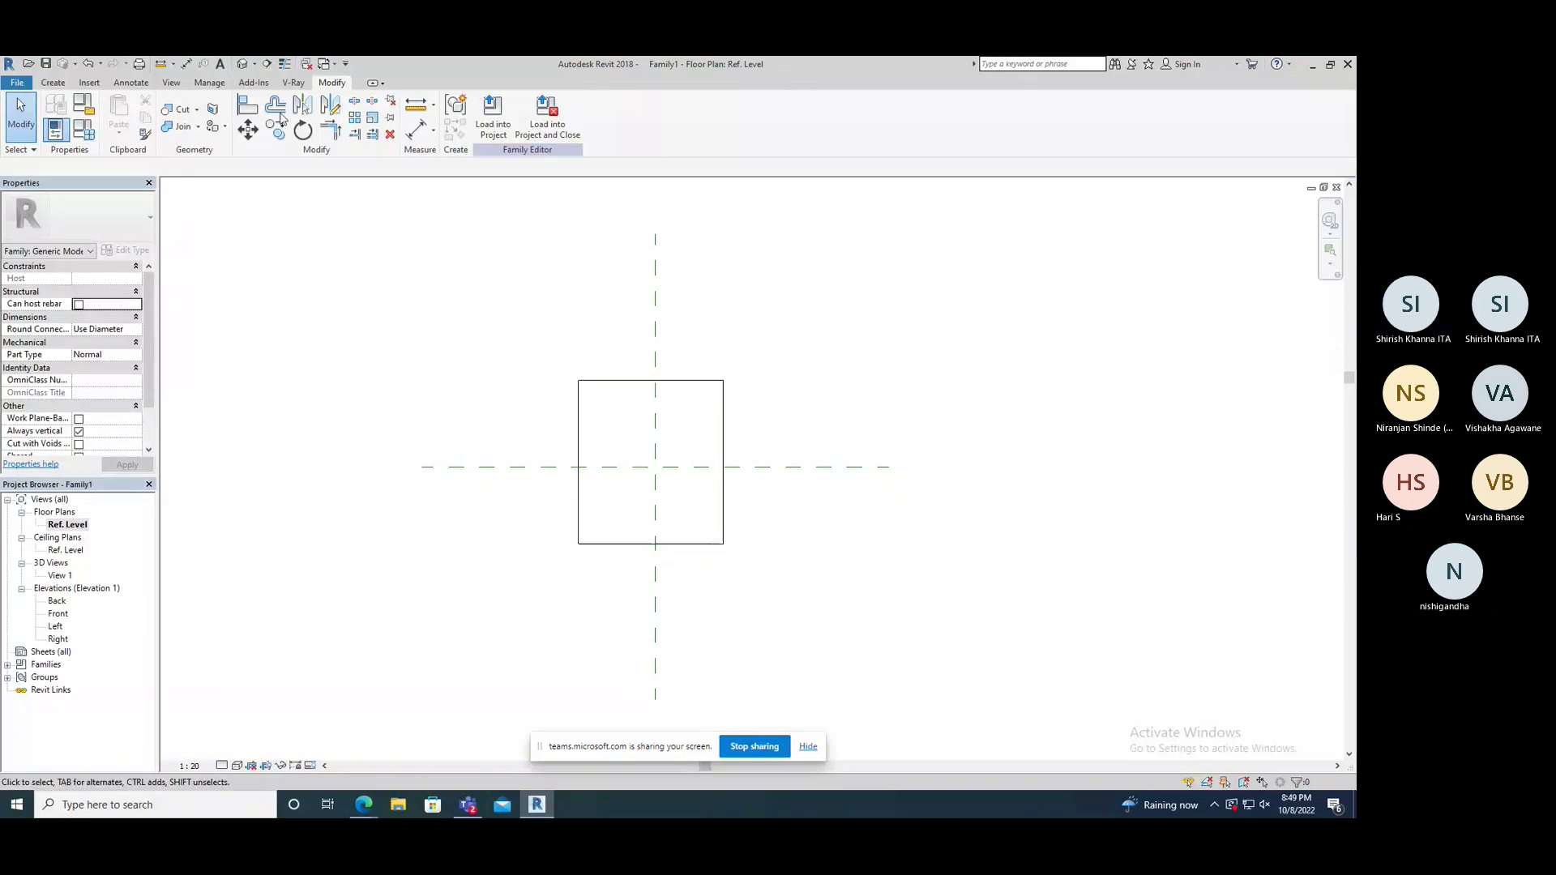
Step: Open the default 3D view, centre the box and select the extrusion, cancelling an accidental move
{"action": "key", "text": "3"}
{"action": "key", "text": "d"}
{"action": "scroll", "coordinate": [604, 513], "scroll_direction": "down", "scroll_amount": 5}
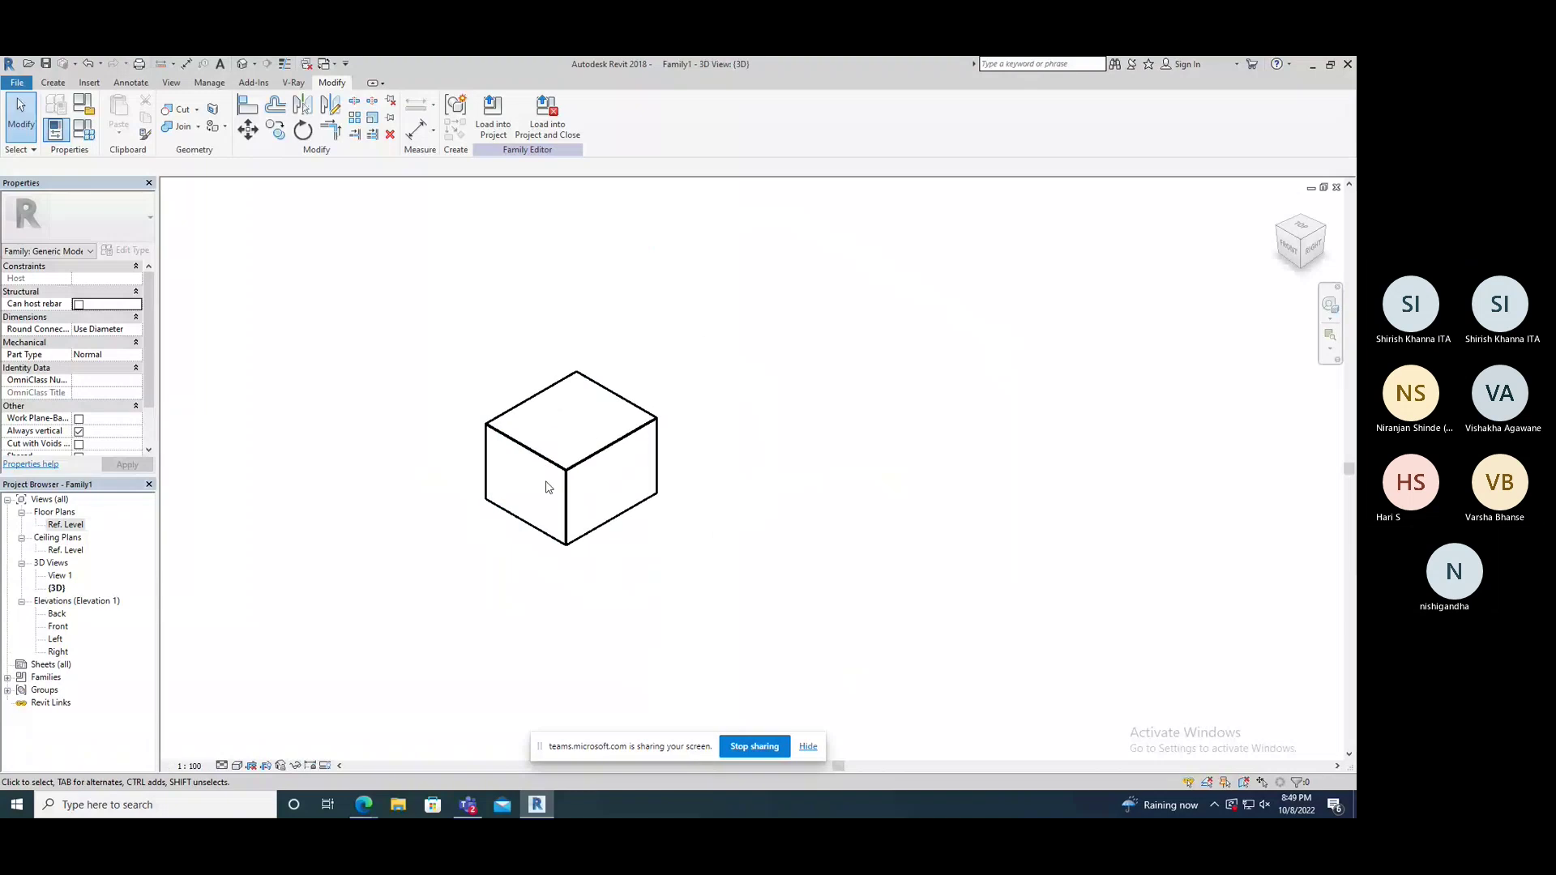
{"action": "middle_click_drag", "start_coordinate": [431, 500], "coordinate": [313, 525]}
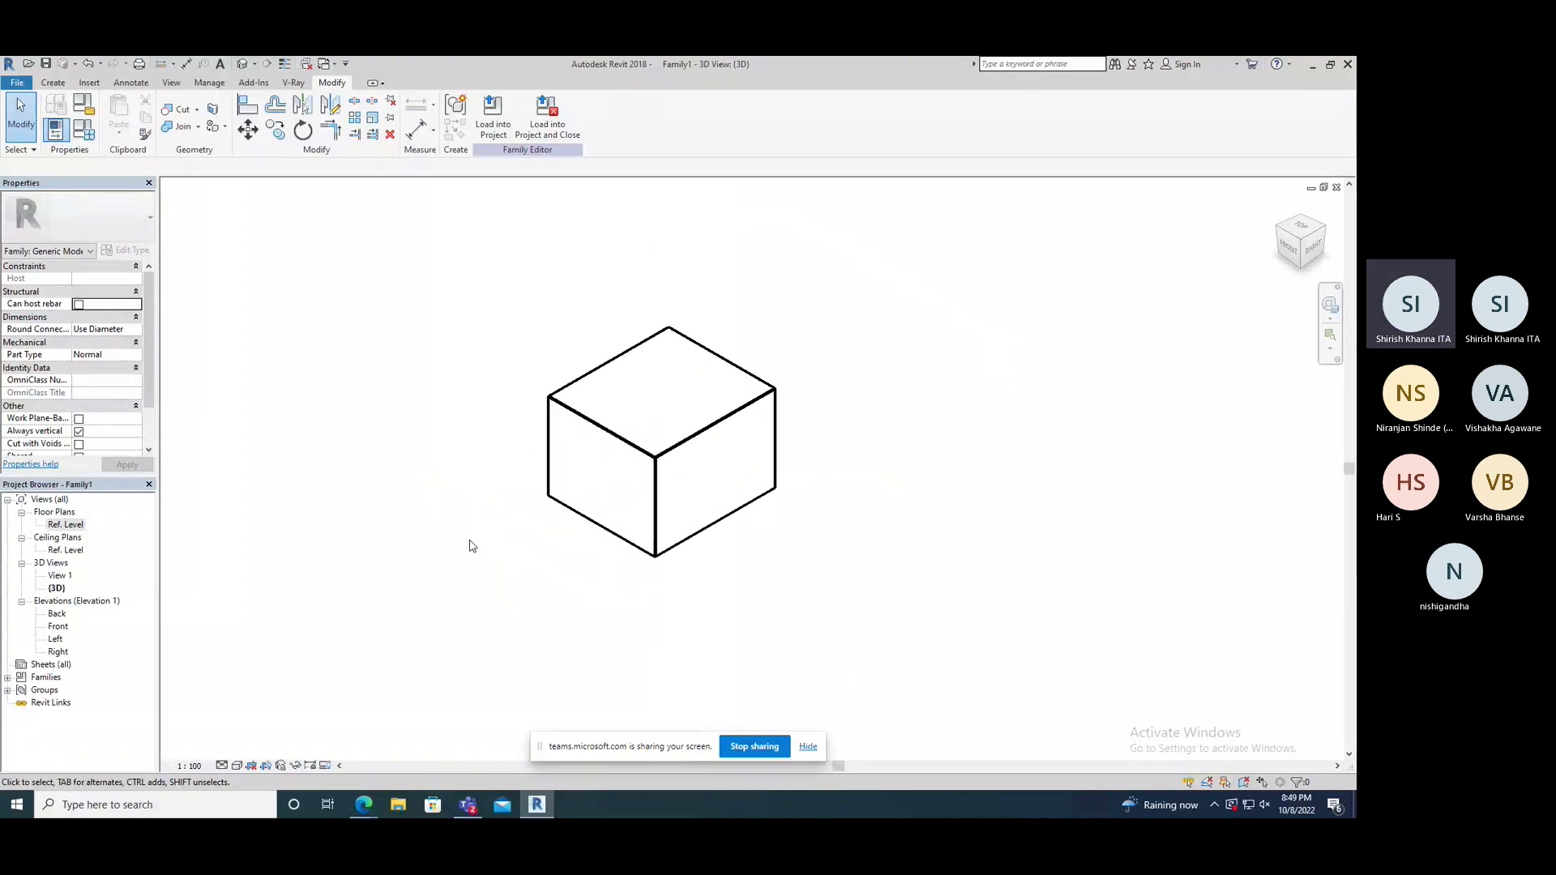
{"action": "left_click", "coordinate": [680, 466]}
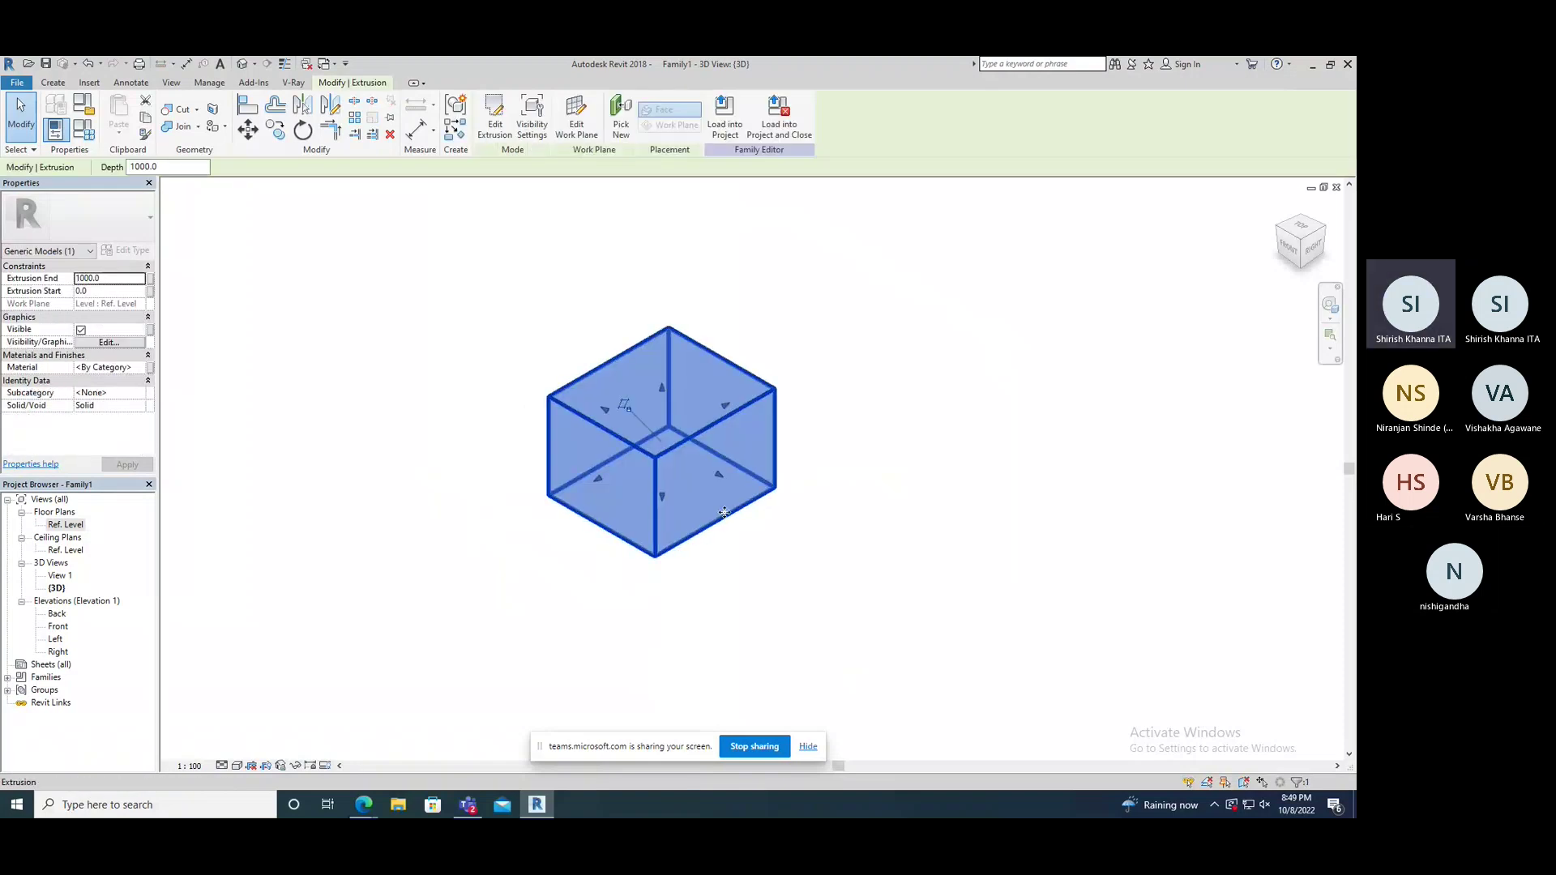
{"action": "left_click_drag", "start_coordinate": [718, 474], "coordinate": [851, 548]}
{"action": "key", "text": "Escape"}
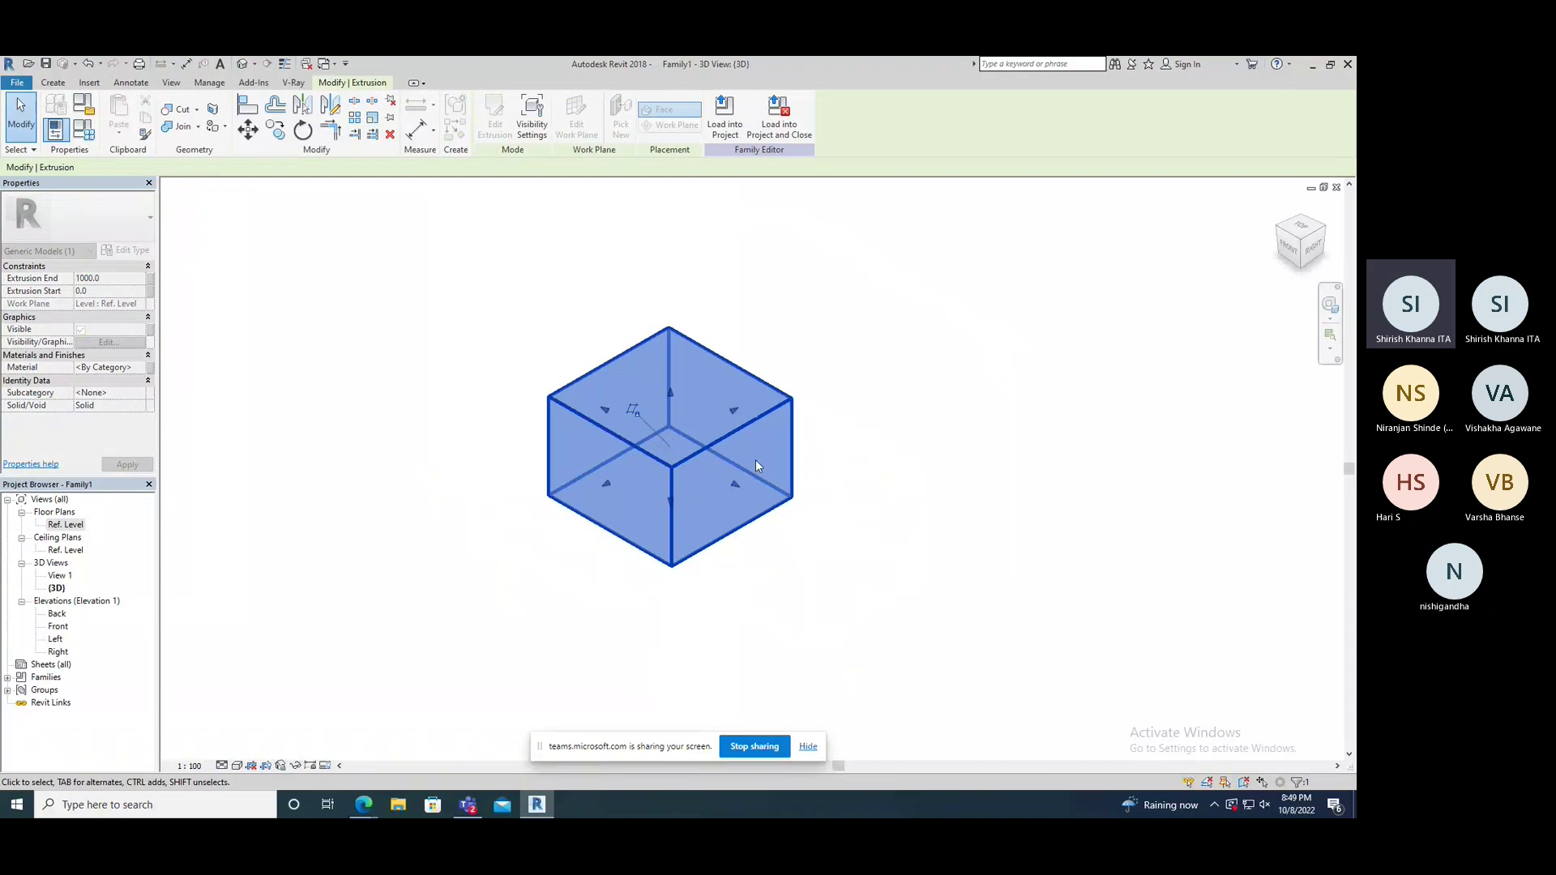
Step: Drag the extrusion's shape handles to make the box longer, taller and wider, ending at 924.9
{"action": "left_click_drag", "start_coordinate": [736, 415], "coordinate": [809, 361]}
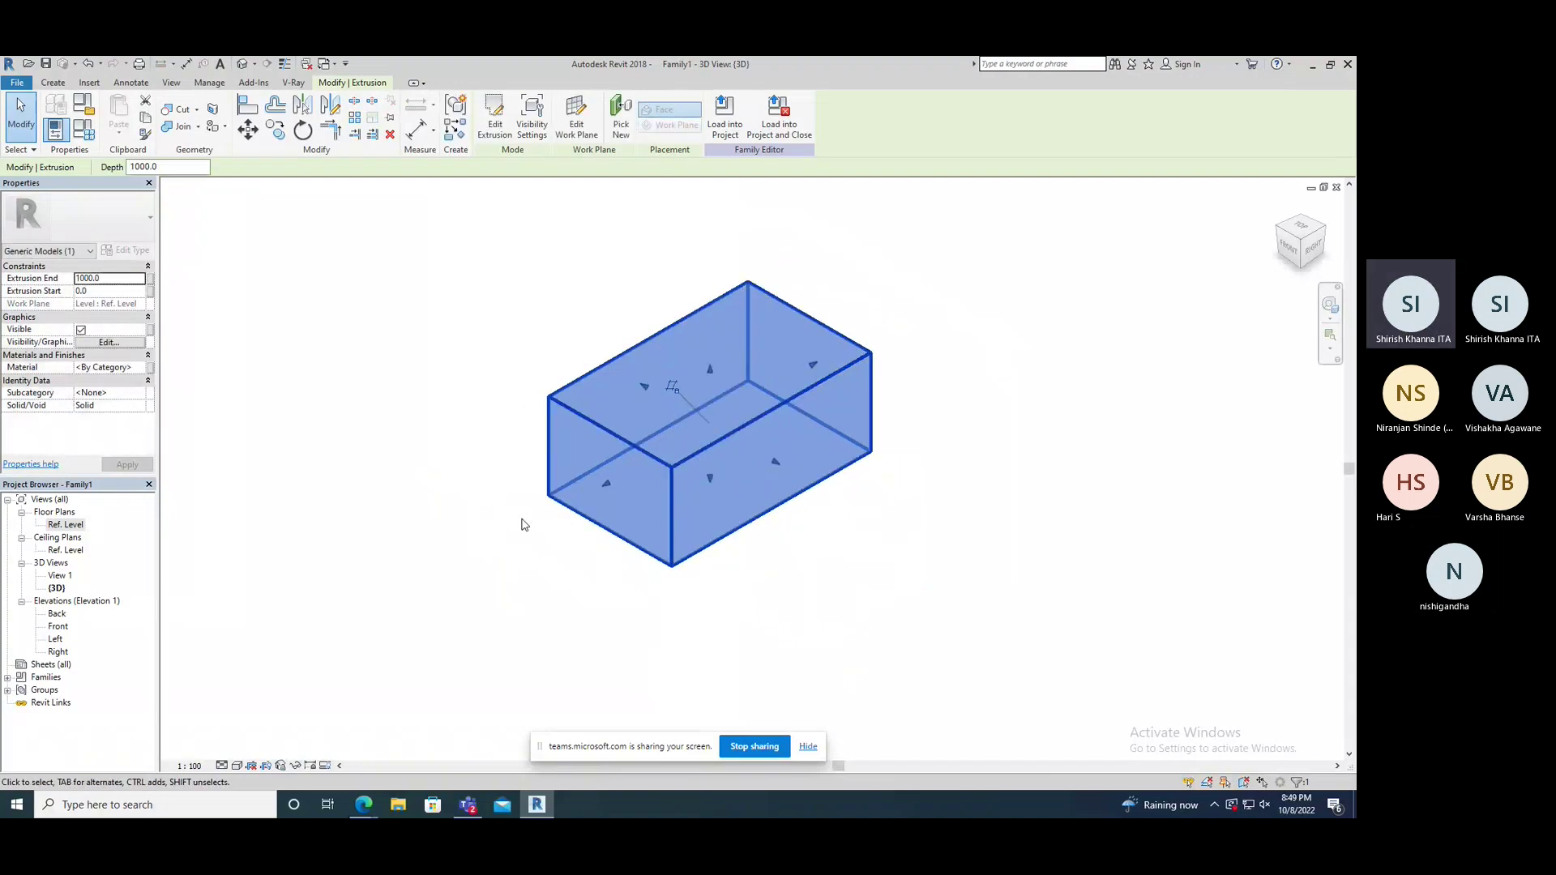
{"action": "left_click_drag", "start_coordinate": [702, 368], "coordinate": [711, 330]}
{"action": "left_click", "coordinate": [150, 167]}
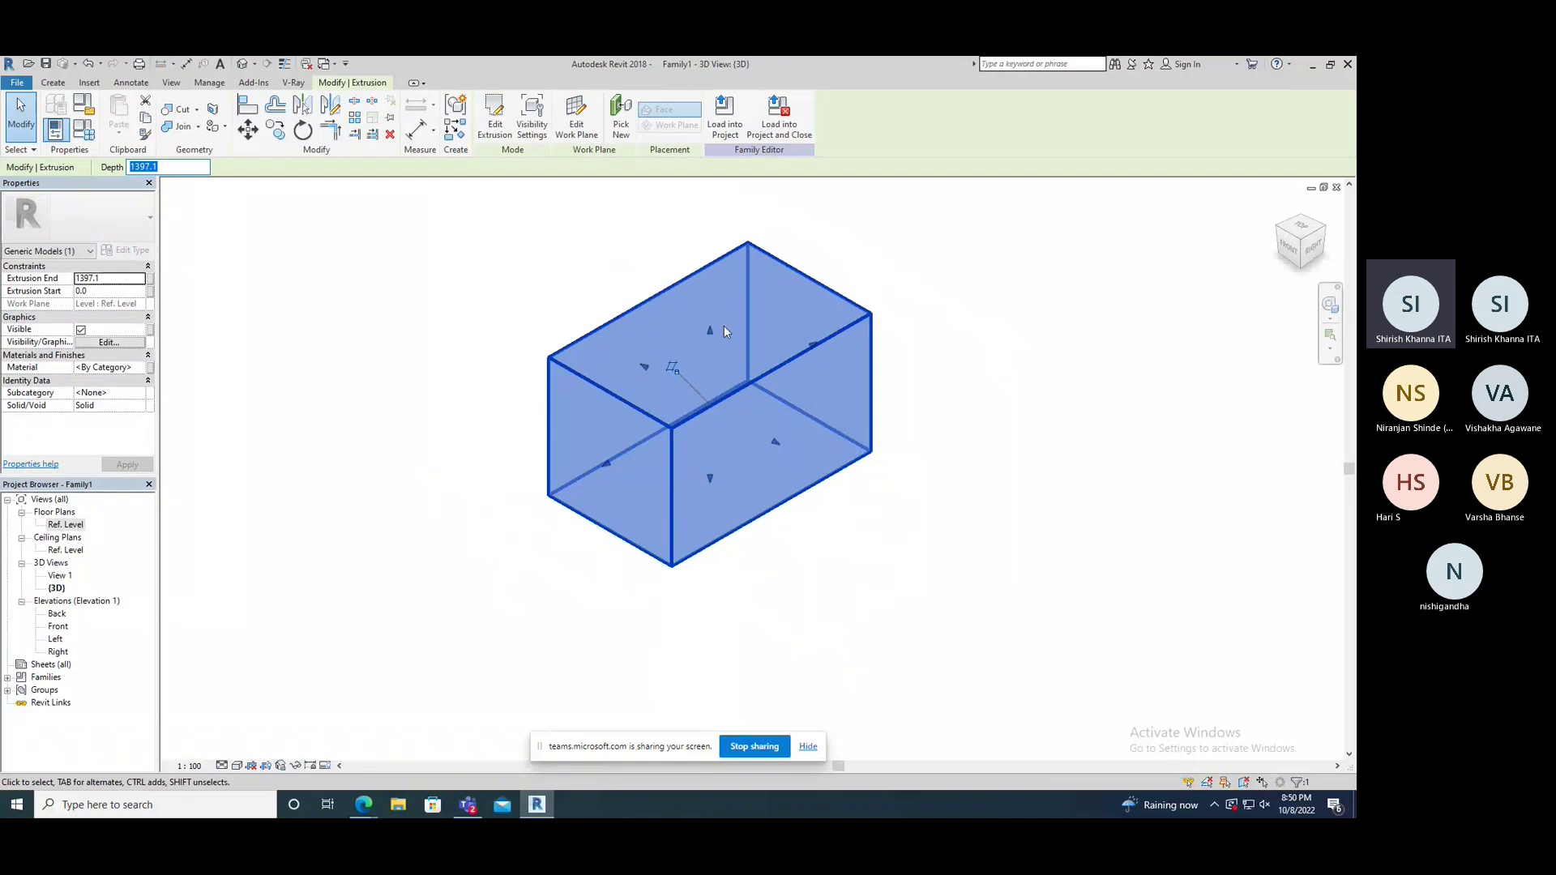
{"action": "key", "text": "Escape"}
{"action": "left_click", "coordinate": [699, 337]}
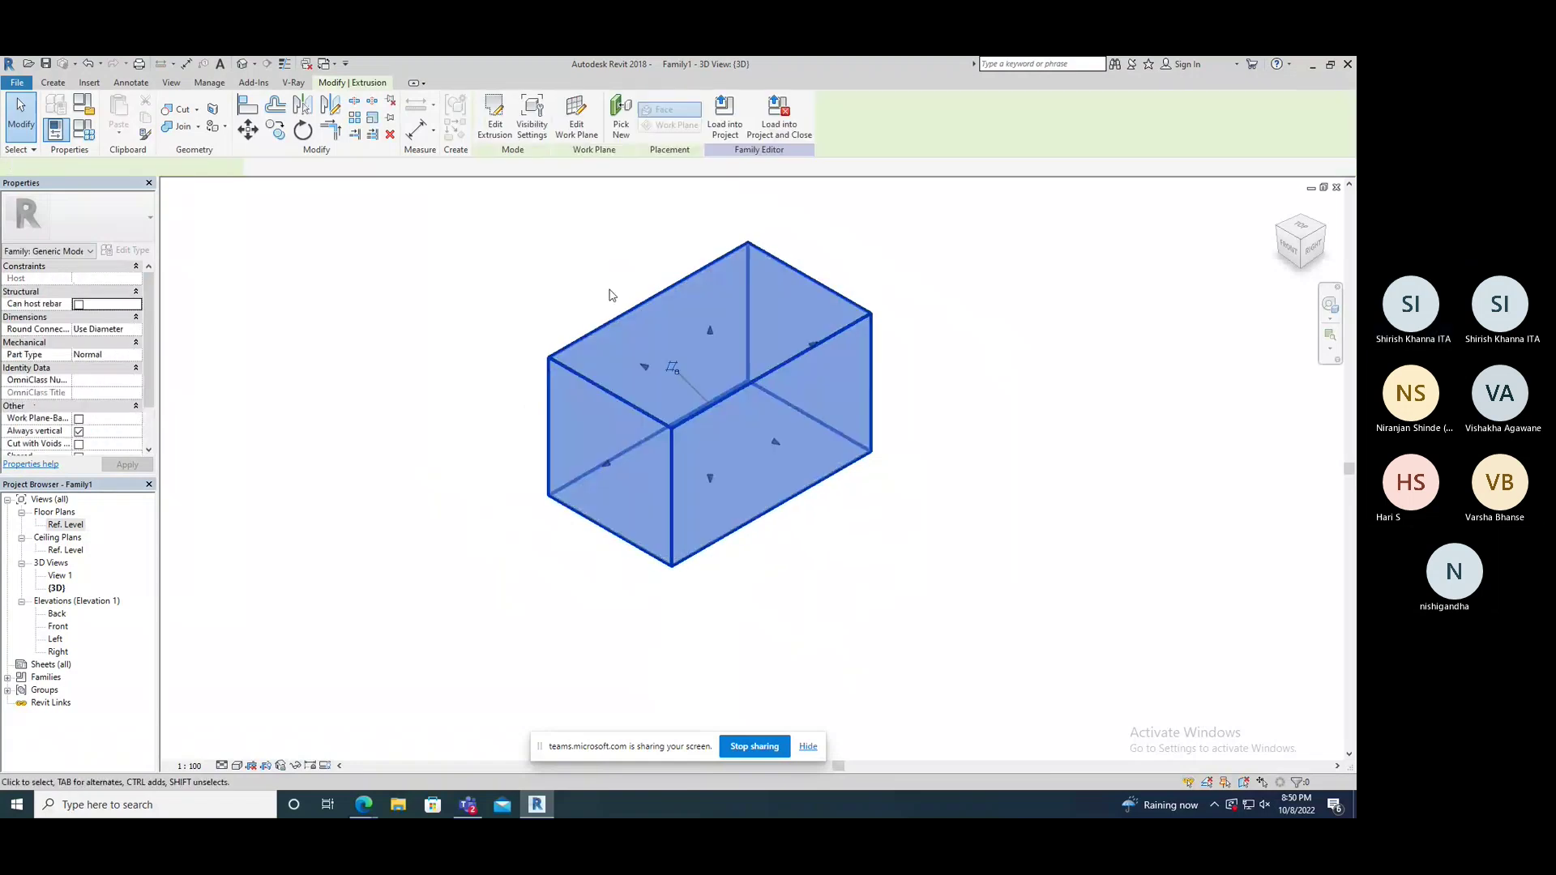
{"action": "mouse_move", "coordinate": [709, 331]}
{"action": "left_mouse_down"}
{"action": "mouse_move", "coordinate": [705, 250]}
{"action": "mouse_move", "coordinate": [705, 304]}
{"action": "left_mouse_up"}
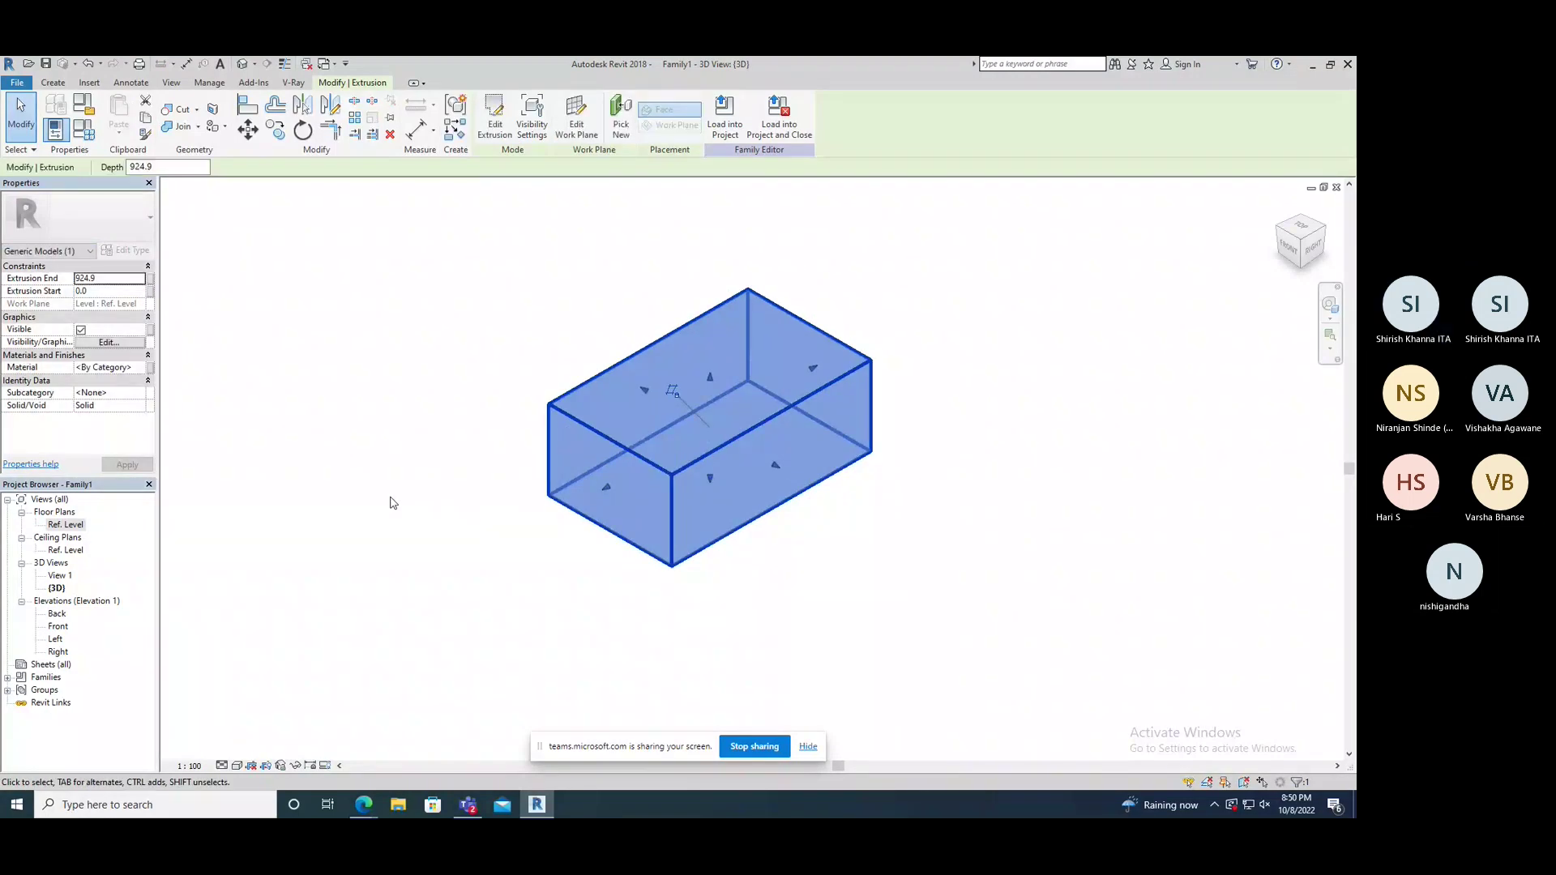
{"action": "left_click_drag", "start_coordinate": [774, 465], "coordinate": [831, 486]}
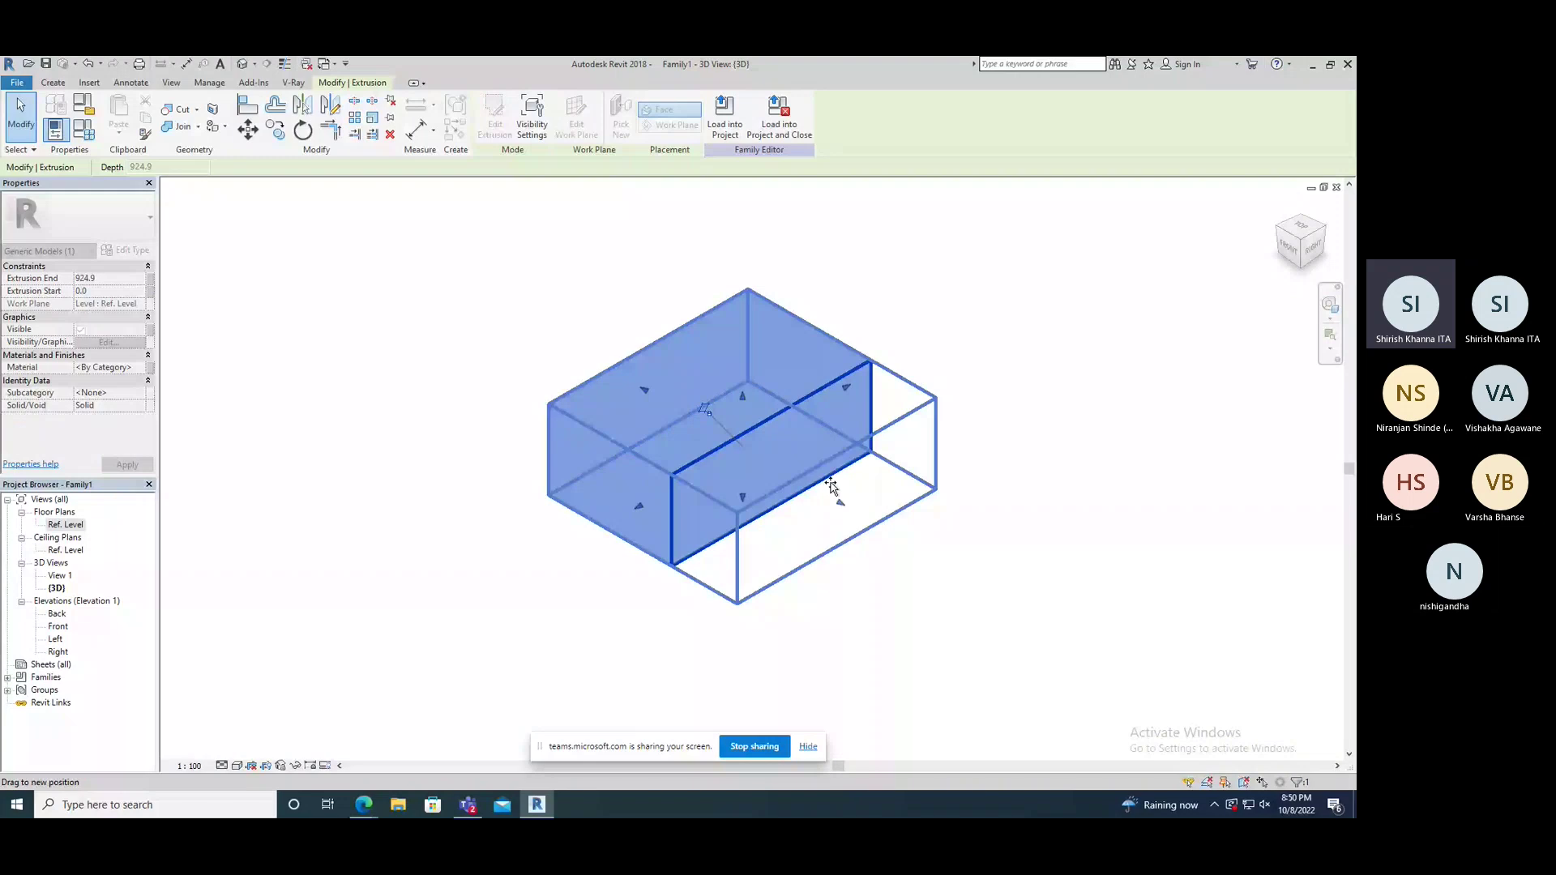
{"action": "left_click_drag", "start_coordinate": [832, 486], "coordinate": [827, 489]}
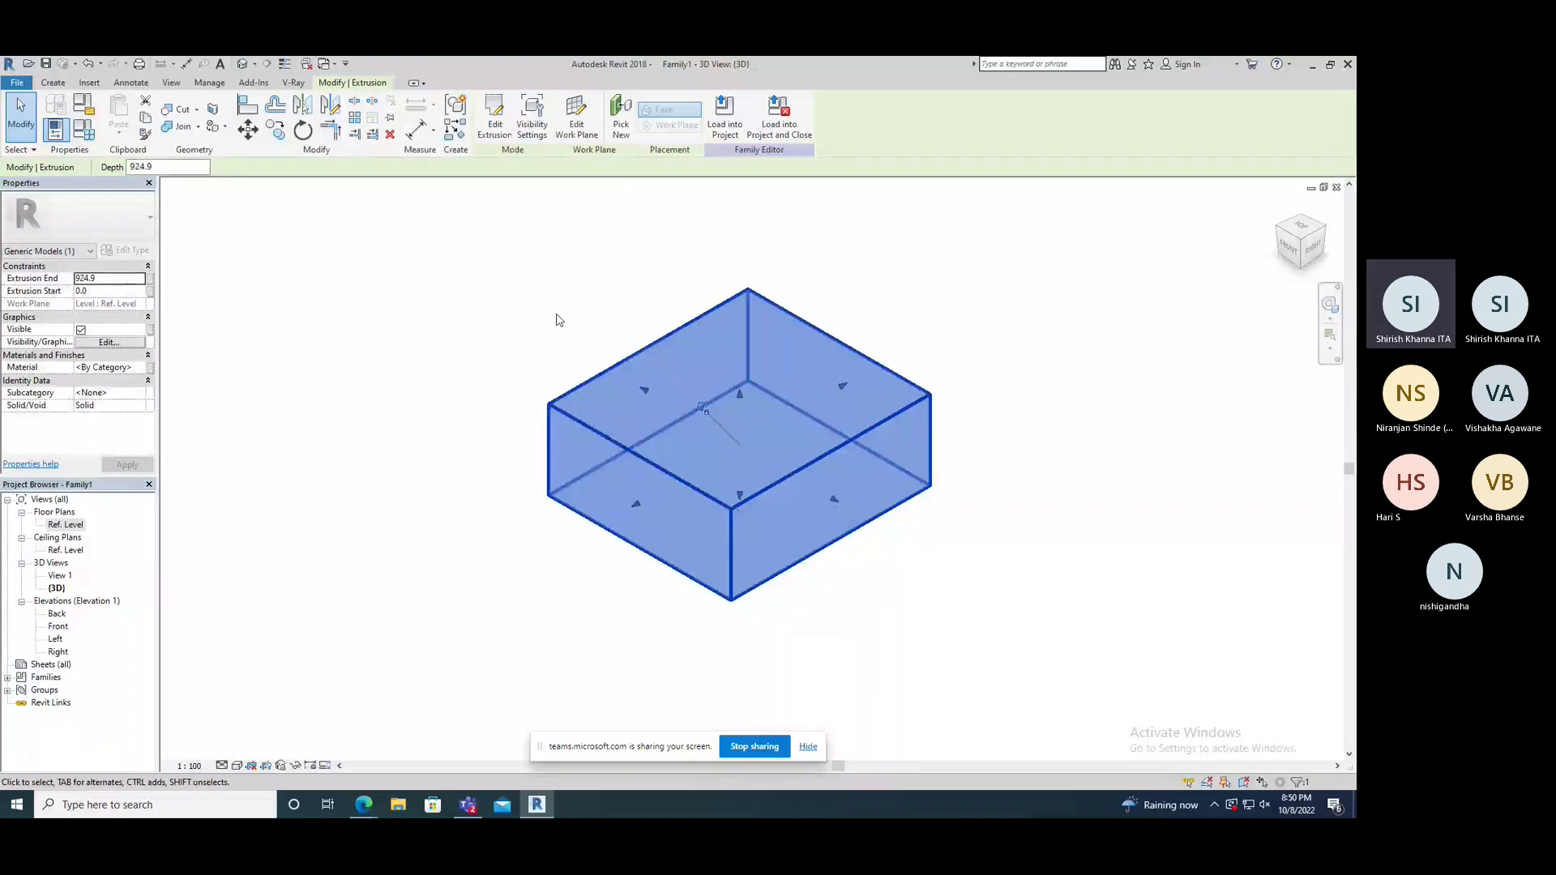
Step: Reopen the extrusion's sketch and set the edge-to-edge distance to 3000
{"action": "left_click", "coordinate": [492, 114]}
{"action": "left_click_drag", "start_coordinate": [658, 431], "coordinate": [629, 393]}
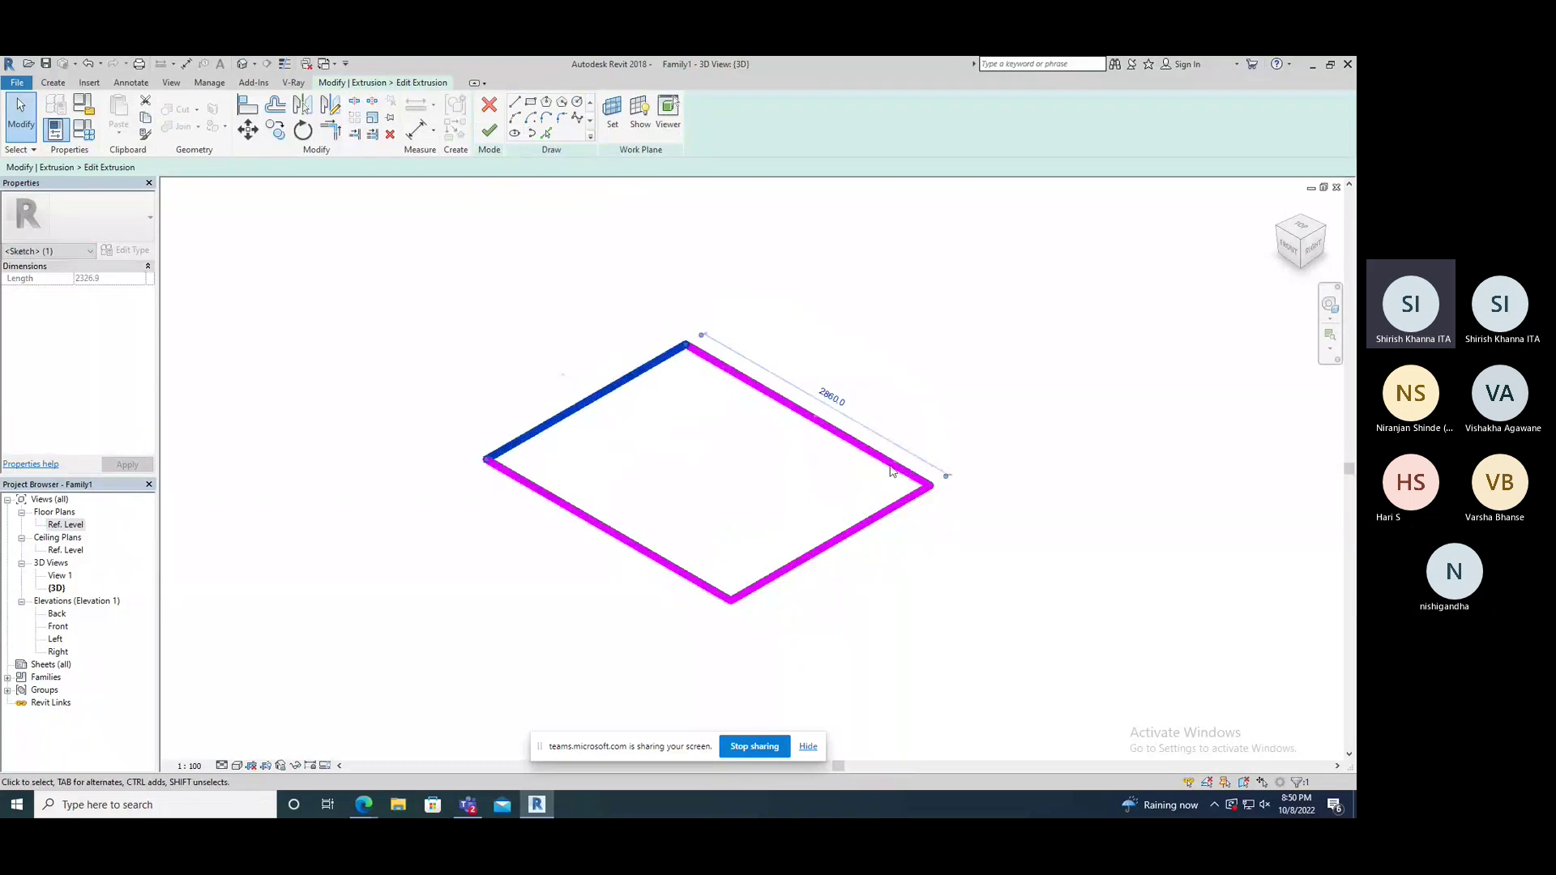
{"action": "left_click", "coordinate": [833, 397]}
{"action": "type", "text": "3000"}
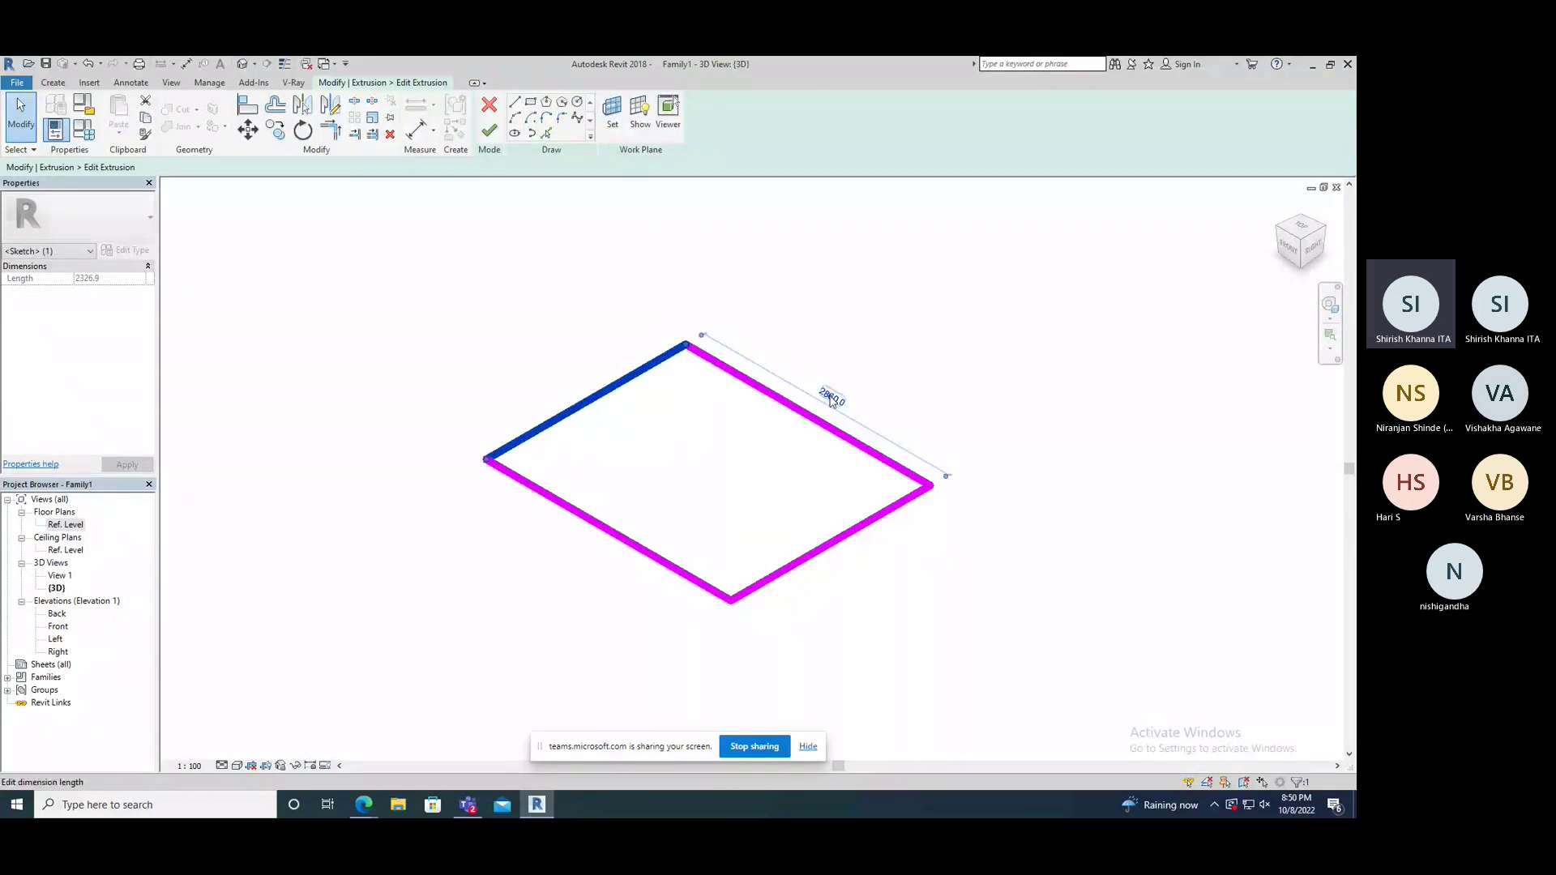
{"action": "key", "text": "Return"}
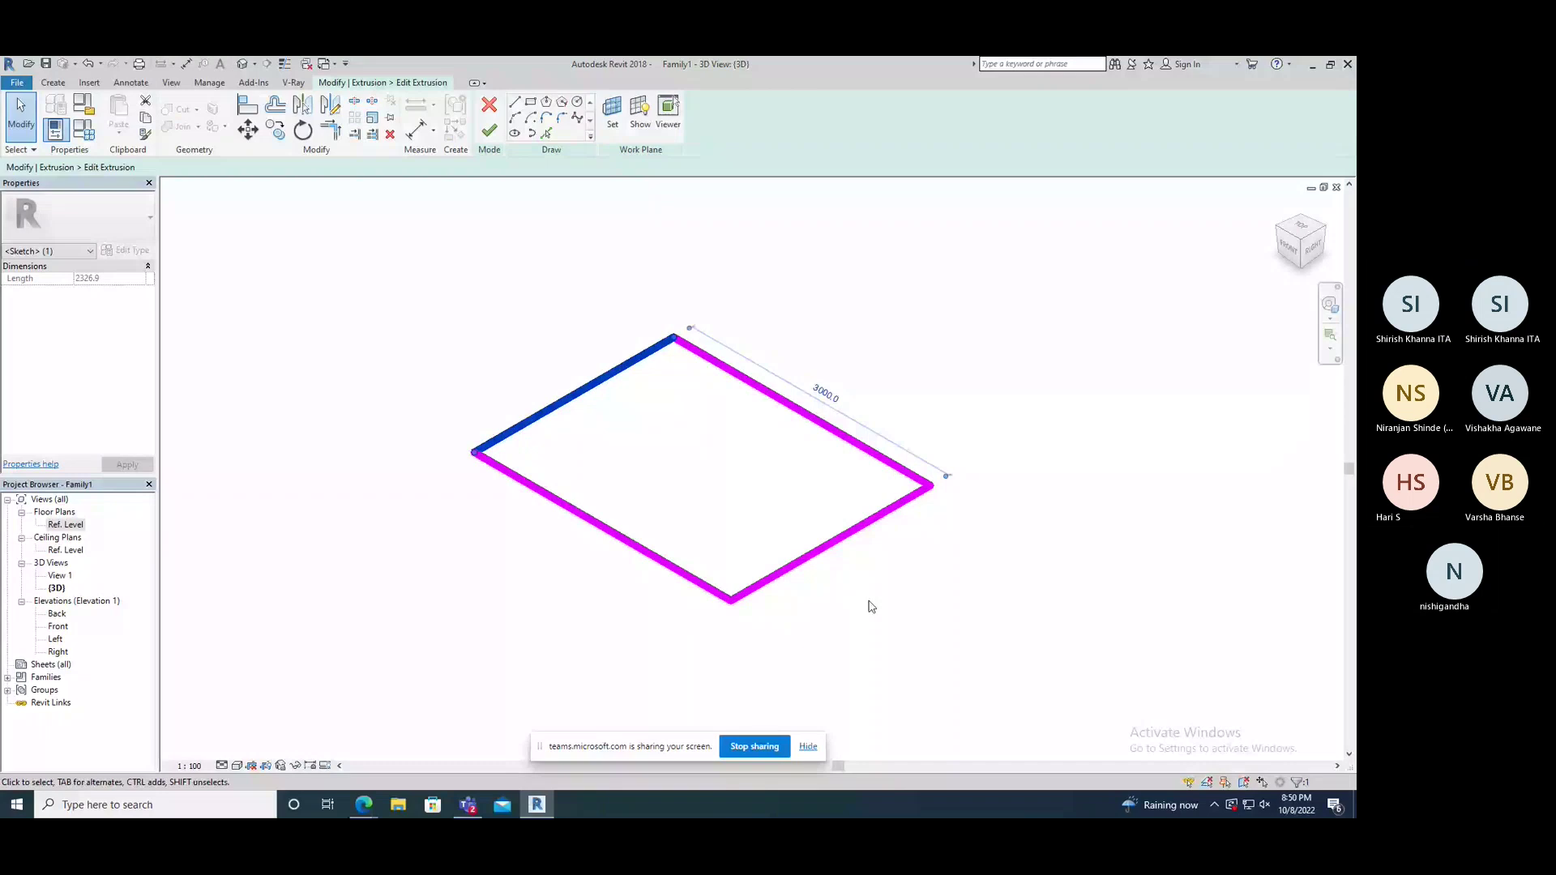
Step: Set the other sketch edge distance to 2500 and finish the sketch into a solid box
{"action": "left_click", "coordinate": [604, 528]}
{"action": "left_click", "coordinate": [535, 373]}
{"action": "type", "text": "2500"}
{"action": "key", "text": "Return"}
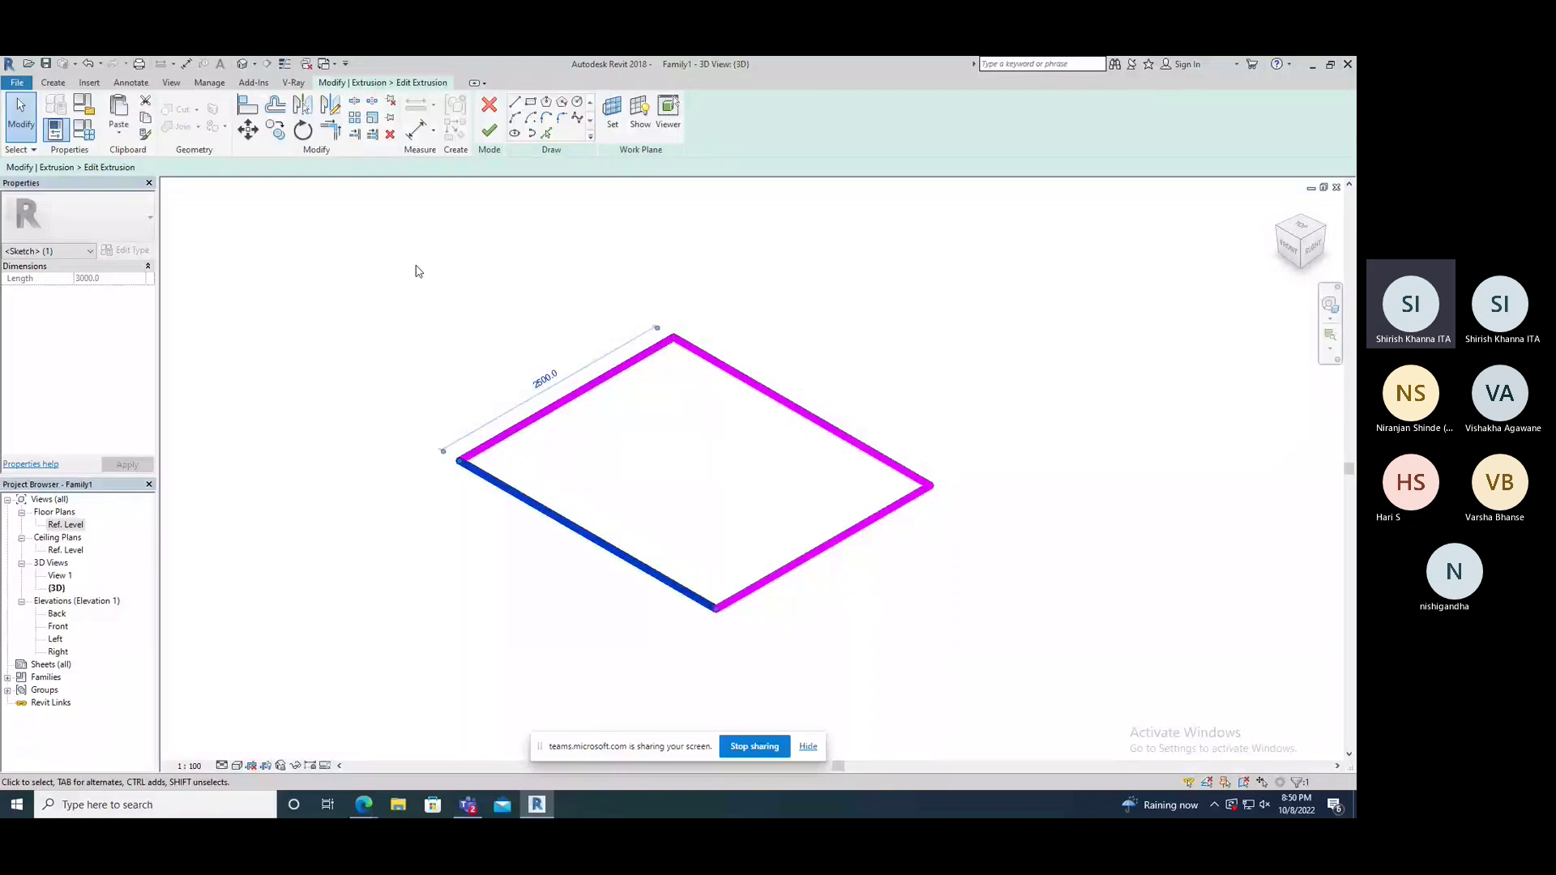
{"action": "left_click", "coordinate": [419, 271]}
{"action": "left_click", "coordinate": [489, 130]}
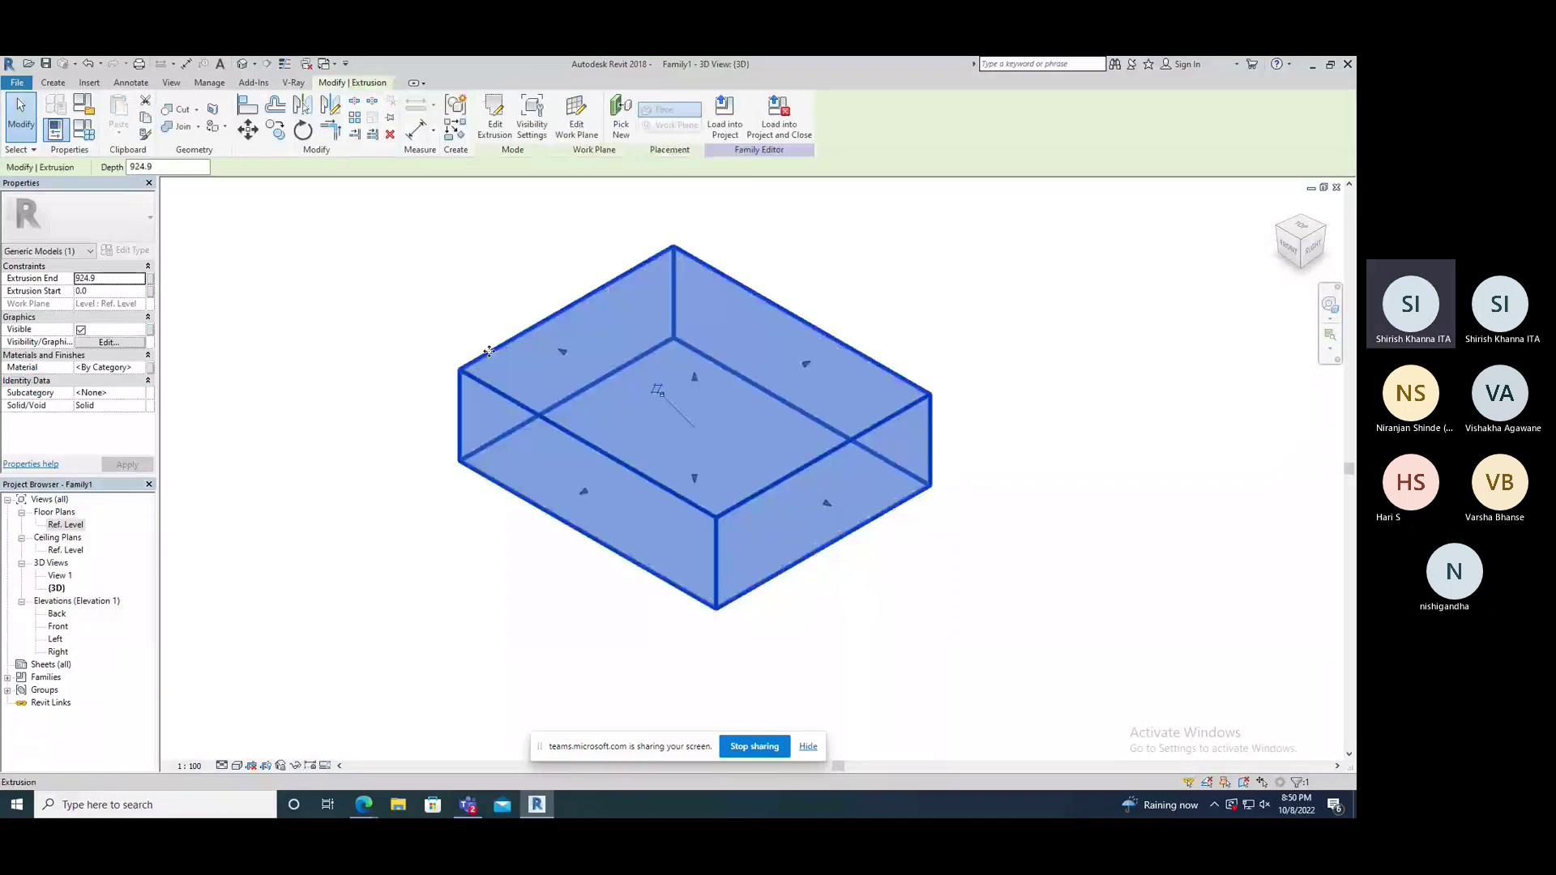
{"action": "left_click", "coordinate": [400, 337]}
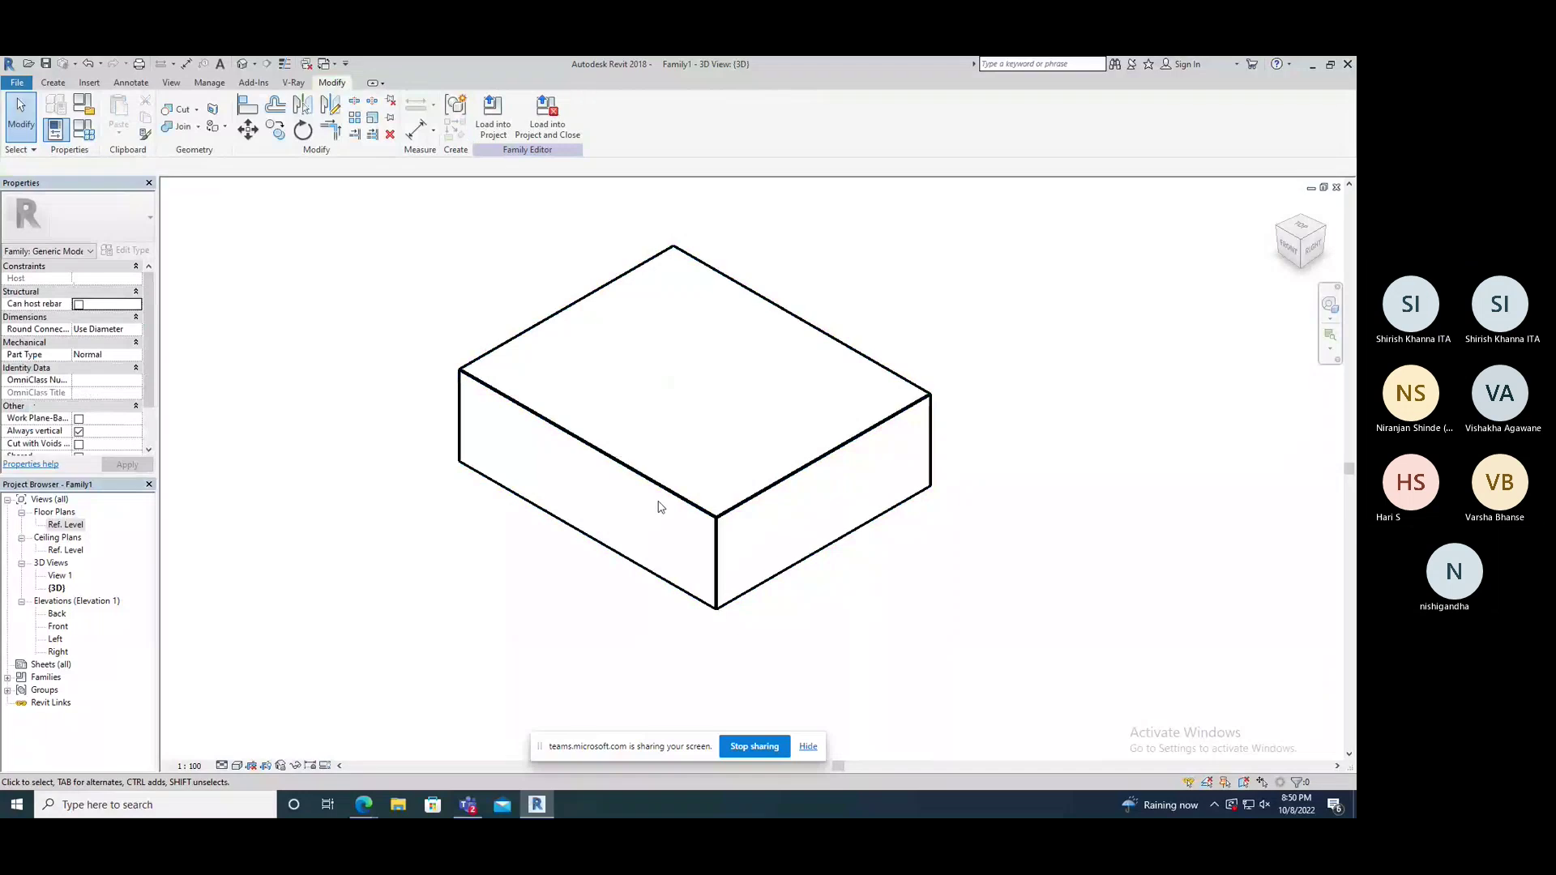
Step: Open the Right elevation view of the box
{"action": "left_click_drag", "start_coordinate": [484, 393], "coordinate": [492, 413]}
{"action": "scroll", "coordinate": [491, 412], "scroll_direction": "down", "scroll_amount": 2}
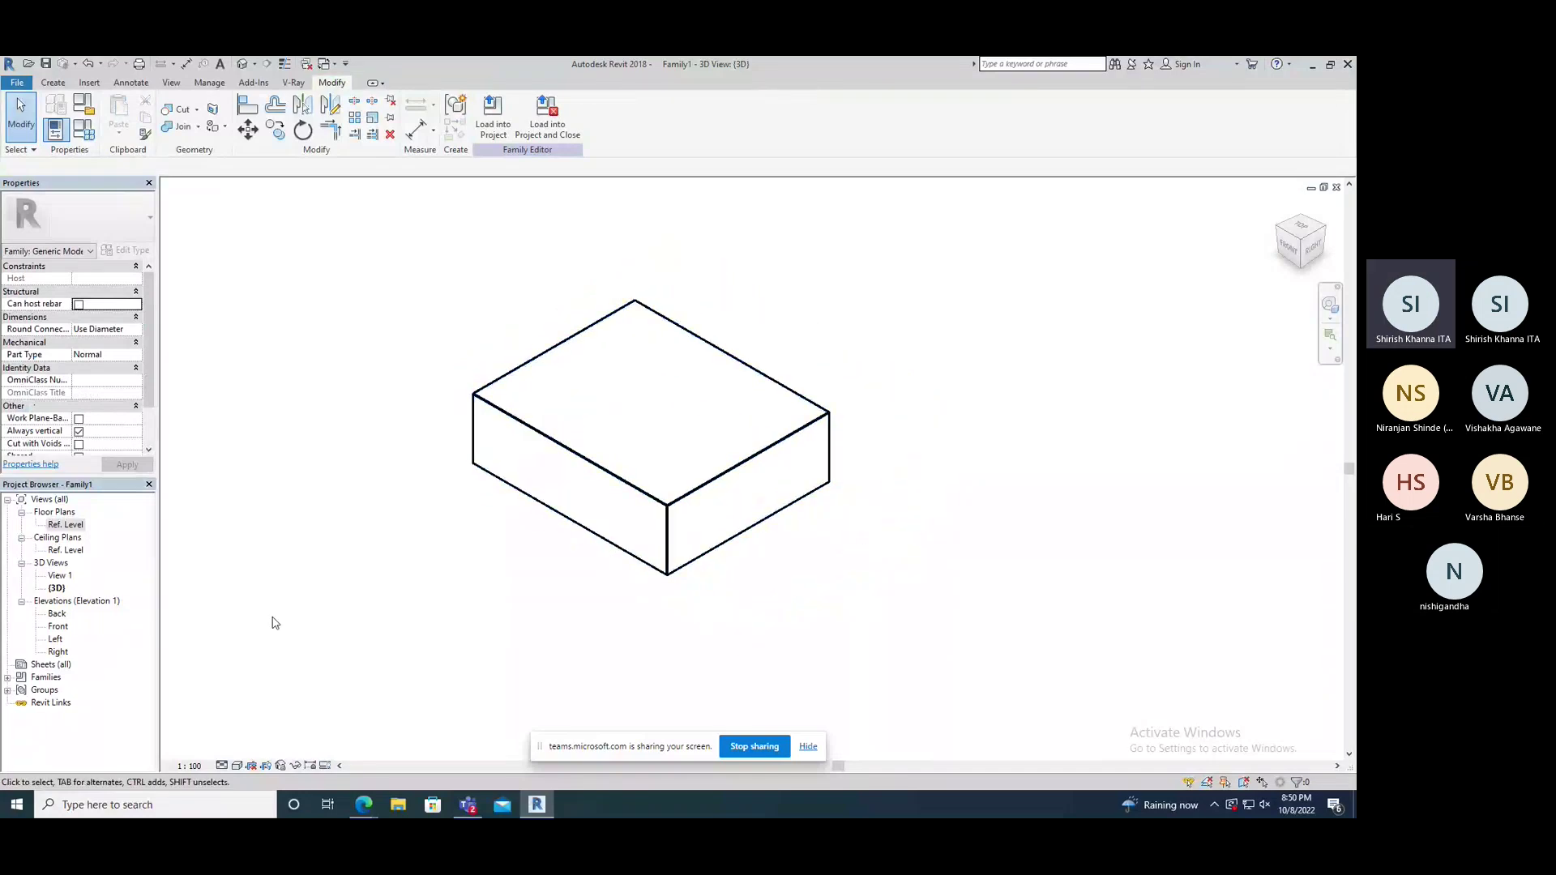
{"action": "double_click", "coordinate": [57, 653]}
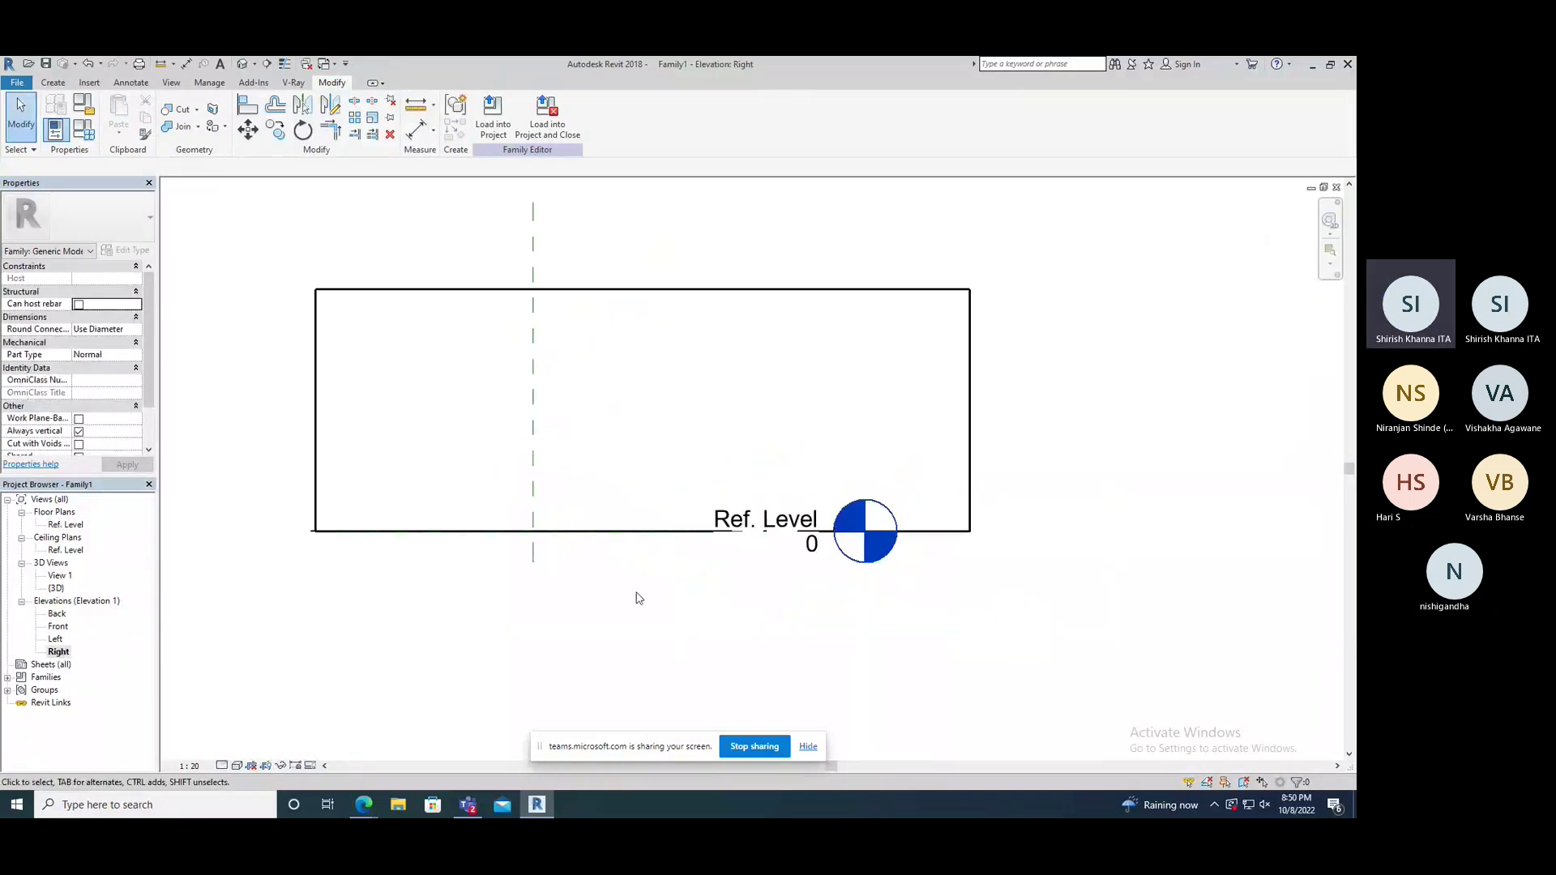
{"action": "scroll", "coordinate": [637, 598], "scroll_direction": "down", "scroll_amount": 2}
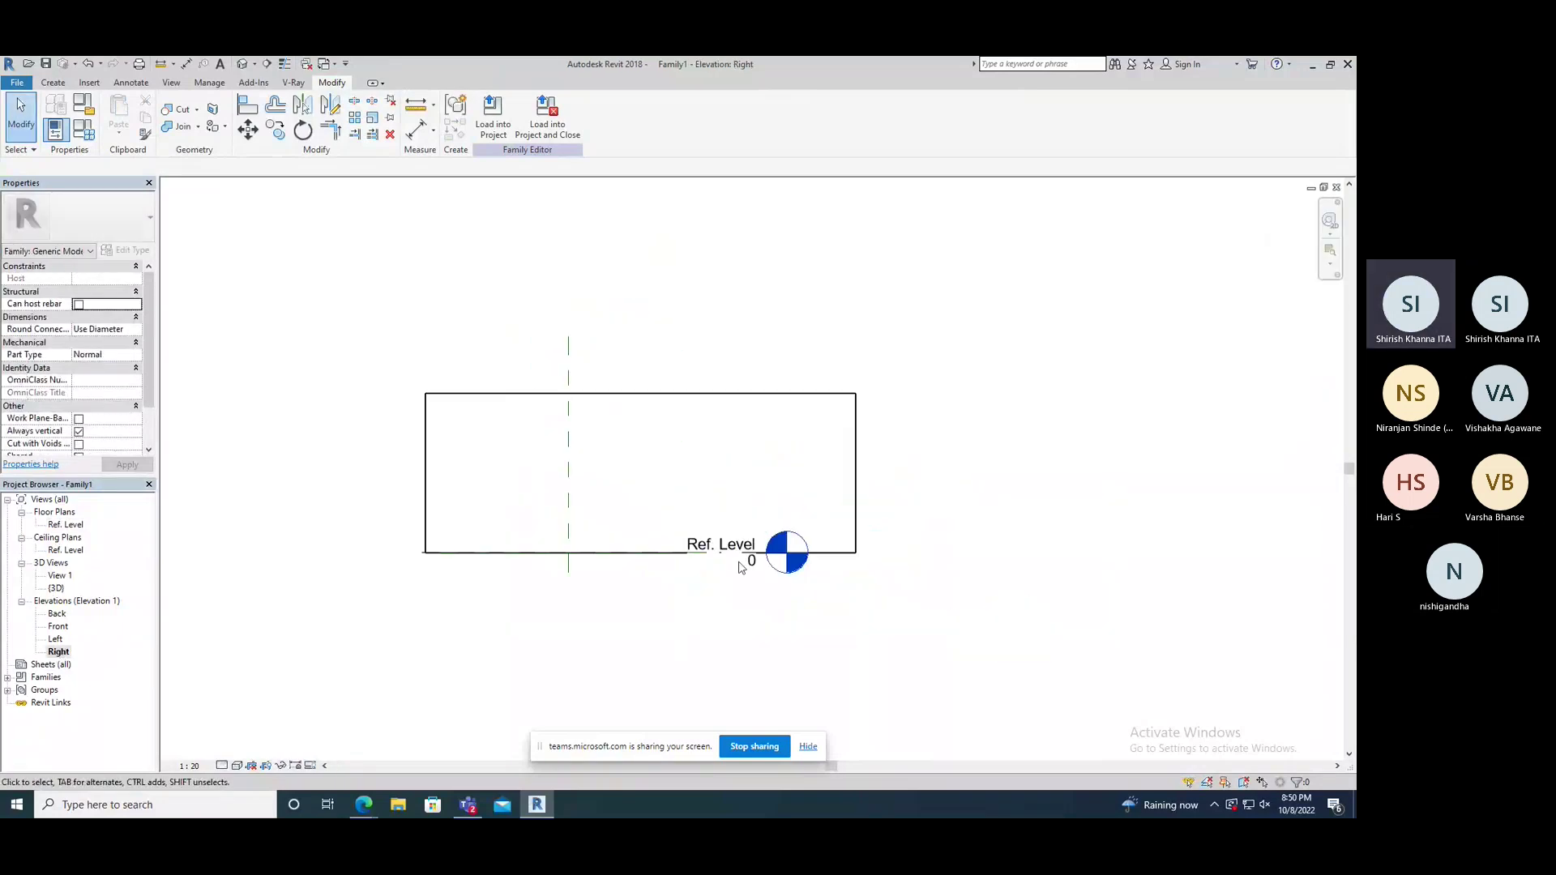
Step: Change the box extrusion's depth to 1000
{"action": "left_click", "coordinate": [843, 399]}
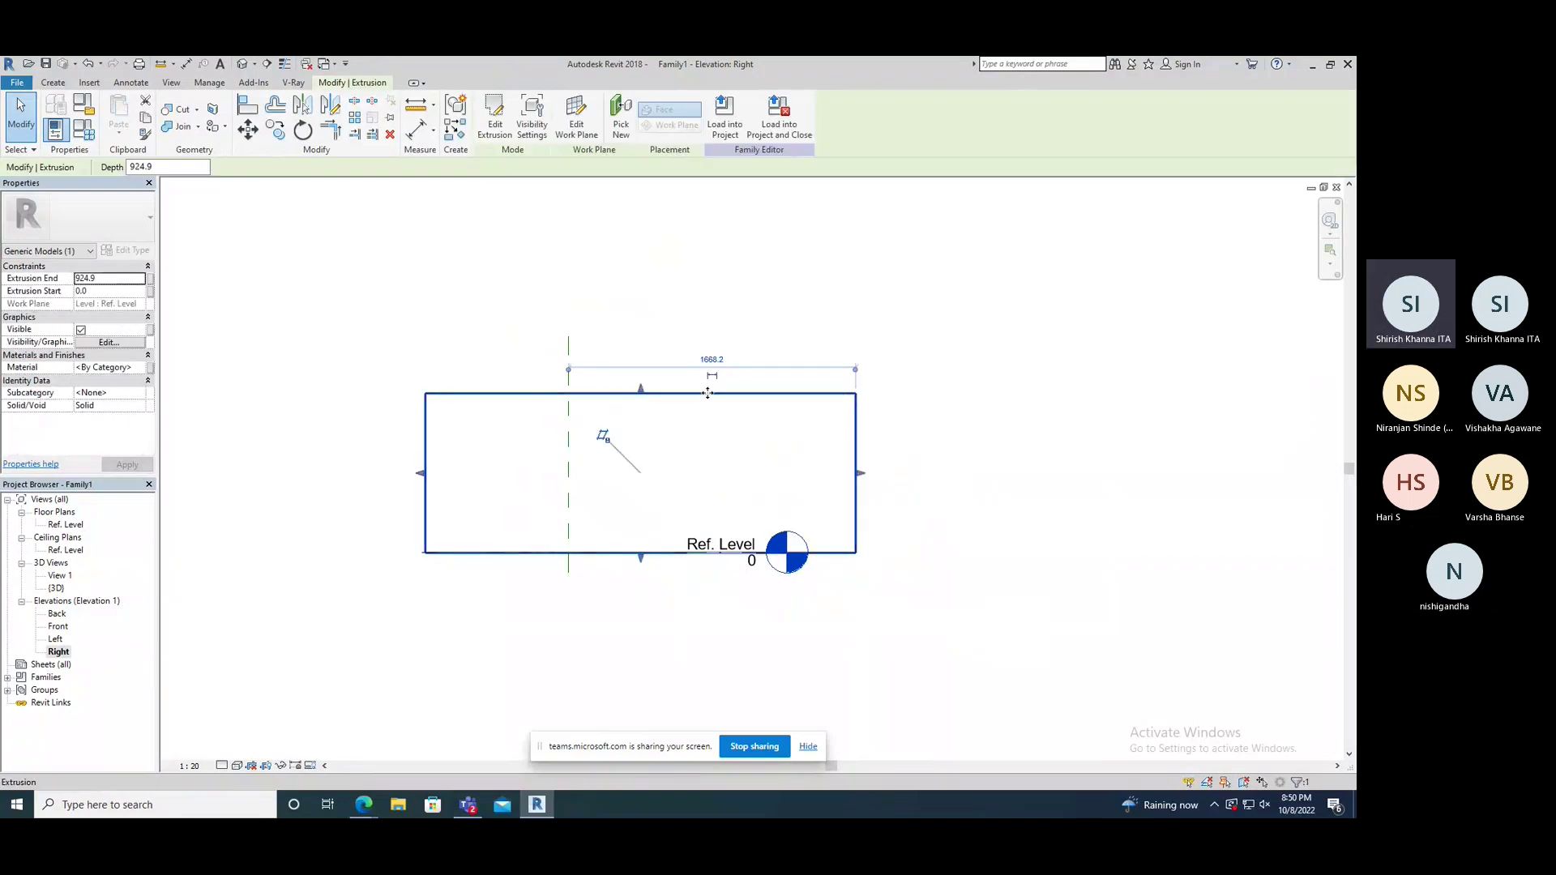
{"action": "left_click", "coordinate": [164, 166]}
{"action": "type", "text": "1000"}
{"action": "key", "text": "Return"}
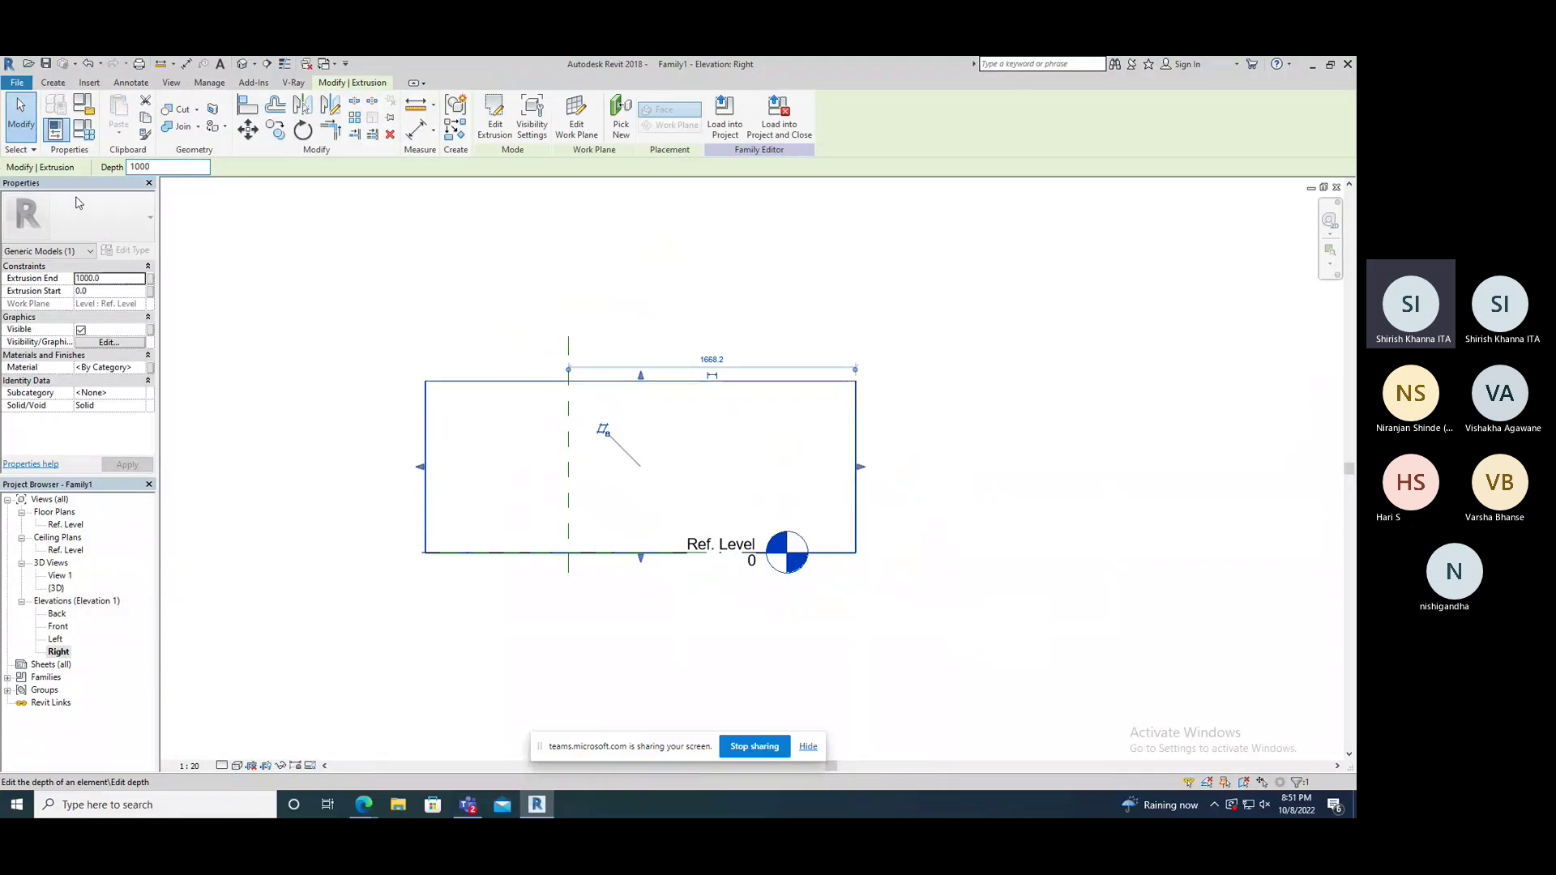
{"action": "left_click", "coordinate": [261, 316]}
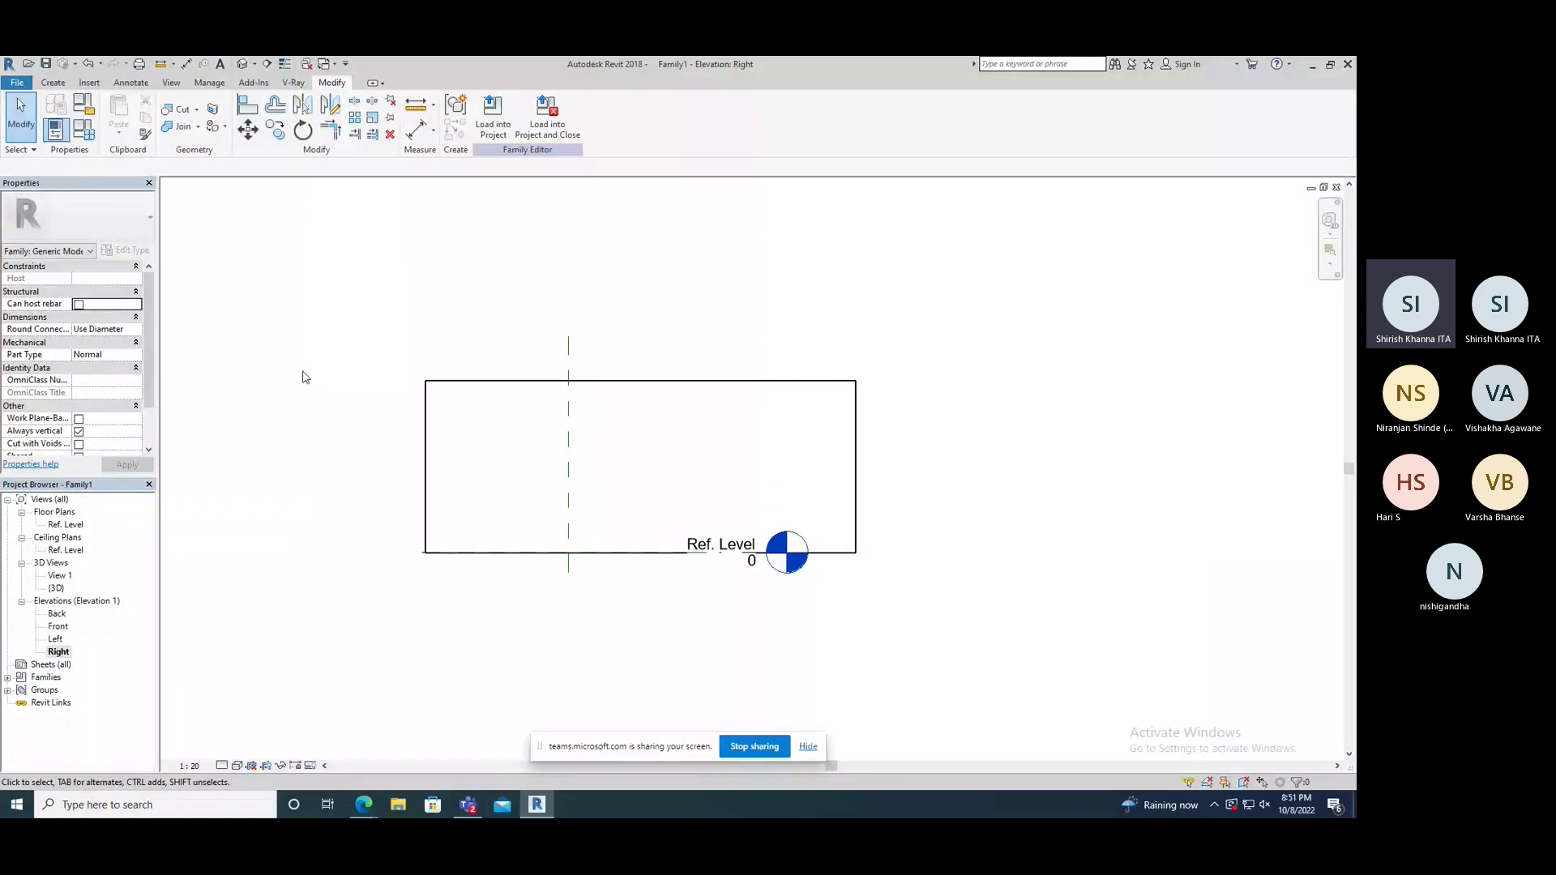
{"action": "scroll", "coordinate": [304, 378], "scroll_direction": "down", "scroll_amount": 2}
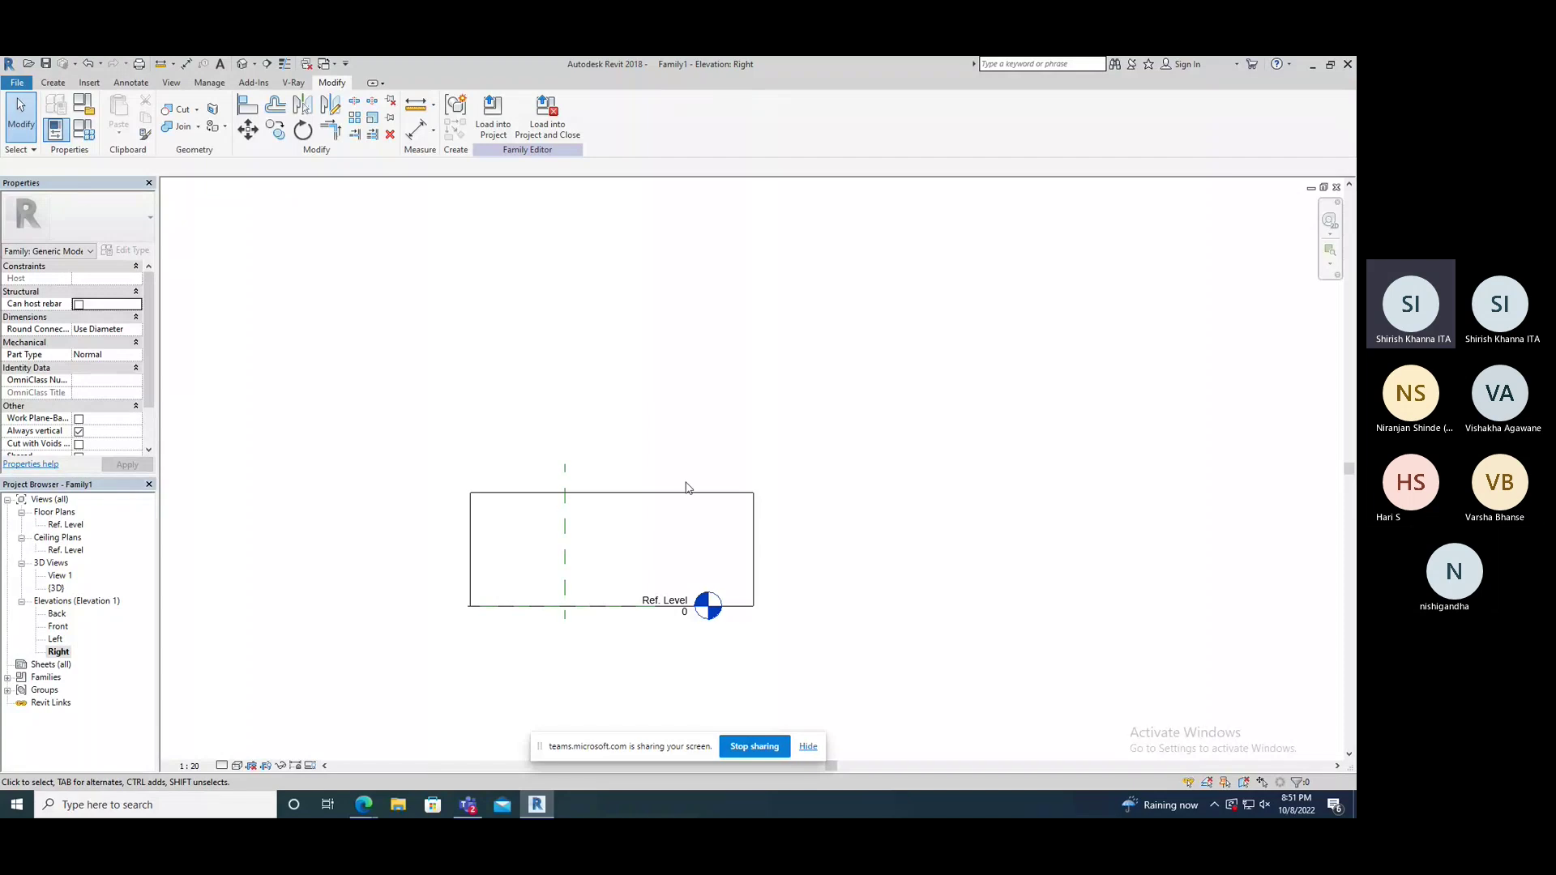
Step: Bring up the Create ribbon's form tools above the Right elevation
{"action": "left_click", "coordinate": [54, 83]}
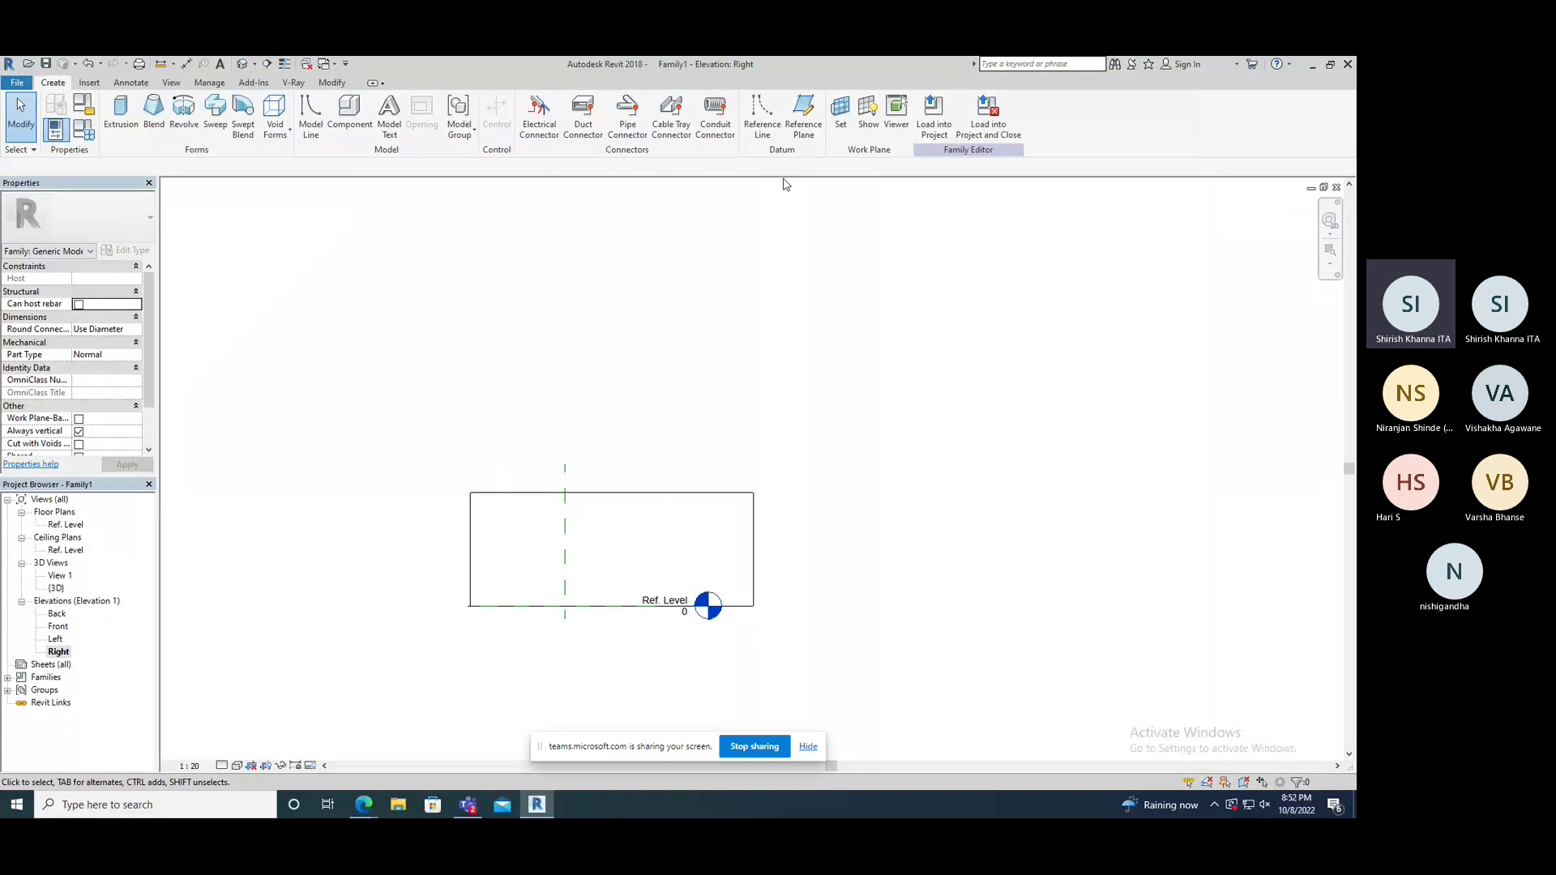
Step: Draw a horizontal reference plane across the box, 1200 above Ref. Level
{"action": "left_click", "coordinate": [804, 125]}
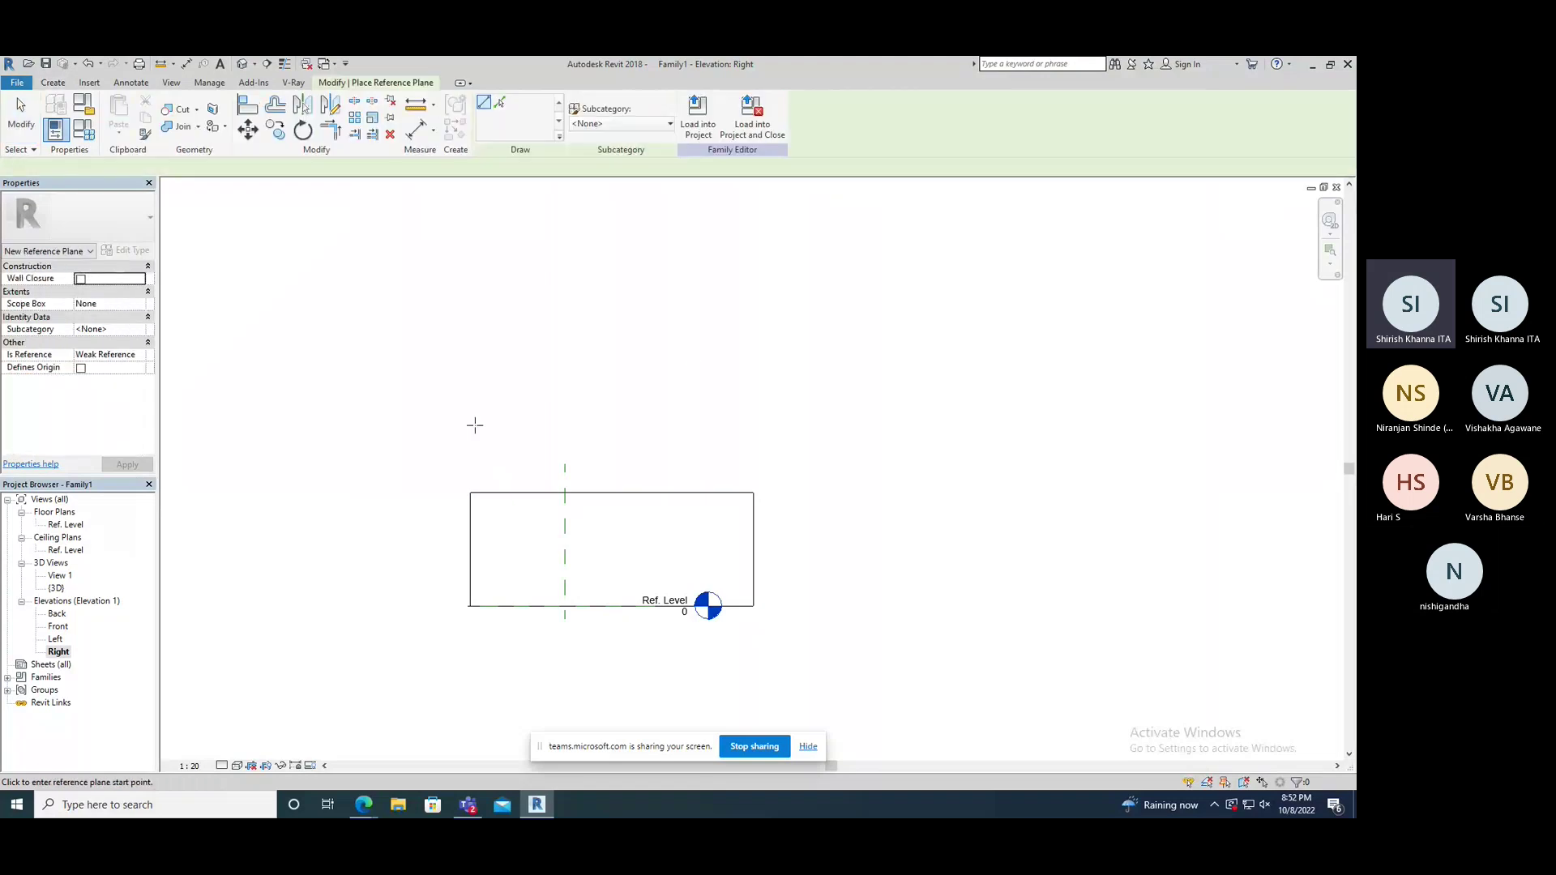
{"action": "left_click", "coordinate": [454, 425]}
{"action": "left_click", "coordinate": [776, 425]}
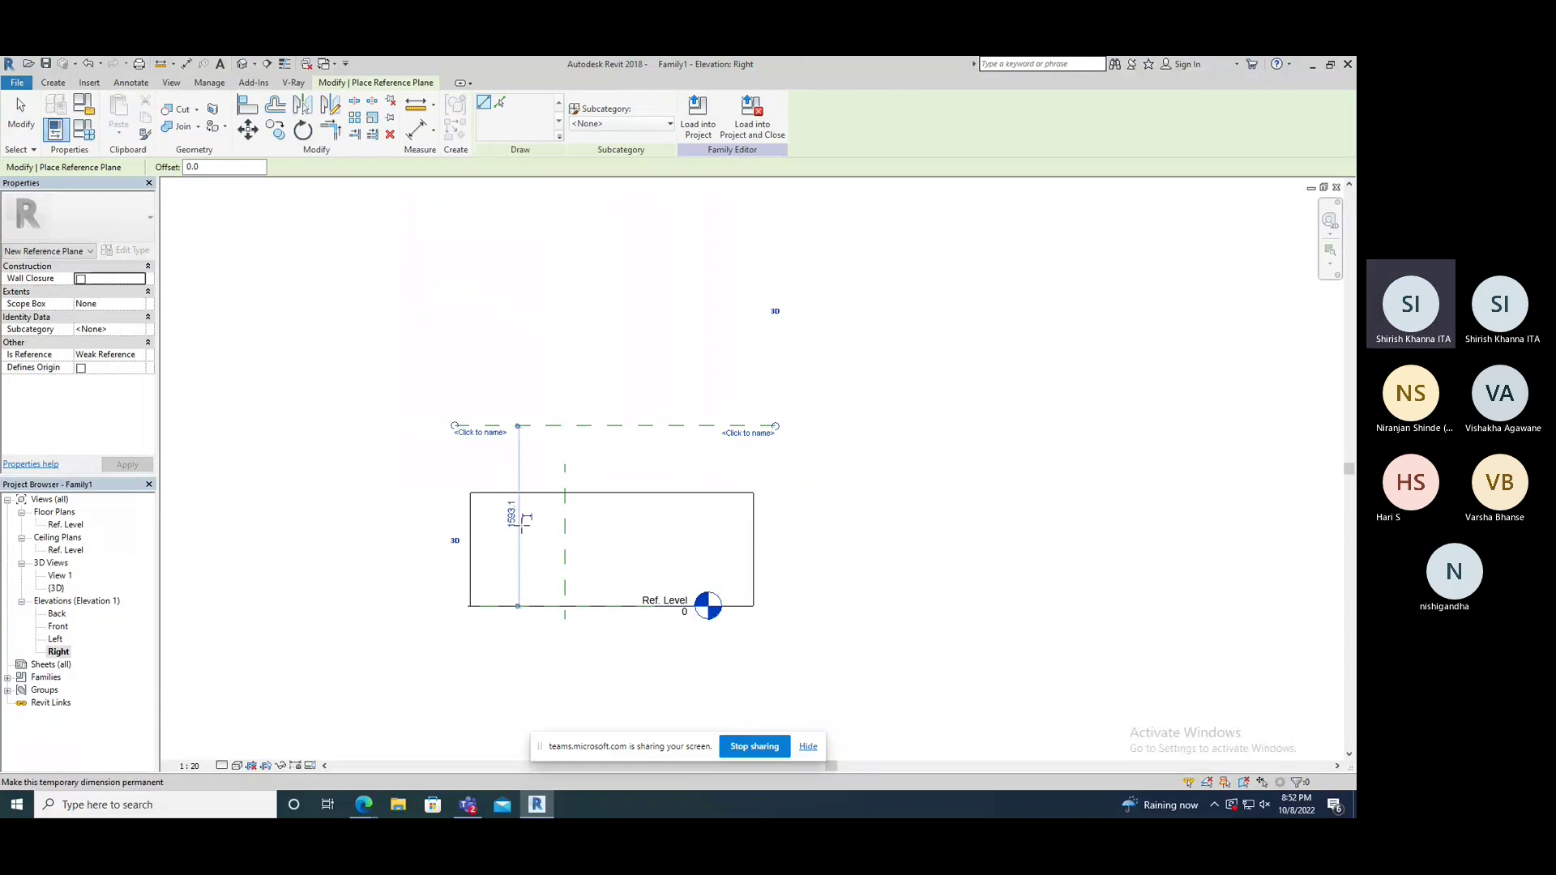
{"action": "left_click", "coordinate": [512, 516]}
{"action": "type", "text": "1200"}
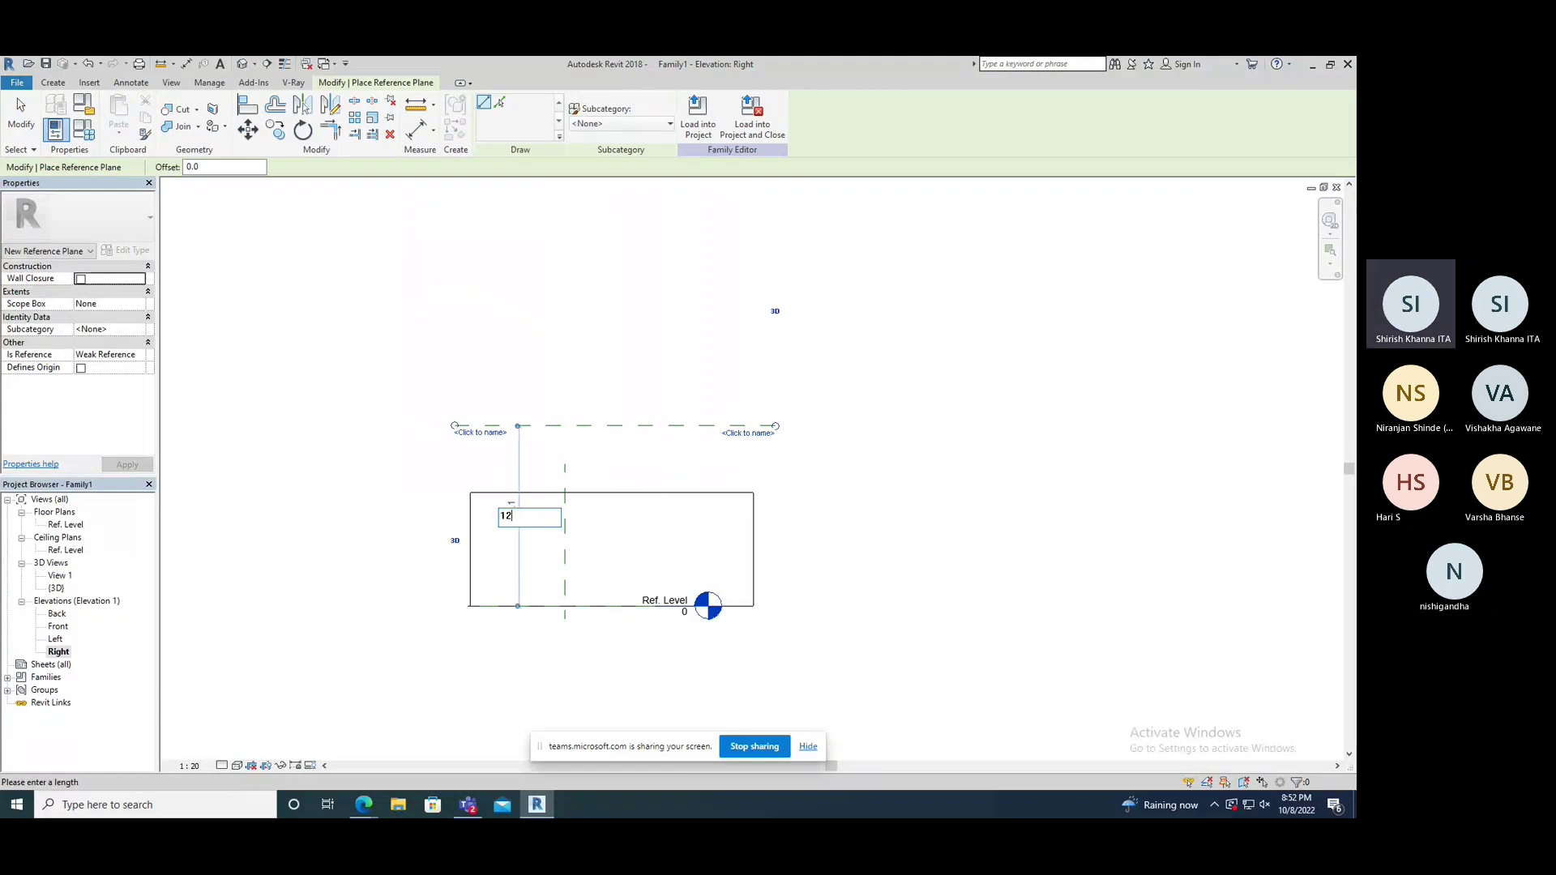
{"action": "key", "text": "Return"}
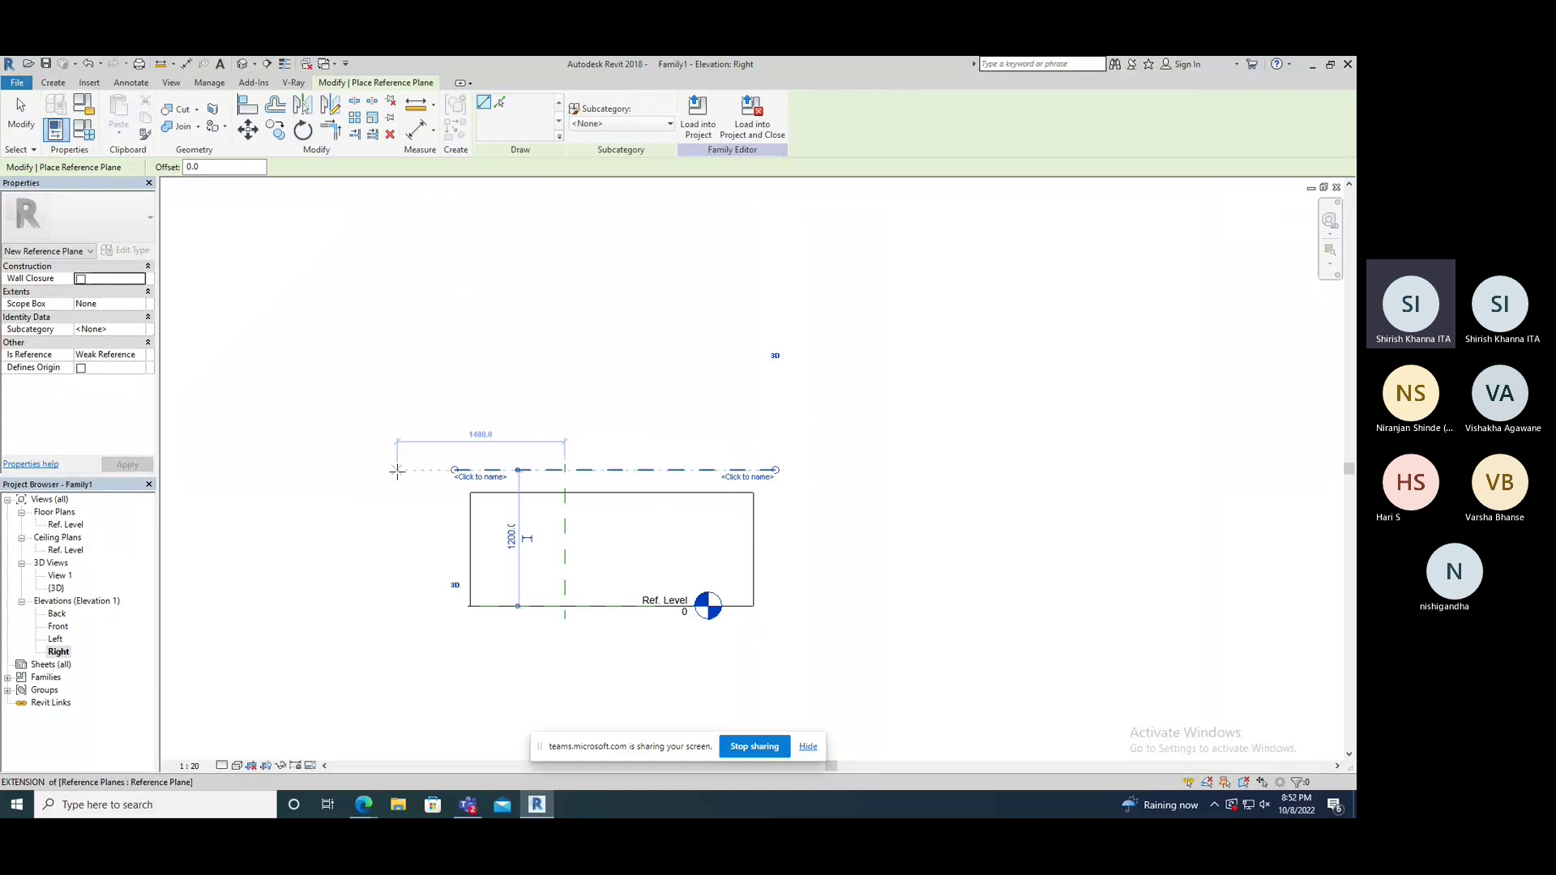
{"action": "right_click", "coordinate": [440, 331]}
{"action": "right_click", "coordinate": [400, 308]}
{"action": "left_click", "coordinate": [418, 317]}
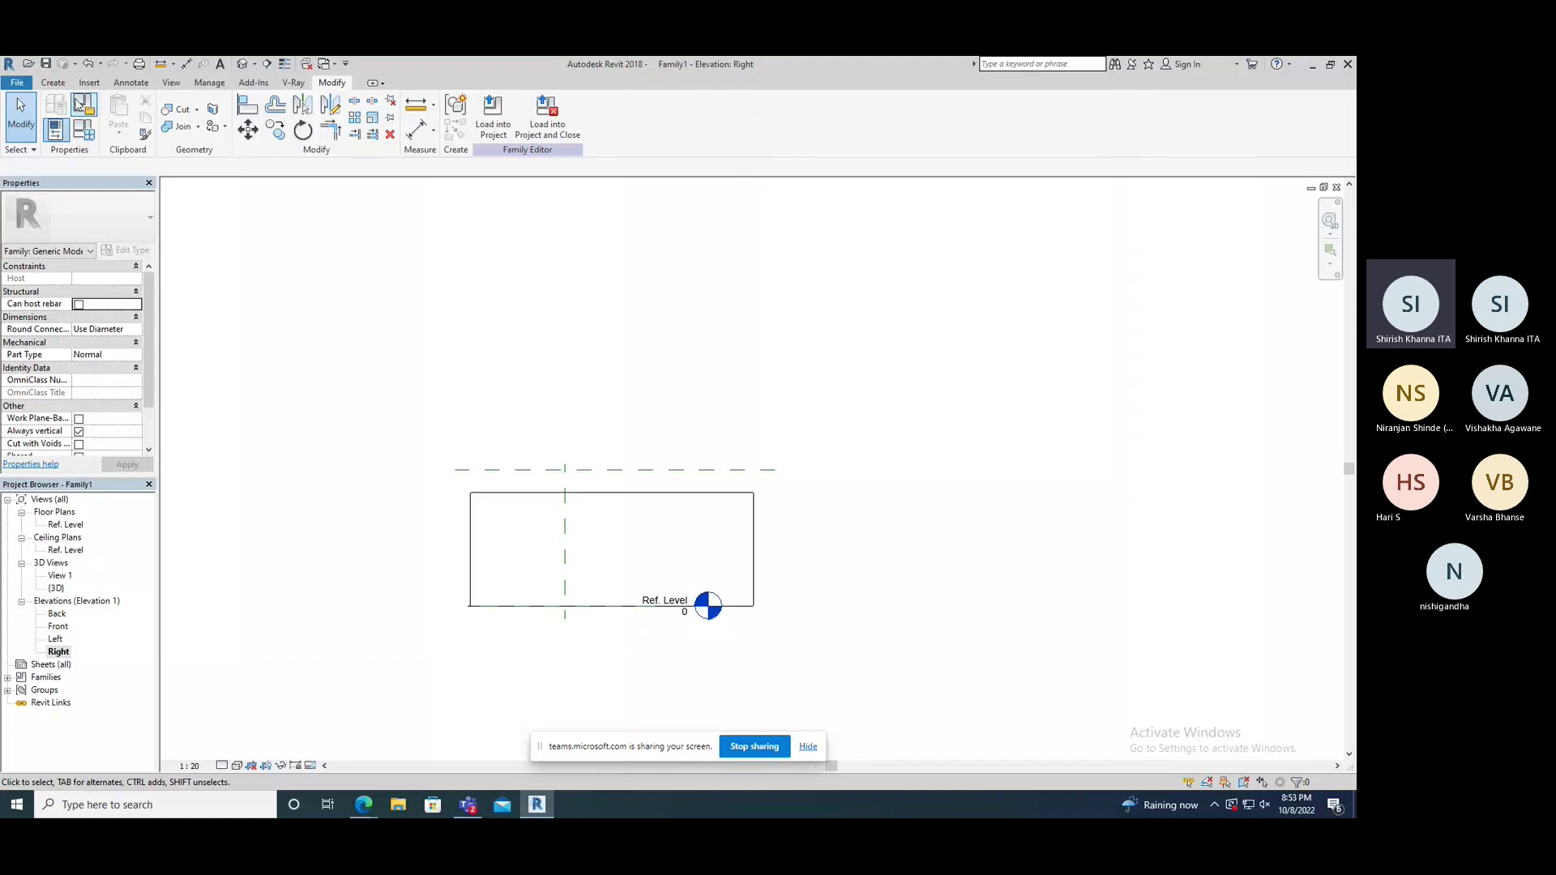
{"action": "left_click", "coordinate": [53, 81]}
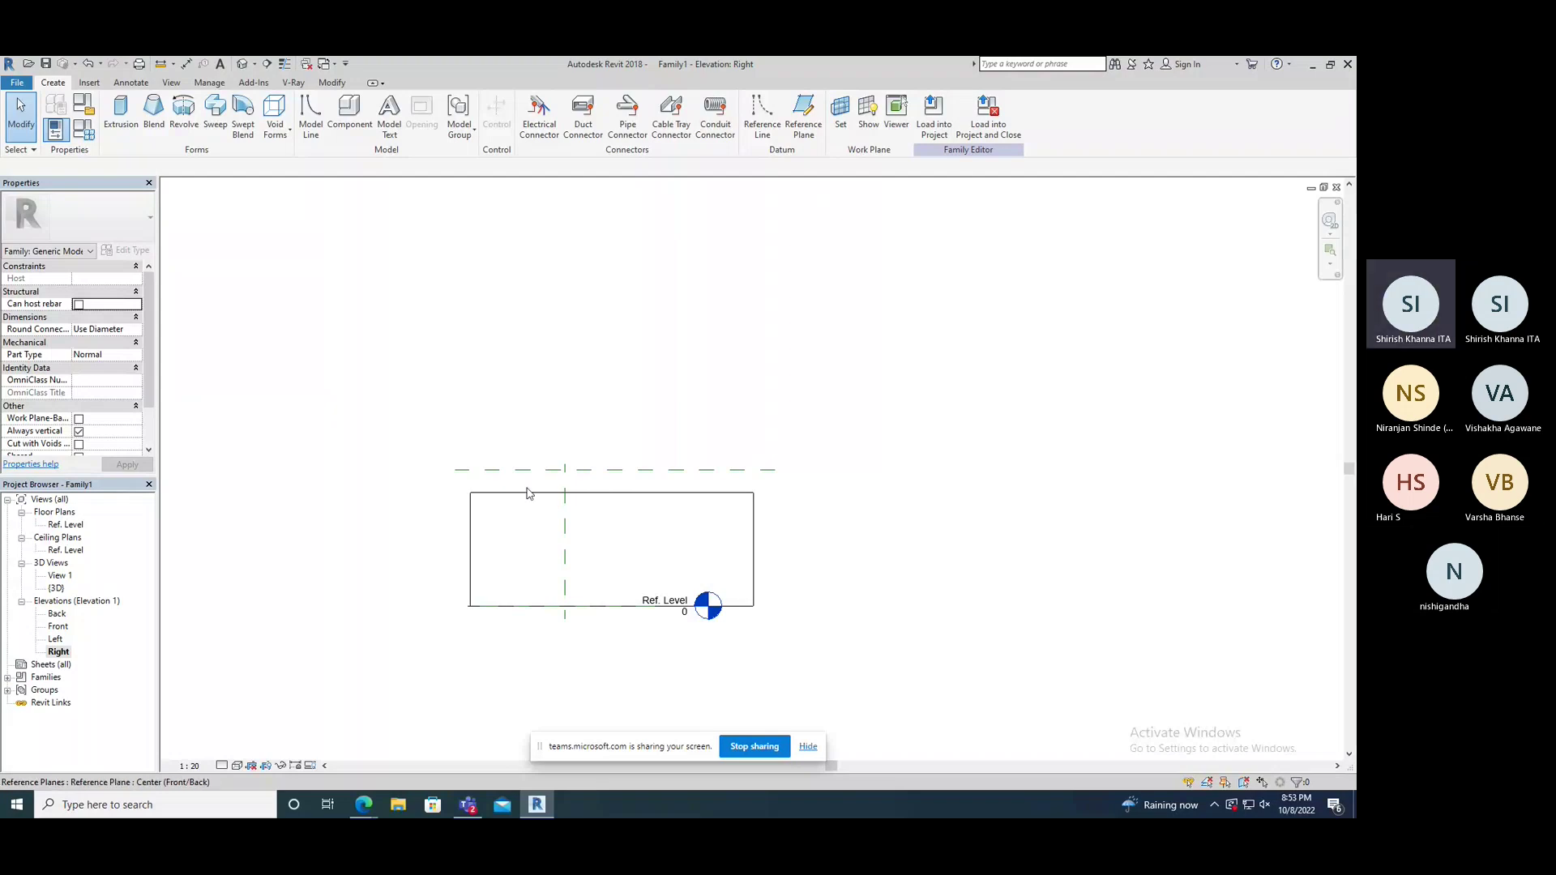
{"action": "key", "text": "r"}
{"action": "key", "text": "p"}
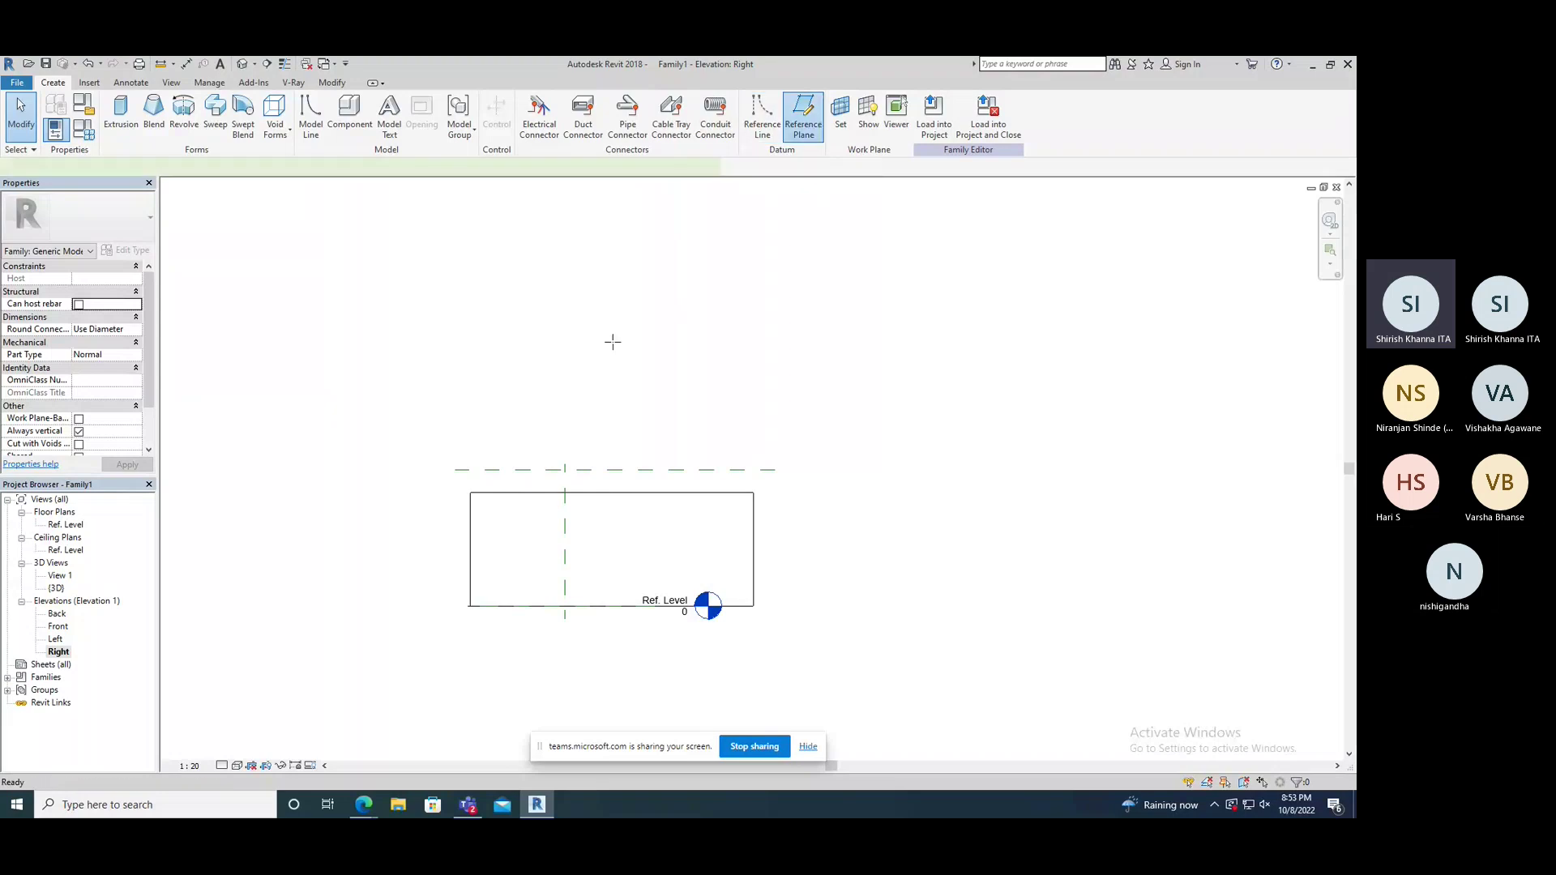
{"action": "left_click", "coordinate": [389, 513]}
{"action": "left_click", "coordinate": [661, 335]}
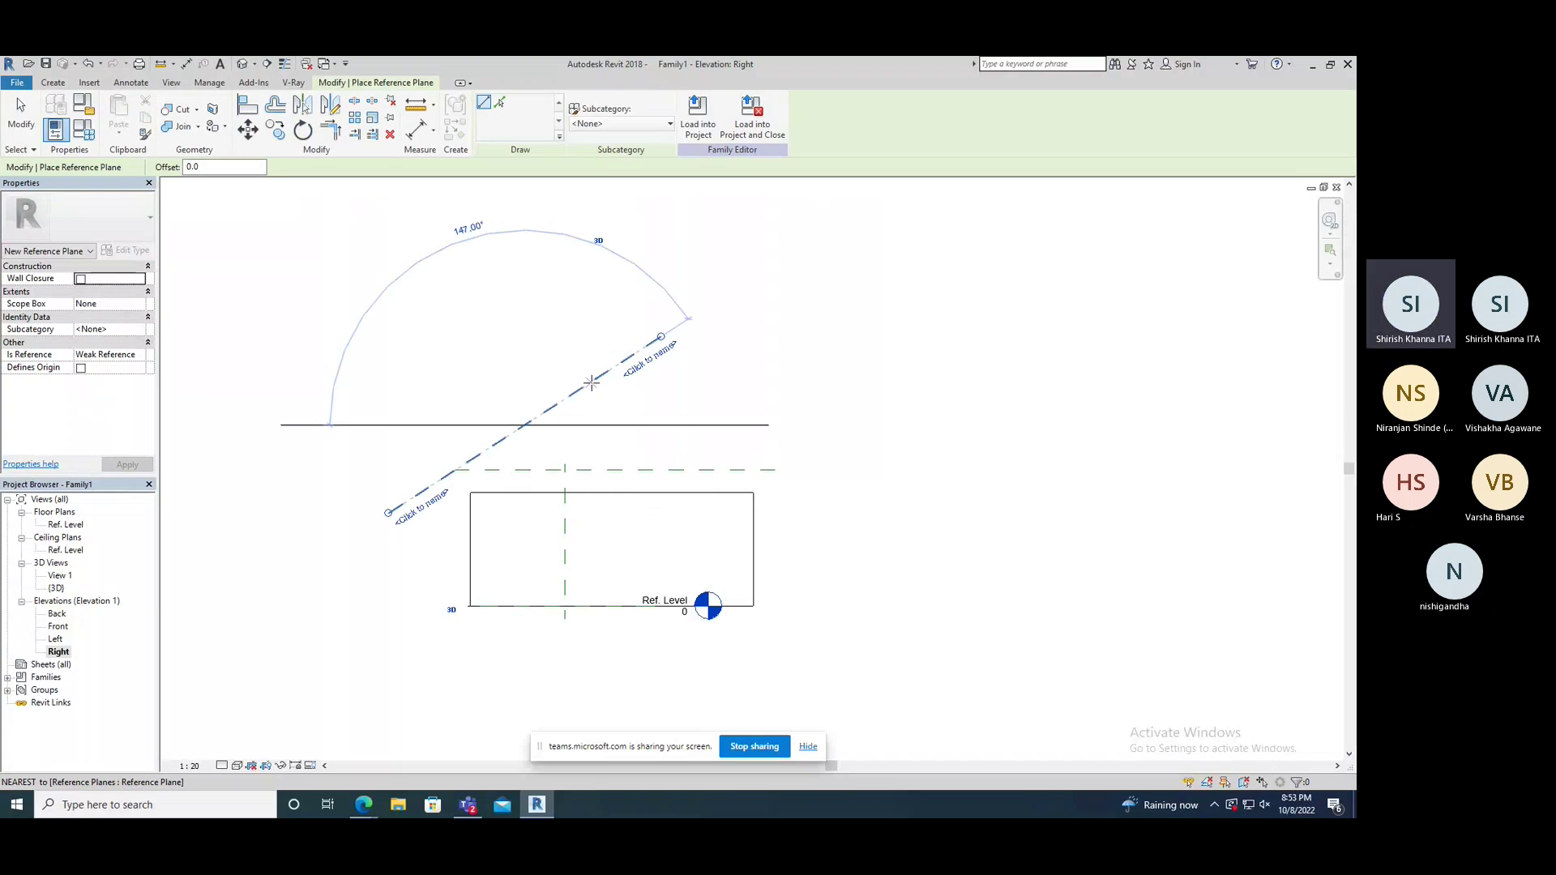
{"action": "right_click", "coordinate": [231, 333]}
{"action": "left_click", "coordinate": [264, 342]}
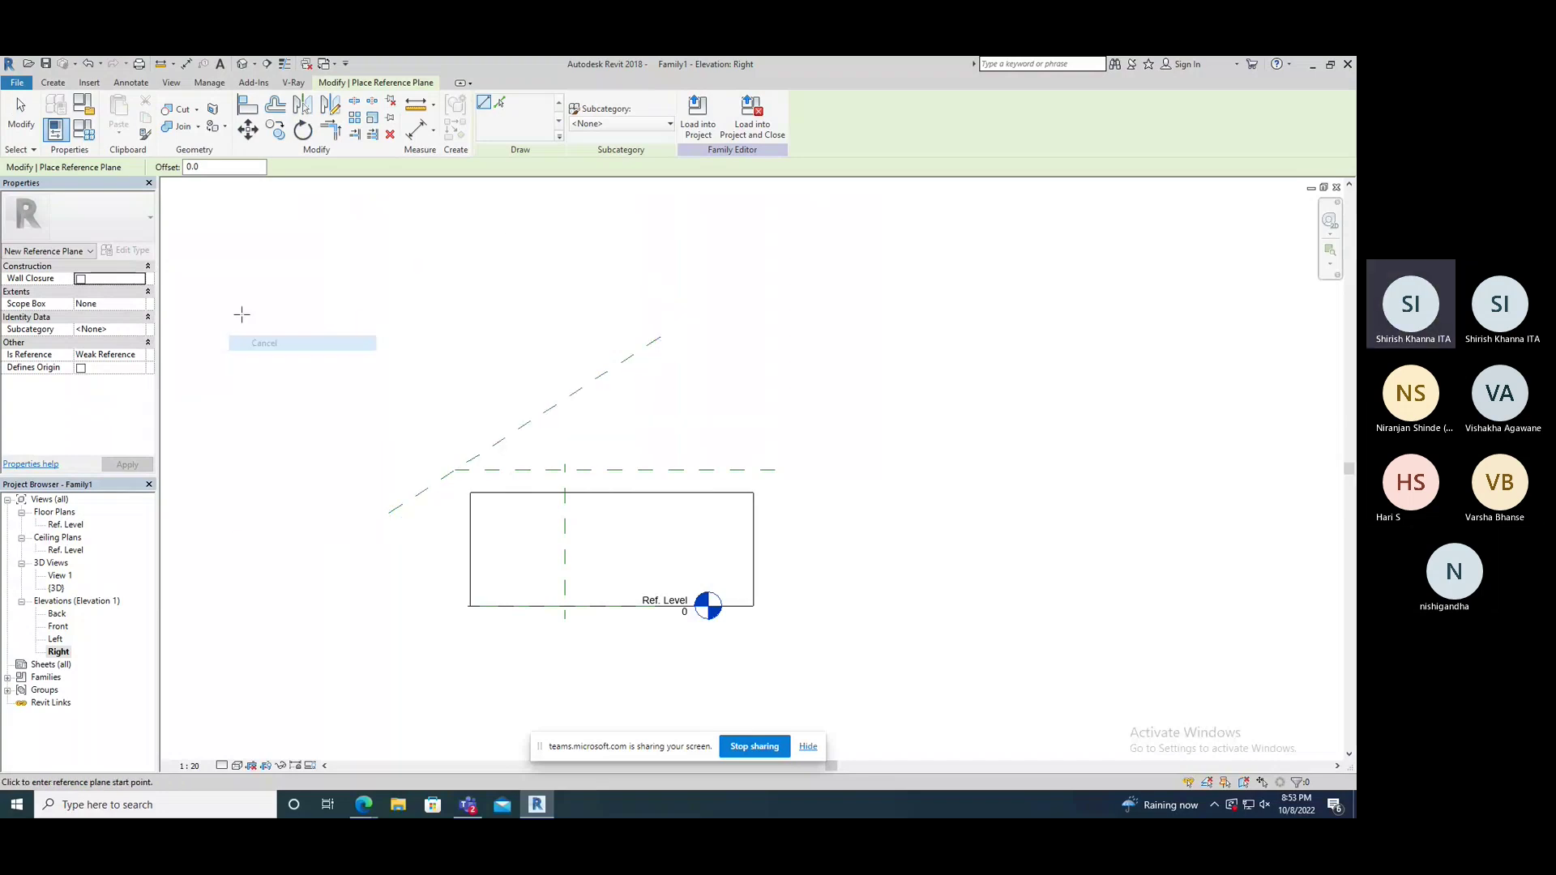
{"action": "right_click", "coordinate": [242, 315]}
{"action": "left_click", "coordinate": [265, 325]}
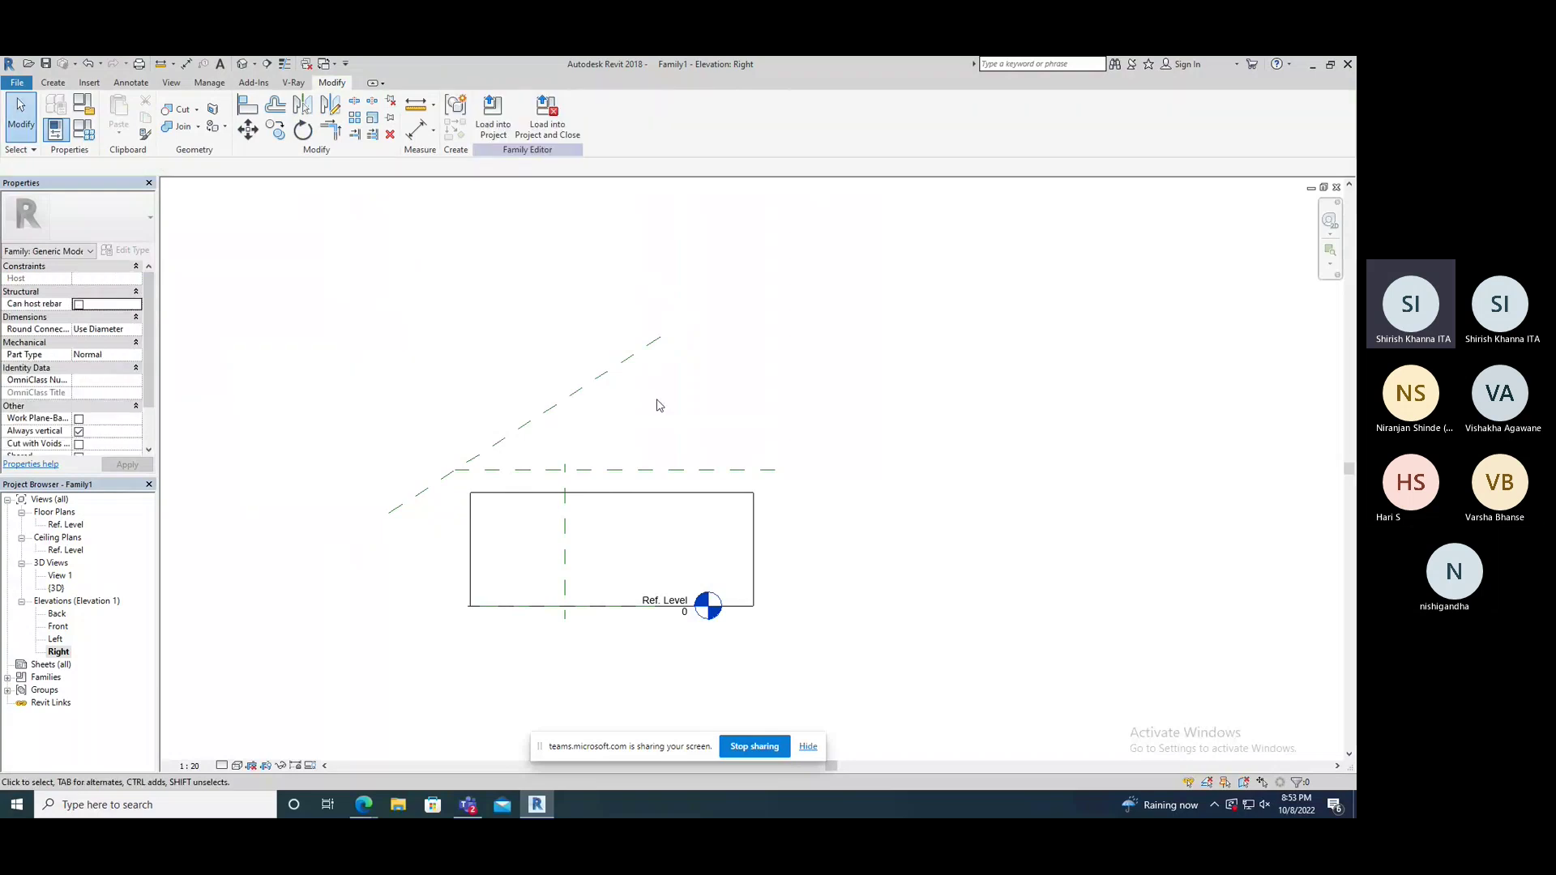
{"action": "left_click", "coordinate": [614, 373]}
{"action": "key", "text": "Delete"}
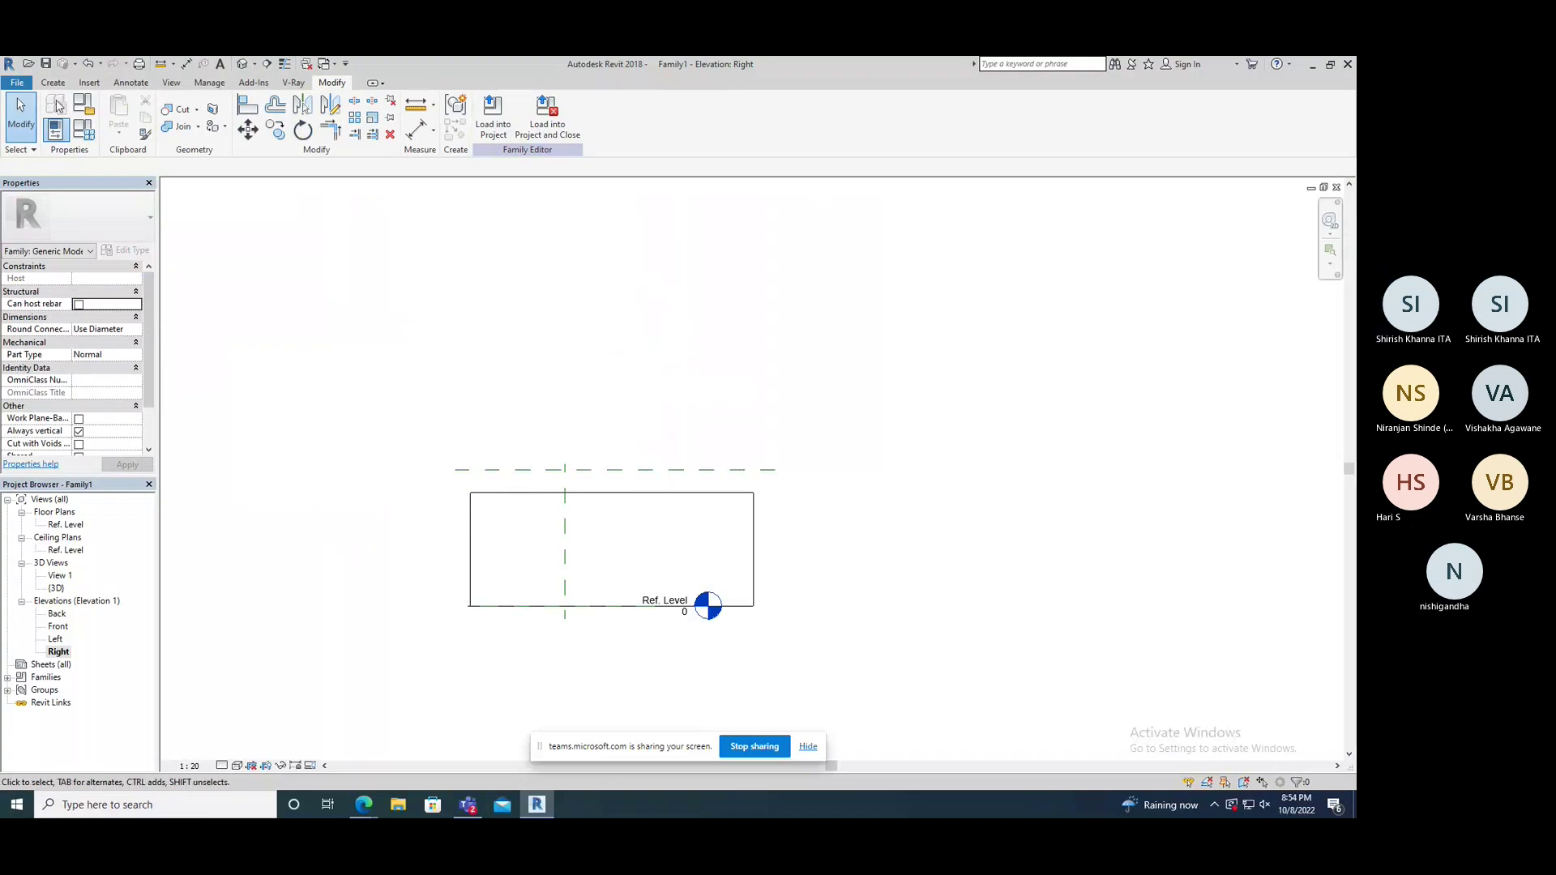
{"action": "key", "text": "Escape"}
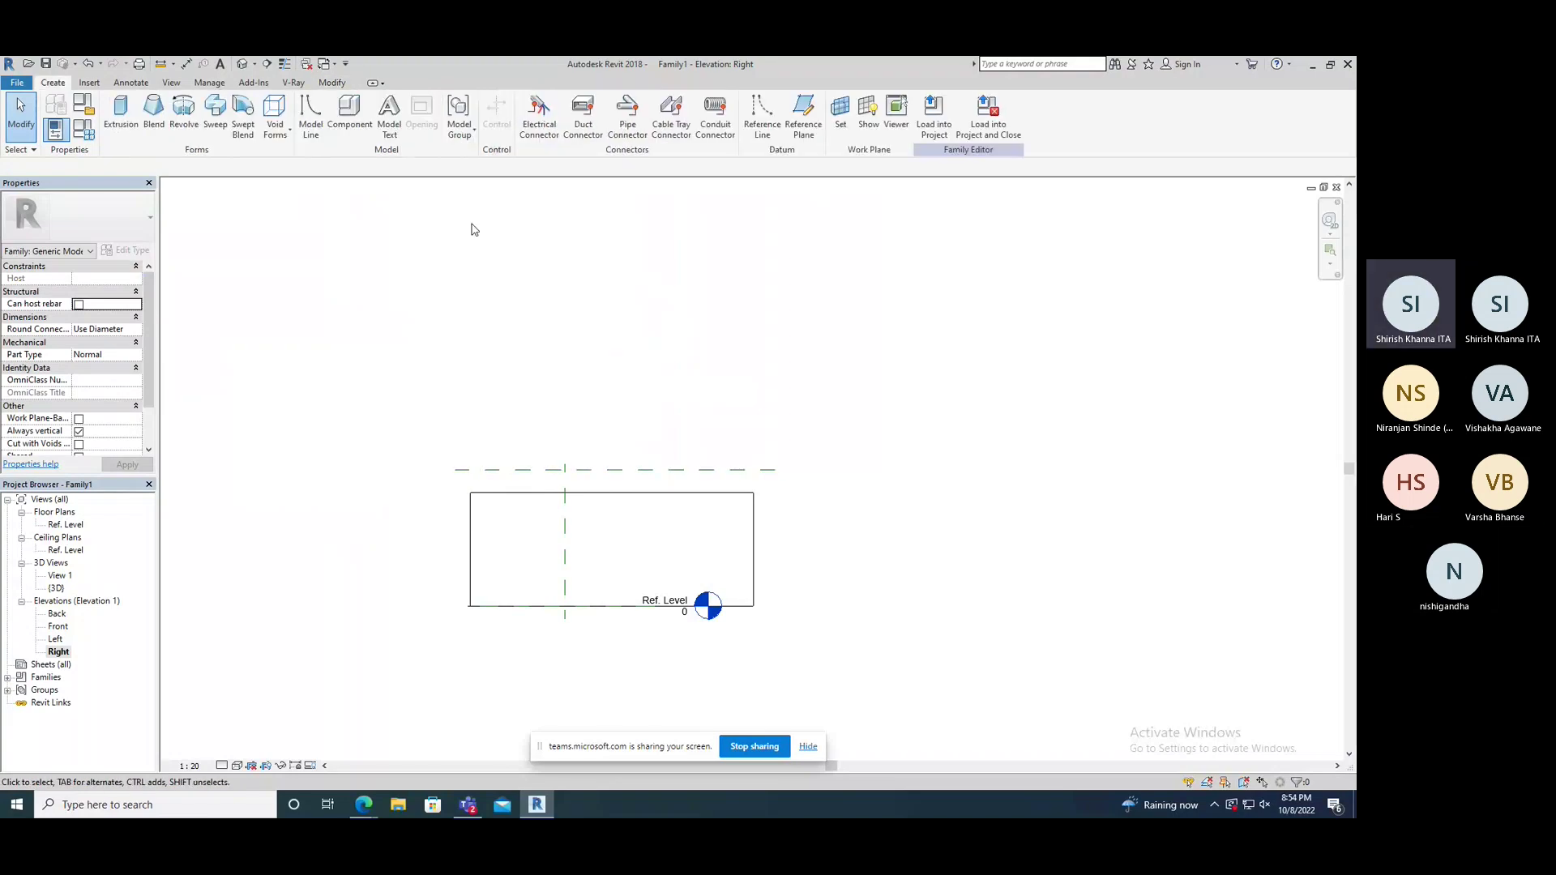
Step: Pick the horizontal 1200 reference plane as the work plane and go to the Ref. Level plan
{"action": "left_click", "coordinate": [840, 131]}
{"action": "left_click_drag", "start_coordinate": [565, 148], "coordinate": [503, 140]}
{"action": "left_click", "coordinate": [539, 243]}
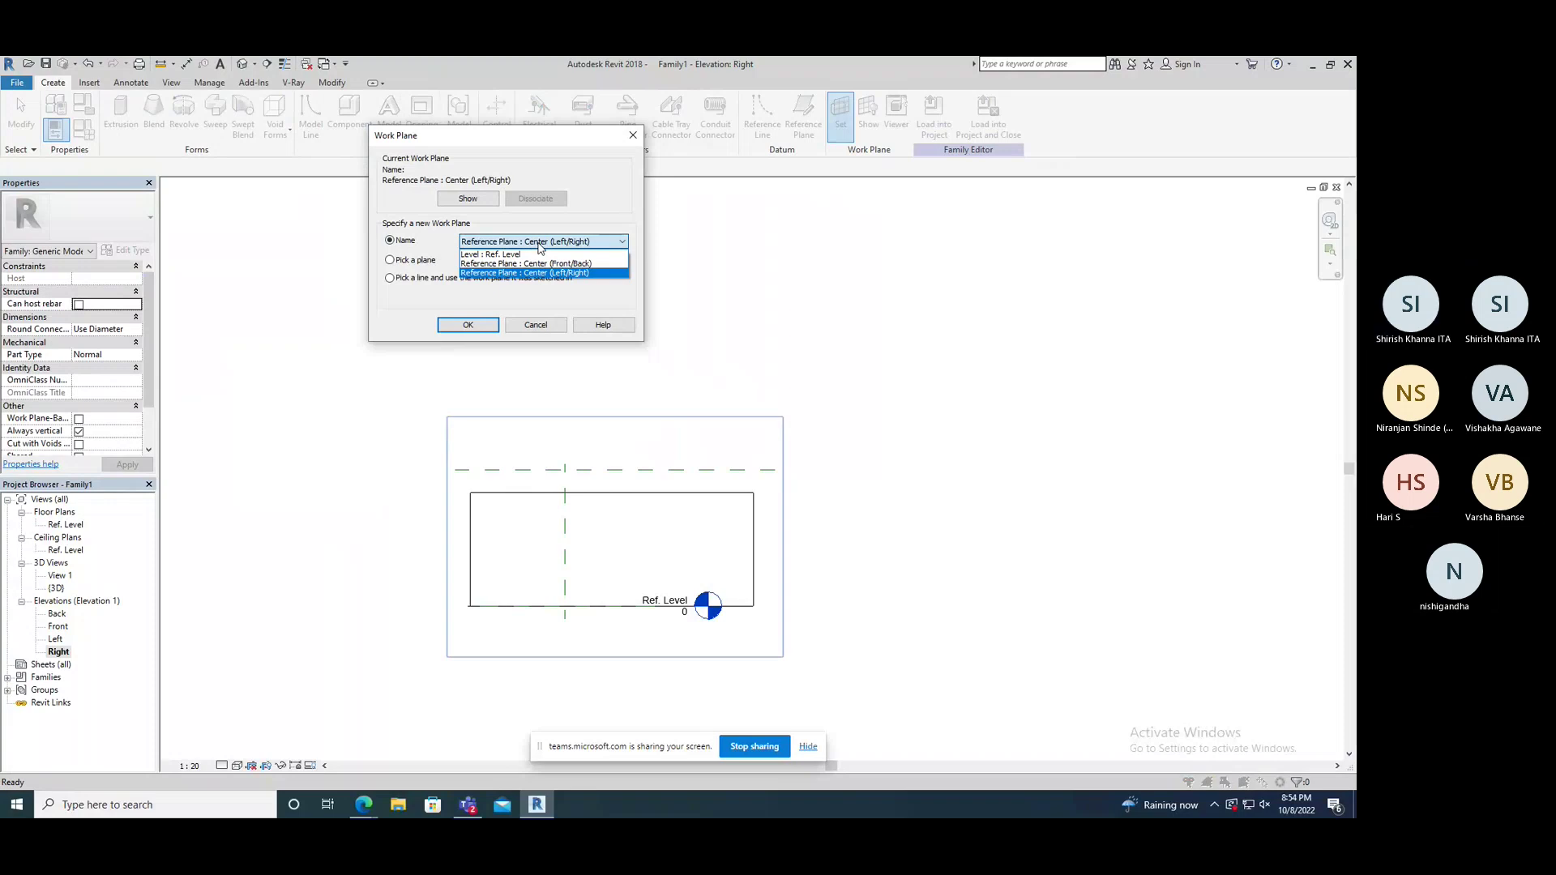
{"action": "left_click", "coordinate": [507, 244]}
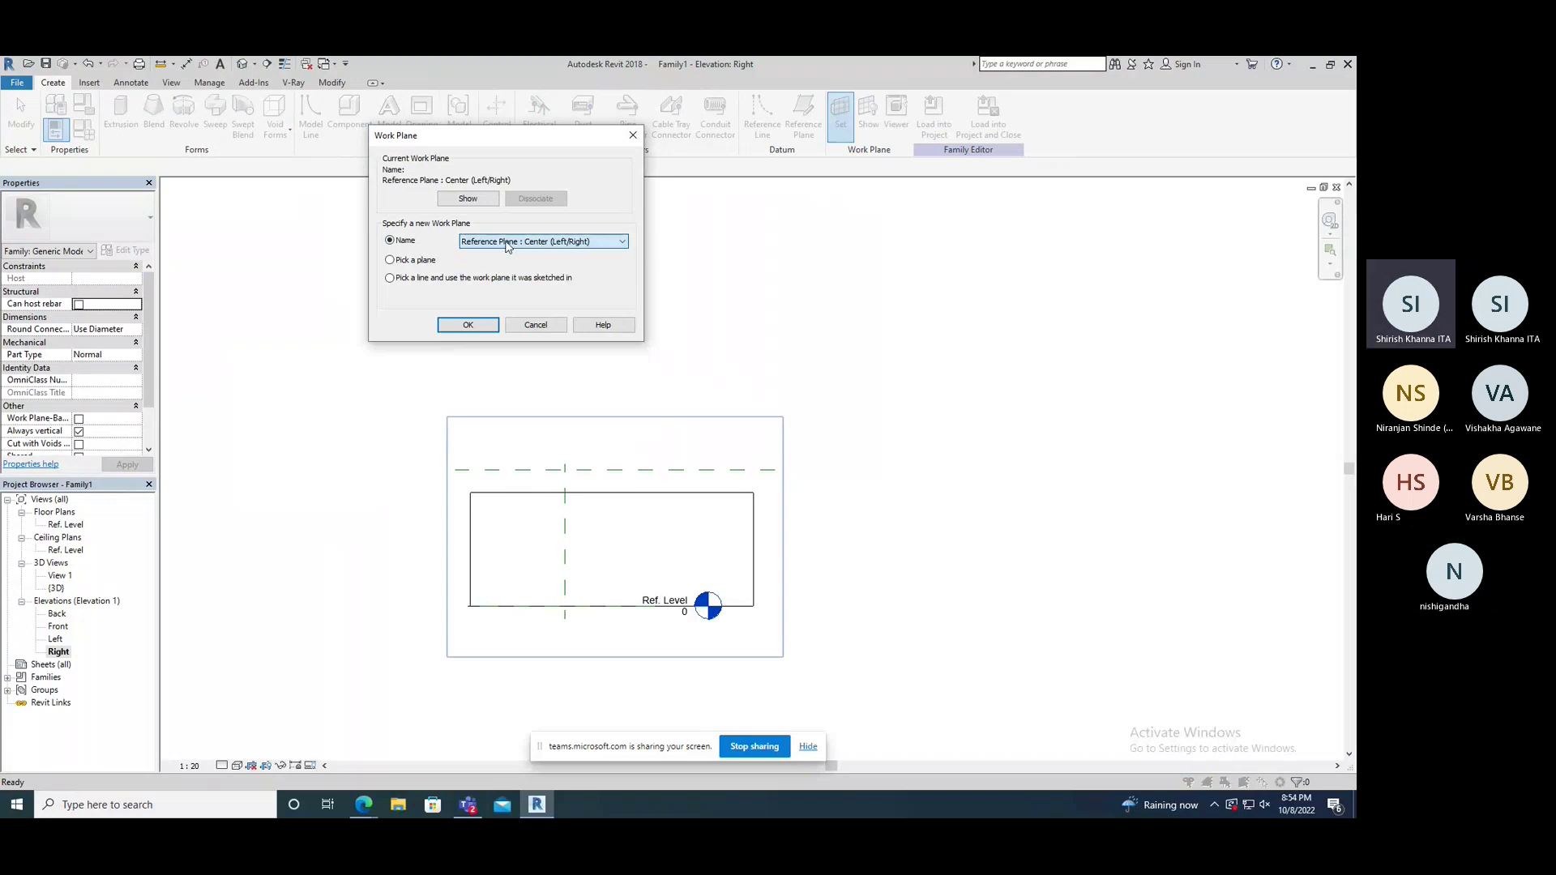
{"action": "left_click", "coordinate": [391, 260]}
{"action": "left_click", "coordinate": [471, 325]}
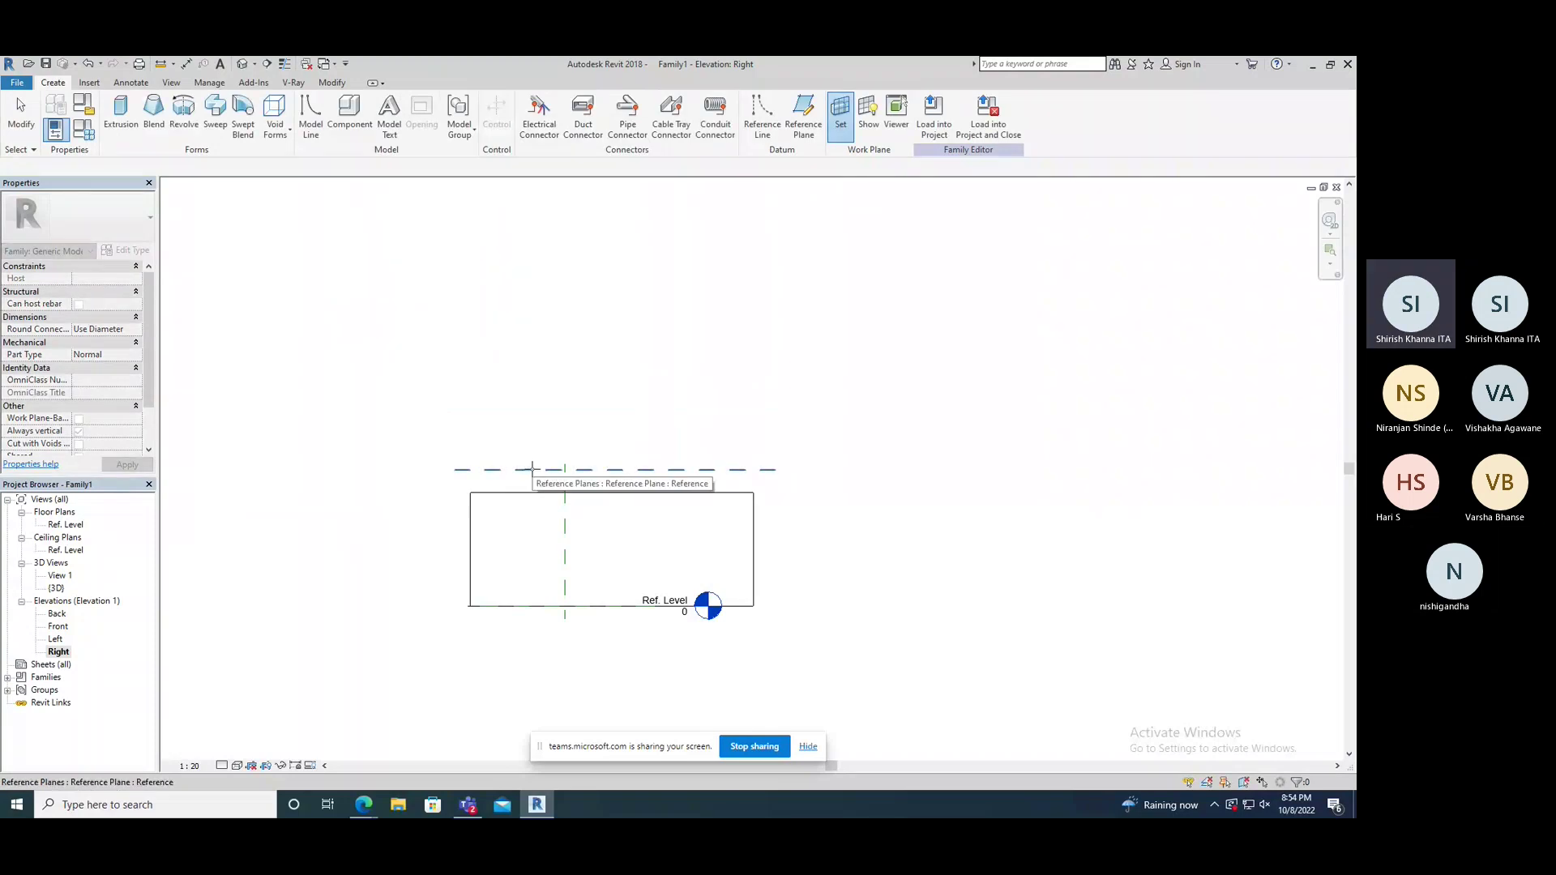
{"action": "left_click", "coordinate": [532, 469]}
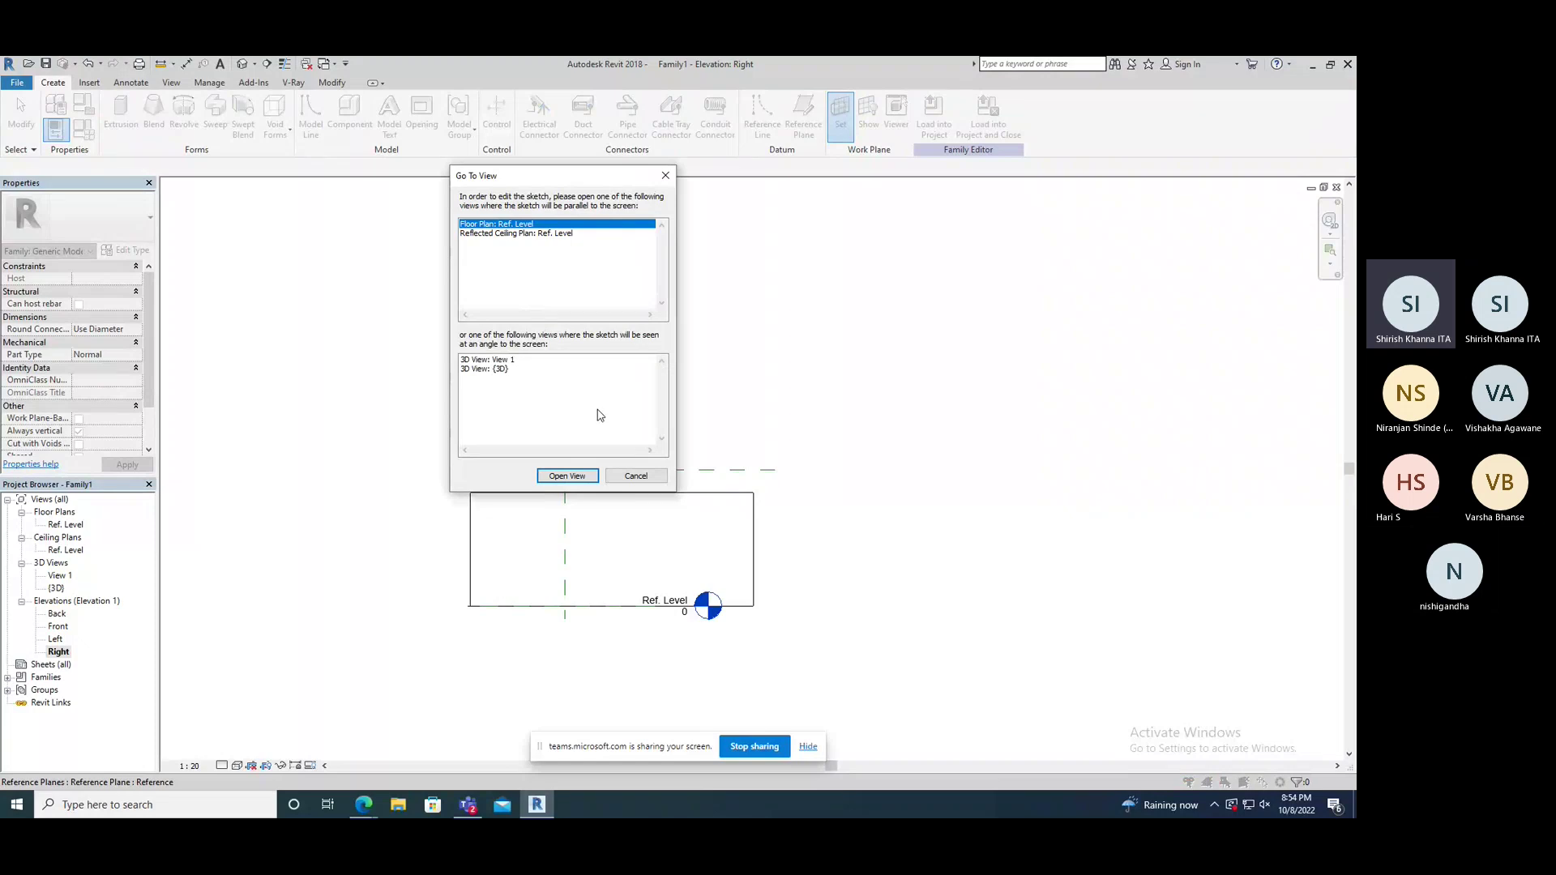
{"action": "left_click", "coordinate": [566, 477]}
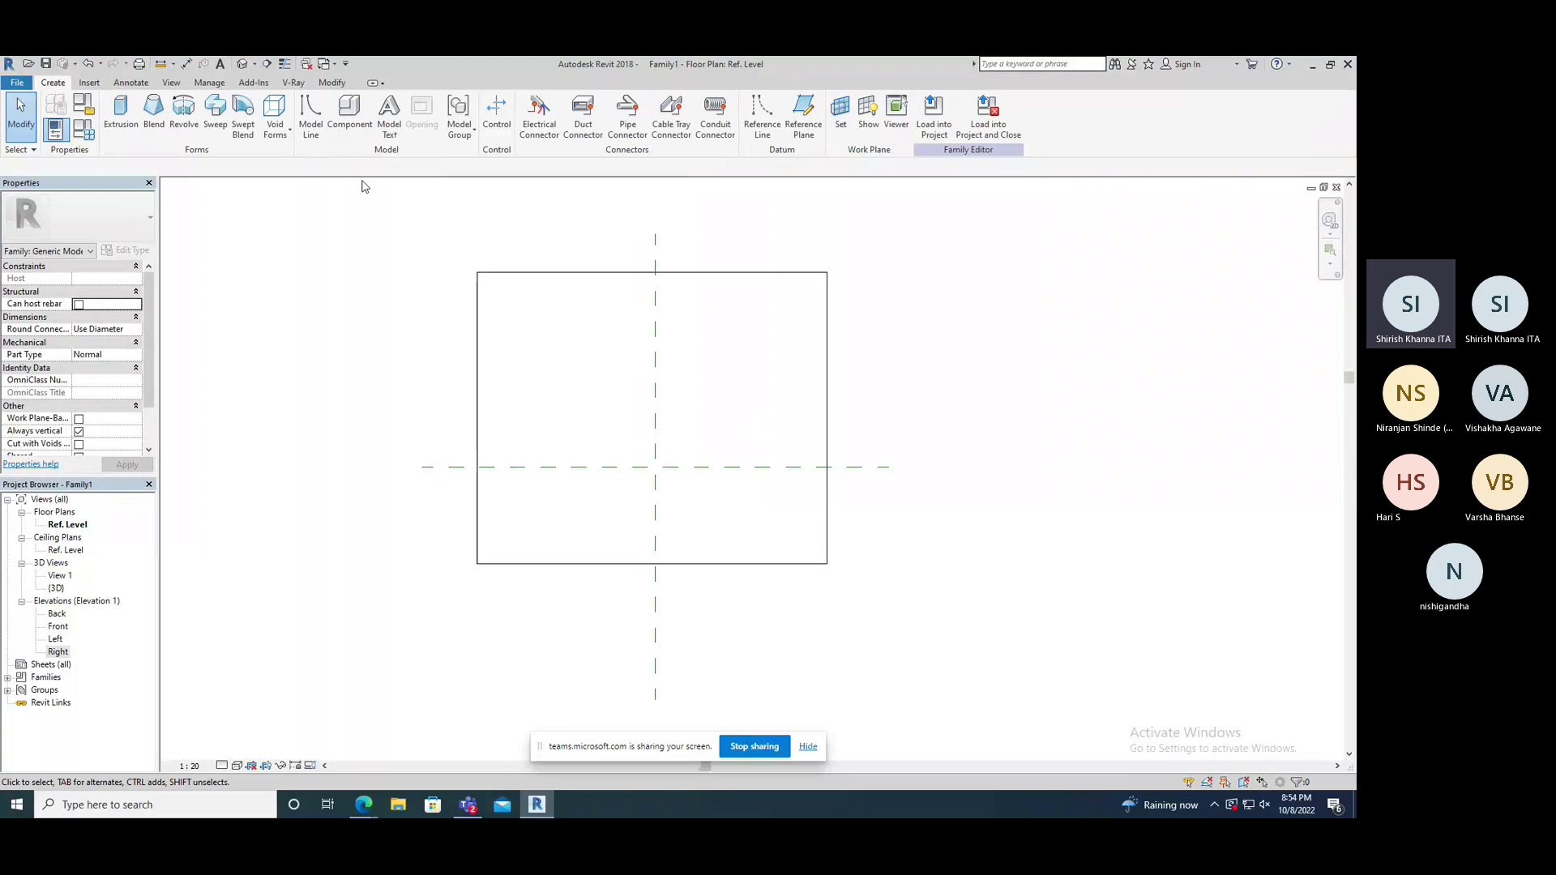
Step: Extrude a 3000 by 2500 rectangle as a second box with depth 10
{"action": "left_click", "coordinate": [121, 114]}
{"action": "left_click", "coordinate": [531, 102]}
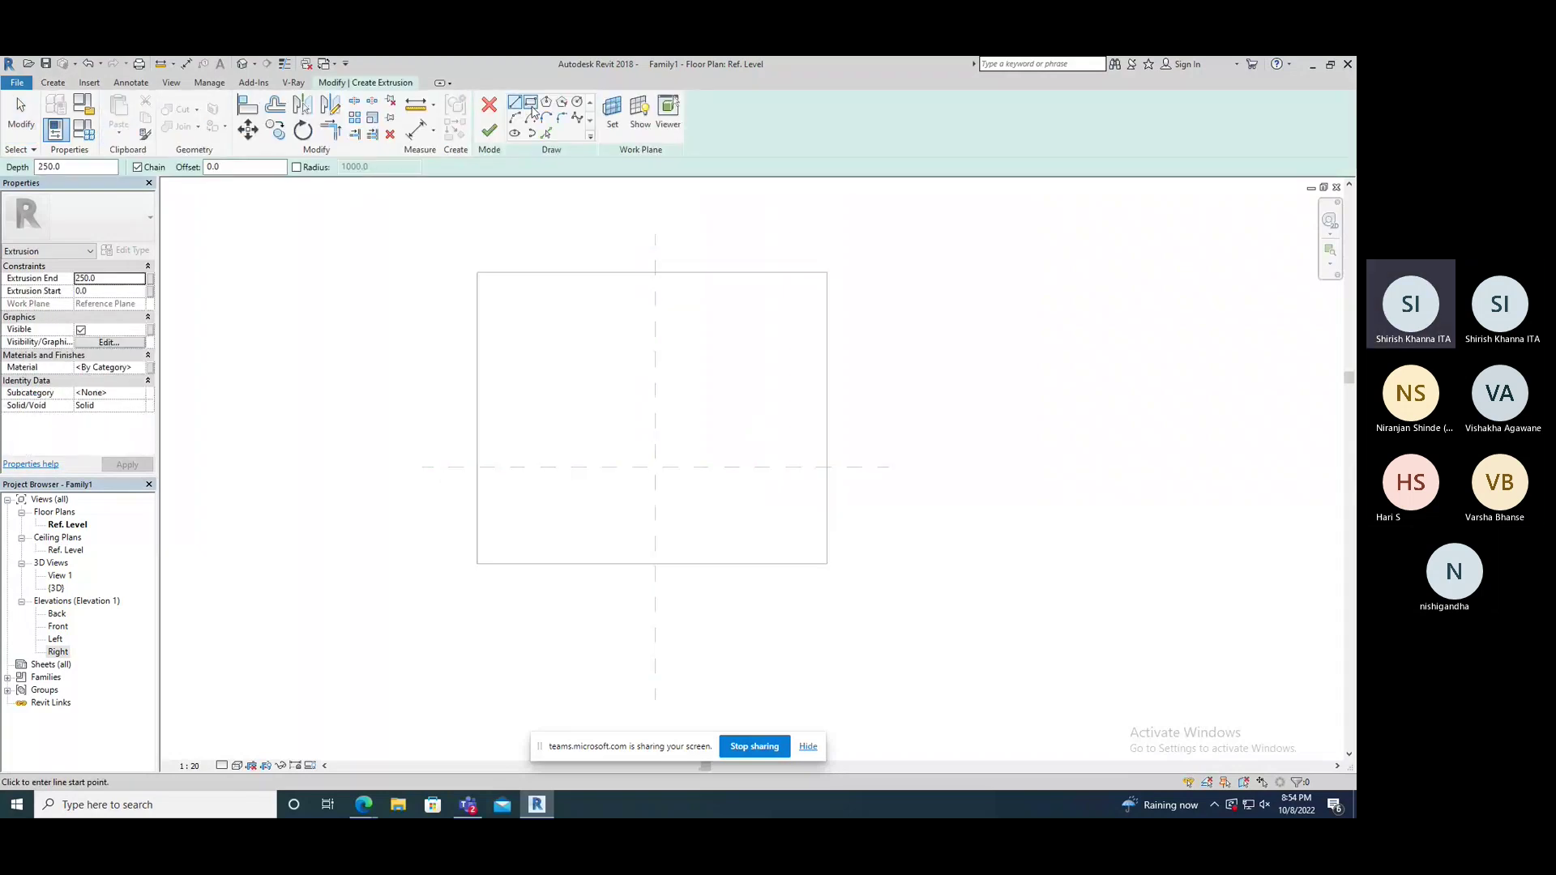
{"action": "left_click", "coordinate": [478, 273]}
{"action": "left_click", "coordinate": [826, 564]}
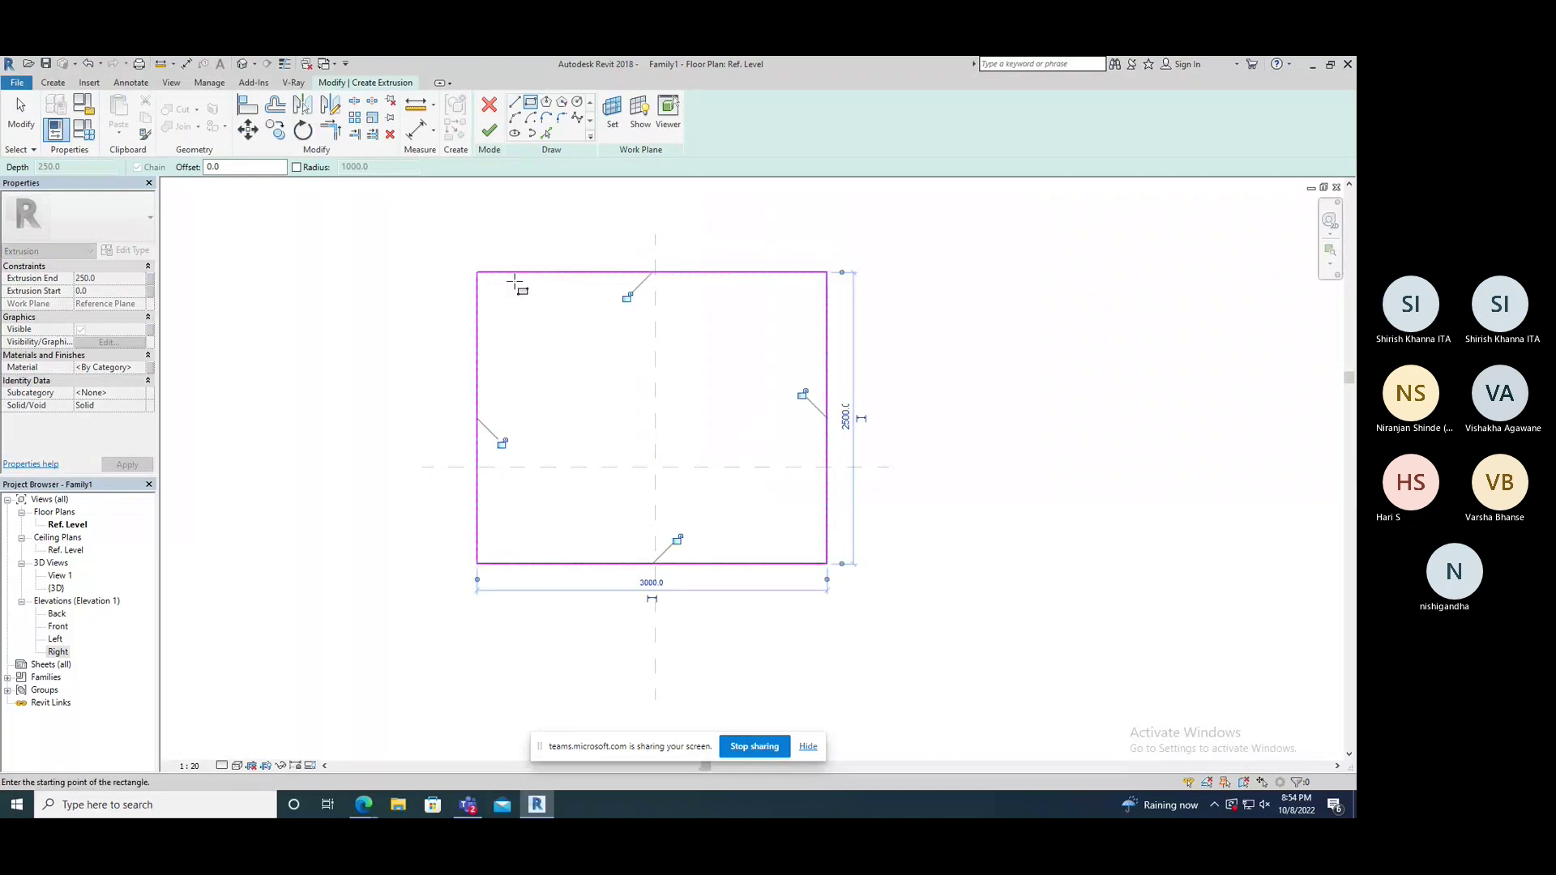
{"action": "left_click", "coordinate": [490, 131]}
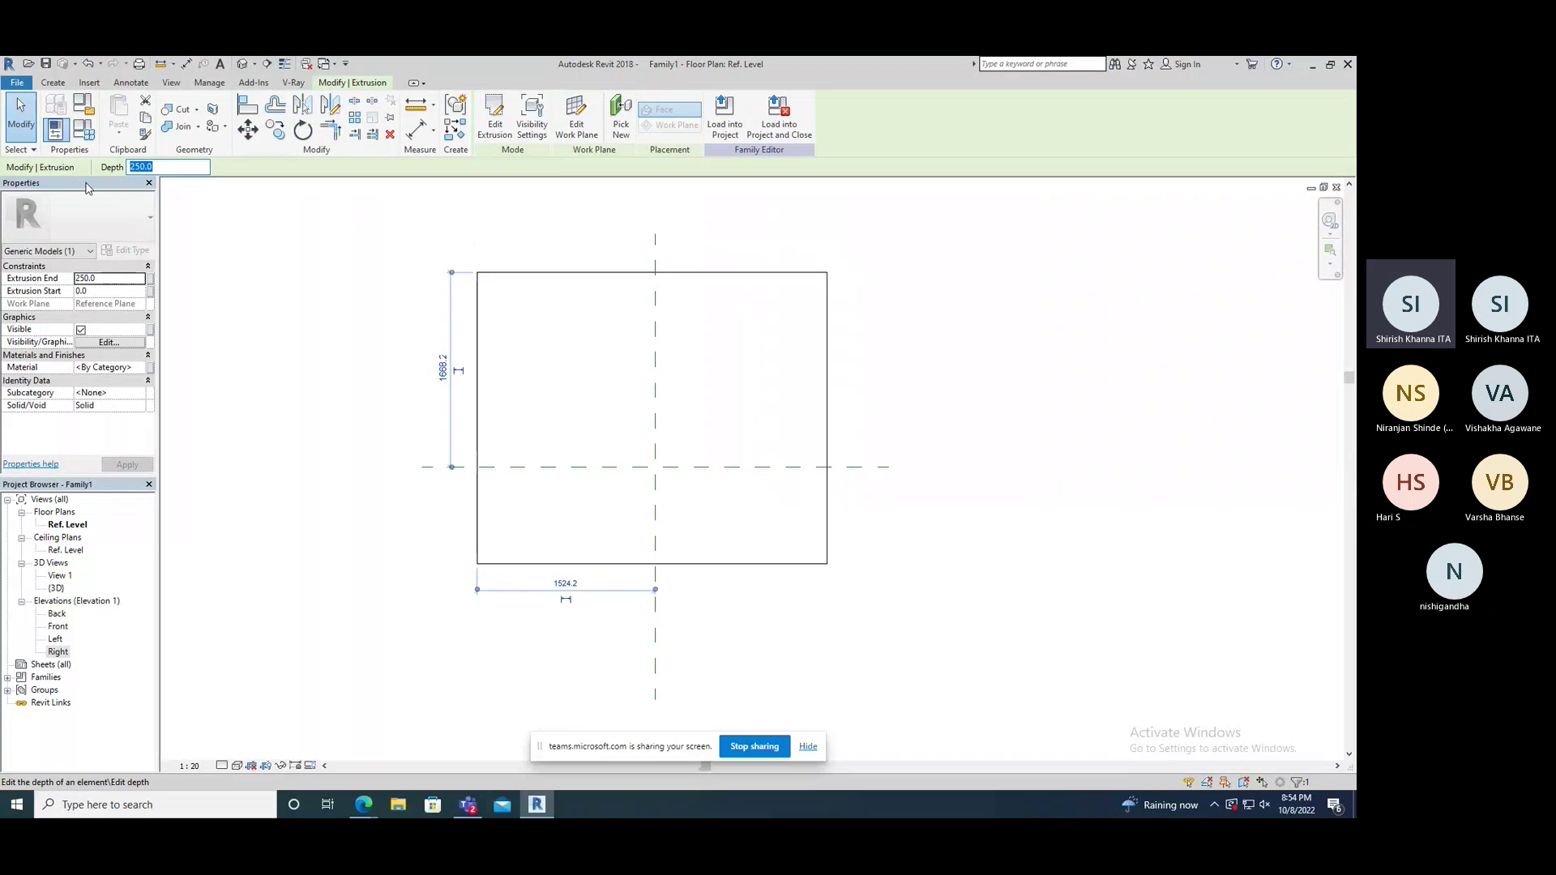
{"action": "type", "text": "10"}
{"action": "left_click", "coordinate": [351, 305]}
Step: Check both boxes in the 3D view, then switch to the Right elevation
{"action": "left_click", "coordinate": [243, 63]}
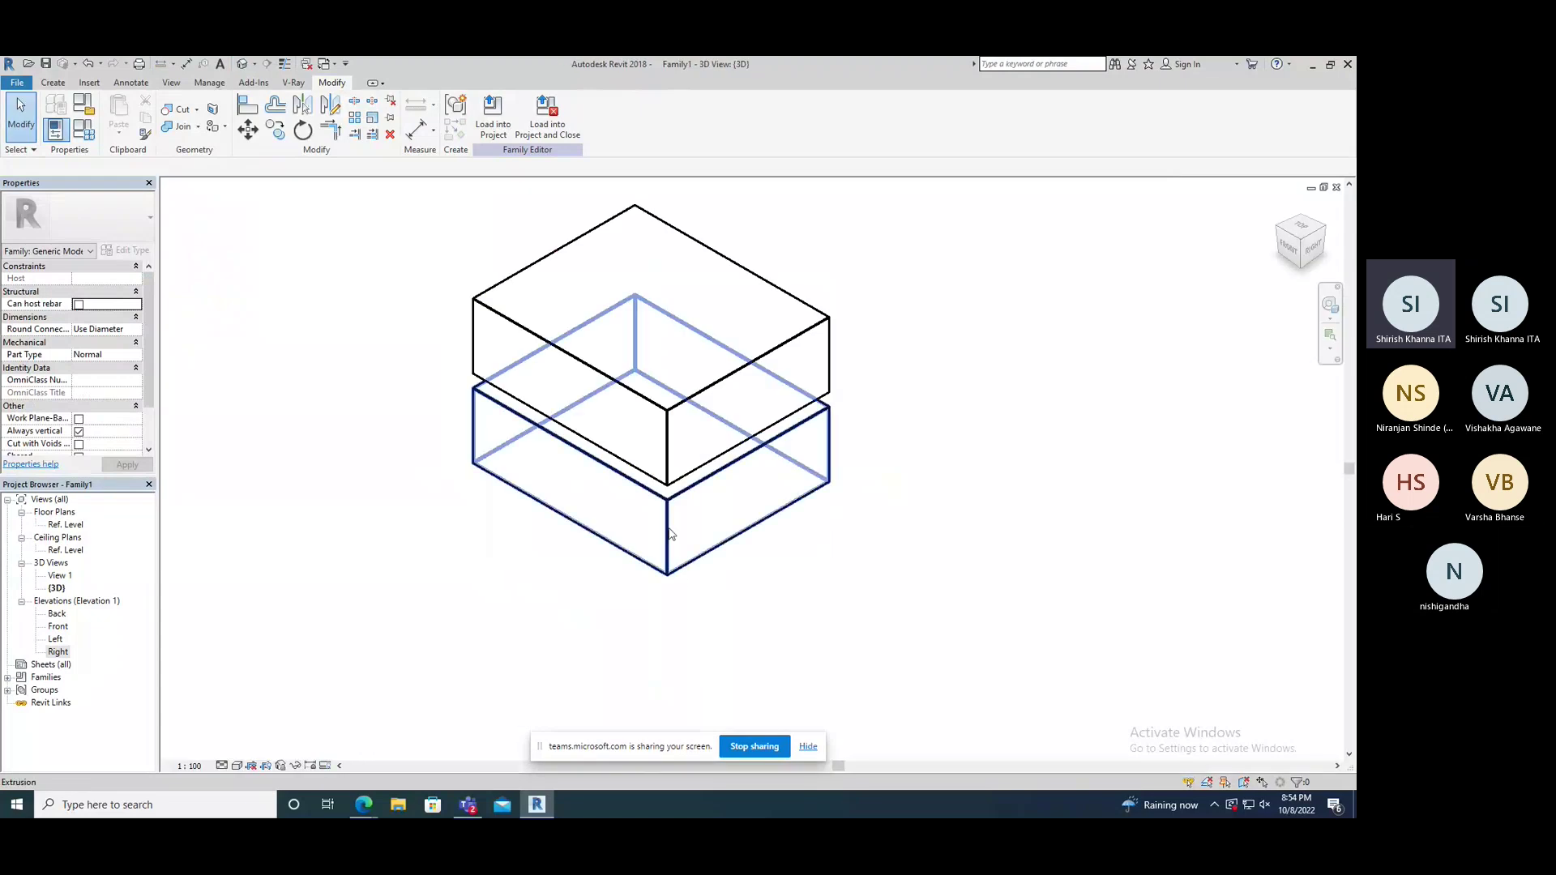
{"action": "middle_click_drag", "start_coordinate": [714, 454], "coordinate": [729, 389], "text": "shift"}
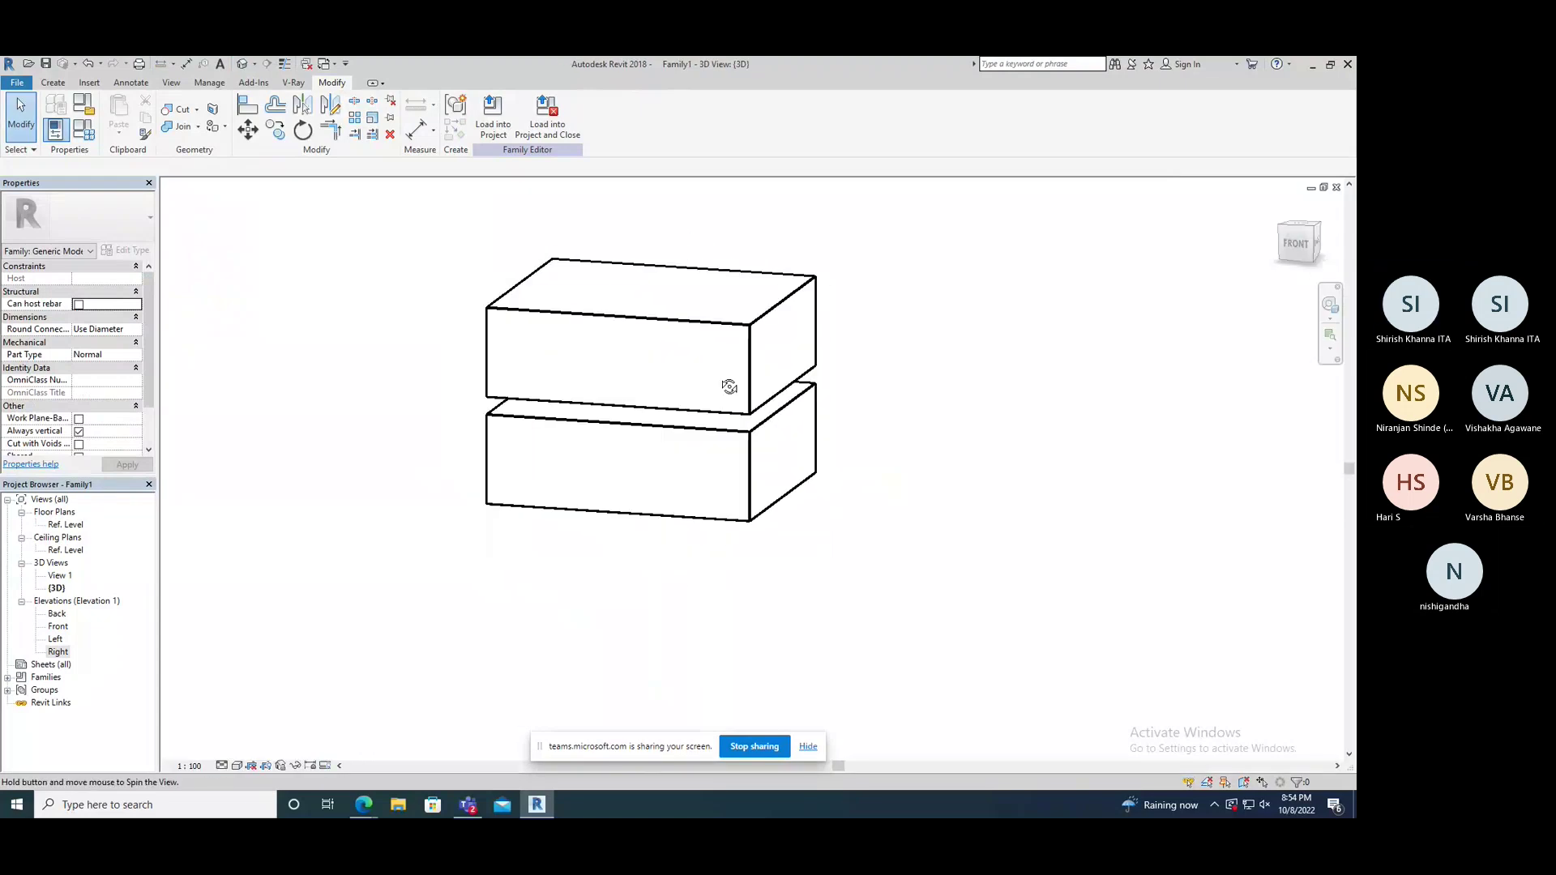
{"action": "double_click", "coordinate": [58, 653]}
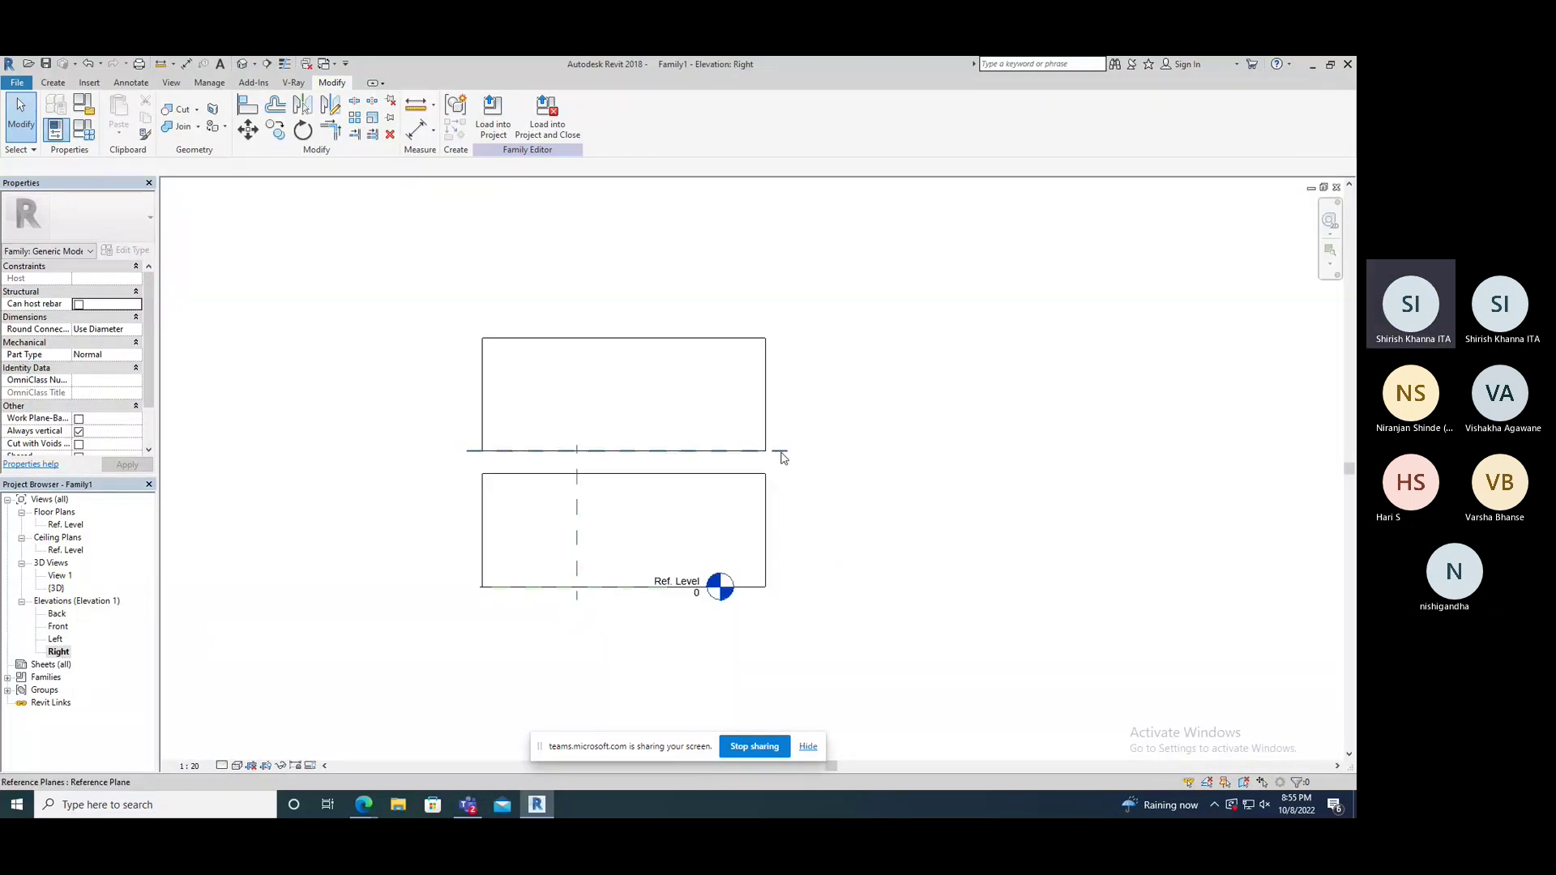
{"action": "left_click", "coordinate": [784, 456]}
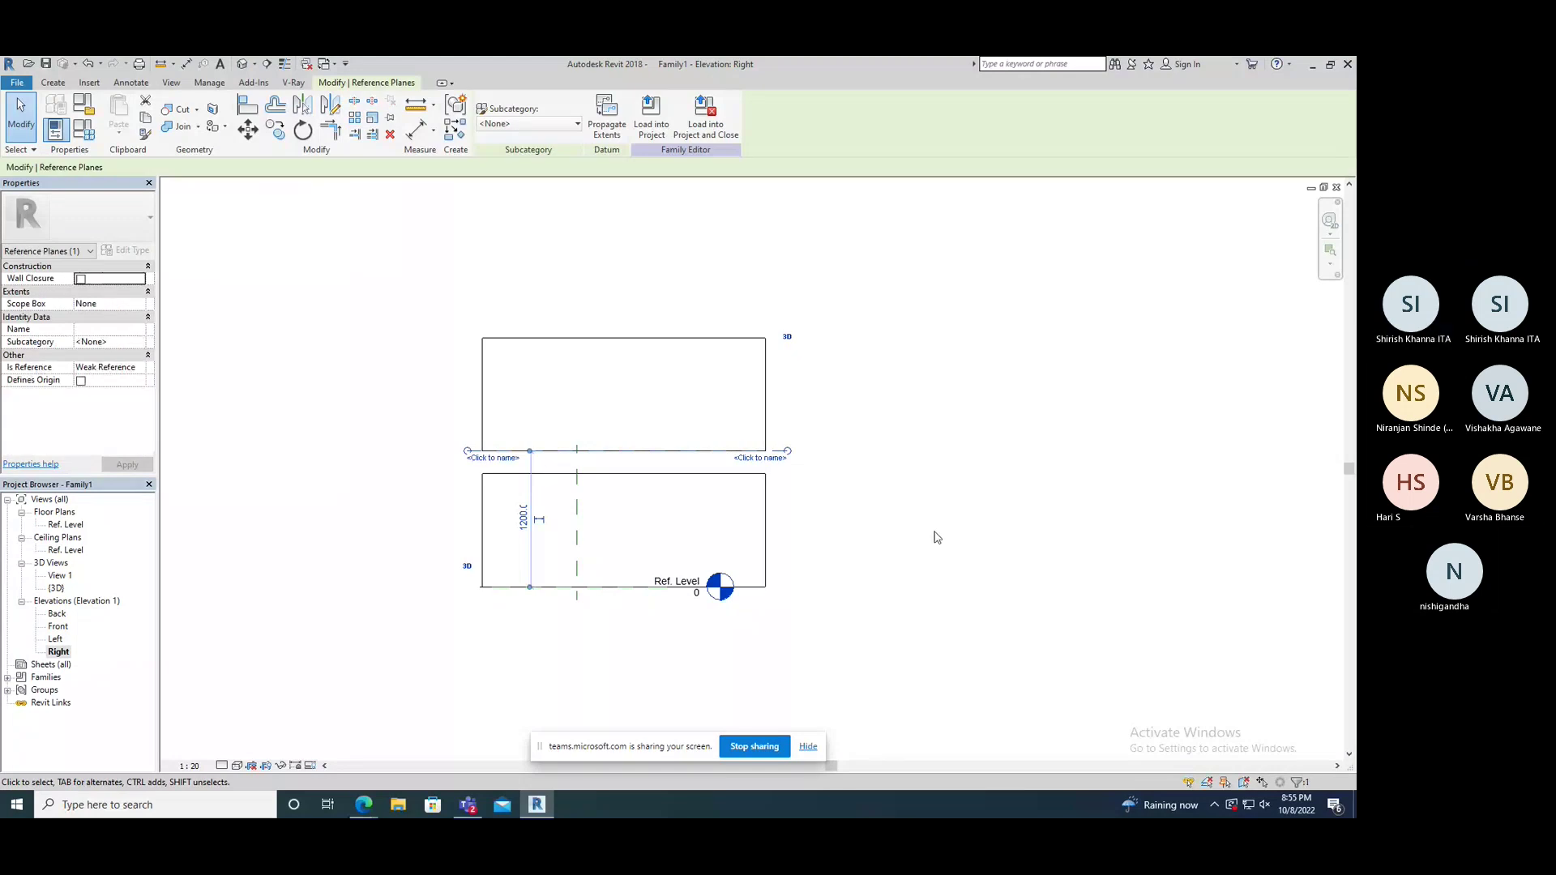
{"action": "key", "text": "Escape"}
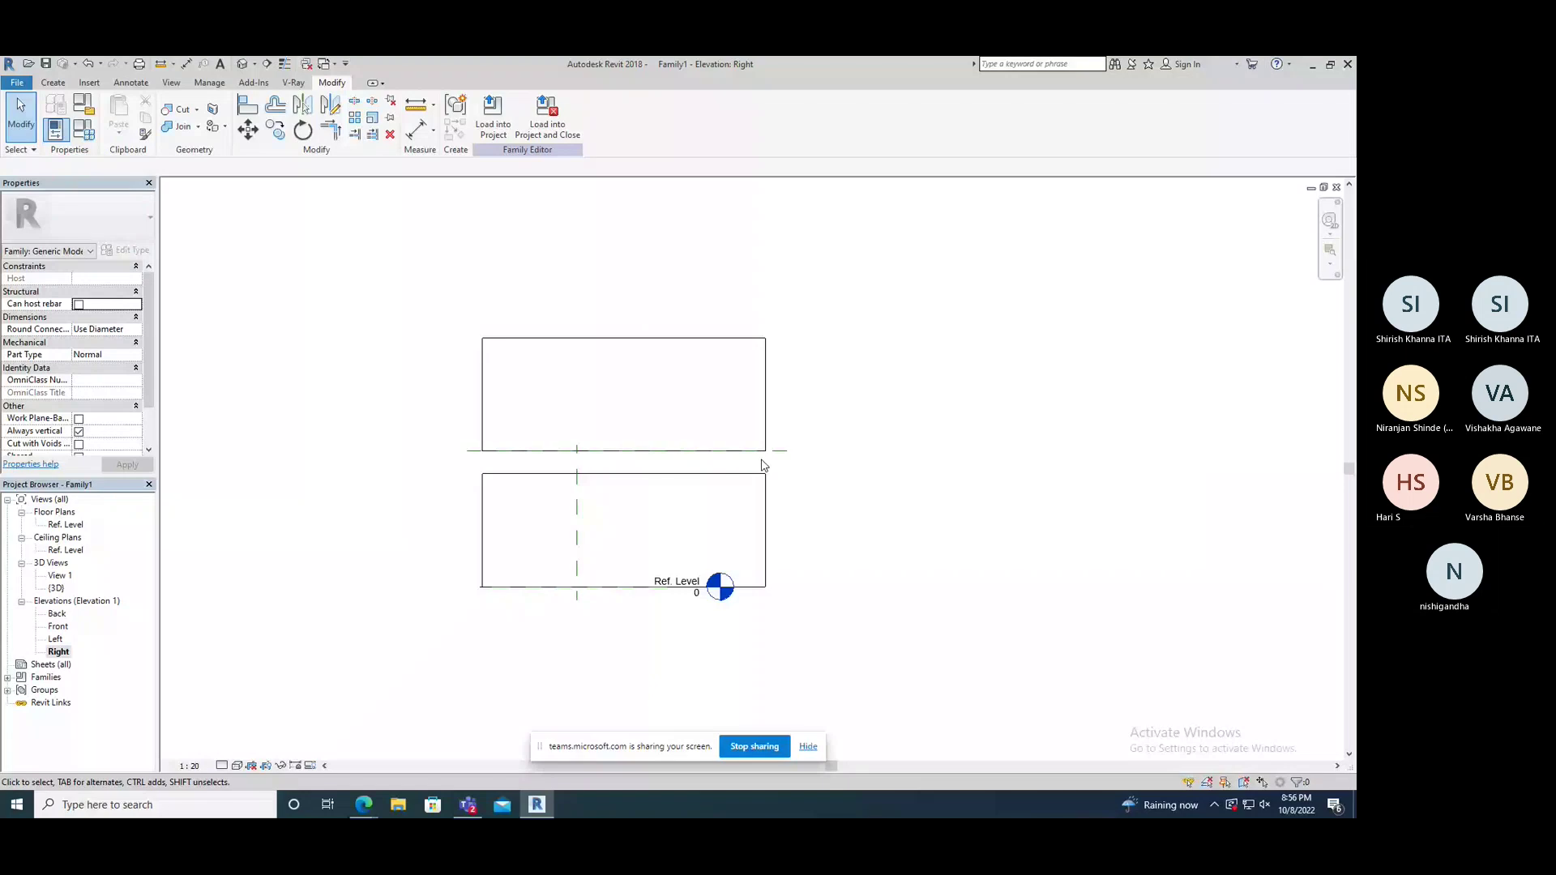
{"action": "middle_click_drag", "start_coordinate": [762, 466], "coordinate": [851, 468]}
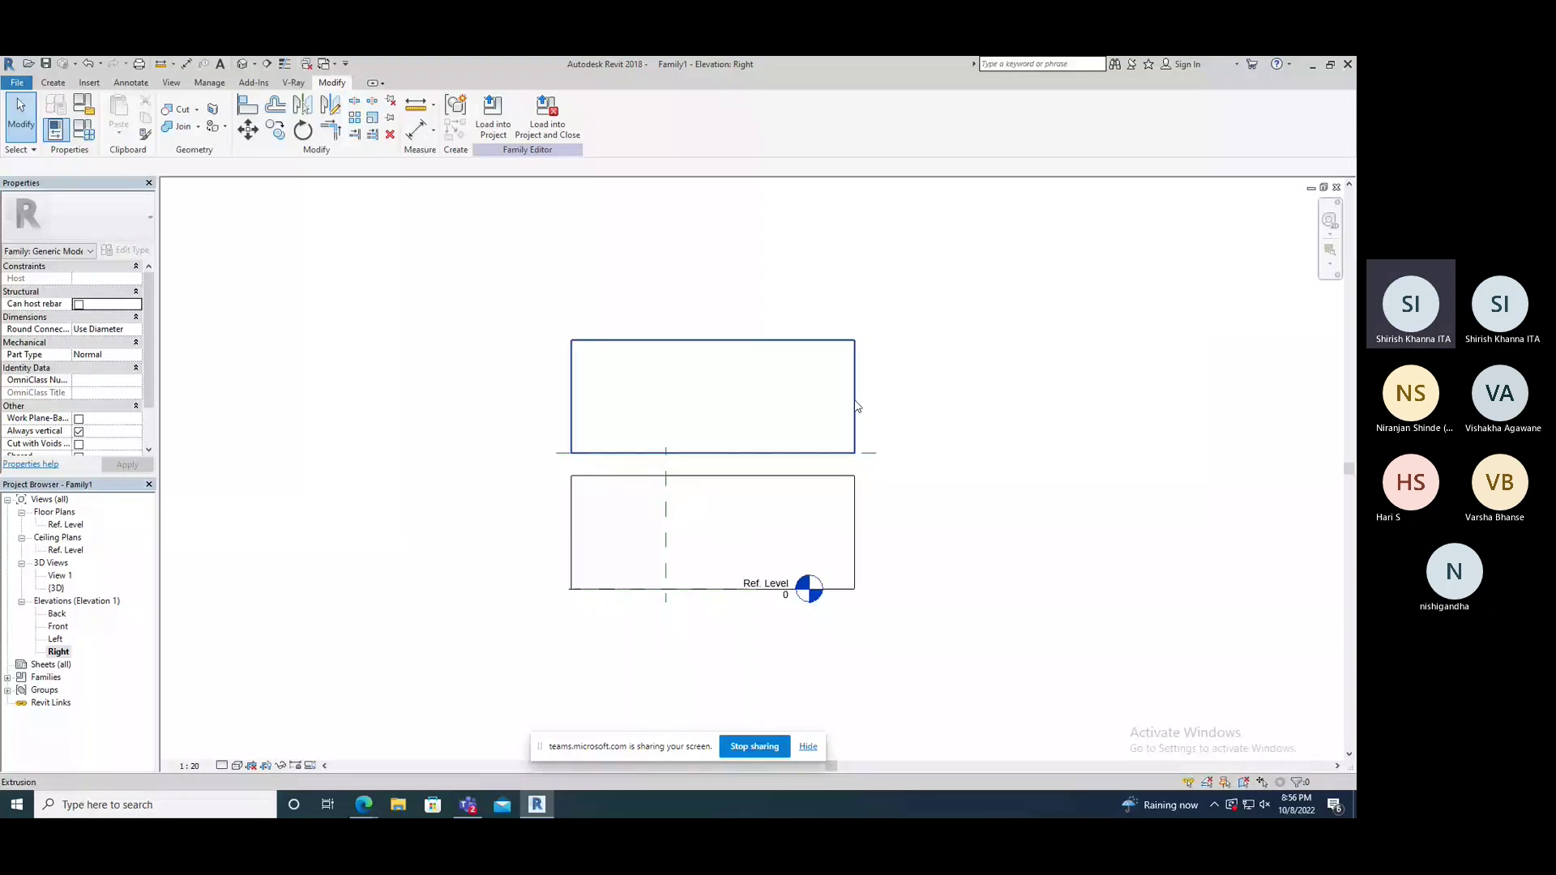
Step: Remove the box extrusions and display the empty Ref. Level floor plan
{"action": "key", "text": "ctrl+z"}
{"action": "key", "text": "ctrl+z"}
{"action": "middle_click_drag", "start_coordinate": [758, 530], "coordinate": [775, 489]}
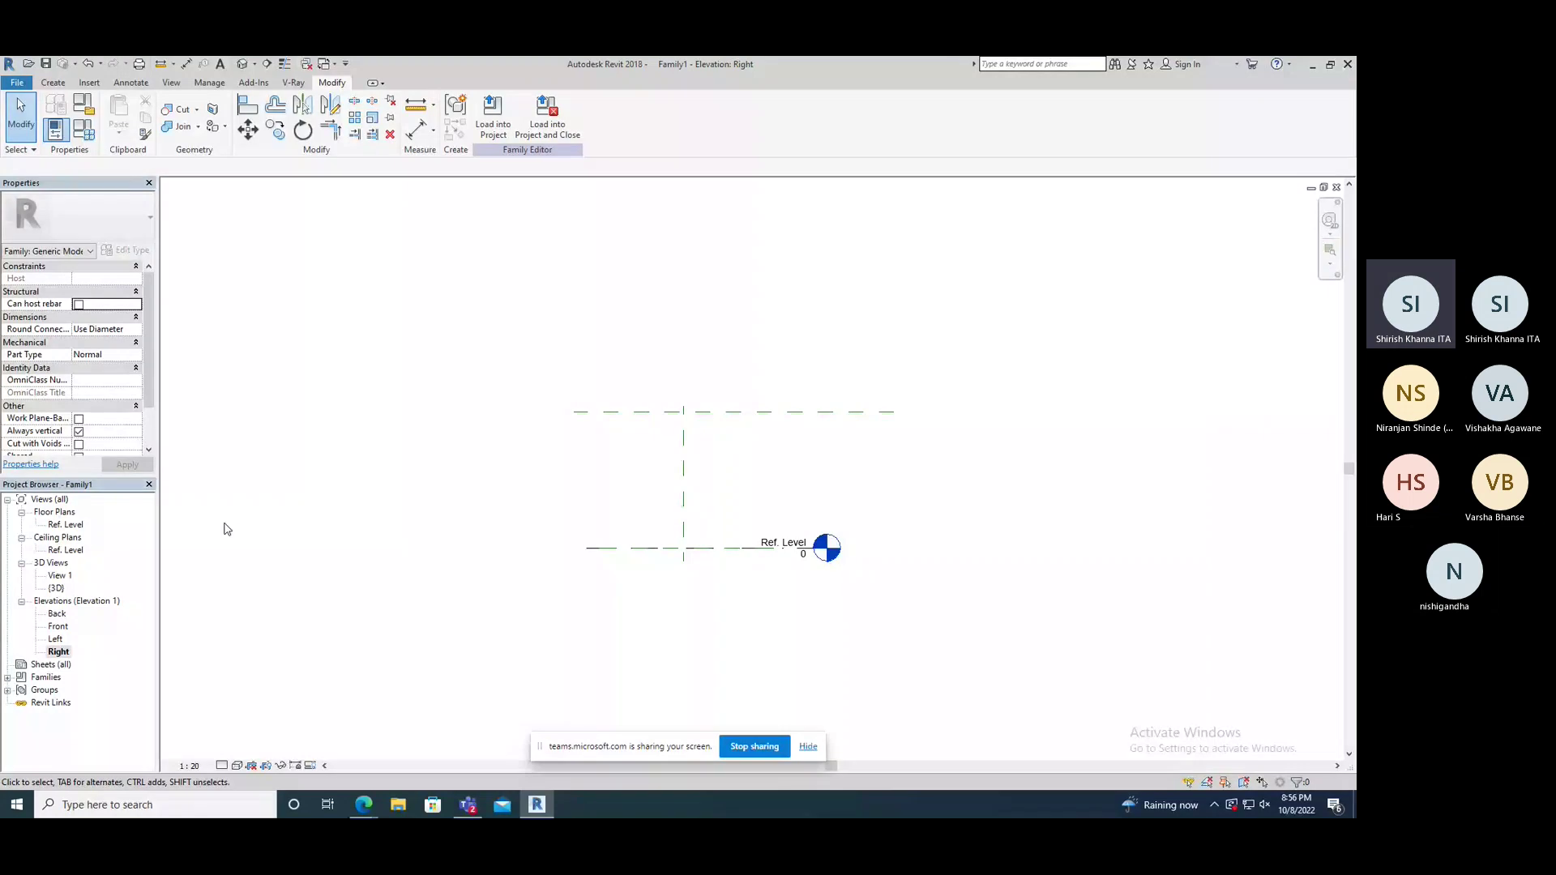
{"action": "left_click", "coordinate": [75, 526]}
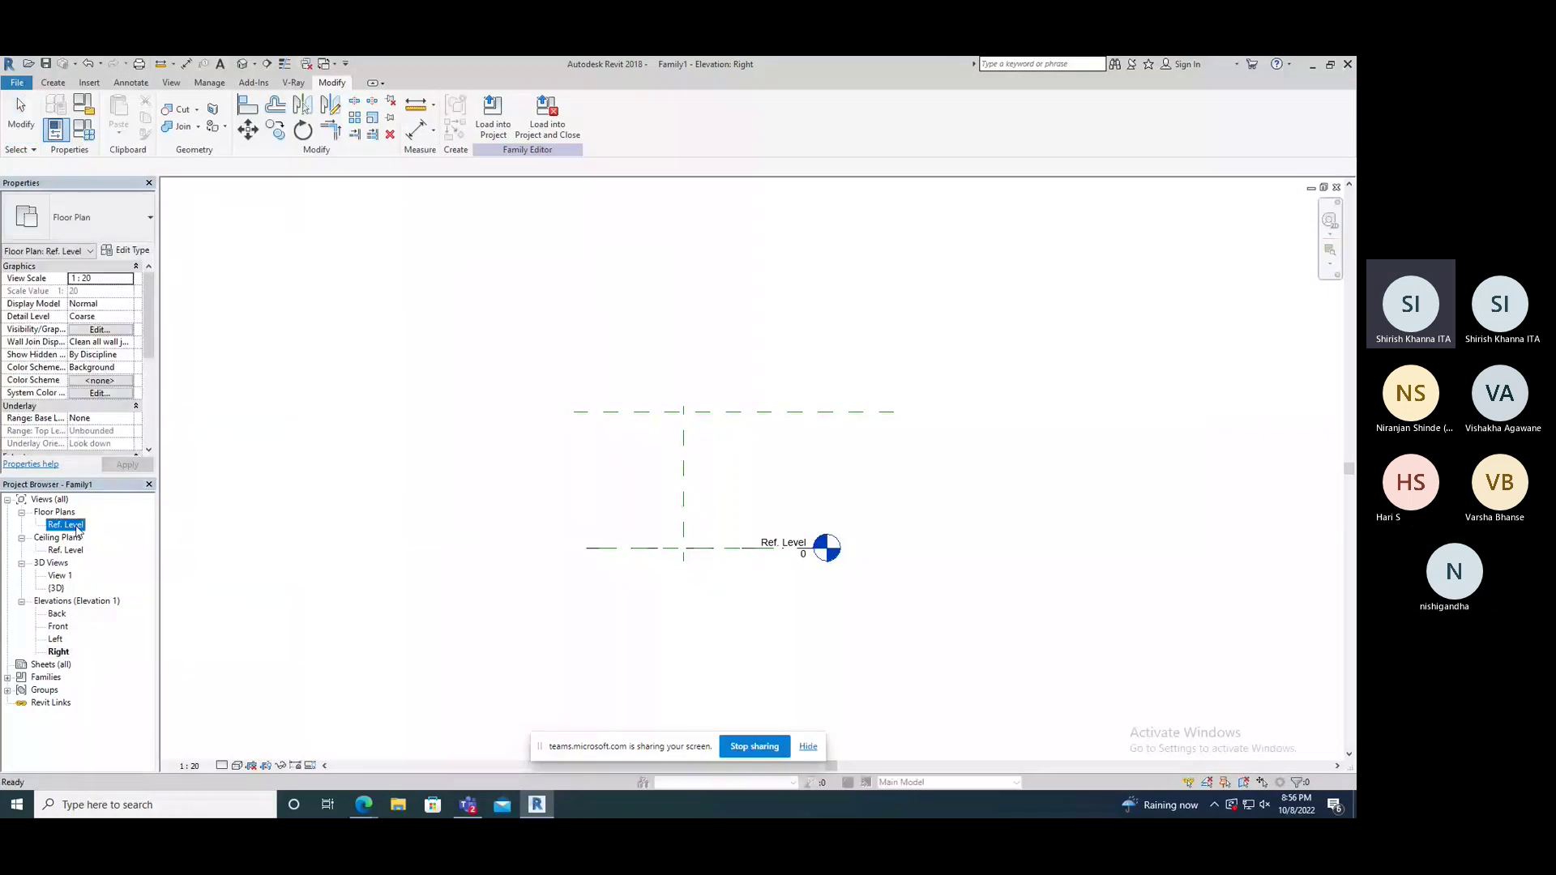
{"action": "double_click", "coordinate": [75, 526]}
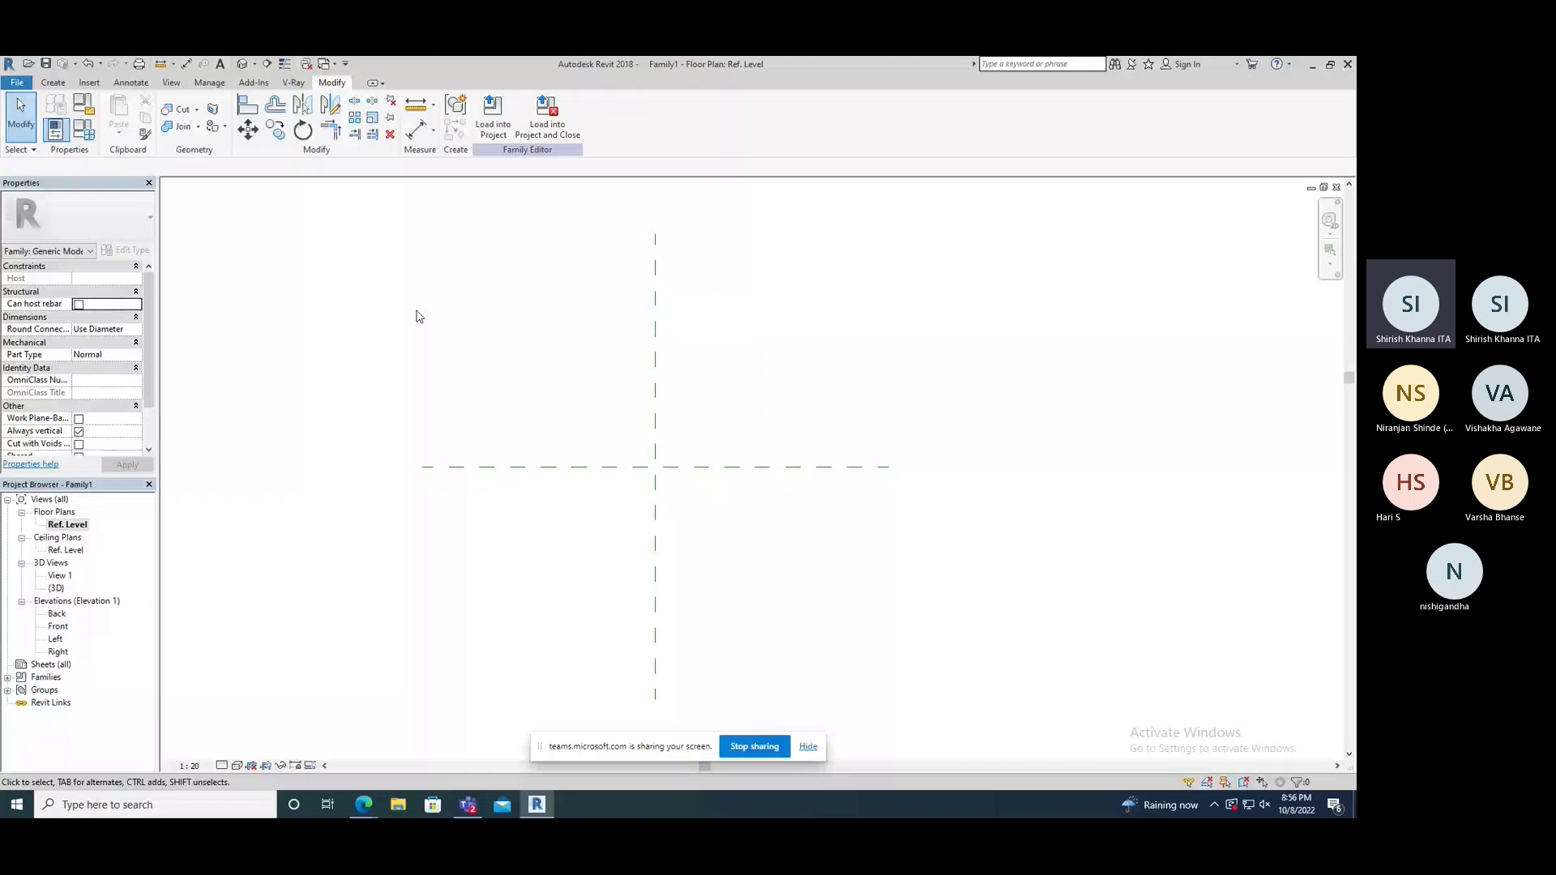
{"action": "left_click", "coordinate": [51, 85]}
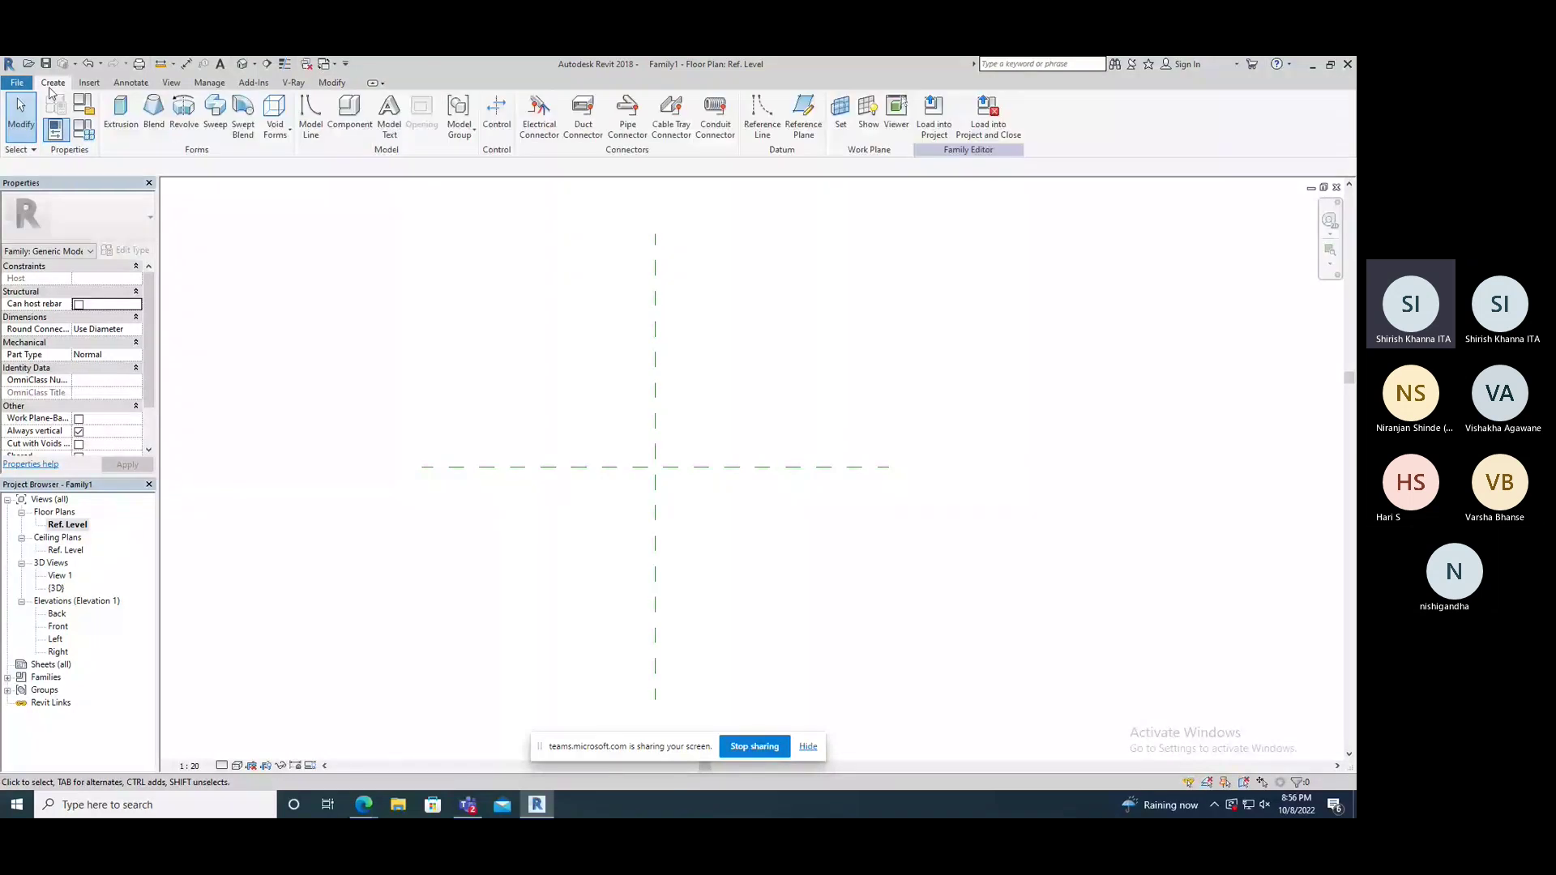
Step: Create a new solid extrusion and enter its depth value
{"action": "left_click", "coordinate": [120, 122]}
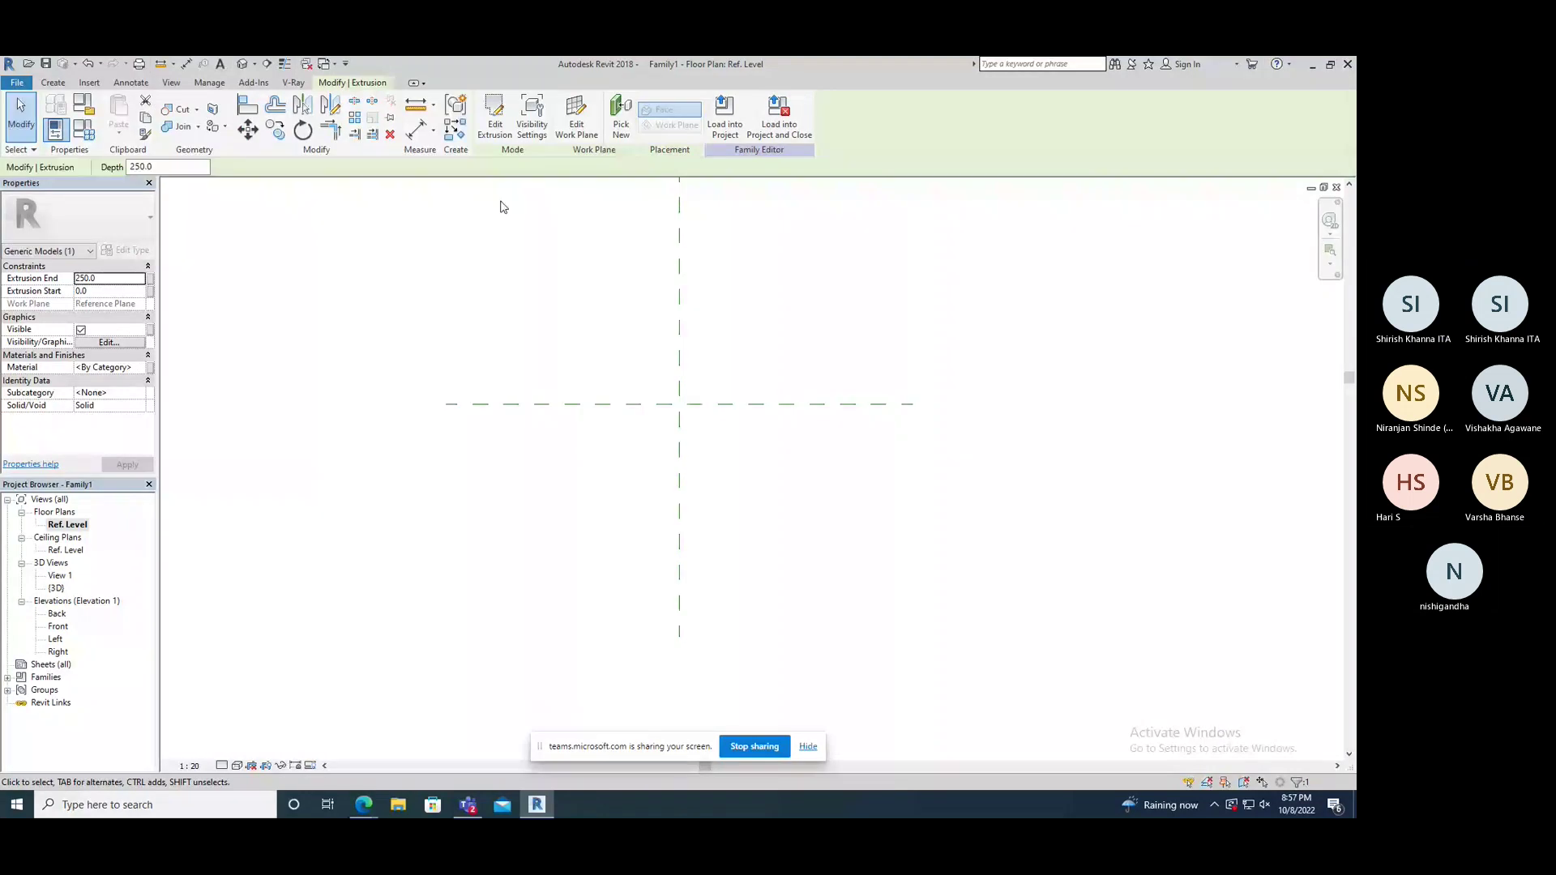
{"action": "left_click", "coordinate": [141, 166]}
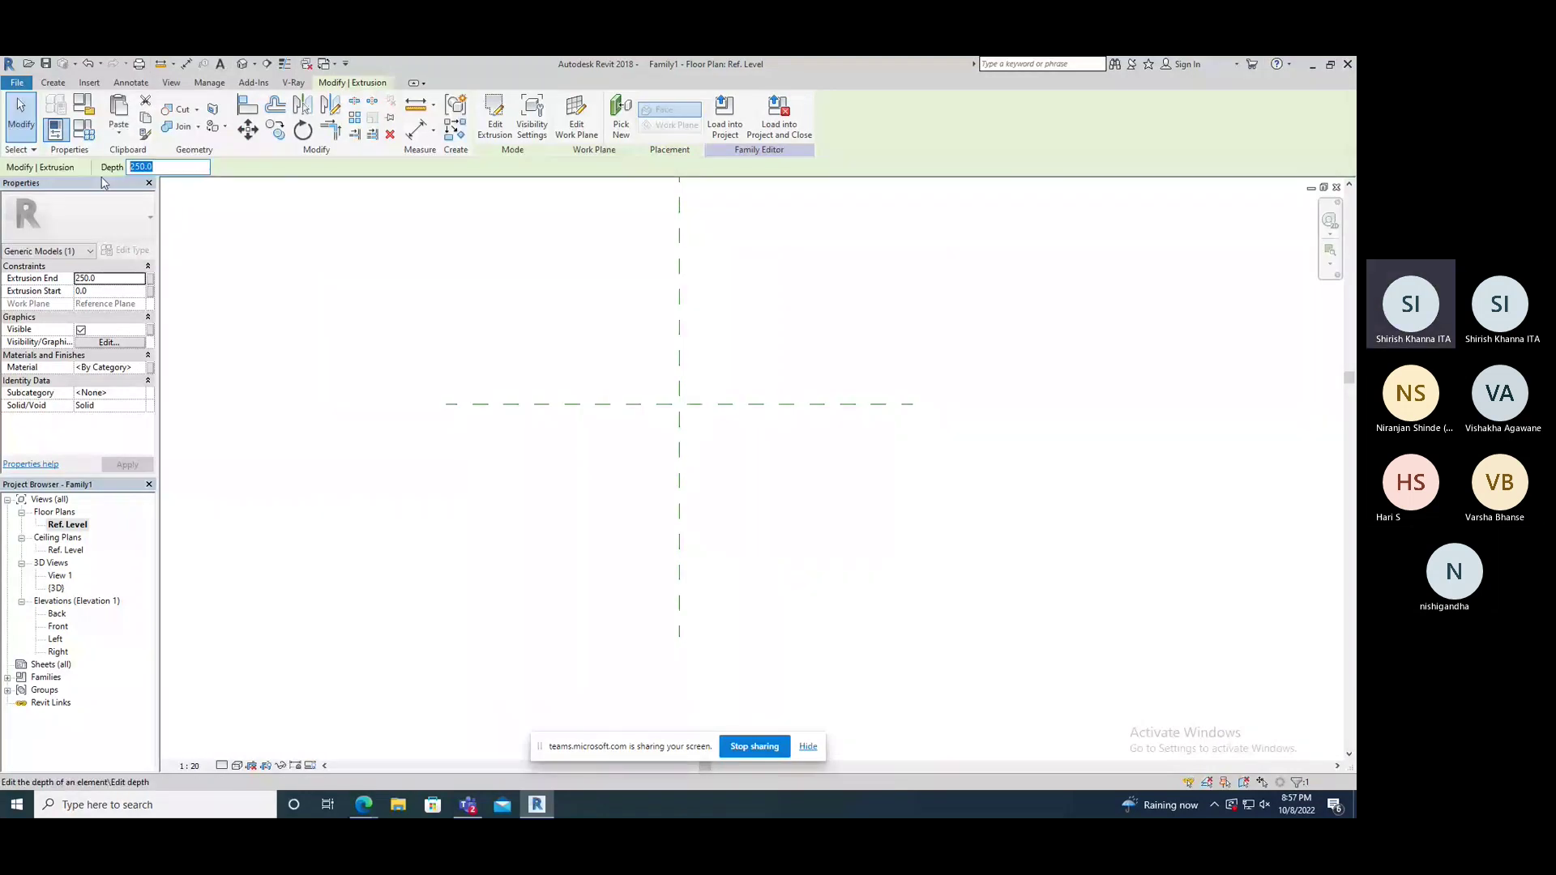
{"action": "type", "text": "1"}
{"action": "key", "text": "Escape"}
Step: Stretch the cylinder in 3D to an extrusion end of 3164.5
{"action": "left_click", "coordinate": [244, 68]}
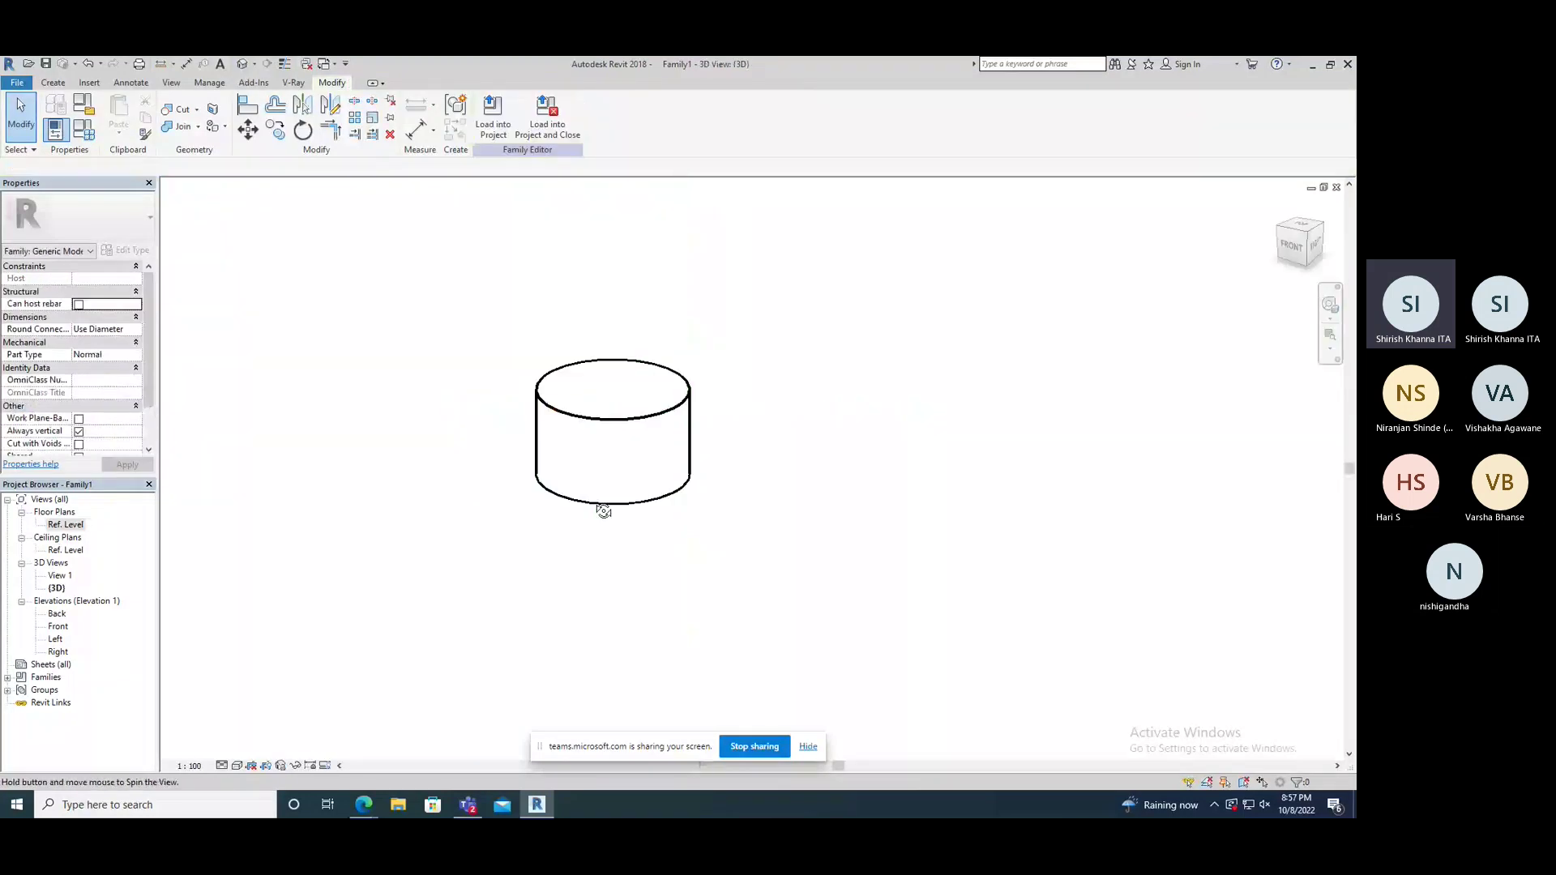
{"action": "left_click", "coordinate": [612, 427]}
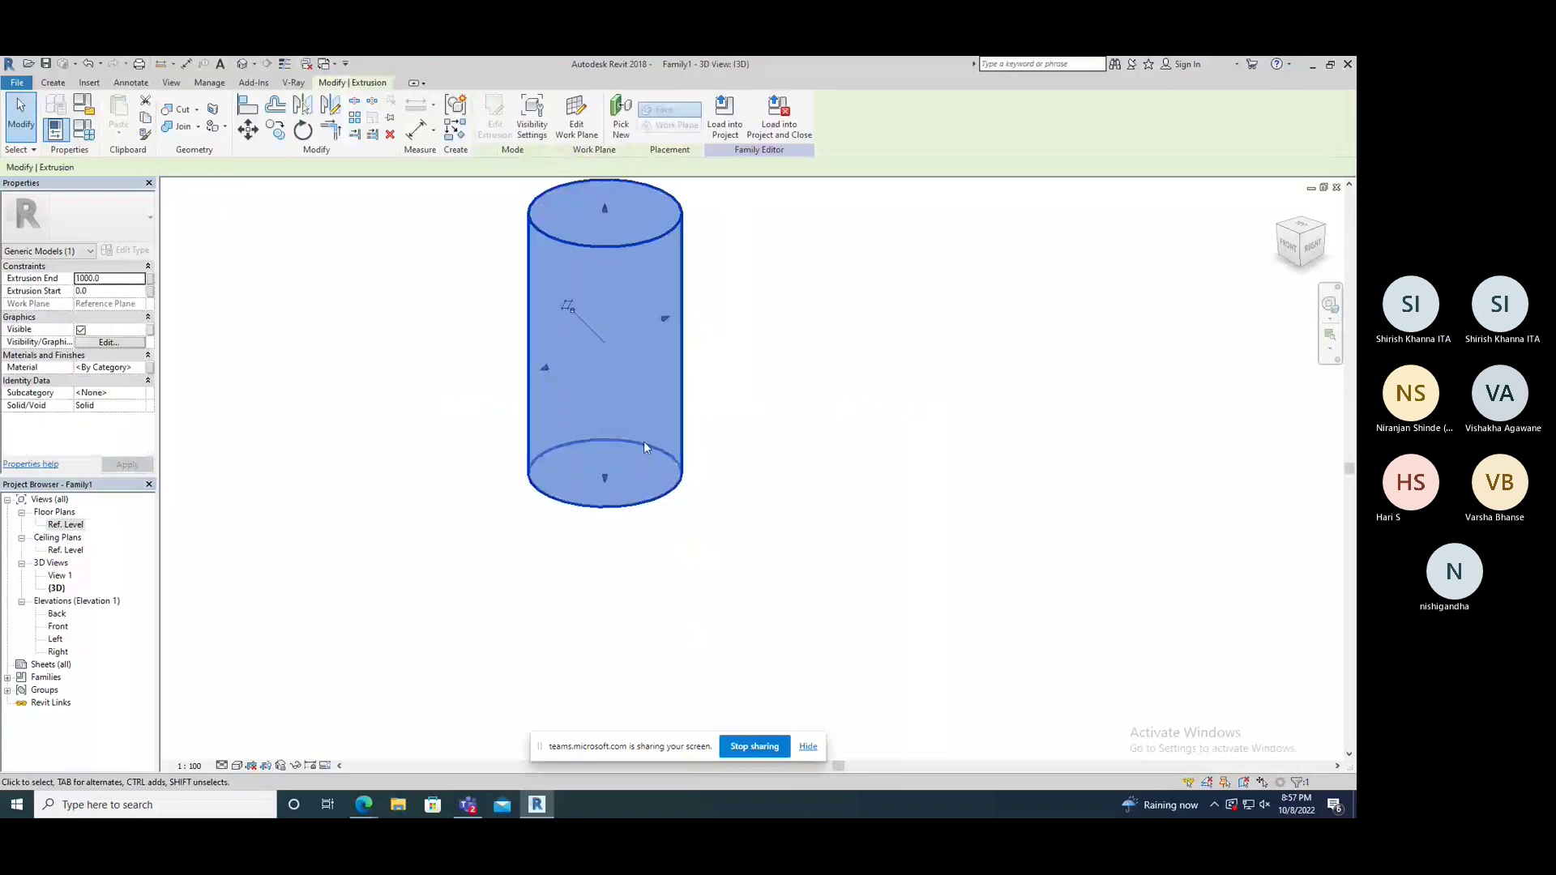
{"action": "scroll", "coordinate": [645, 454], "scroll_direction": "down", "scroll_amount": 2}
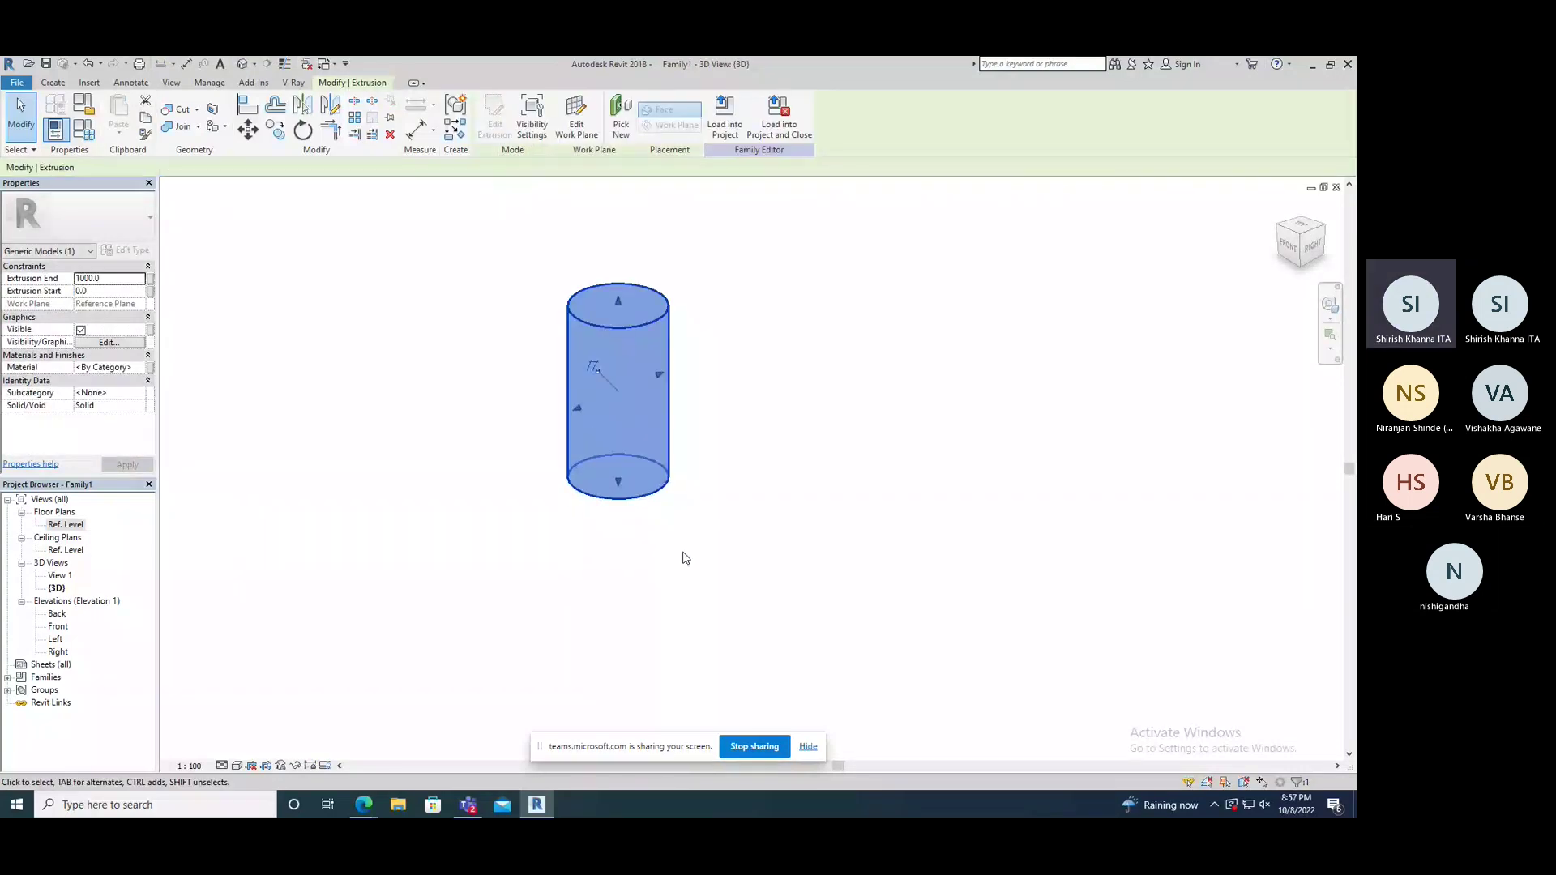
{"action": "scroll", "coordinate": [685, 557], "scroll_direction": "down", "scroll_amount": 2}
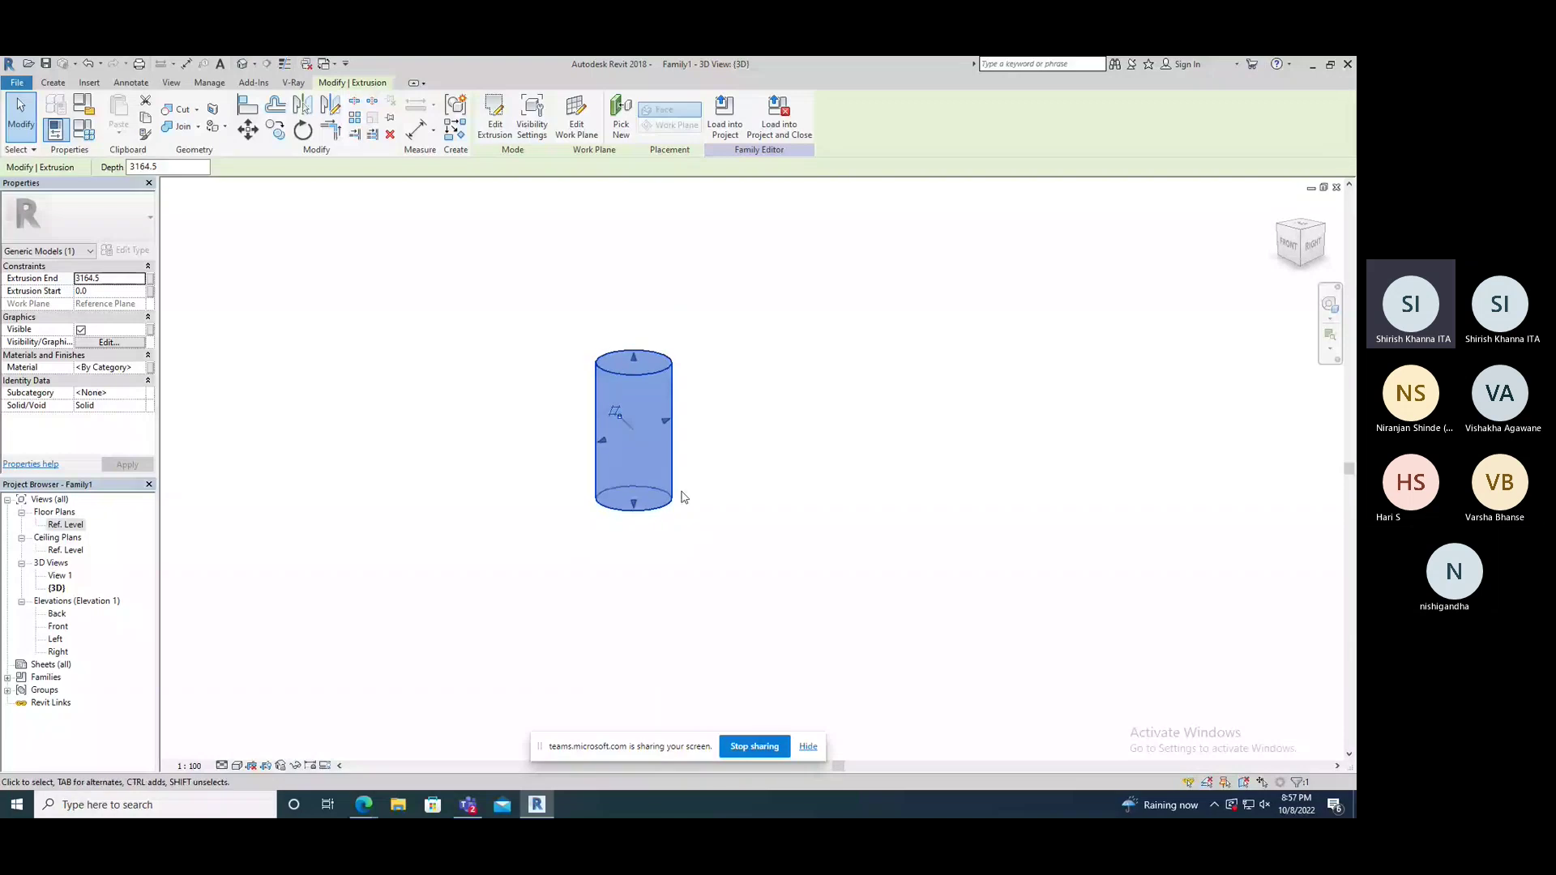
{"action": "middle_click_drag", "start_coordinate": [684, 497], "coordinate": [727, 389], "text": "shift"}
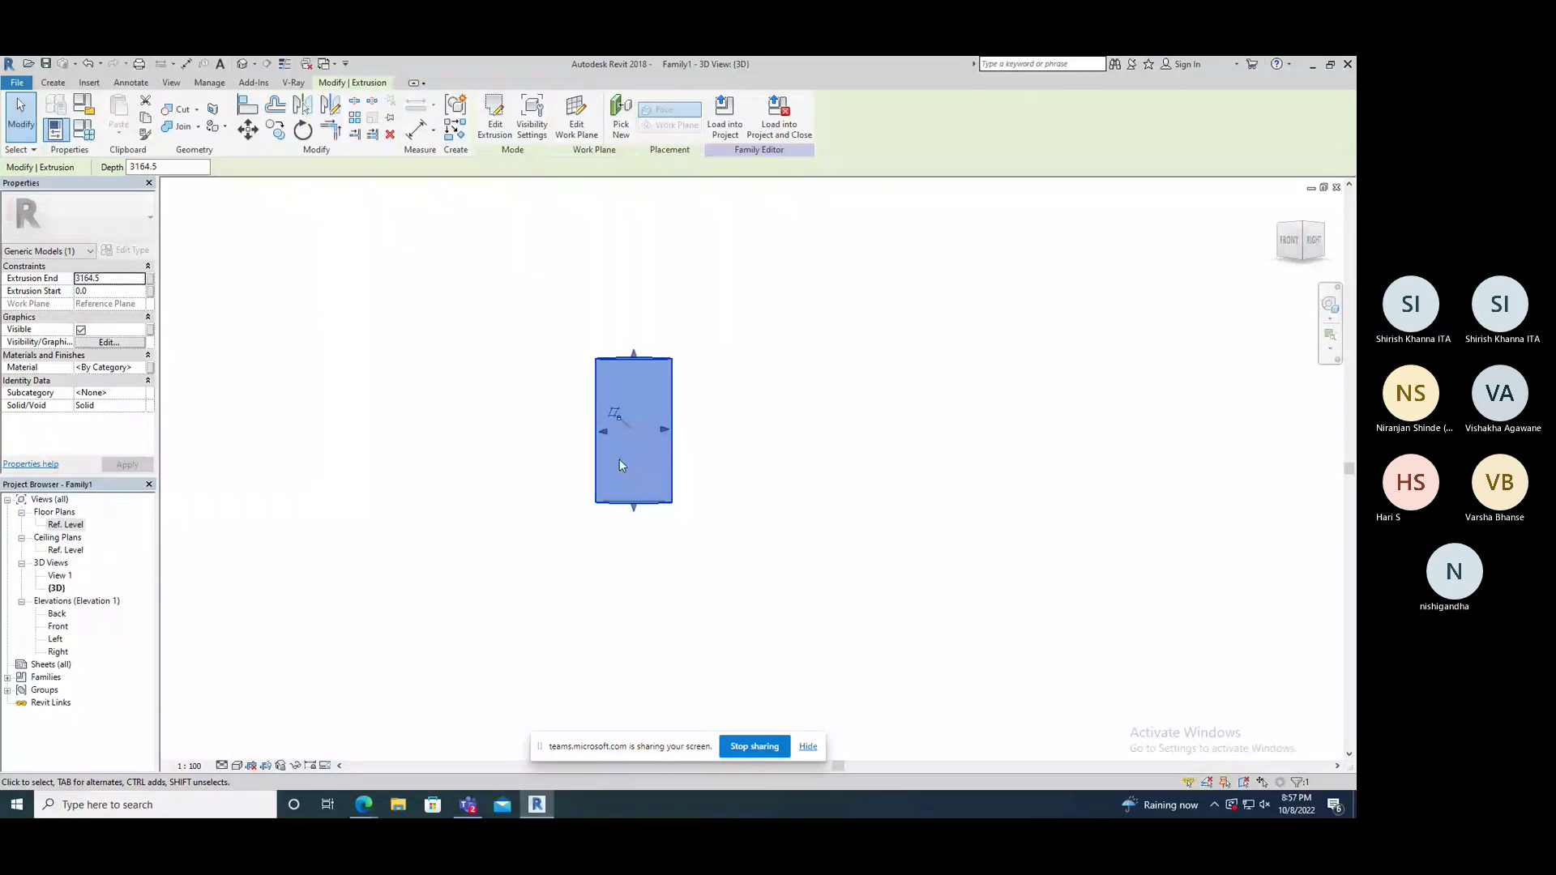
{"action": "middle_click_drag", "start_coordinate": [619, 458], "coordinate": [667, 373], "text": "shift"}
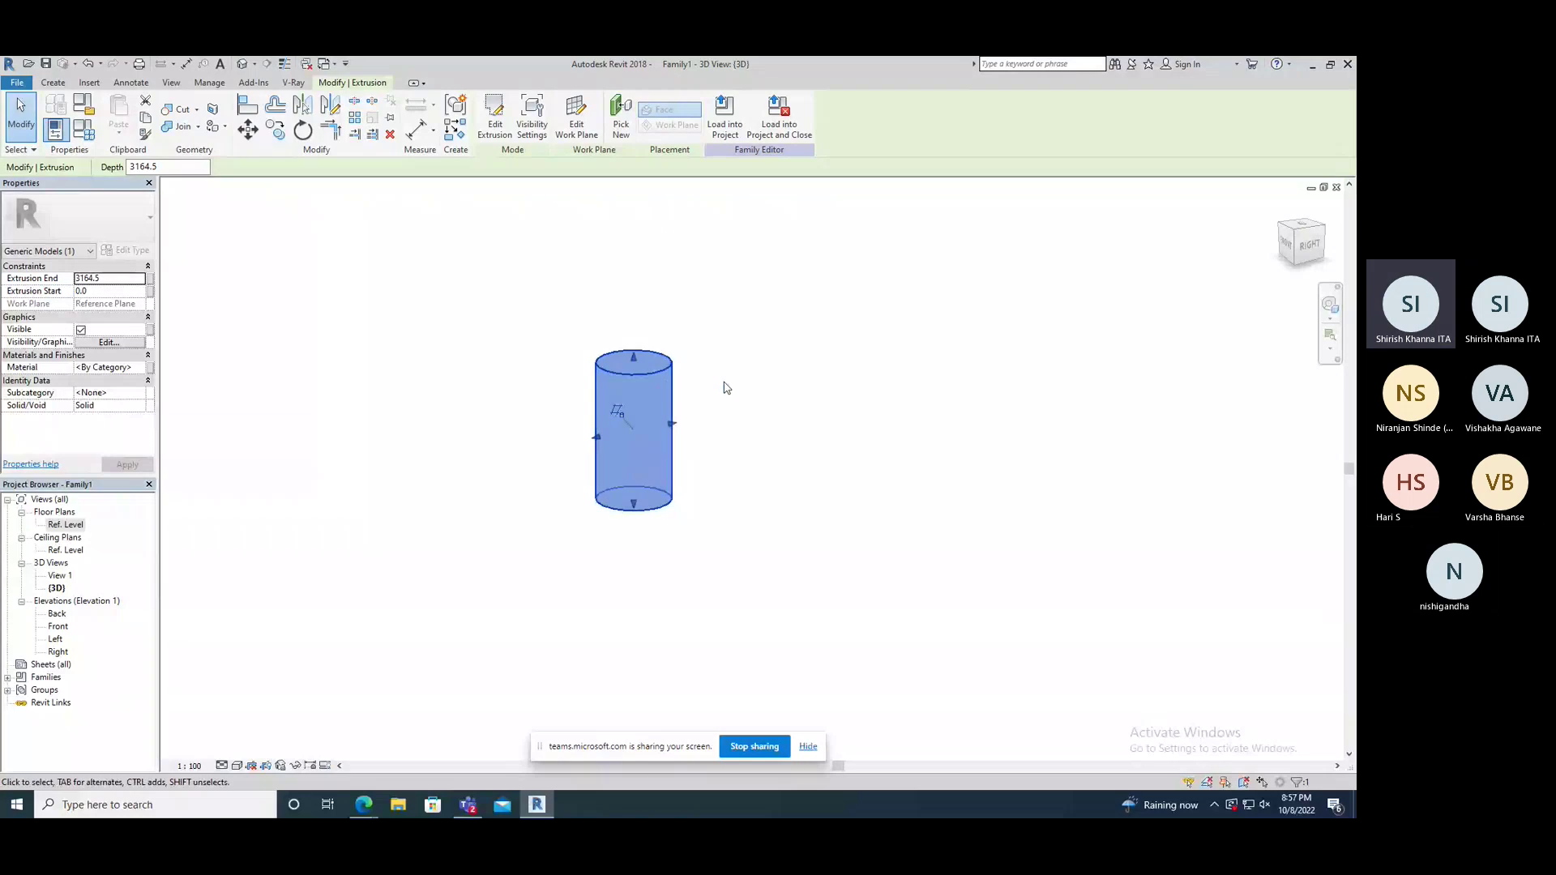
{"action": "key", "text": "Escape"}
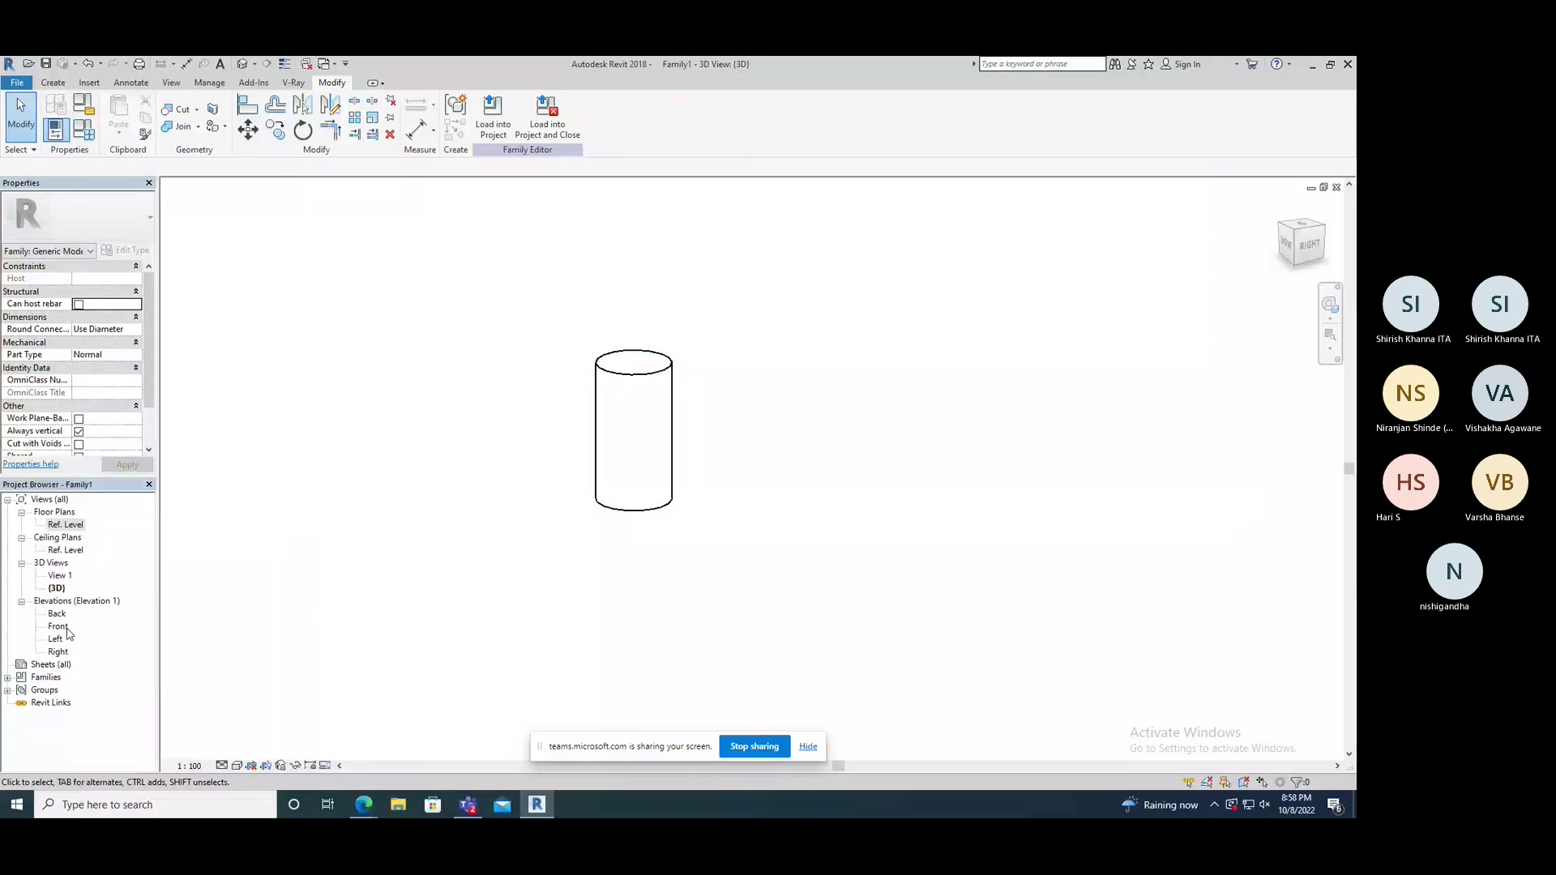
Step: Set a new work plane by picking a plane on the model
{"action": "scroll", "coordinate": [600, 422], "scroll_direction": "up", "scroll_amount": 2}
{"action": "scroll", "coordinate": [565, 445], "scroll_direction": "up", "scroll_amount": 2}
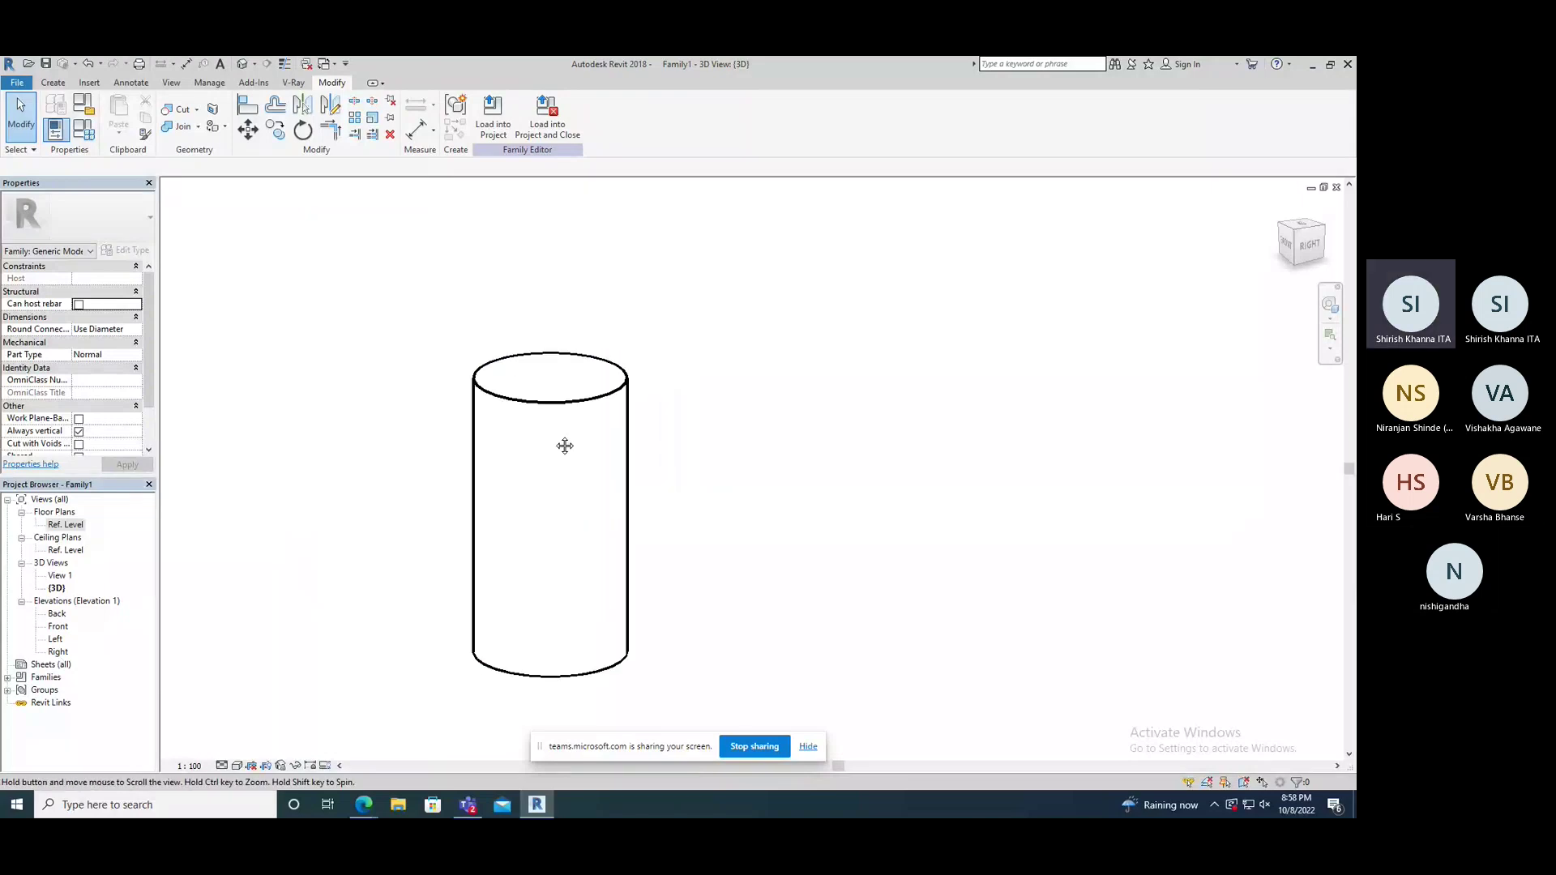
{"action": "middle_click_drag", "start_coordinate": [565, 446], "coordinate": [598, 413]}
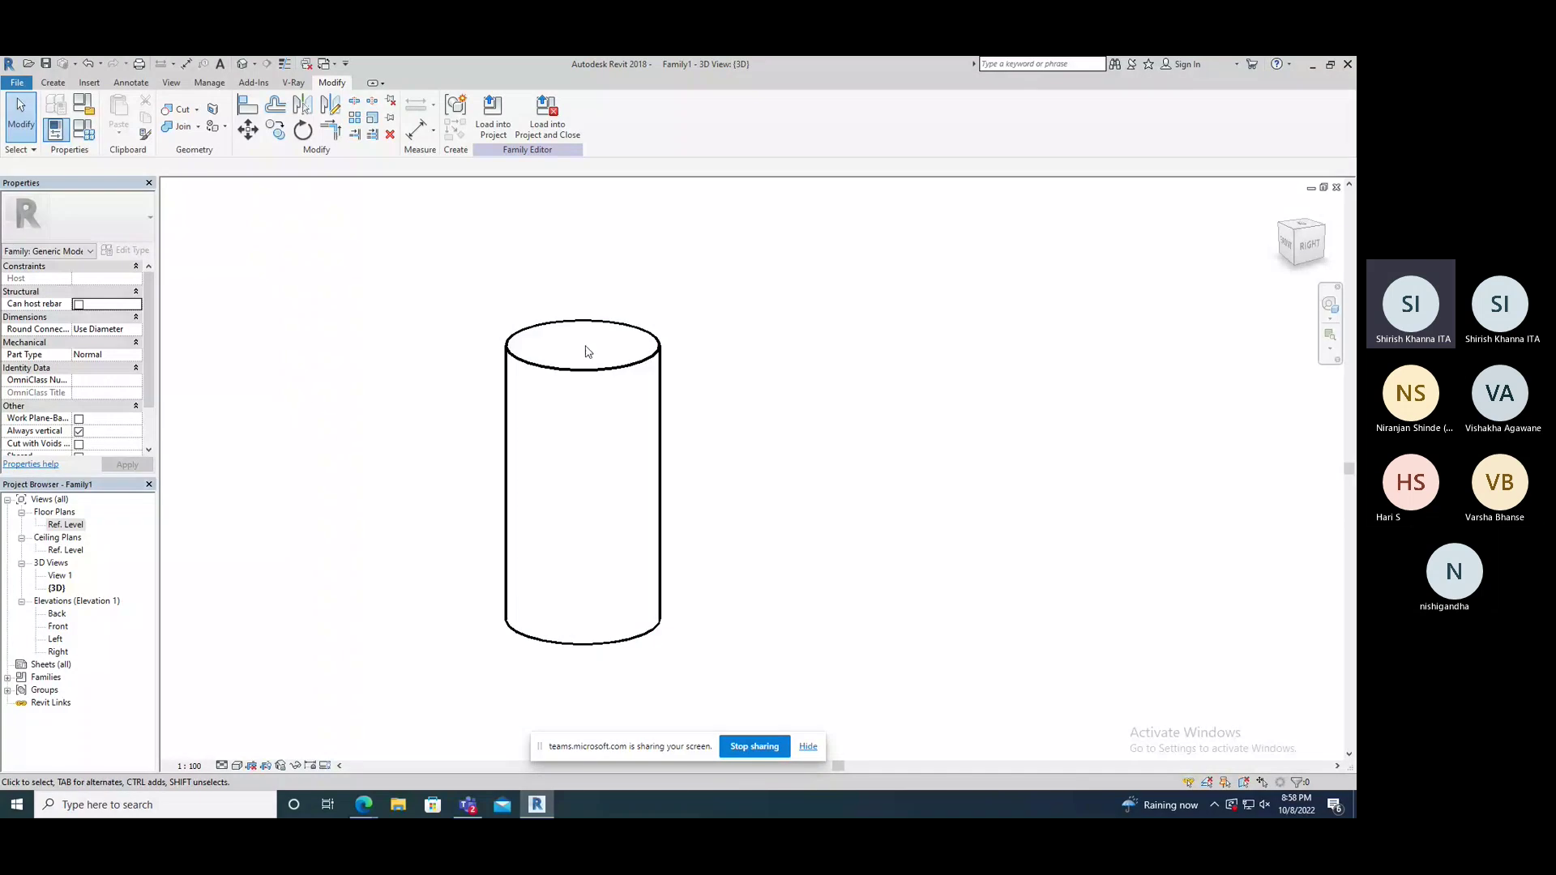
{"action": "left_click", "coordinate": [54, 83]}
{"action": "left_click", "coordinate": [840, 114]}
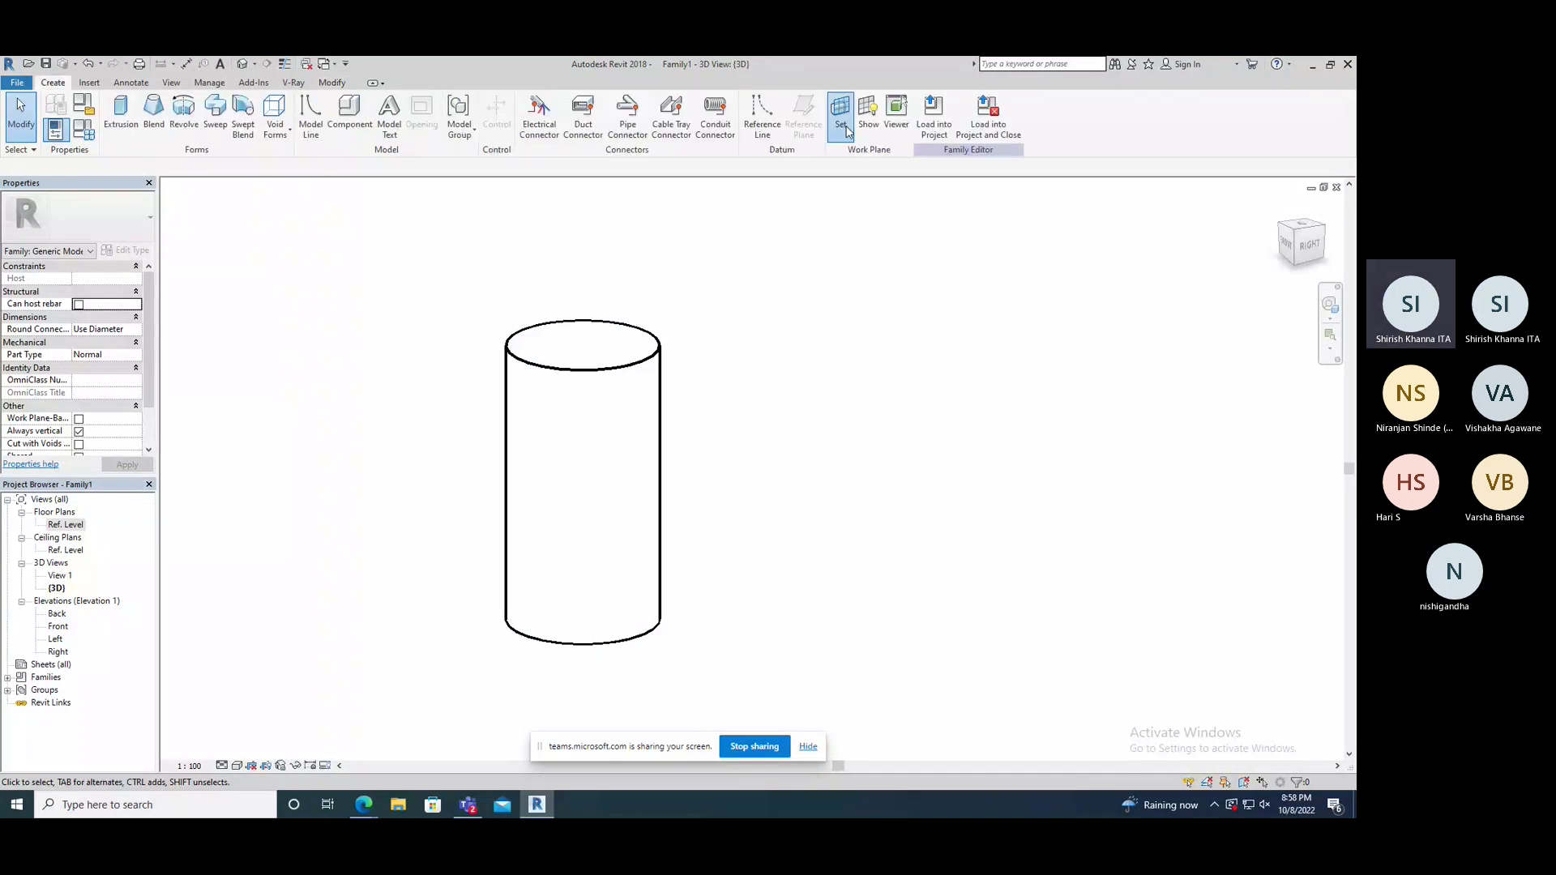
{"action": "left_click", "coordinate": [390, 260]}
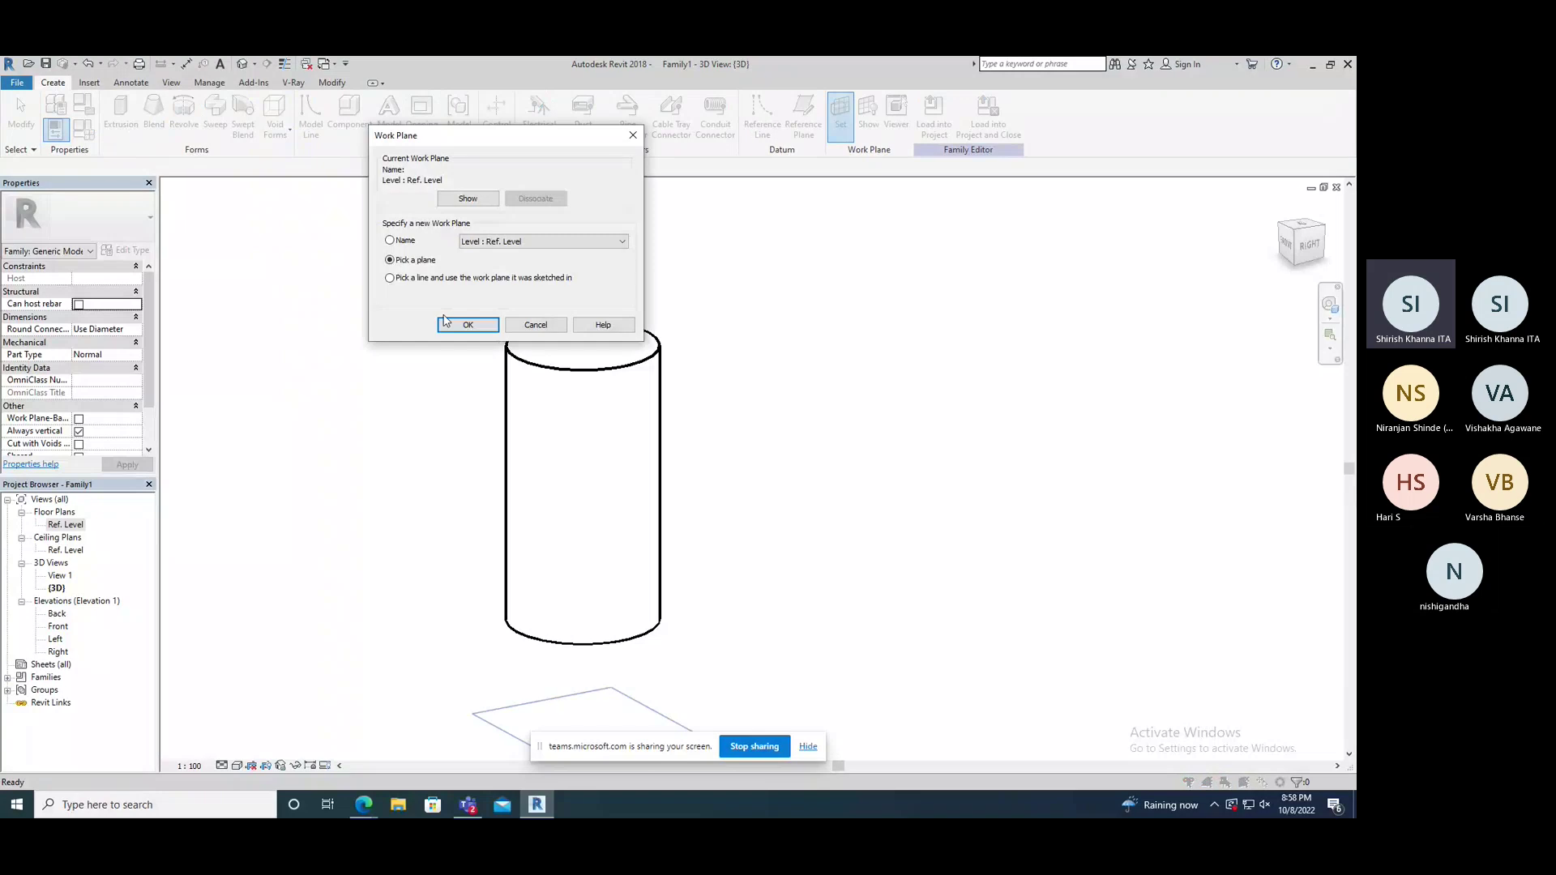
{"action": "left_click", "coordinate": [466, 324]}
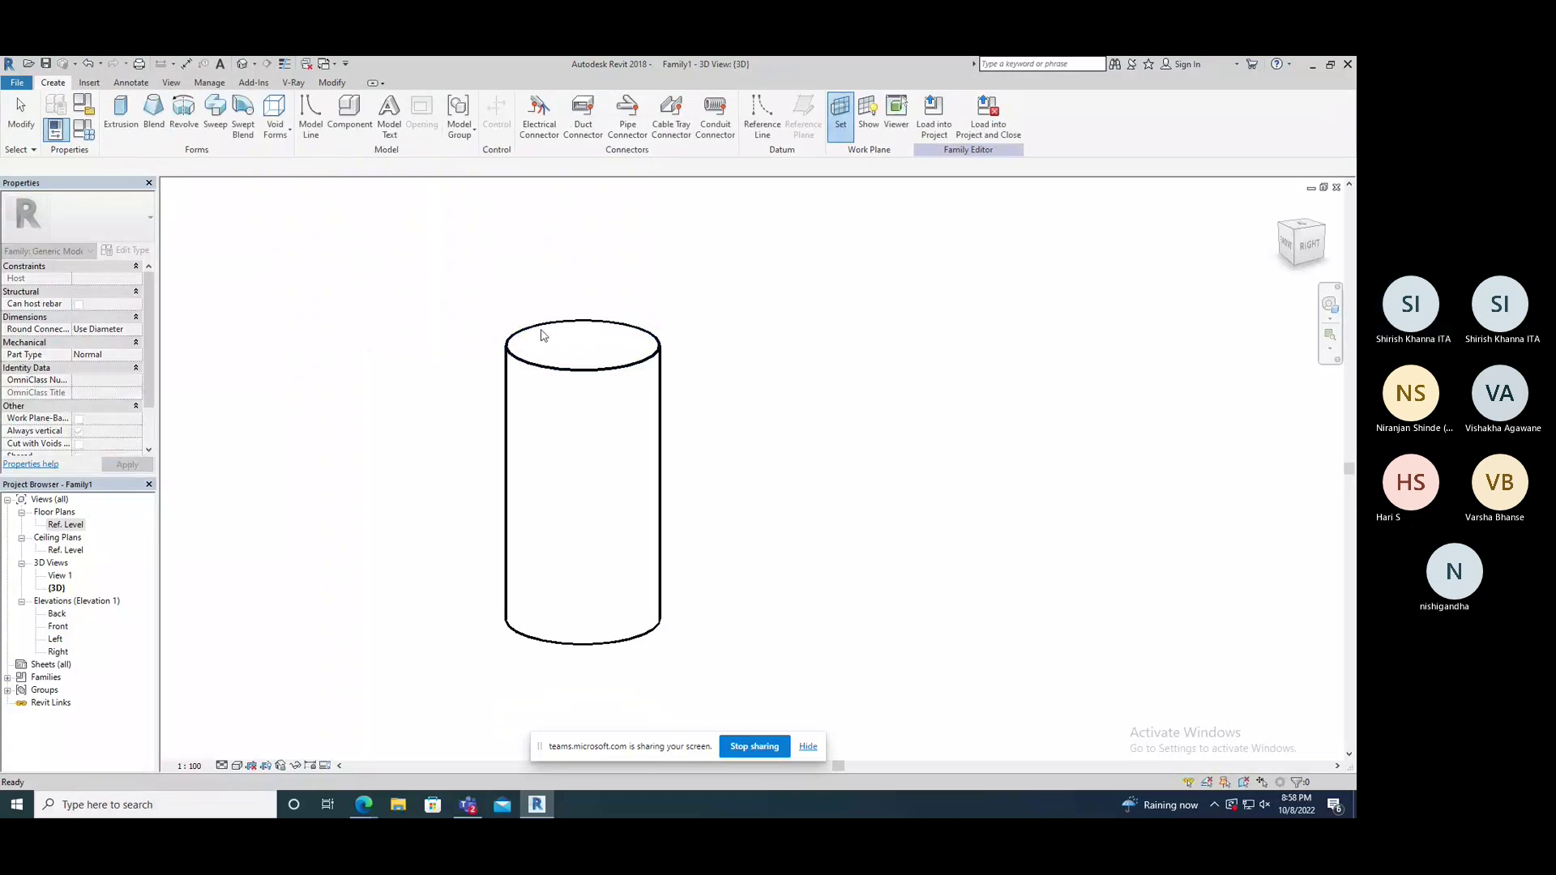
{"action": "left_click", "coordinate": [543, 336]}
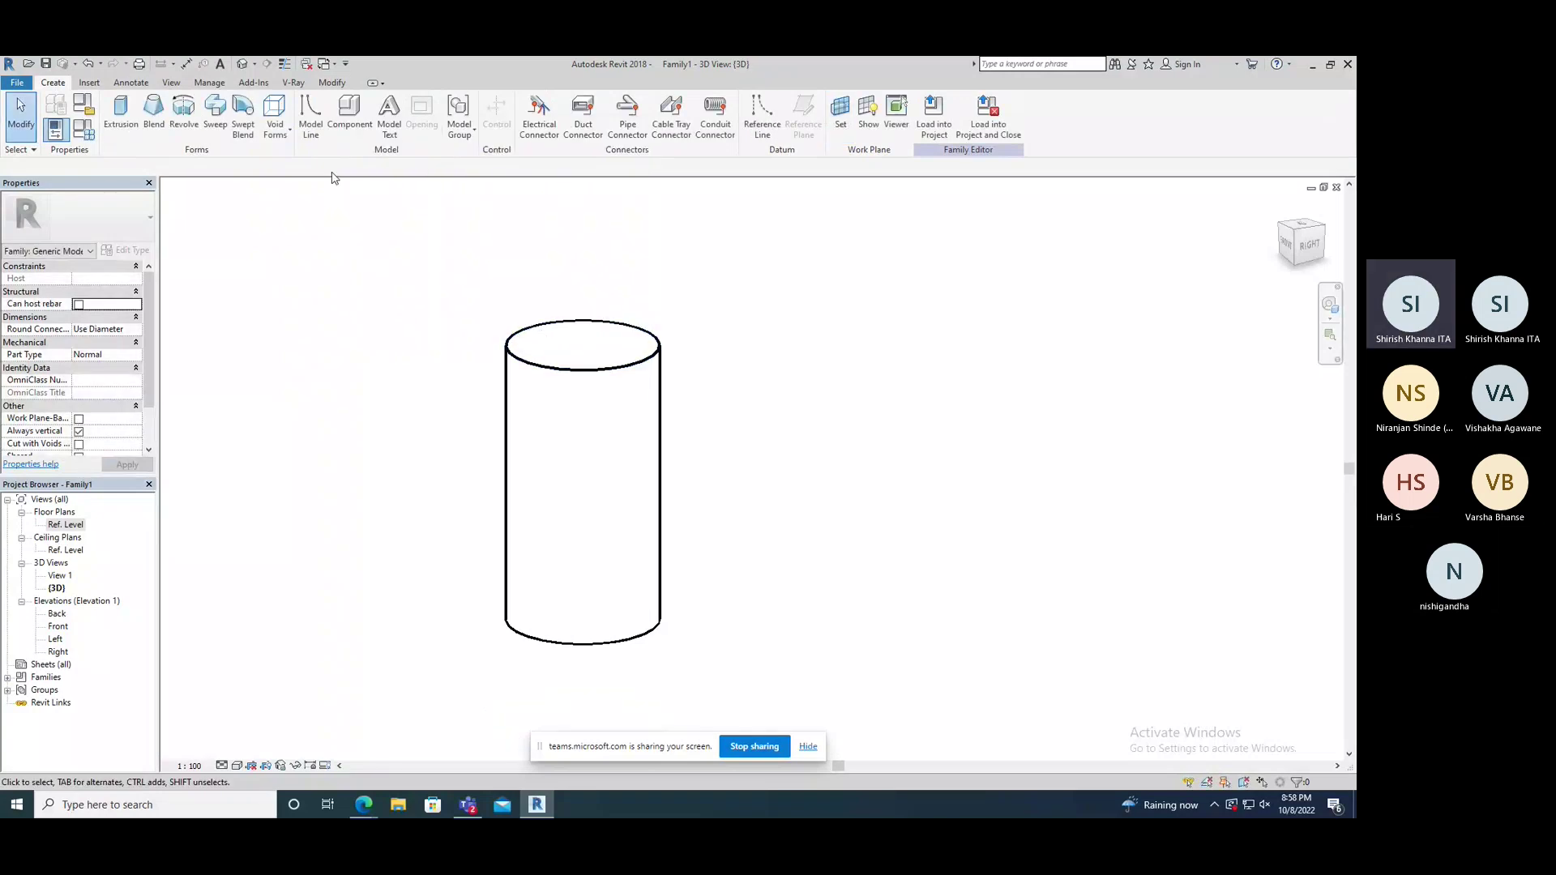
Step: Extrude a 250-deep circle centred on the reference-plane intersection in Ref. Level
{"action": "left_click", "coordinate": [119, 128]}
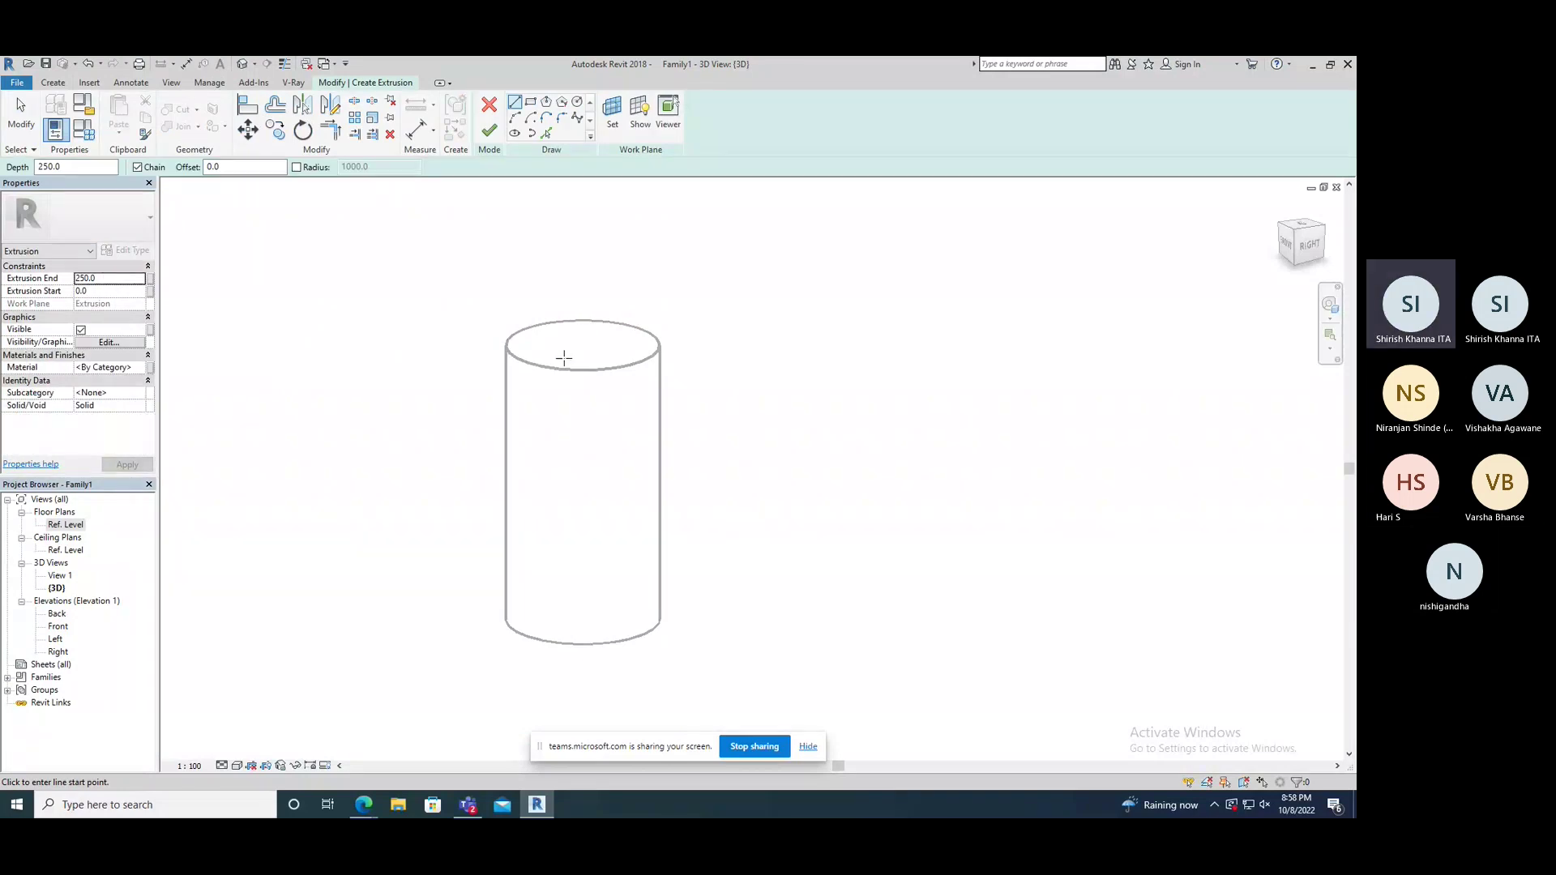
{"action": "double_click", "coordinate": [67, 525]}
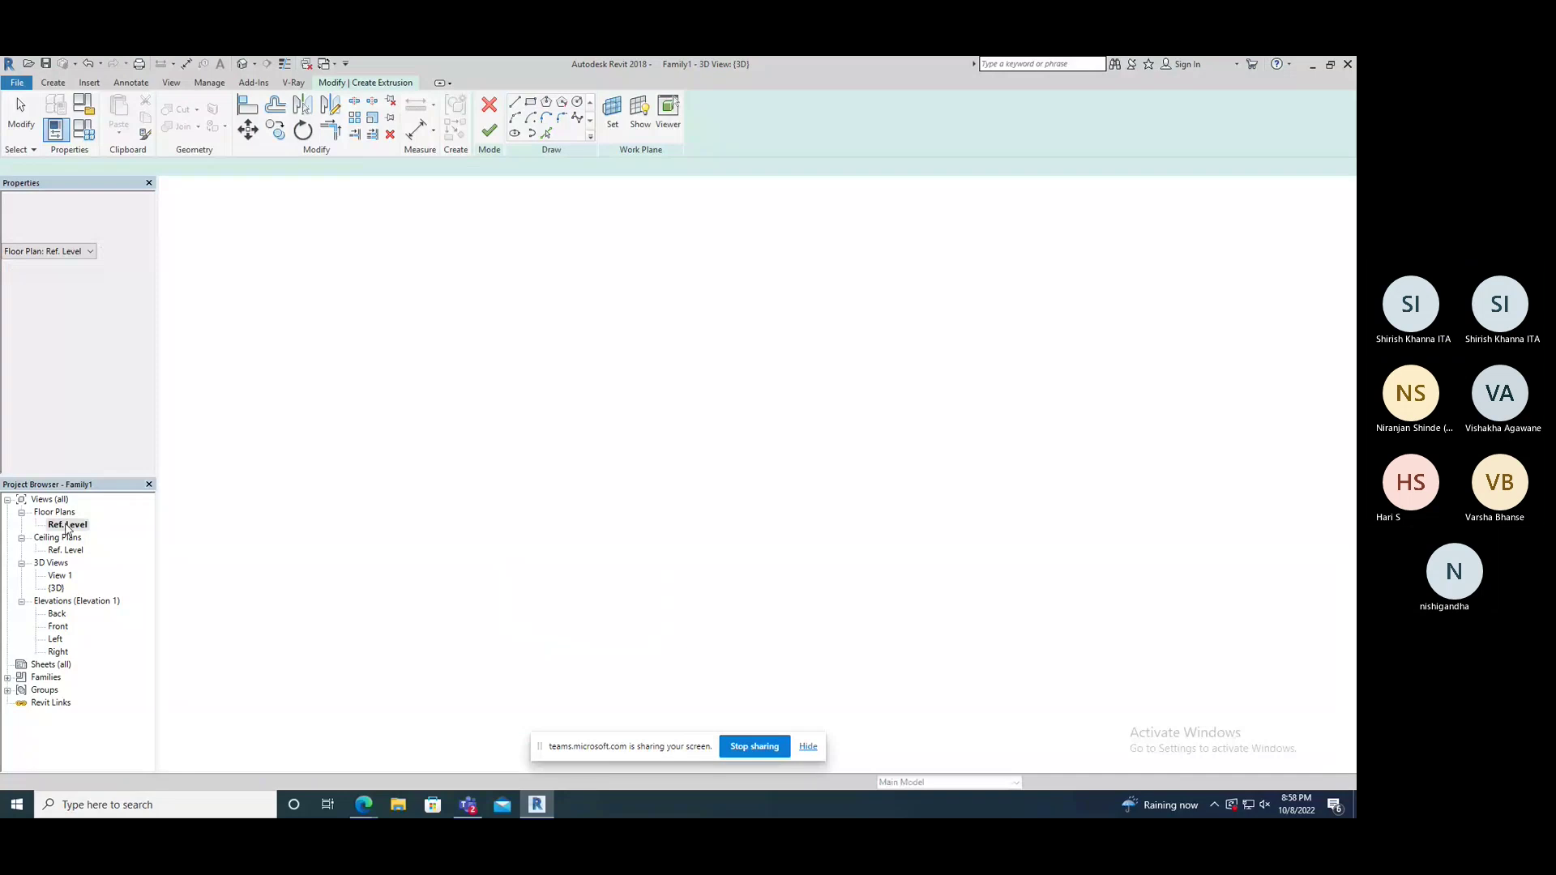
{"action": "left_click", "coordinate": [577, 101]}
{"action": "left_click", "coordinate": [623, 471]}
{"action": "left_click", "coordinate": [760, 335]}
{"action": "left_click", "coordinate": [489, 129]}
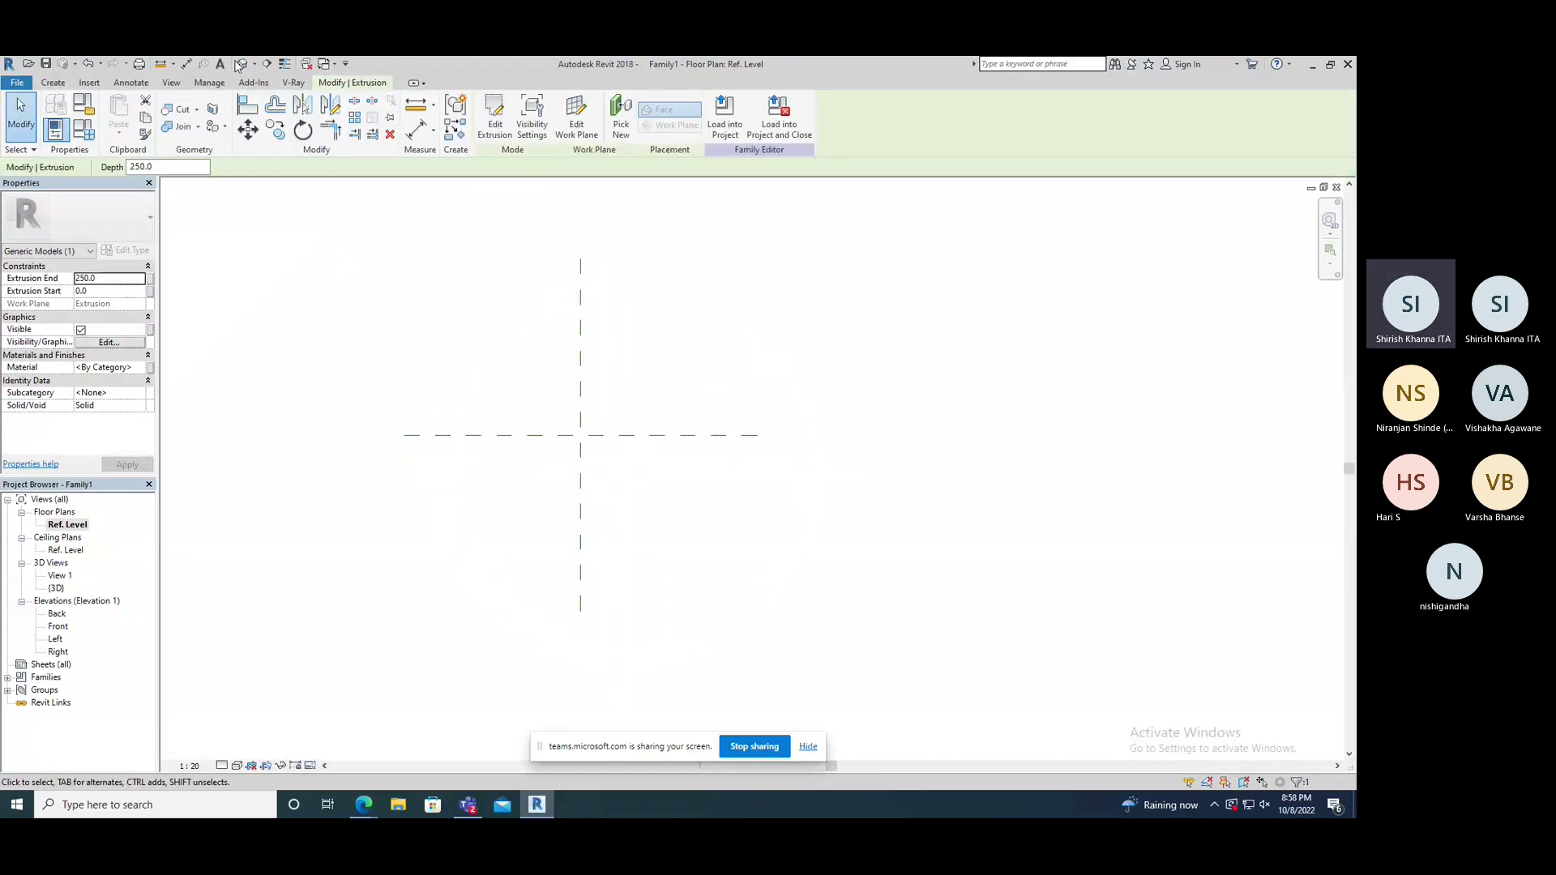
Step: Orbit the 3D view to inspect the disc capping the cylinder
{"action": "left_click", "coordinate": [240, 64]}
{"action": "middle_click_drag", "start_coordinate": [518, 392], "coordinate": [448, 368], "text": "shift"}
{"action": "middle_click_drag", "start_coordinate": [437, 431], "coordinate": [585, 403], "text": "shift"}
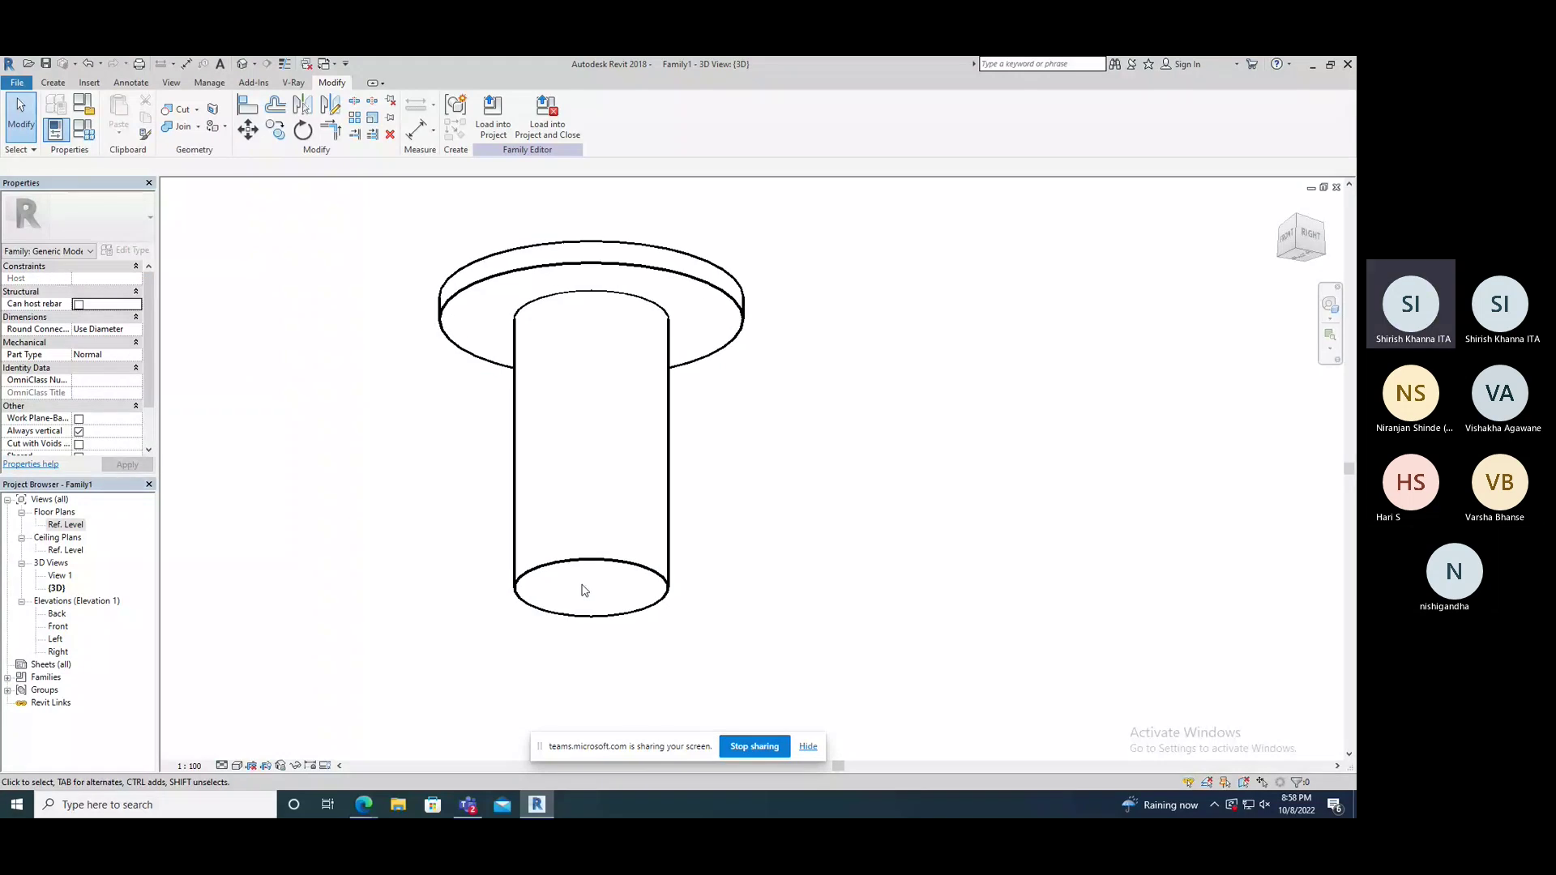
{"action": "scroll", "coordinate": [597, 522], "scroll_direction": "up", "scroll_amount": 2}
{"action": "scroll", "coordinate": [597, 520], "scroll_direction": "down", "scroll_amount": 3}
Step: Delete the cylinder and its flange disc, leaving the 3D view empty
{"action": "middle_click_drag", "start_coordinate": [597, 507], "coordinate": [618, 642], "text": "shift"}
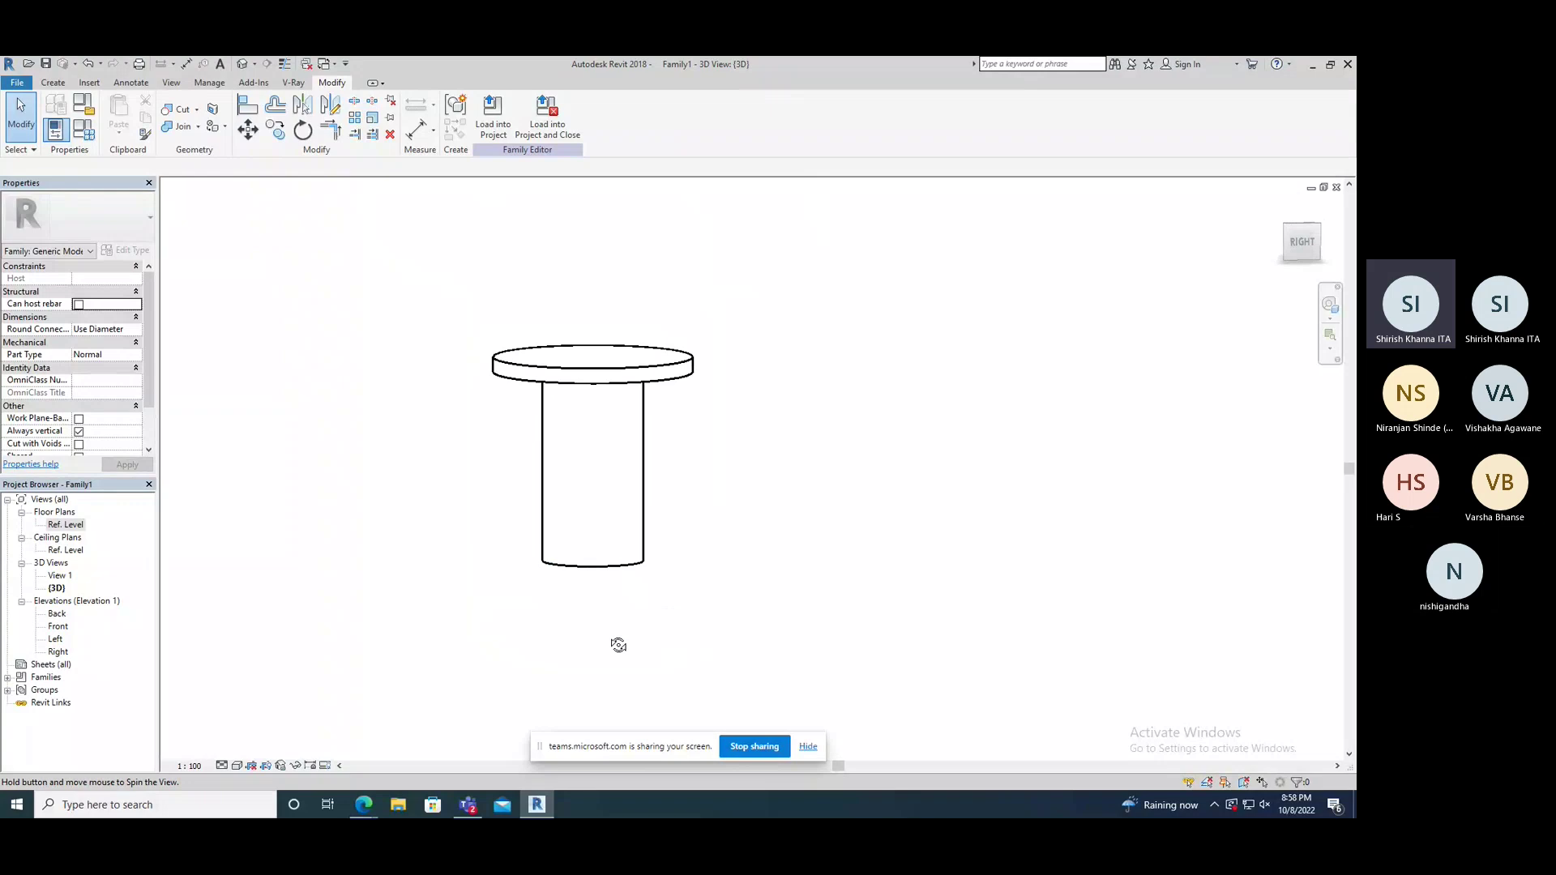
{"action": "left_click_drag", "start_coordinate": [749, 265], "coordinate": [387, 637]}
{"action": "key", "text": "Delete"}
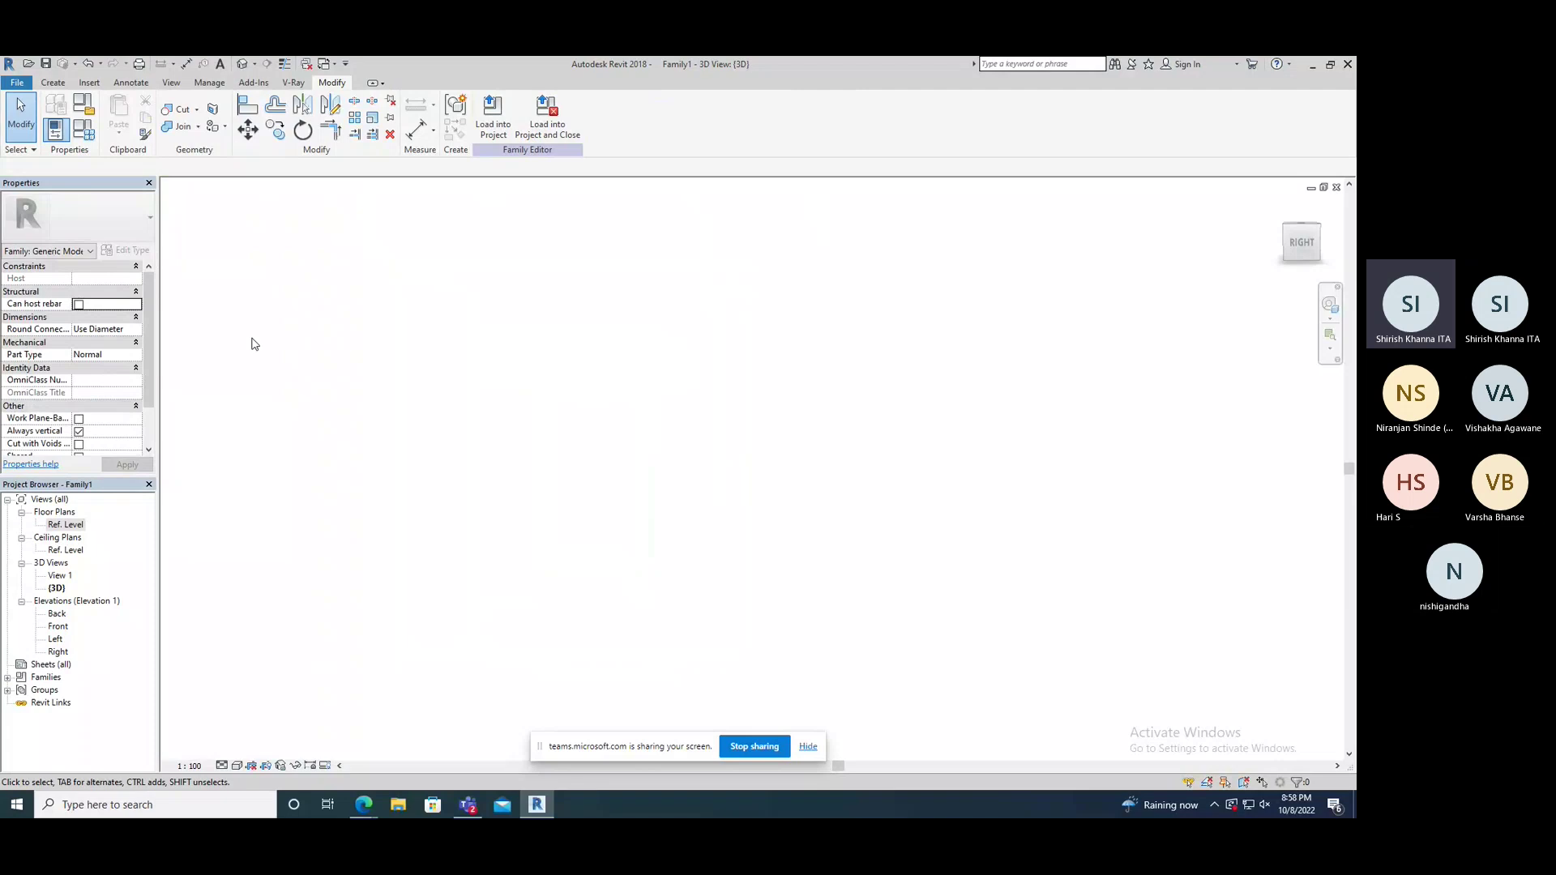
{"action": "left_click", "coordinate": [52, 82]}
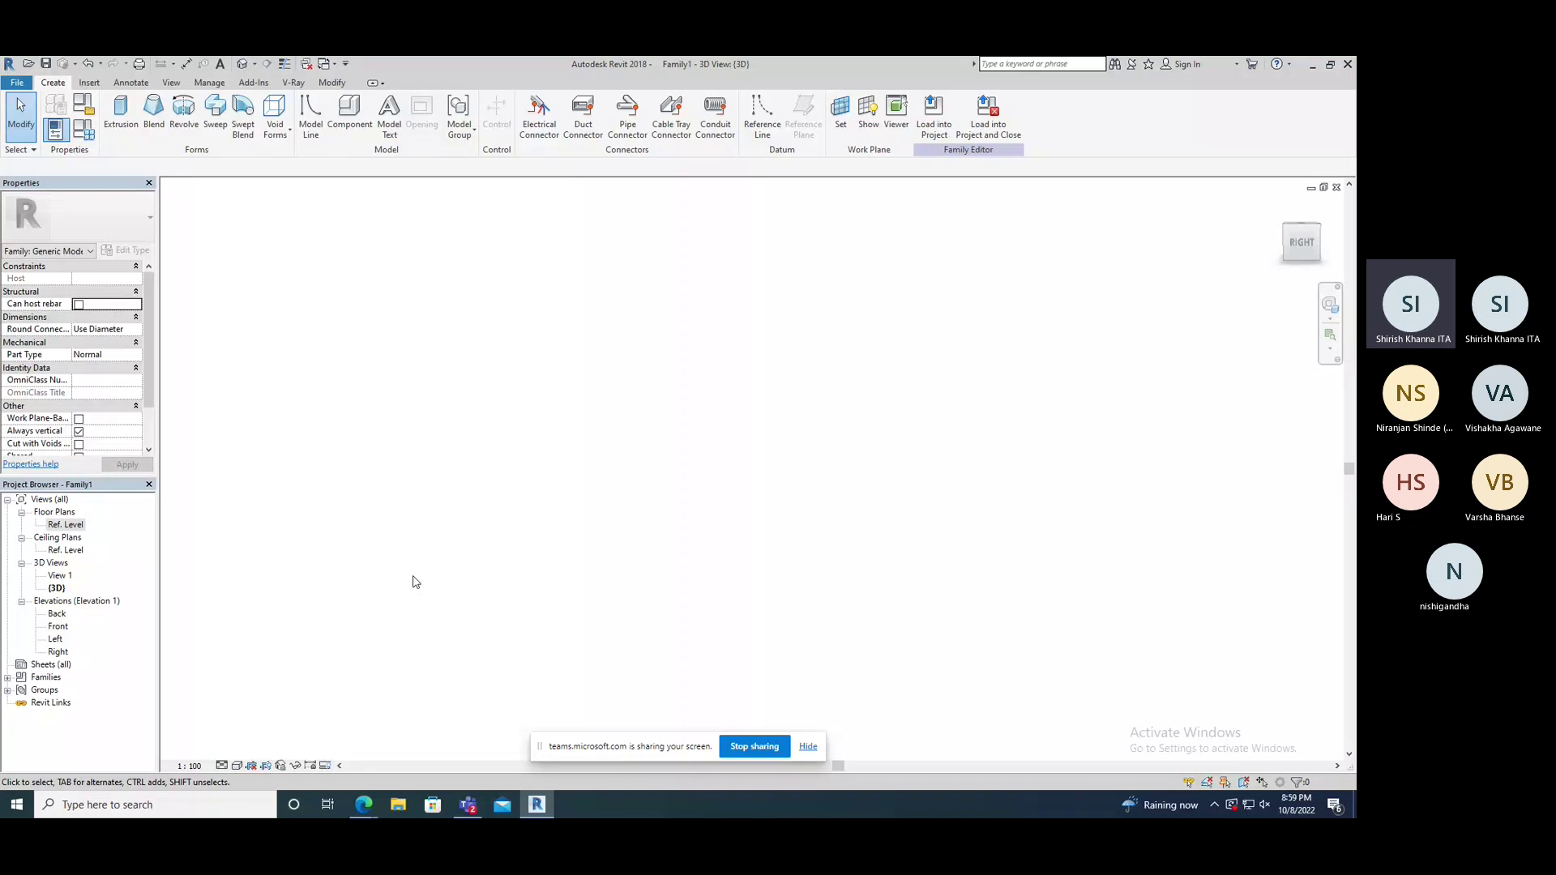
Step: Open the Windows search from the taskbar
{"action": "left_click", "coordinate": [143, 808]}
Step: Search for Paint (typed as 'PINT') and launch it to a blank canvas
{"action": "type", "text": "P"}
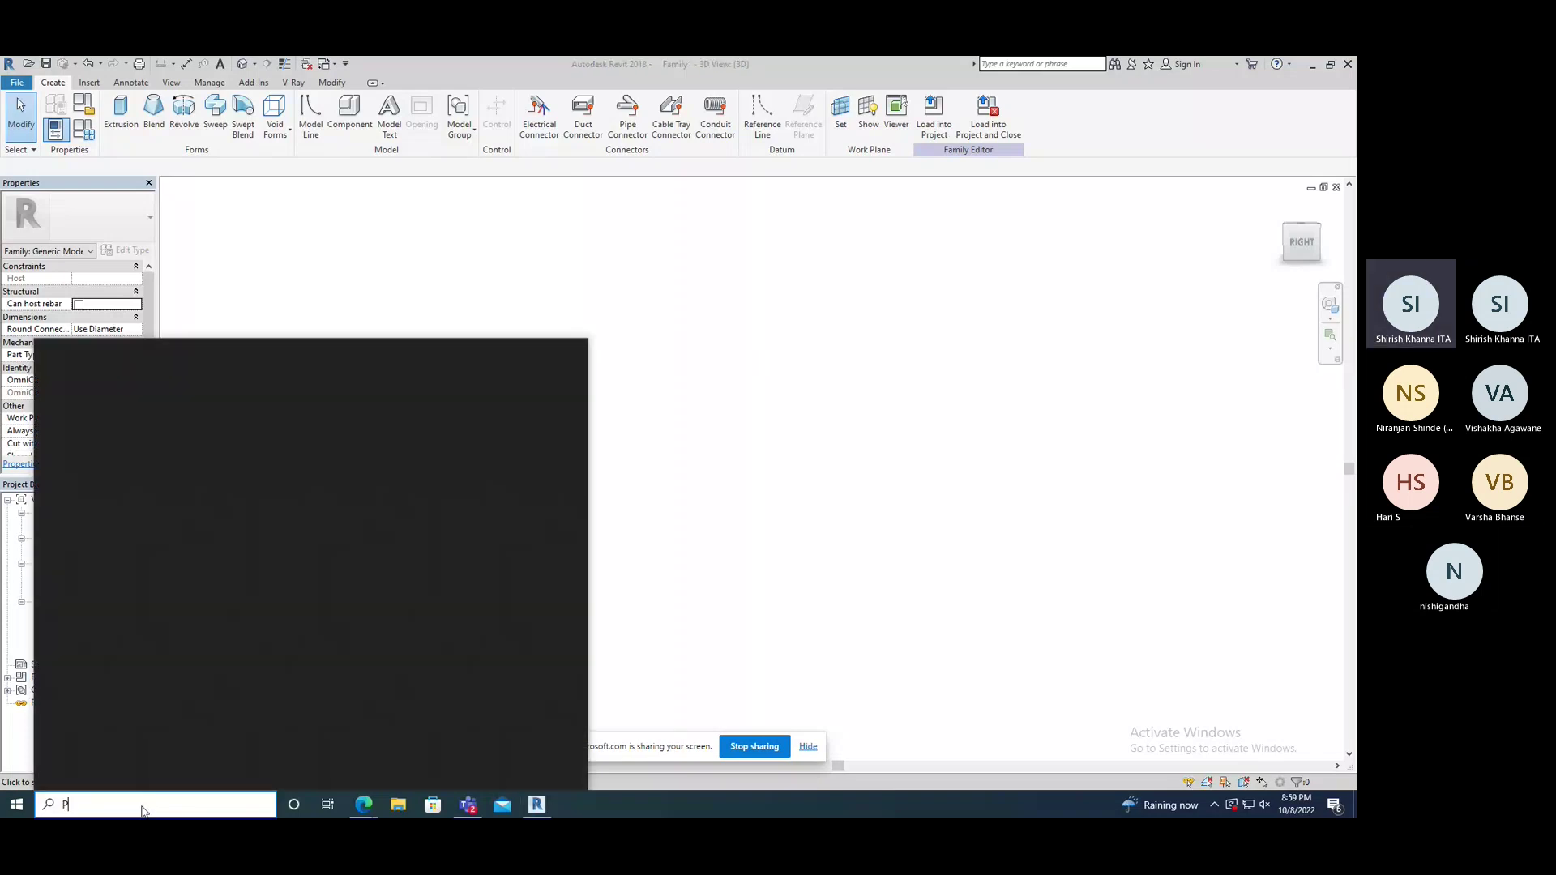
{"action": "type", "text": "INT"}
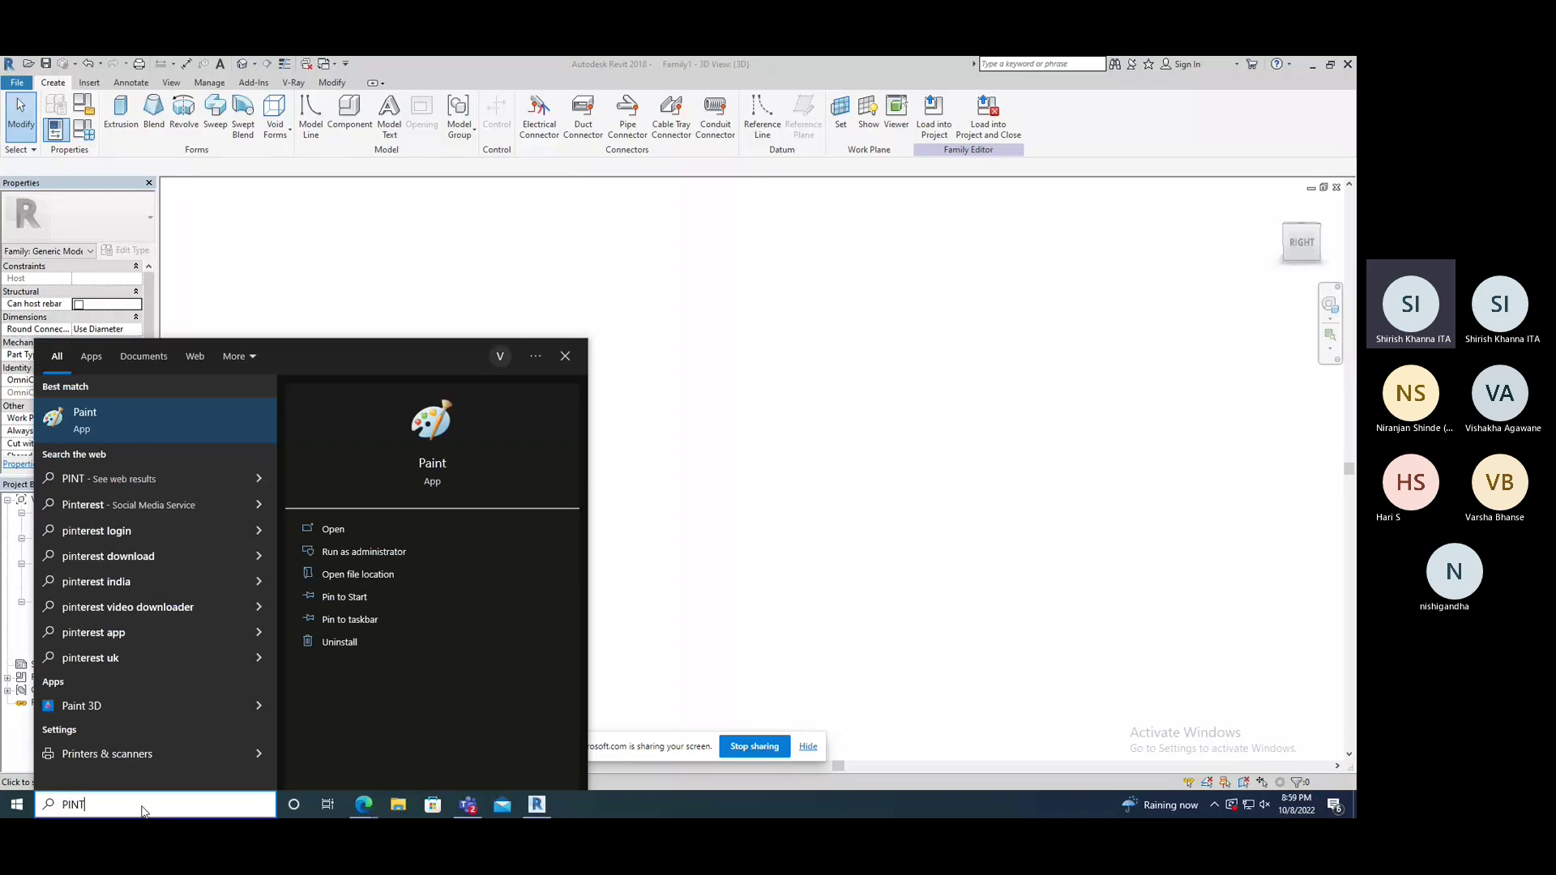
{"action": "left_click", "coordinate": [196, 431]}
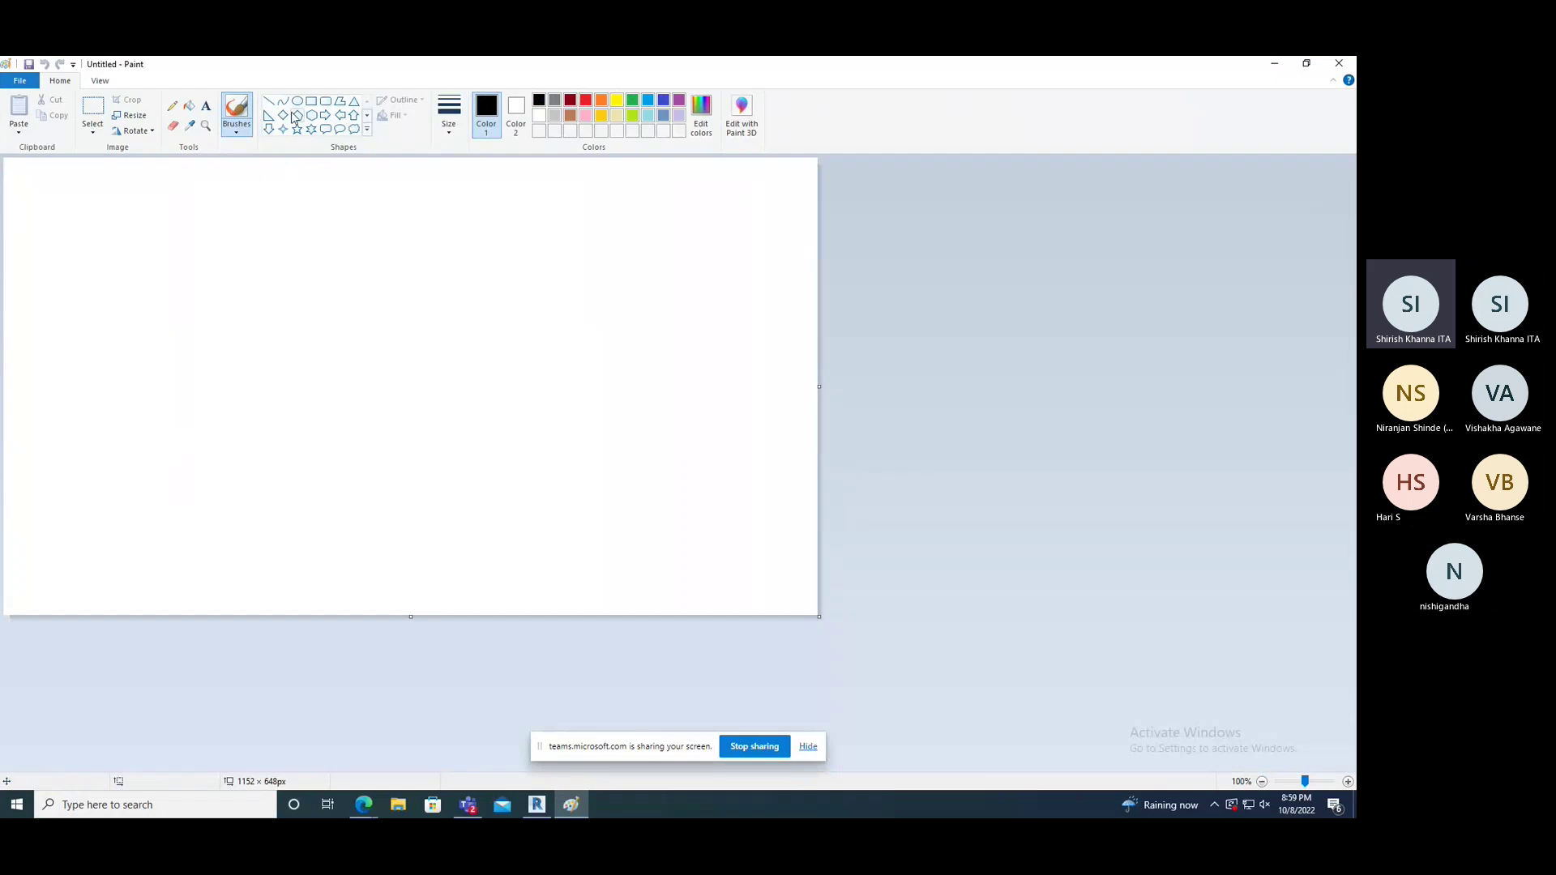
Step: Draw three rectangles, a wide top bar, tall middle web and wide bottom bar, forming an I-shape
{"action": "left_click", "coordinate": [268, 100]}
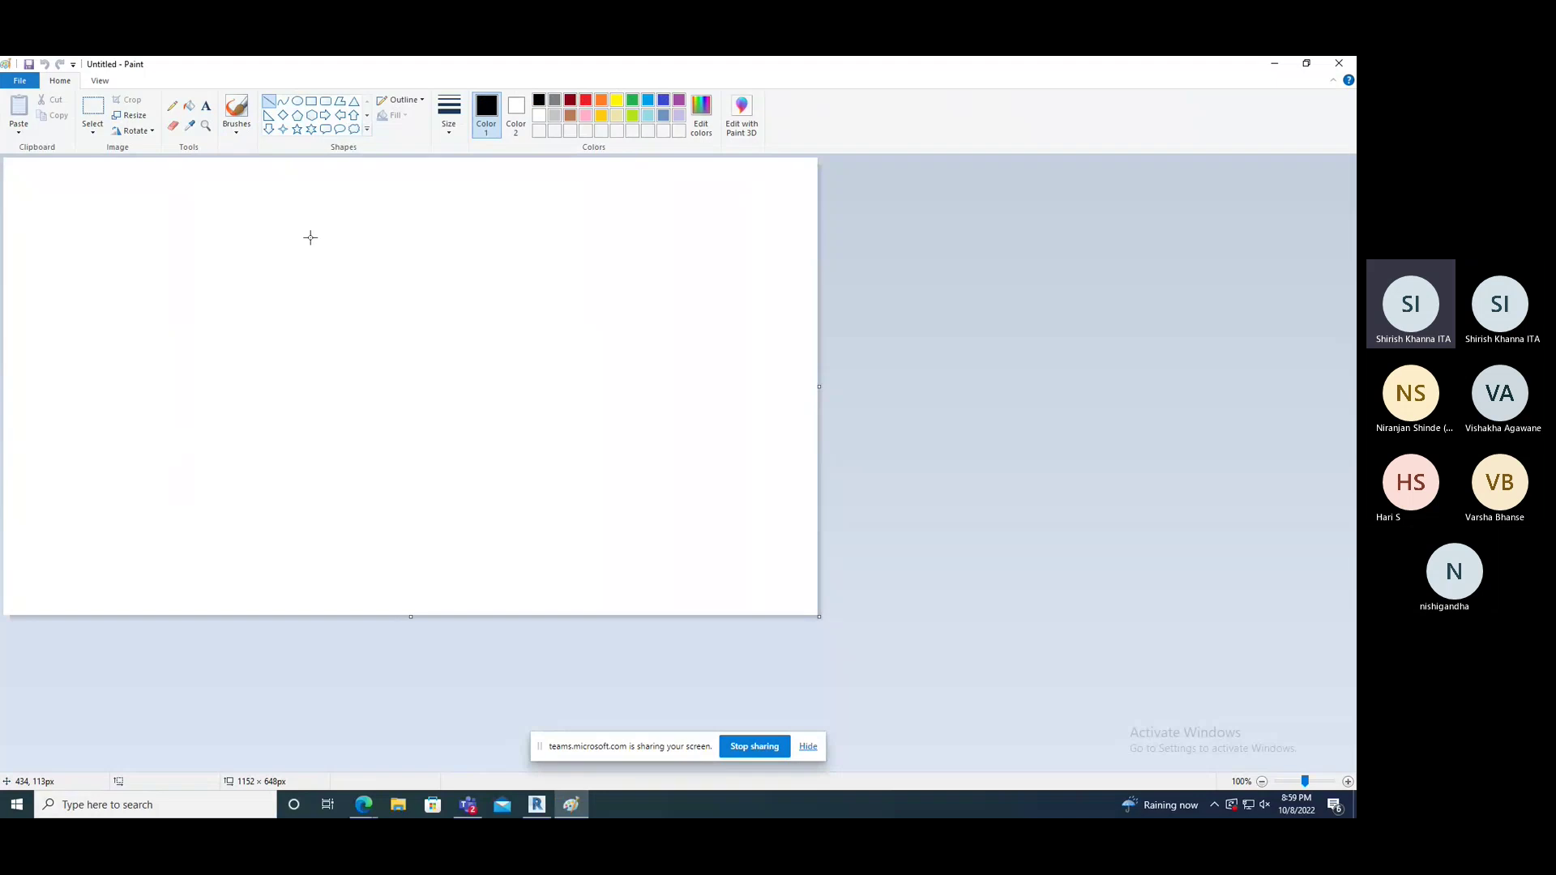
{"action": "left_click", "coordinate": [312, 100]}
{"action": "left_click_drag", "start_coordinate": [342, 304], "coordinate": [483, 278]}
{"action": "left_click_drag", "start_coordinate": [335, 279], "coordinate": [425, 447]}
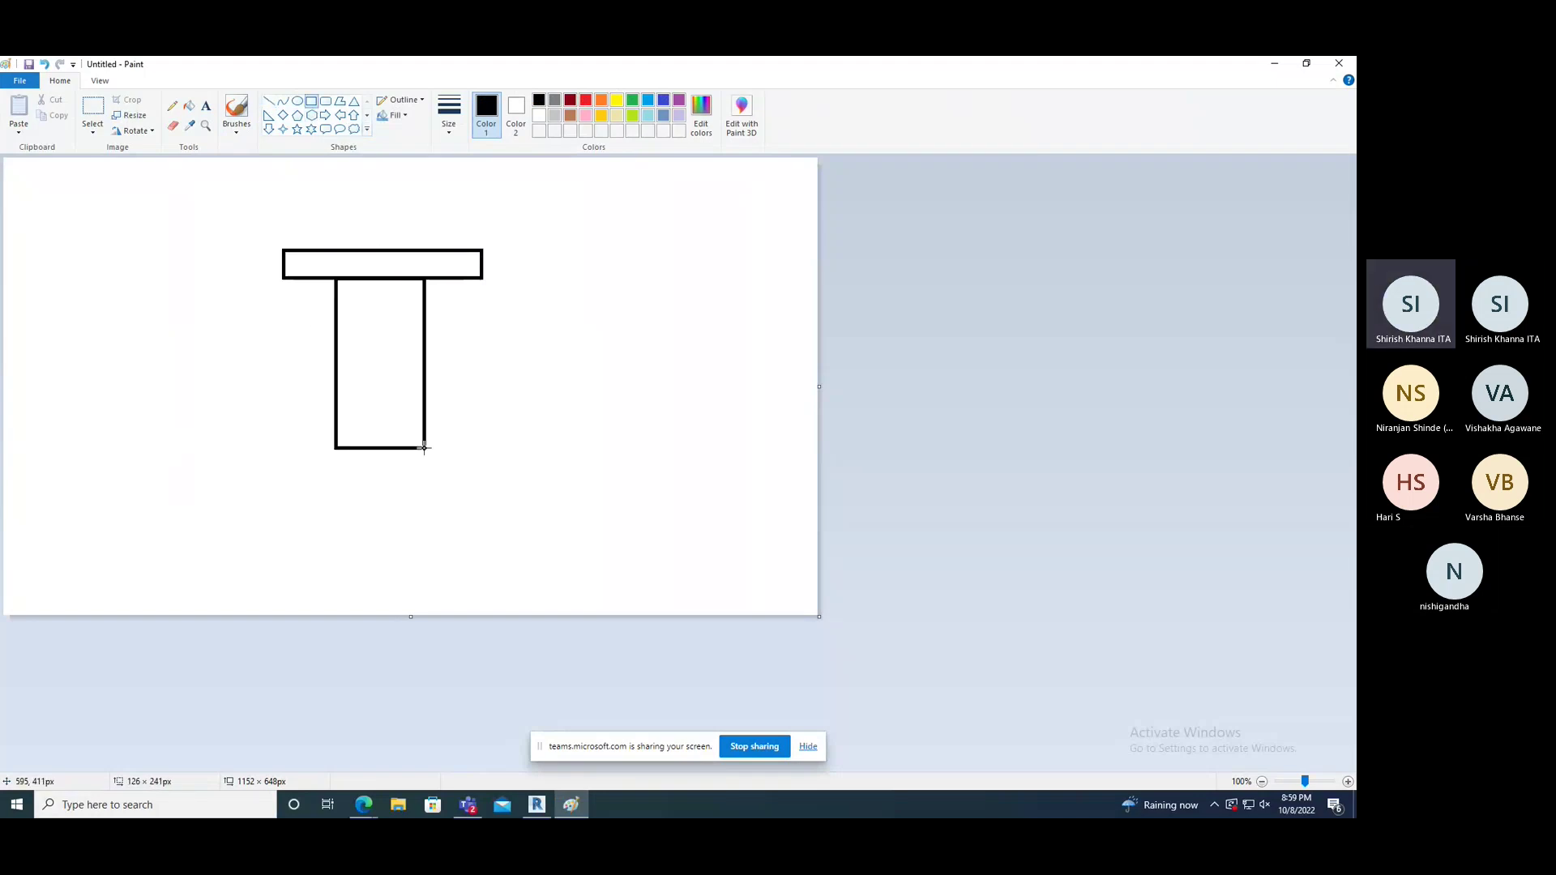
{"action": "left_click_drag", "start_coordinate": [283, 450], "coordinate": [478, 486]}
{"action": "left_click", "coordinate": [646, 445]}
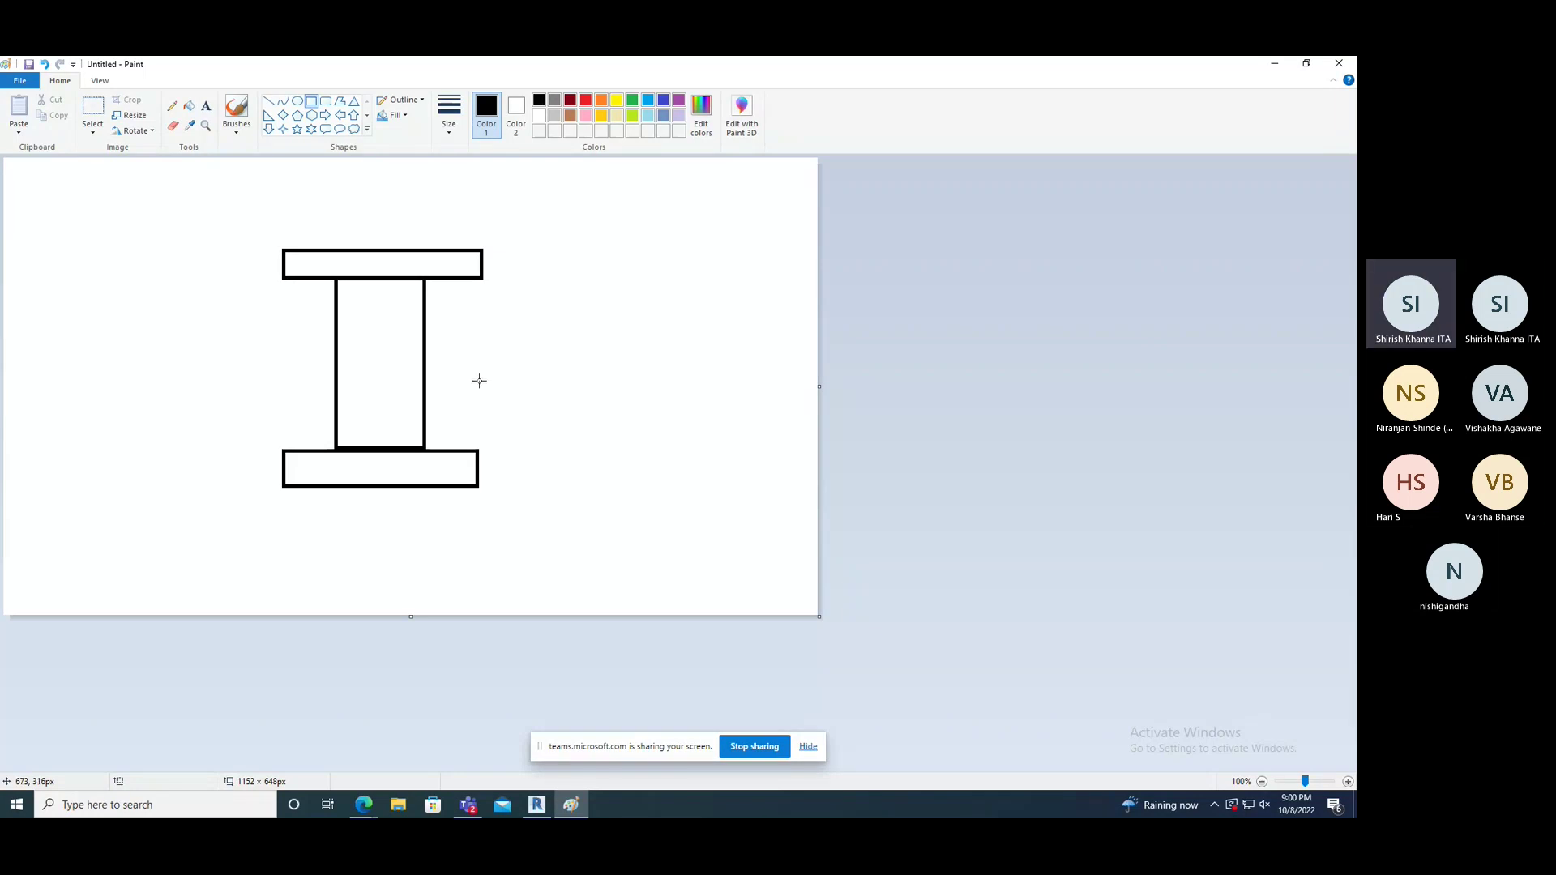
Step: Pencil-draw a vertical centre axis through the I-shape and hatch its bars and web
{"action": "left_click", "coordinate": [172, 106]}
{"action": "left_click_drag", "start_coordinate": [379, 217], "coordinate": [378, 543]}
{"action": "left_click_drag", "start_coordinate": [285, 276], "coordinate": [351, 253]}
{"action": "left_click_drag", "start_coordinate": [340, 308], "coordinate": [376, 287]}
{"action": "left_click_drag", "start_coordinate": [350, 355], "coordinate": [394, 332]}
{"action": "left_click_drag", "start_coordinate": [352, 405], "coordinate": [388, 385]}
{"action": "mouse_move", "coordinate": [347, 442]}
{"action": "left_mouse_down"}
{"action": "mouse_move", "coordinate": [372, 430]}
{"action": "mouse_move", "coordinate": [374, 456]}
{"action": "mouse_move", "coordinate": [323, 456]}
{"action": "left_mouse_up"}
{"action": "left_click_drag", "start_coordinate": [288, 467], "coordinate": [297, 458]}
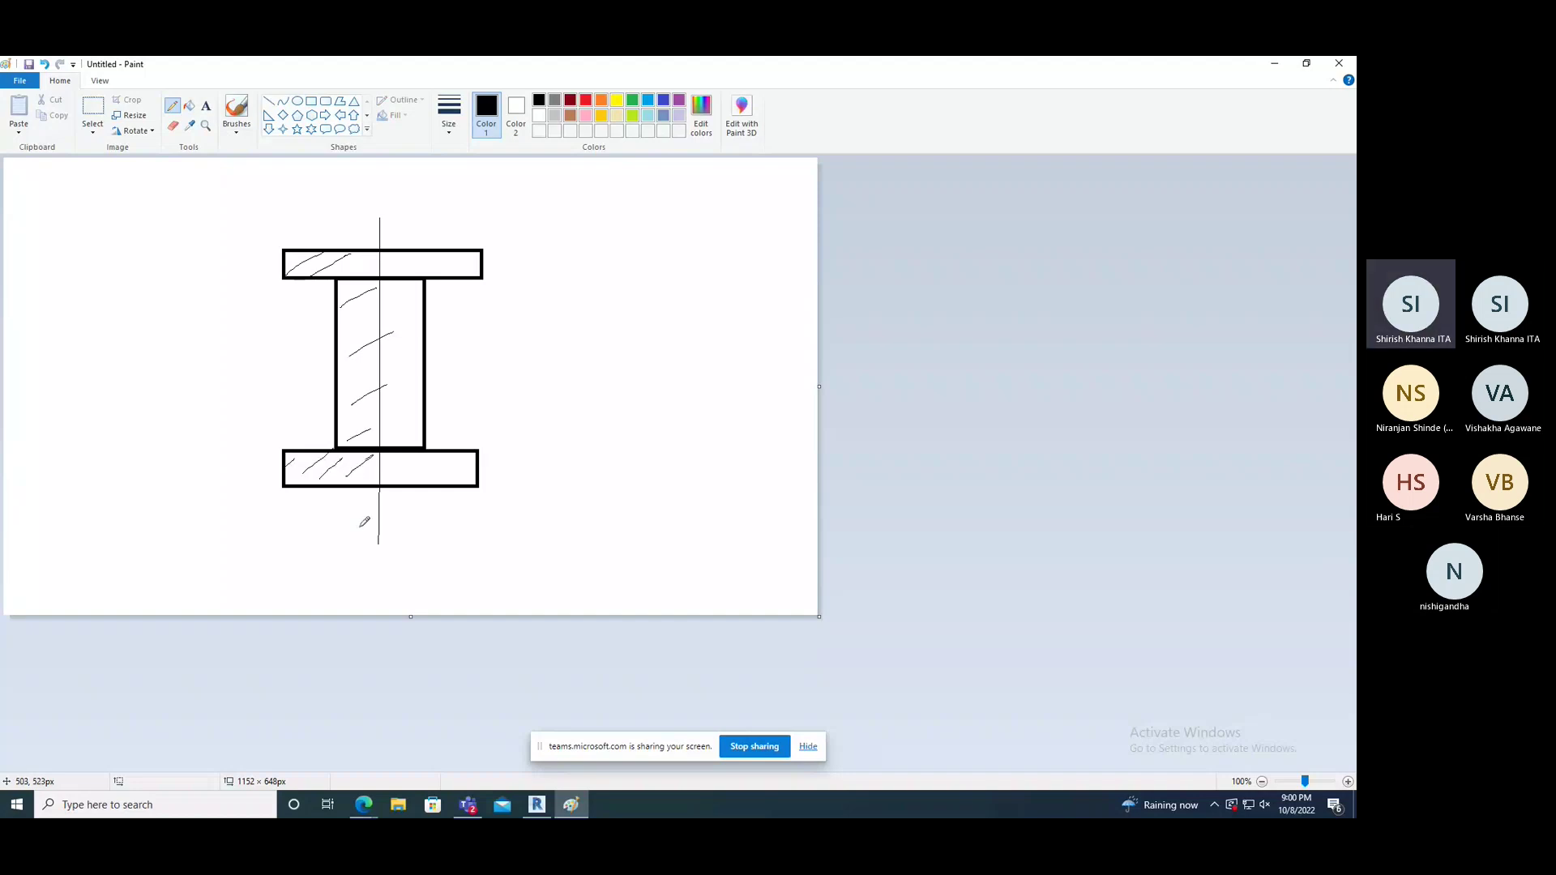
Step: Add a rotation arrow labelled 360 beside the axis and return to Revit
{"action": "mouse_move", "coordinate": [361, 513]}
{"action": "left_mouse_down"}
{"action": "mouse_move", "coordinate": [375, 537]}
{"action": "mouse_move", "coordinate": [410, 517]}
{"action": "left_mouse_up"}
{"action": "mouse_move", "coordinate": [406, 553]}
{"action": "left_mouse_down"}
{"action": "mouse_move", "coordinate": [428, 565]}
{"action": "mouse_move", "coordinate": [442, 542]}
{"action": "mouse_move", "coordinate": [442, 557]}
{"action": "left_mouse_up"}
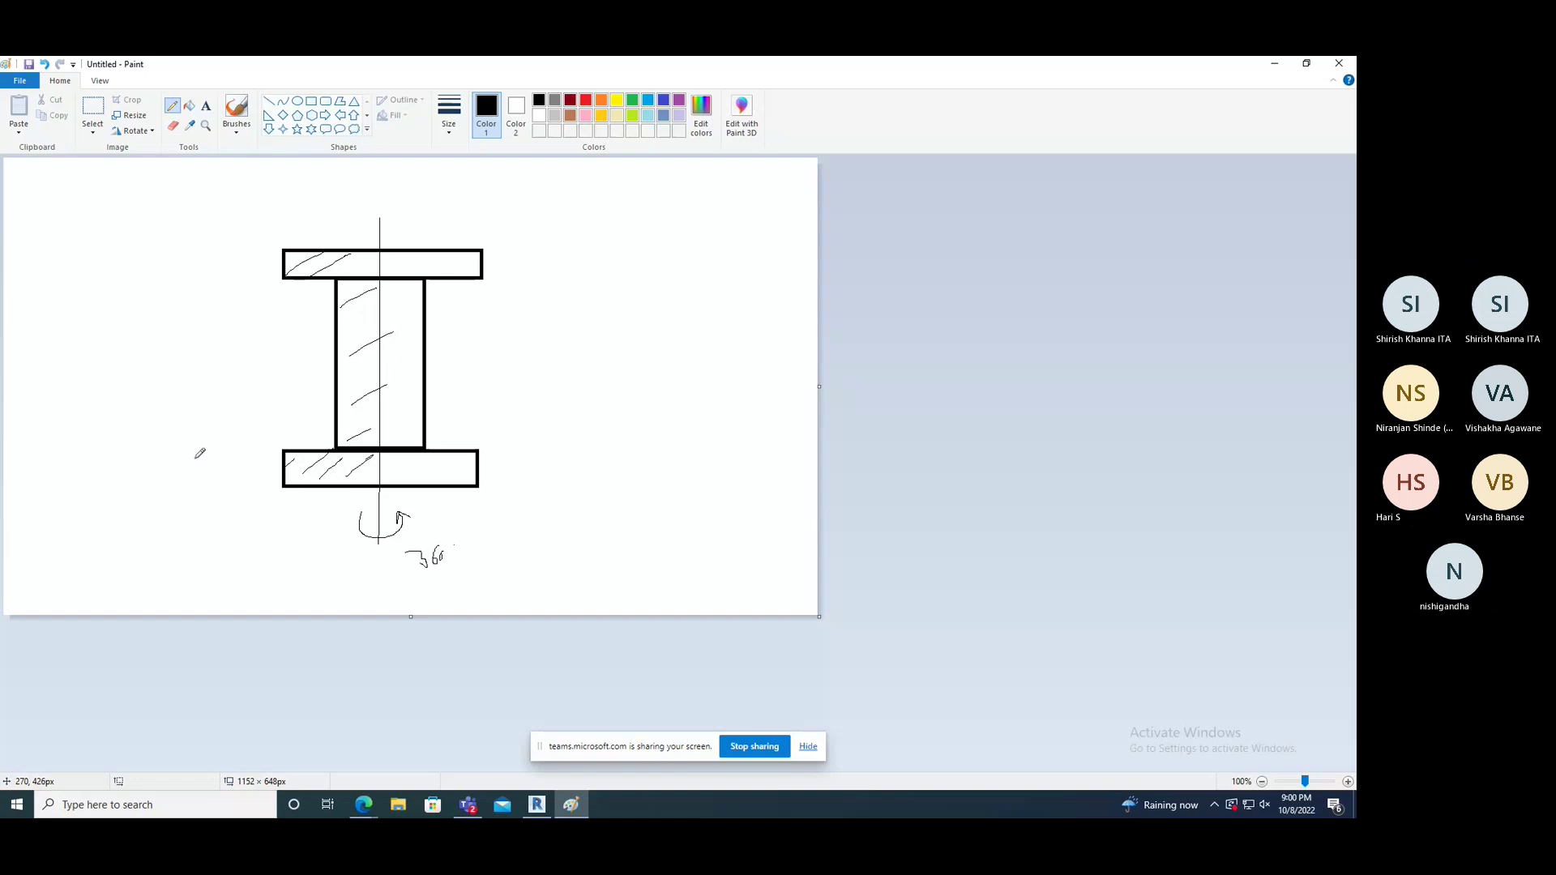
{"action": "left_click", "coordinate": [539, 807]}
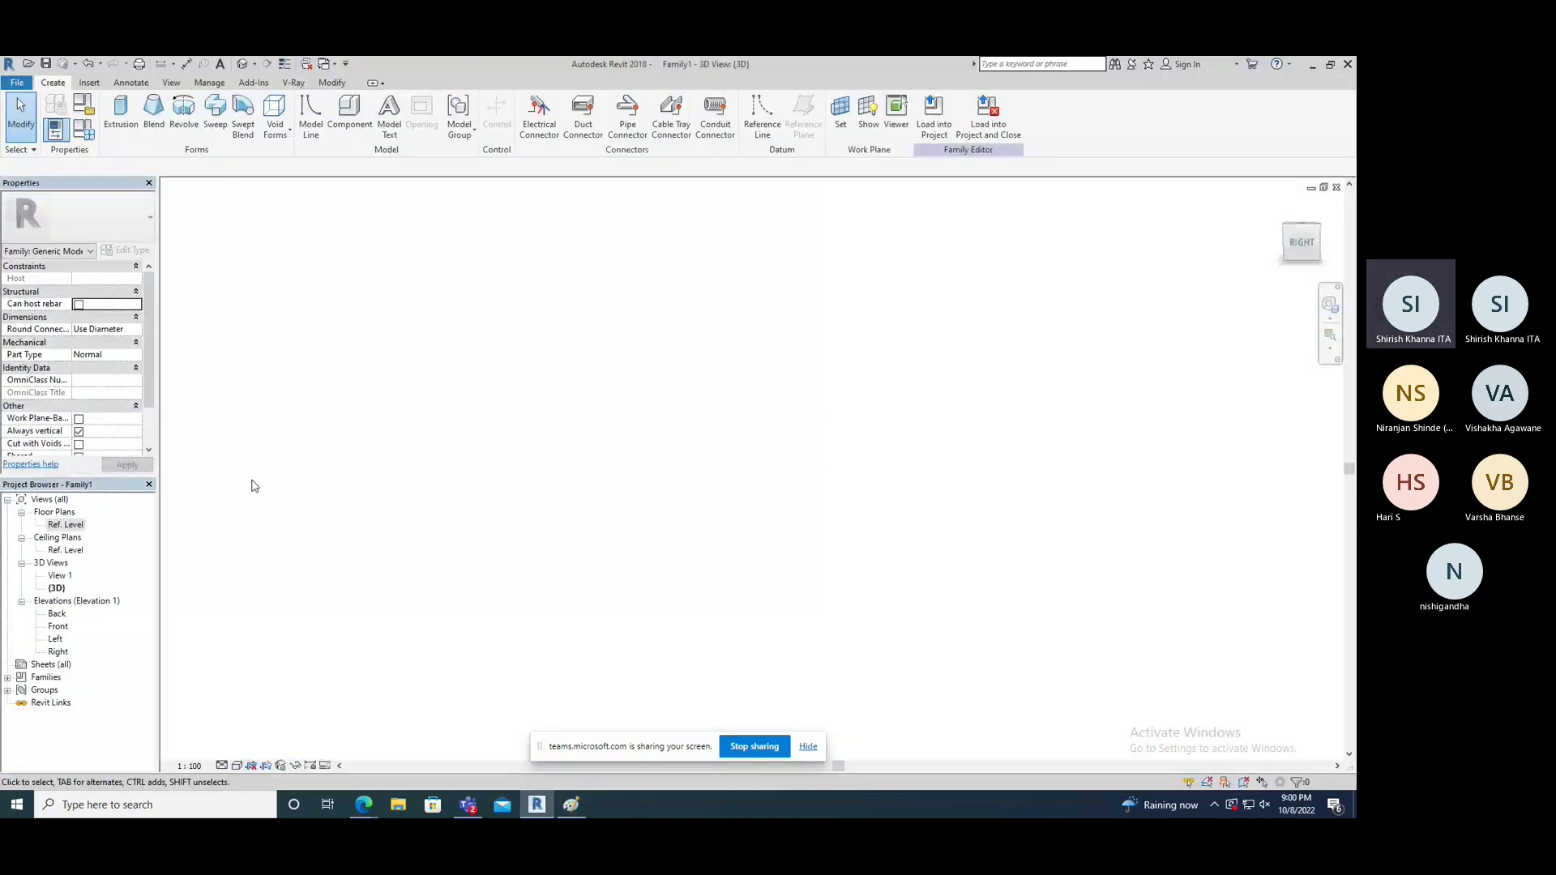
Step: In the Right elevation, start a Revolve and sketch the closed flanged spool profile
{"action": "double_click", "coordinate": [60, 653]}
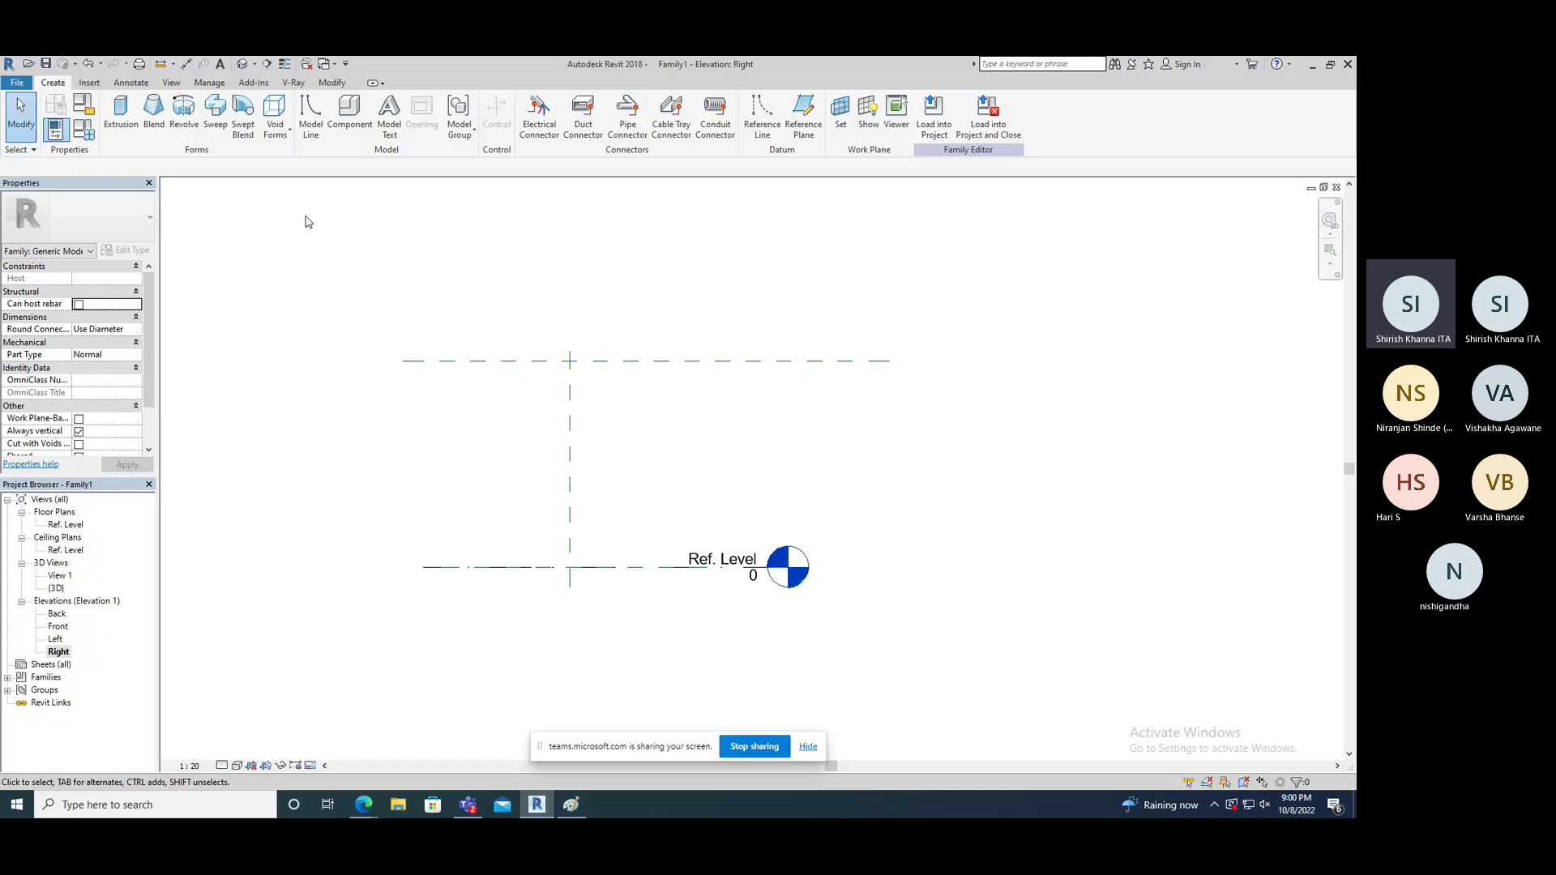
{"action": "left_click", "coordinate": [184, 114]}
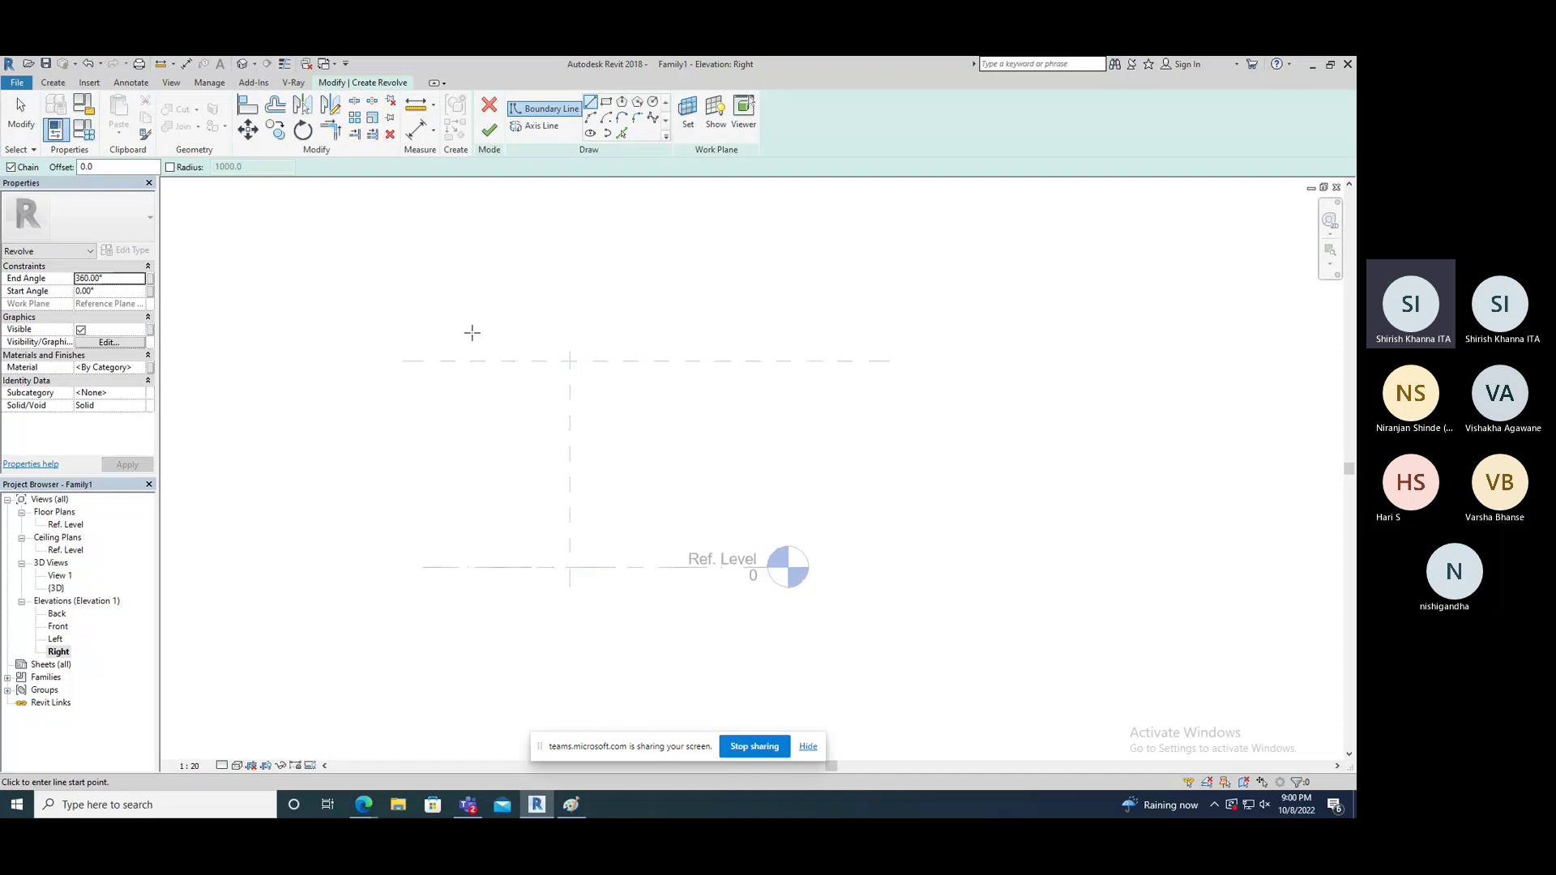
{"action": "left_click", "coordinate": [570, 361]}
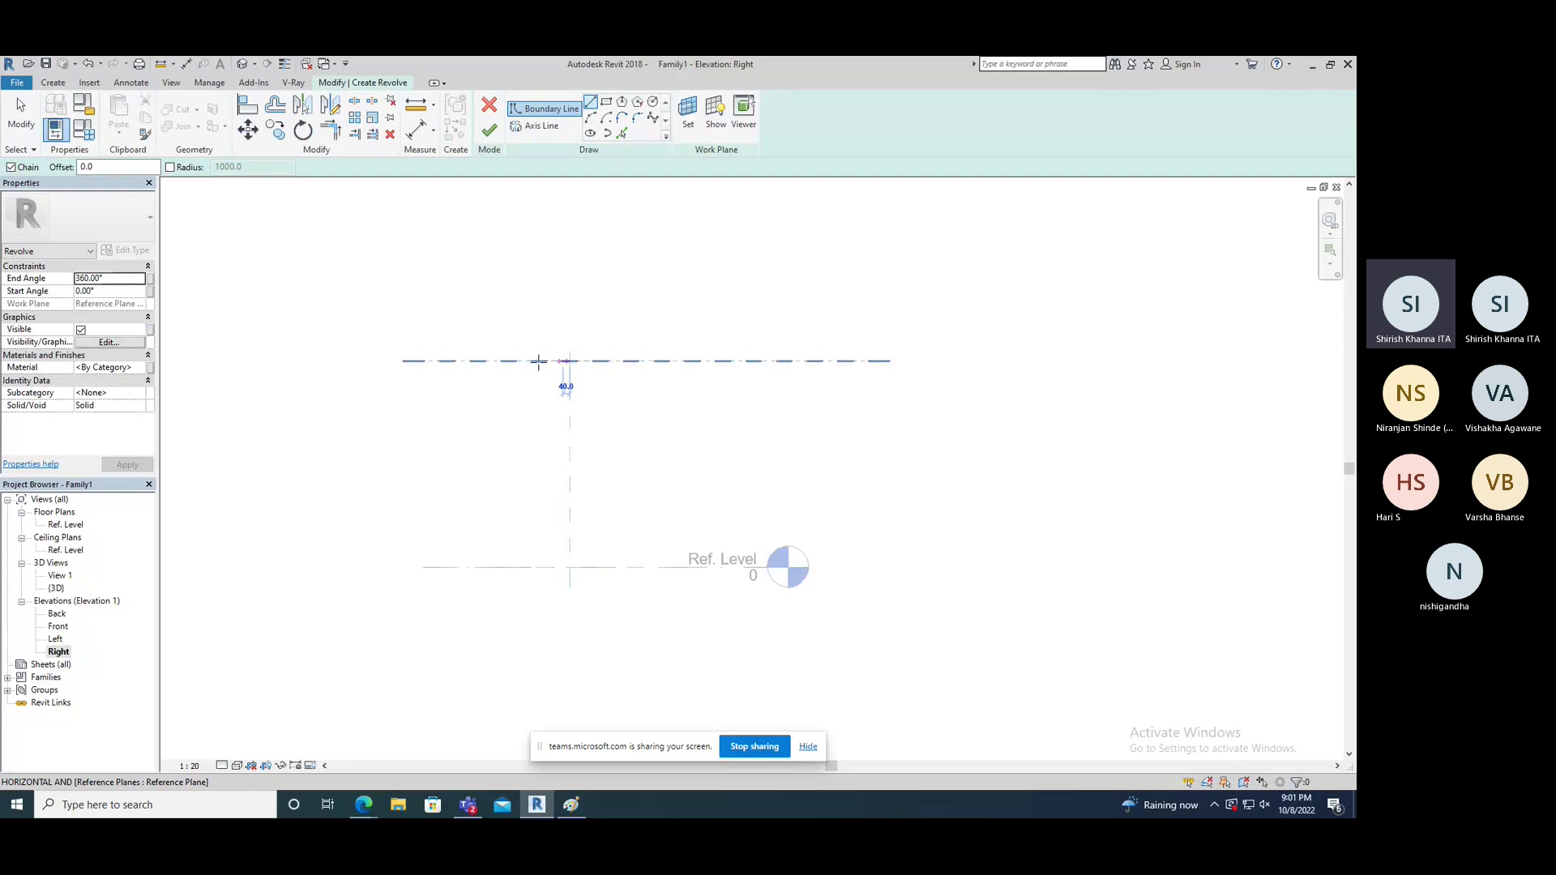
{"action": "left_click", "coordinate": [474, 361]}
{"action": "left_click", "coordinate": [474, 385]}
{"action": "left_click", "coordinate": [514, 385]}
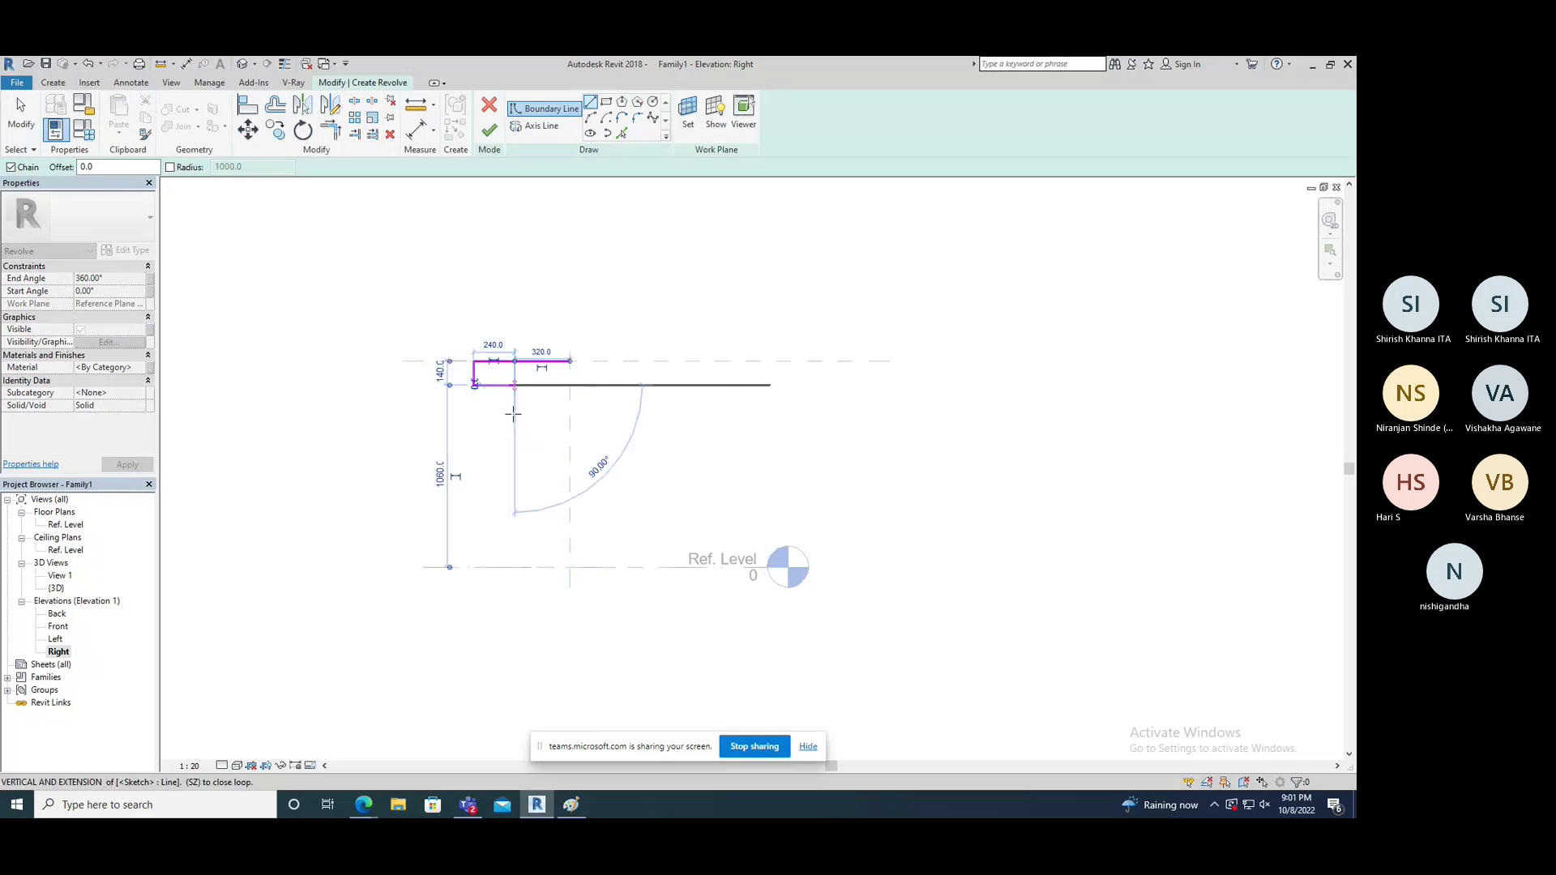
{"action": "left_click", "coordinate": [514, 535]}
{"action": "left_click", "coordinate": [474, 535]}
{"action": "left_click", "coordinate": [475, 567]}
{"action": "left_click", "coordinate": [570, 567]}
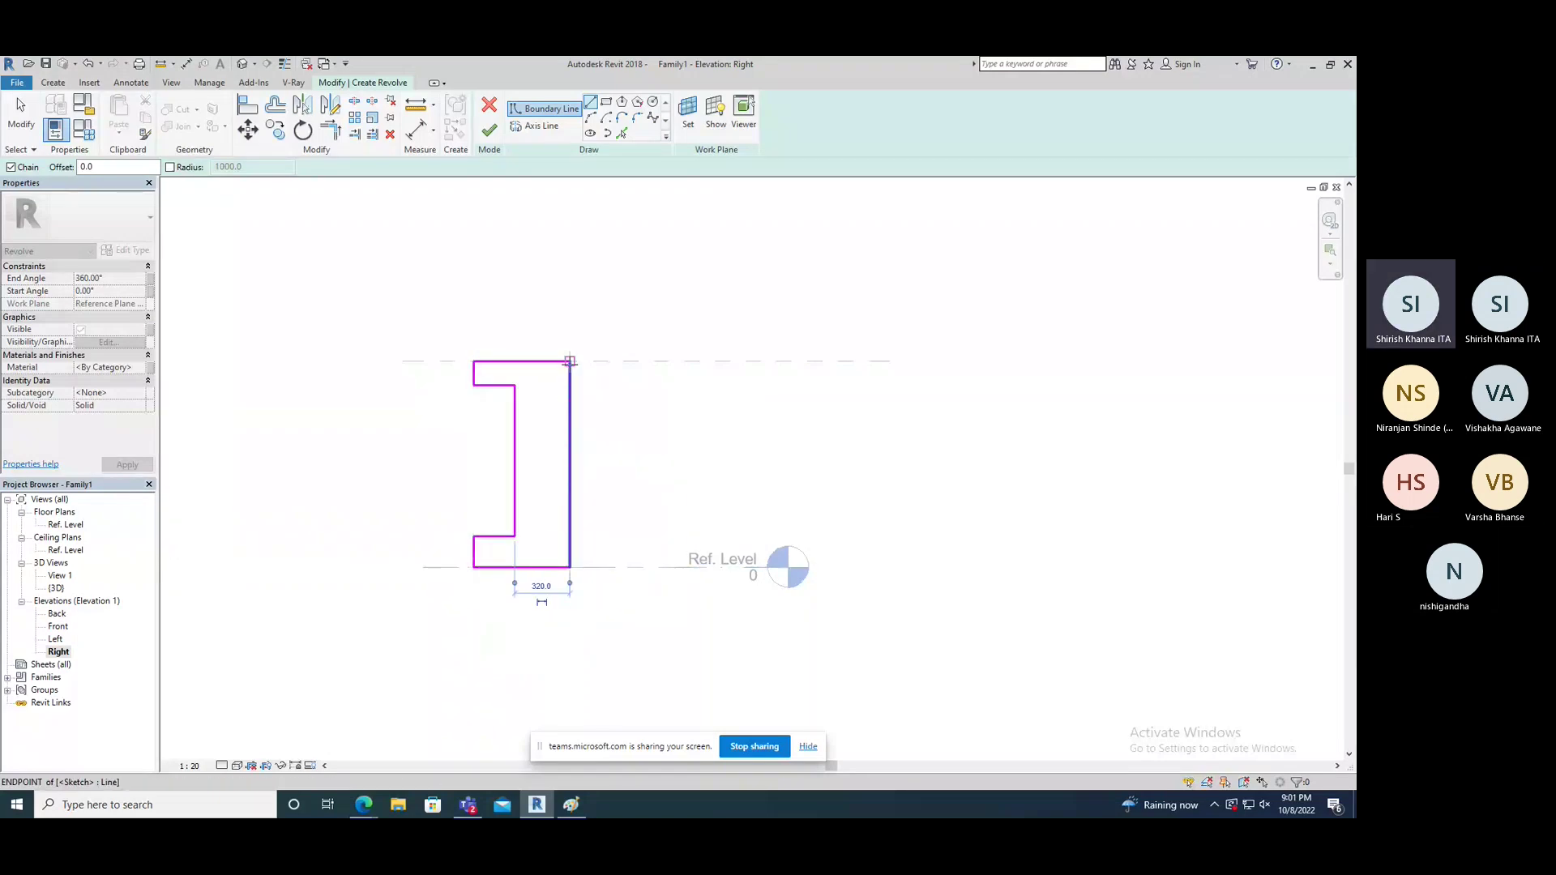
{"action": "left_click", "coordinate": [570, 361]}
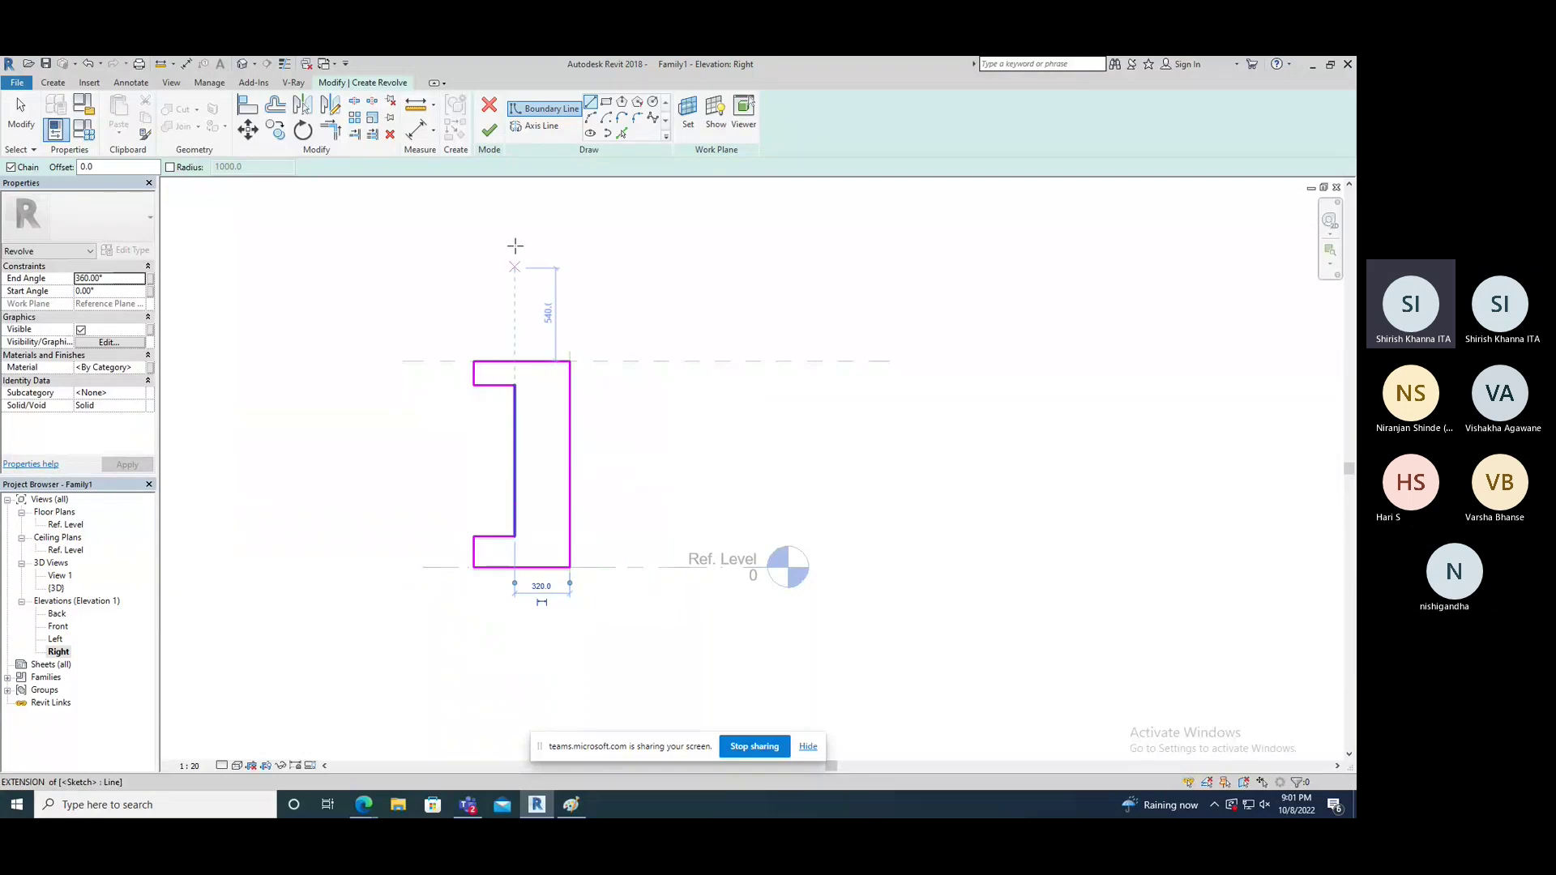
Step: Draw a vertical axis line along the profile's right edge and finish the revolve
{"action": "left_click", "coordinate": [536, 128]}
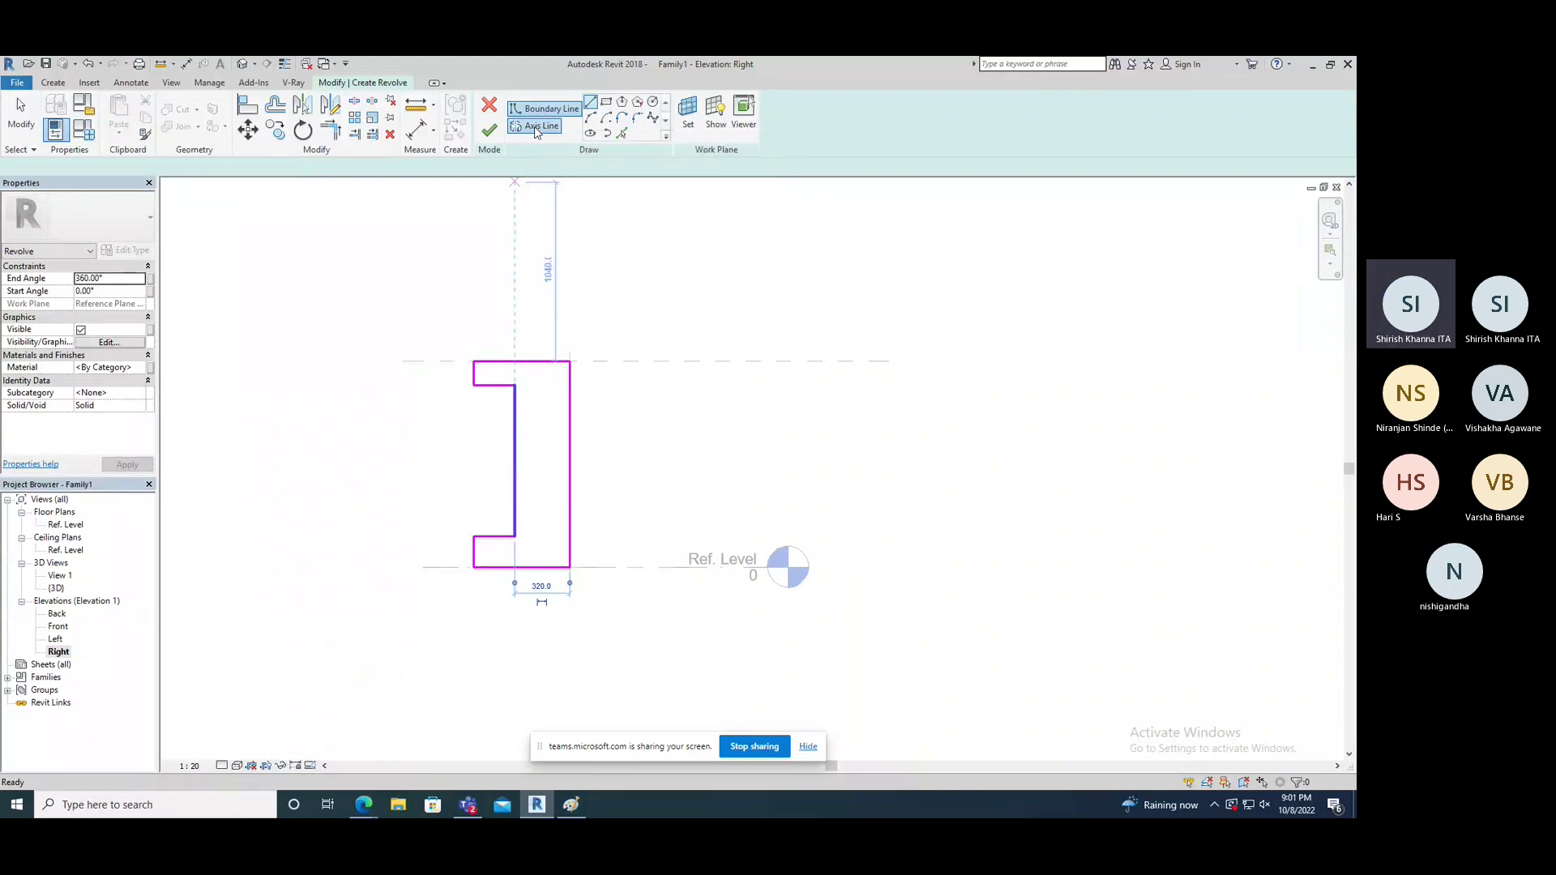
{"action": "left_click", "coordinate": [570, 316]}
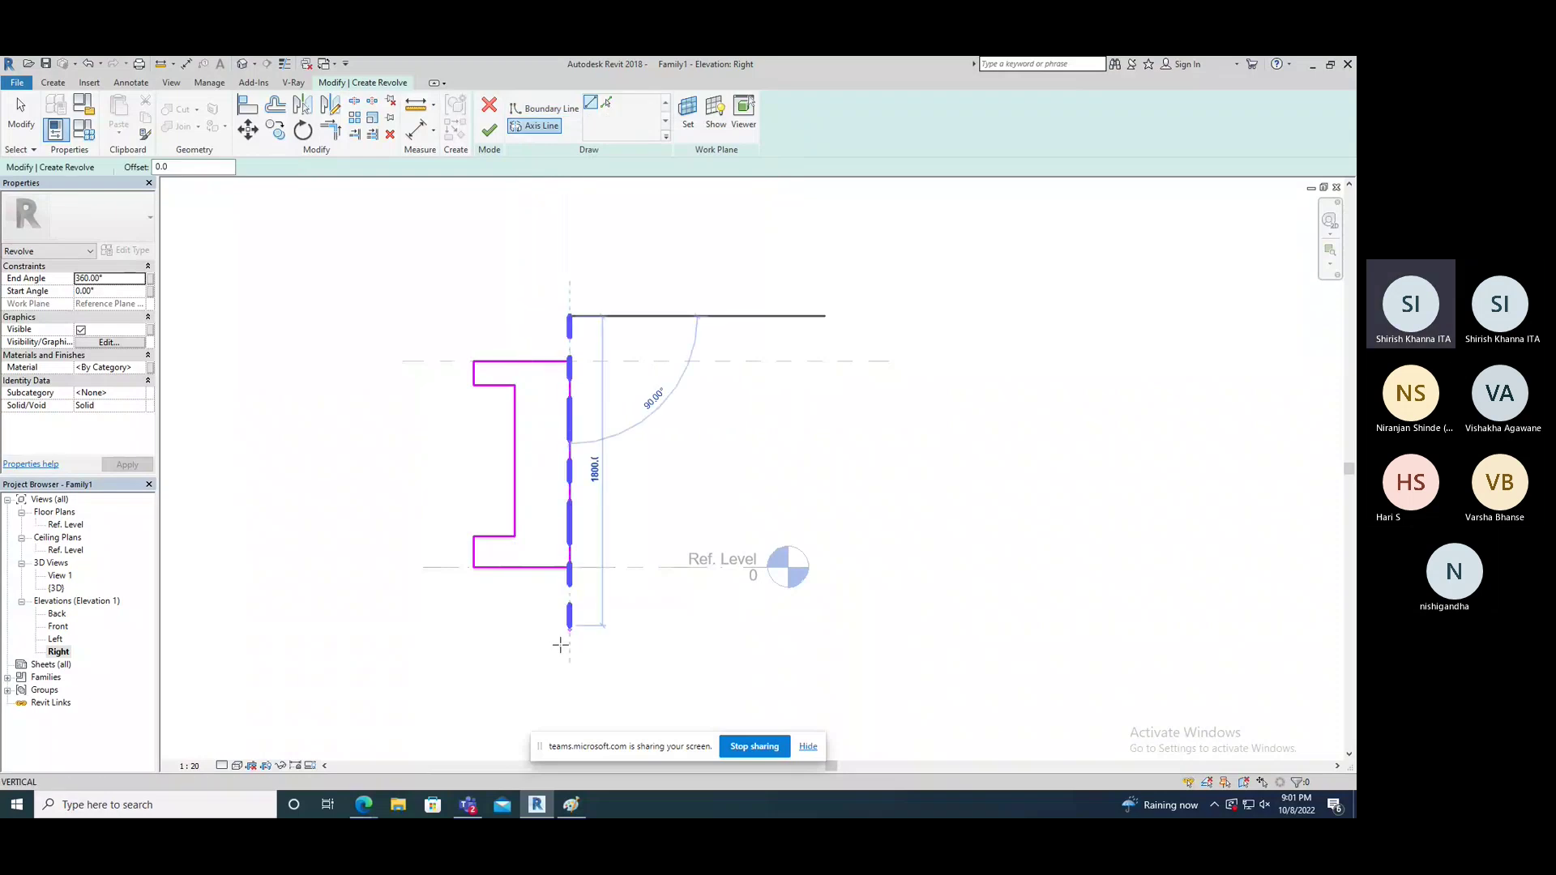
{"action": "left_click", "coordinate": [570, 672]}
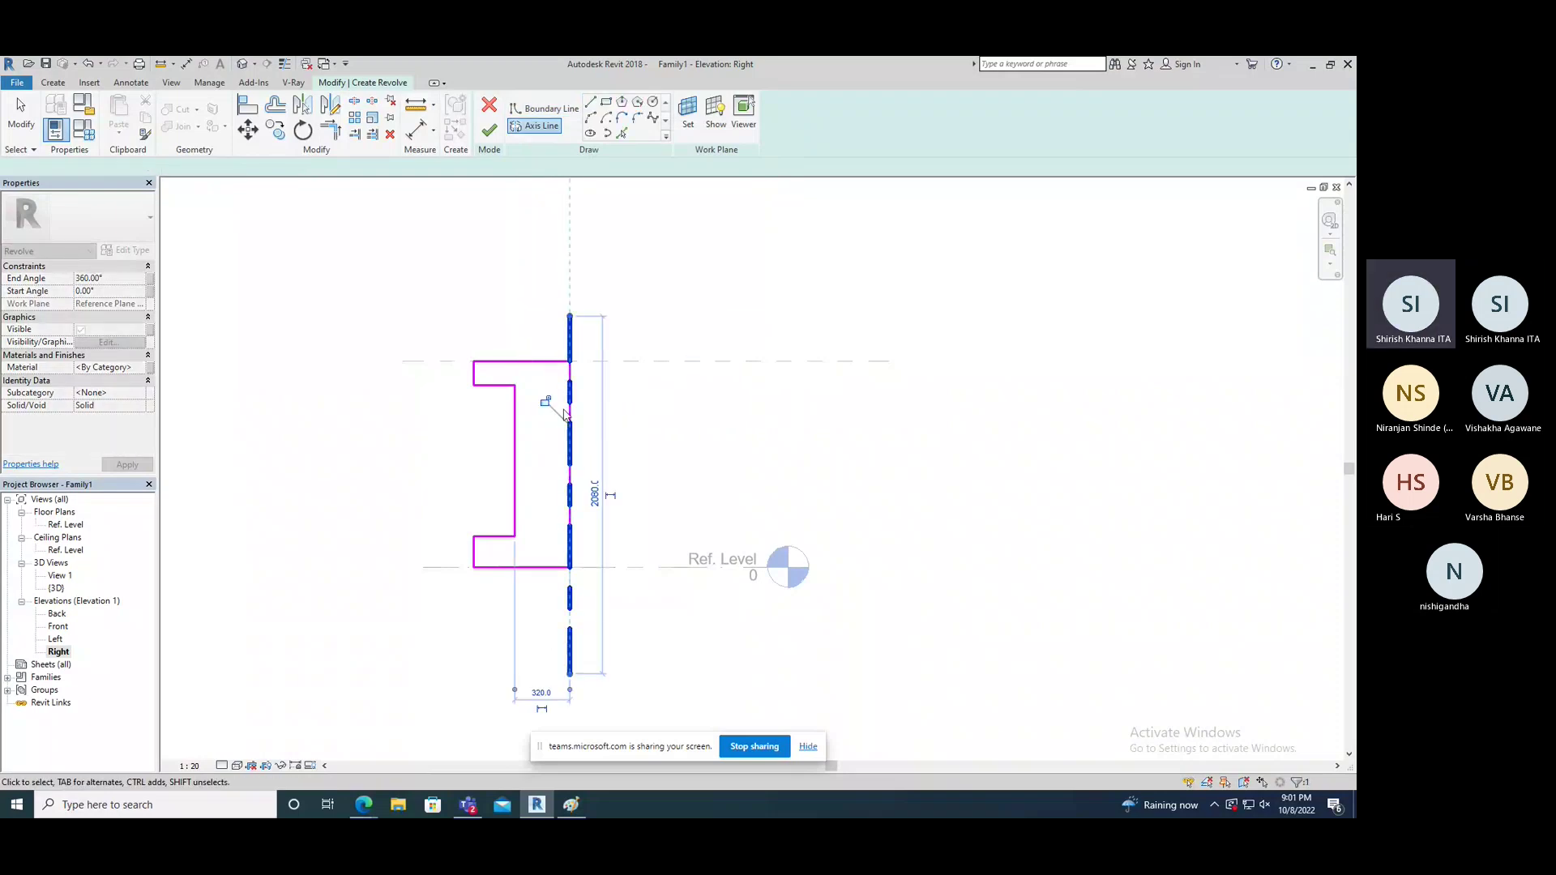
{"action": "left_click", "coordinate": [487, 131]}
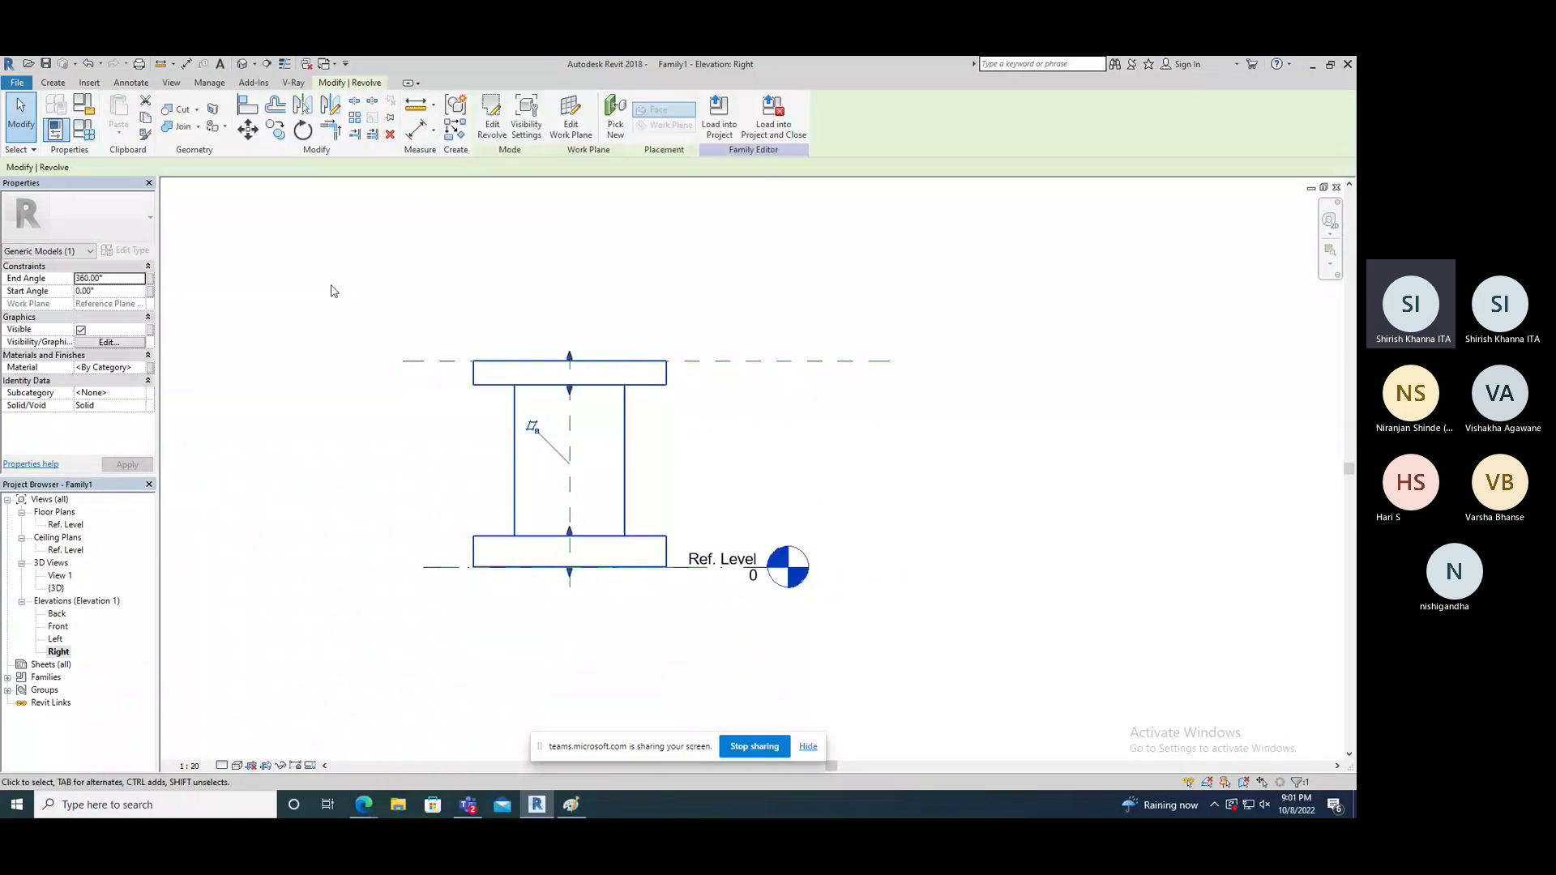
{"action": "double_click", "coordinate": [56, 587]}
Step: Orbit to frame the revolve, then crossing-window select it and delete it
{"action": "middle_click_drag", "start_coordinate": [618, 635], "coordinate": [601, 550]}
{"action": "scroll", "coordinate": [599, 387], "scroll_direction": "up", "scroll_amount": 2}
{"action": "middle_click_drag", "start_coordinate": [677, 511], "coordinate": [612, 556], "text": "shift"}
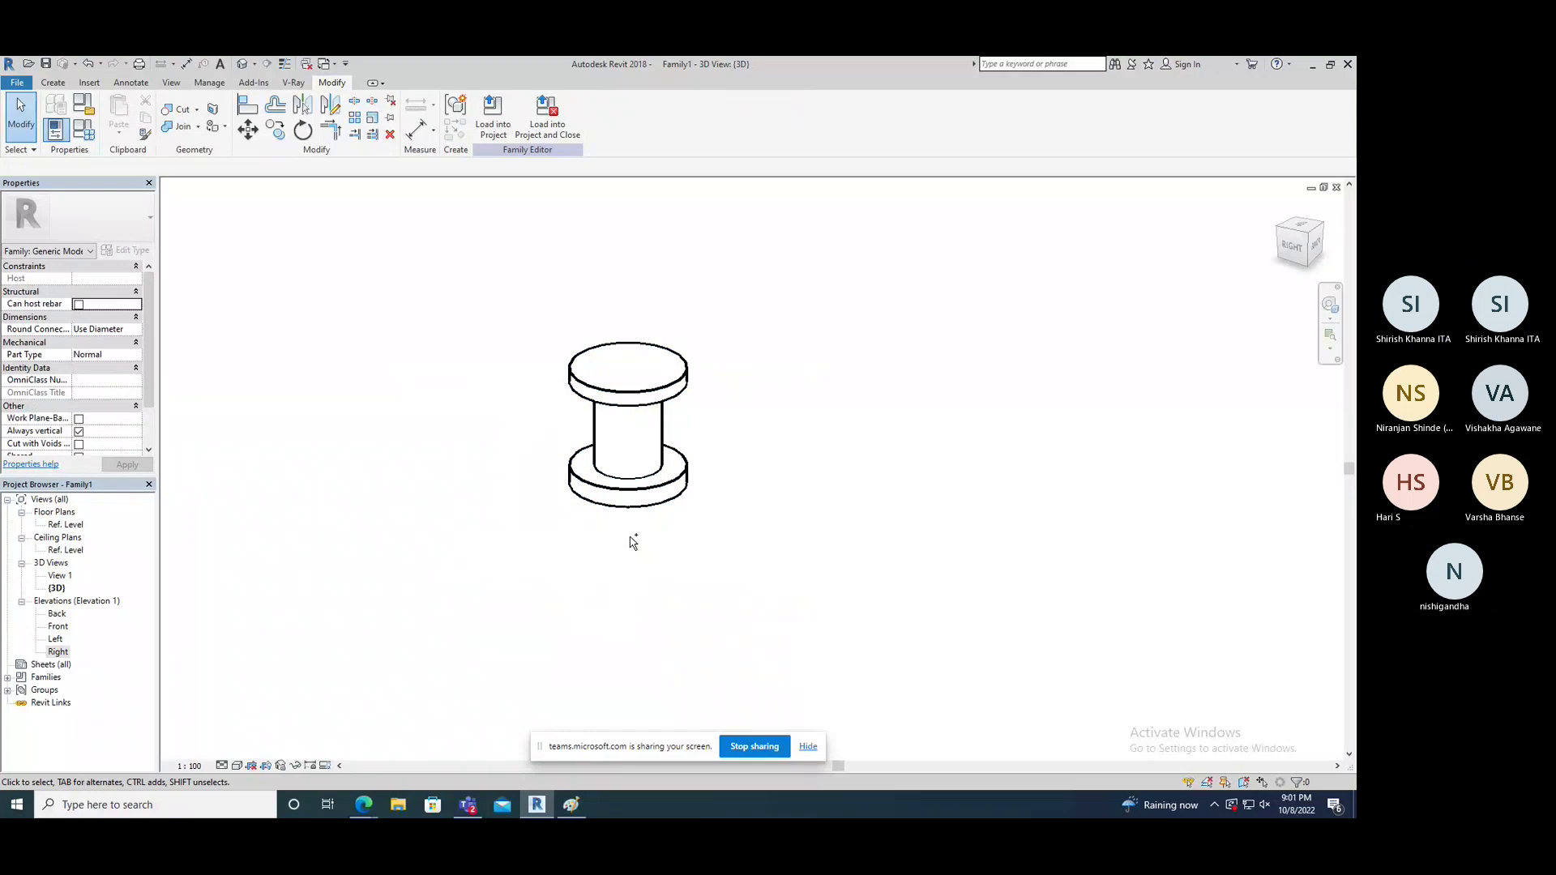
{"action": "left_click_drag", "start_coordinate": [772, 296], "coordinate": [521, 592]}
{"action": "key", "text": "Delete"}
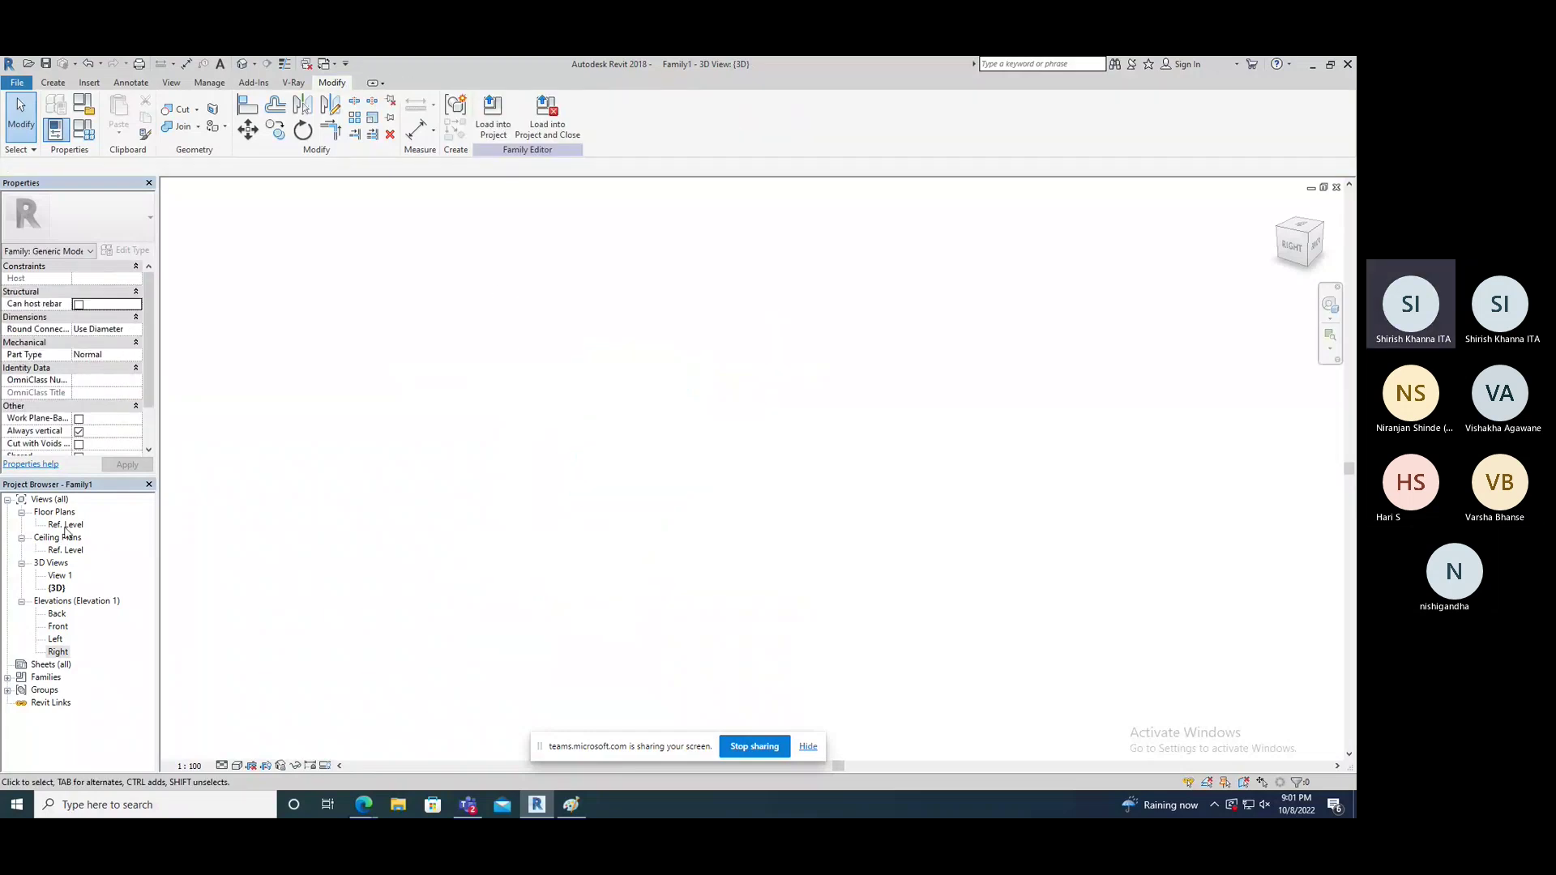
{"action": "left_click", "coordinate": [57, 652]}
Step: In the Right elevation, start a Revolve and sketch the flanged profile down to Ref. Level
{"action": "double_click", "coordinate": [57, 653]}
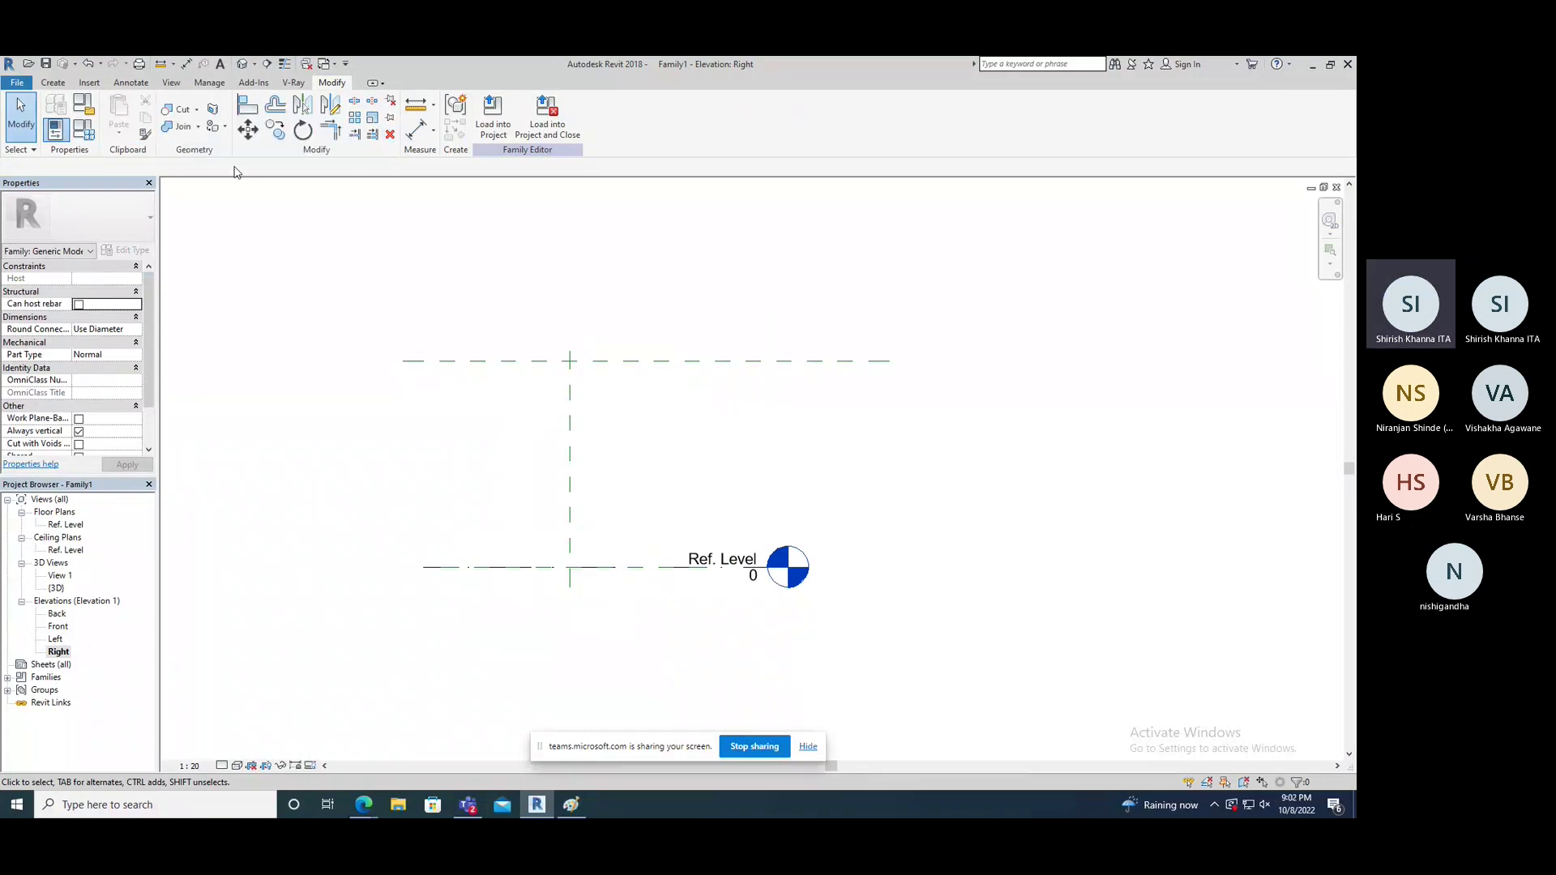
{"action": "left_click", "coordinate": [53, 83]}
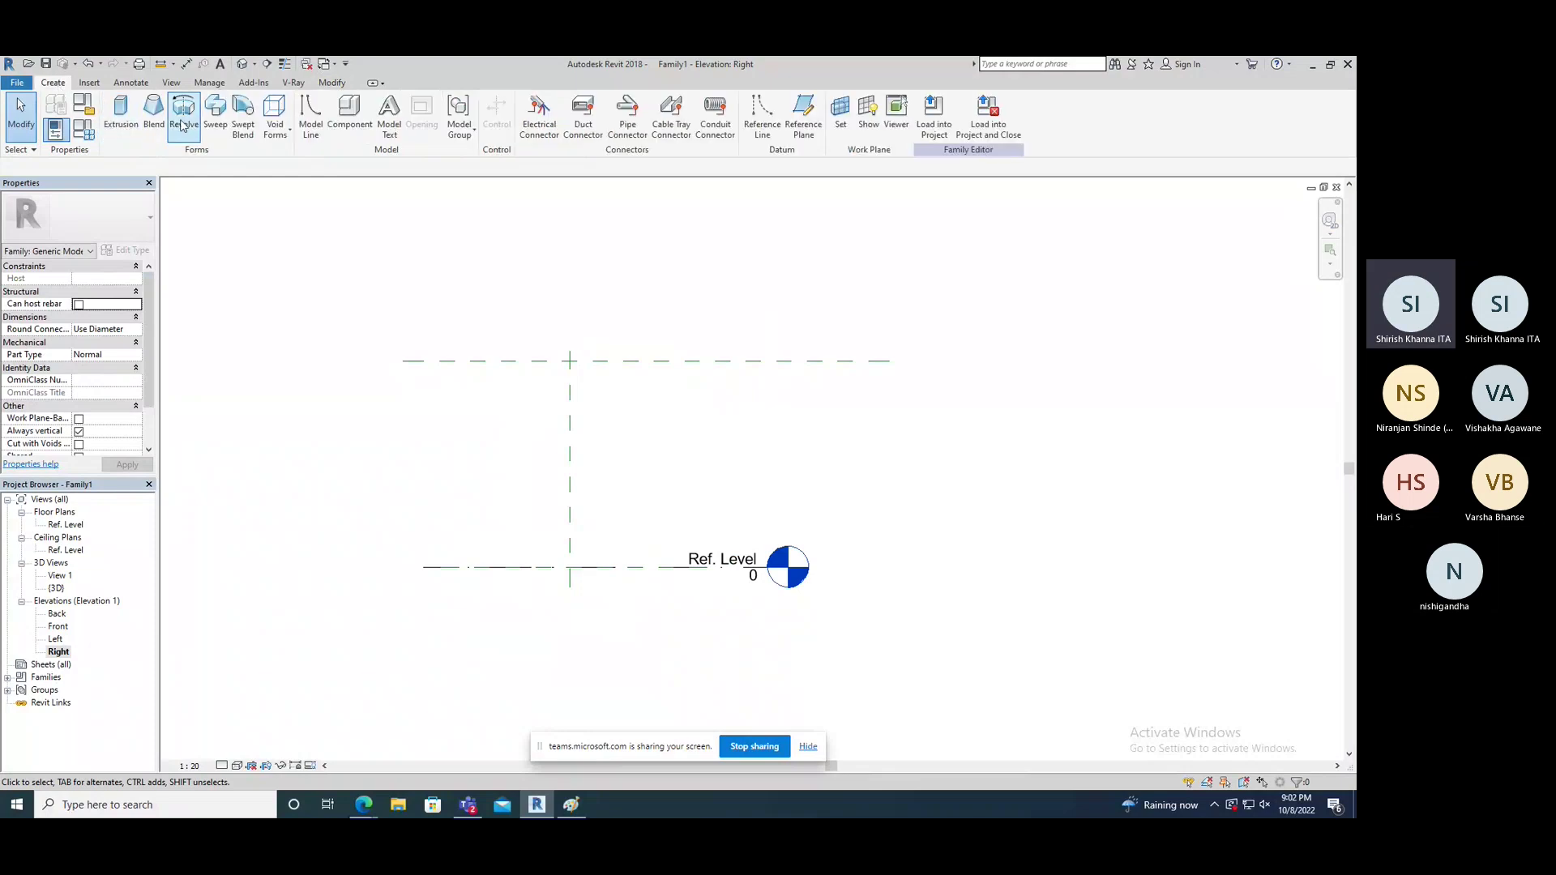
{"action": "left_click", "coordinate": [182, 124]}
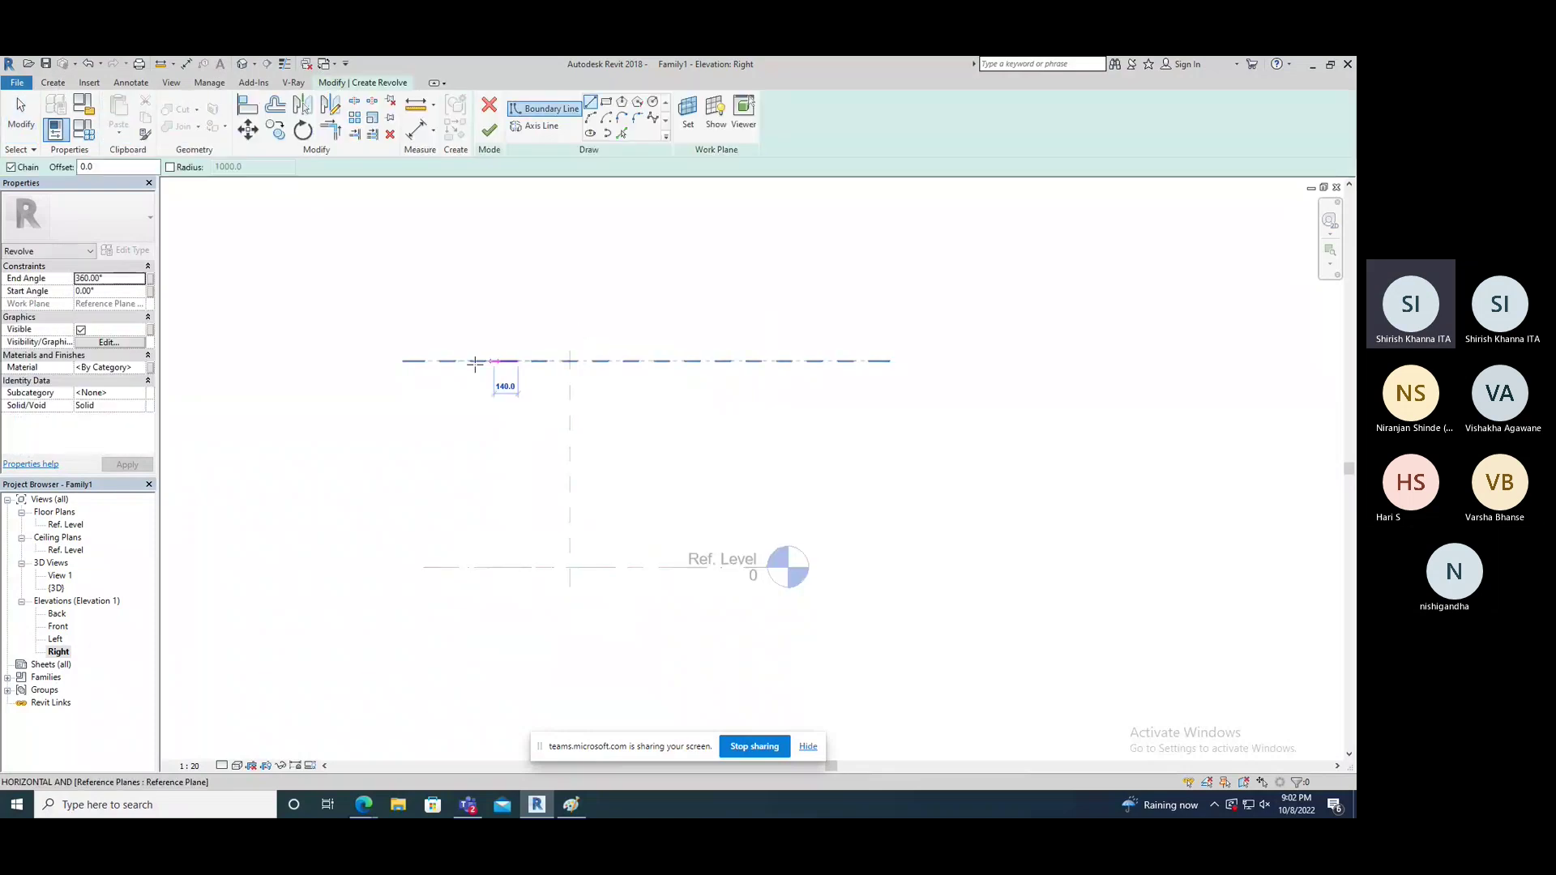
{"action": "left_click", "coordinate": [431, 360]}
{"action": "left_click", "coordinate": [432, 389]}
{"action": "left_click", "coordinate": [474, 388]}
{"action": "left_click", "coordinate": [474, 529]}
{"action": "left_click", "coordinate": [432, 529]}
{"action": "left_click", "coordinate": [432, 567]}
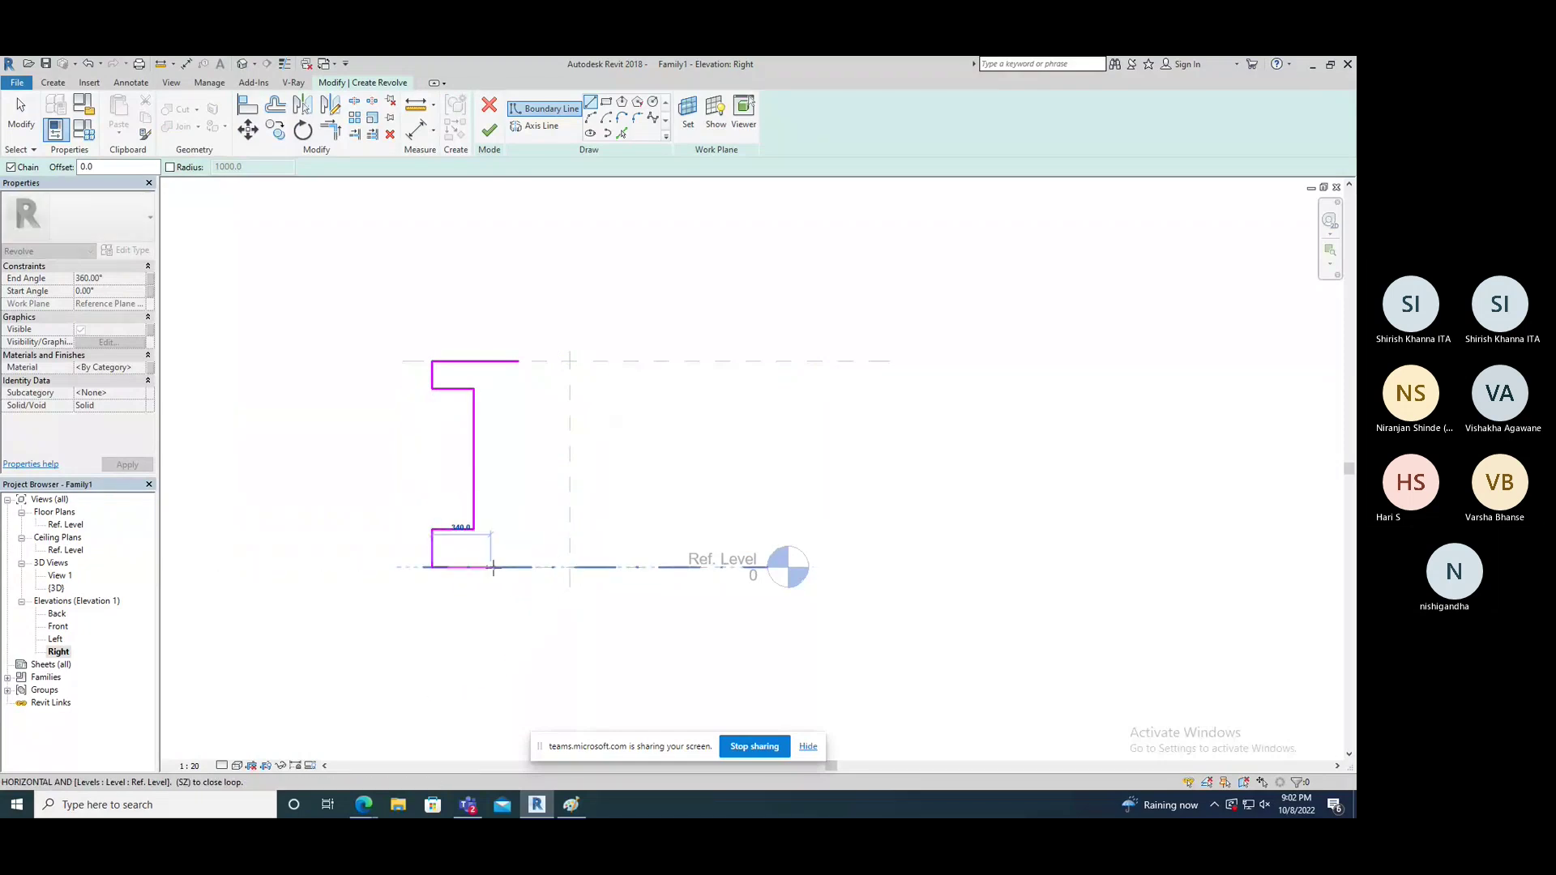
{"action": "left_click", "coordinate": [517, 567]}
{"action": "left_click", "coordinate": [519, 361]}
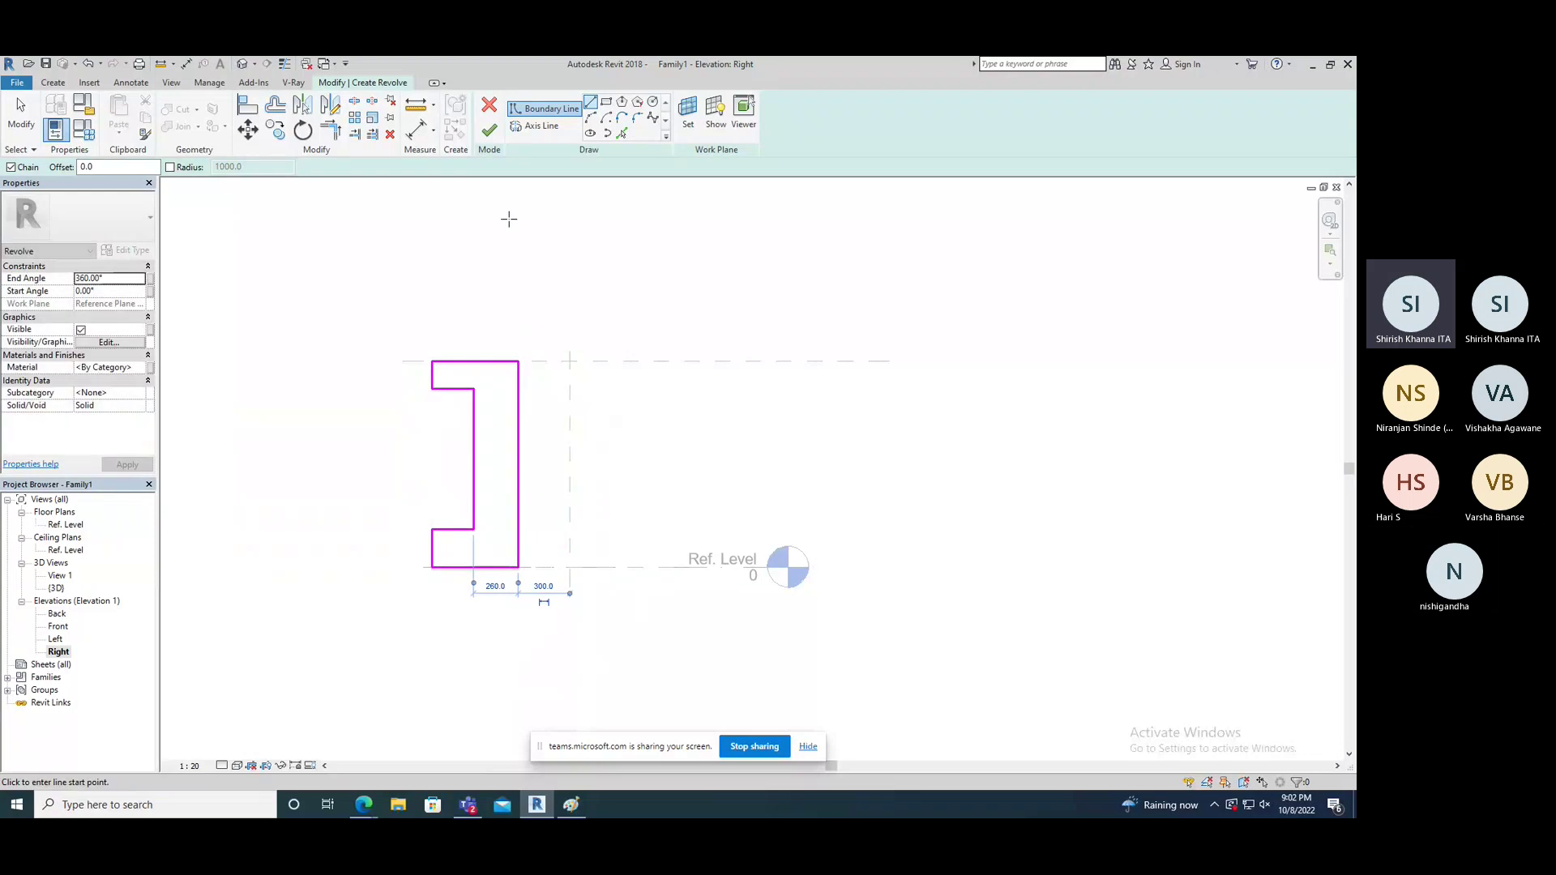
Step: Add an axis line on the centre reference plane, finish the revolve, and switch to 3D
{"action": "left_click", "coordinate": [535, 126]}
{"action": "left_click", "coordinate": [571, 300]}
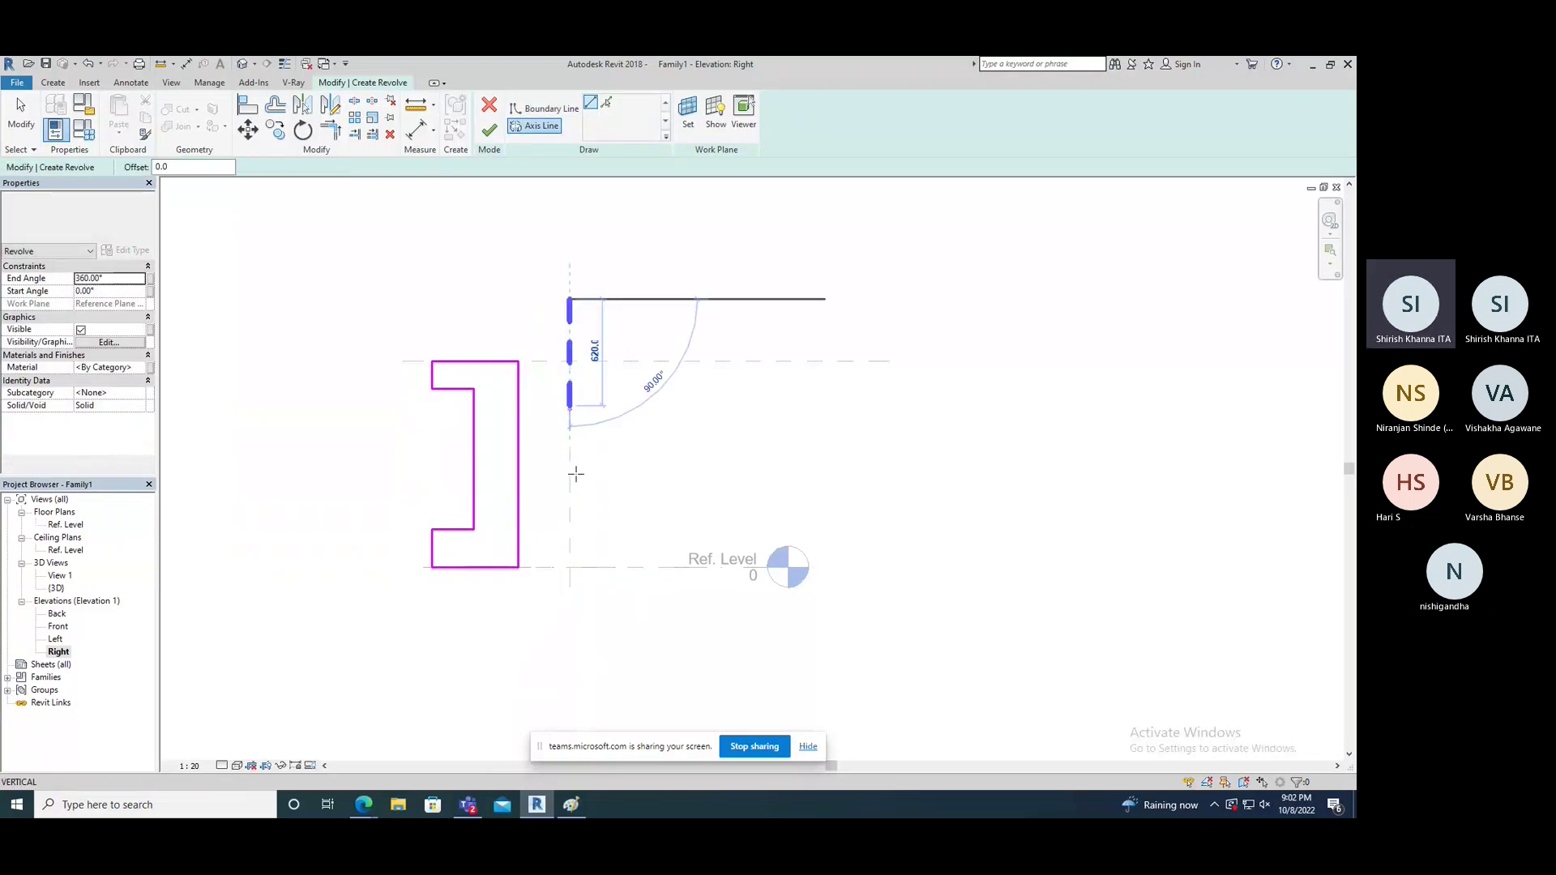
{"action": "left_click", "coordinate": [570, 652]}
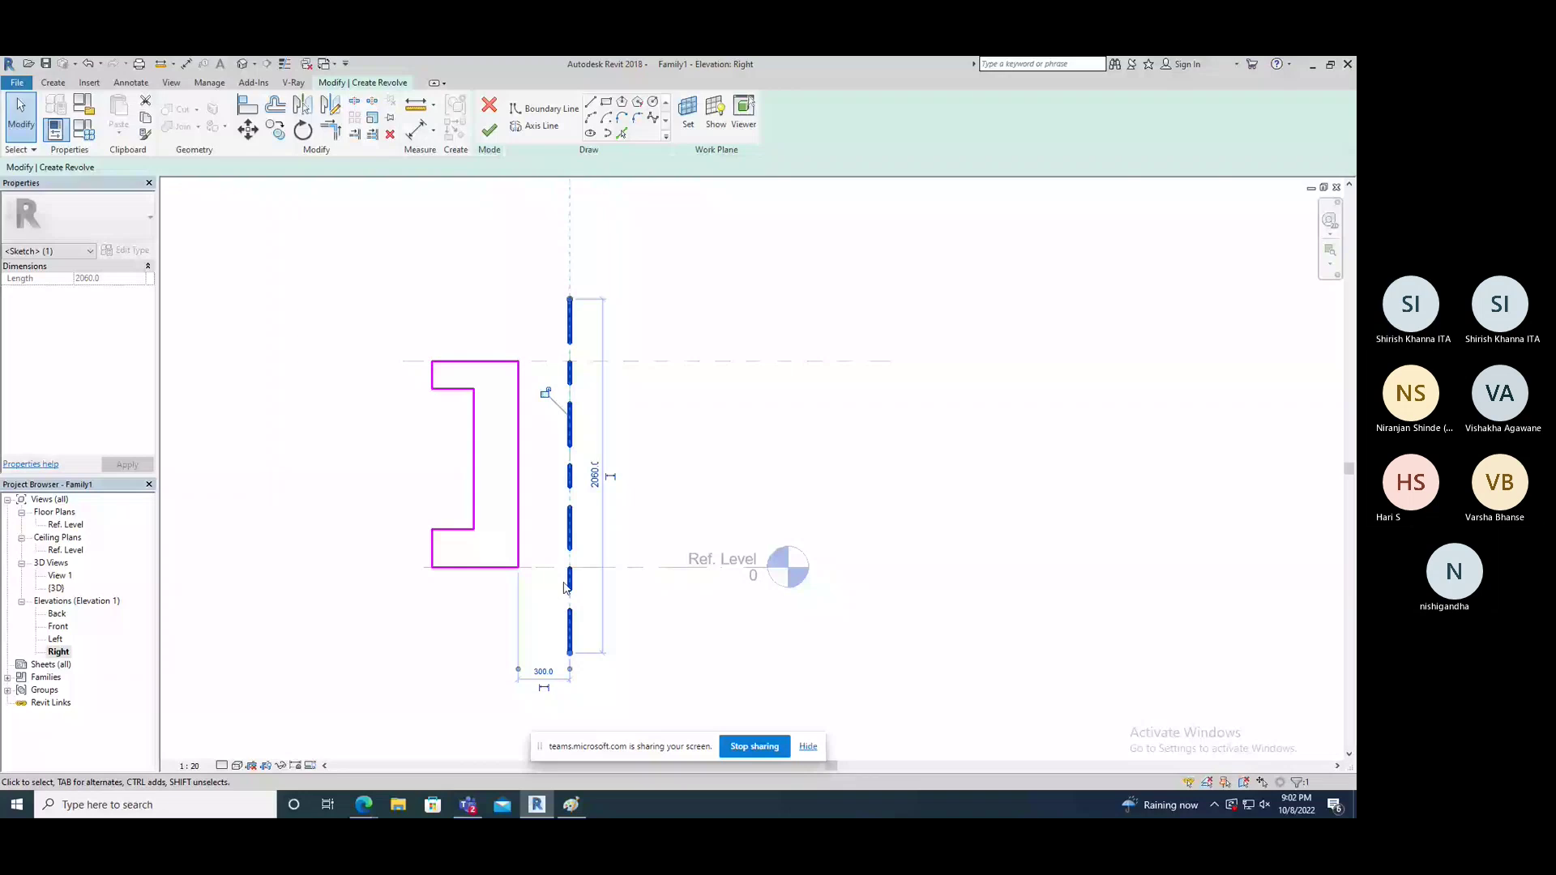
{"action": "key", "text": "Return"}
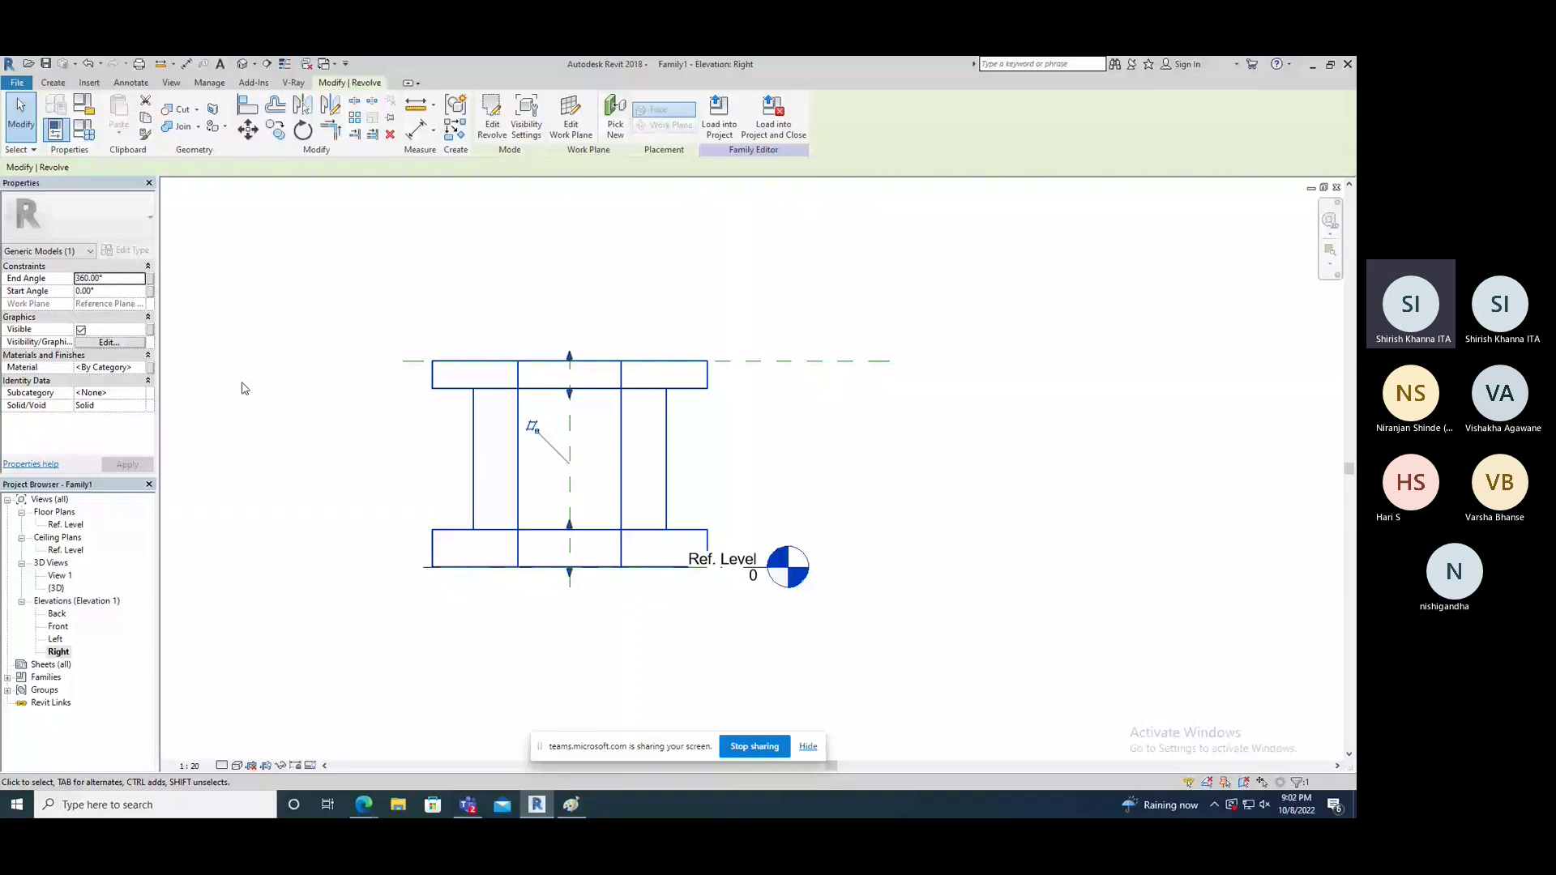
{"action": "key", "text": "3"}
{"action": "key", "text": "d"}
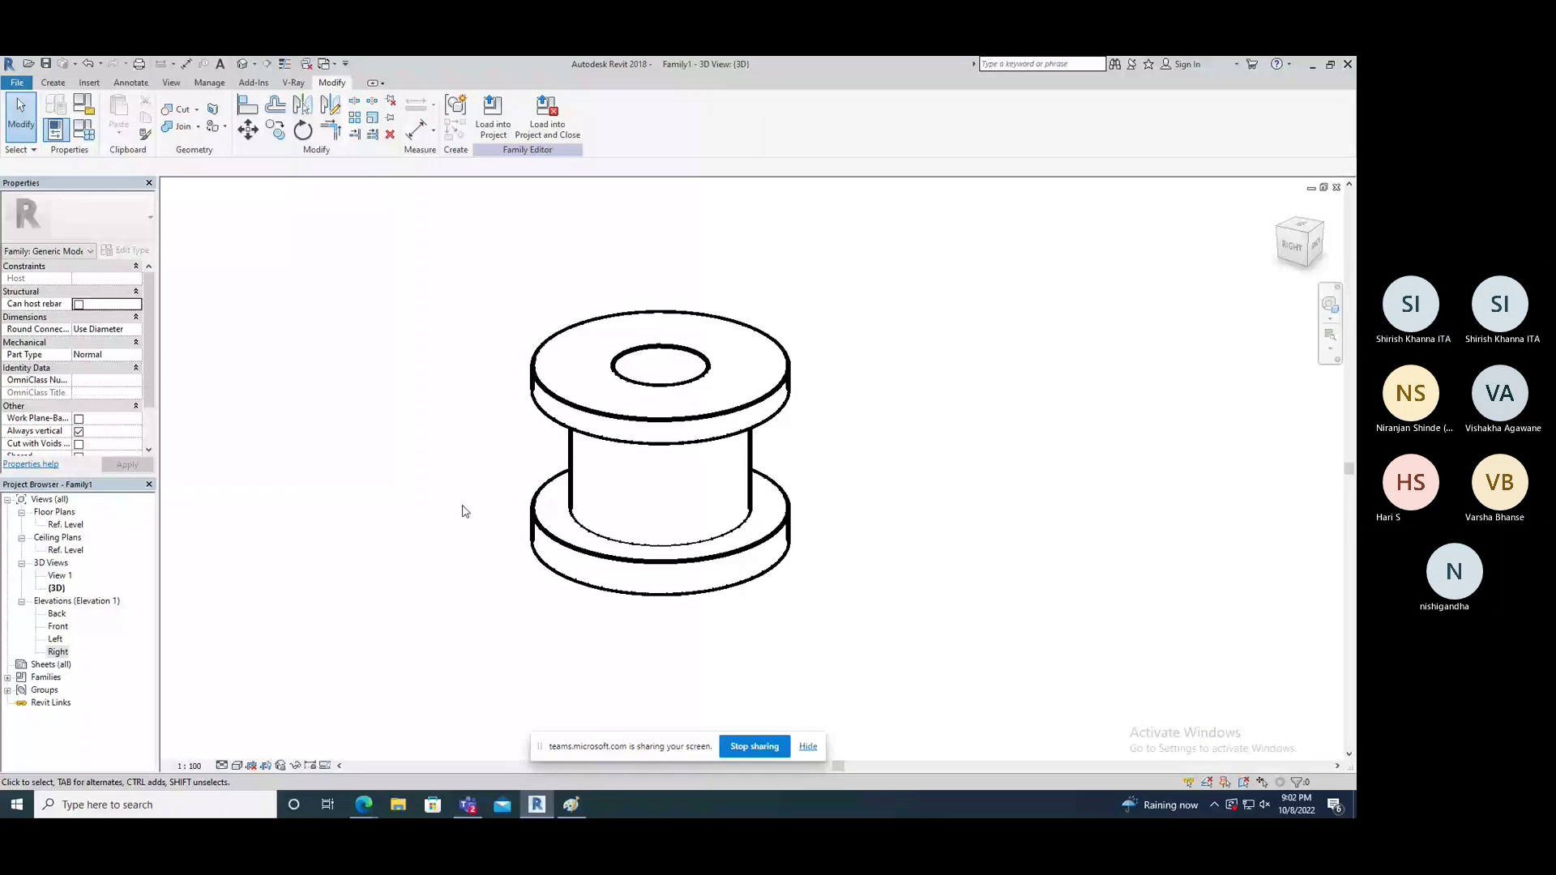
Step: Edit the revolve sketch from the Right view, delete the inner vertical edge, and finish
{"action": "double_click", "coordinate": [658, 363]}
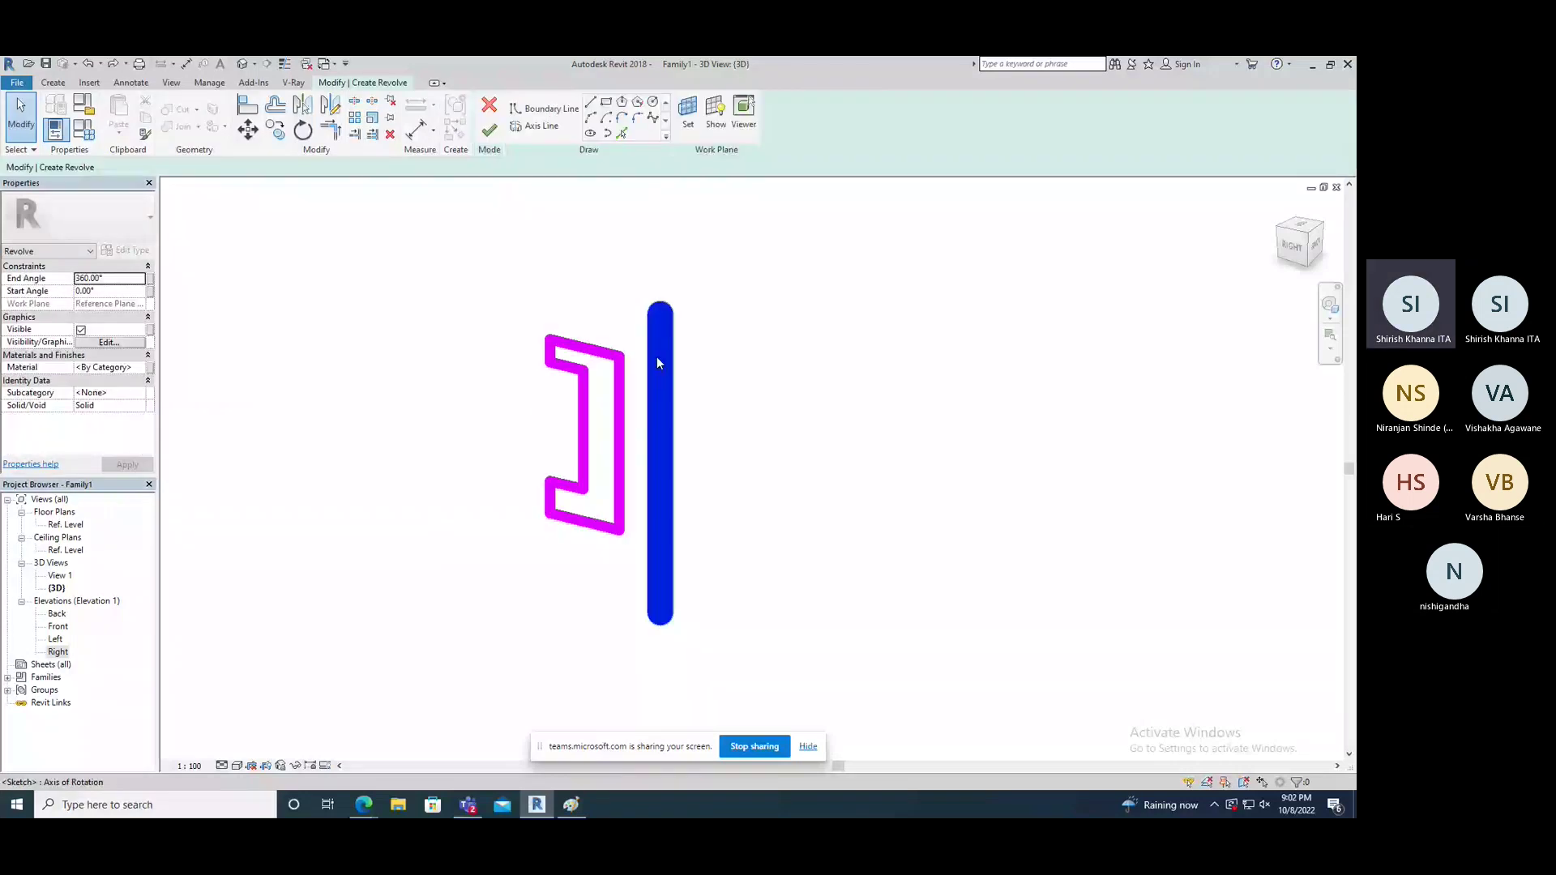
{"action": "left_click", "coordinate": [614, 482]}
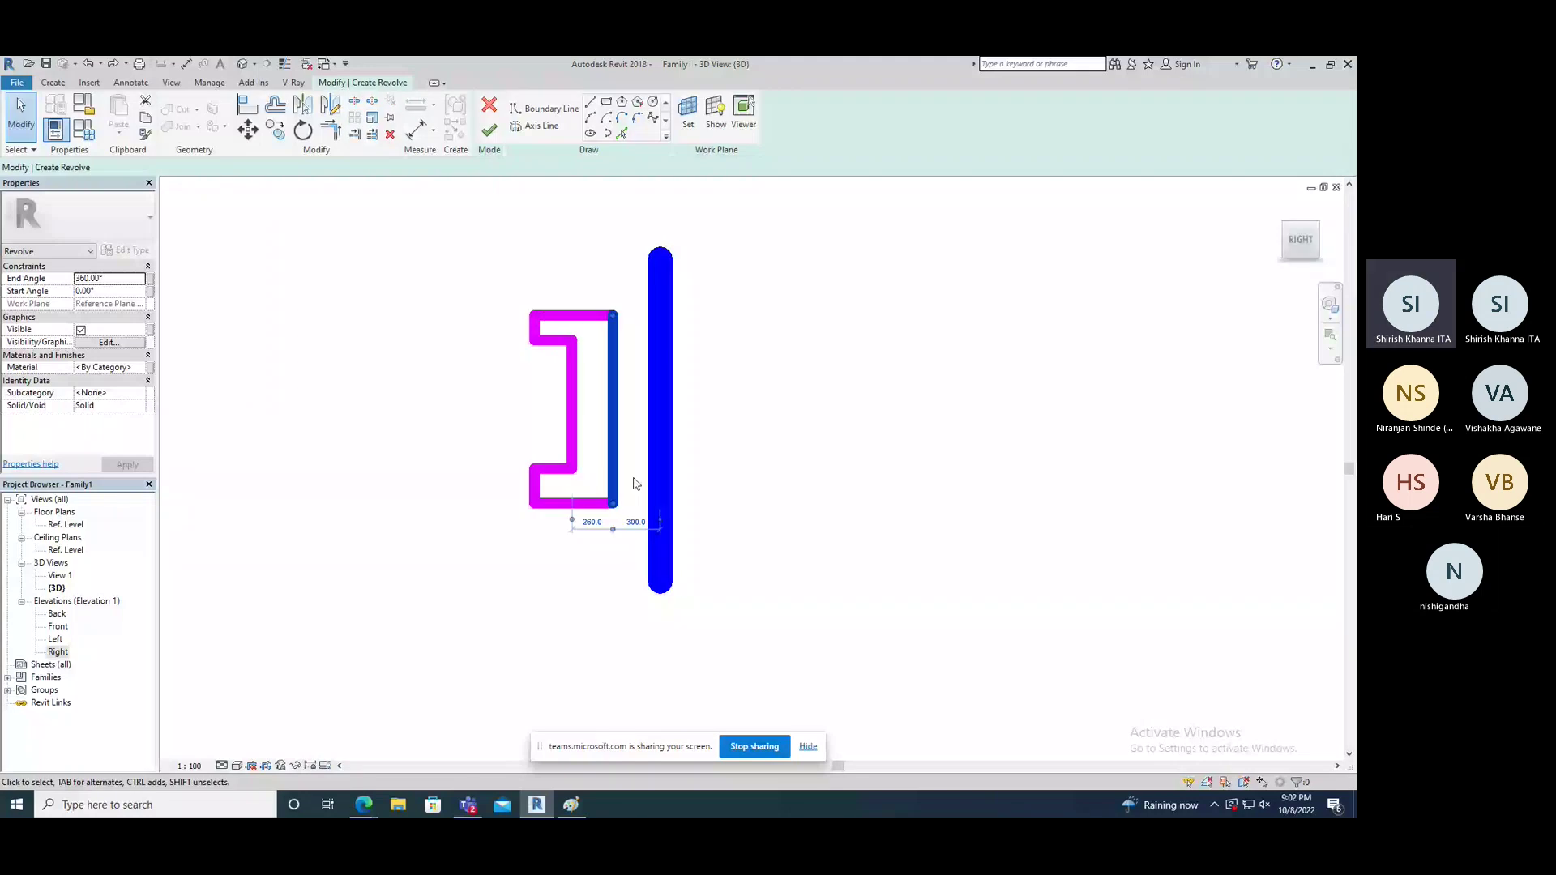
{"action": "key", "text": "Delete"}
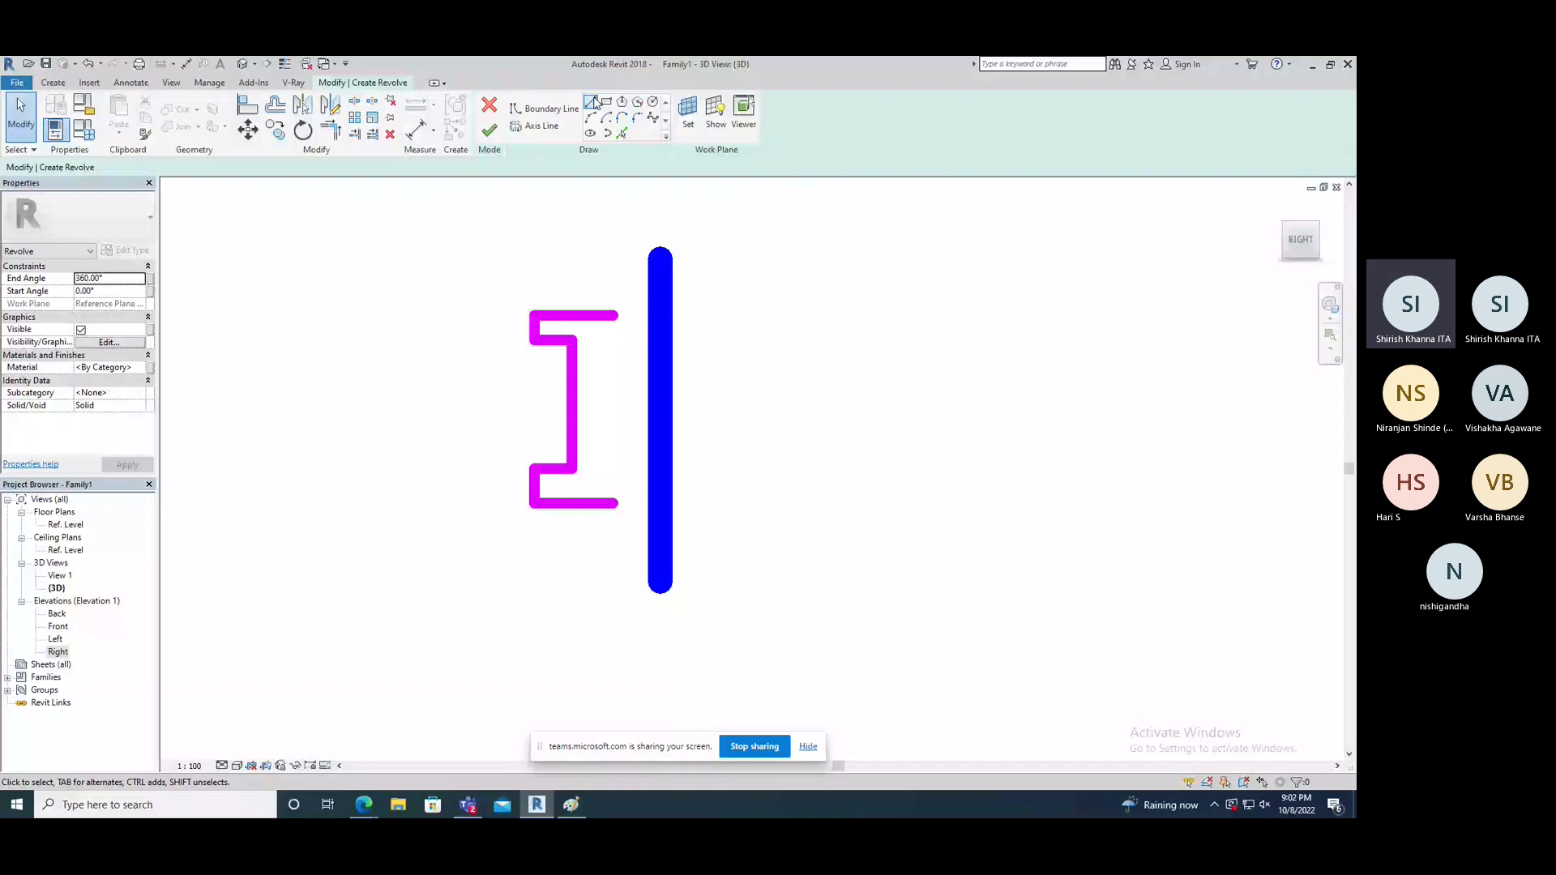
{"action": "left_click", "coordinate": [490, 130]}
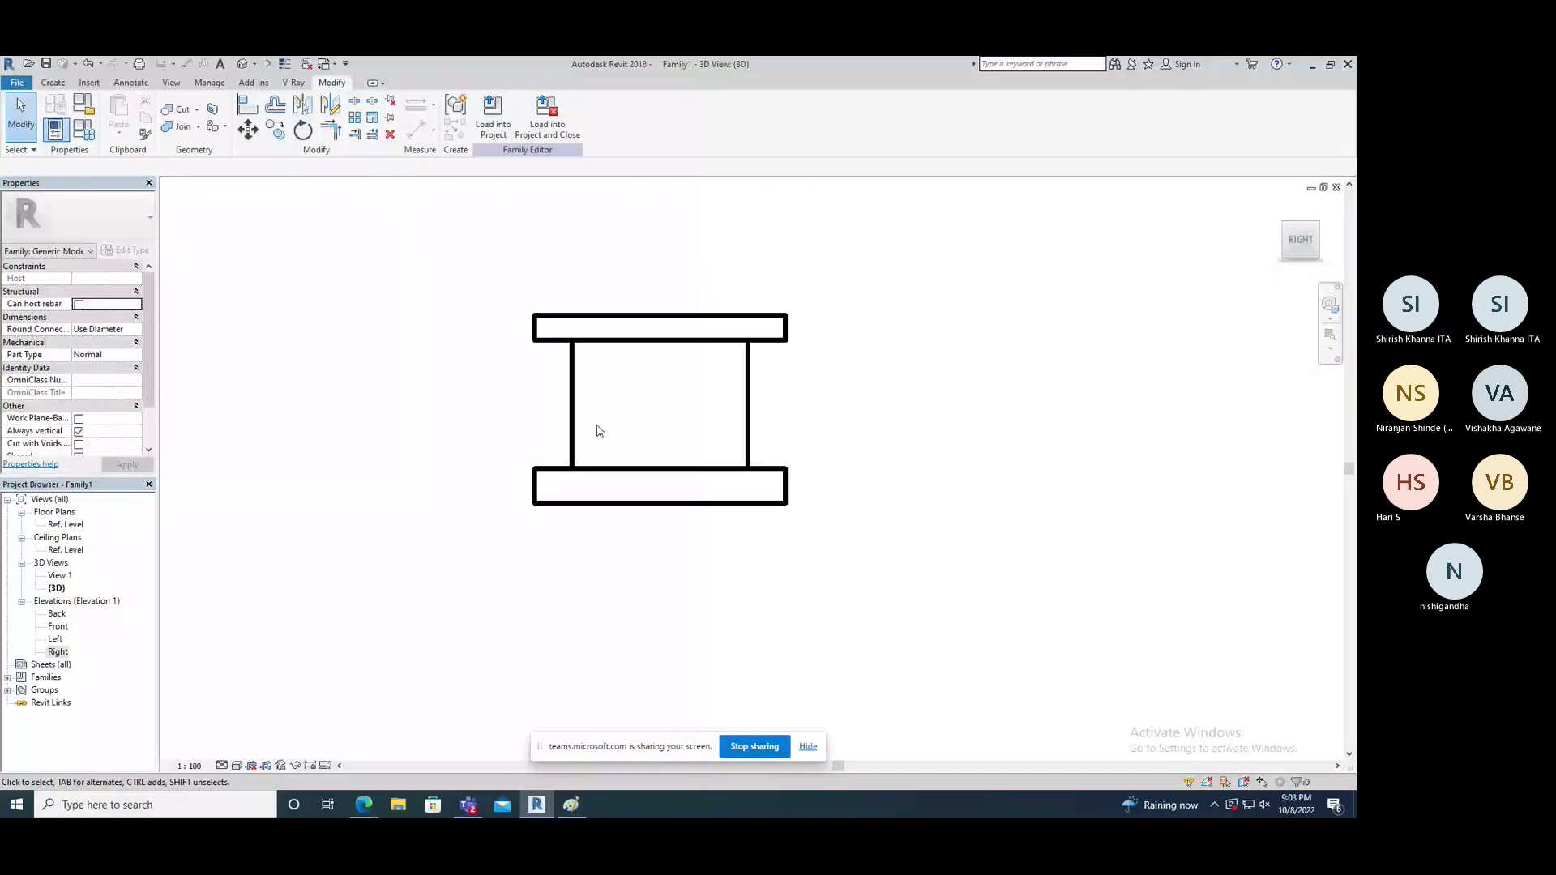
{"action": "left_click", "coordinate": [237, 766]}
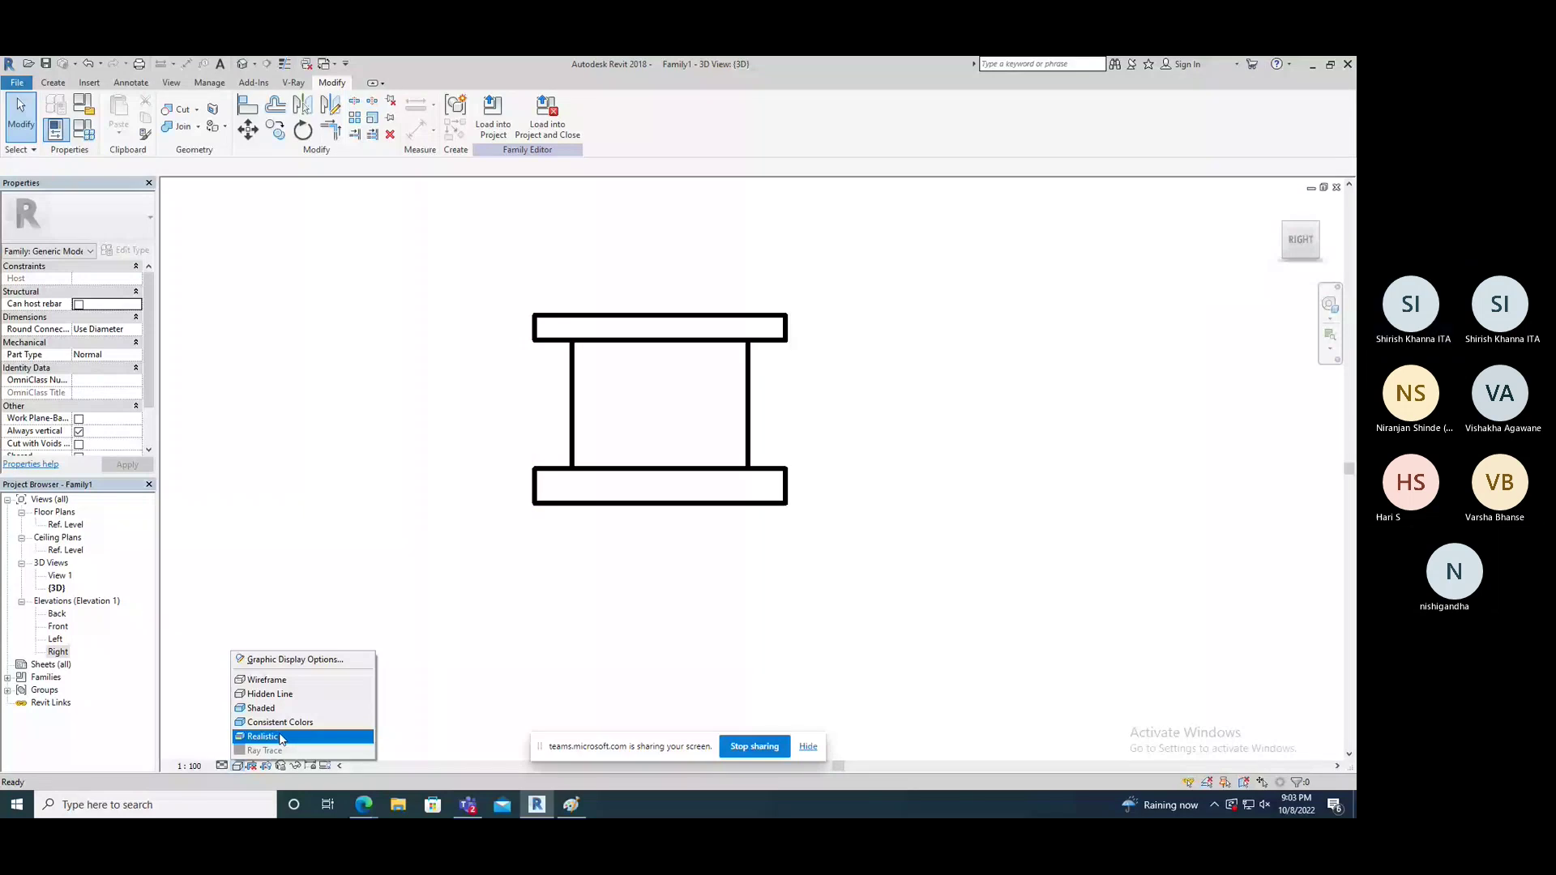
Step: Set the Realistic visual style, orbit around the spool, and window-select the whole model
{"action": "left_click", "coordinate": [281, 738]}
{"action": "middle_click_drag", "start_coordinate": [713, 519], "coordinate": [810, 471], "text": "shift"}
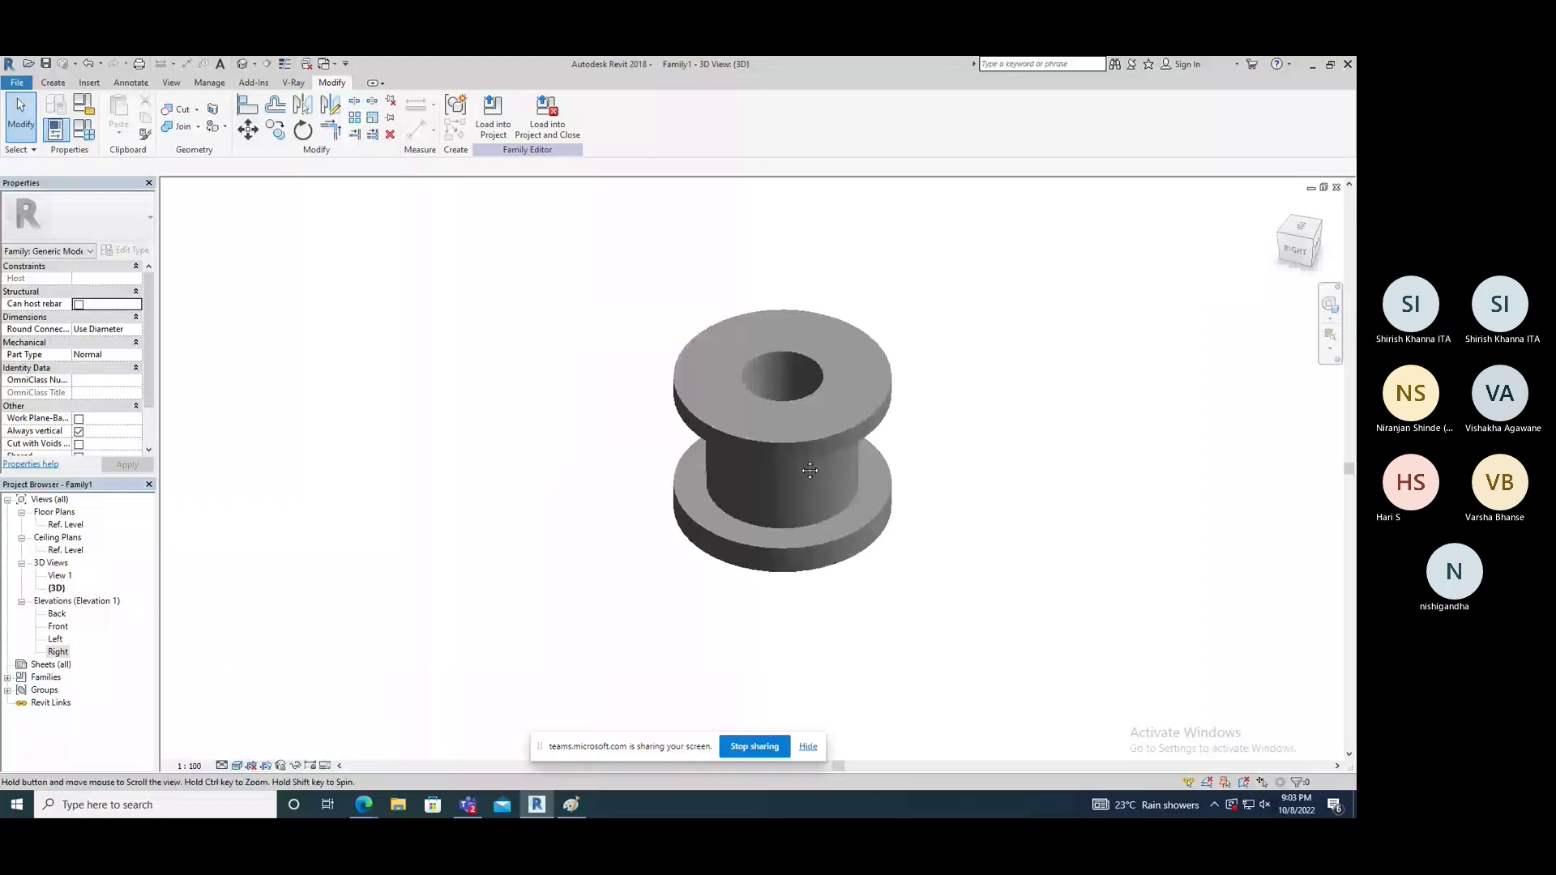
{"action": "middle_click_drag", "start_coordinate": [809, 471], "coordinate": [701, 630], "text": "shift"}
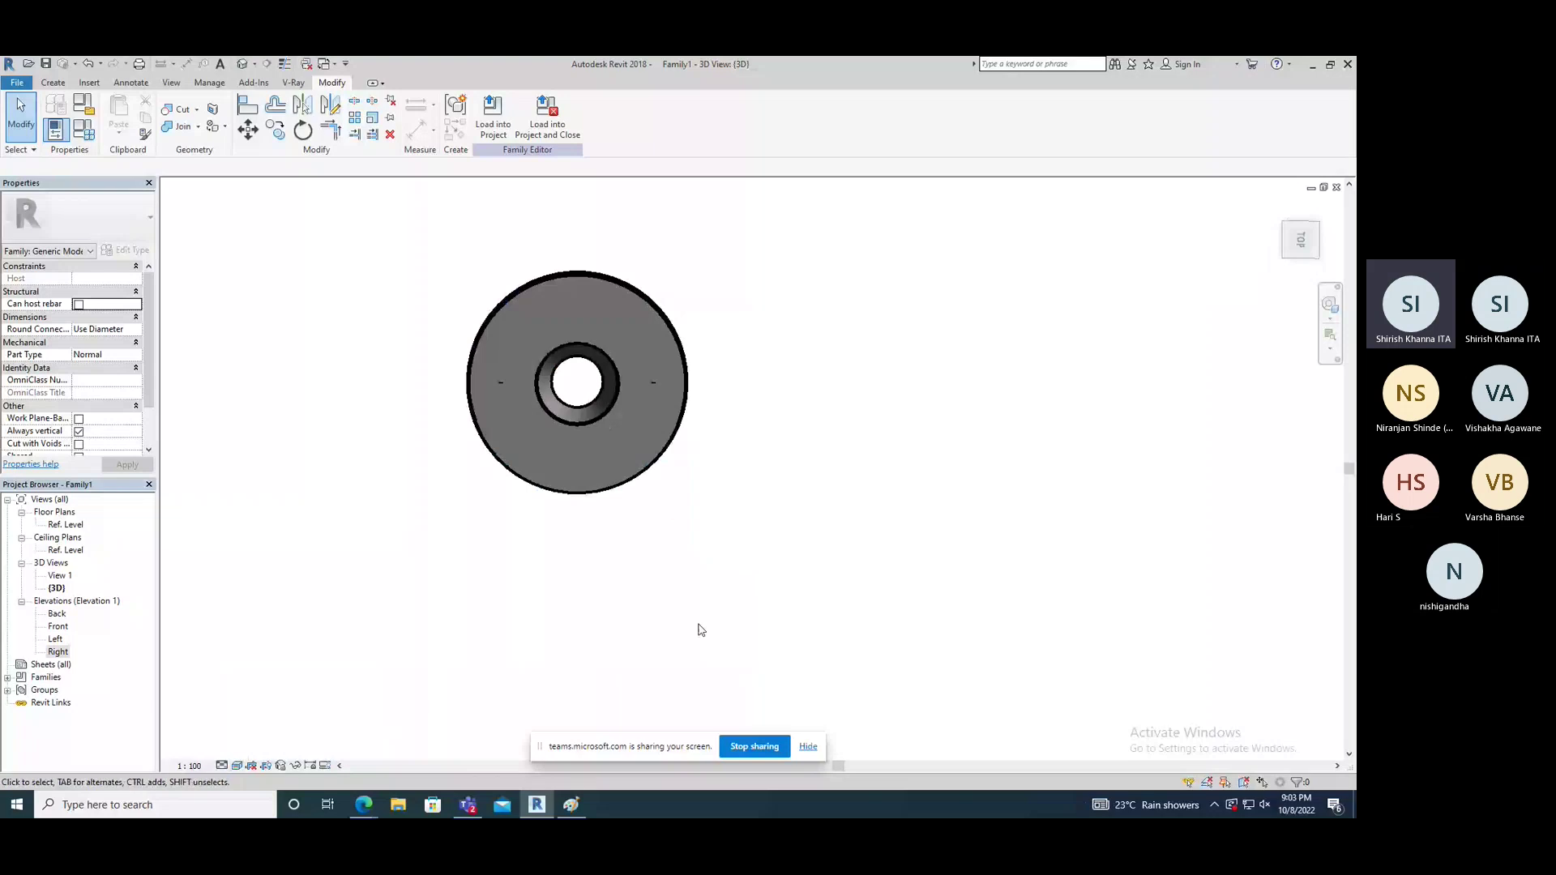
{"action": "middle_click_drag", "start_coordinate": [700, 630], "coordinate": [589, 389], "text": "shift"}
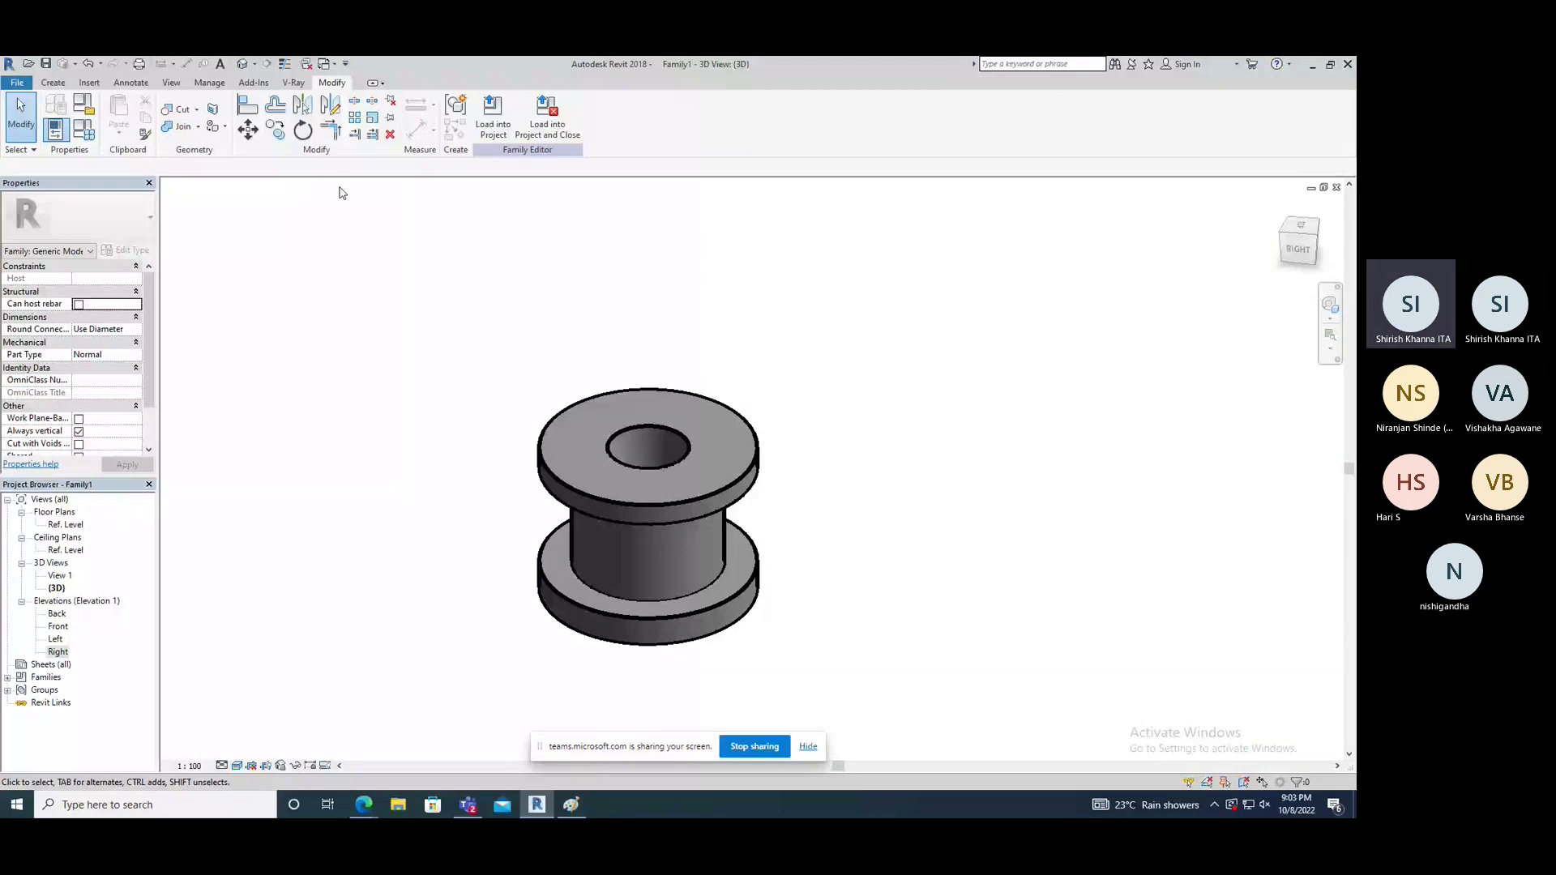
{"action": "left_click_drag", "start_coordinate": [862, 276], "coordinate": [523, 646]}
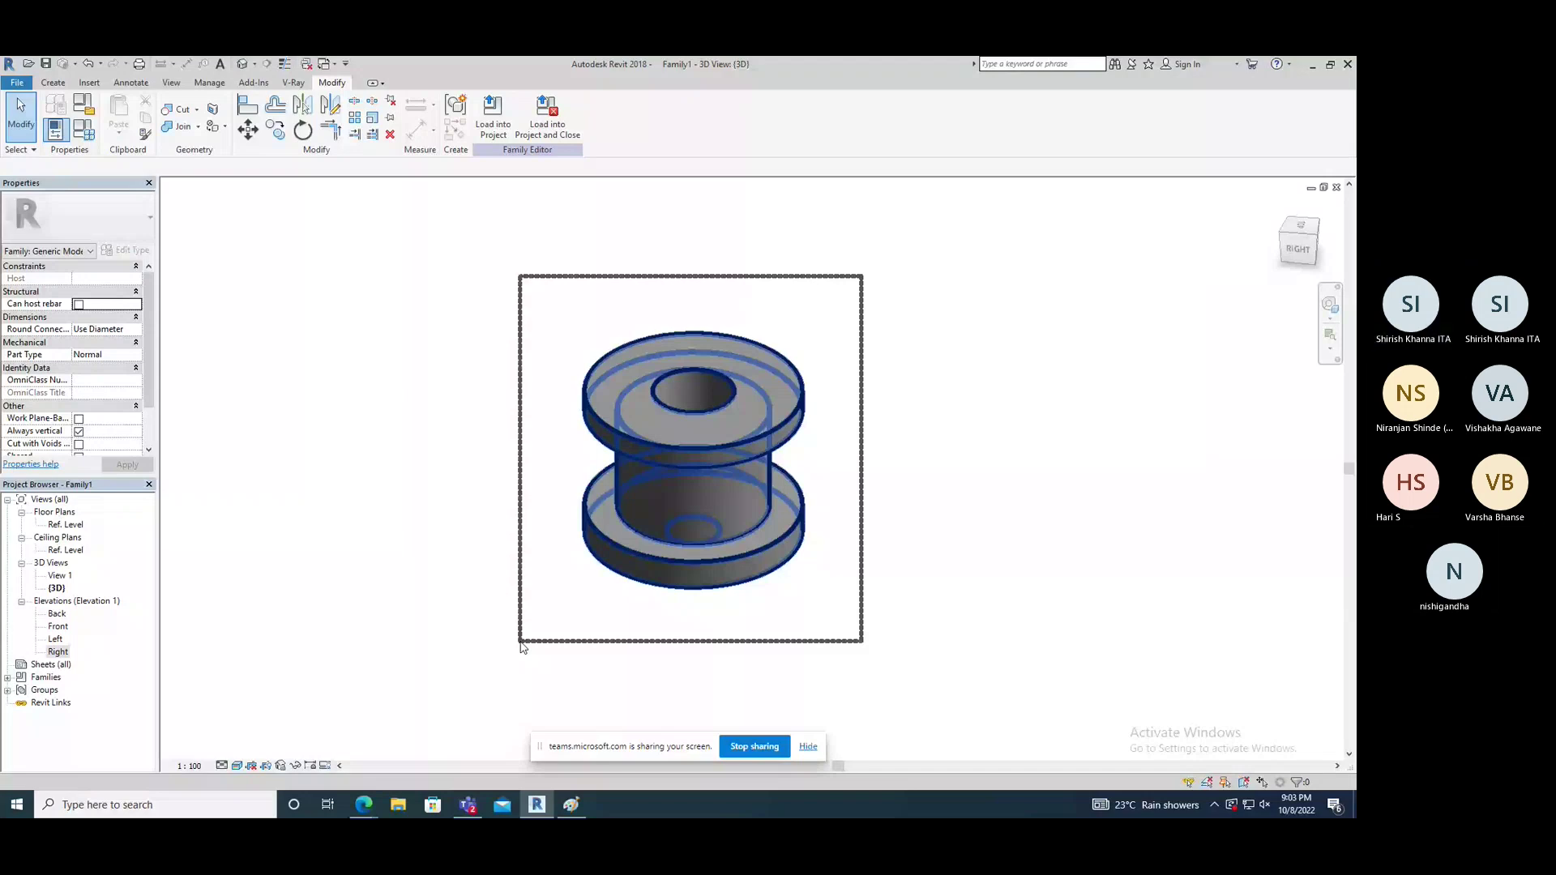
Step: Delete the selected spool and bring up the Create tab's form tools
{"action": "key", "text": "Delete"}
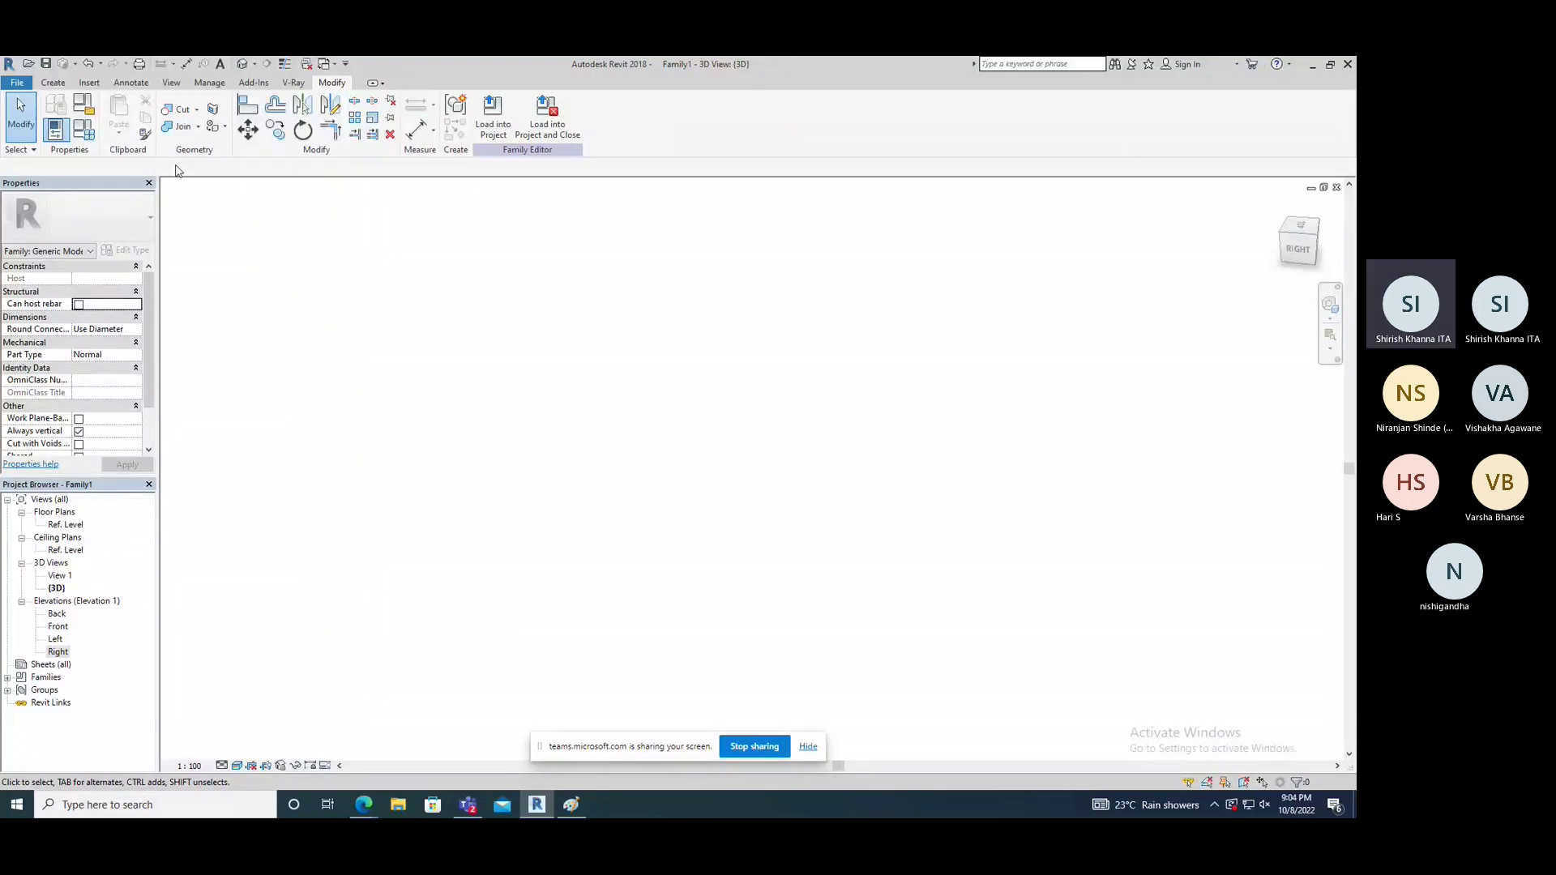
{"action": "left_click", "coordinate": [53, 82]}
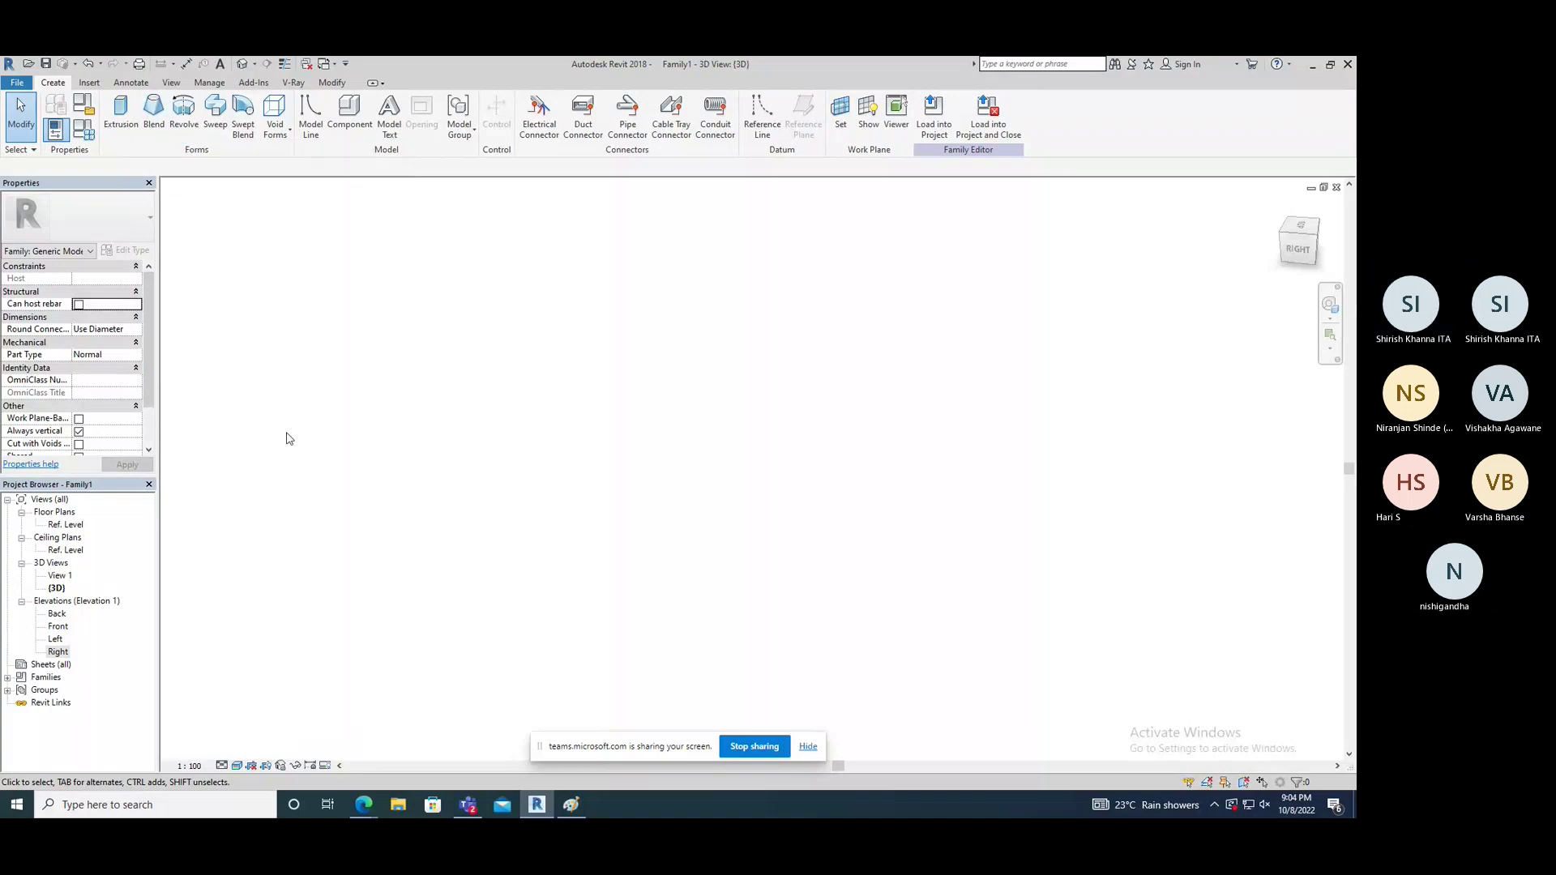
Step: Start a blend and sketch its rectangular base on the Ref. Level plan
{"action": "left_click", "coordinate": [154, 117]}
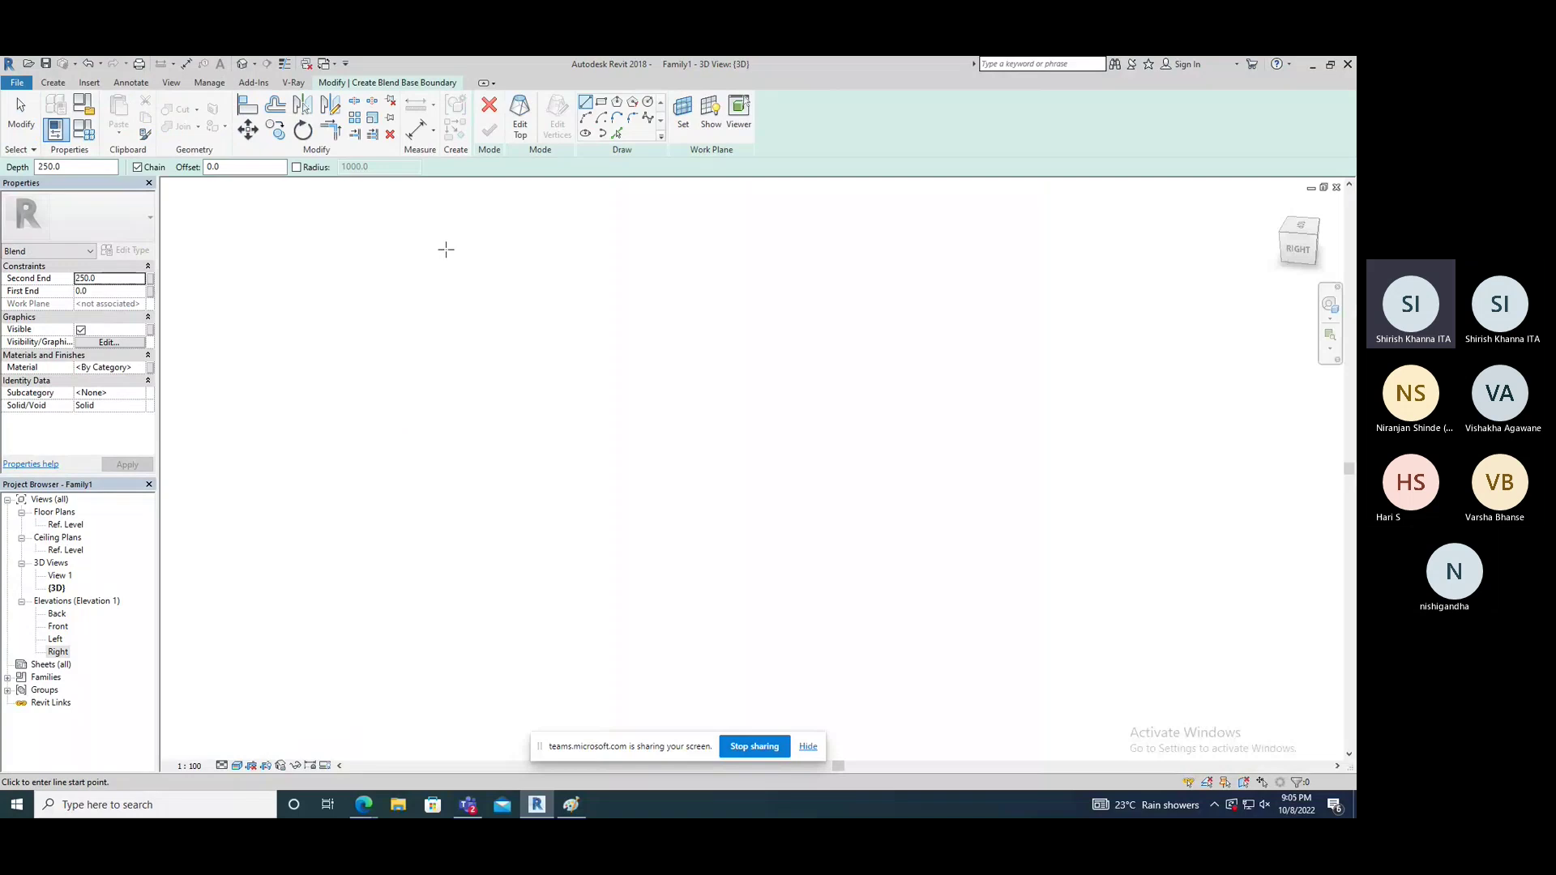
{"action": "double_click", "coordinate": [69, 525]}
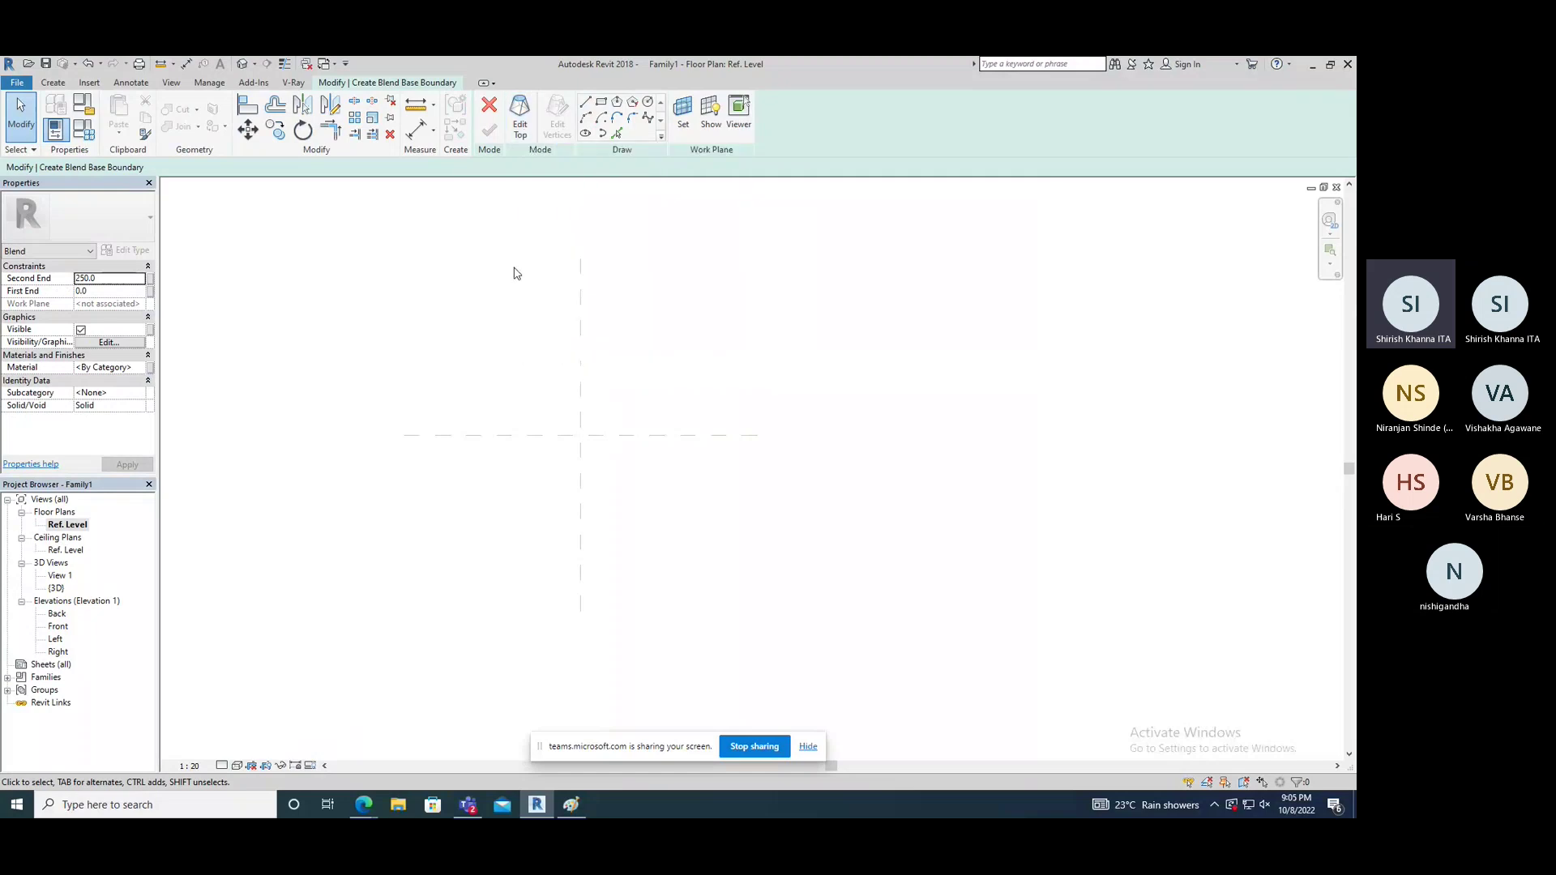
{"action": "left_click", "coordinate": [601, 101]}
{"action": "left_click", "coordinate": [497, 351]}
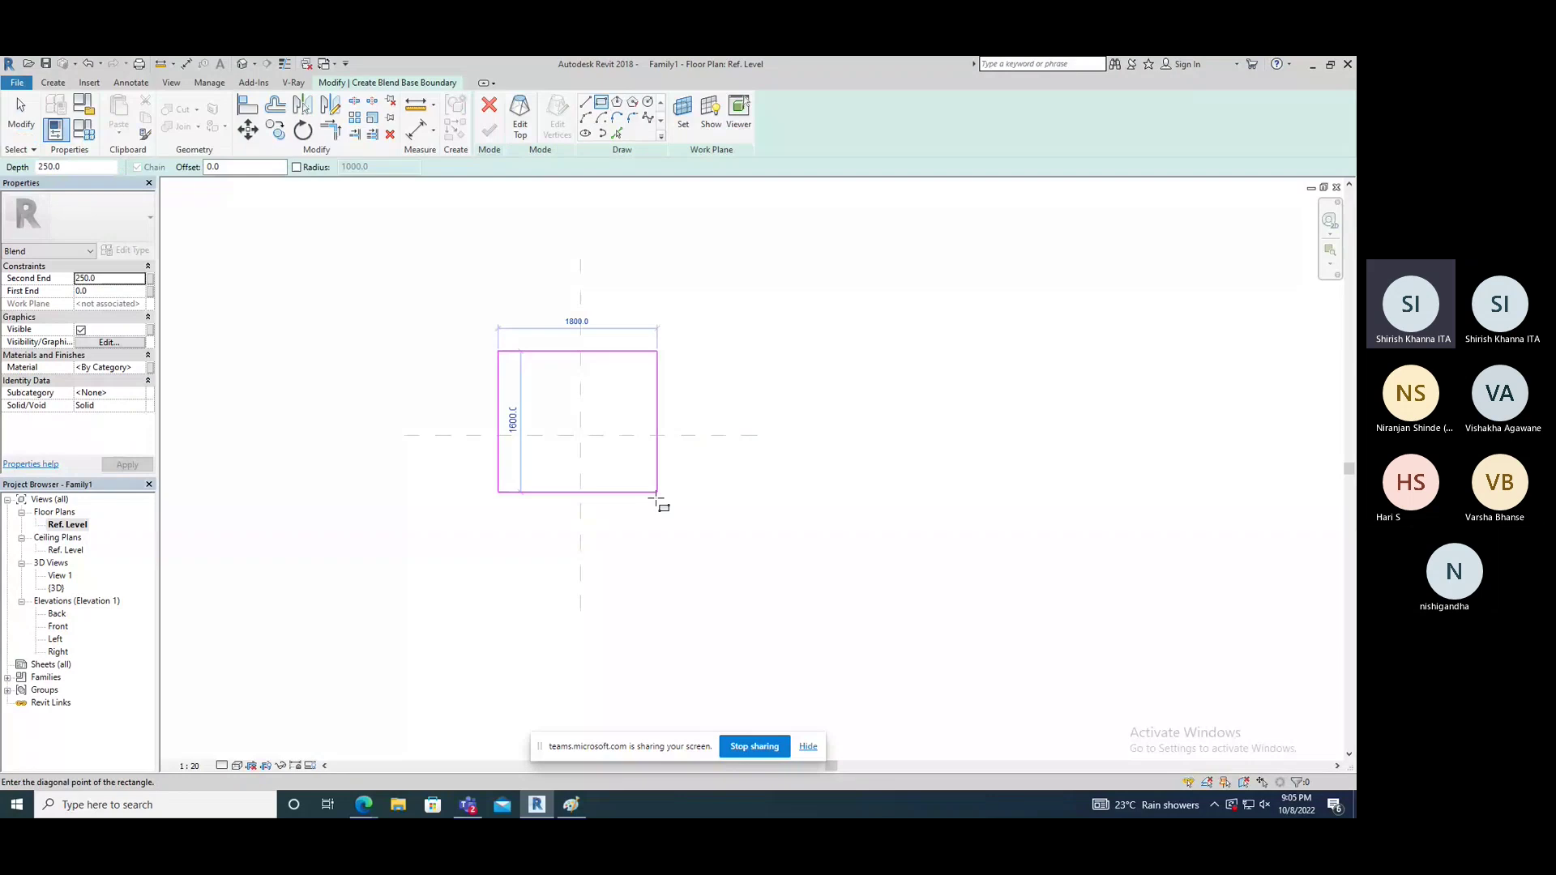
{"action": "left_click", "coordinate": [666, 527]}
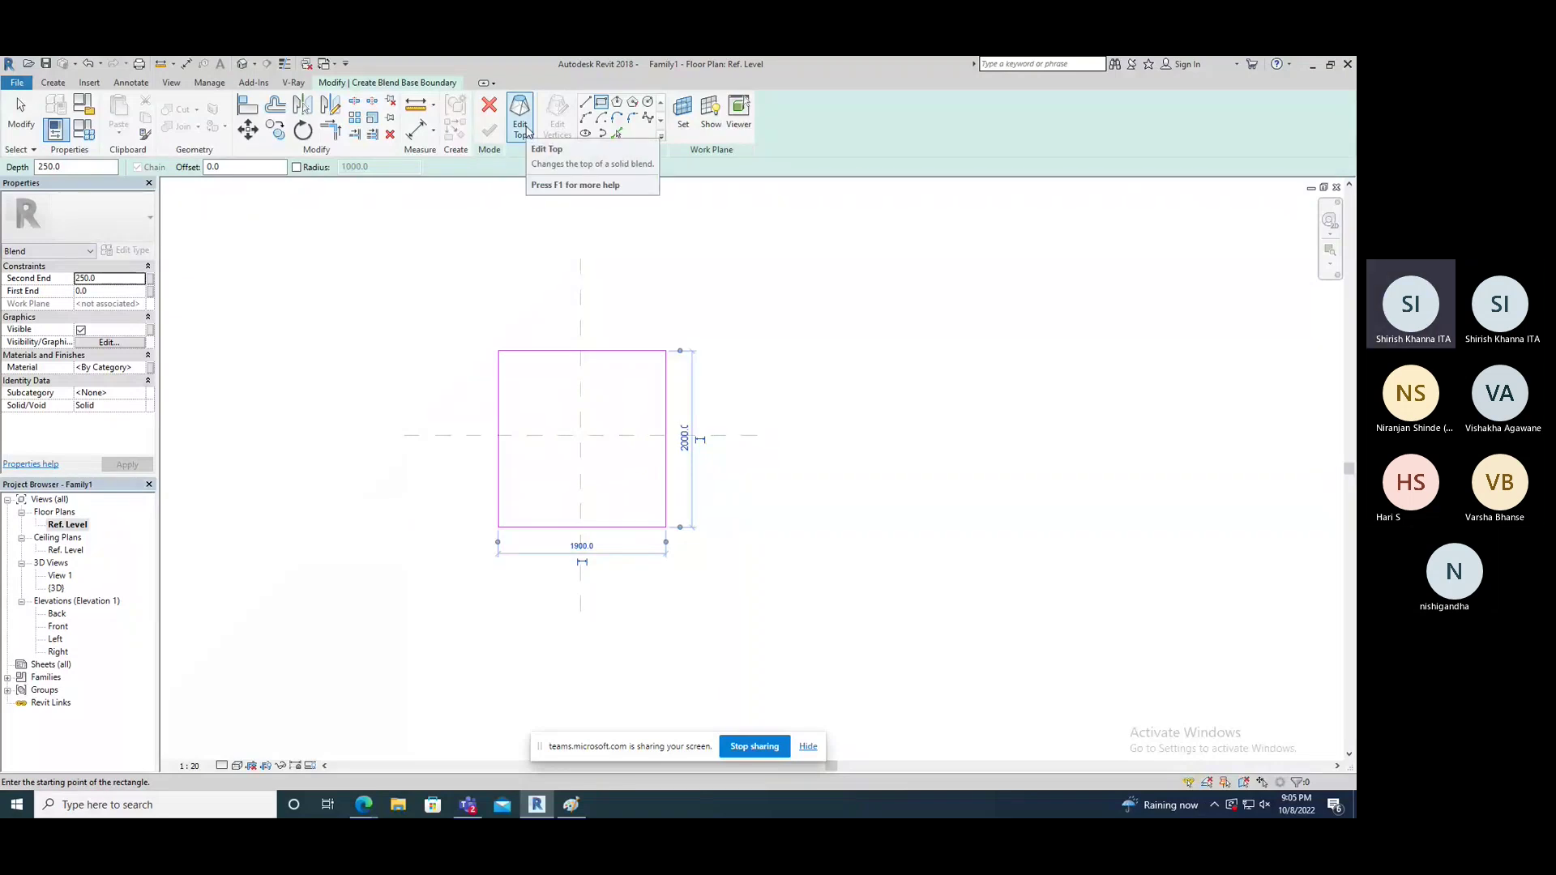
Step: Give the blend depth 1000 and an 800-radius circular top, then finish it
{"action": "left_click", "coordinate": [526, 130]}
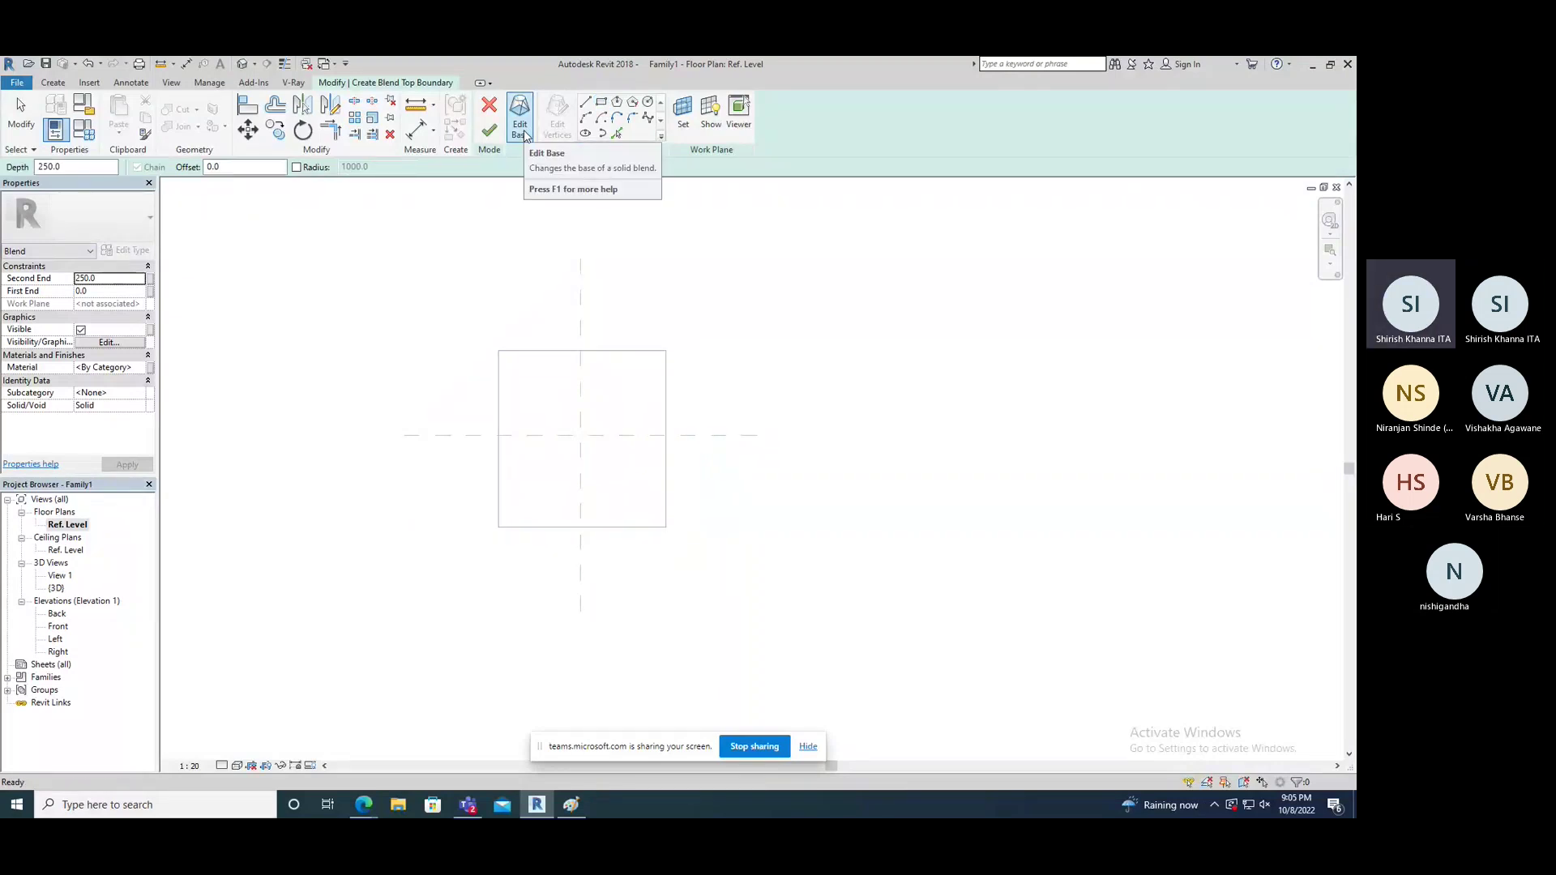
{"action": "left_click", "coordinate": [48, 167]}
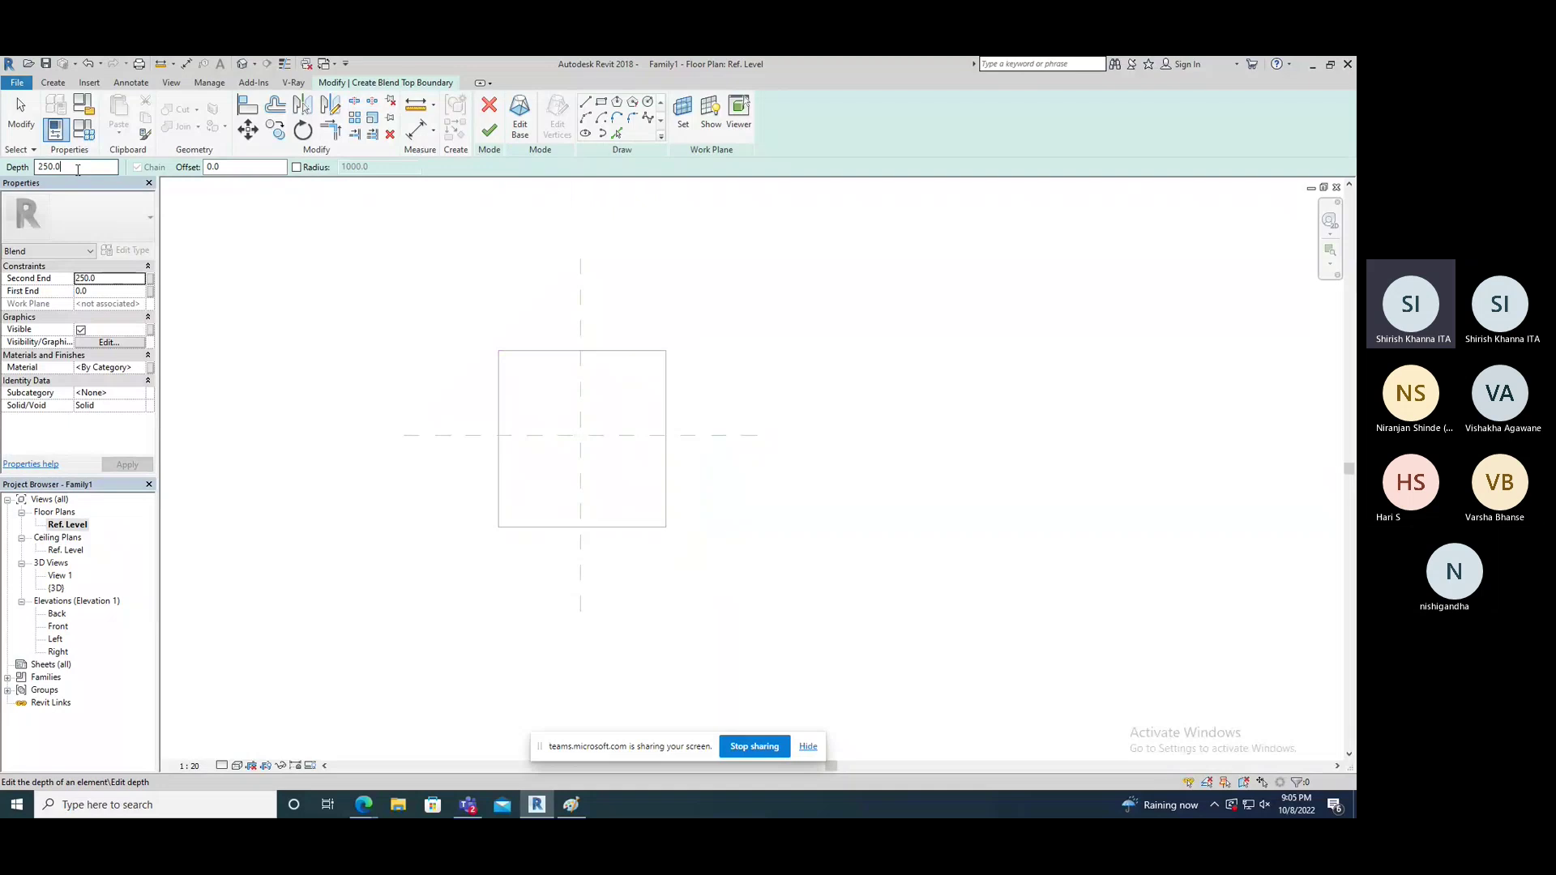
{"action": "type", "text": "1000"}
{"action": "key", "text": "Return"}
{"action": "key", "text": "Escape"}
{"action": "left_click", "coordinate": [648, 103]}
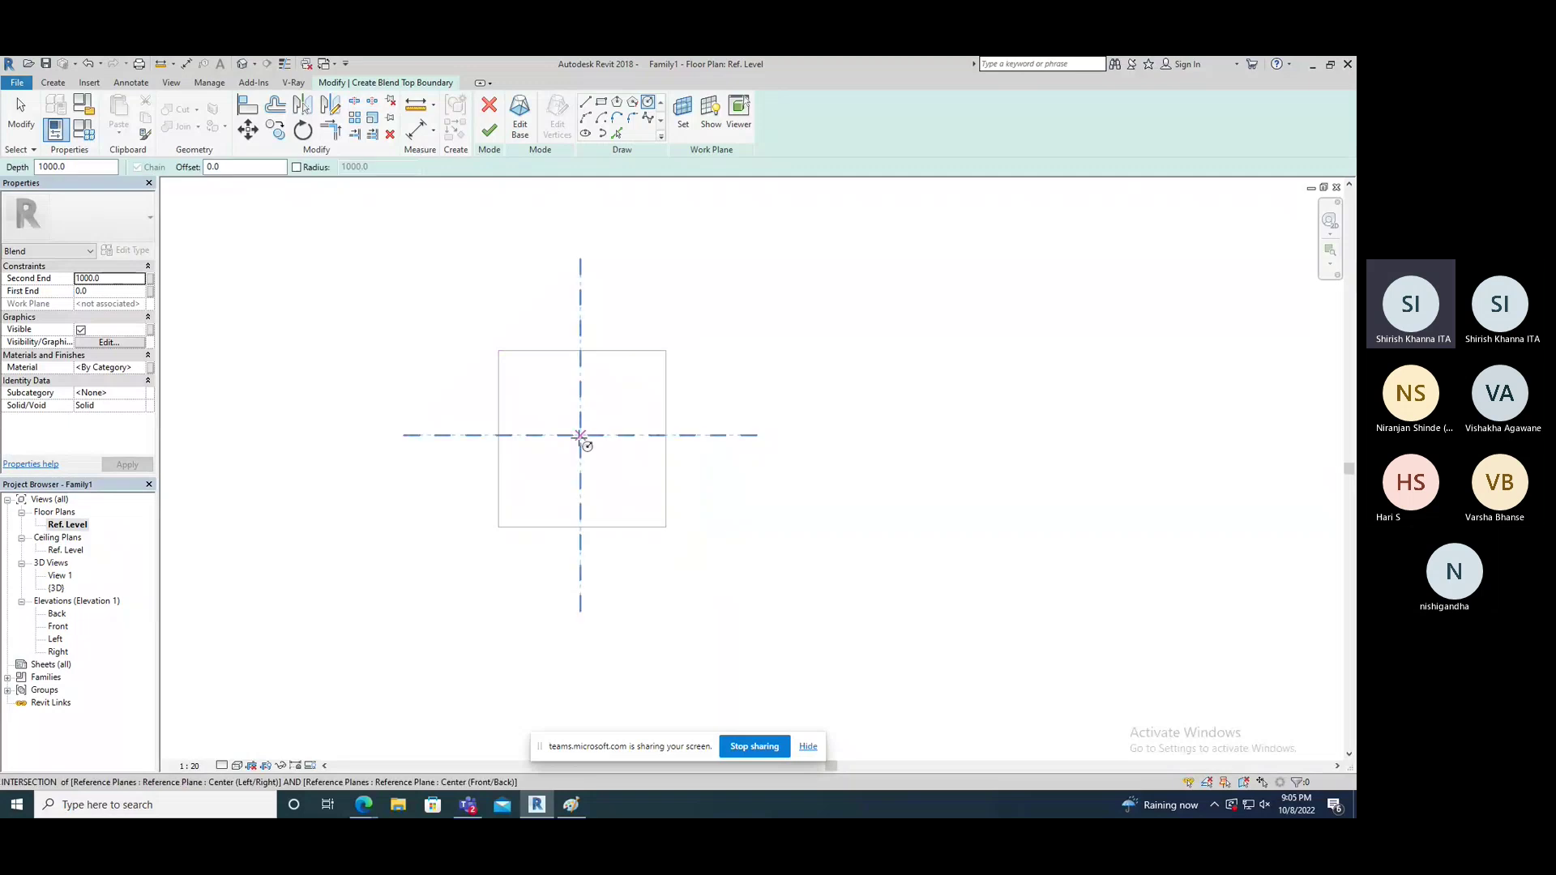
{"action": "left_click", "coordinate": [581, 435]}
{"action": "left_click", "coordinate": [629, 386]}
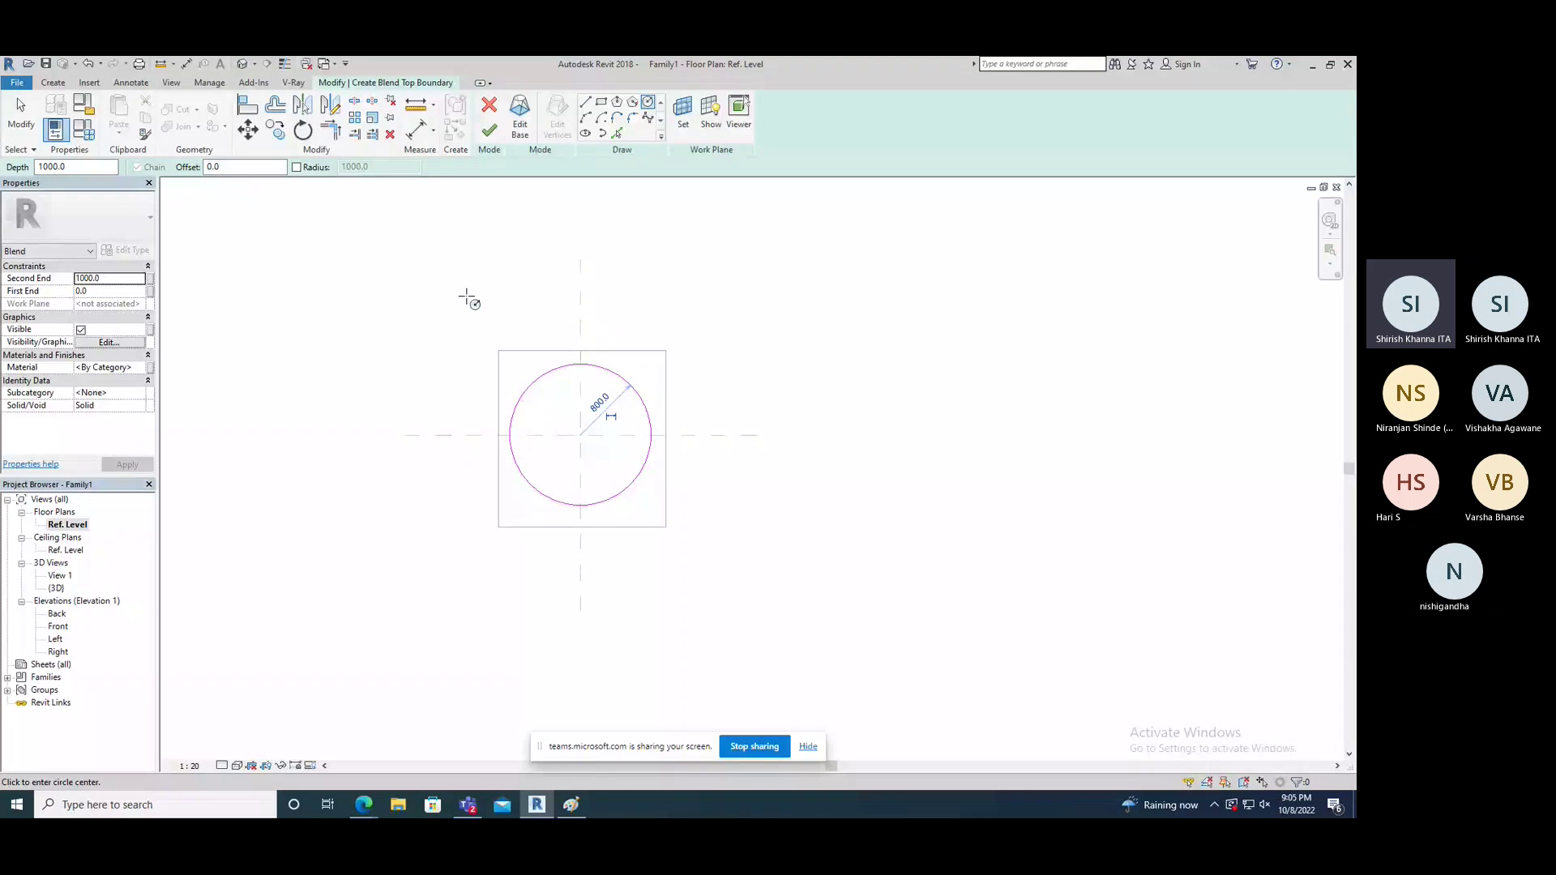
{"action": "left_click", "coordinate": [489, 130]}
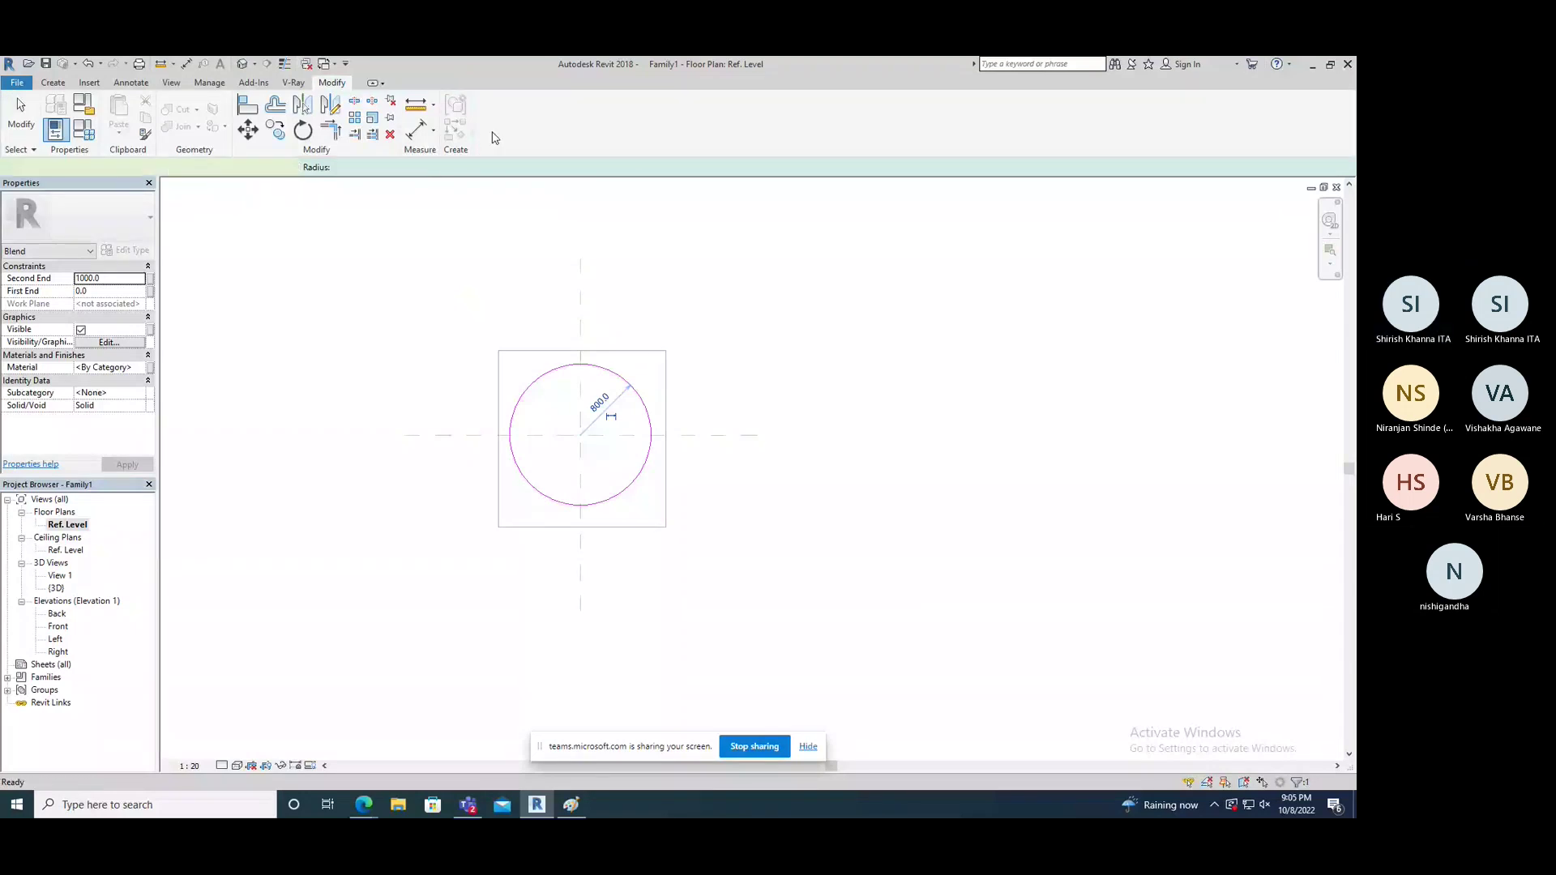
{"action": "left_click", "coordinate": [413, 349]}
{"action": "left_click", "coordinate": [242, 64]}
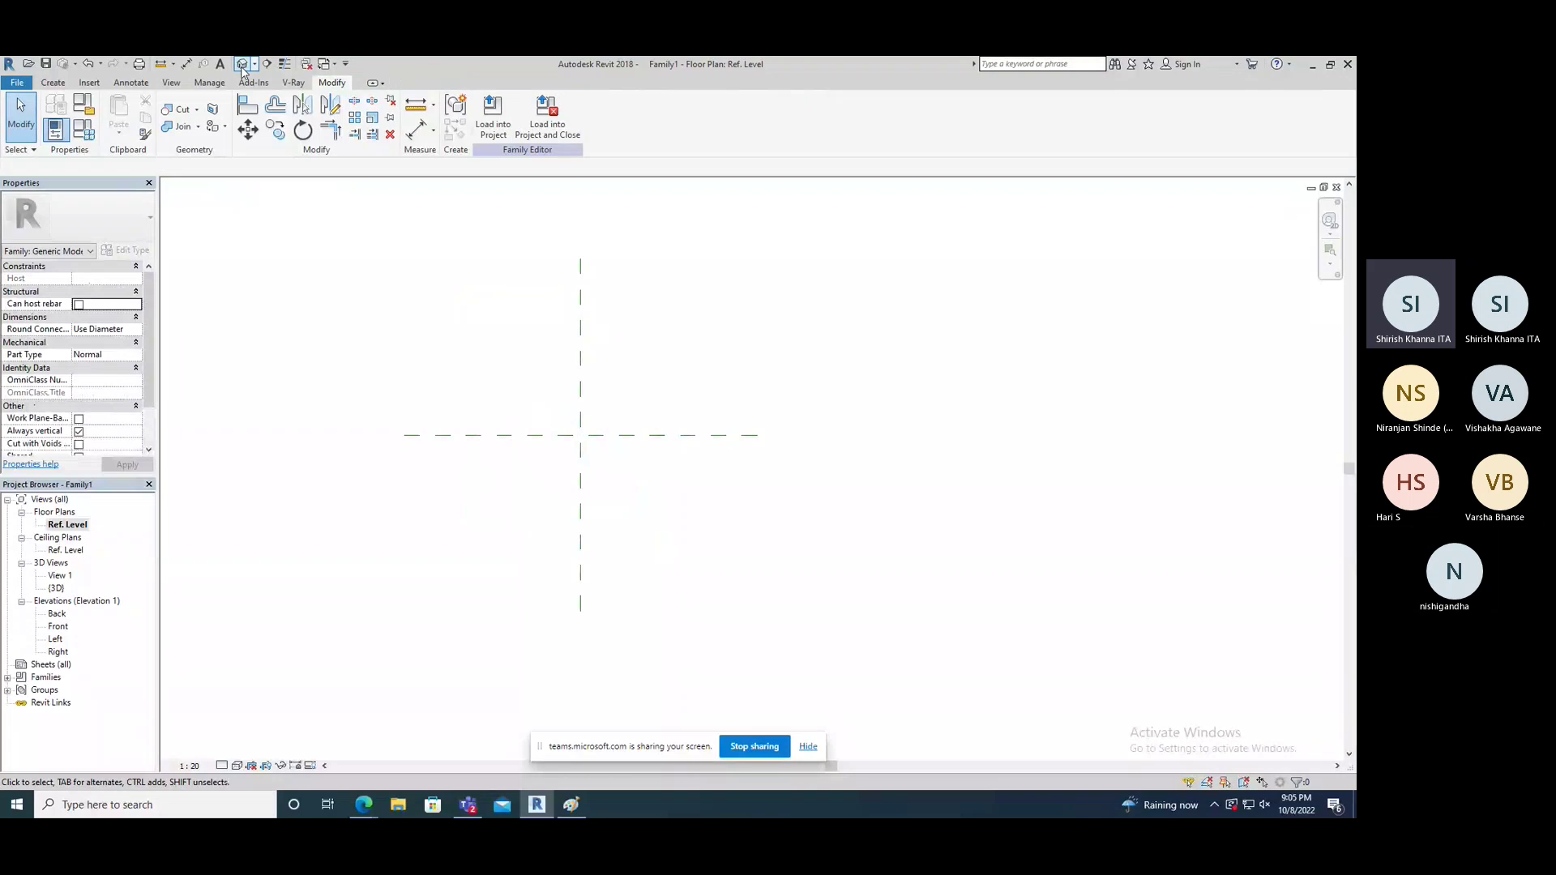
Step: In 3D, try raising the blend's top to make it taller, then undo the change
{"action": "middle_click", "coordinate": [603, 467]}
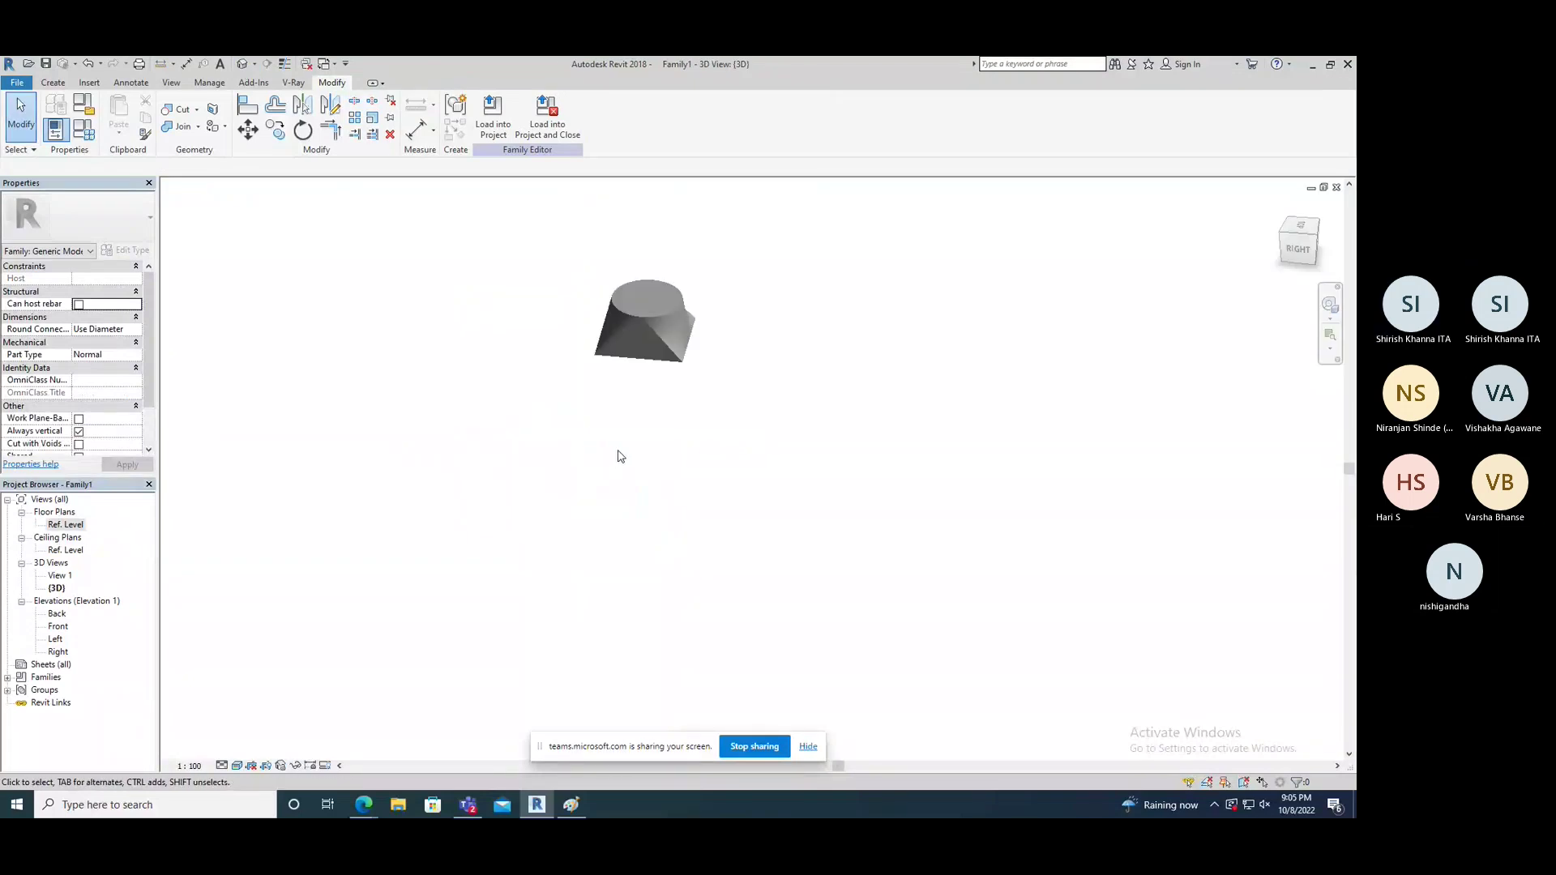
{"action": "scroll", "coordinate": [622, 450], "scroll_direction": "up", "scroll_amount": 3}
{"action": "middle_click_drag", "start_coordinate": [642, 532], "coordinate": [621, 474]}
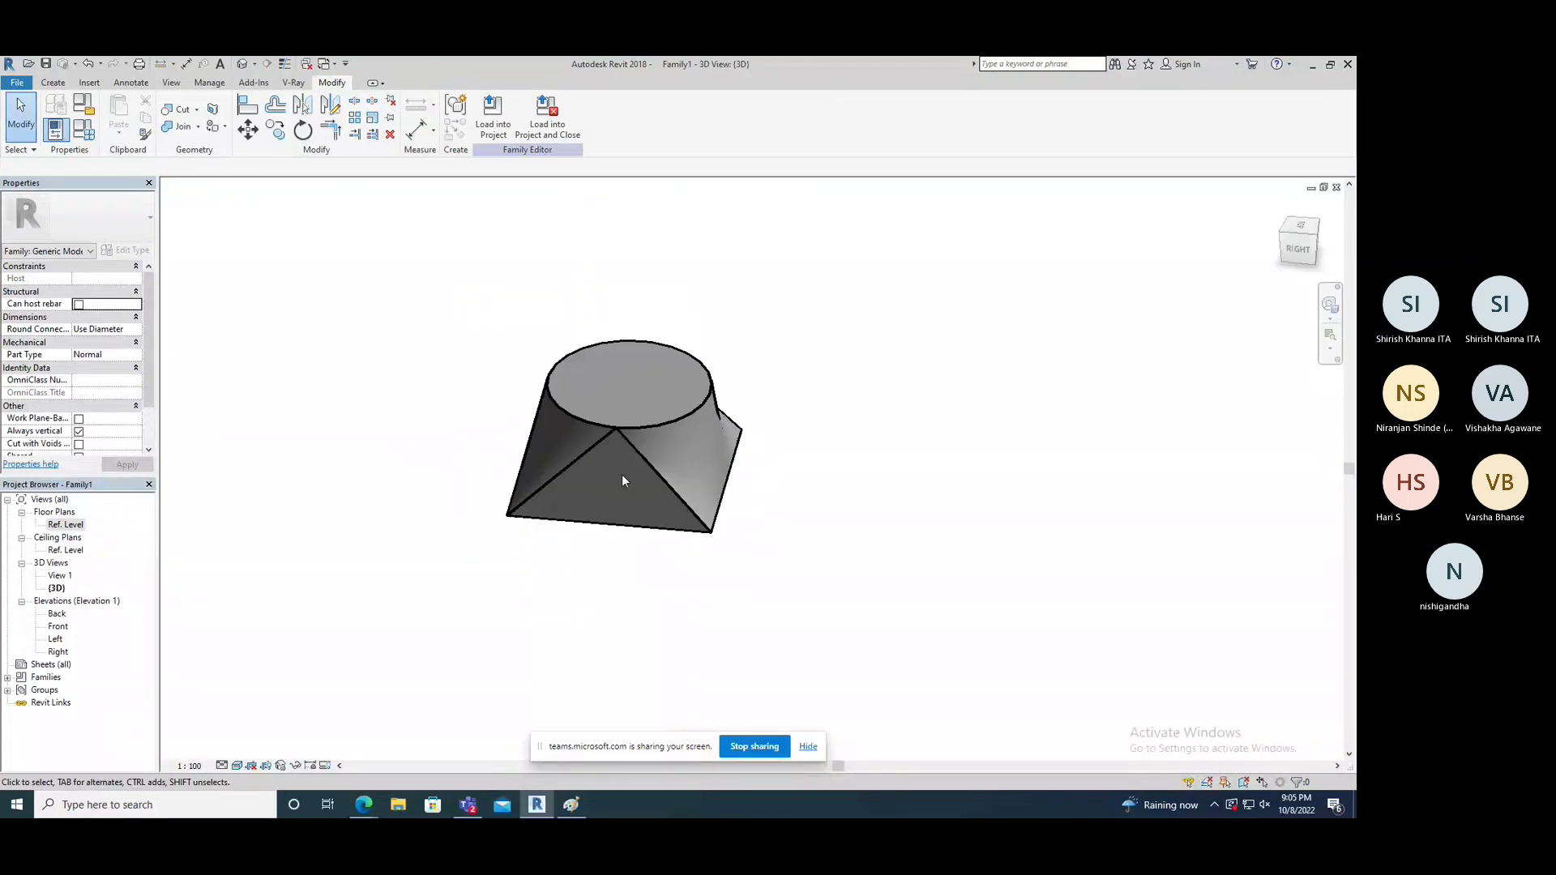
{"action": "middle_click_drag", "start_coordinate": [624, 475], "coordinate": [928, 506], "text": "shift"}
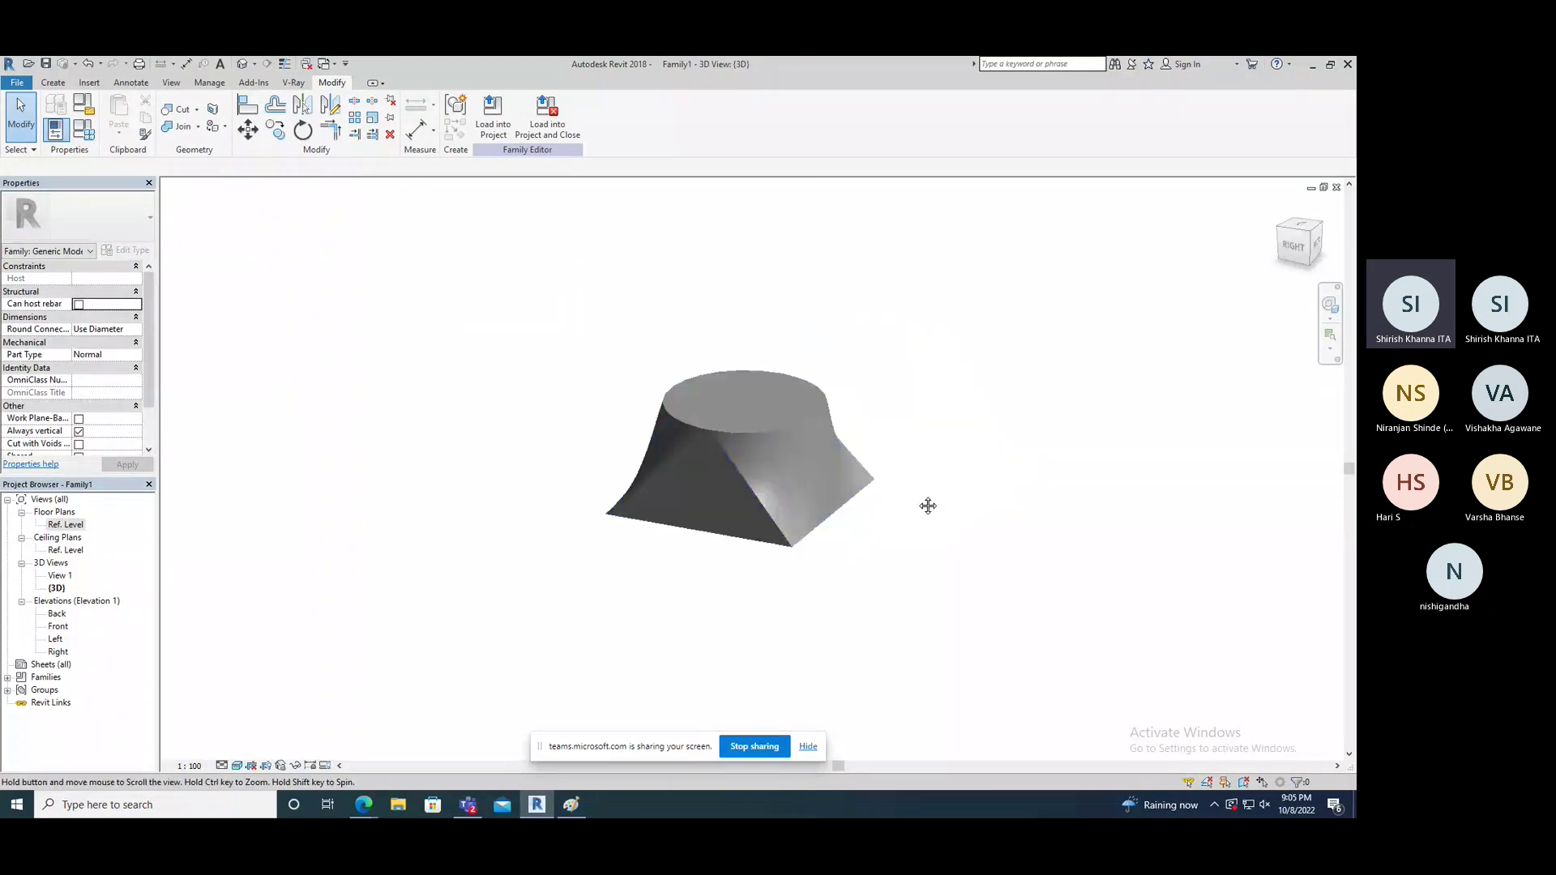
{"action": "left_click", "coordinate": [761, 445]}
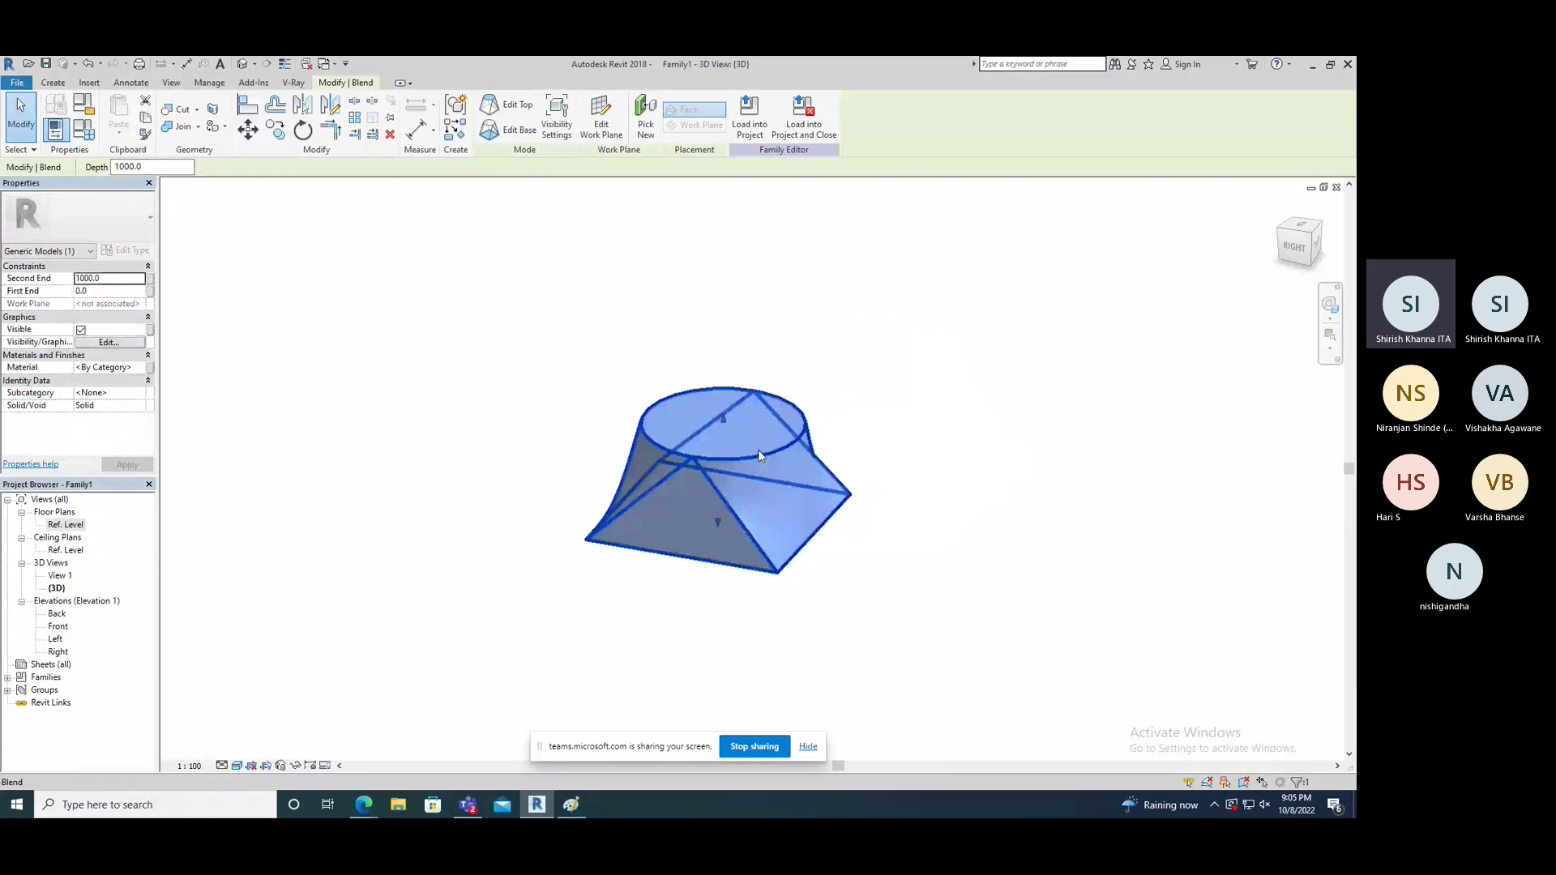
{"action": "left_click_drag", "start_coordinate": [760, 456], "coordinate": [726, 213]}
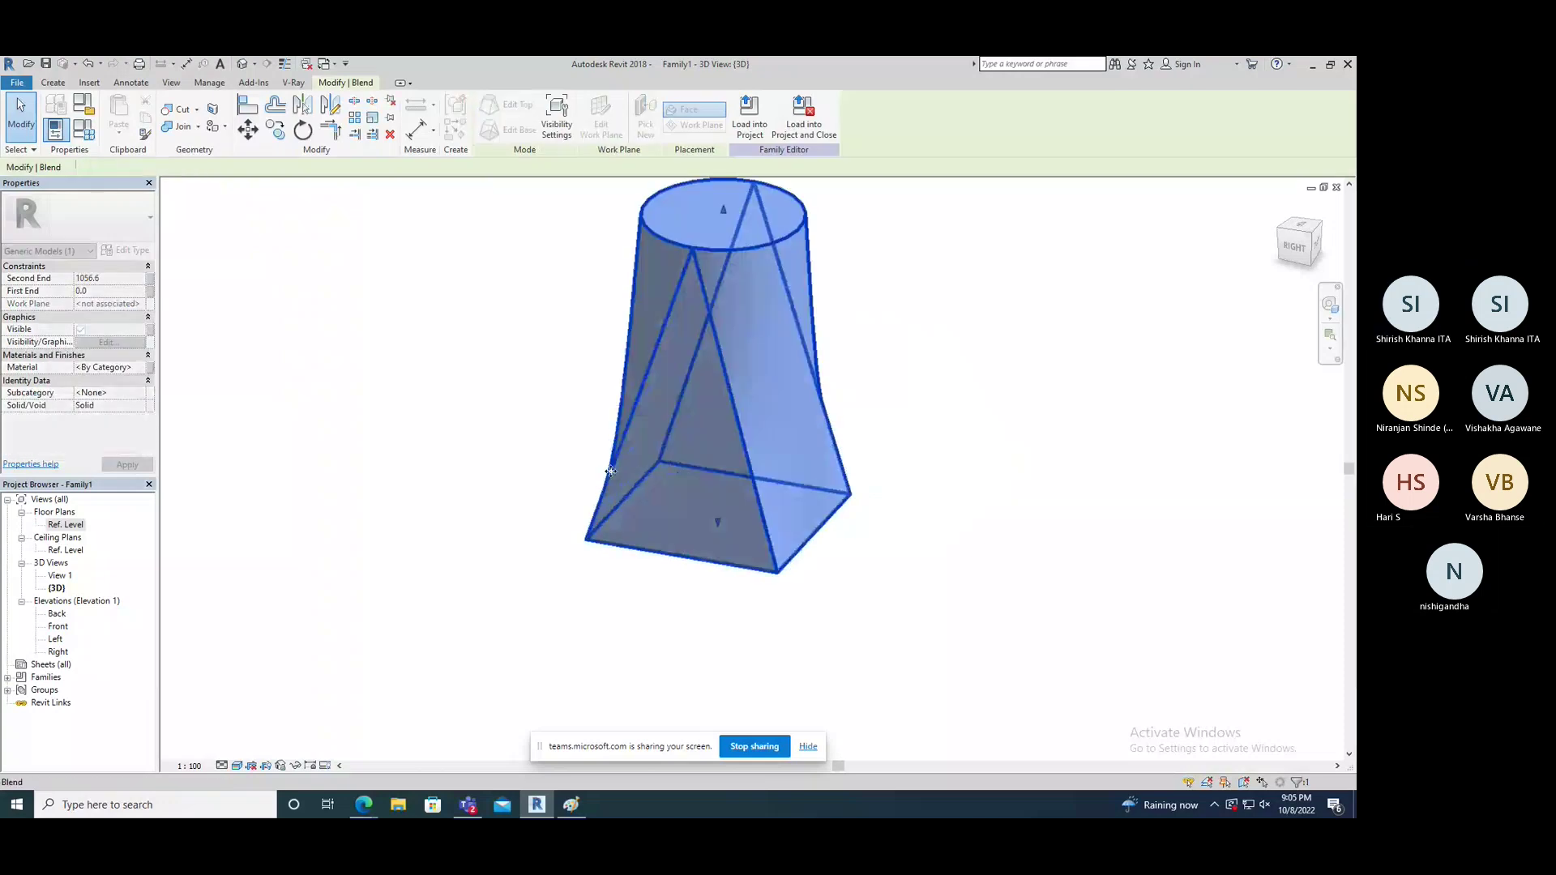
{"action": "middle_click_drag", "start_coordinate": [798, 529], "coordinate": [869, 609], "text": "shift"}
{"action": "key", "text": "Escape"}
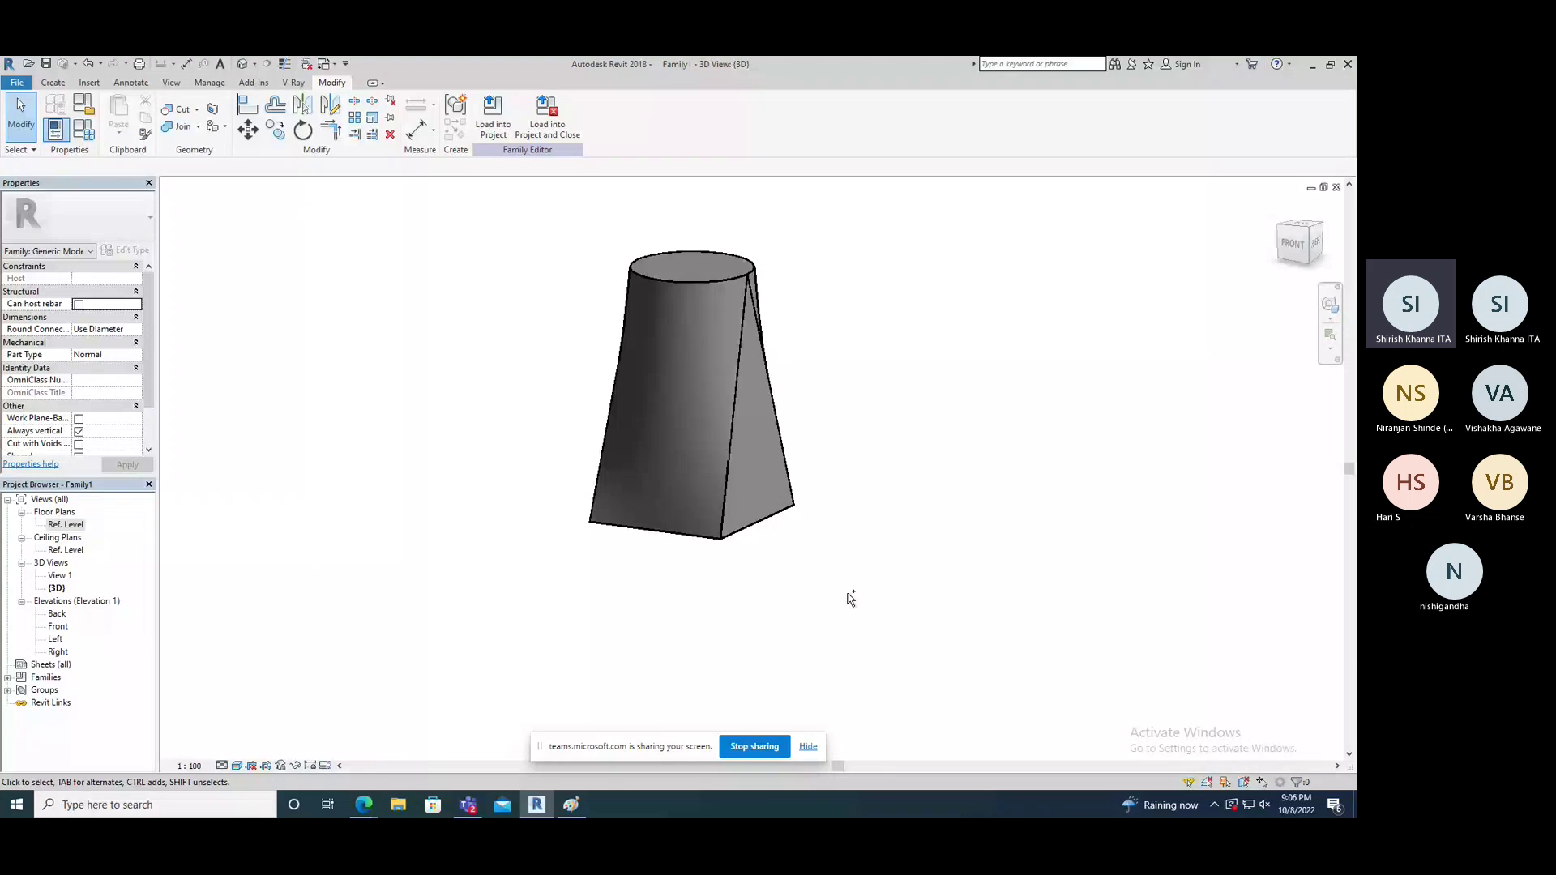
{"action": "key", "text": "ctrl+z"}
Step: Open the blend's top boundary for editing in the Ref. Level plan
{"action": "double_click", "coordinate": [818, 519]}
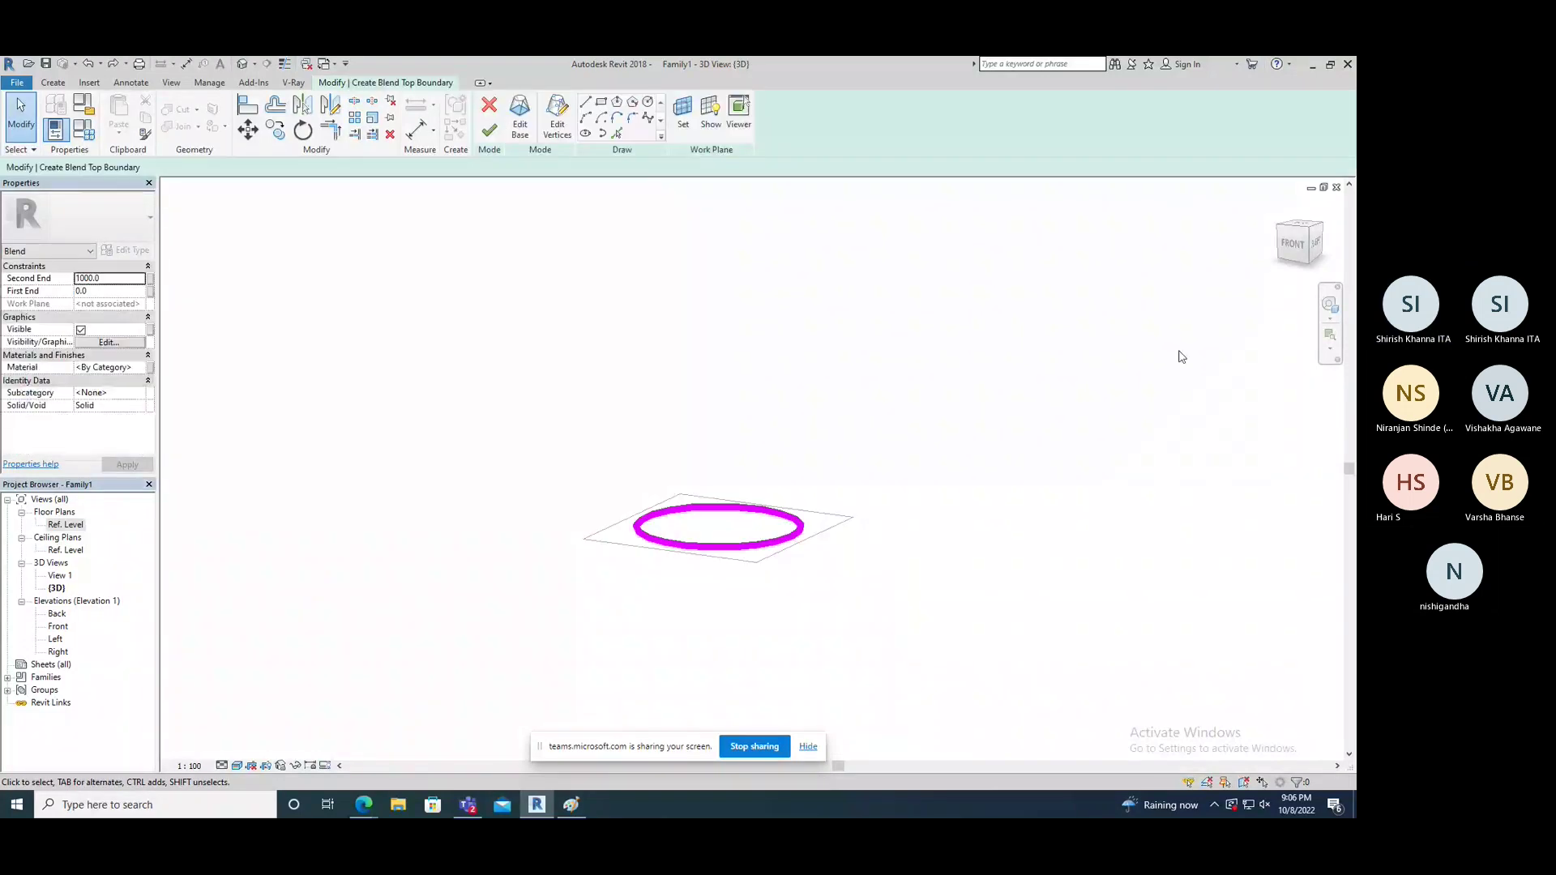
{"action": "right_click", "coordinate": [760, 347]}
{"action": "left_click", "coordinate": [768, 512]}
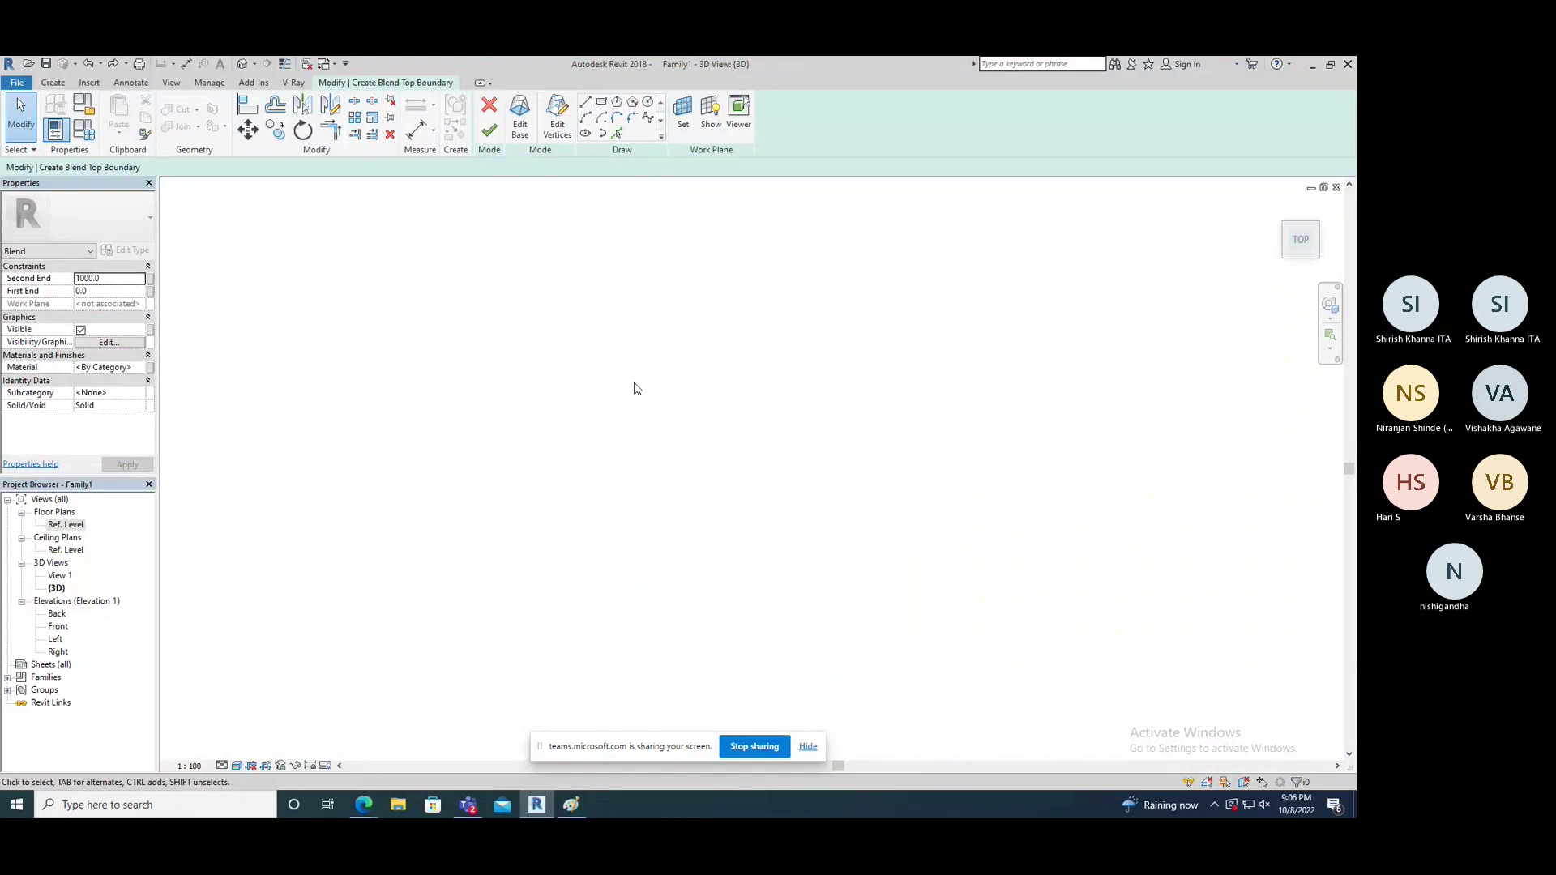
{"action": "left_click", "coordinate": [56, 652]}
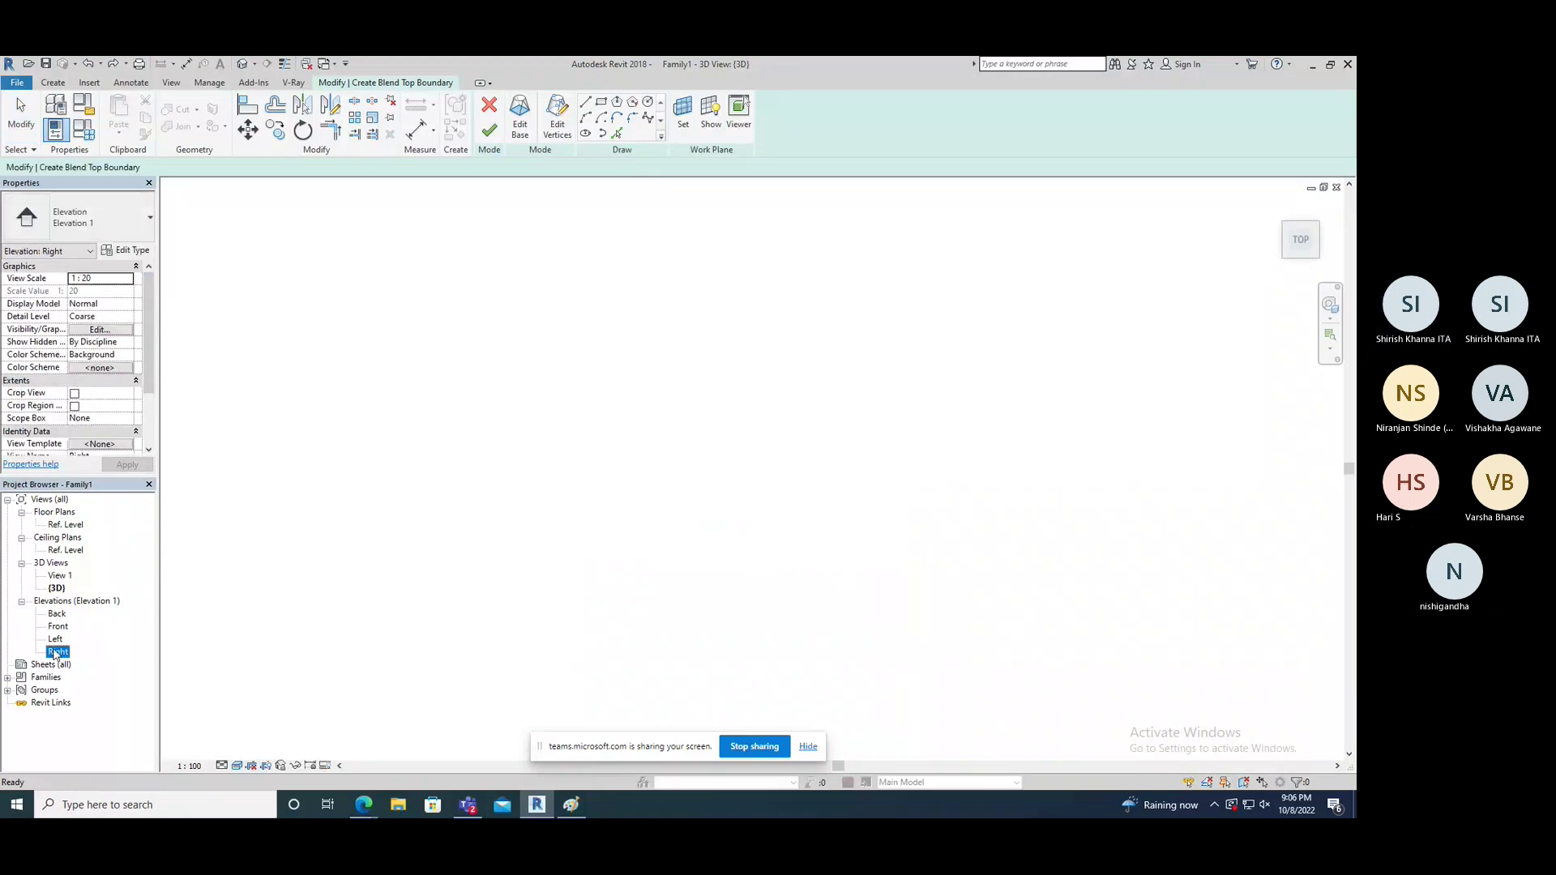
{"action": "double_click", "coordinate": [61, 525]}
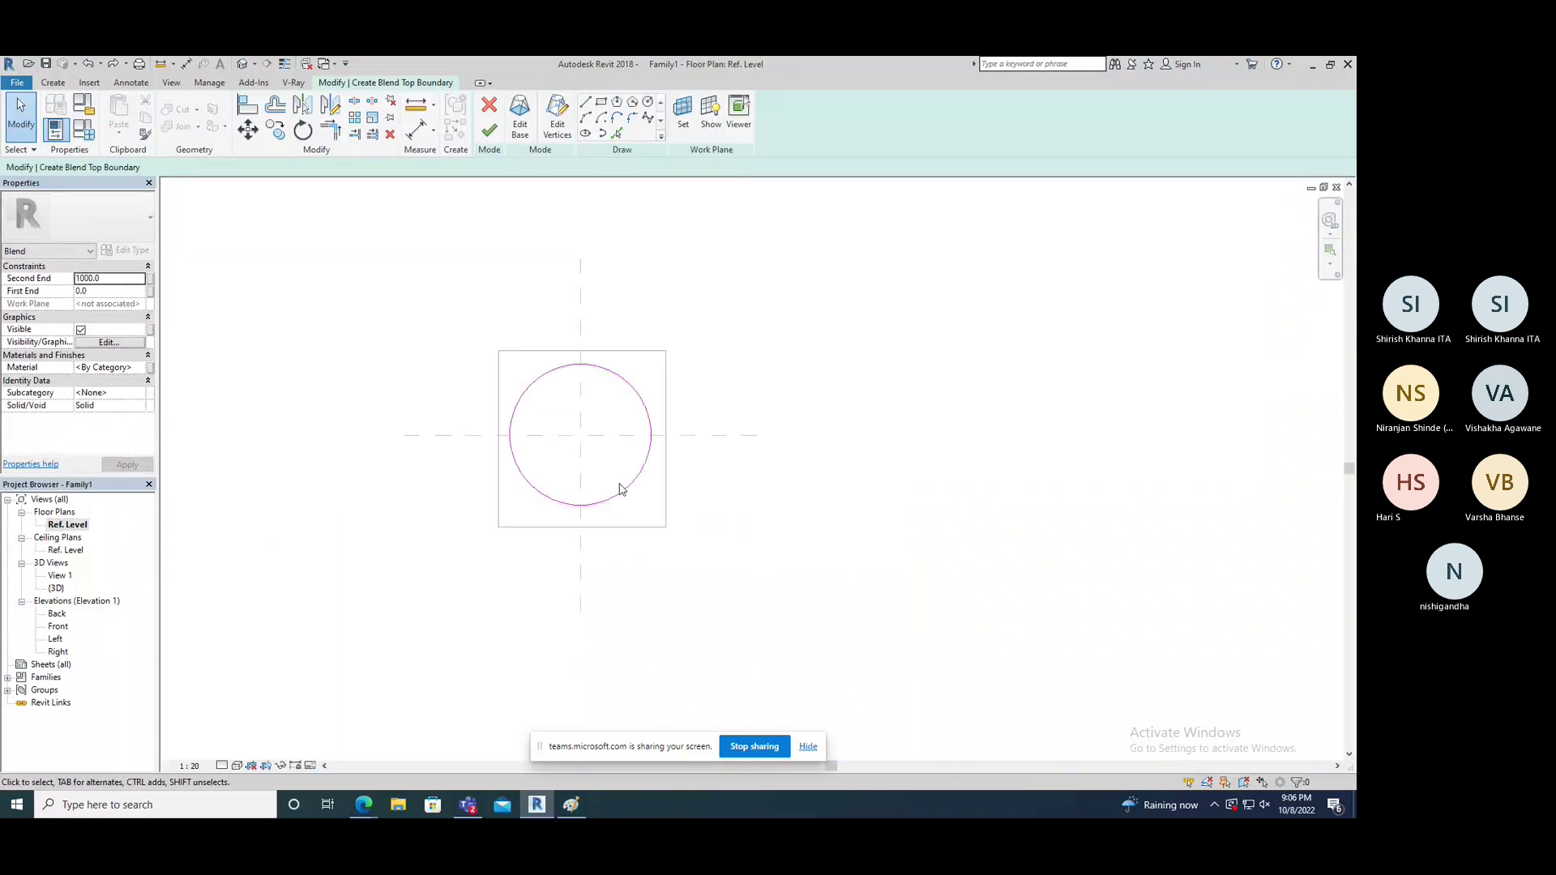
Step: Replace the circular top with a smaller rectangle and finish the sketch
{"action": "left_click", "coordinate": [650, 462]}
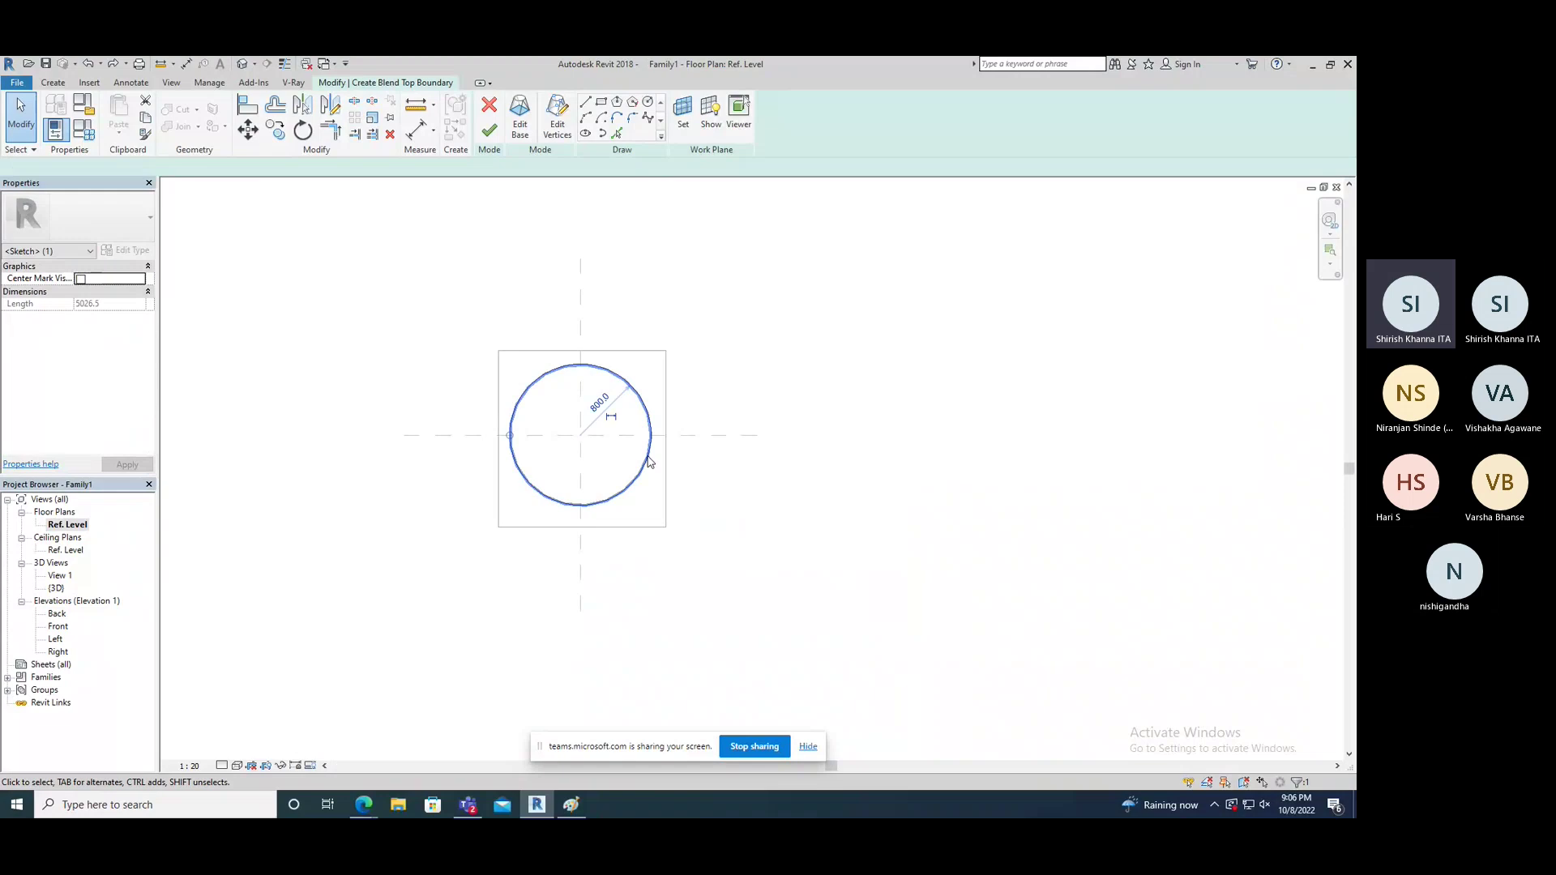
{"action": "key", "text": "Delete"}
{"action": "left_click", "coordinate": [601, 101]}
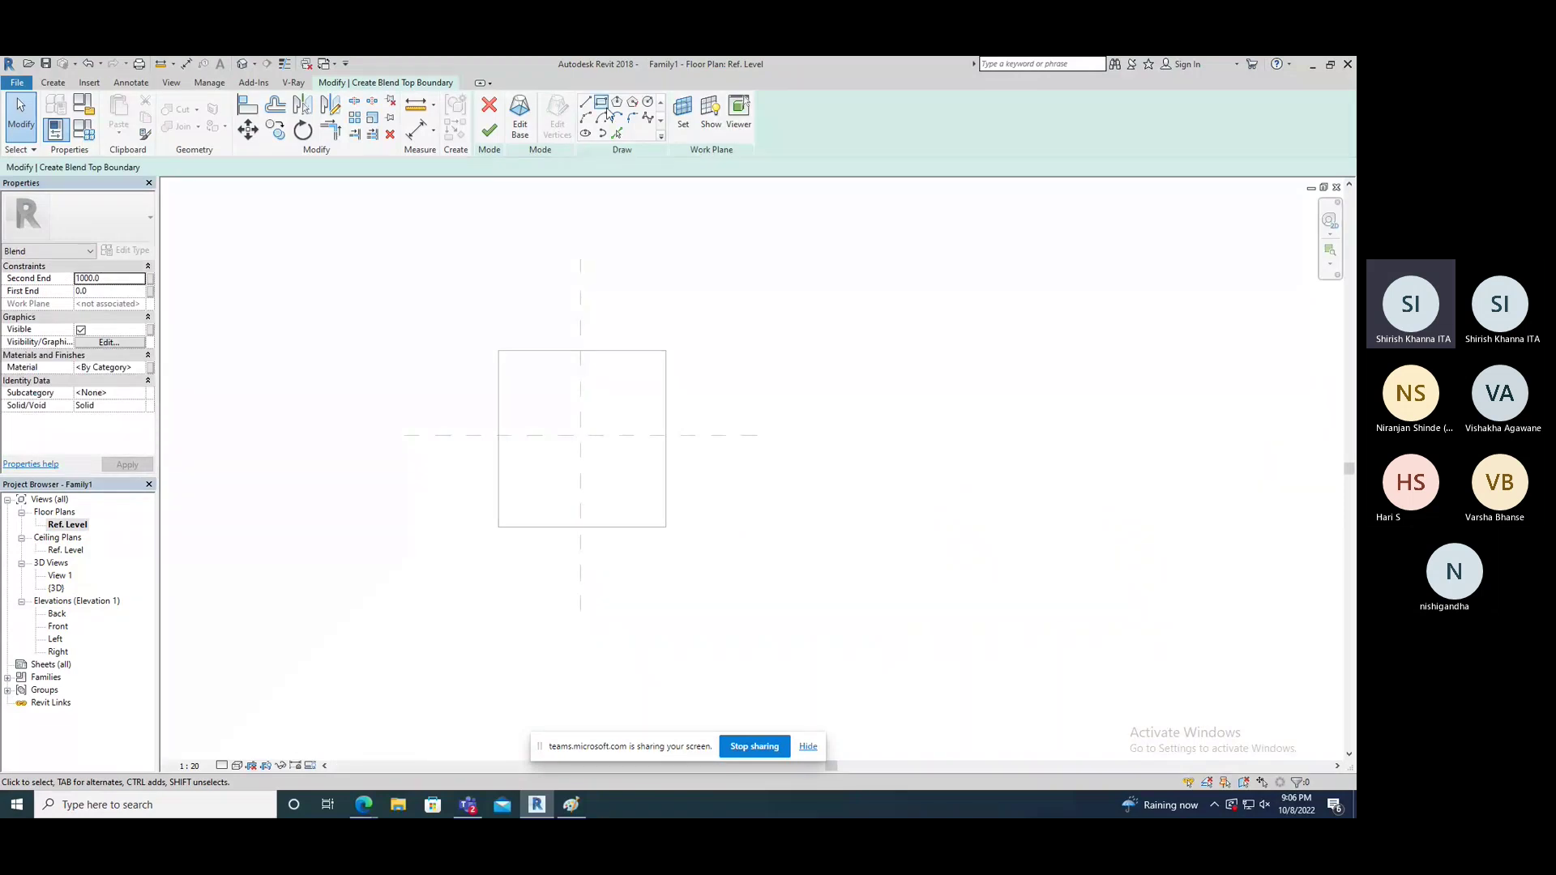
{"action": "left_click", "coordinate": [534, 396]}
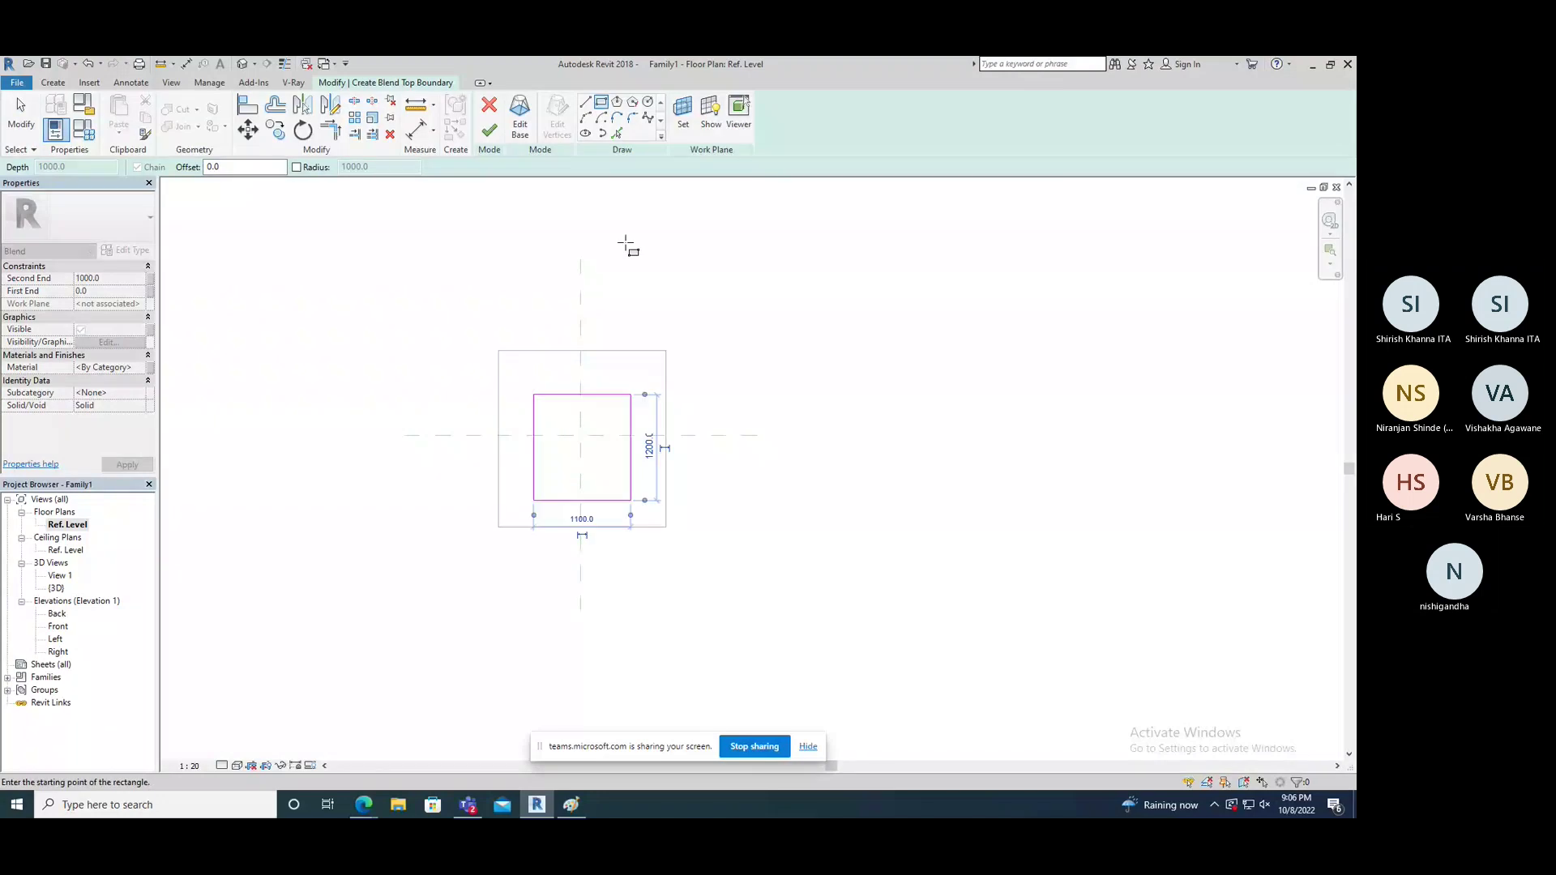
{"action": "key", "text": "Escape"}
{"action": "key", "text": "Escape"}
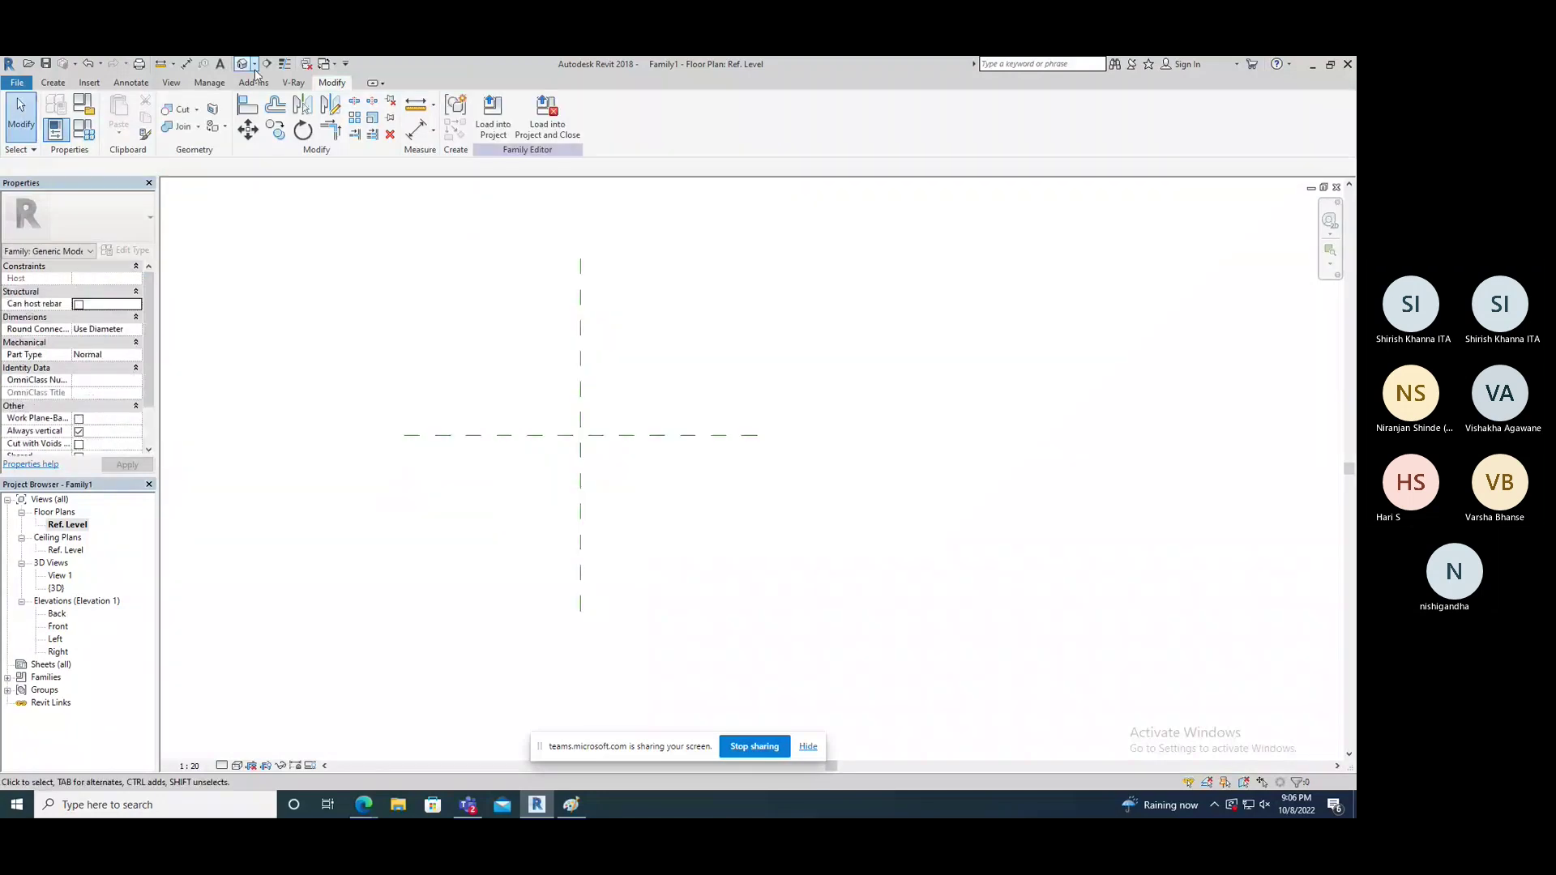
{"action": "left_click", "coordinate": [249, 64]}
Step: Stretch the blend's top upward in 3D to make a taller tapered block
{"action": "middle_click_drag", "start_coordinate": [612, 415], "coordinate": [578, 476]}
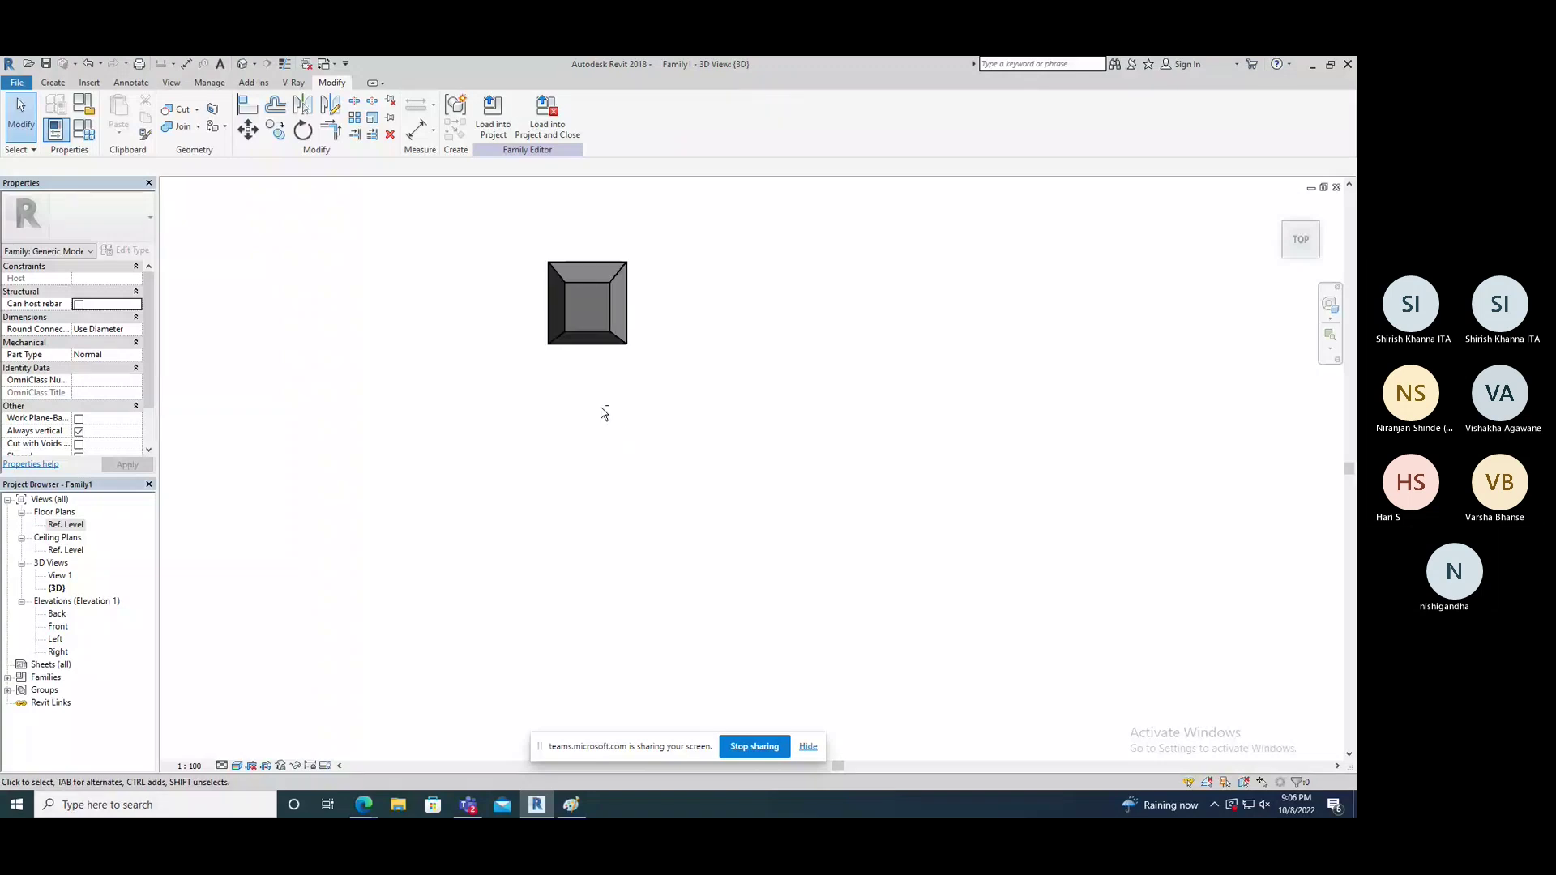
{"action": "middle_click_drag", "start_coordinate": [604, 414], "coordinate": [685, 496], "text": "shift"}
{"action": "scroll", "coordinate": [681, 491], "scroll_direction": "up", "scroll_amount": 2}
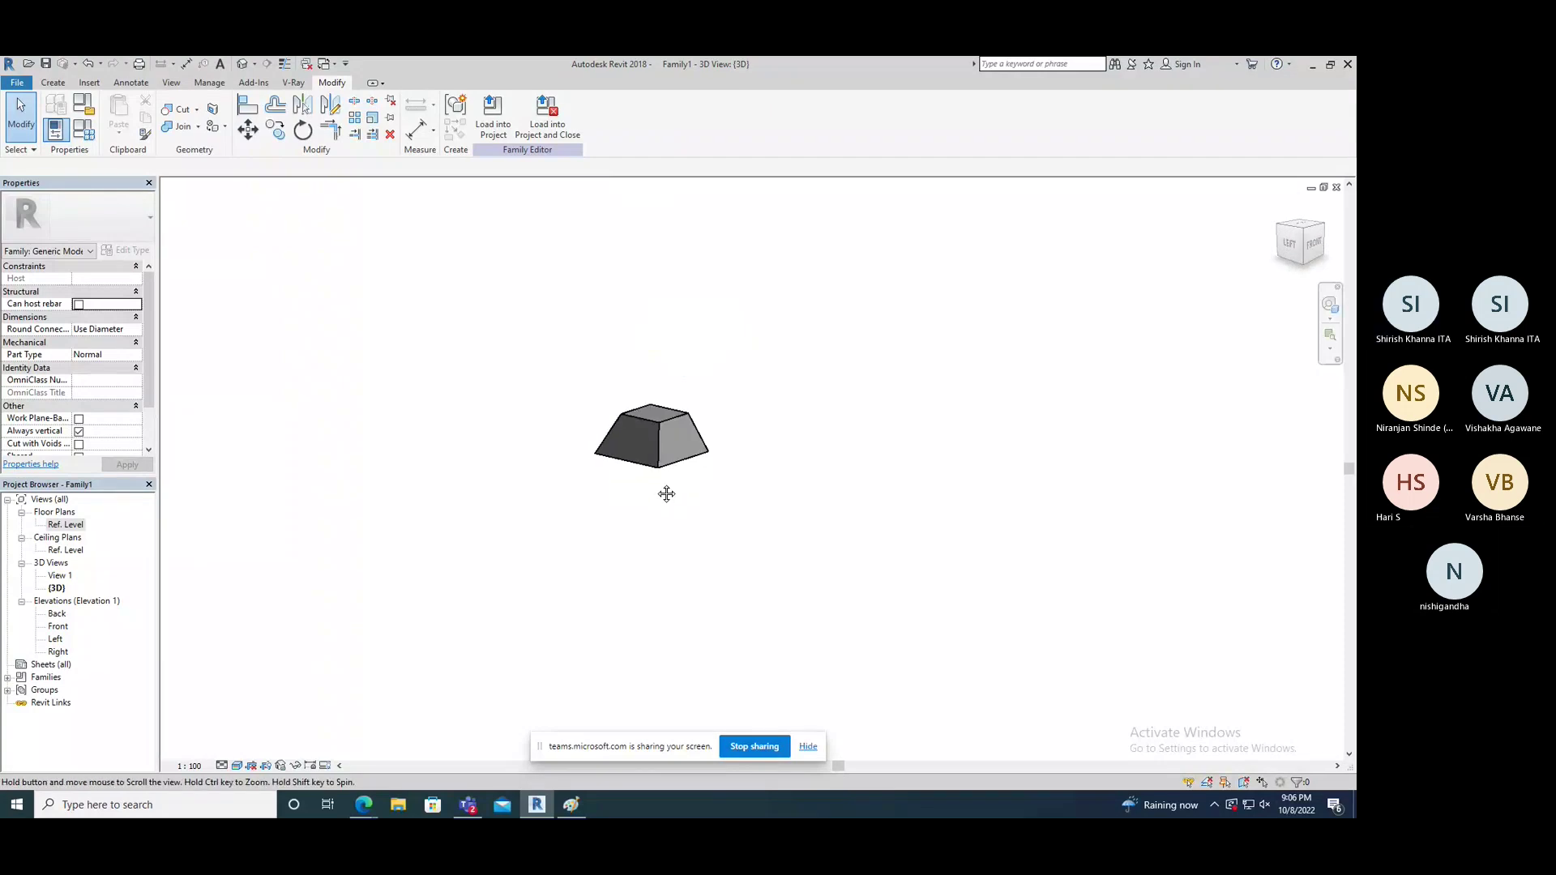
{"action": "left_click", "coordinate": [674, 426]}
{"action": "left_click_drag", "start_coordinate": [669, 397], "coordinate": [670, 259]}
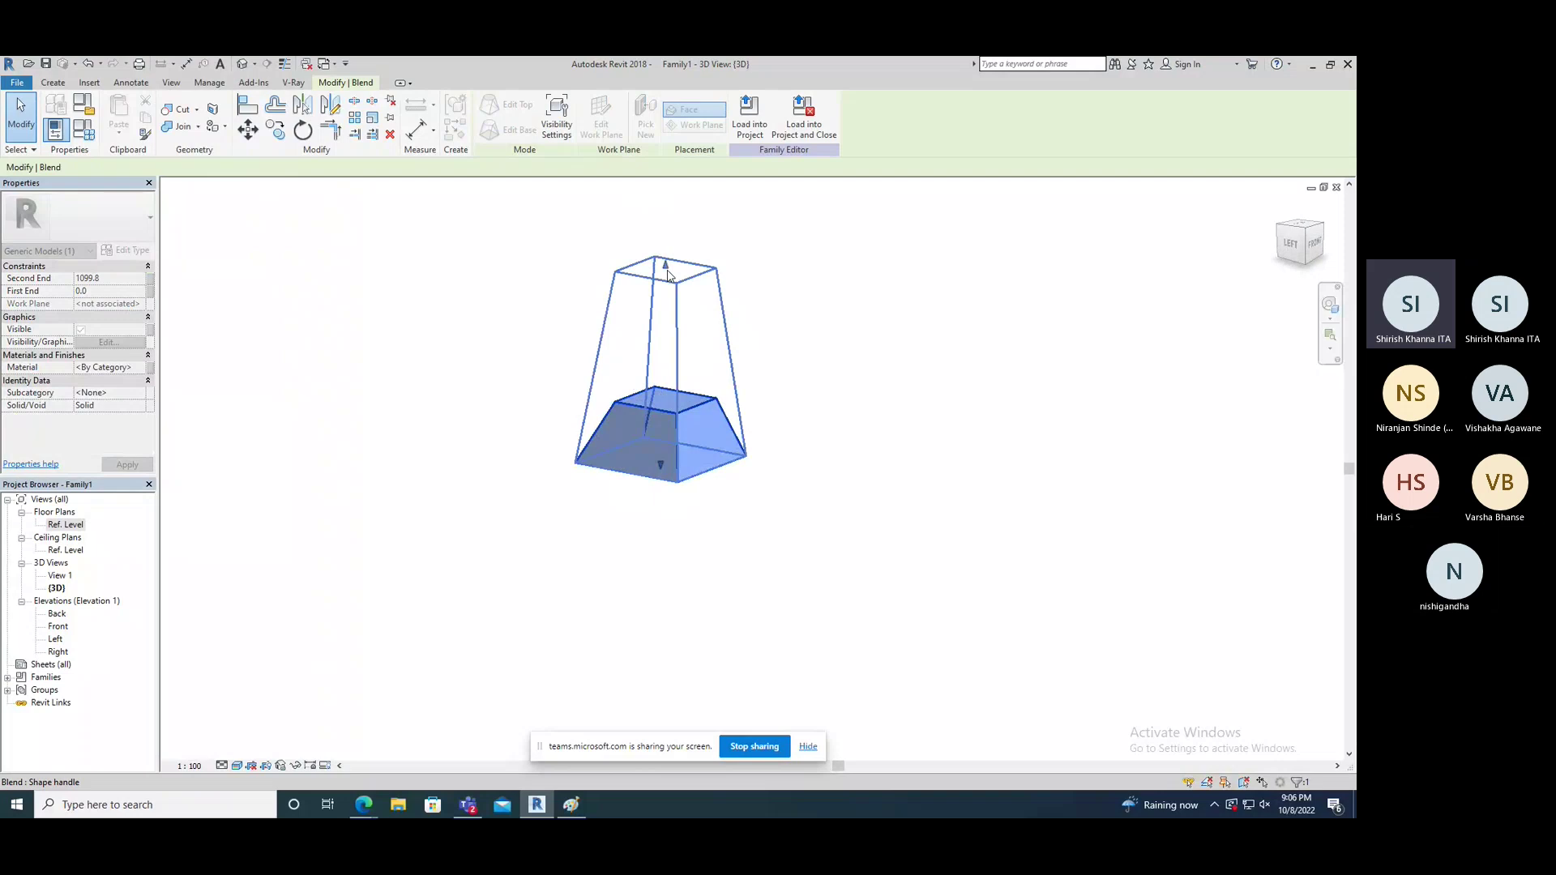
{"action": "left_click", "coordinate": [754, 514]}
{"action": "middle_click_drag", "start_coordinate": [755, 513], "coordinate": [762, 552]}
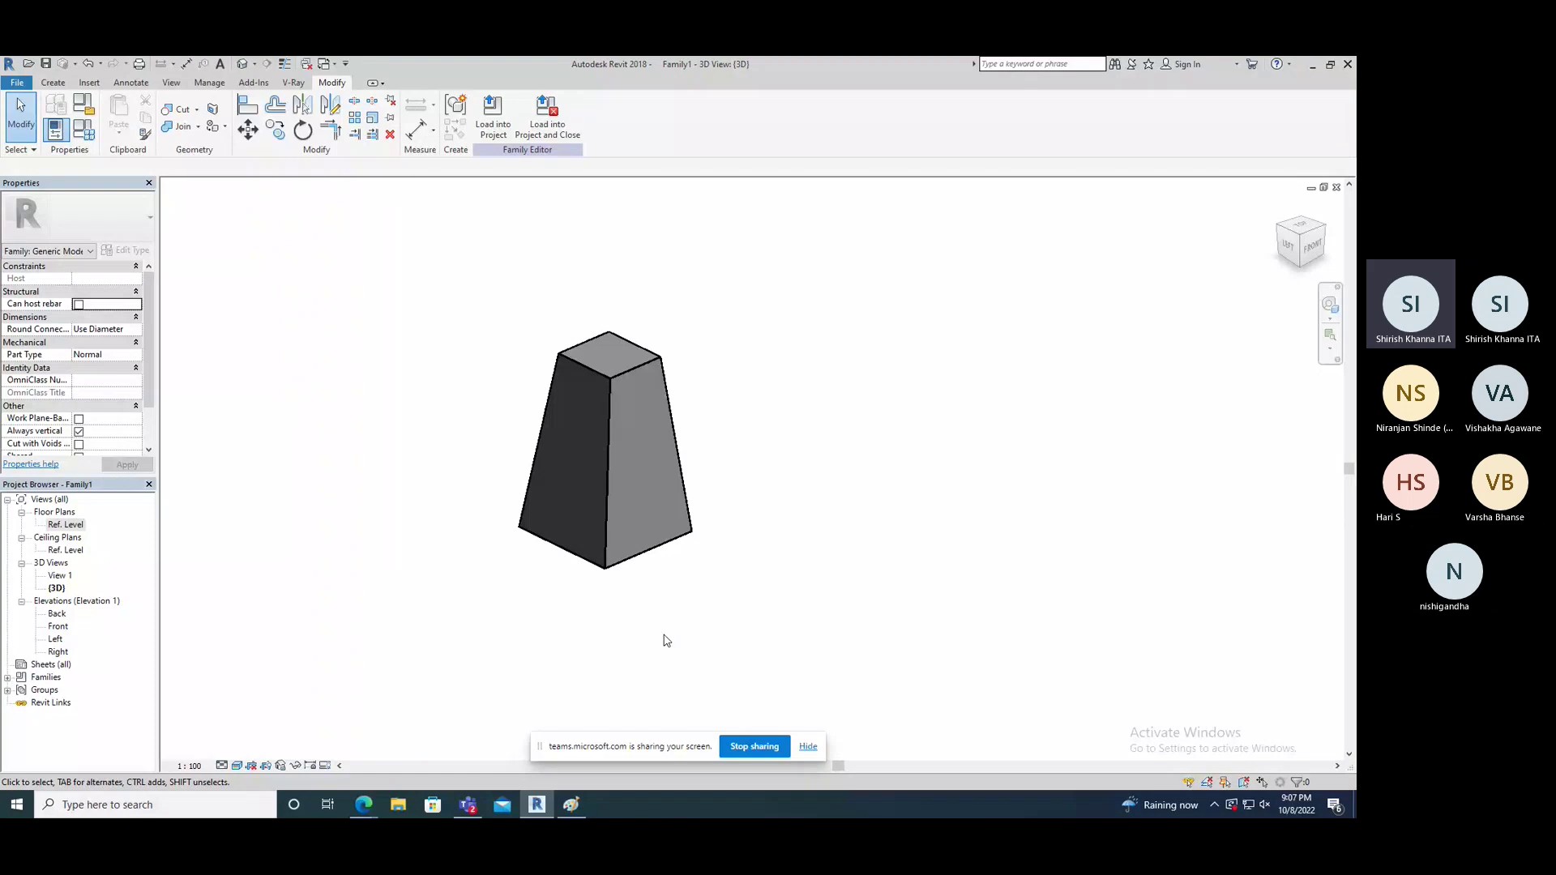
Step: Delete the tapered blend, leaving the family with no geometry
{"action": "middle_click_drag", "start_coordinate": [666, 641], "coordinate": [694, 587], "text": "shift"}
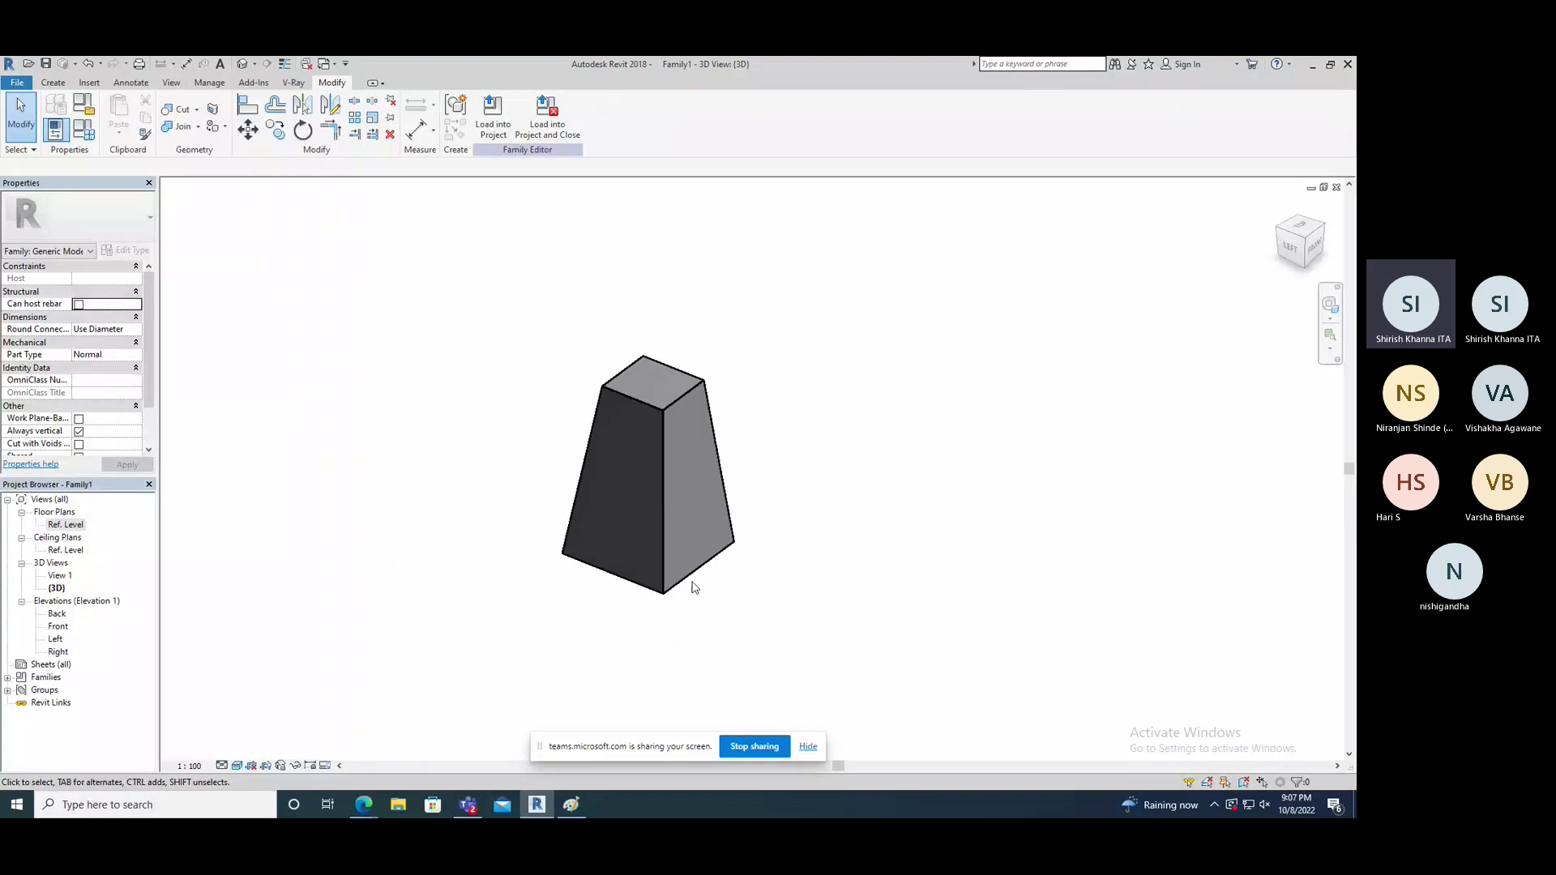
{"action": "left_click", "coordinate": [633, 539]}
{"action": "key", "text": "Delete"}
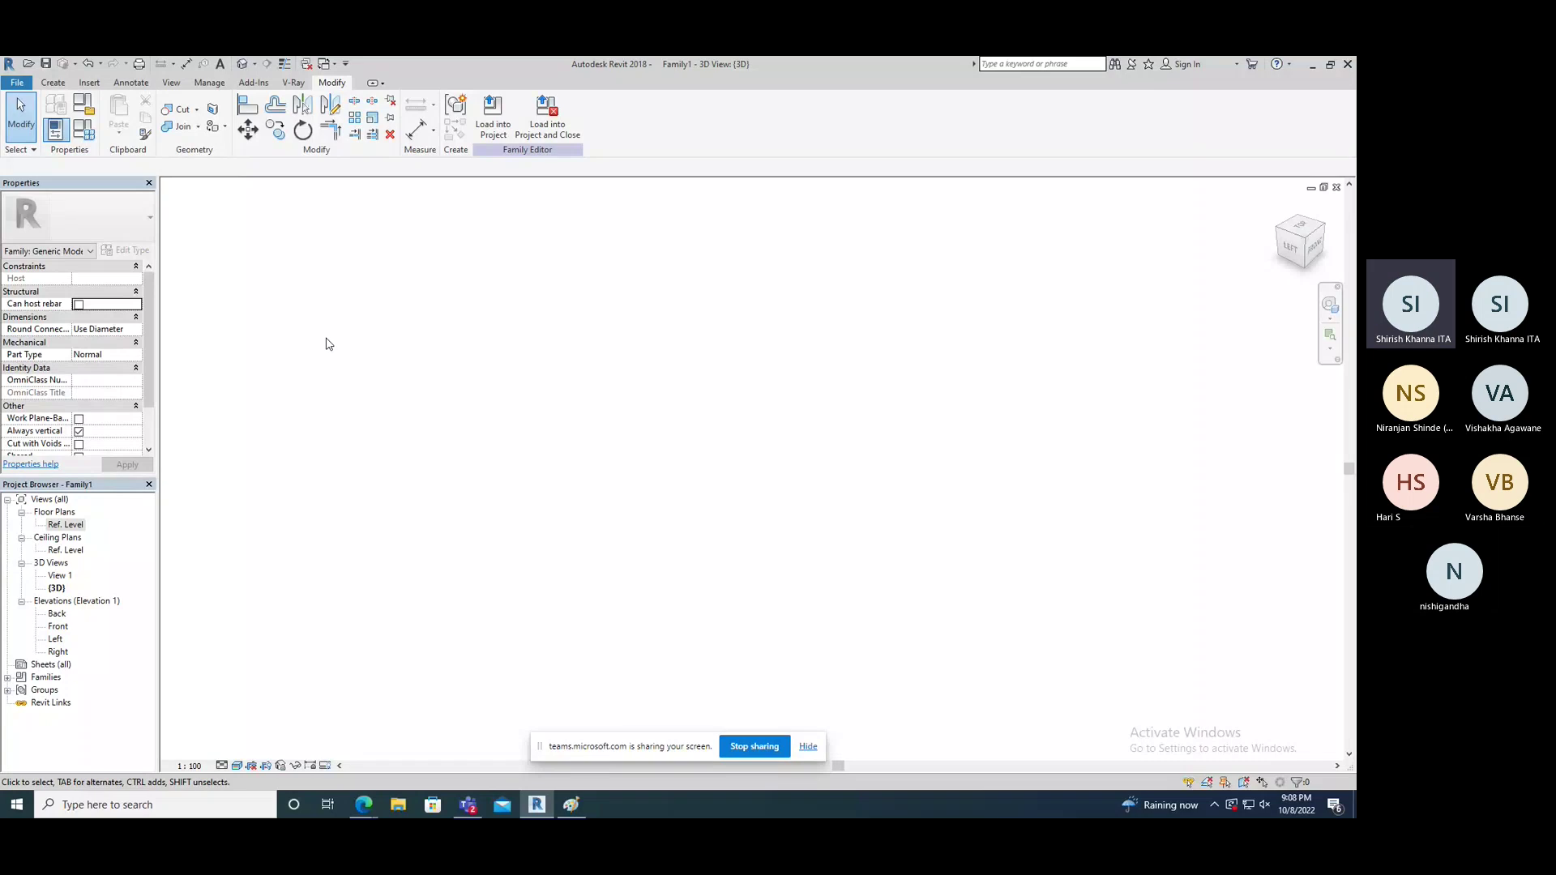
{"action": "left_click", "coordinate": [52, 82]}
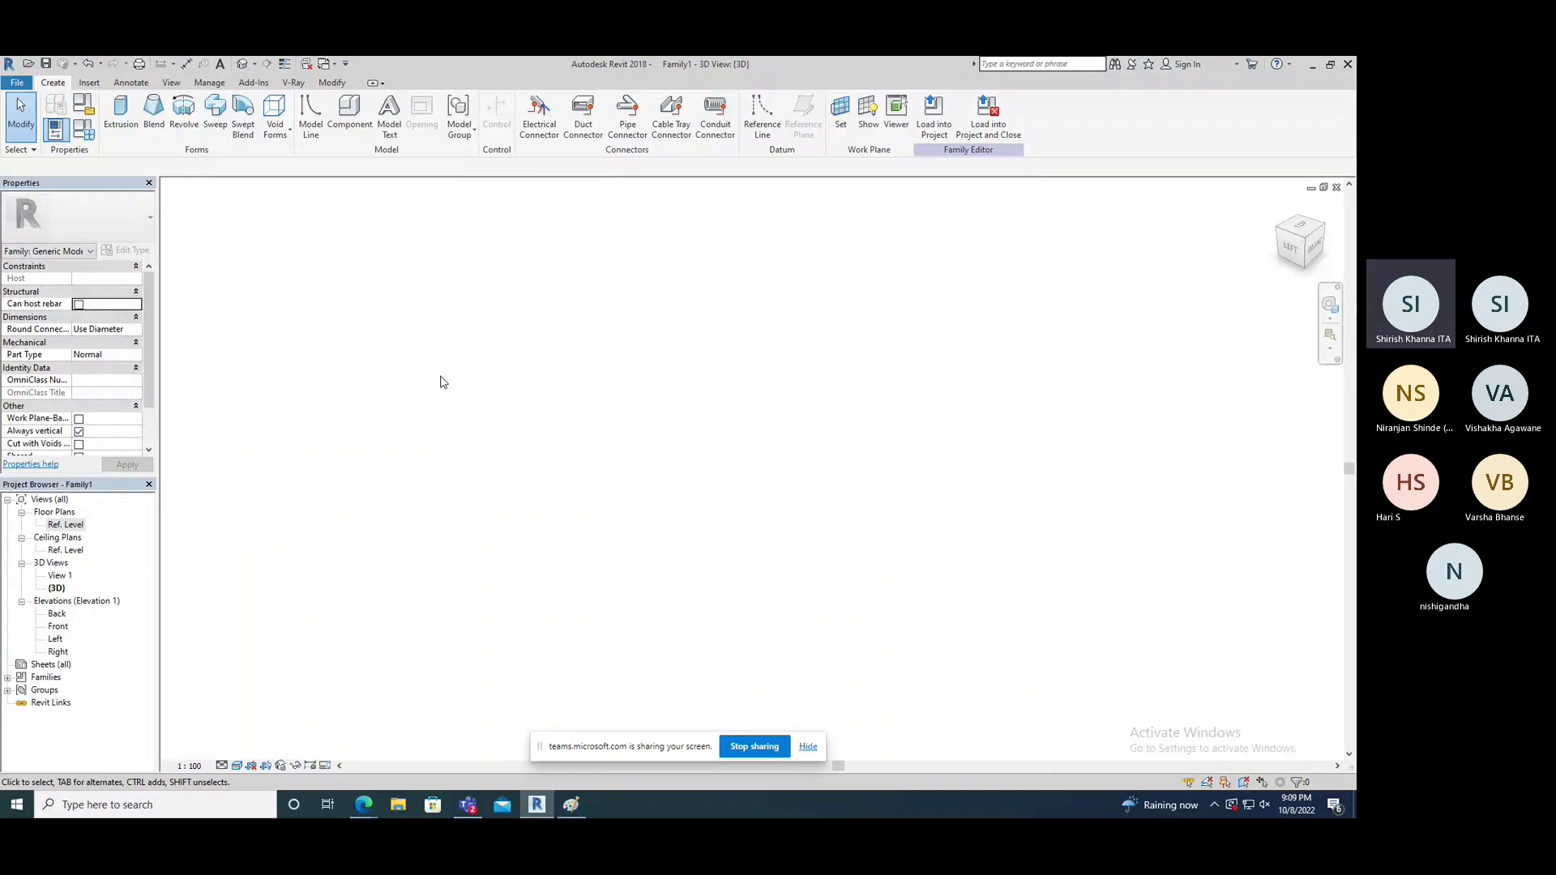
Step: Start a new sweep and bring up the Ref. Level floor plan for its path
{"action": "left_click", "coordinate": [227, 139]}
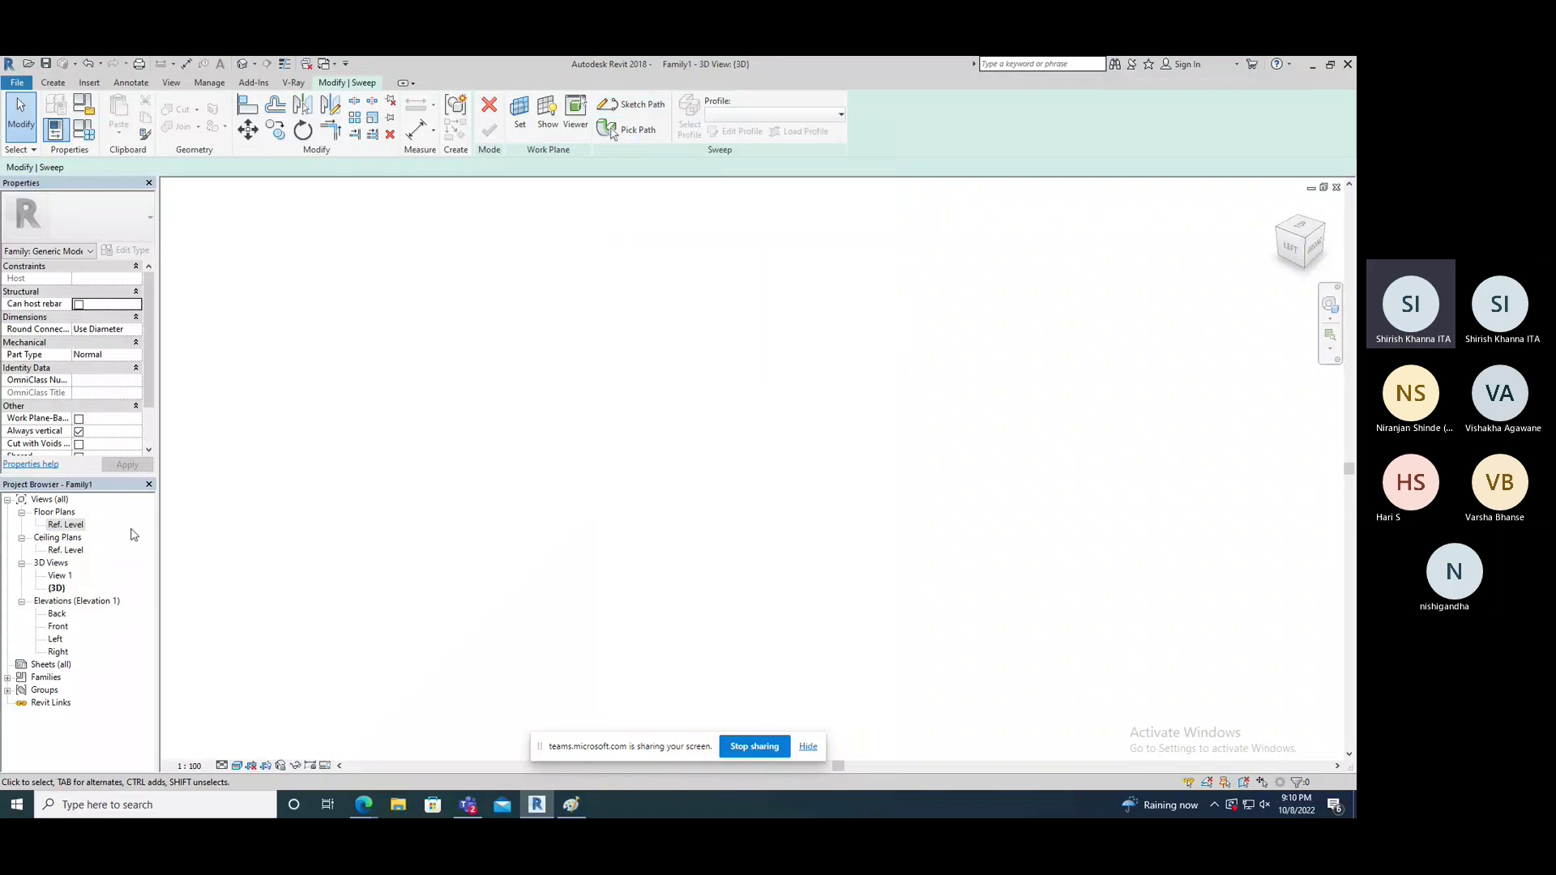
{"action": "left_click", "coordinate": [66, 526]}
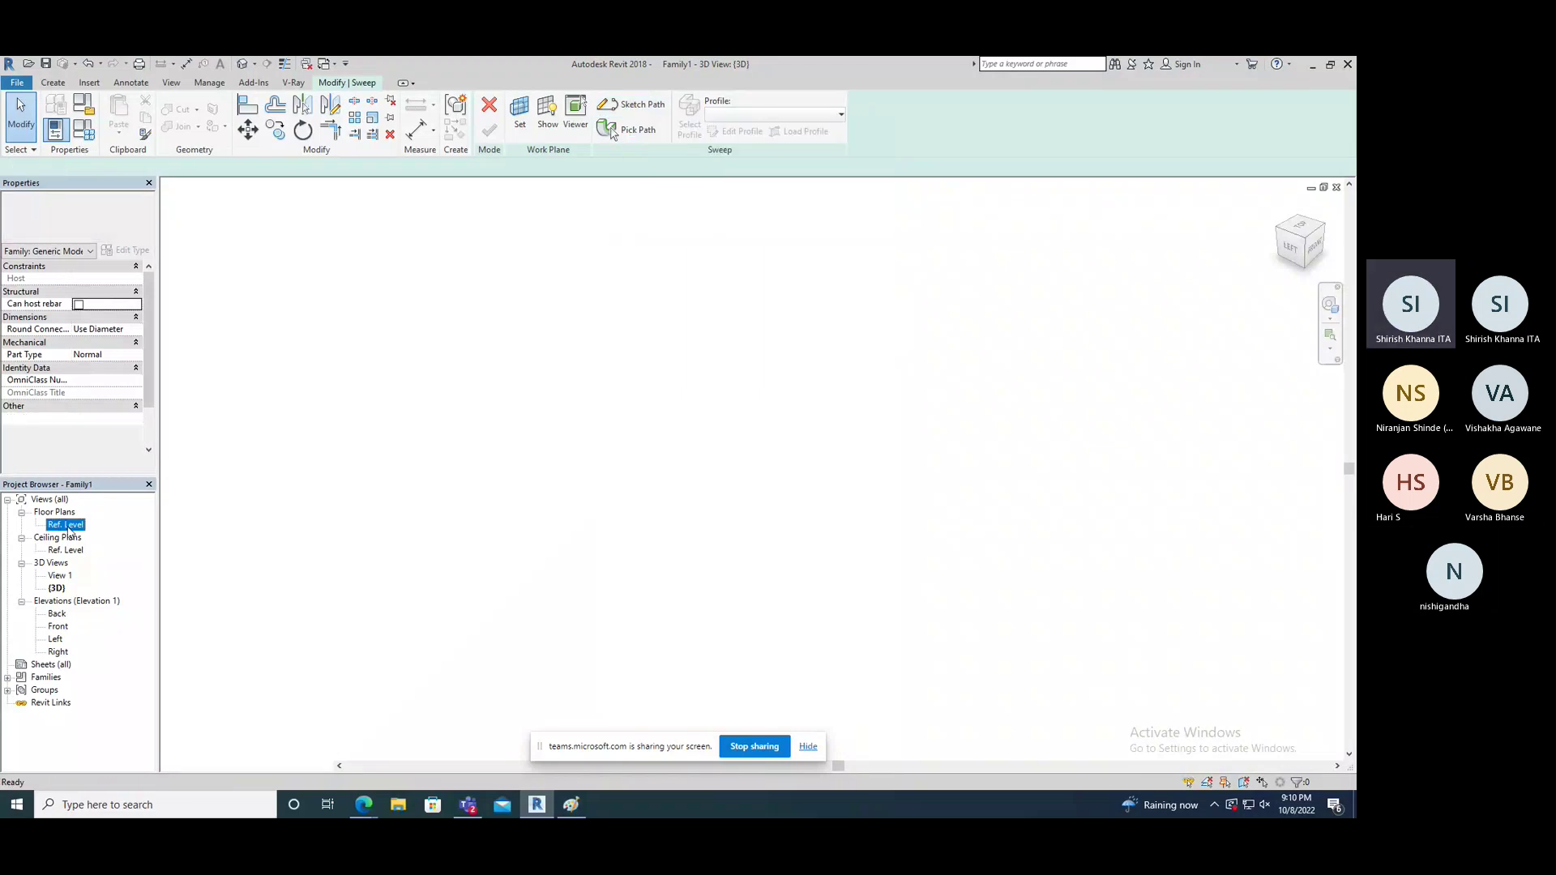
{"action": "double_click", "coordinate": [68, 526]}
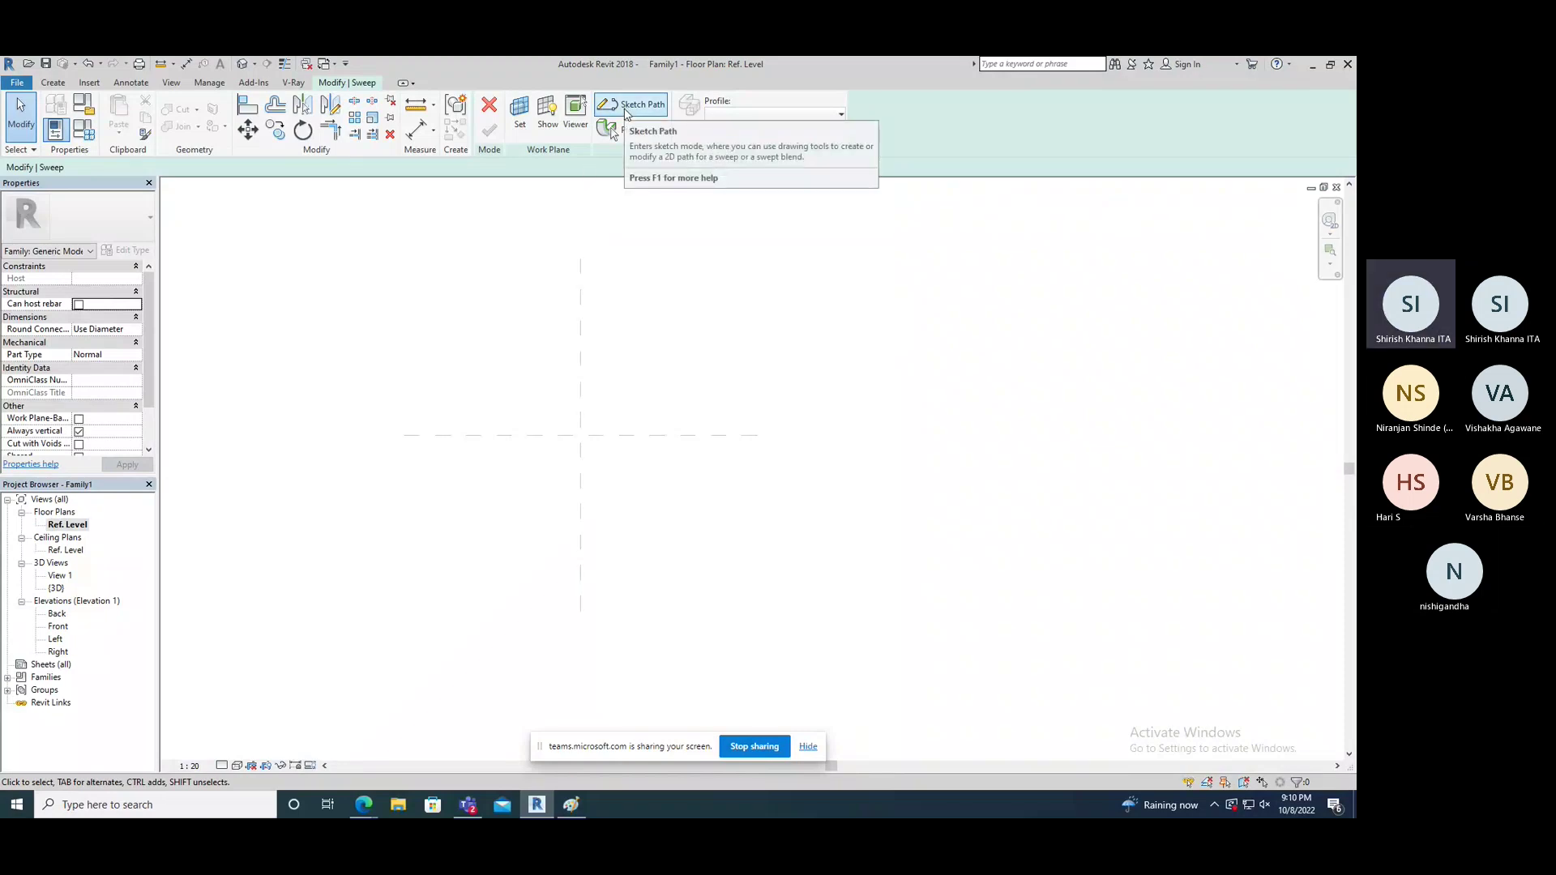
Step: Sketch the stepped sweep path: a horizontal line, a 1500 vertical and a 1200 horizontal segment
{"action": "left_click", "coordinate": [626, 112]}
{"action": "left_click", "coordinate": [498, 435]}
{"action": "left_click", "coordinate": [669, 435]}
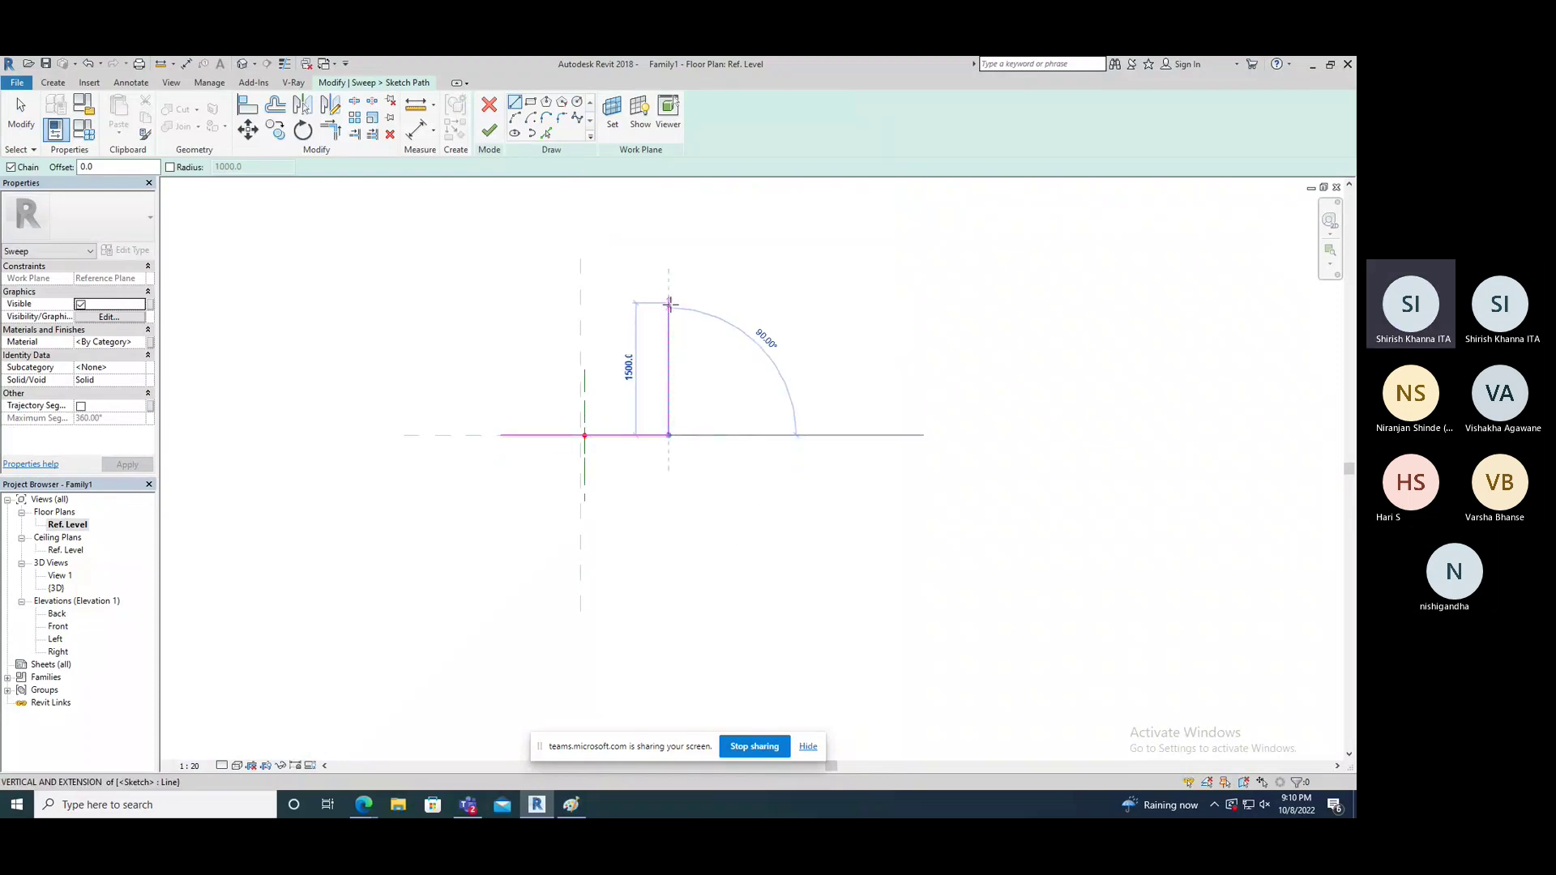
{"action": "left_click", "coordinate": [668, 304]}
{"action": "left_click", "coordinate": [777, 303]}
{"action": "right_click", "coordinate": [788, 320]}
{"action": "left_click", "coordinate": [782, 357]}
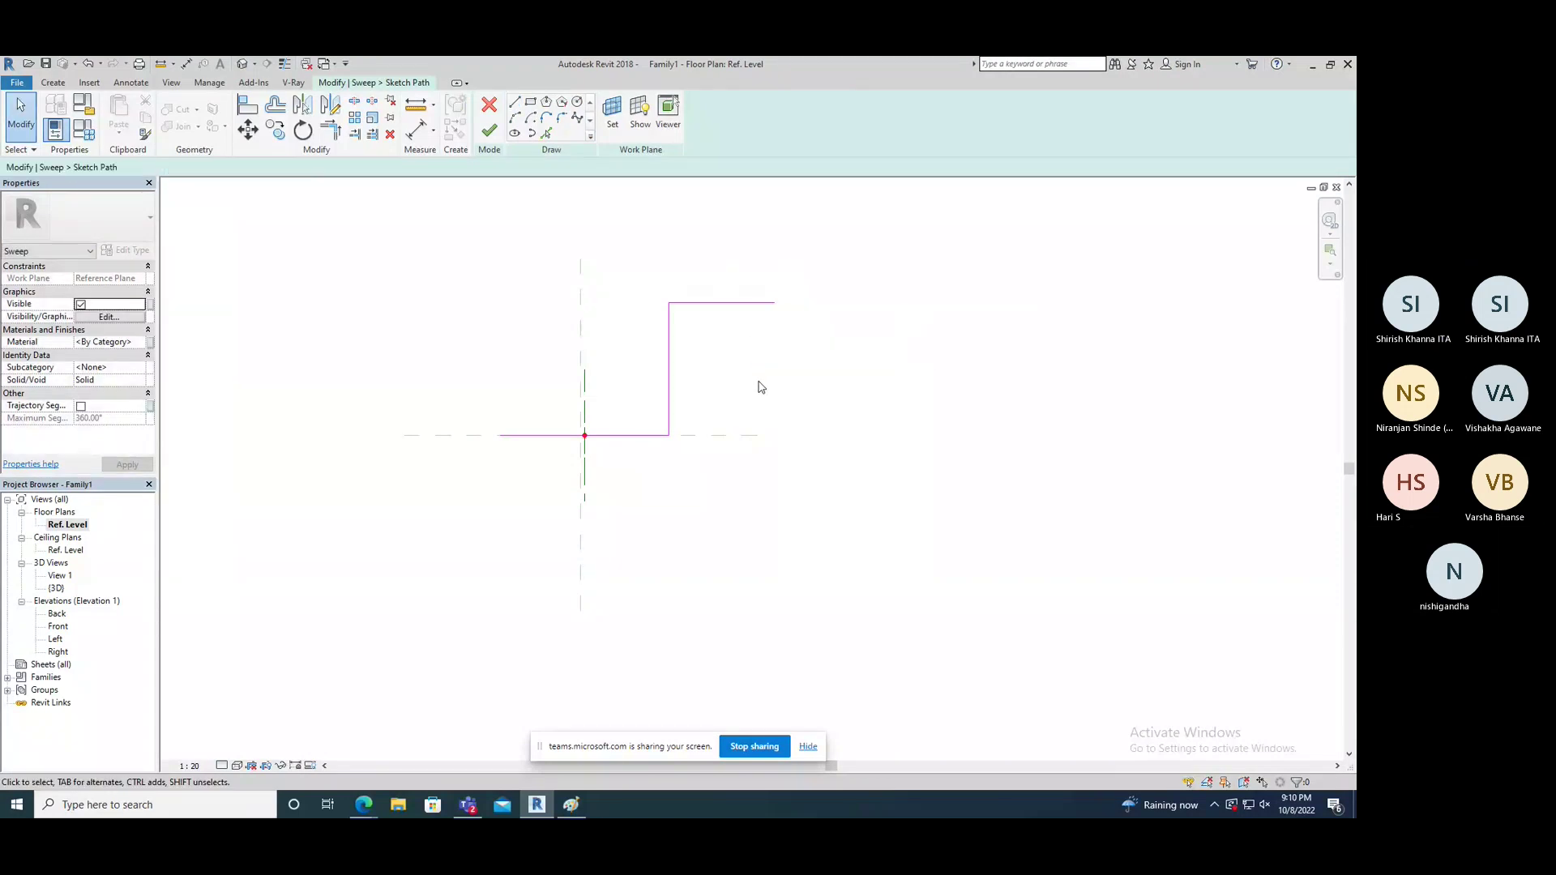
Step: Check the path in the Default 3D View and finish the path sketch
{"action": "middle_click_drag", "start_coordinate": [598, 475], "coordinate": [490, 496]}
{"action": "left_click", "coordinate": [242, 63]}
{"action": "mouse_move", "coordinate": [695, 455]}
{"action": "middle_mouse_down", "text": "shift"}
{"action": "mouse_move", "coordinate": [629, 431]}
{"action": "mouse_move", "coordinate": [575, 560]}
{"action": "mouse_move", "coordinate": [382, 587]}
{"action": "mouse_move", "coordinate": [506, 562]}
{"action": "mouse_move", "coordinate": [559, 524]}
{"action": "mouse_move", "coordinate": [511, 486]}
{"action": "middle_mouse_up", "text": "shift"}
{"action": "scroll", "coordinate": [511, 486], "scroll_direction": "up", "scroll_amount": 3}
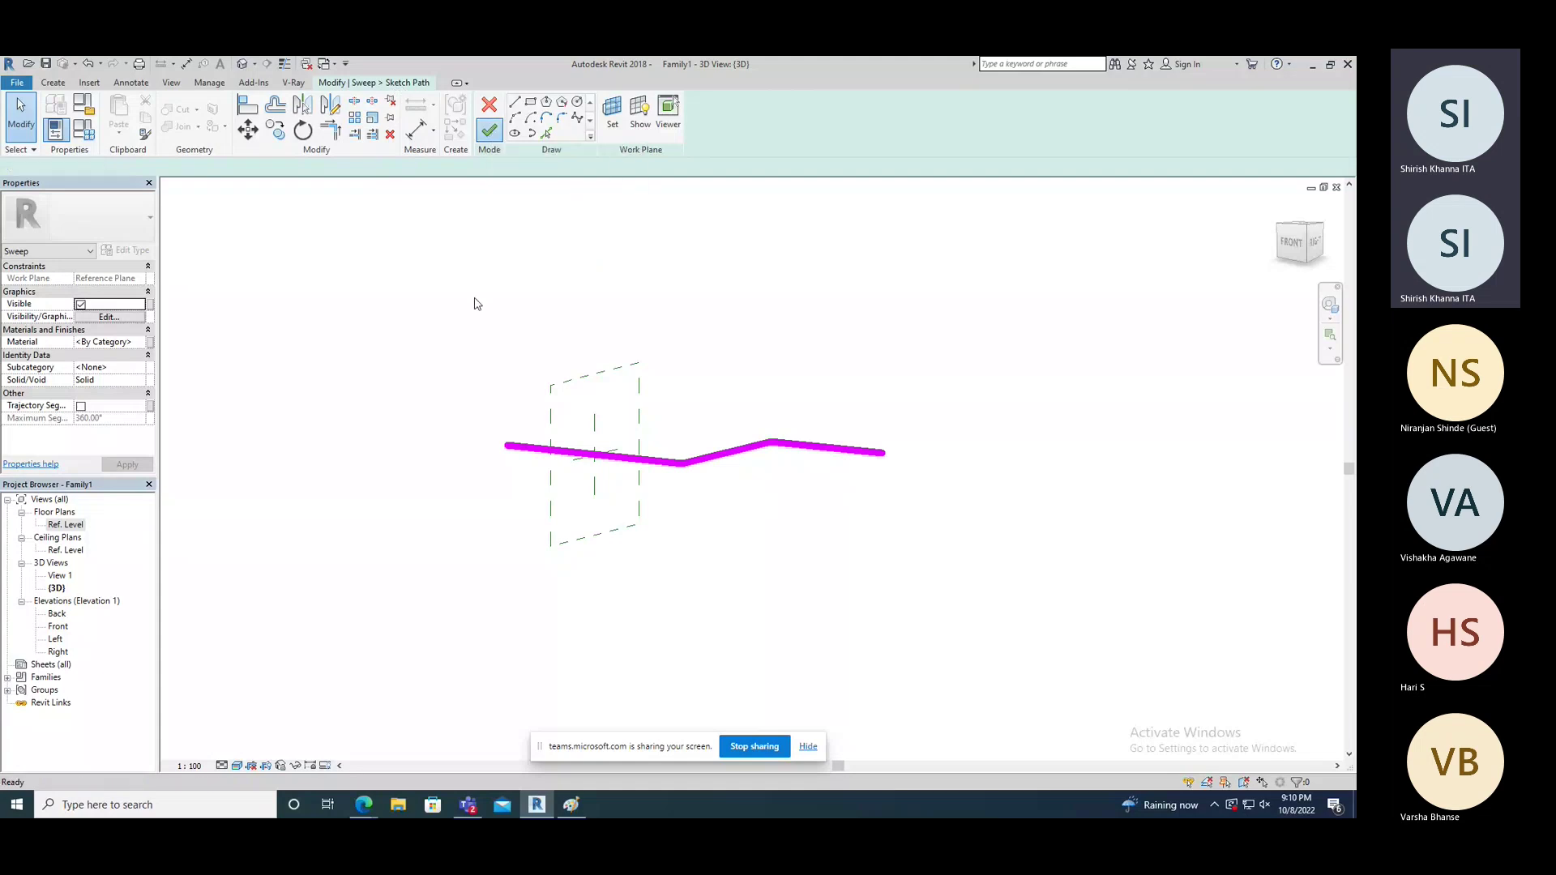
{"action": "left_click", "coordinate": [492, 135]}
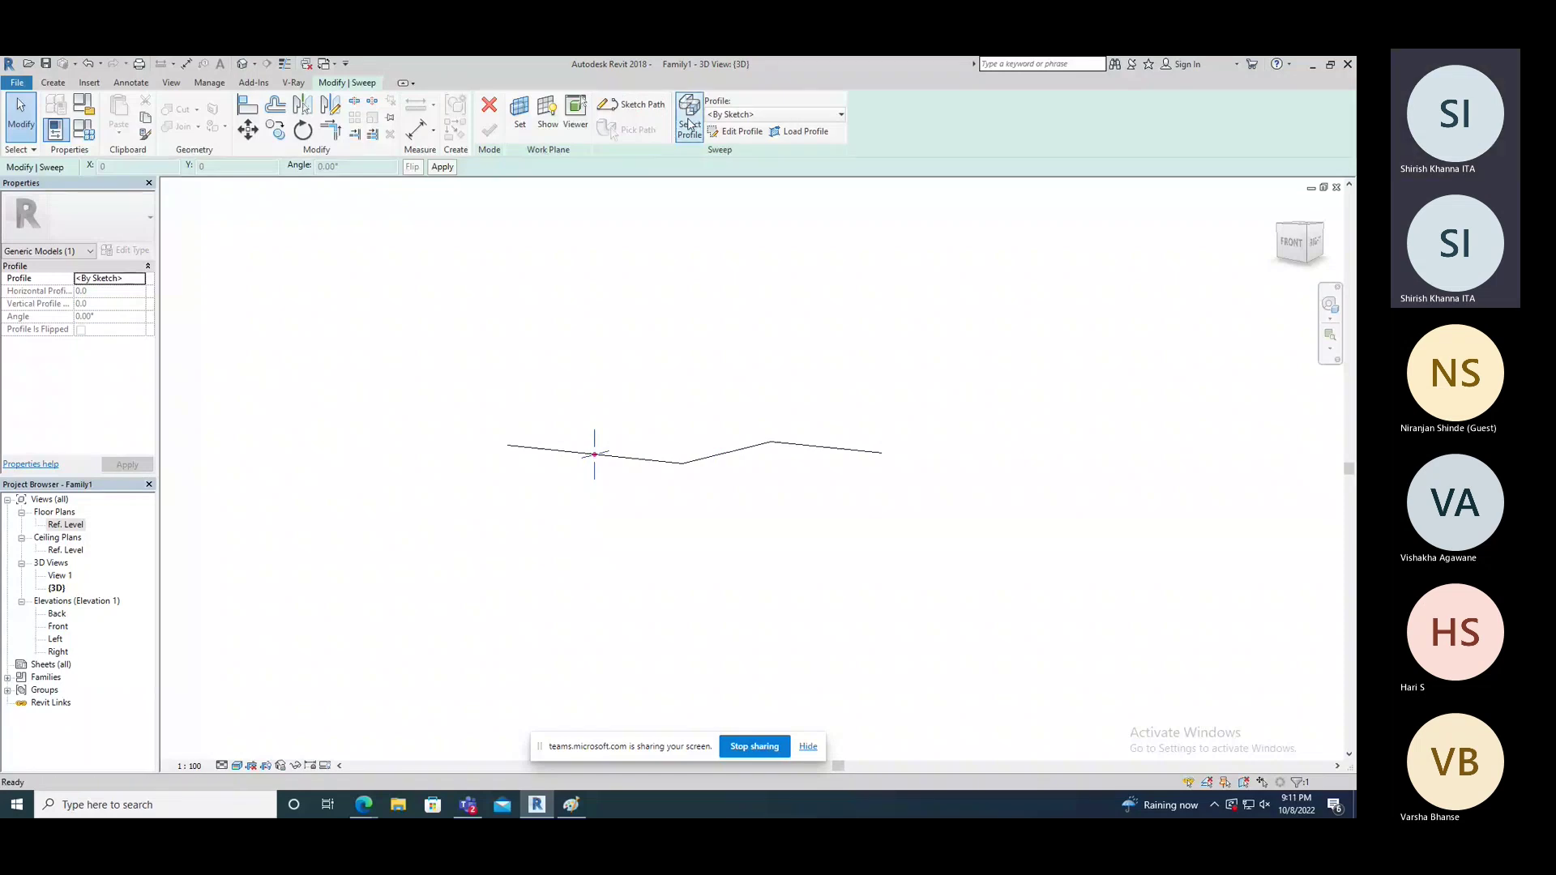
Step: Draw a circle profile centred on the reference-plane intersection and finish the sweep
{"action": "left_click", "coordinate": [742, 132]}
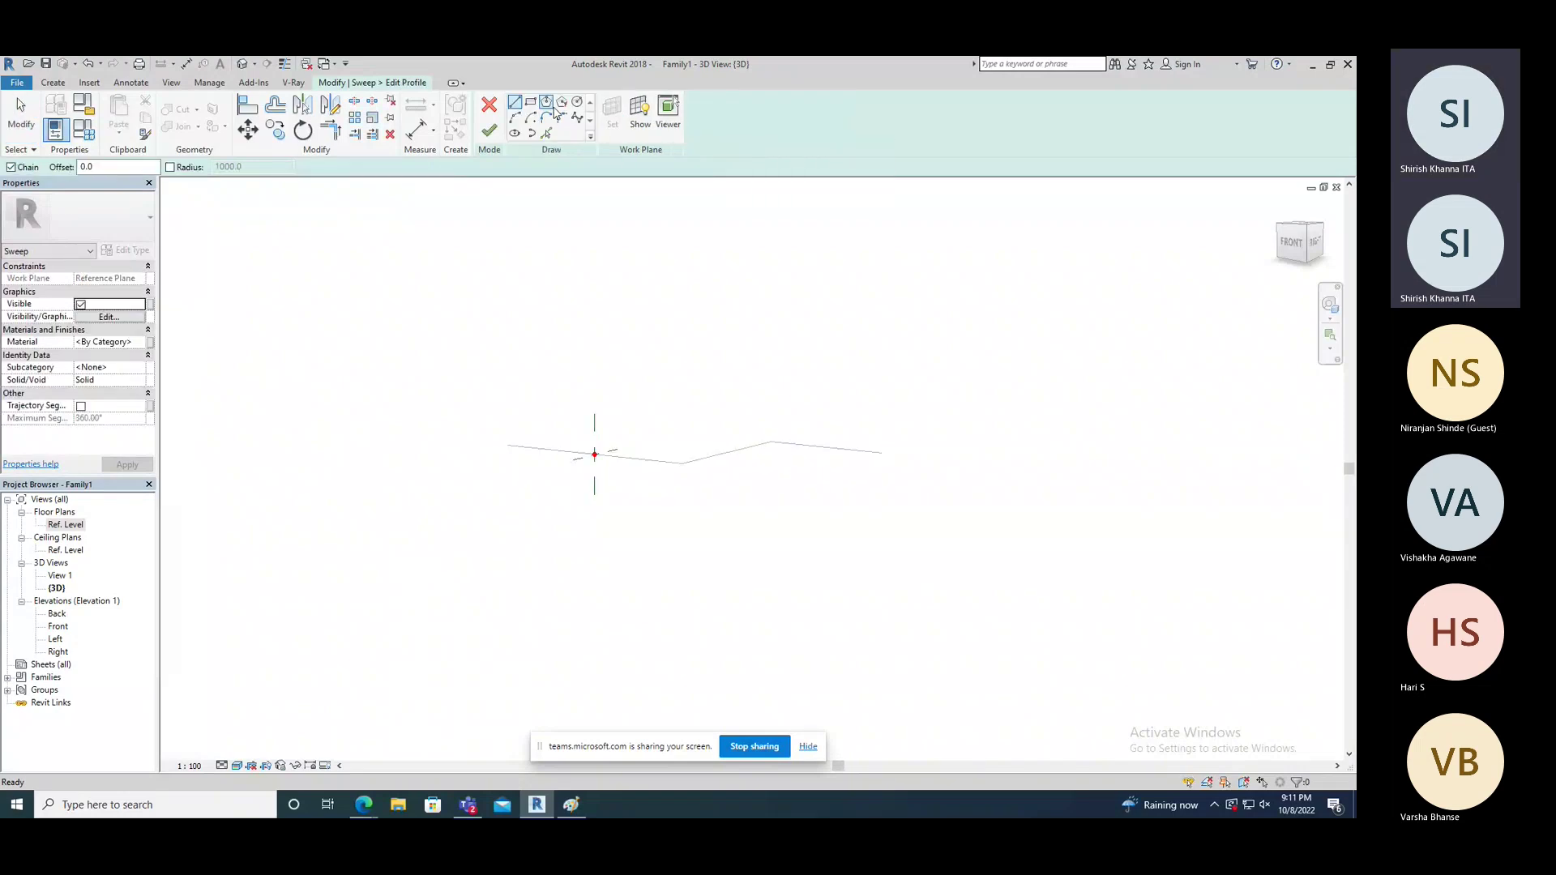
{"action": "left_click", "coordinate": [577, 101]}
{"action": "scroll", "coordinate": [598, 463], "scroll_direction": "up", "scroll_amount": 4}
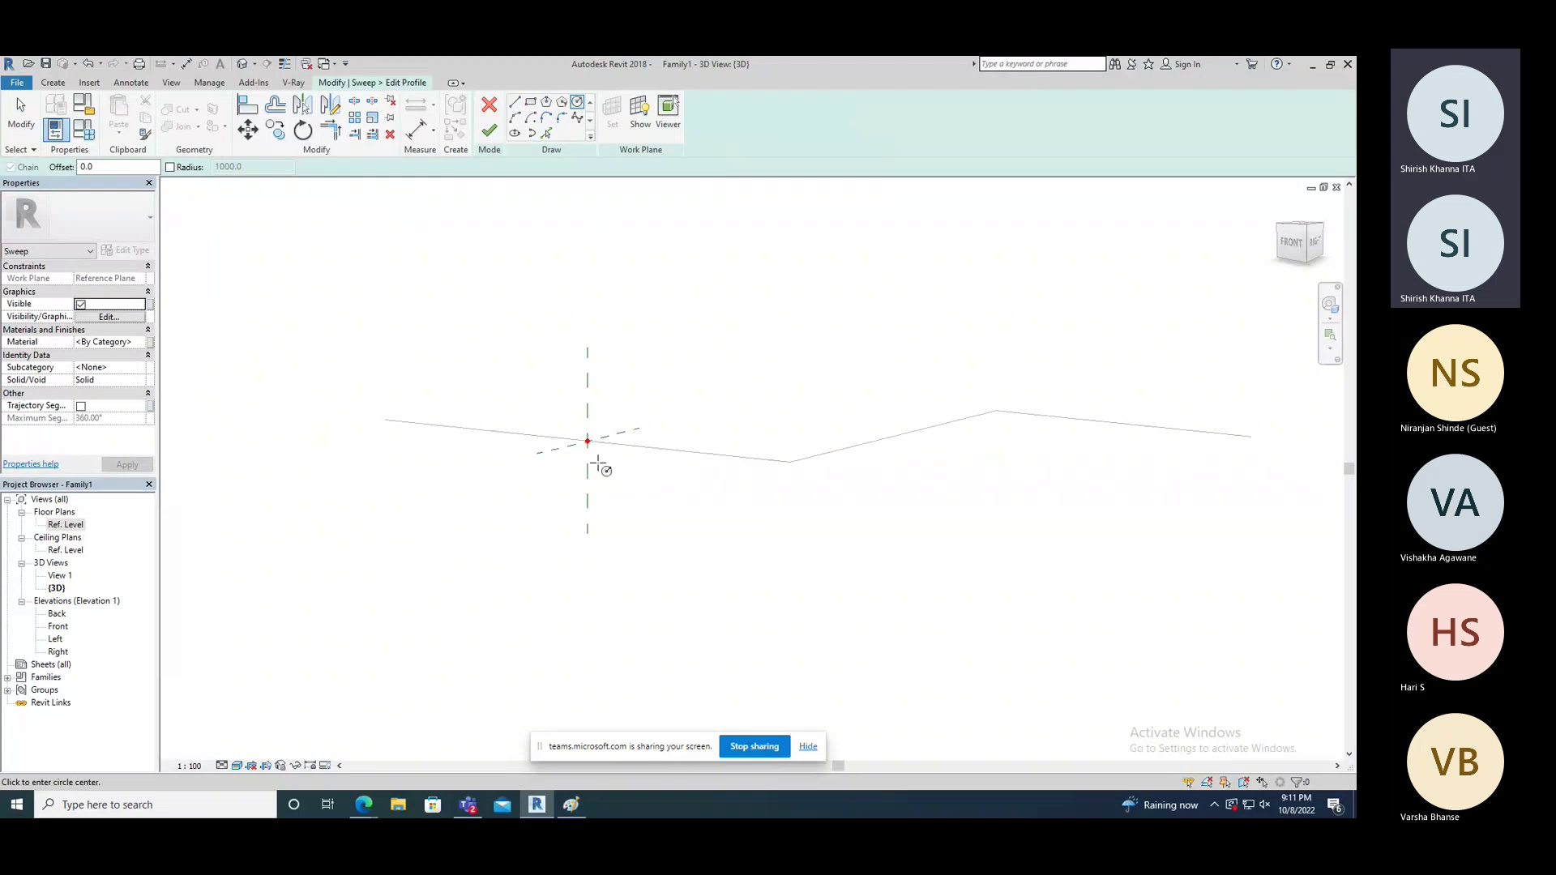
{"action": "left_click", "coordinate": [588, 442]}
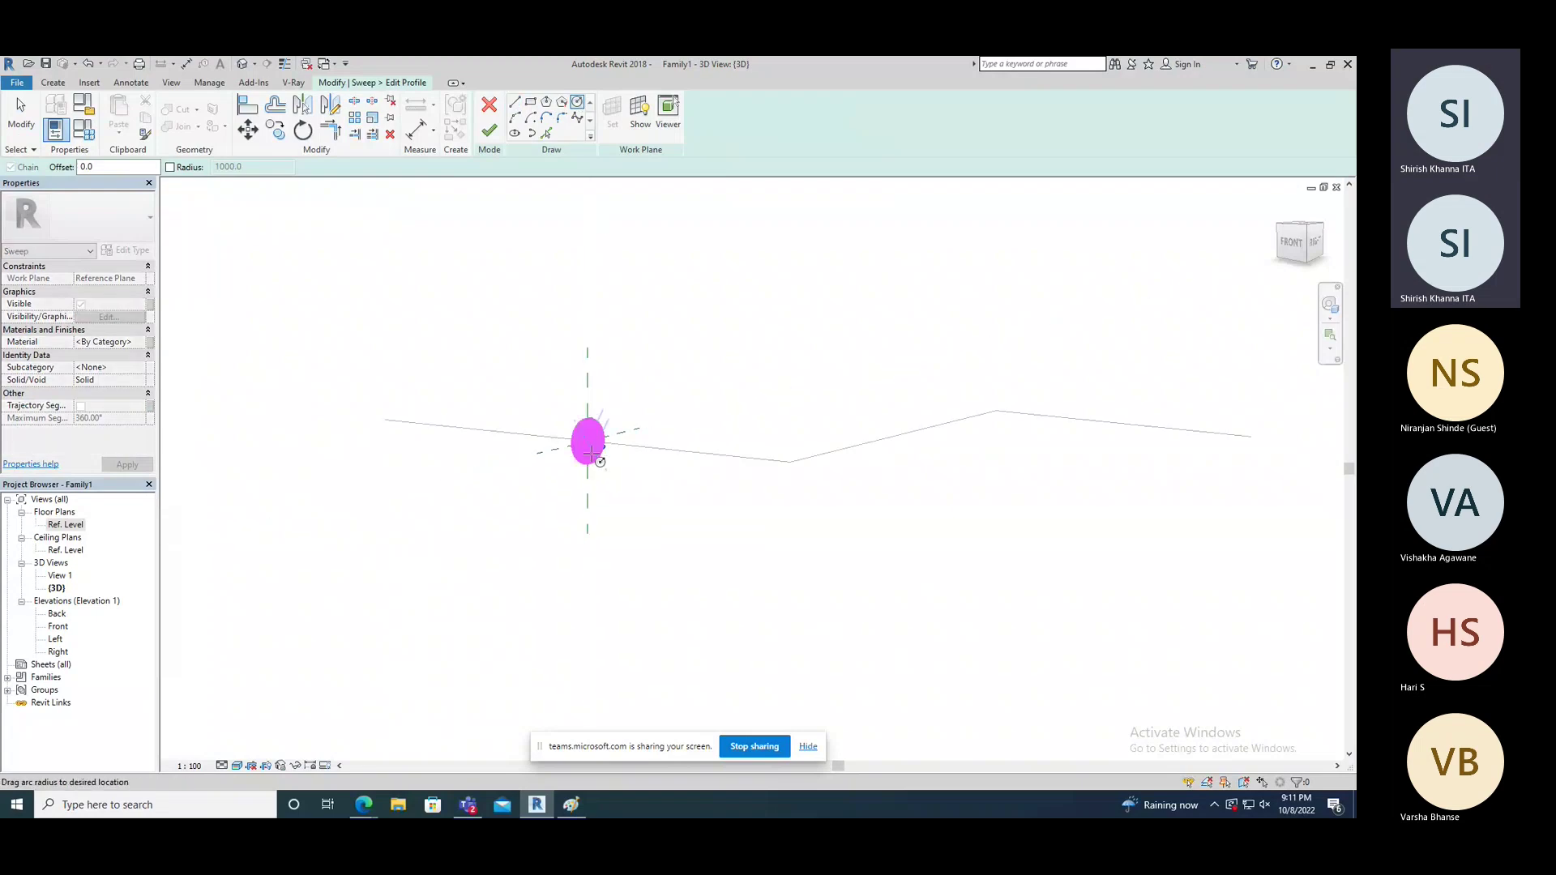
{"action": "left_click", "coordinate": [613, 438]}
{"action": "scroll", "coordinate": [507, 496], "scroll_direction": "up", "scroll_amount": 1}
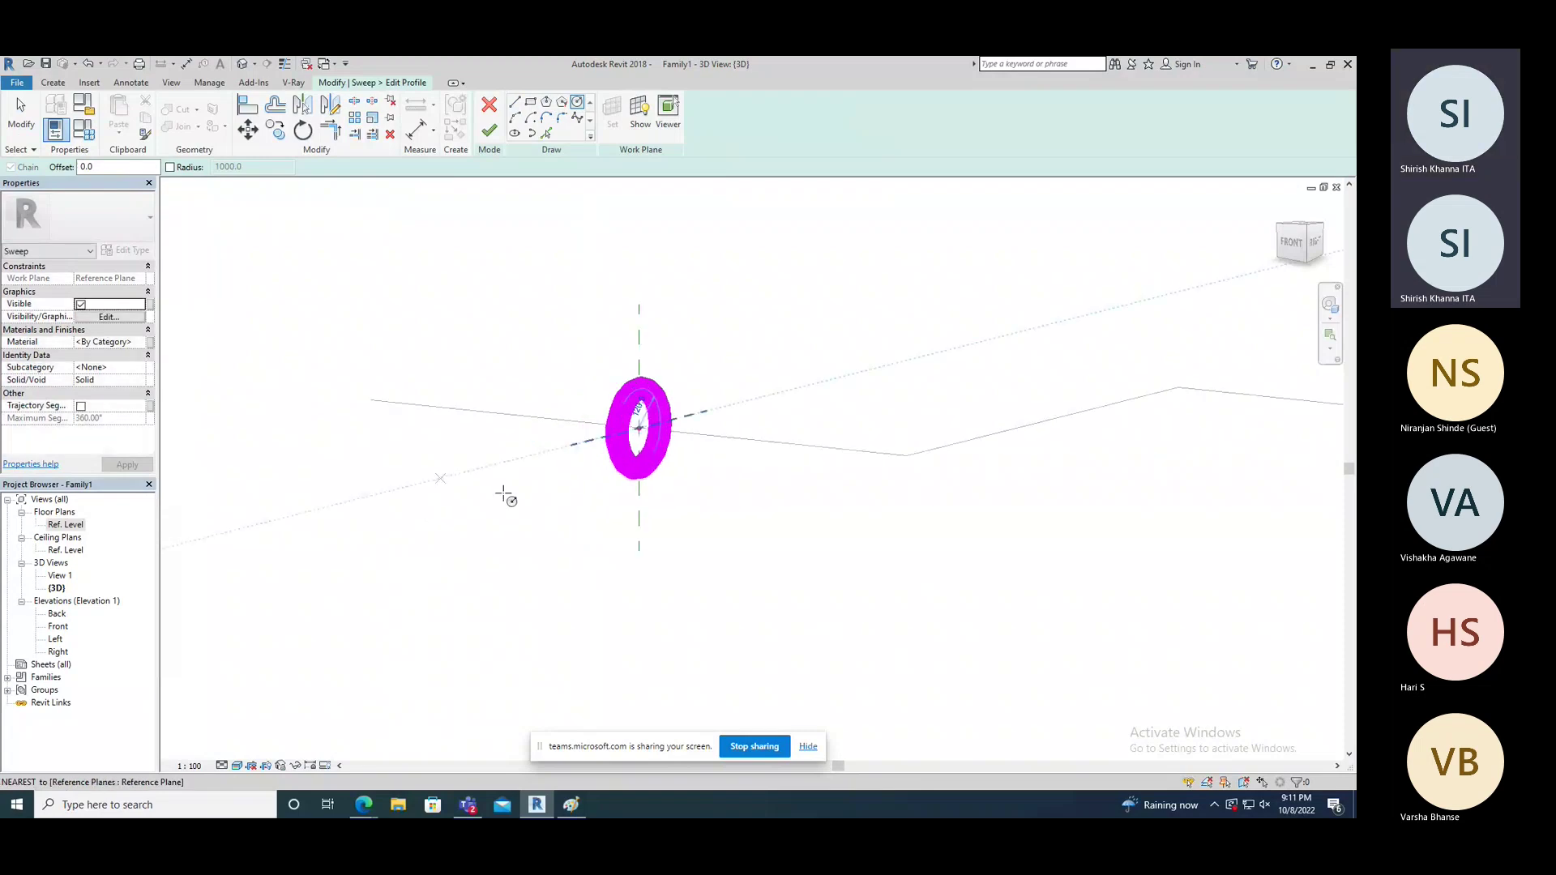
{"action": "scroll", "coordinate": [479, 445], "scroll_direction": "down", "scroll_amount": 3}
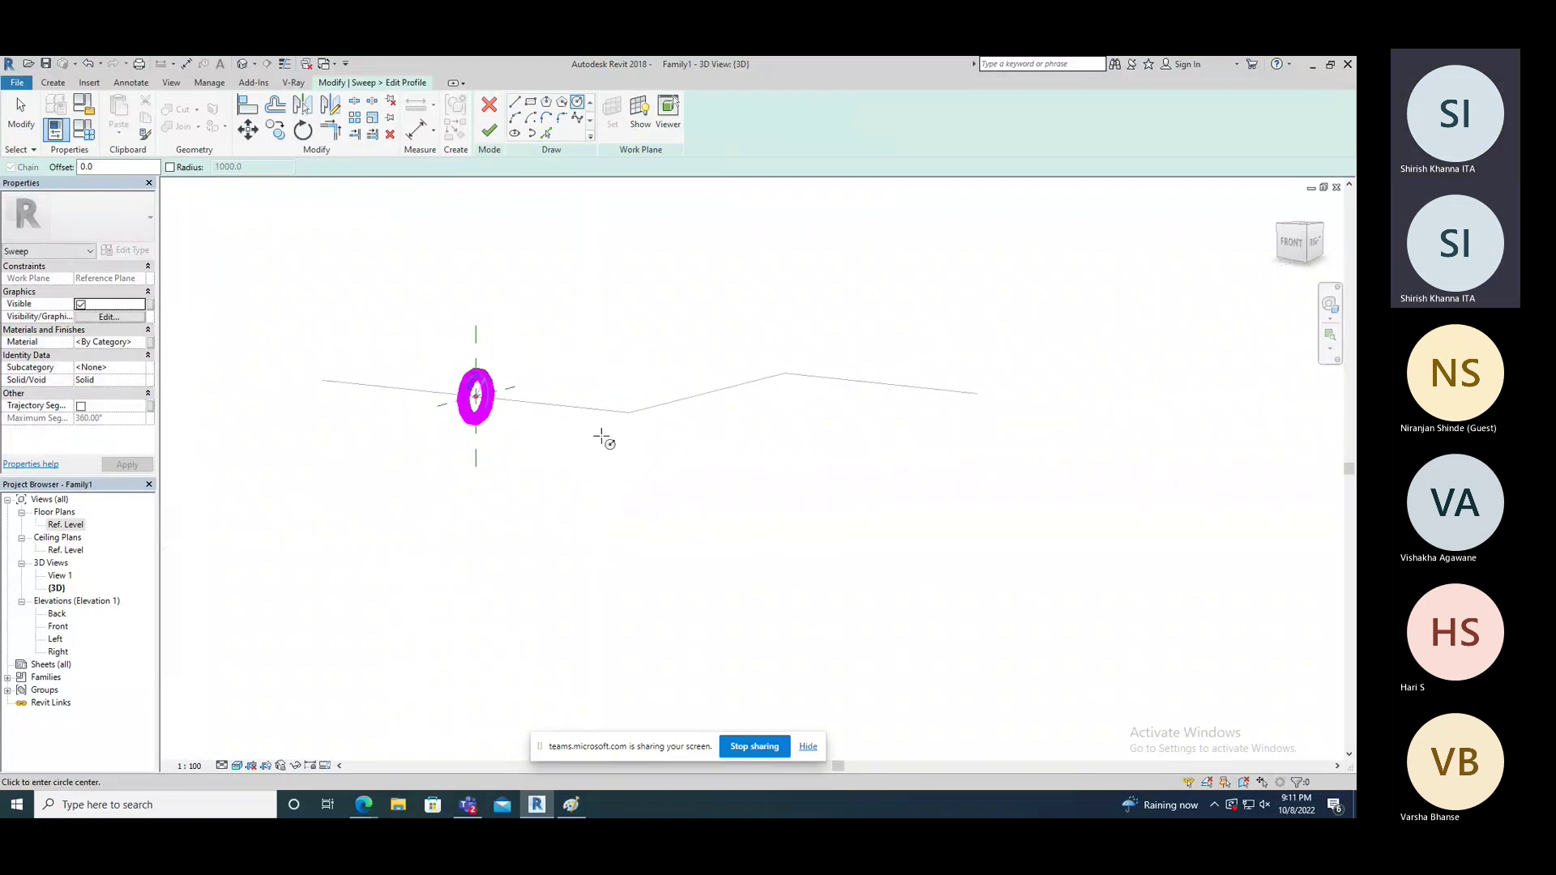
{"action": "left_click", "coordinate": [490, 132]}
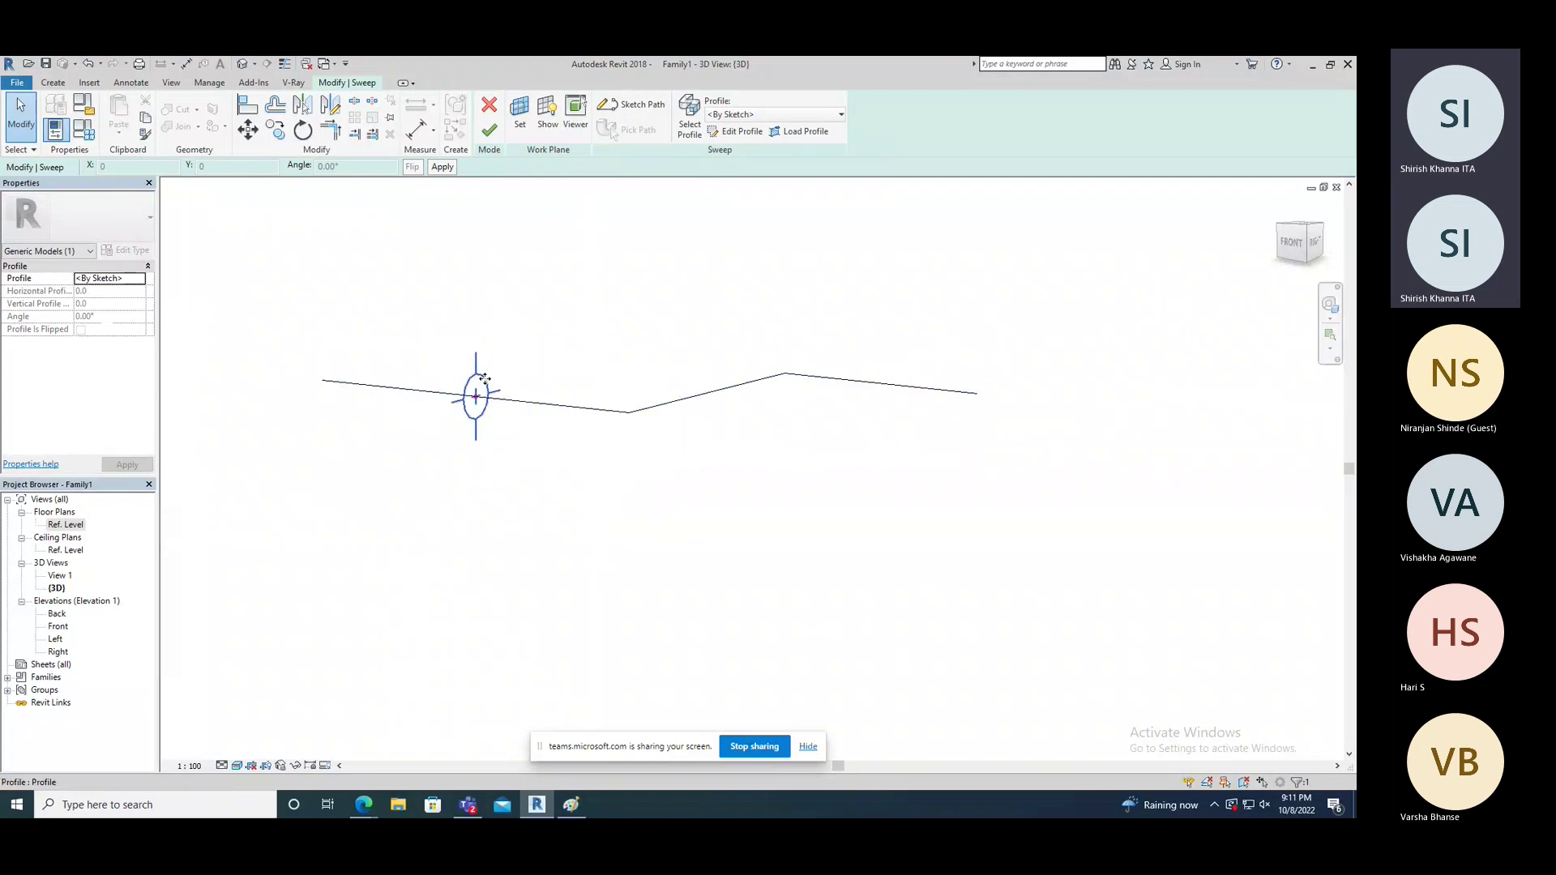
{"action": "left_click", "coordinate": [489, 131]}
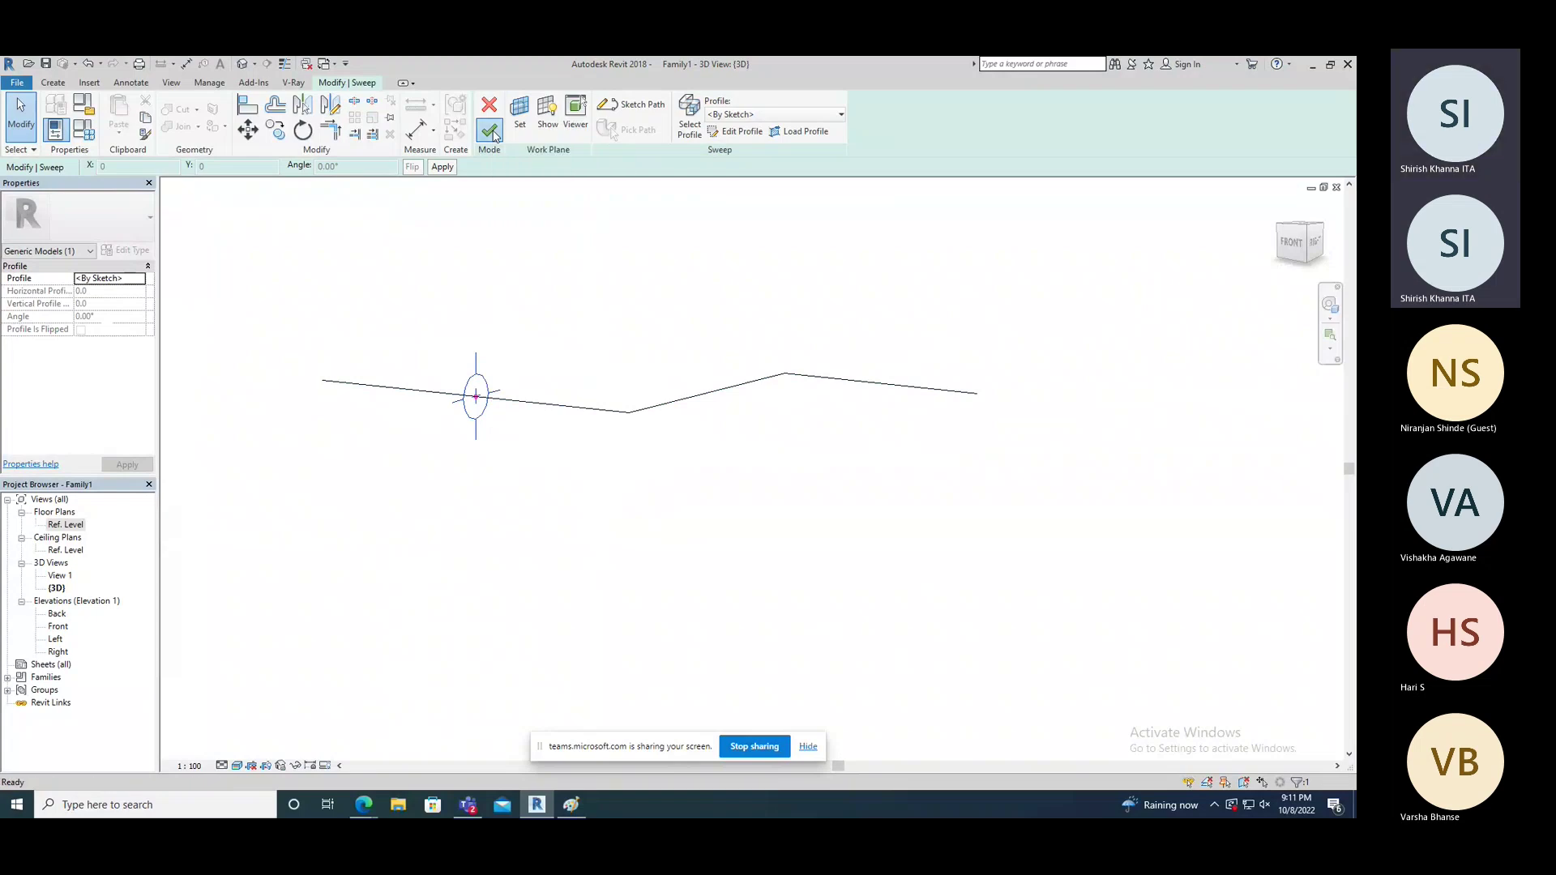
{"action": "left_click", "coordinate": [776, 543]}
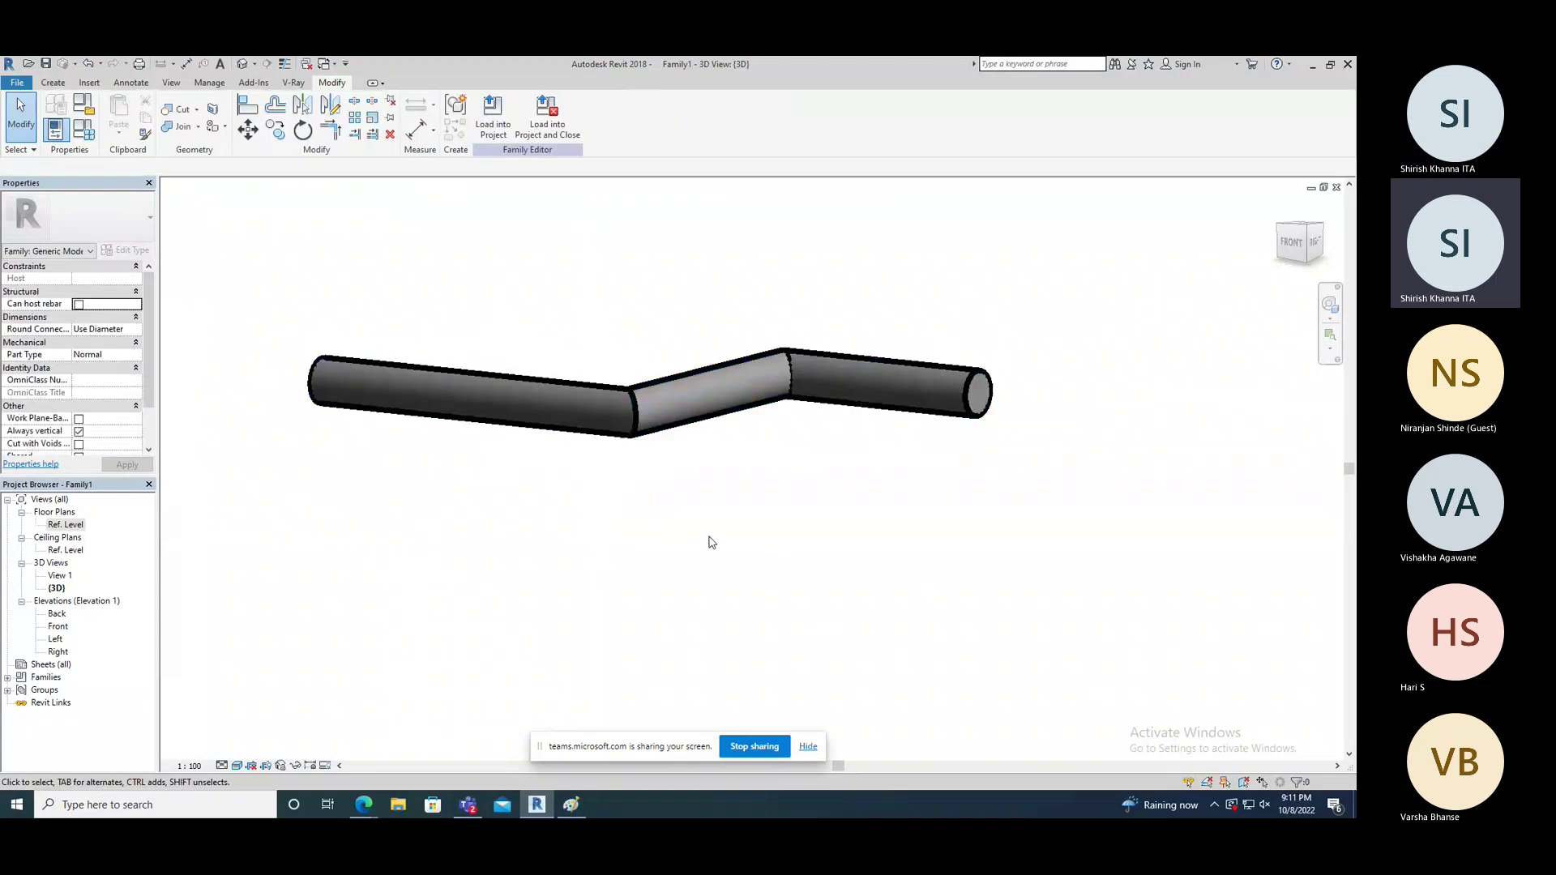
Step: Orbit to a corner view, then select and delete the bent round sweep
{"action": "middle_click_drag", "start_coordinate": [809, 514], "coordinate": [638, 509], "text": "shift"}
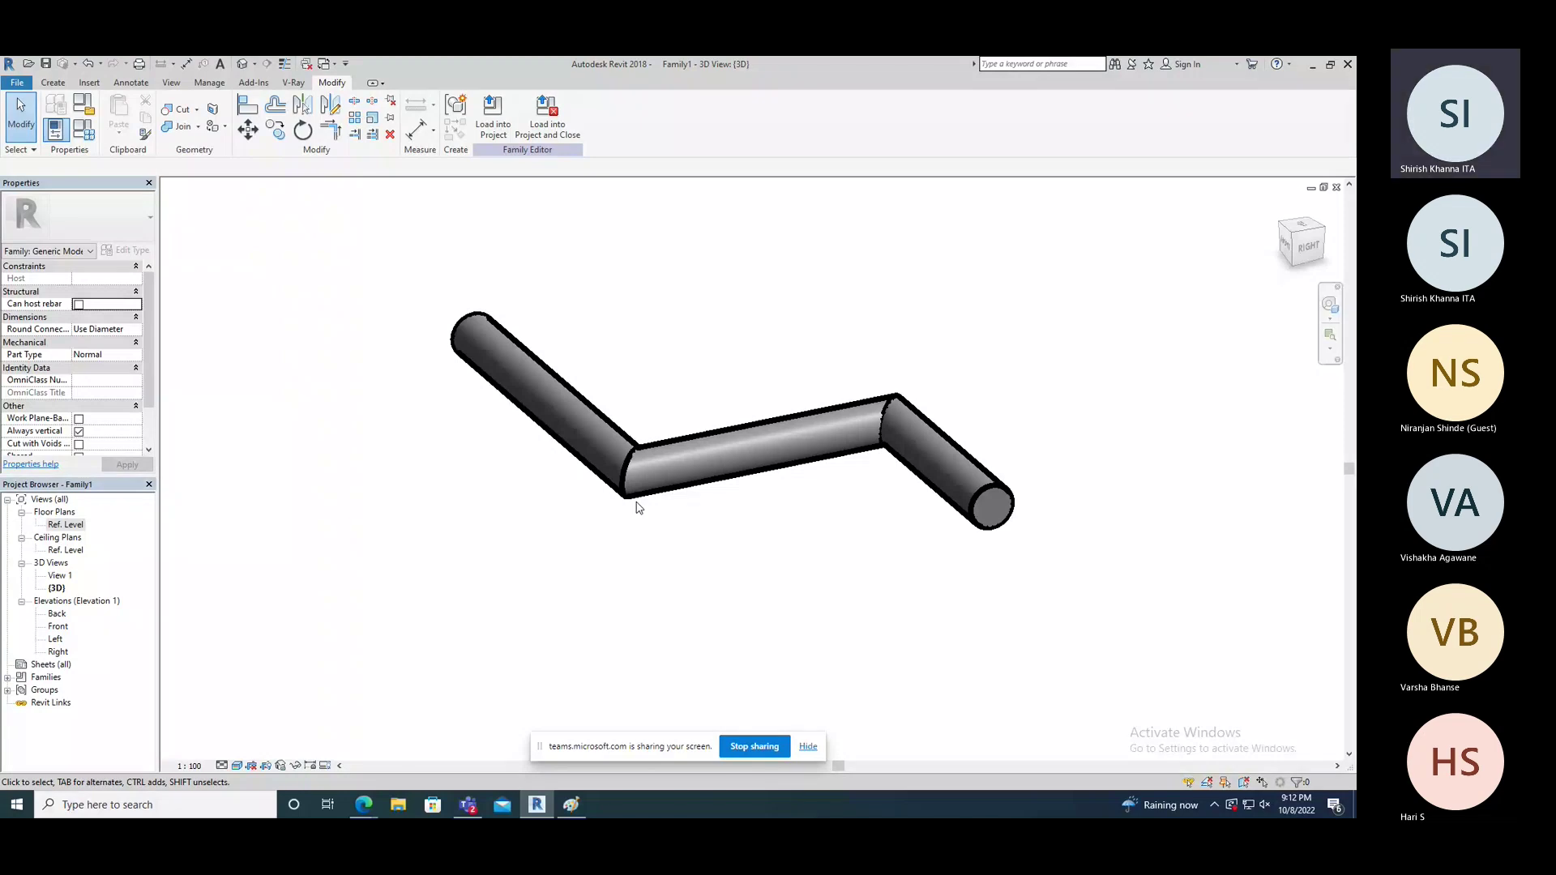
{"action": "middle_click_drag", "start_coordinate": [636, 507], "coordinate": [727, 464], "text": "shift"}
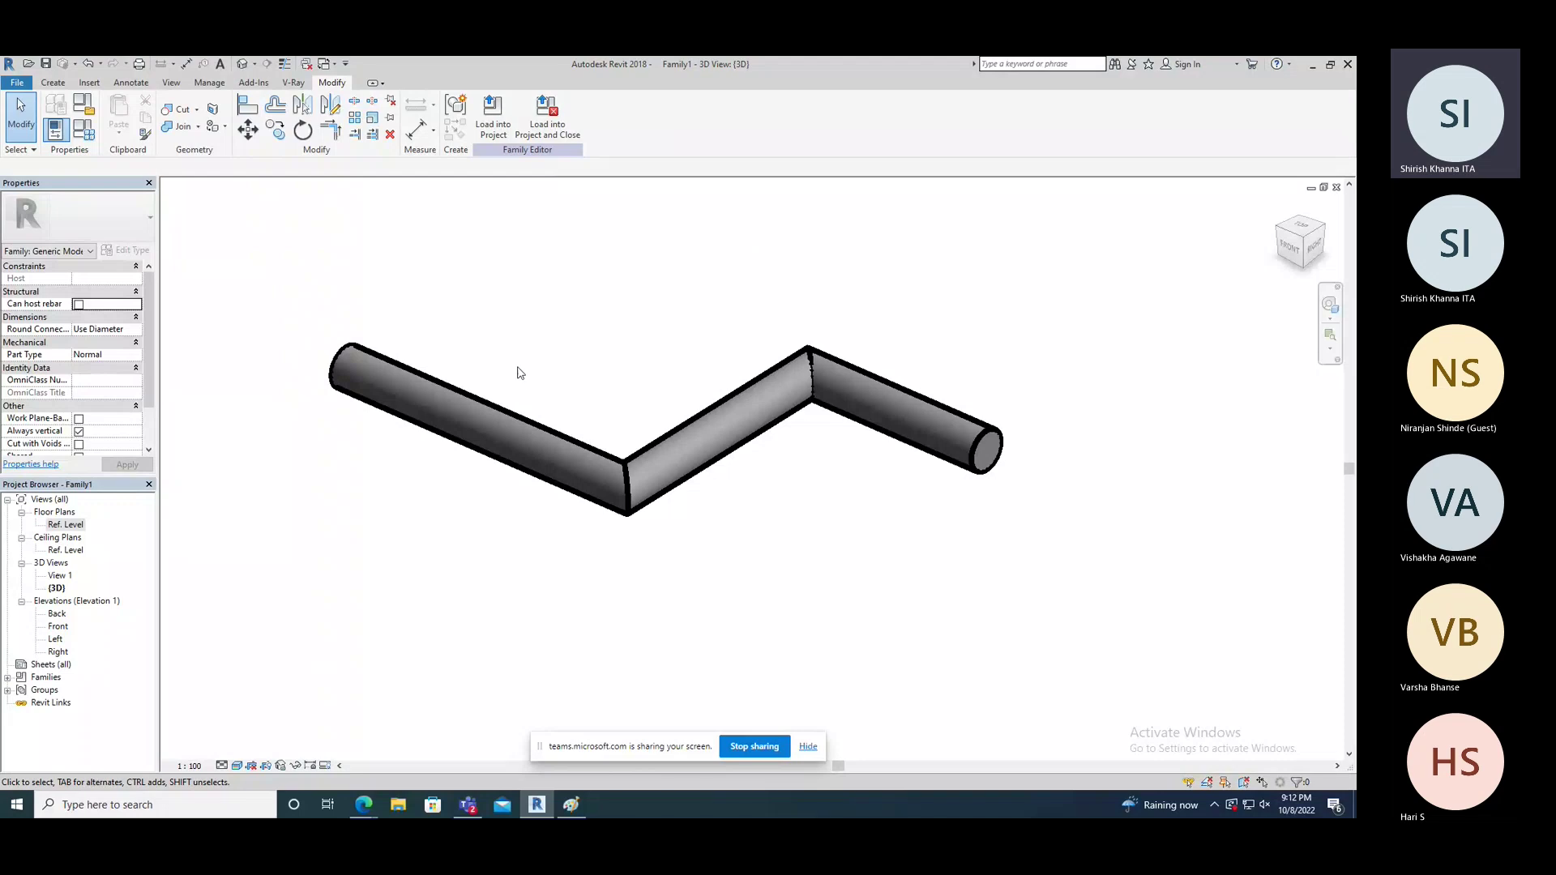
{"action": "left_click", "coordinate": [607, 454]}
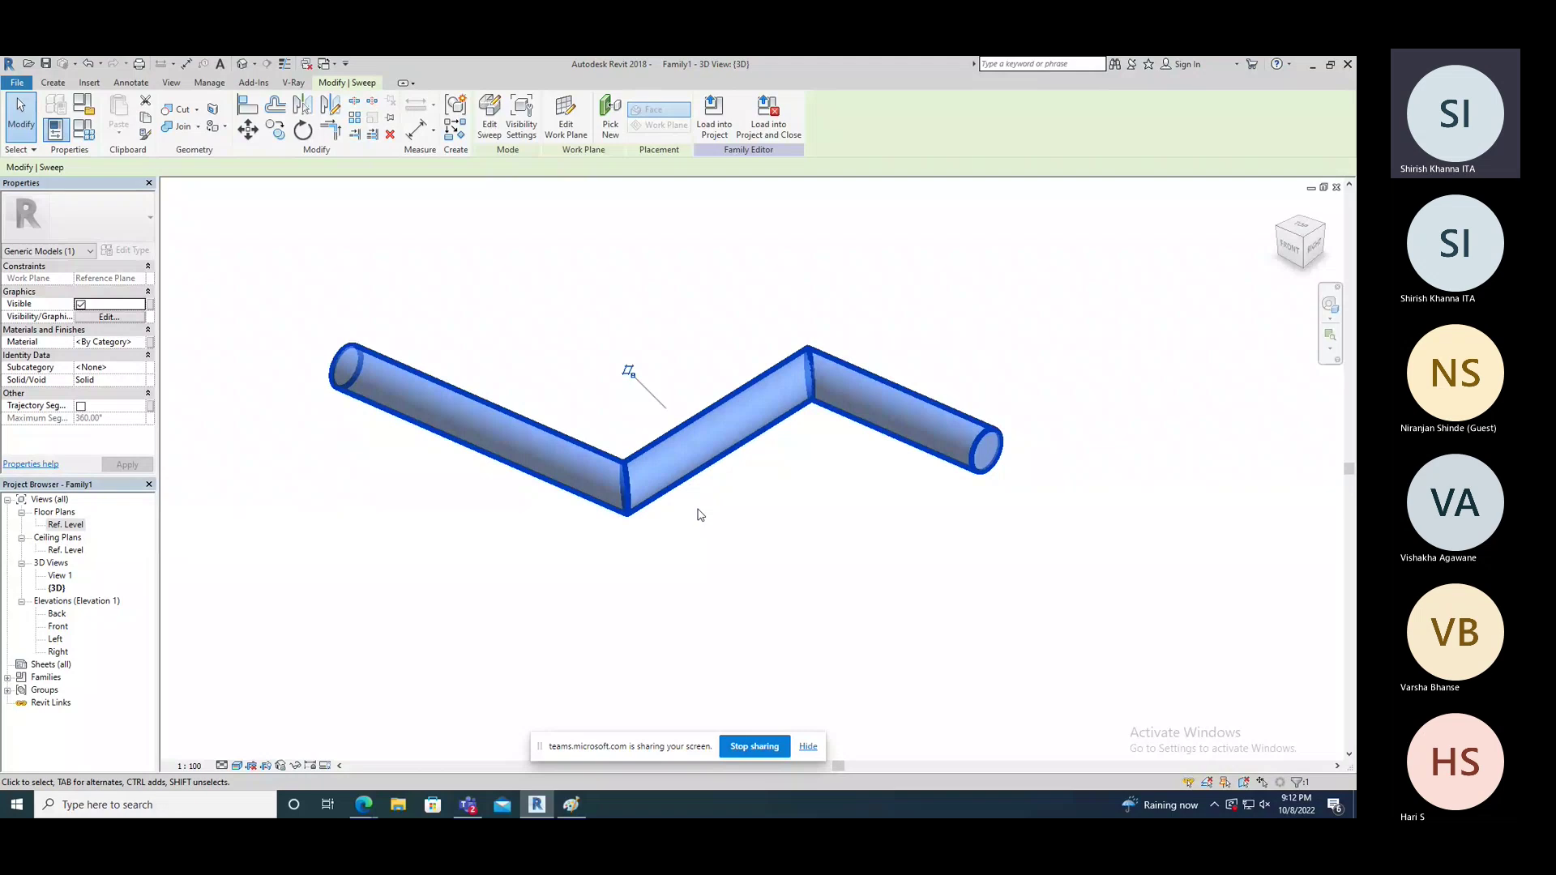
{"action": "key", "text": "Delete"}
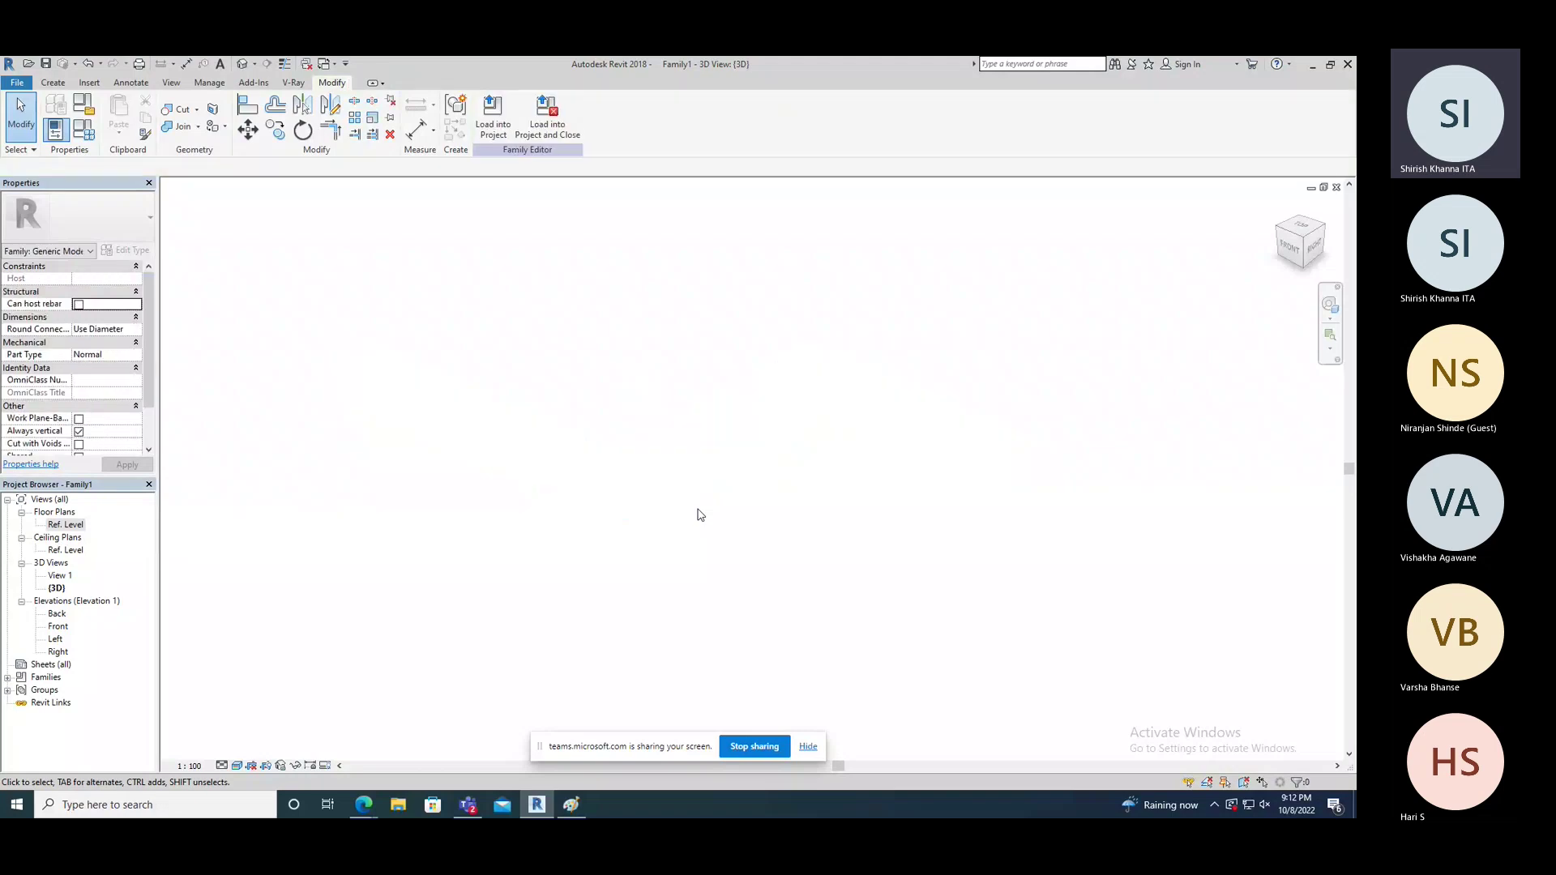
Step: Start a new swept blend on the Ref. Level floor plan
{"action": "left_click", "coordinate": [53, 81]}
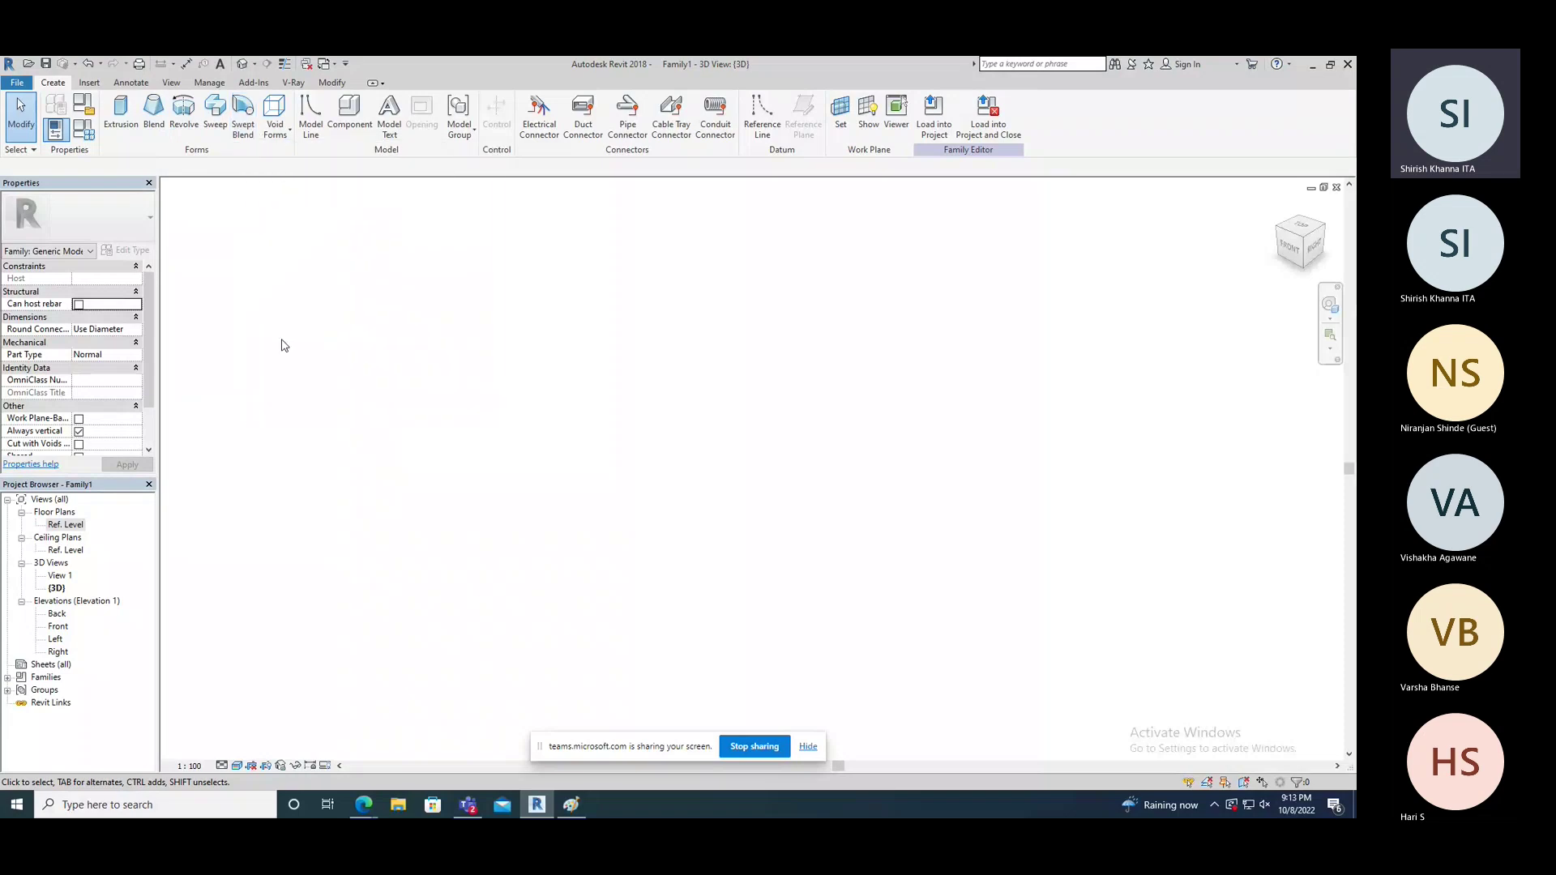
{"action": "double_click", "coordinate": [66, 524]}
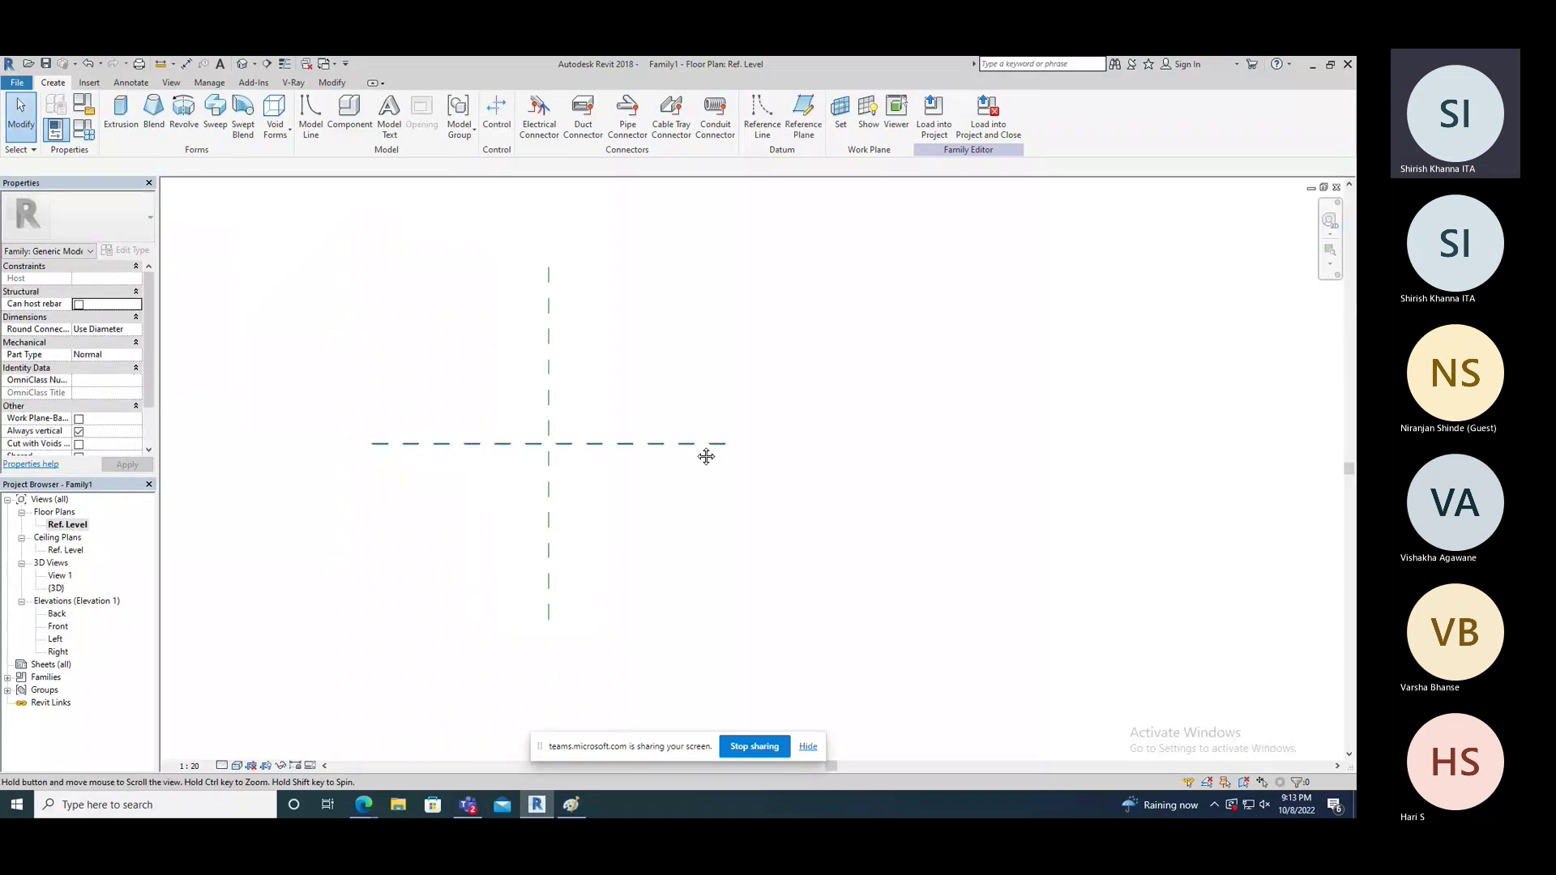
{"action": "left_click", "coordinate": [243, 118]}
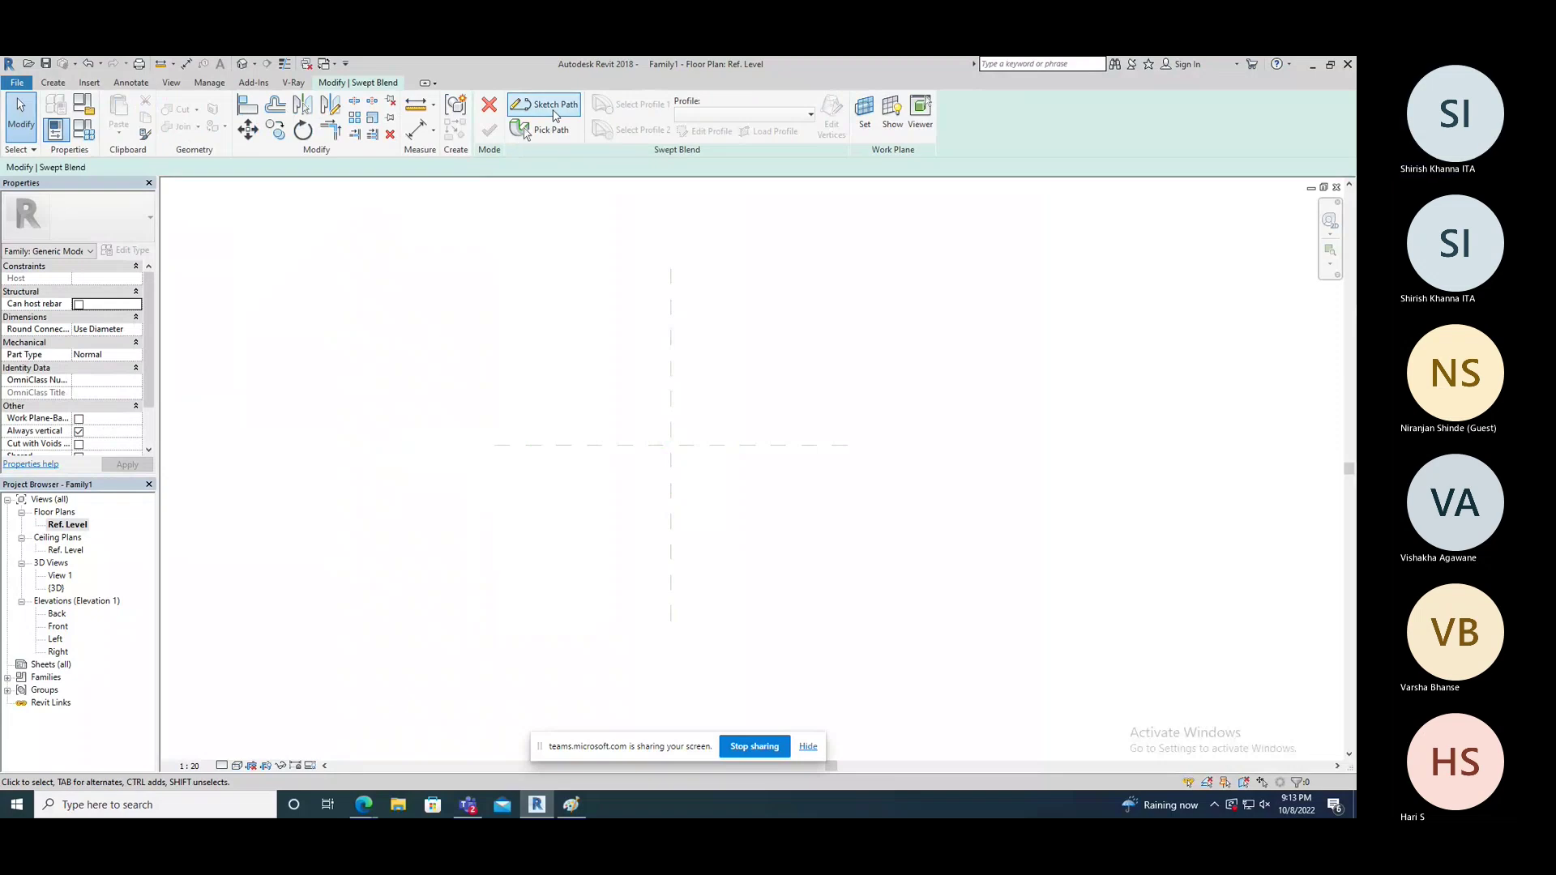
Step: Sketch a center-ends arc path at the reference-plane intersection and view it in 3D
{"action": "left_click", "coordinate": [556, 106]}
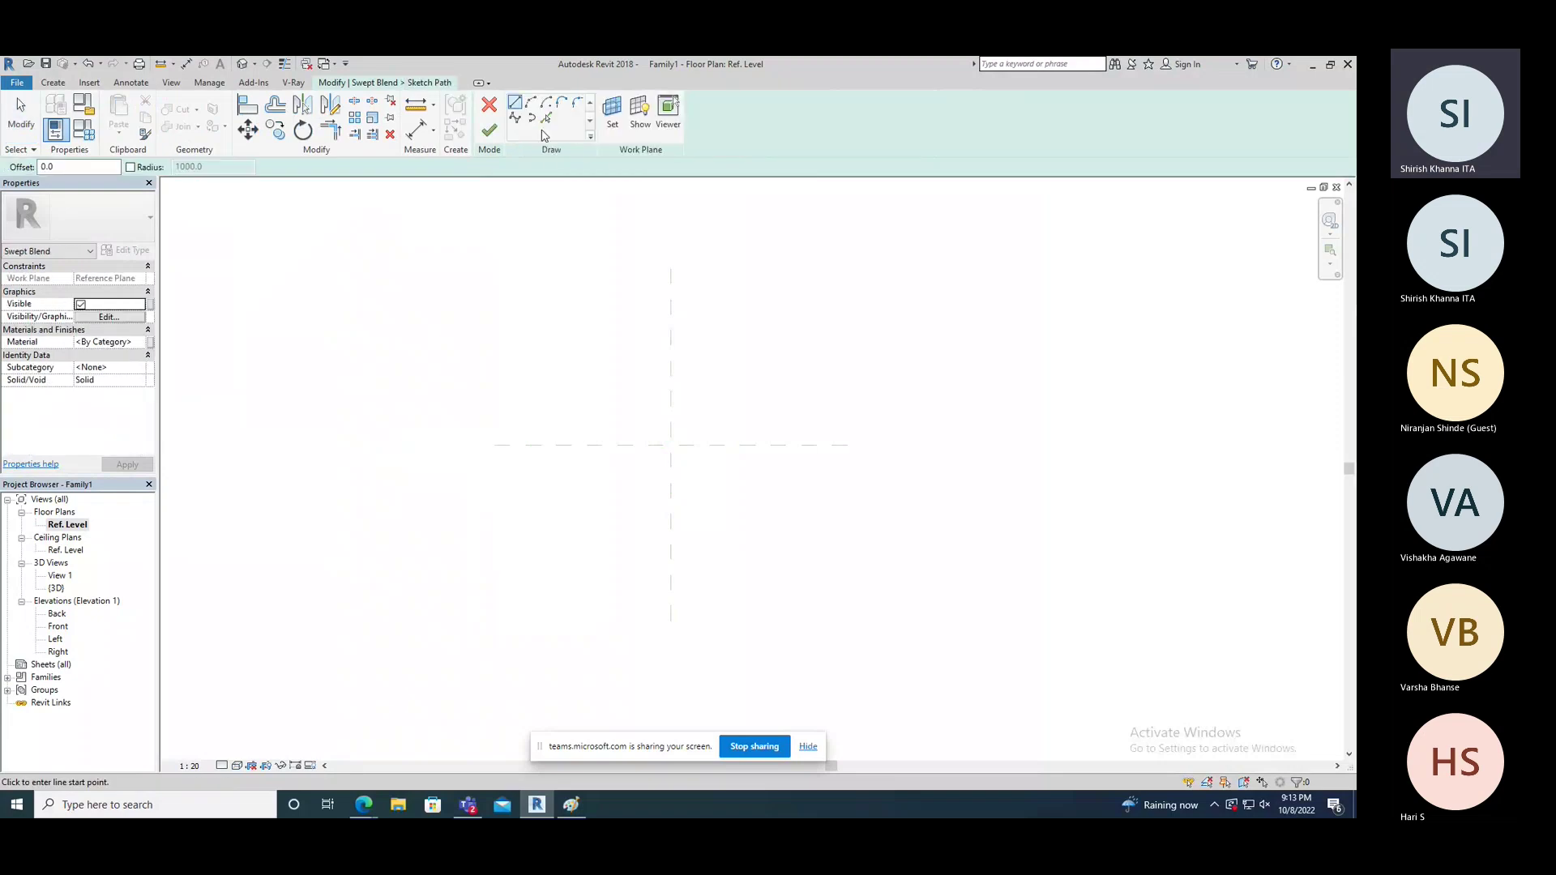
{"action": "left_click", "coordinate": [672, 445]}
{"action": "left_click", "coordinate": [512, 445]}
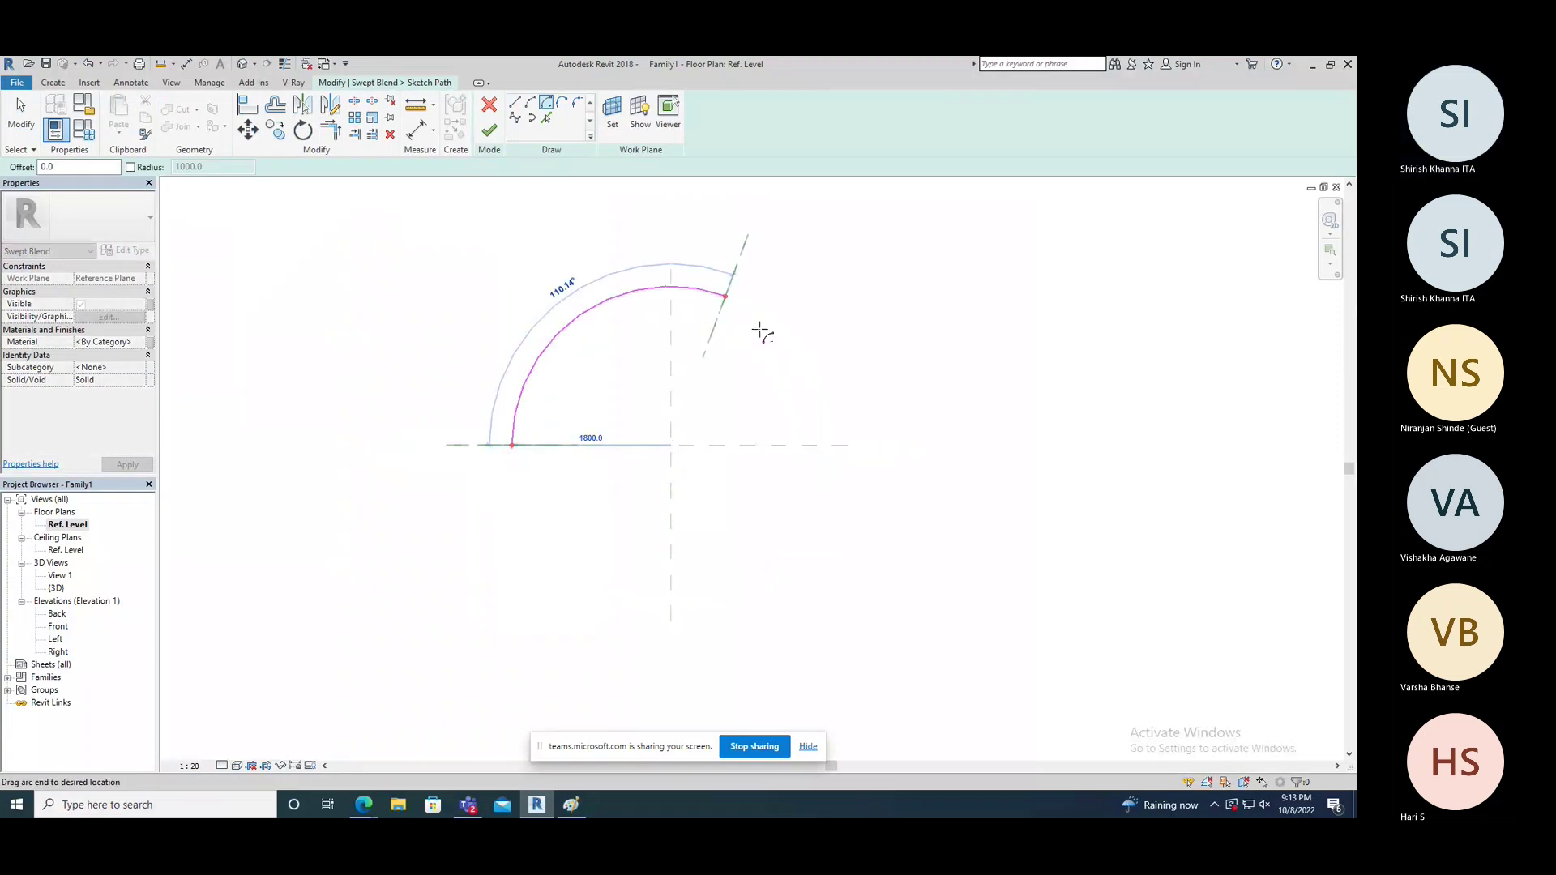
{"action": "left_click", "coordinate": [830, 445]}
{"action": "left_click", "coordinate": [488, 130]}
{"action": "left_click", "coordinate": [242, 64]}
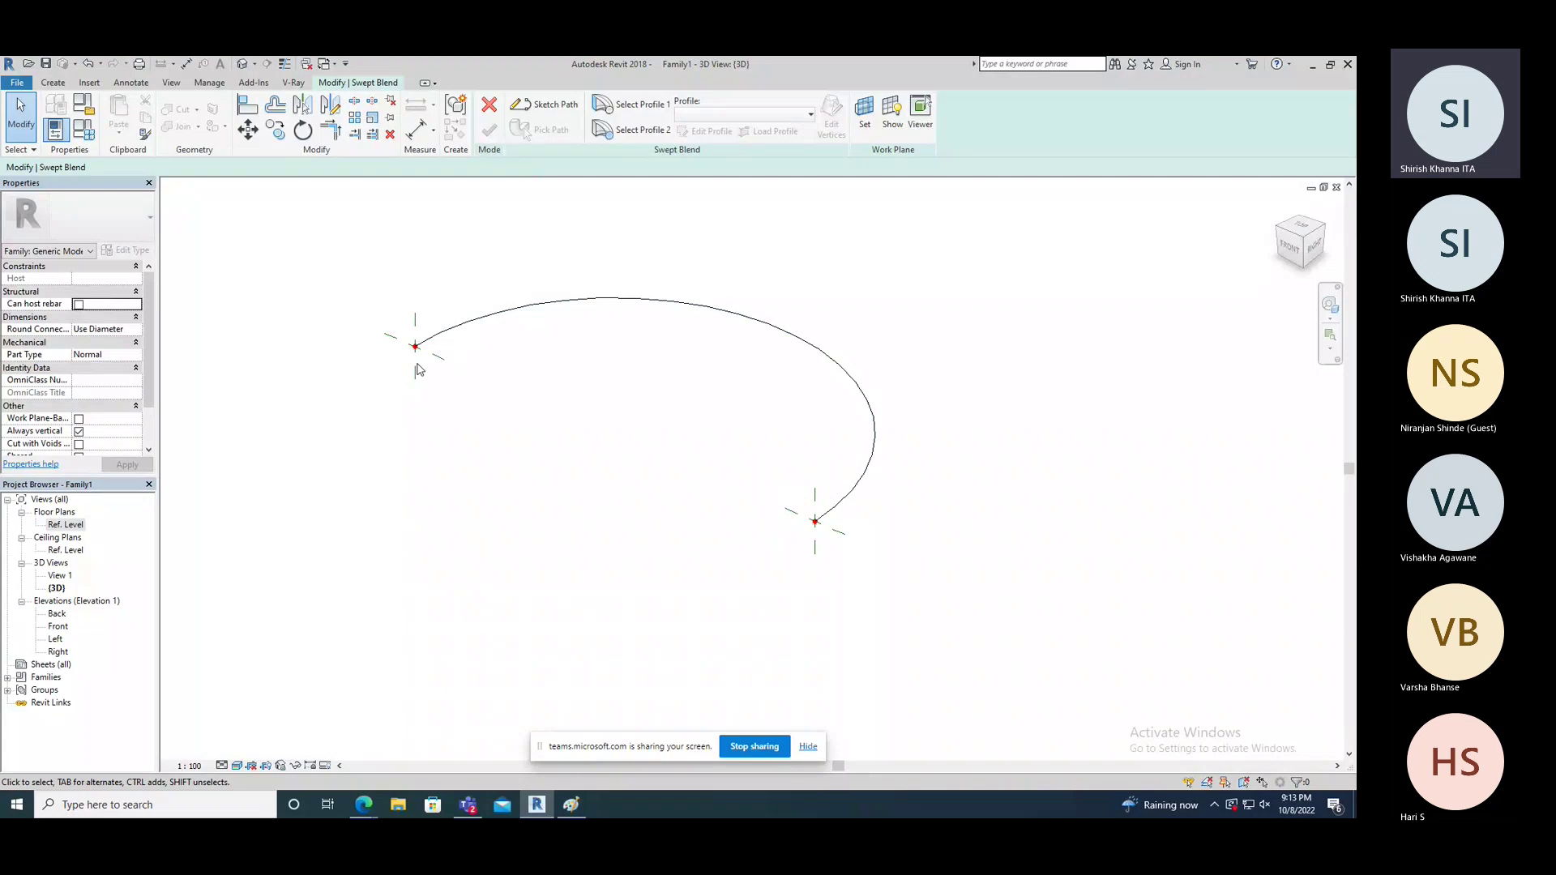
Step: Sketch the first blend profile as a circle centred on the path's start point
{"action": "left_click", "coordinate": [636, 130]}
{"action": "left_click", "coordinate": [703, 131]}
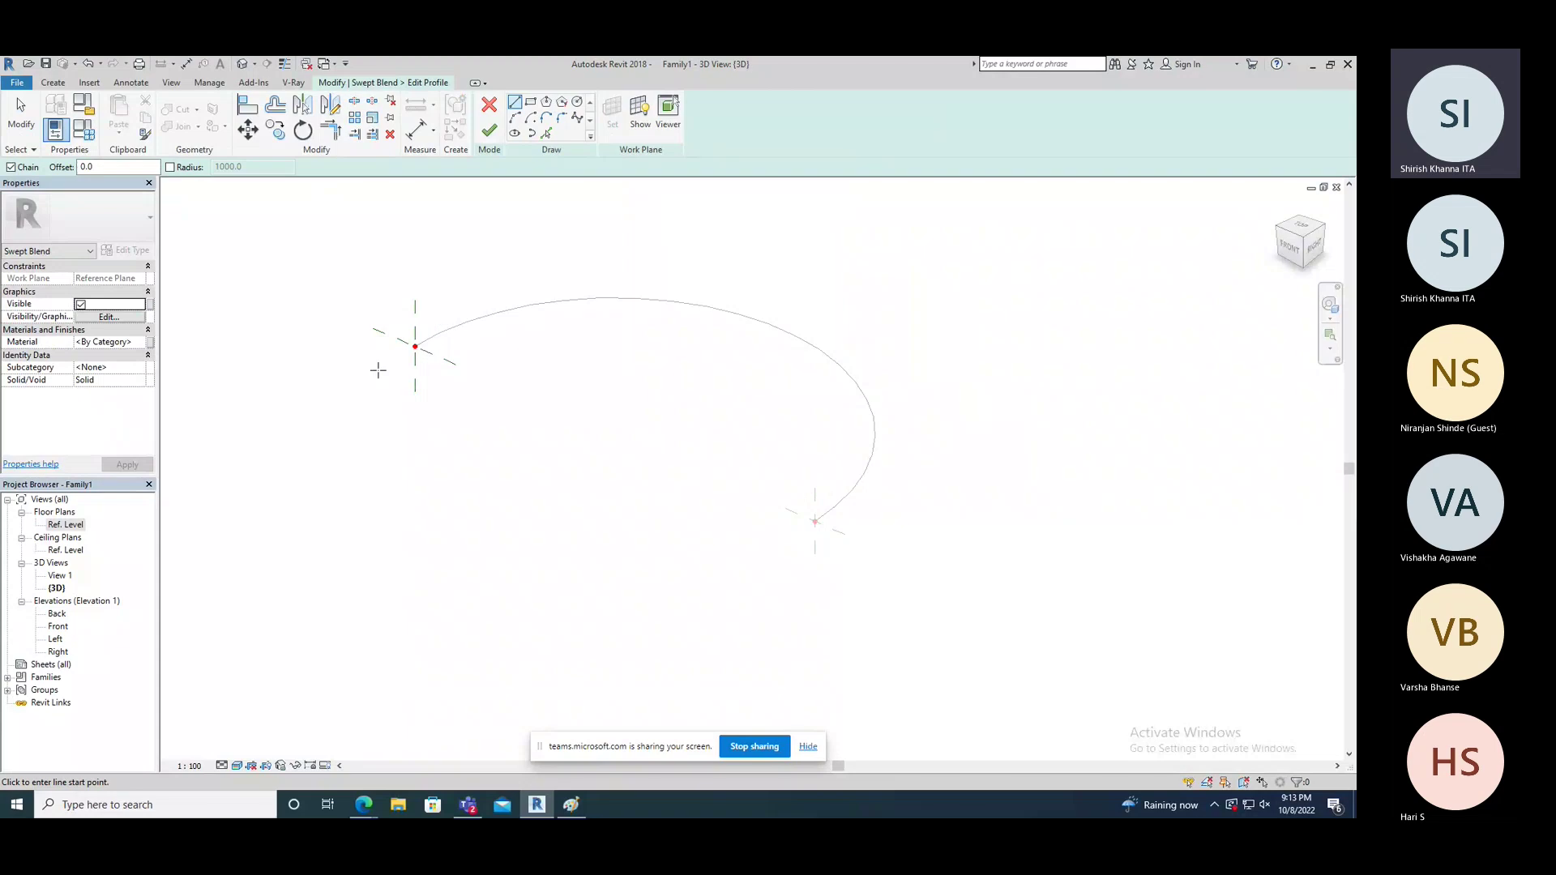
{"action": "left_click", "coordinate": [577, 102]}
{"action": "left_click", "coordinate": [415, 346]}
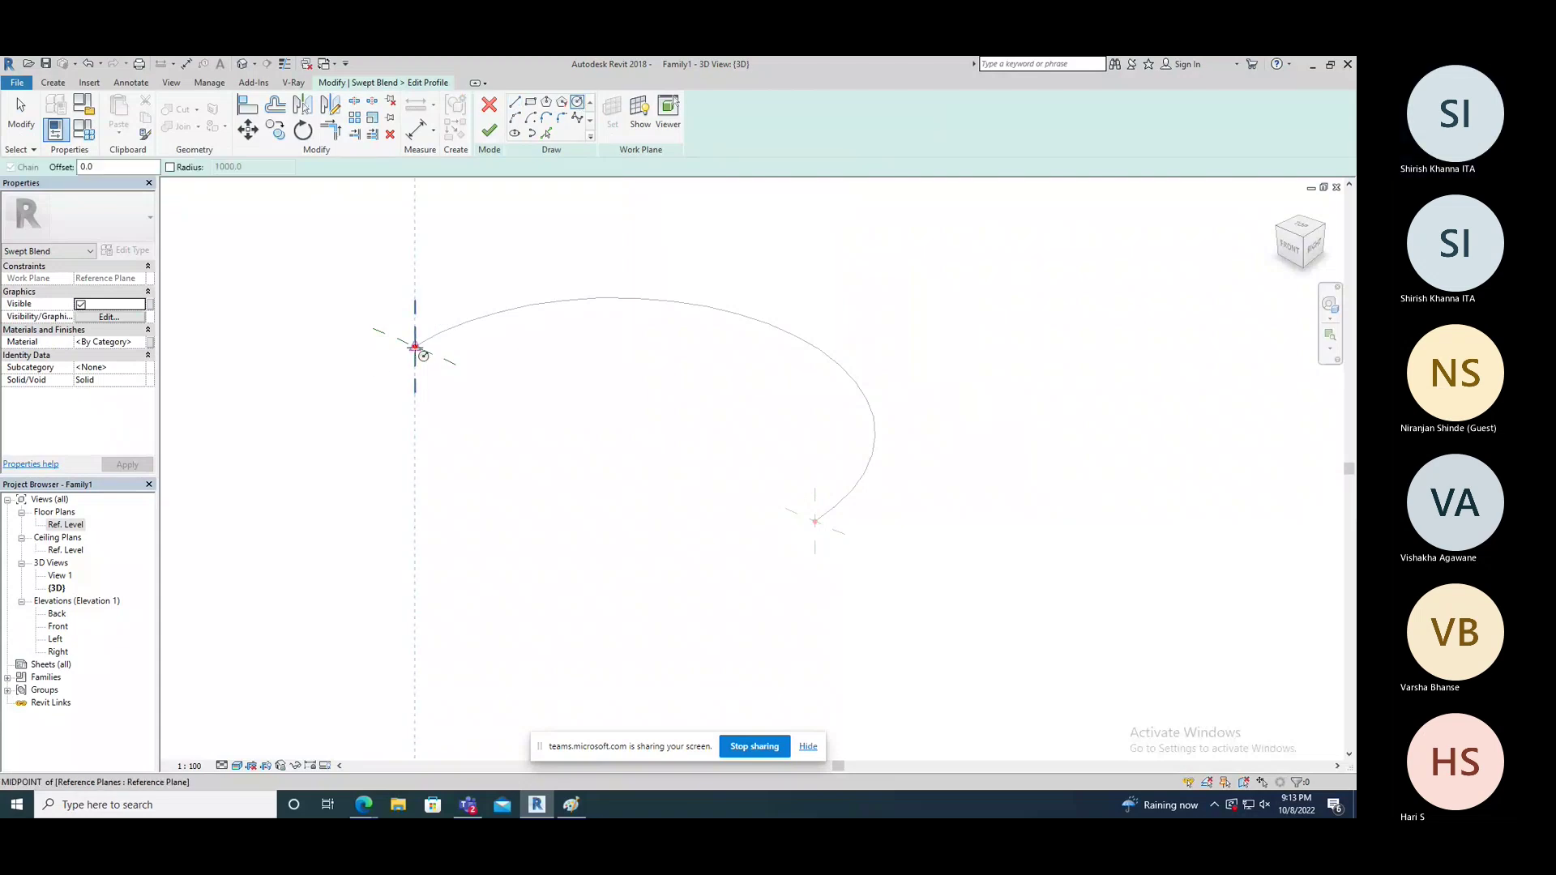
{"action": "left_click", "coordinate": [431, 376]}
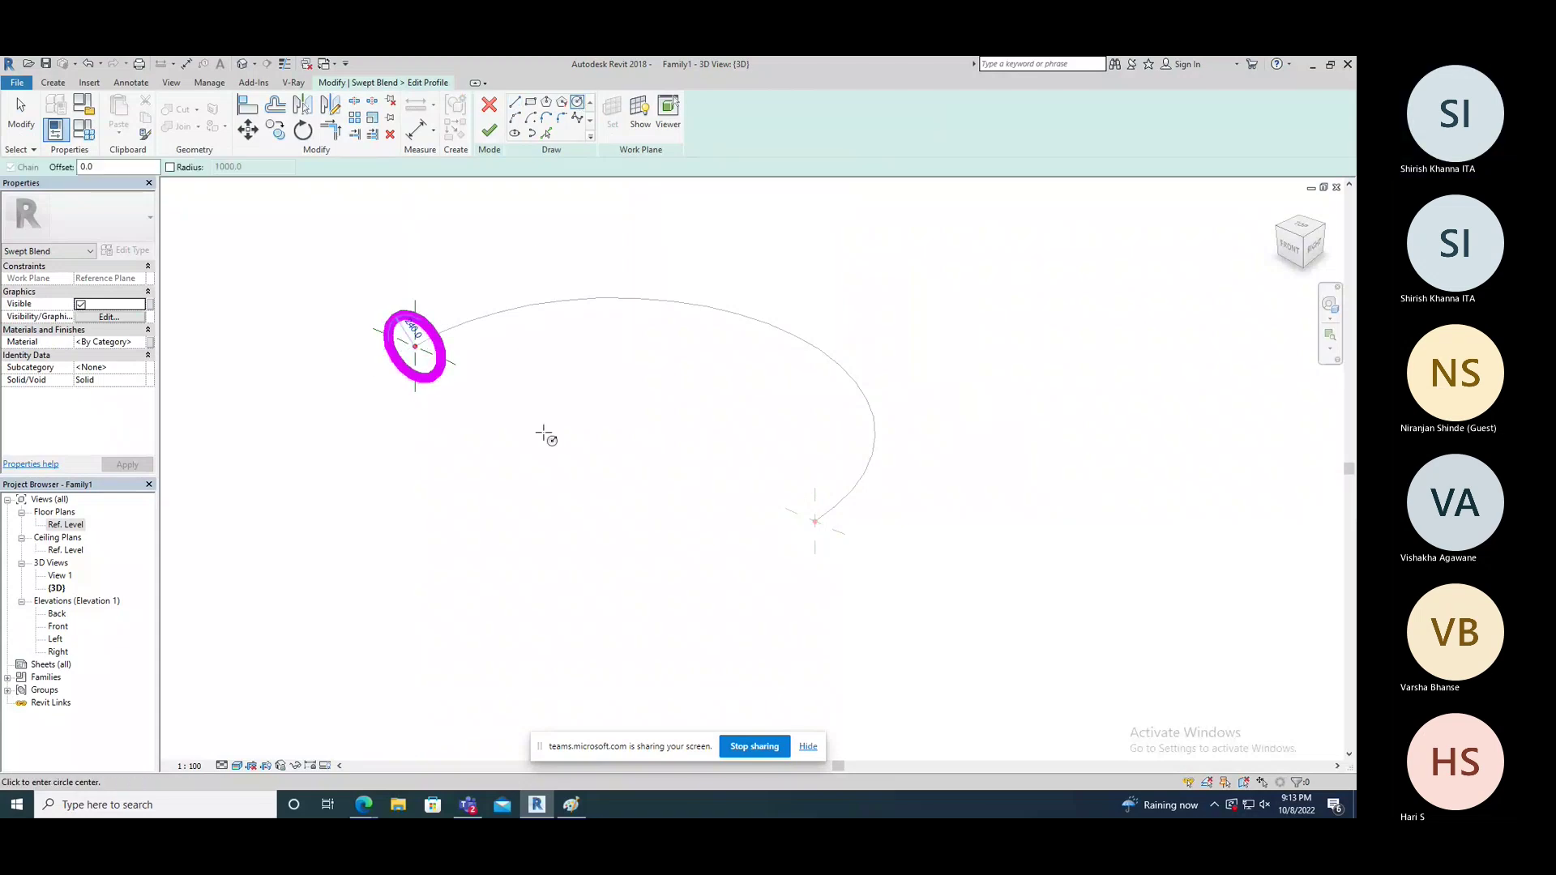
{"action": "left_click", "coordinate": [489, 131]}
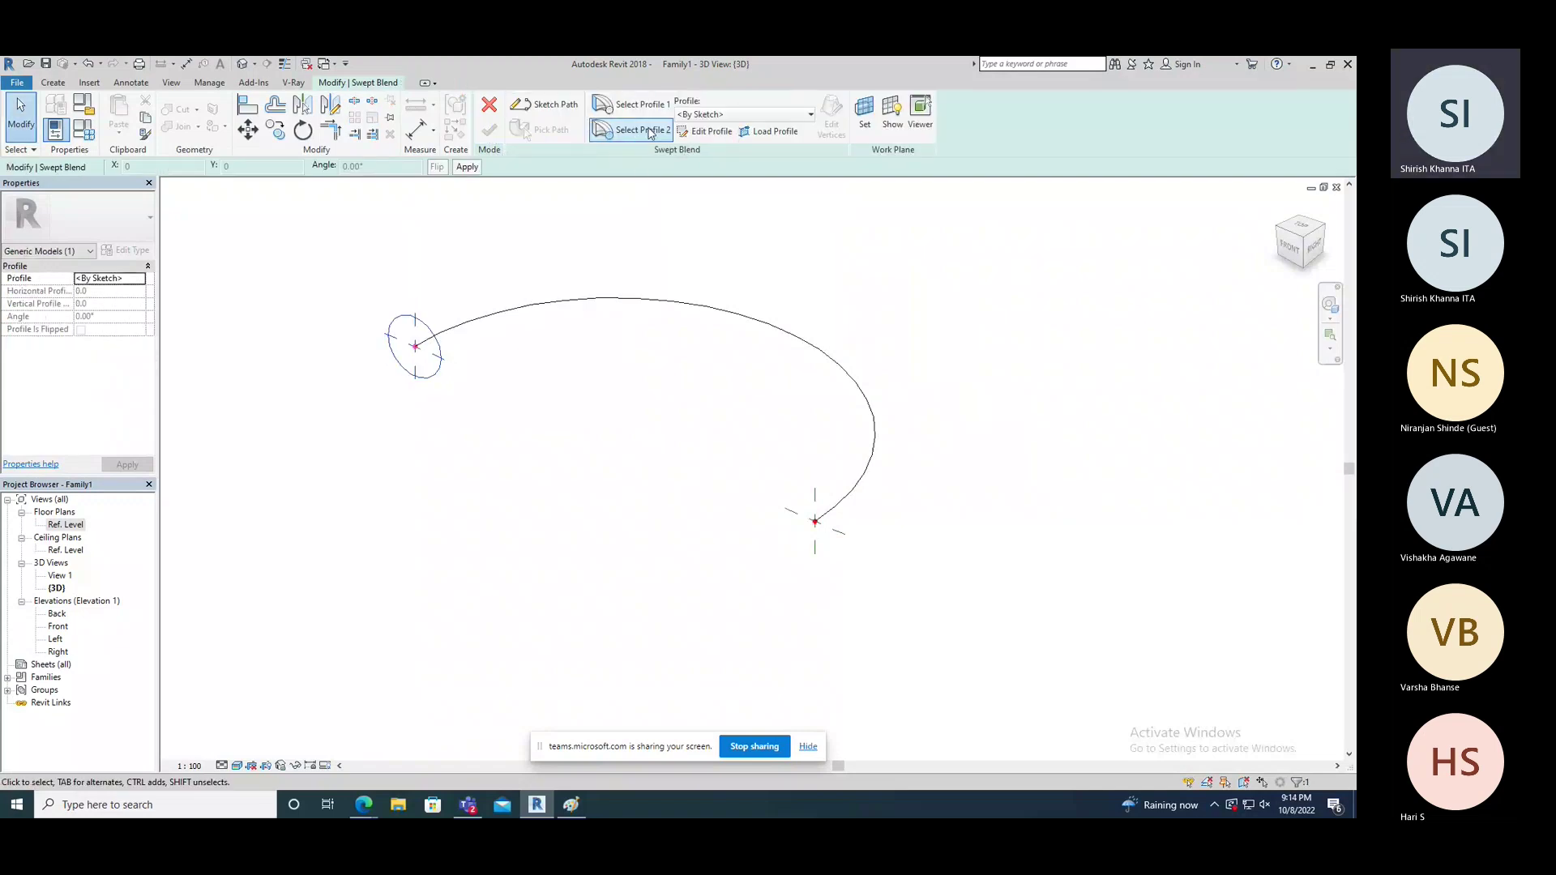
Step: Draw a 780 mm radius circle as the second profile at the path end and finish the blend
{"action": "left_click", "coordinate": [632, 129]}
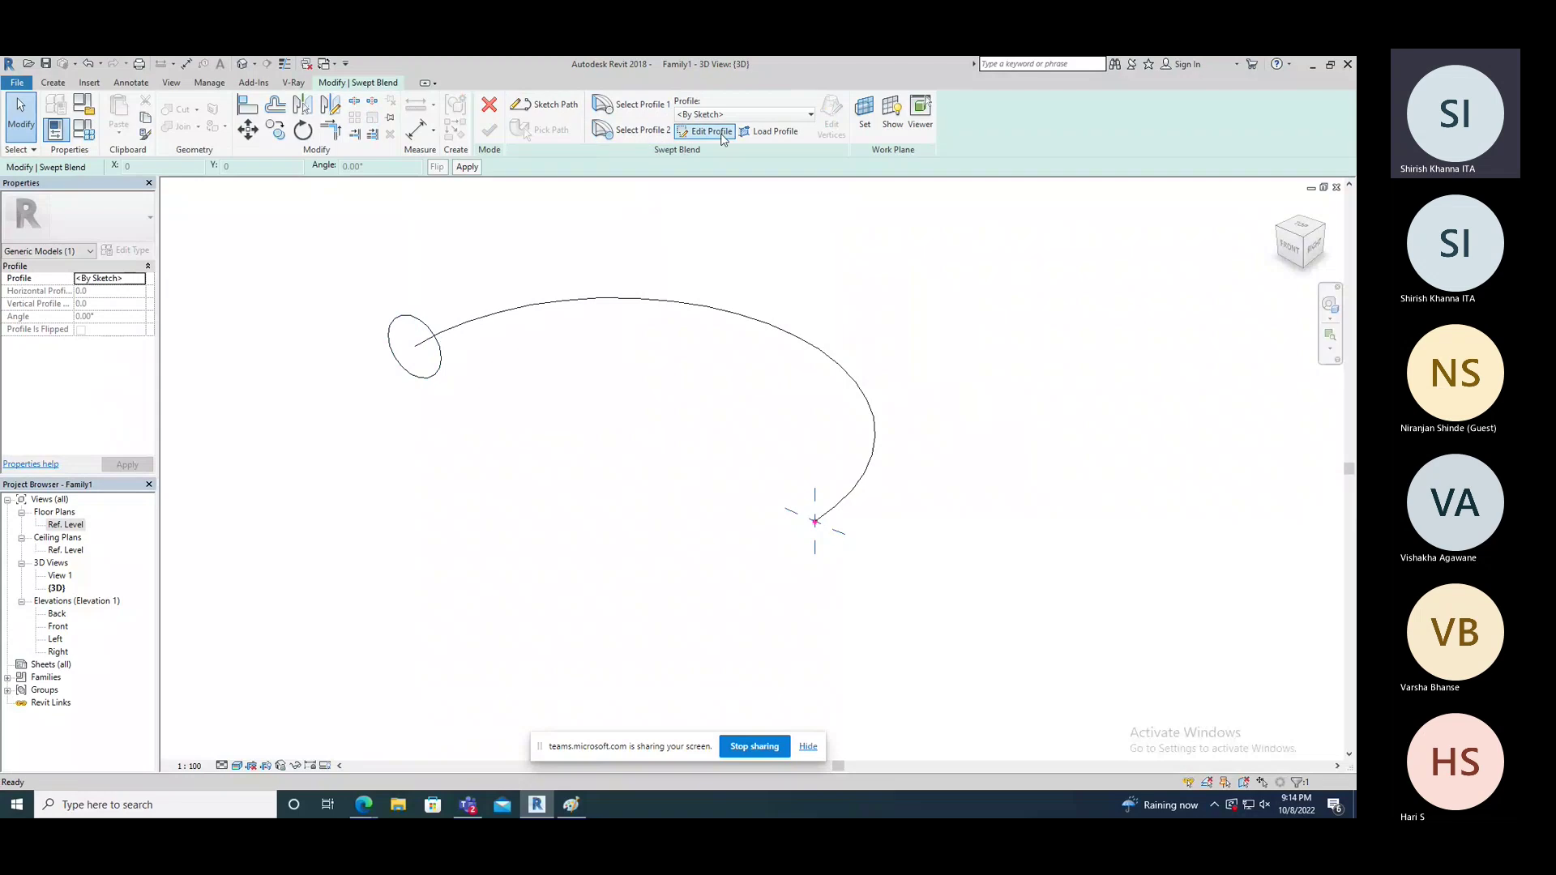
{"action": "left_click", "coordinate": [720, 134]}
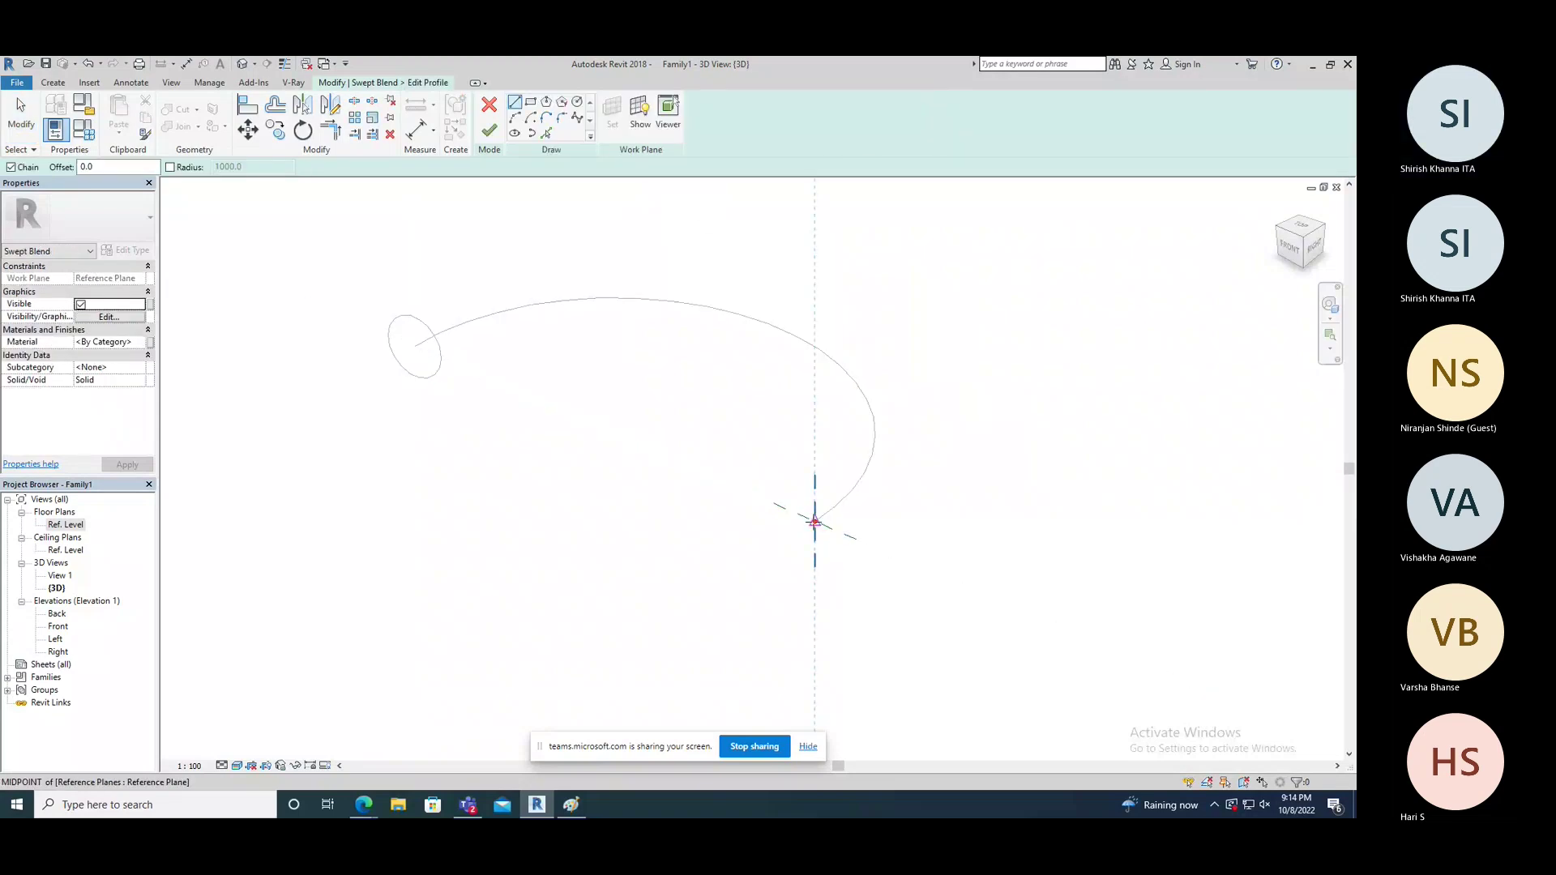
{"action": "left_click", "coordinate": [578, 102]}
{"action": "left_click", "coordinate": [815, 521]}
{"action": "left_click", "coordinate": [877, 616]}
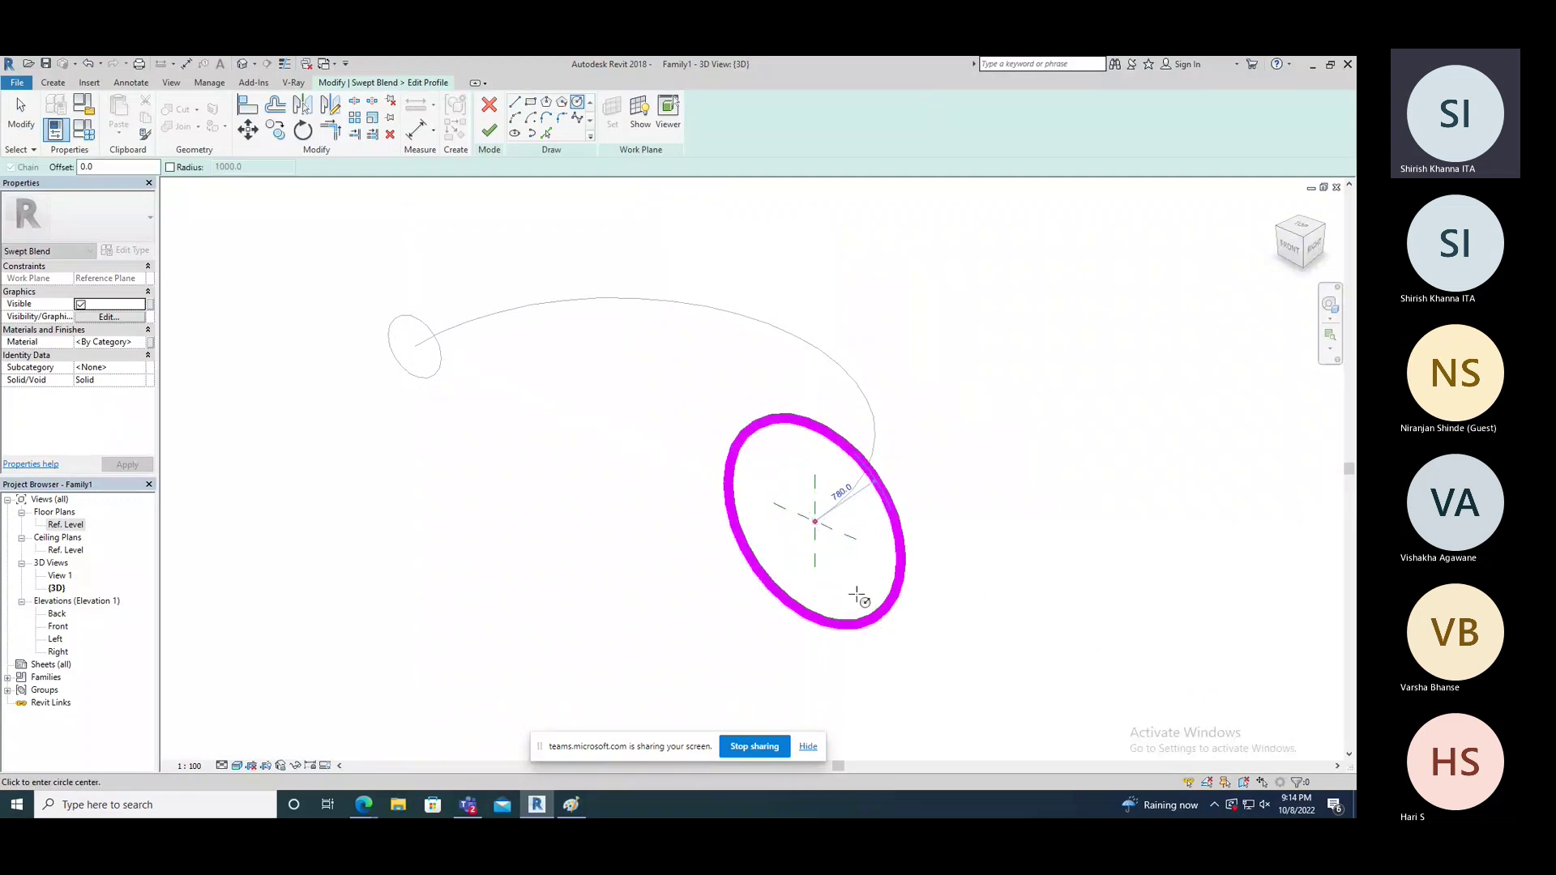
{"action": "left_click", "coordinate": [488, 133]}
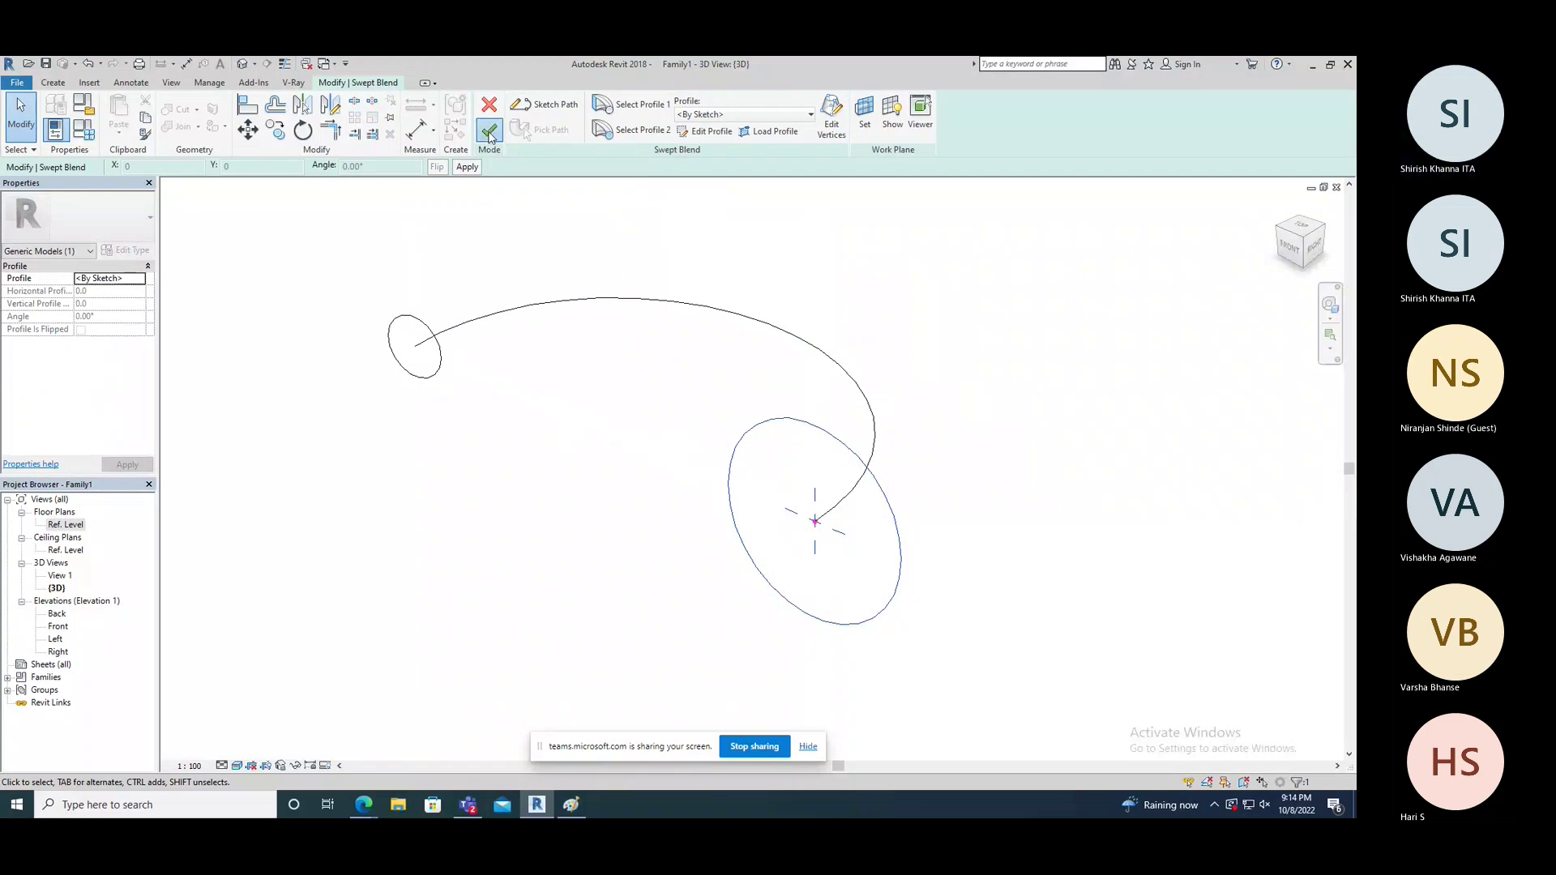
{"action": "left_click", "coordinate": [490, 132]}
Step: Inspect the tapering curved tube in 3D and load it into the project
{"action": "mouse_move", "coordinate": [610, 447]}
{"action": "middle_mouse_down", "text": "shift"}
{"action": "mouse_move", "coordinate": [564, 572]}
{"action": "mouse_move", "coordinate": [918, 488]}
{"action": "mouse_move", "coordinate": [706, 344]}
{"action": "mouse_move", "coordinate": [618, 417]}
{"action": "mouse_move", "coordinate": [691, 490]}
{"action": "mouse_move", "coordinate": [558, 523]}
{"action": "mouse_move", "coordinate": [524, 455]}
{"action": "mouse_move", "coordinate": [605, 455]}
{"action": "mouse_move", "coordinate": [607, 470]}
{"action": "middle_mouse_up", "text": "shift"}
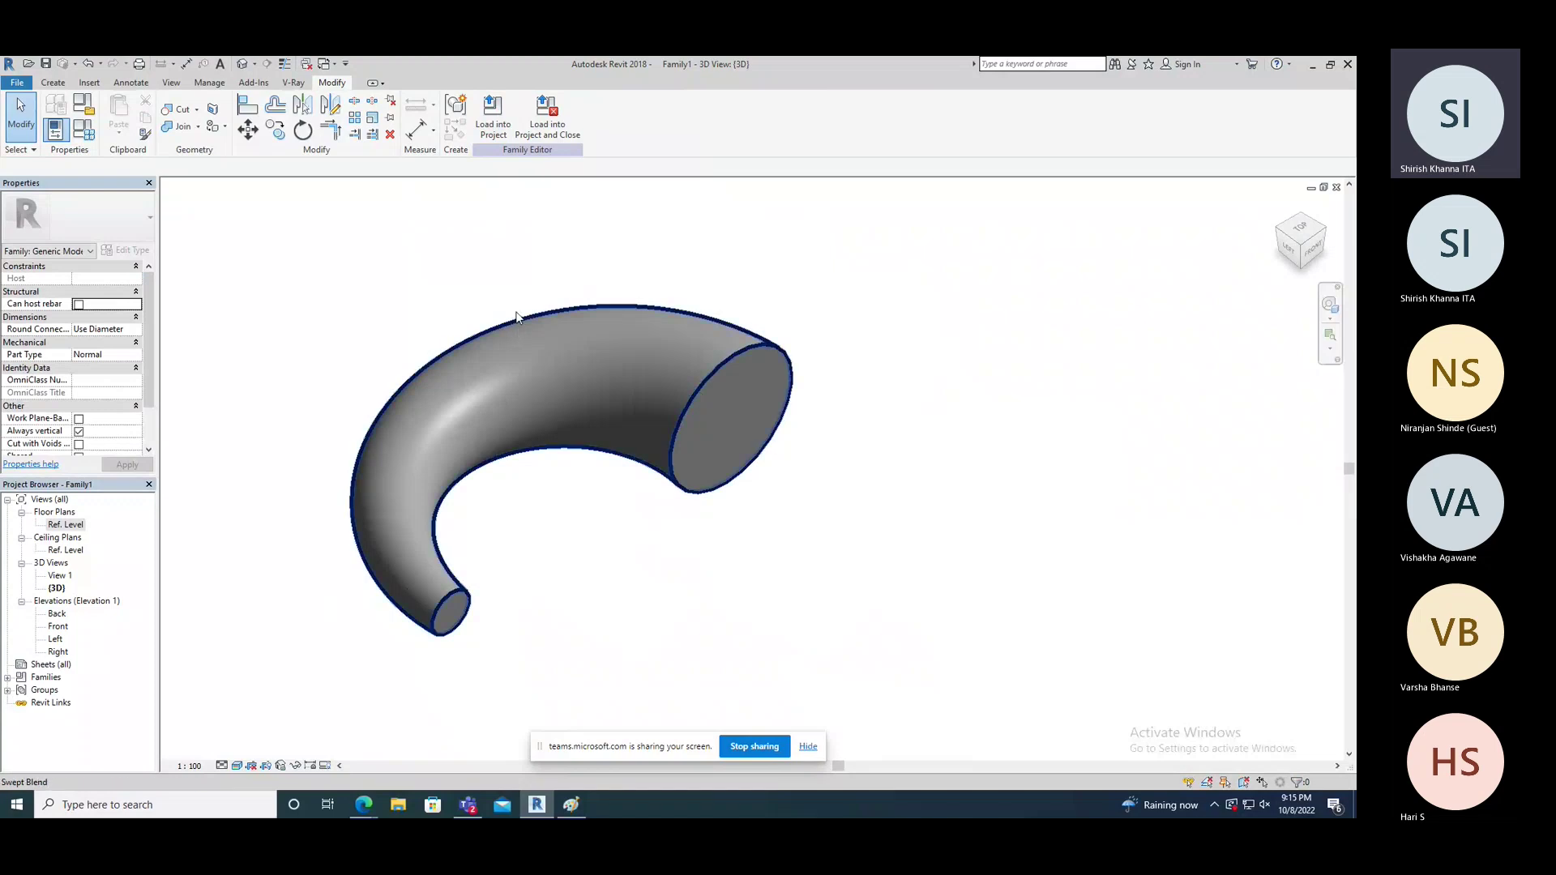
{"action": "left_click", "coordinate": [492, 130]}
{"action": "scroll", "coordinate": [397, 438], "scroll_direction": "down", "scroll_amount": 2}
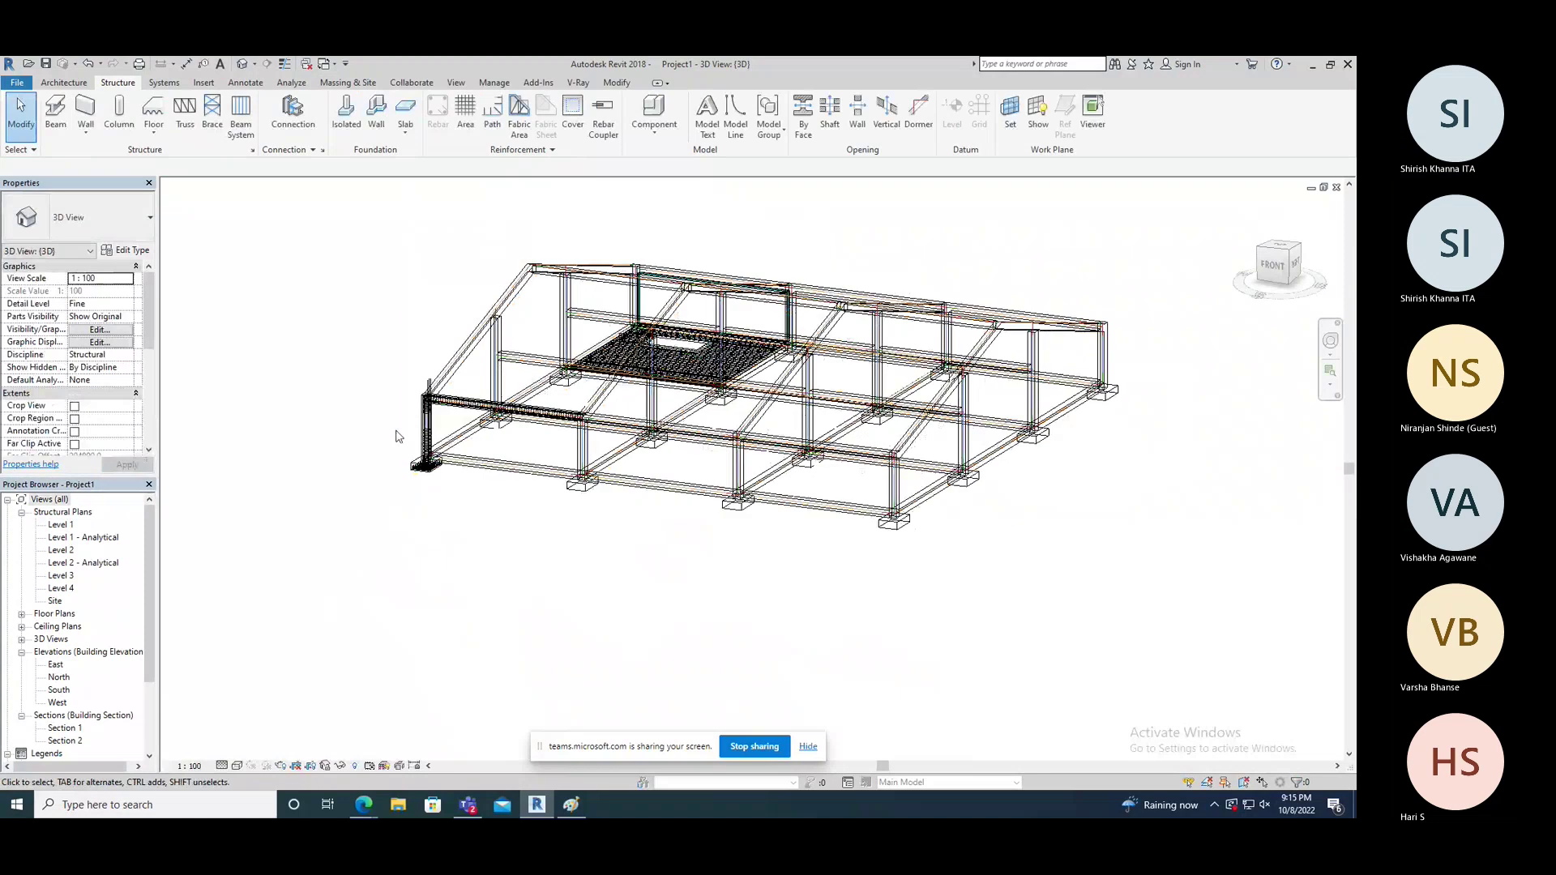
Step: Confirm via VG that Generic Models are visible in the structural 3D view, then close the overrides
{"action": "scroll", "coordinate": [649, 478], "scroll_direction": "down", "scroll_amount": 1}
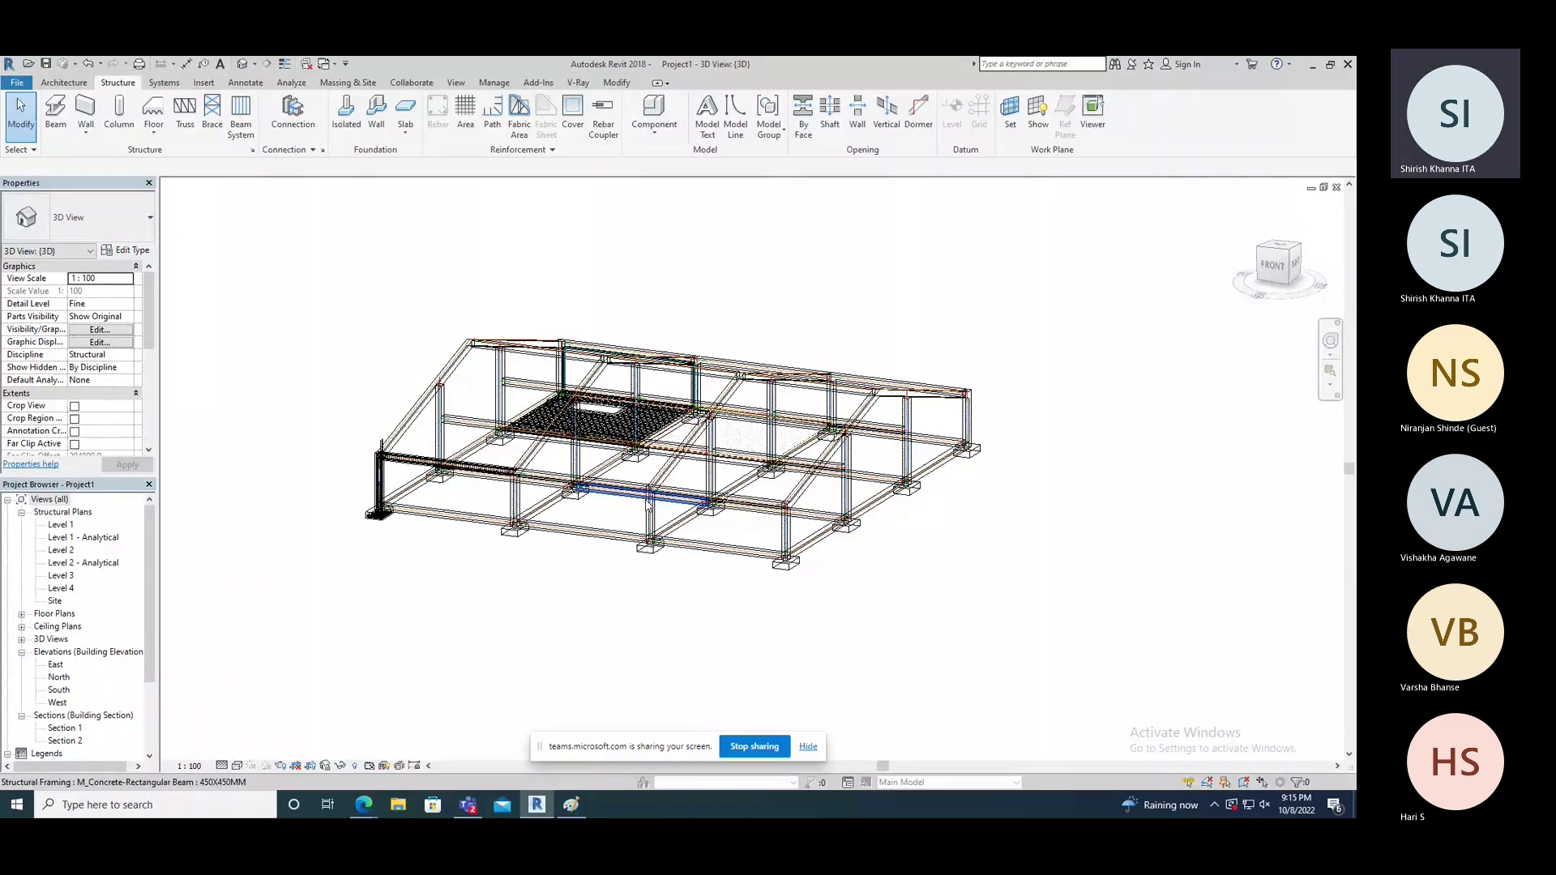
{"action": "middle_click_drag", "start_coordinate": [648, 506], "coordinate": [725, 502]}
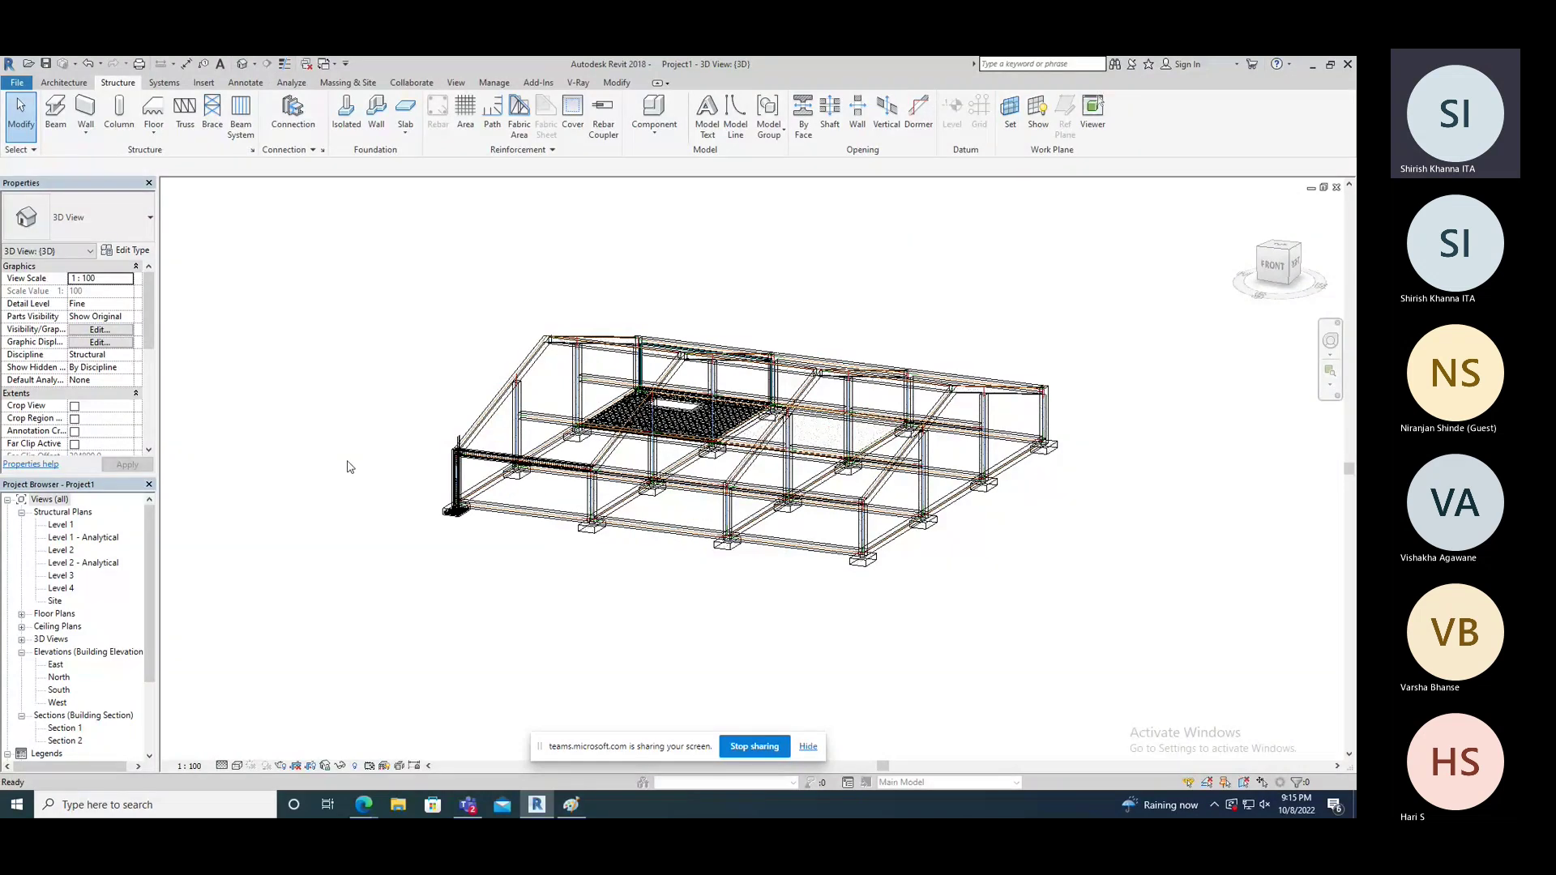
{"action": "key", "text": "v"}
{"action": "key", "text": "g"}
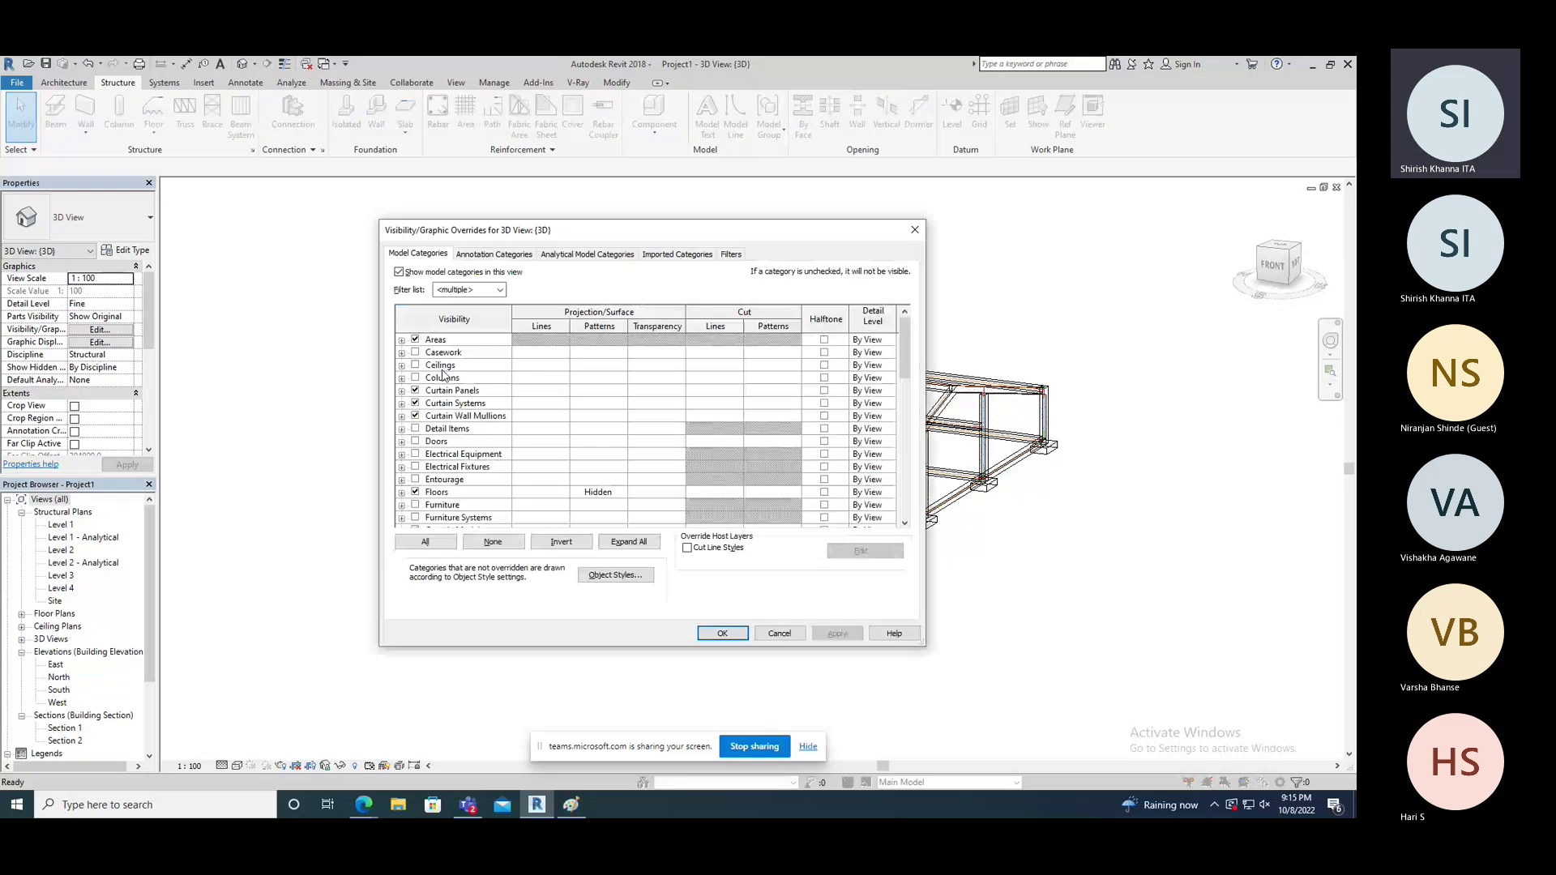
{"action": "scroll", "coordinate": [442, 375], "scroll_direction": "down", "scroll_amount": 2}
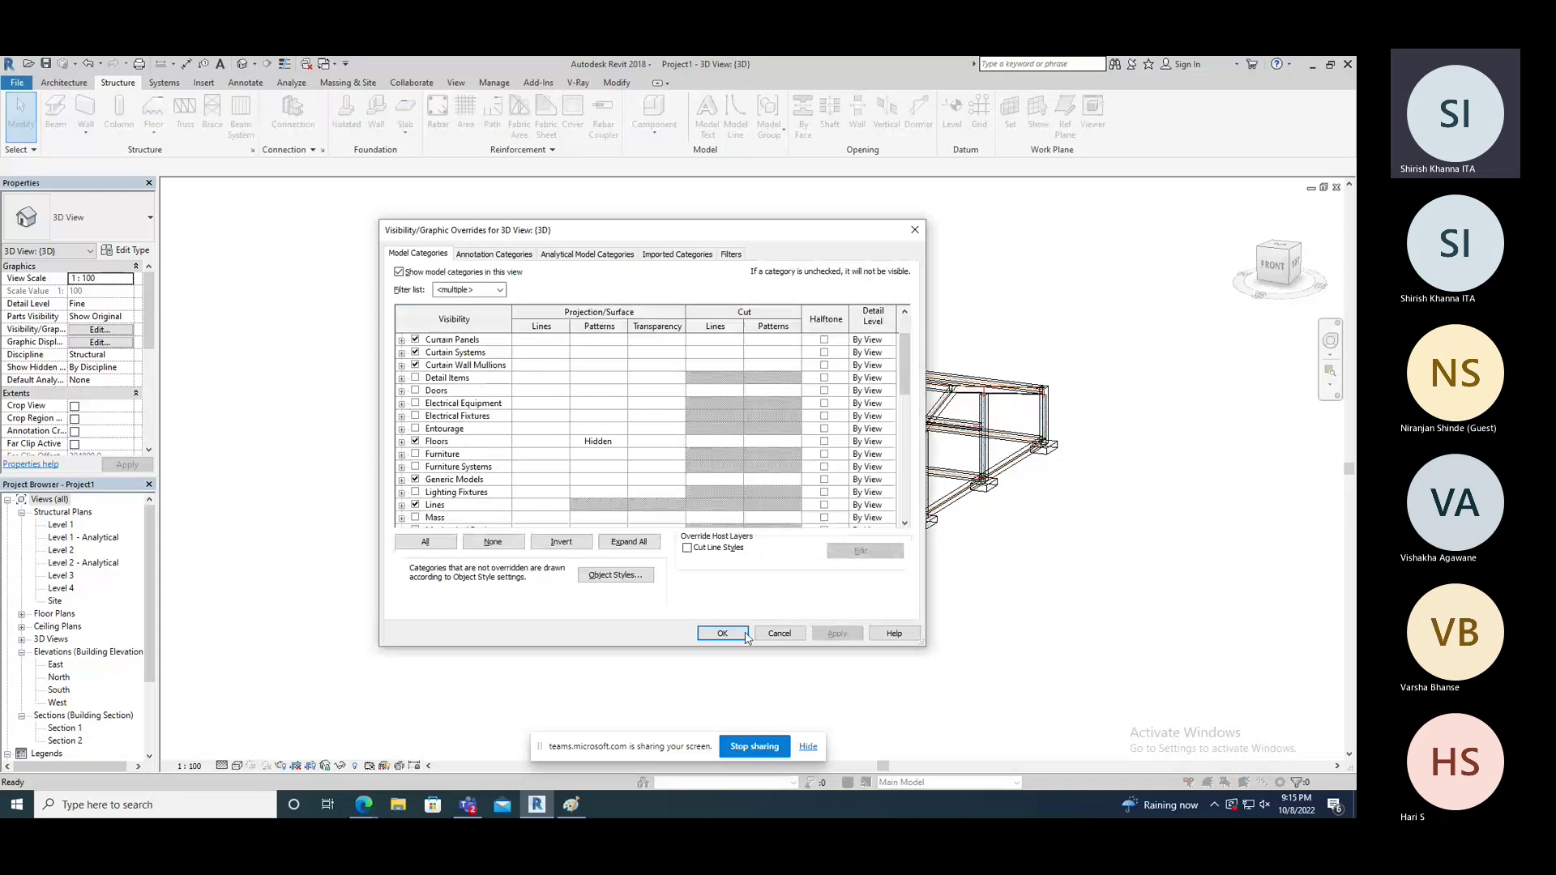
{"action": "left_click", "coordinate": [723, 633]}
{"action": "middle_click_drag", "start_coordinate": [892, 486], "coordinate": [930, 448], "text": "shift"}
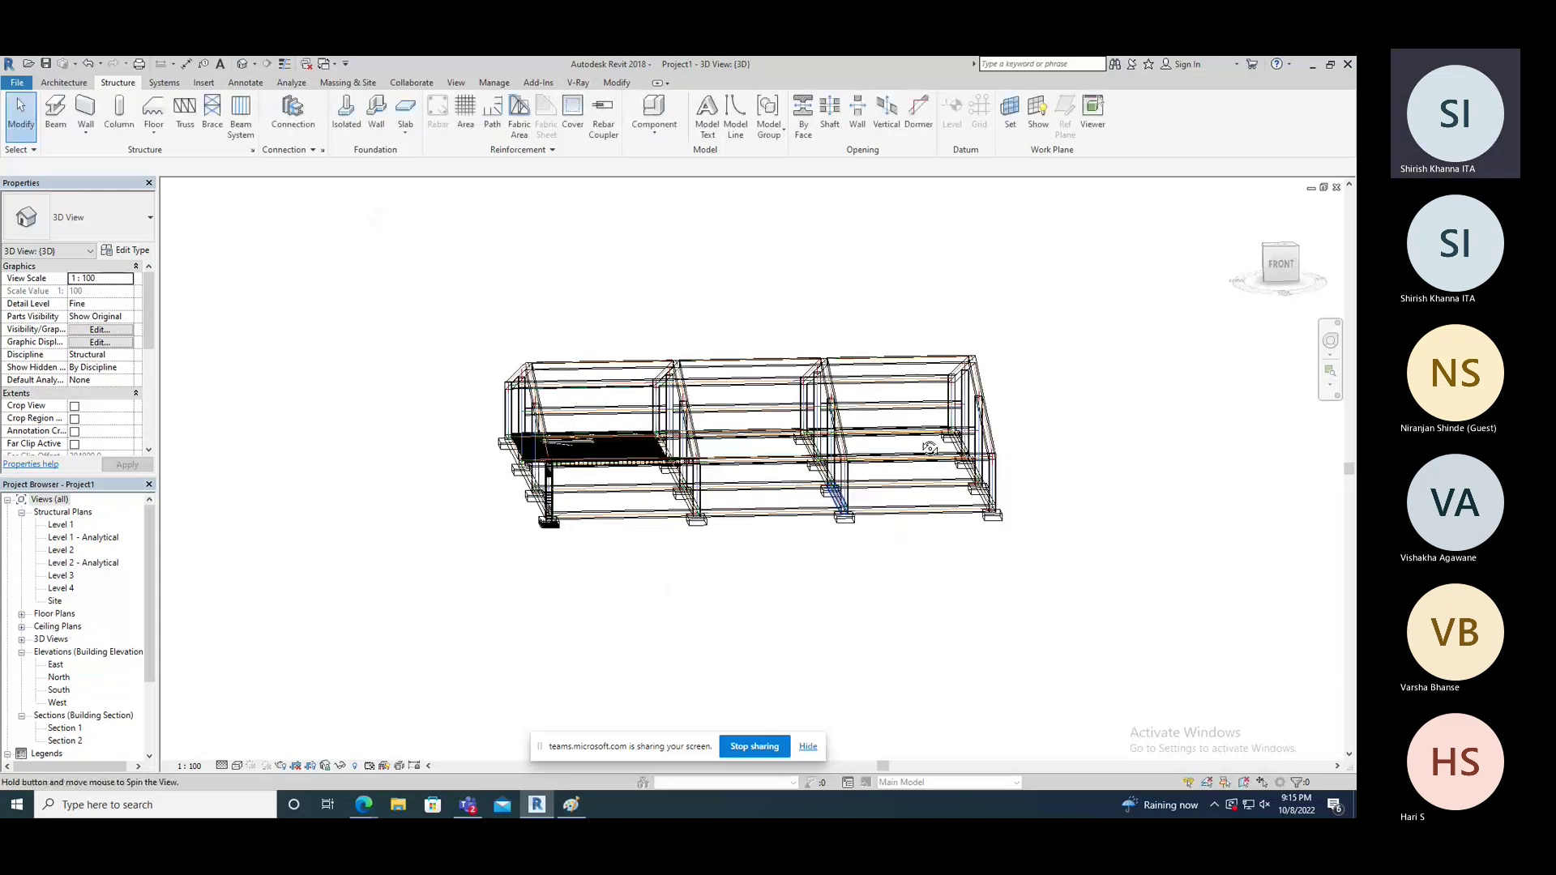
Step: Orbit the structural frame to an isometric view and switch to the Family1 window to close it
{"action": "middle_click_drag", "start_coordinate": [929, 448], "coordinate": [814, 559], "text": "shift"}
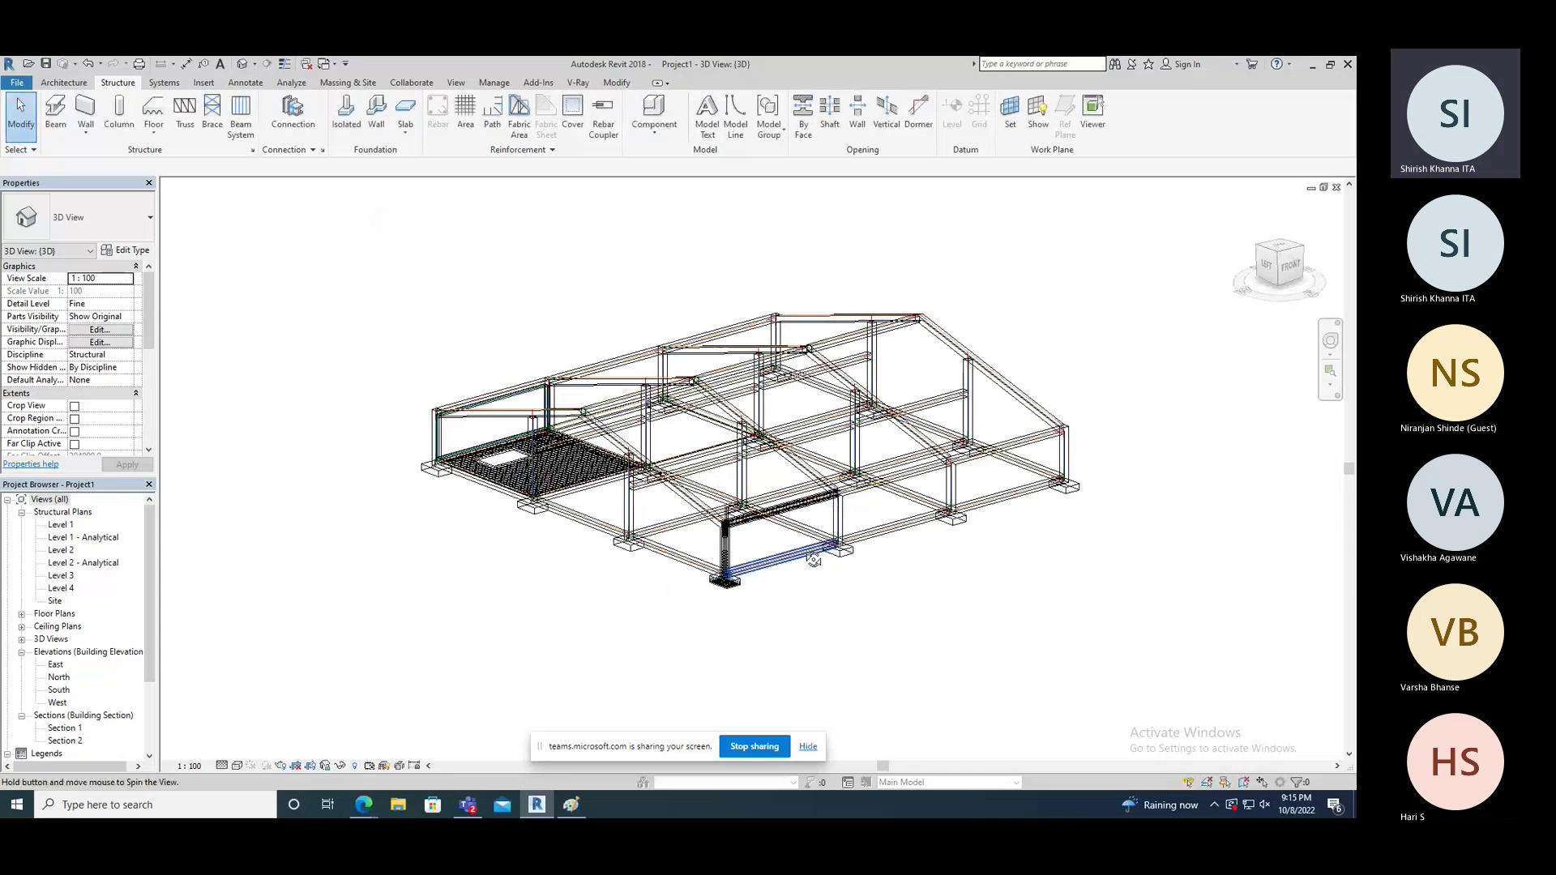
{"action": "middle_click_drag", "start_coordinate": [813, 559], "coordinate": [592, 542], "text": "shift"}
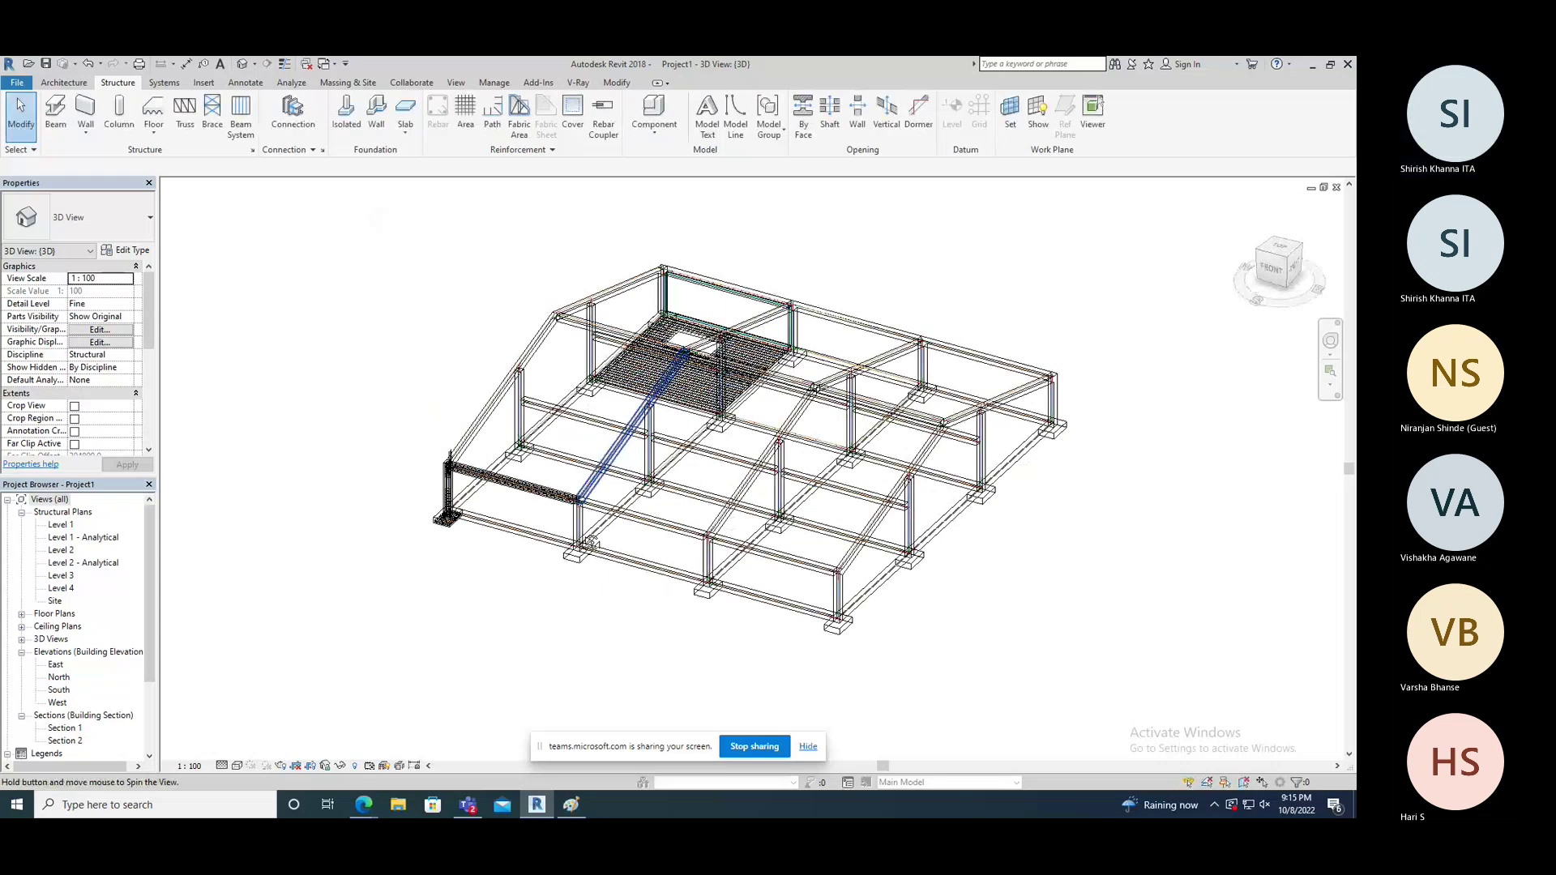
{"action": "middle_click_drag", "start_coordinate": [592, 542], "coordinate": [568, 518], "text": "shift"}
{"action": "left_click", "coordinate": [328, 63]}
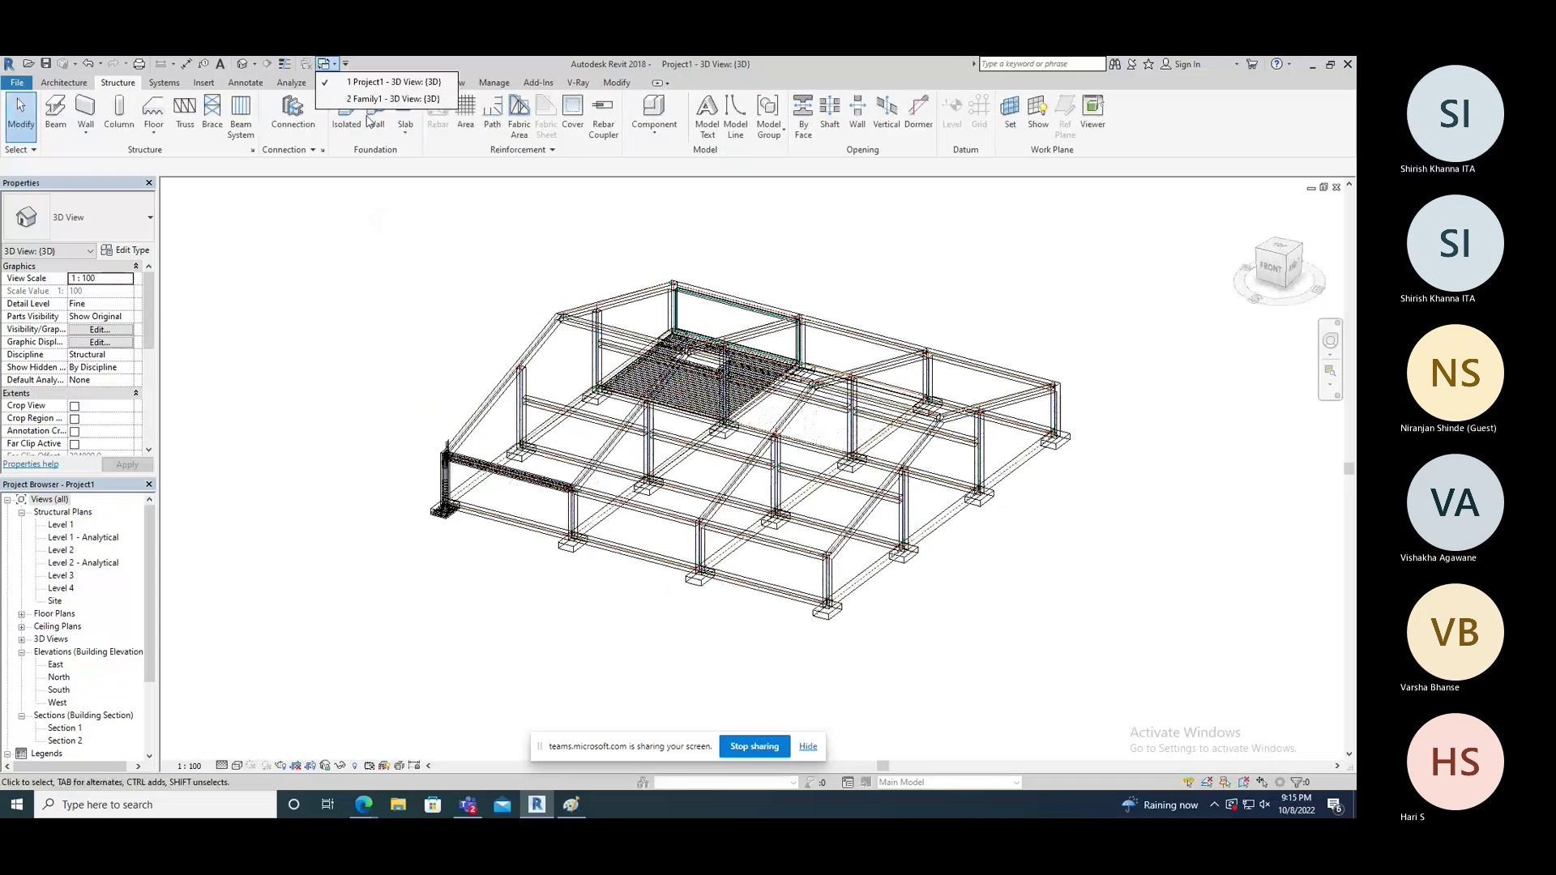
{"action": "left_click", "coordinate": [393, 98]}
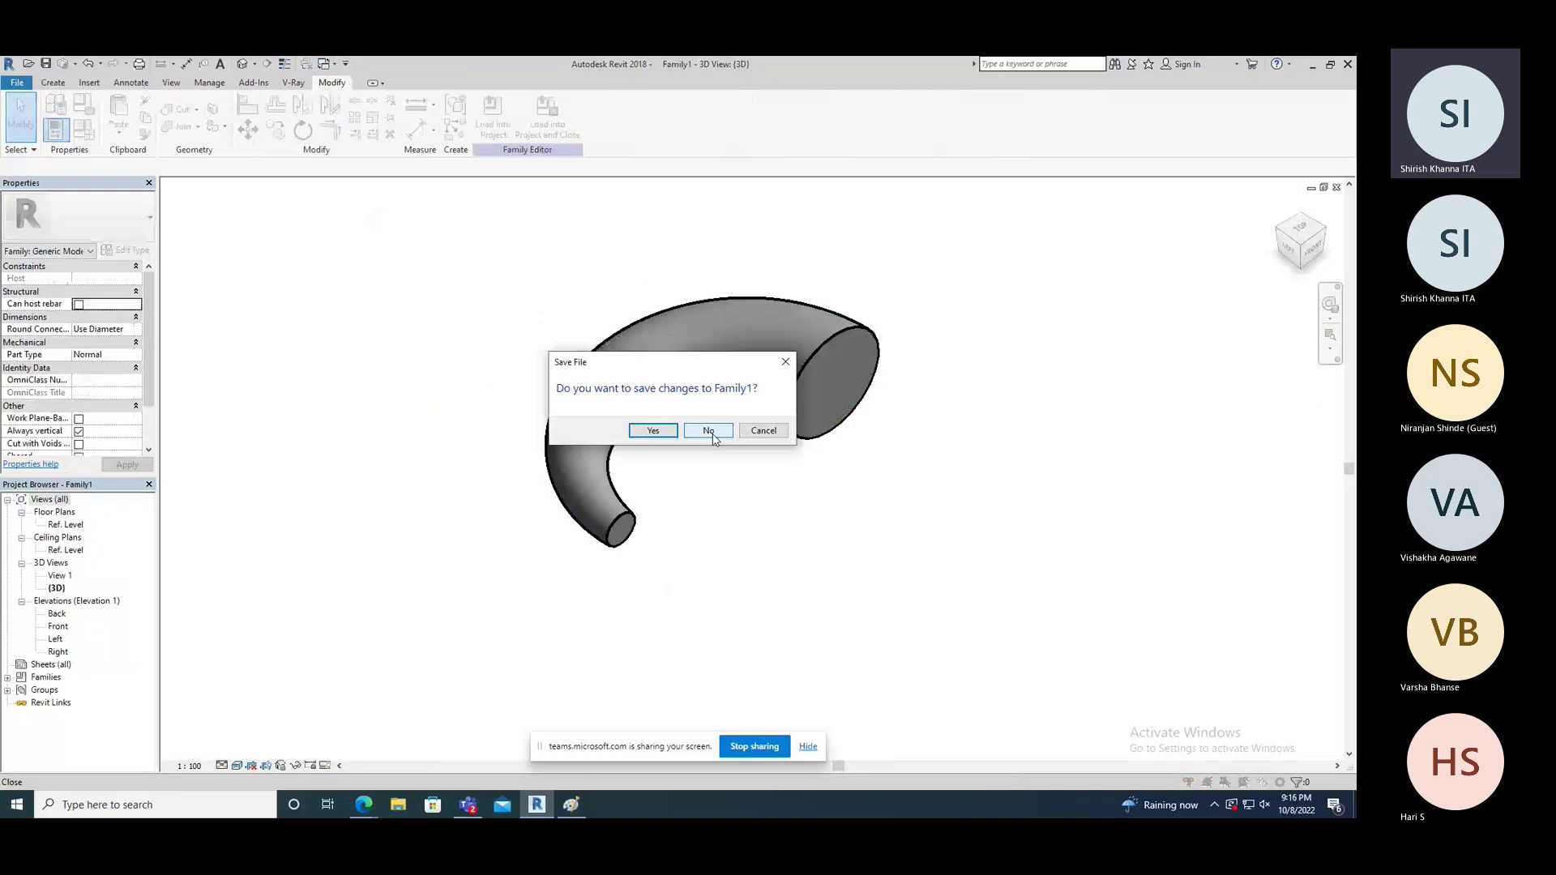
Step: Close Family1 without saving and create a new family from Metric Structural Foundation.rft
{"action": "left_click", "coordinate": [713, 439]}
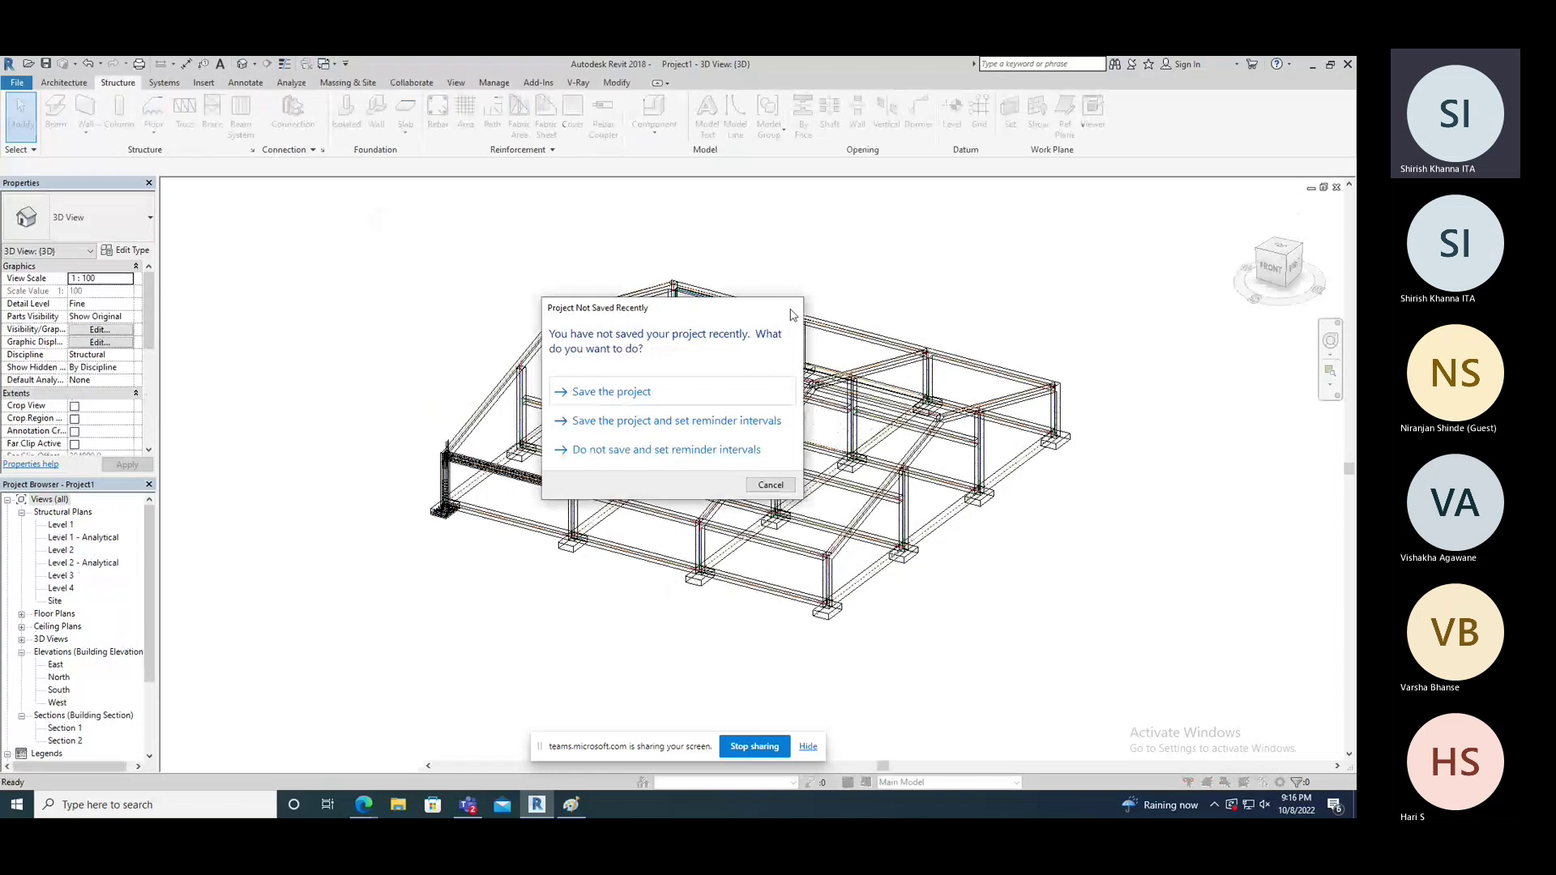
{"action": "left_click", "coordinate": [792, 315]}
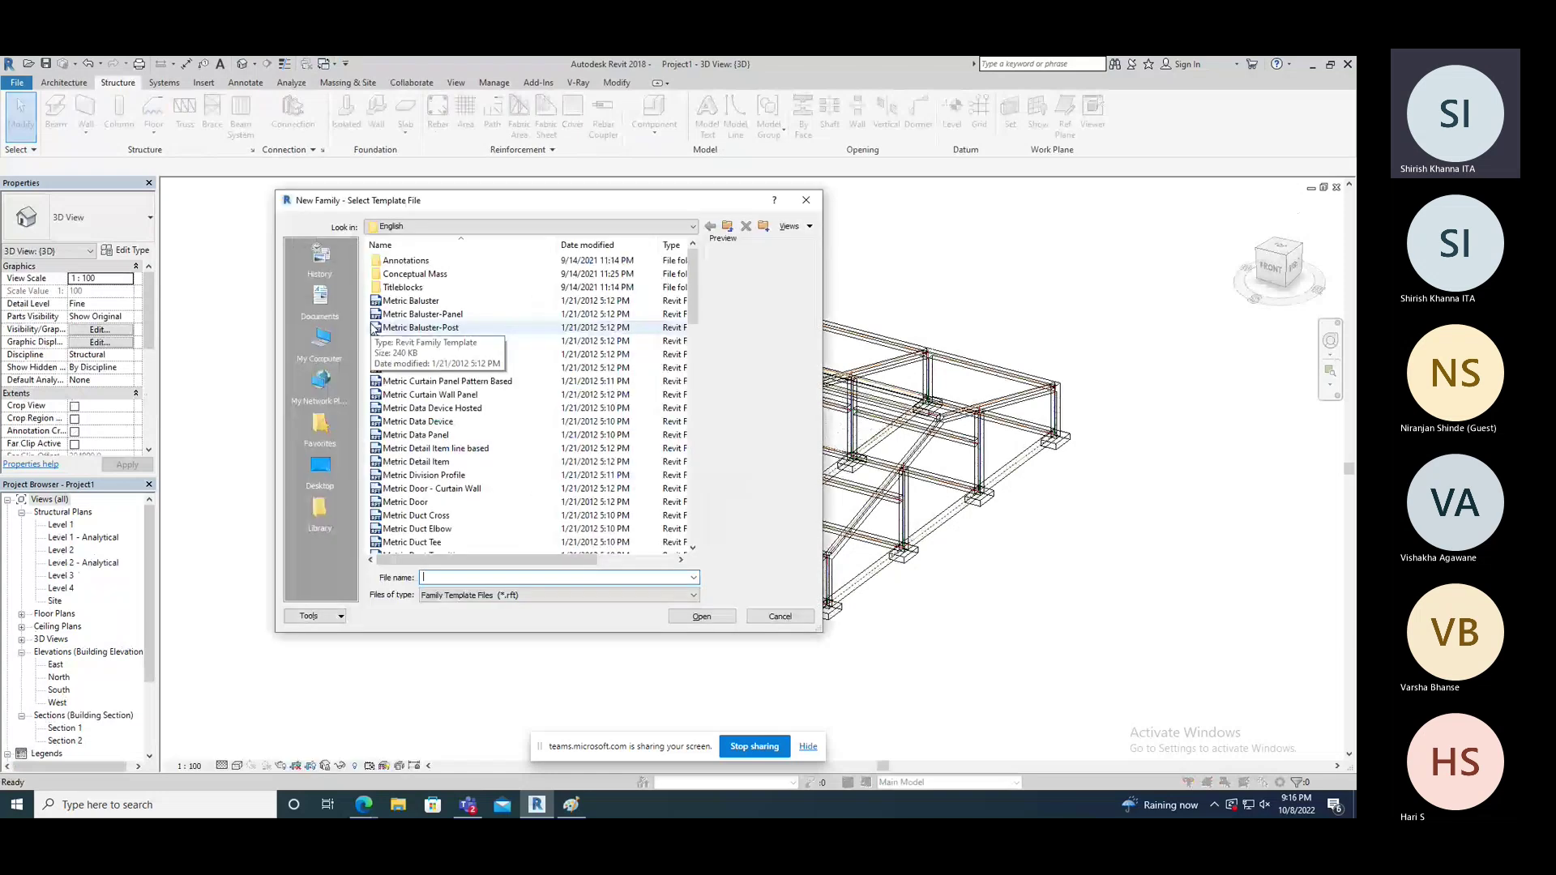
{"action": "left_click_drag", "start_coordinate": [693, 298], "coordinate": [702, 504]}
{"action": "left_click", "coordinate": [459, 410]}
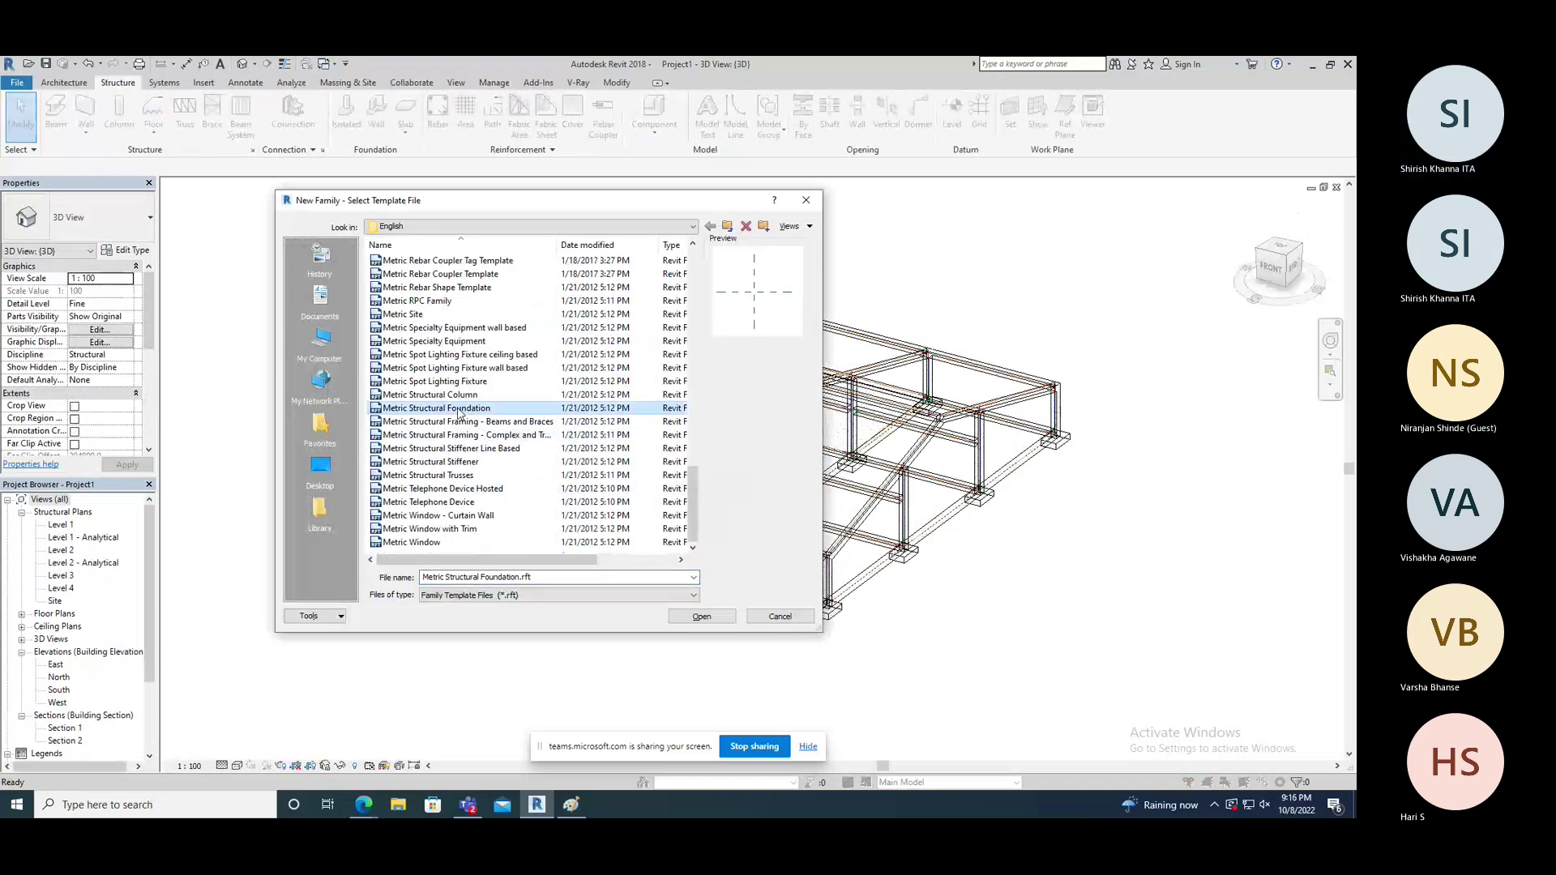
{"action": "left_click", "coordinate": [702, 617]}
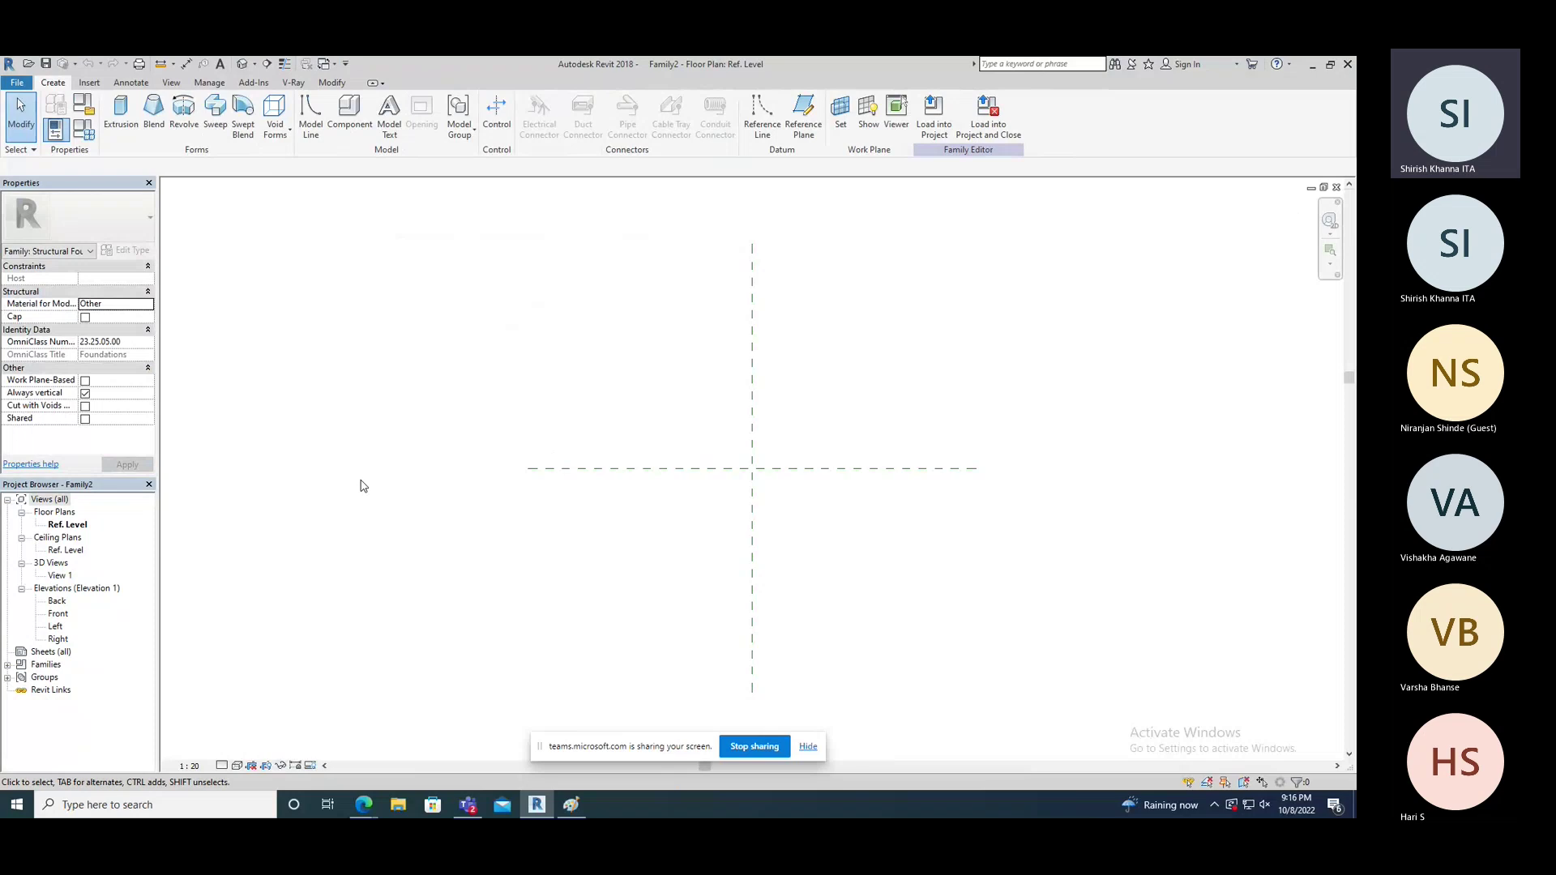
Step: Extrude a 6-sided circumscribed polygon, 304.8 deep, centred on the reference-plane intersection
{"action": "middle_click_drag", "start_coordinate": [654, 455], "coordinate": [596, 422]}
{"action": "left_click", "coordinate": [135, 132]}
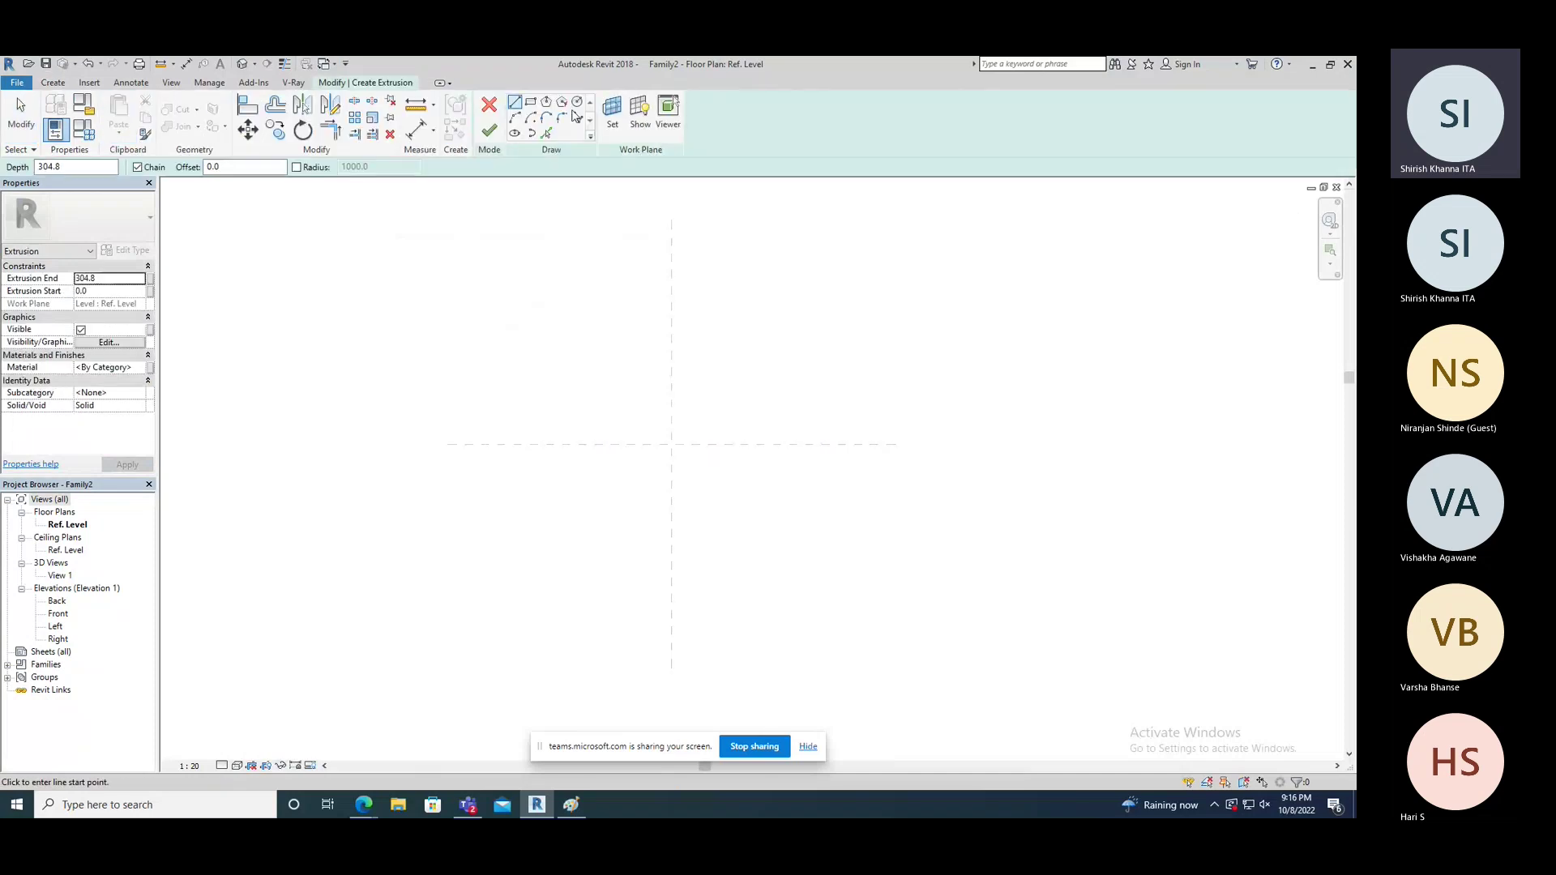
{"action": "left_click", "coordinate": [565, 106]}
{"action": "left_click", "coordinate": [671, 444]}
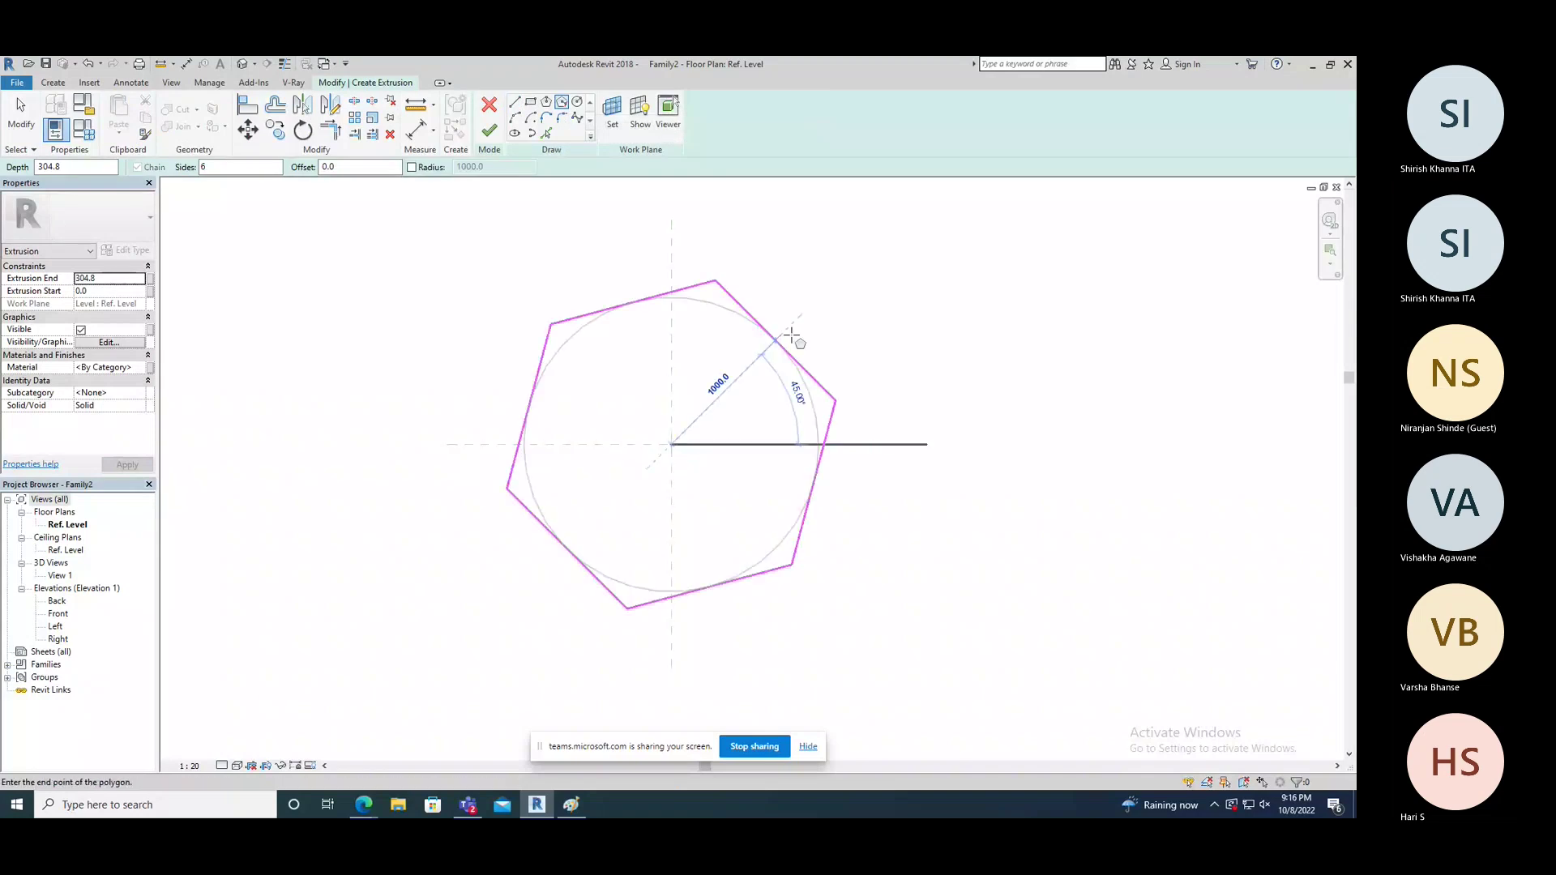
{"action": "left_click", "coordinate": [834, 444]}
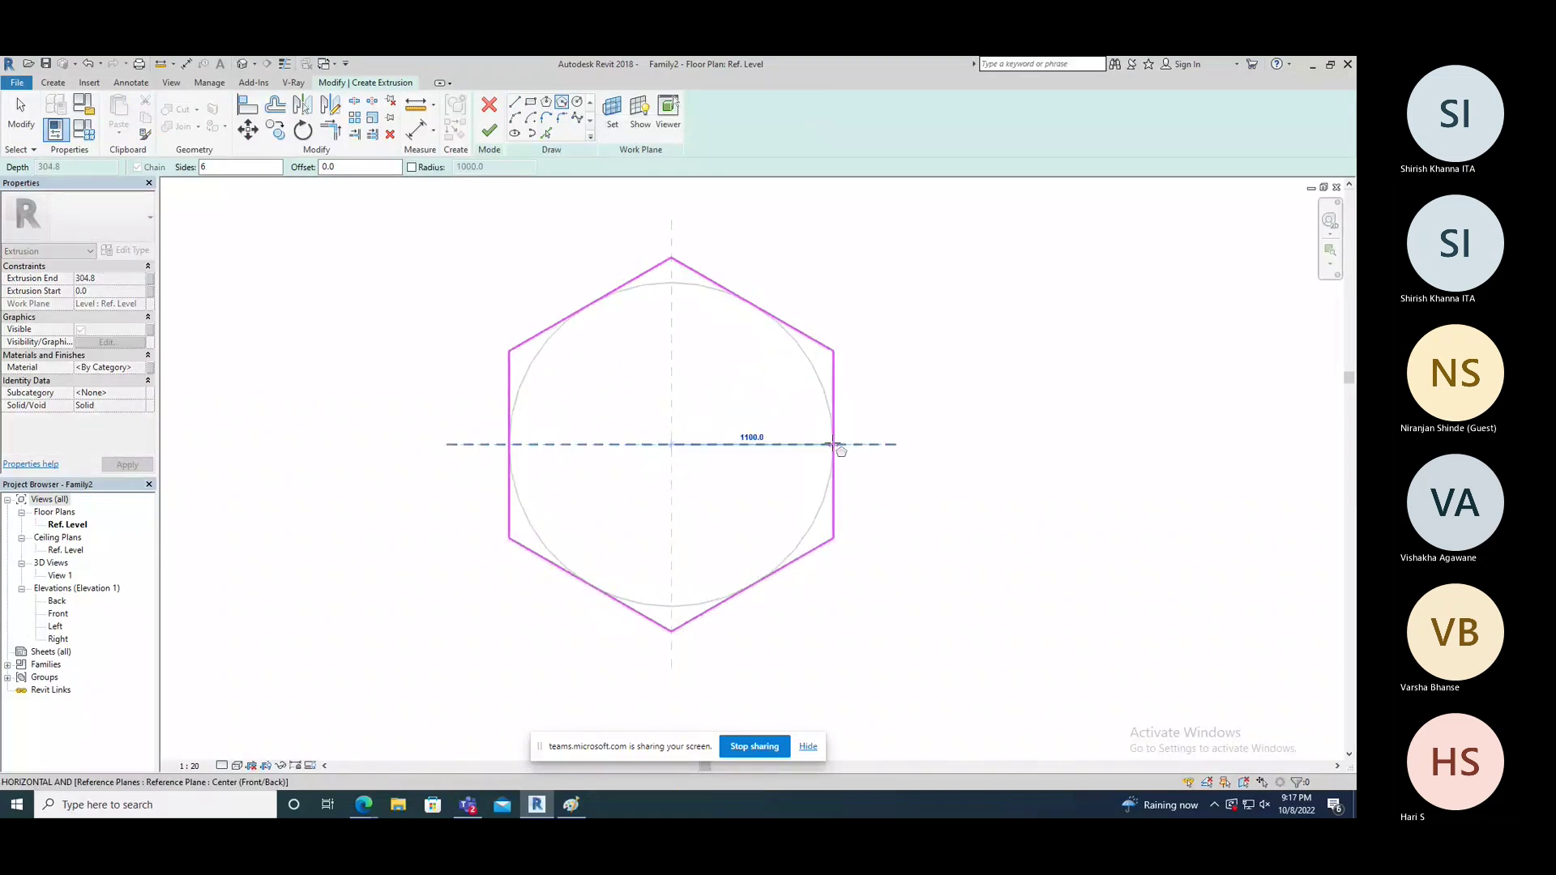
{"action": "left_click", "coordinate": [489, 132]}
{"action": "scroll", "coordinate": [437, 324], "scroll_direction": "down", "scroll_amount": 2}
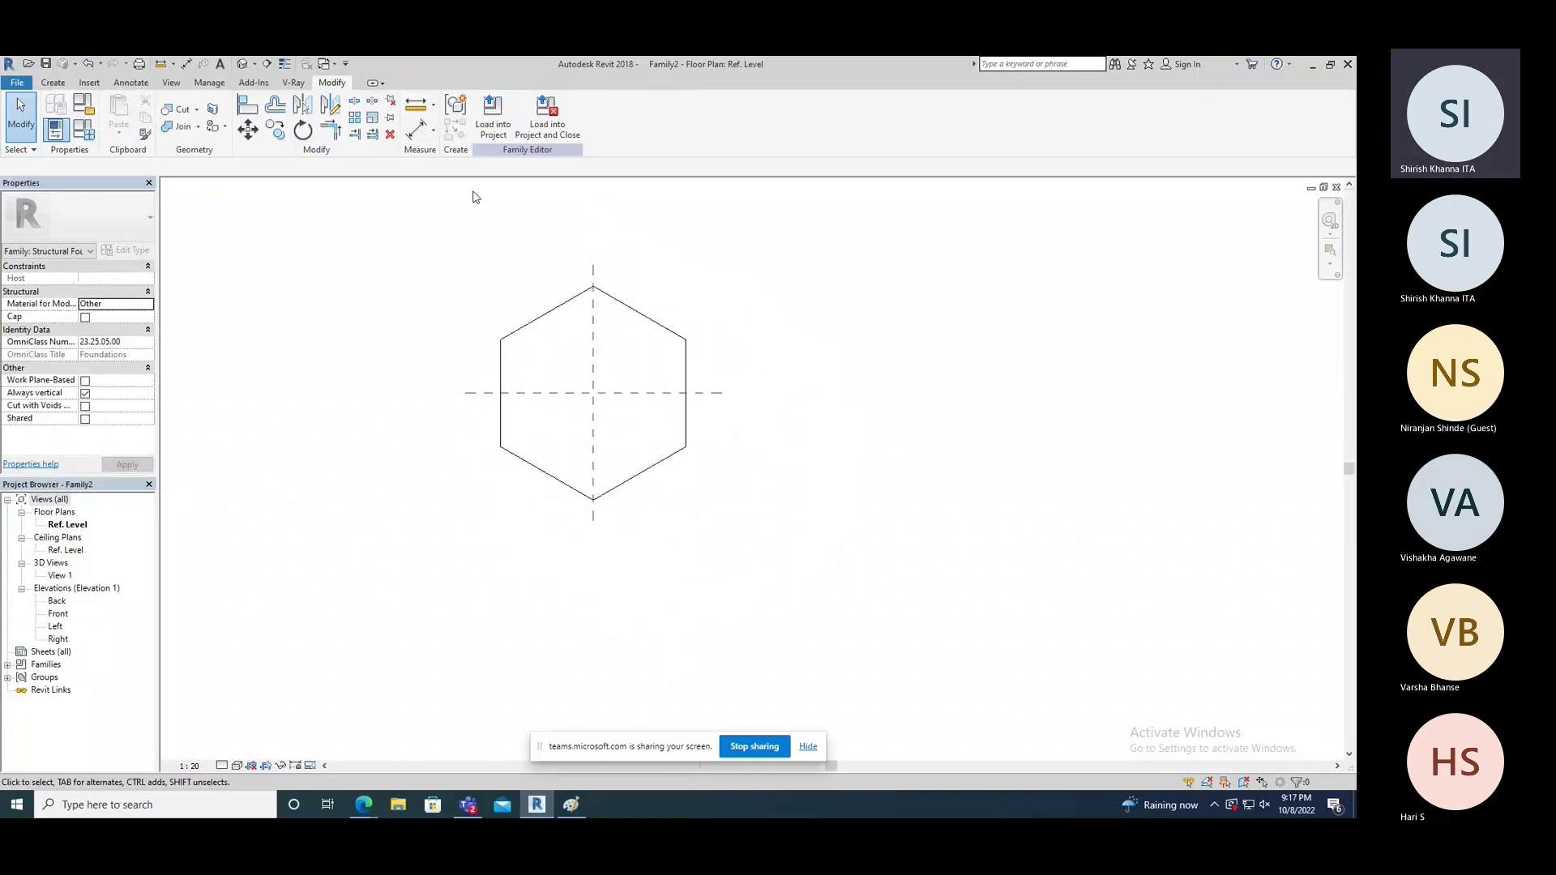
Step: Load the hexagonal footing into Project1 and place one instance beside the frame
{"action": "left_click", "coordinate": [493, 124]}
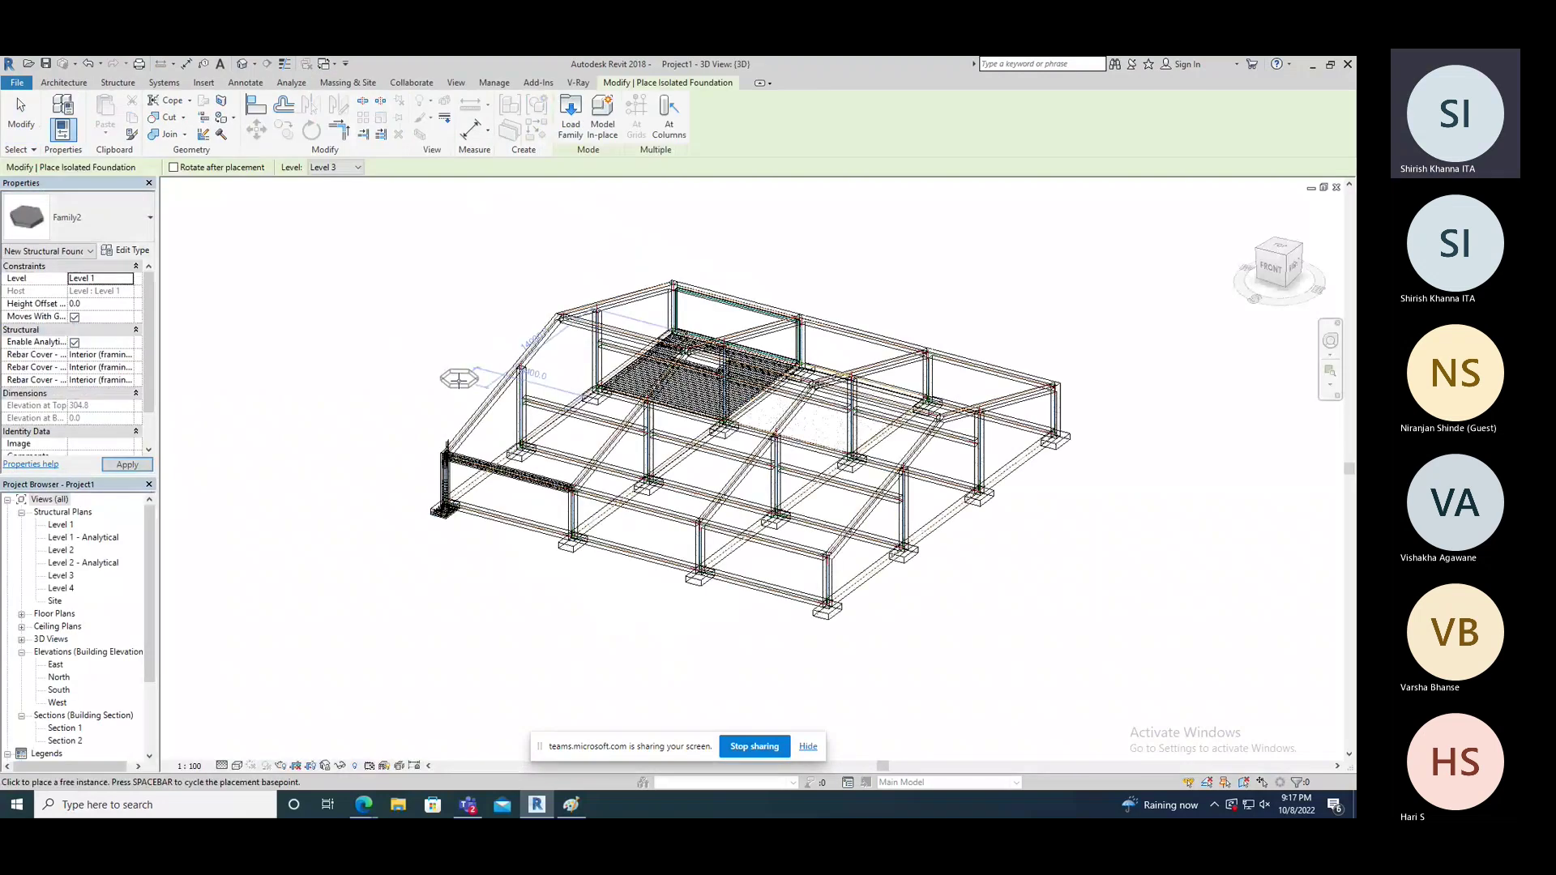
{"action": "scroll", "coordinate": [390, 486], "scroll_direction": "up", "scroll_amount": 3}
{"action": "right_click", "coordinate": [311, 507]}
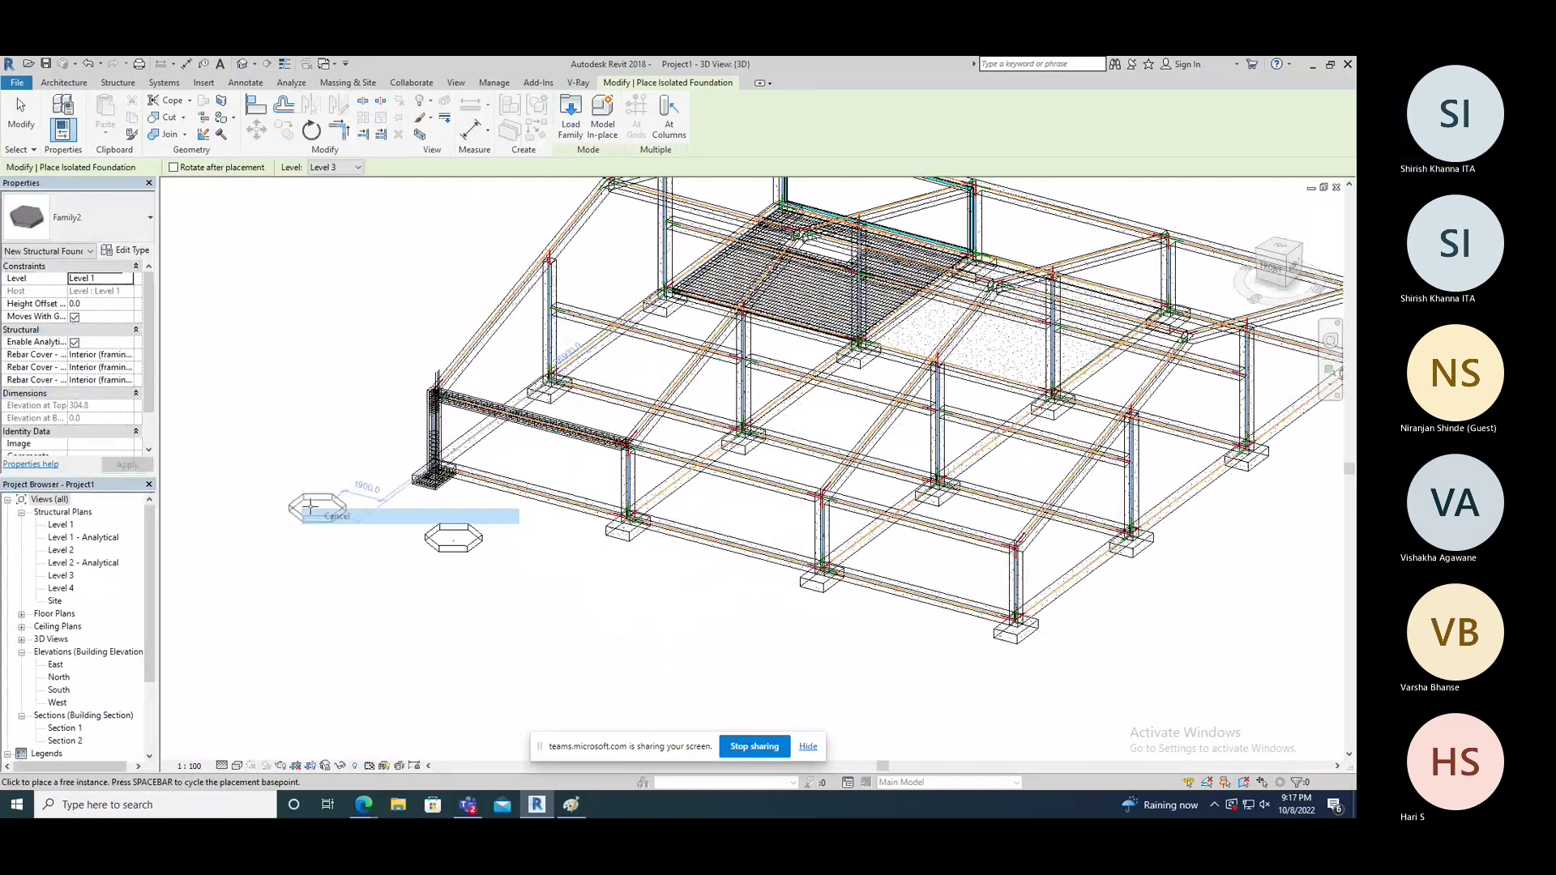
{"action": "left_click", "coordinate": [336, 515]}
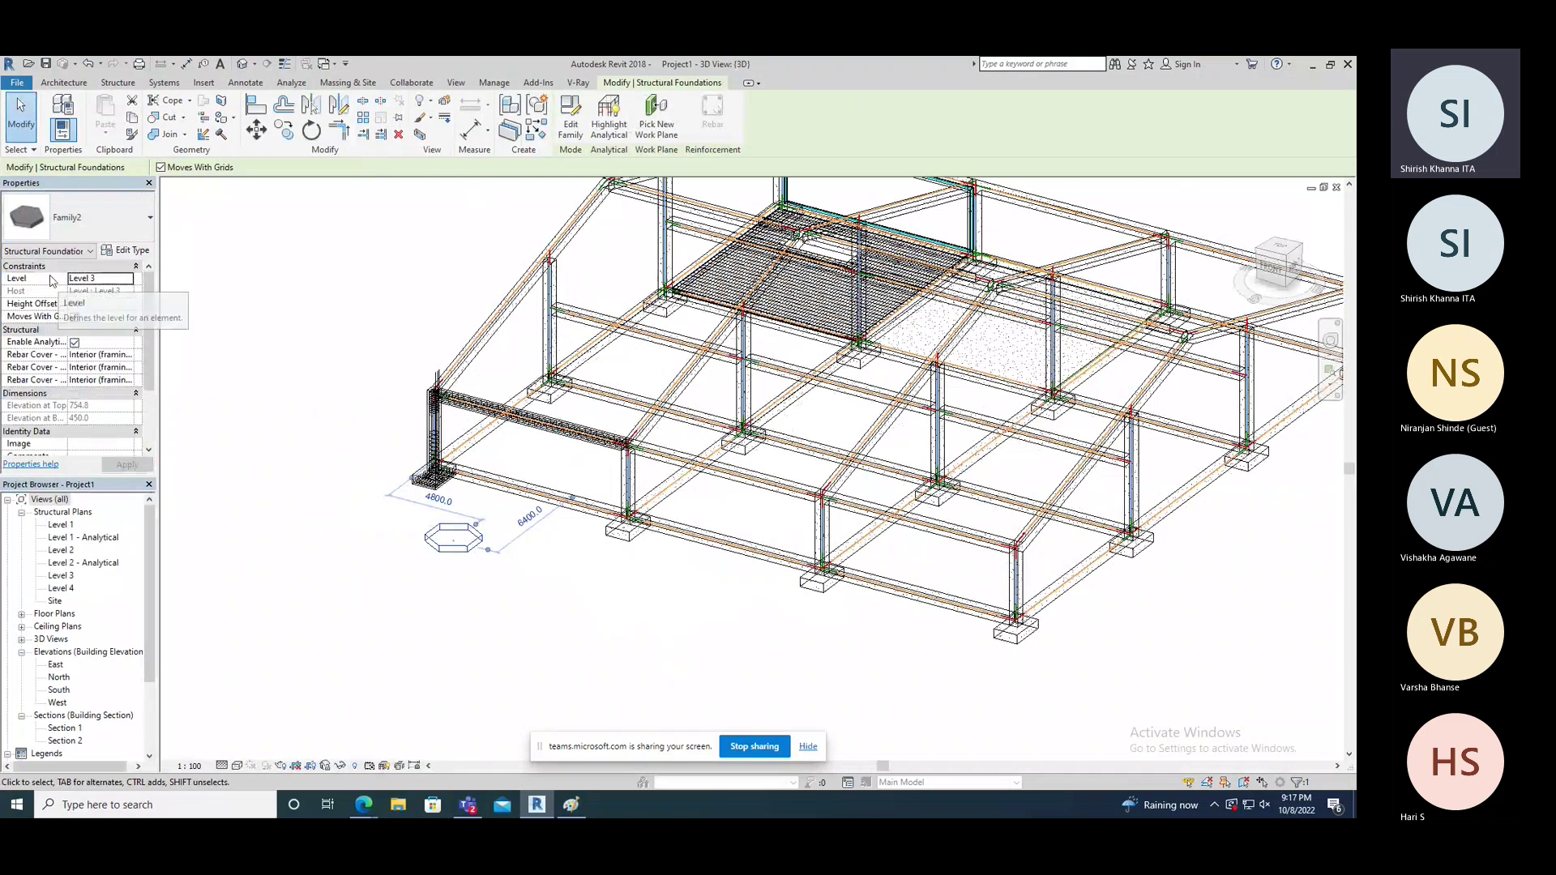
Step: Select the placed footing as a structural foundation and inspect its properties
{"action": "left_click", "coordinate": [63, 253]}
{"action": "left_click", "coordinate": [65, 253]}
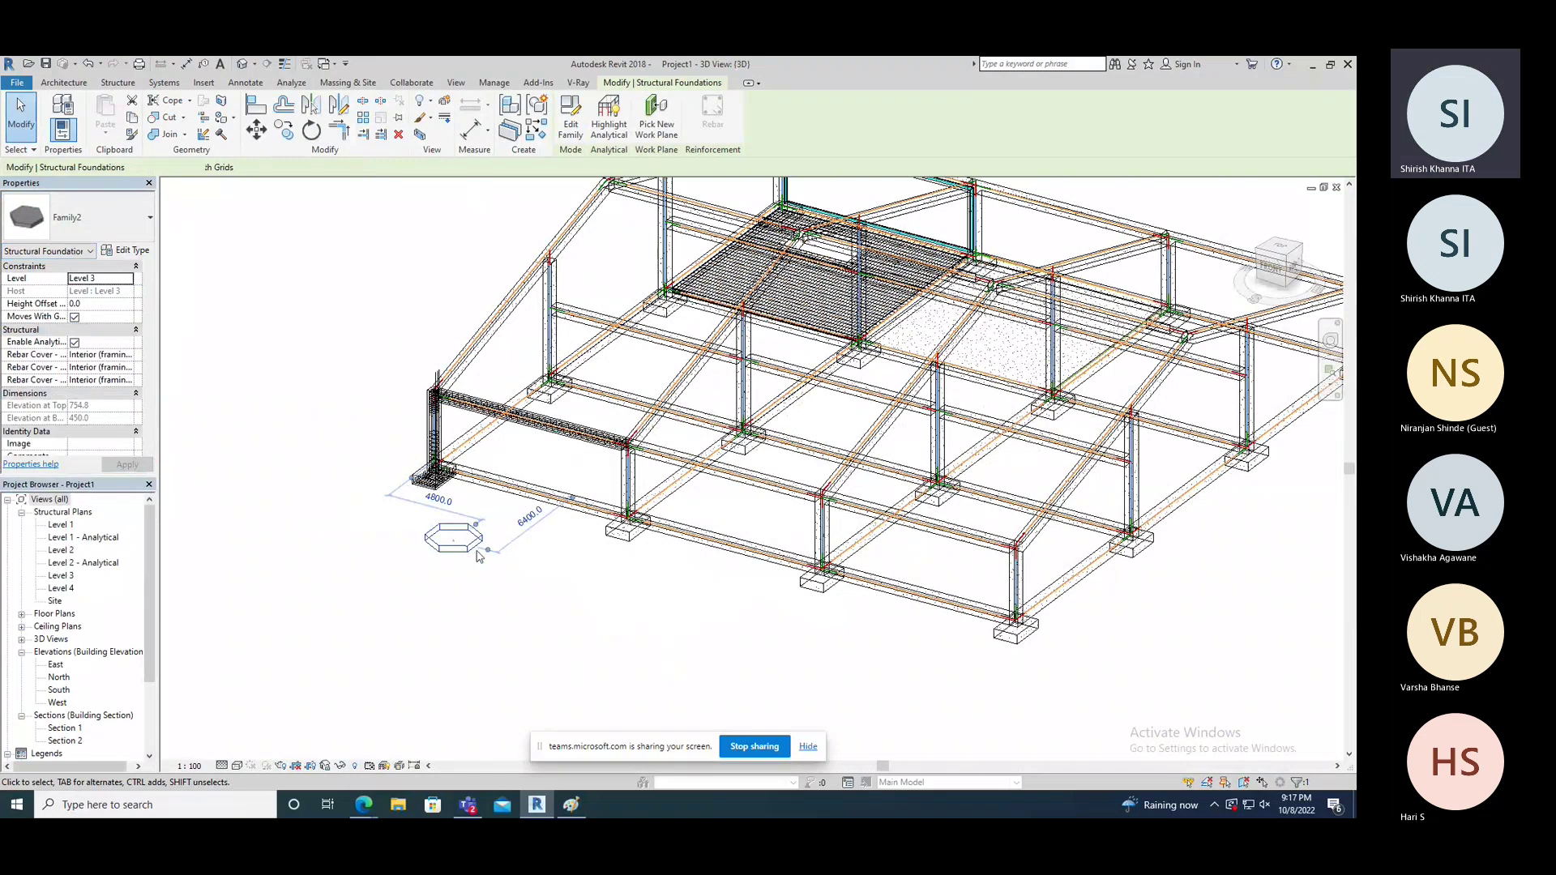
{"action": "scroll", "coordinate": [476, 554], "scroll_direction": "up", "scroll_amount": 3}
{"action": "left_click", "coordinate": [438, 555]}
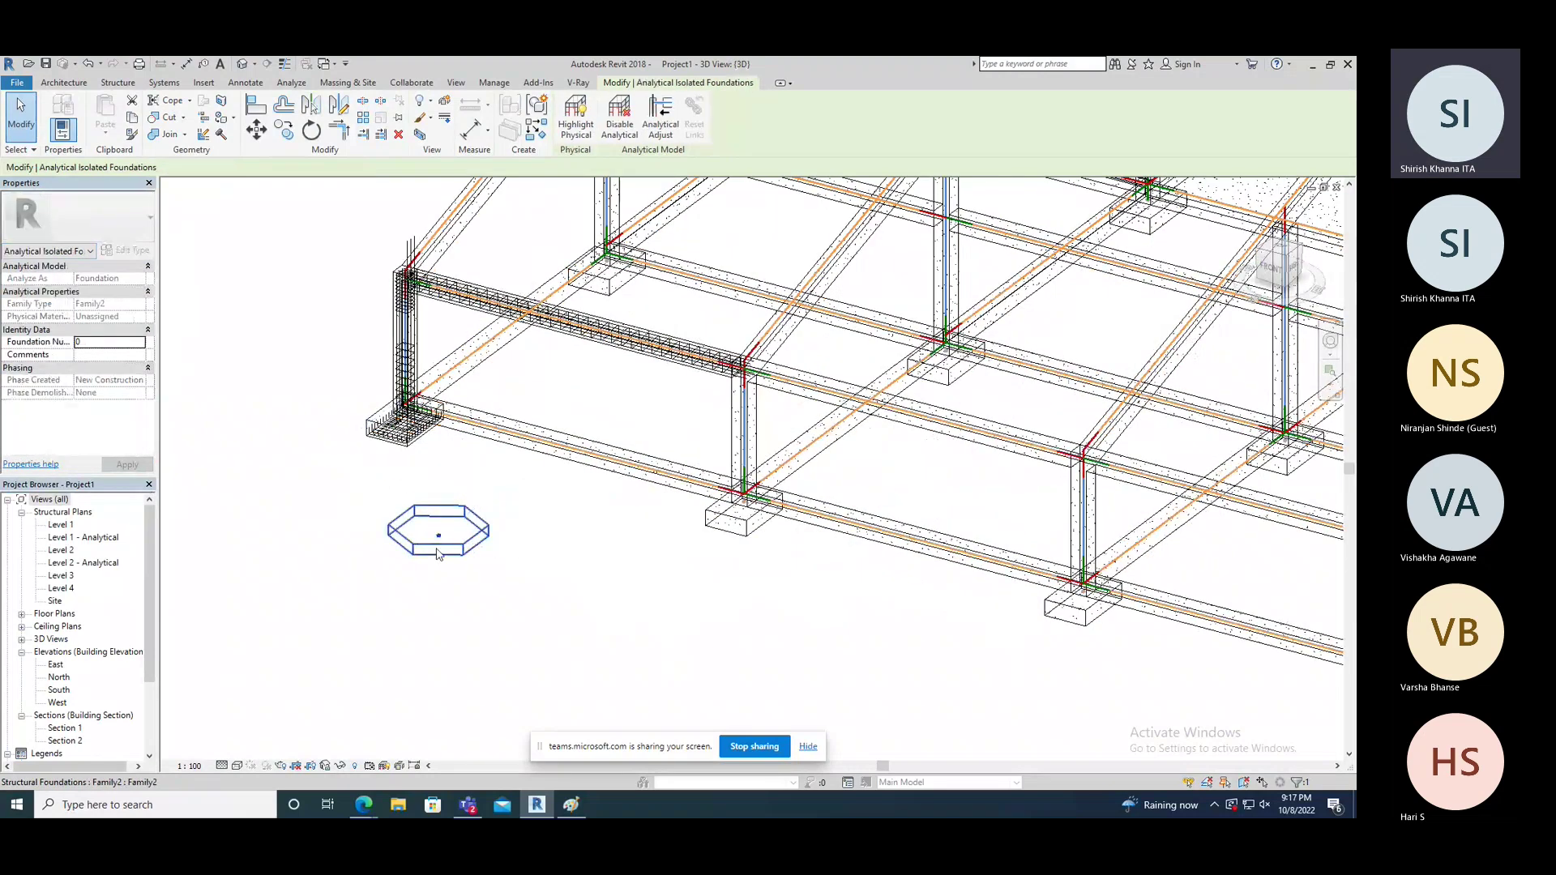
{"action": "double_click", "coordinate": [75, 526]}
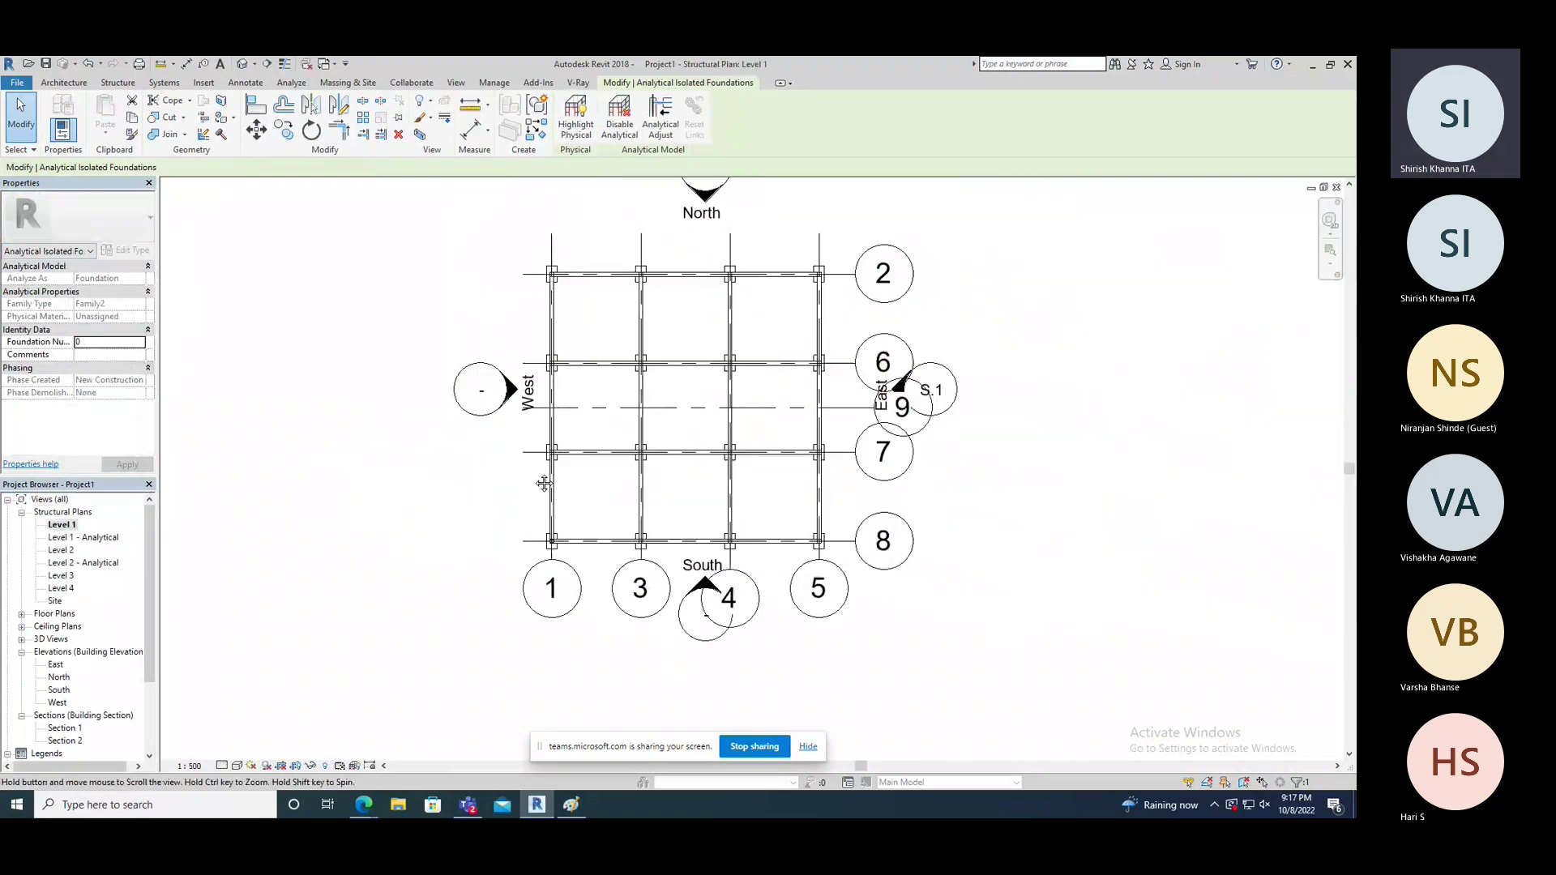
{"action": "middle_click_drag", "start_coordinate": [544, 484], "coordinate": [631, 555]}
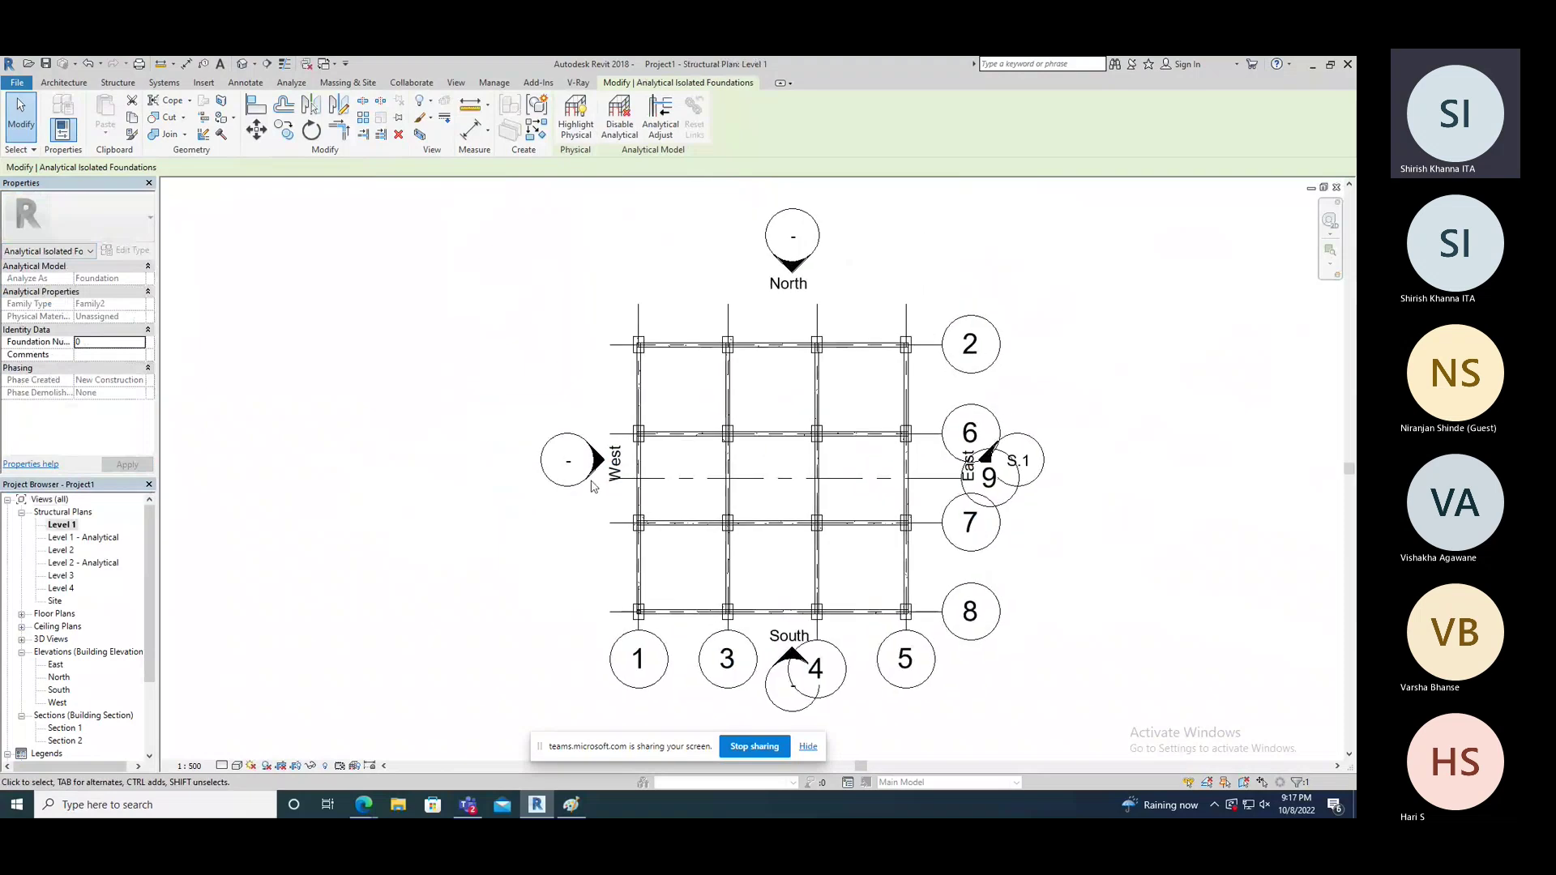
{"action": "scroll", "coordinate": [718, 535], "scroll_direction": "down", "scroll_amount": 1}
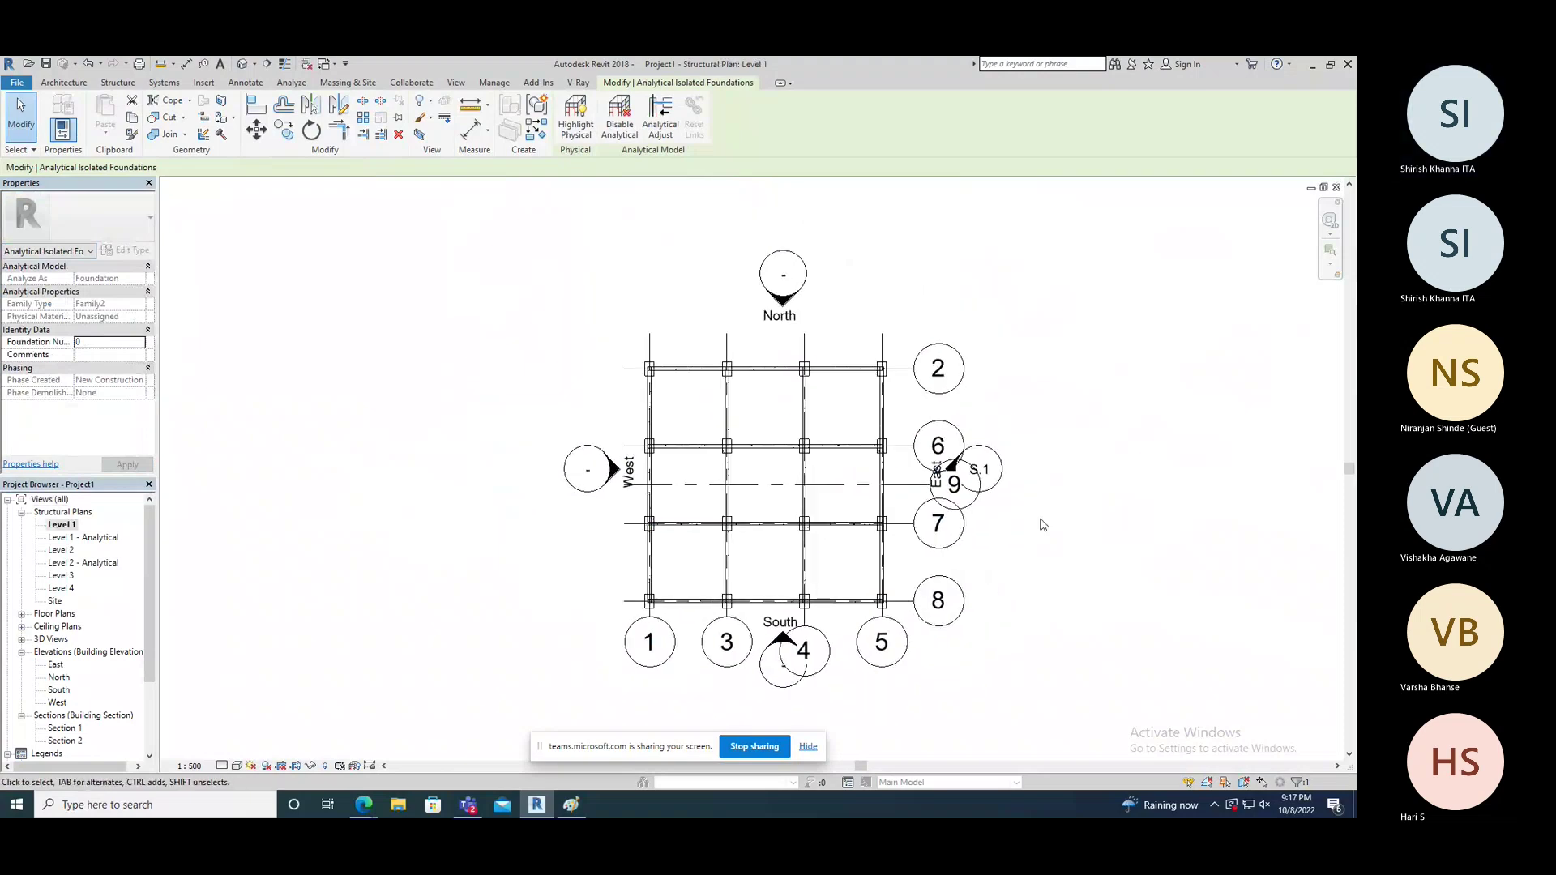
{"action": "scroll", "coordinate": [1044, 526], "scroll_direction": "up", "scroll_amount": 4}
{"action": "scroll", "coordinate": [925, 454], "scroll_direction": "down", "scroll_amount": 2}
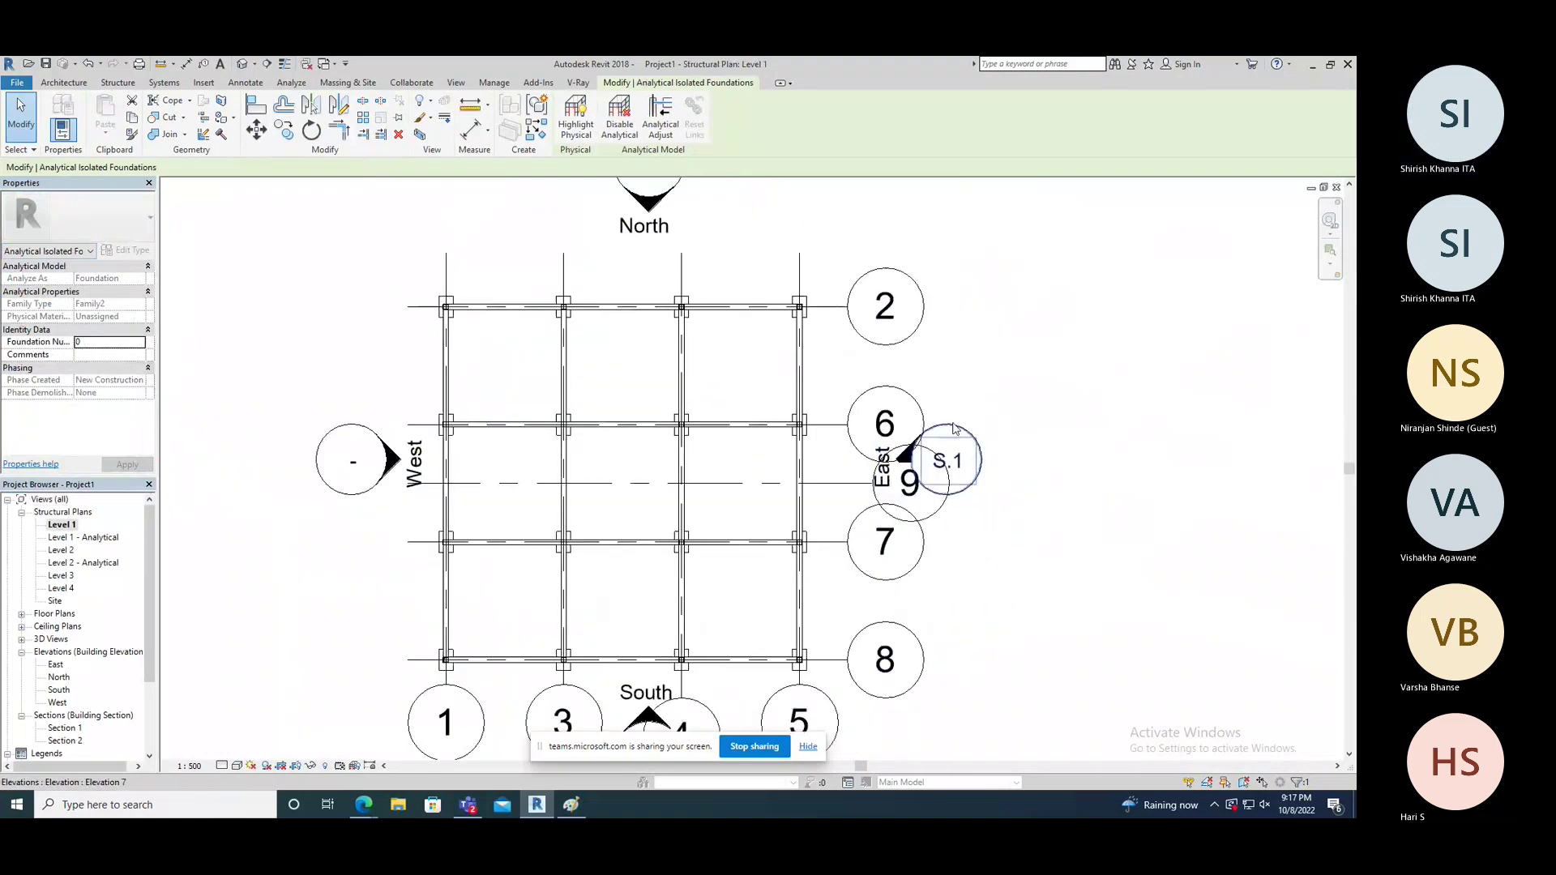
{"action": "middle_click_drag", "start_coordinate": [672, 533], "coordinate": [650, 498]}
{"action": "scroll", "coordinate": [522, 451], "scroll_direction": "down", "scroll_amount": 2}
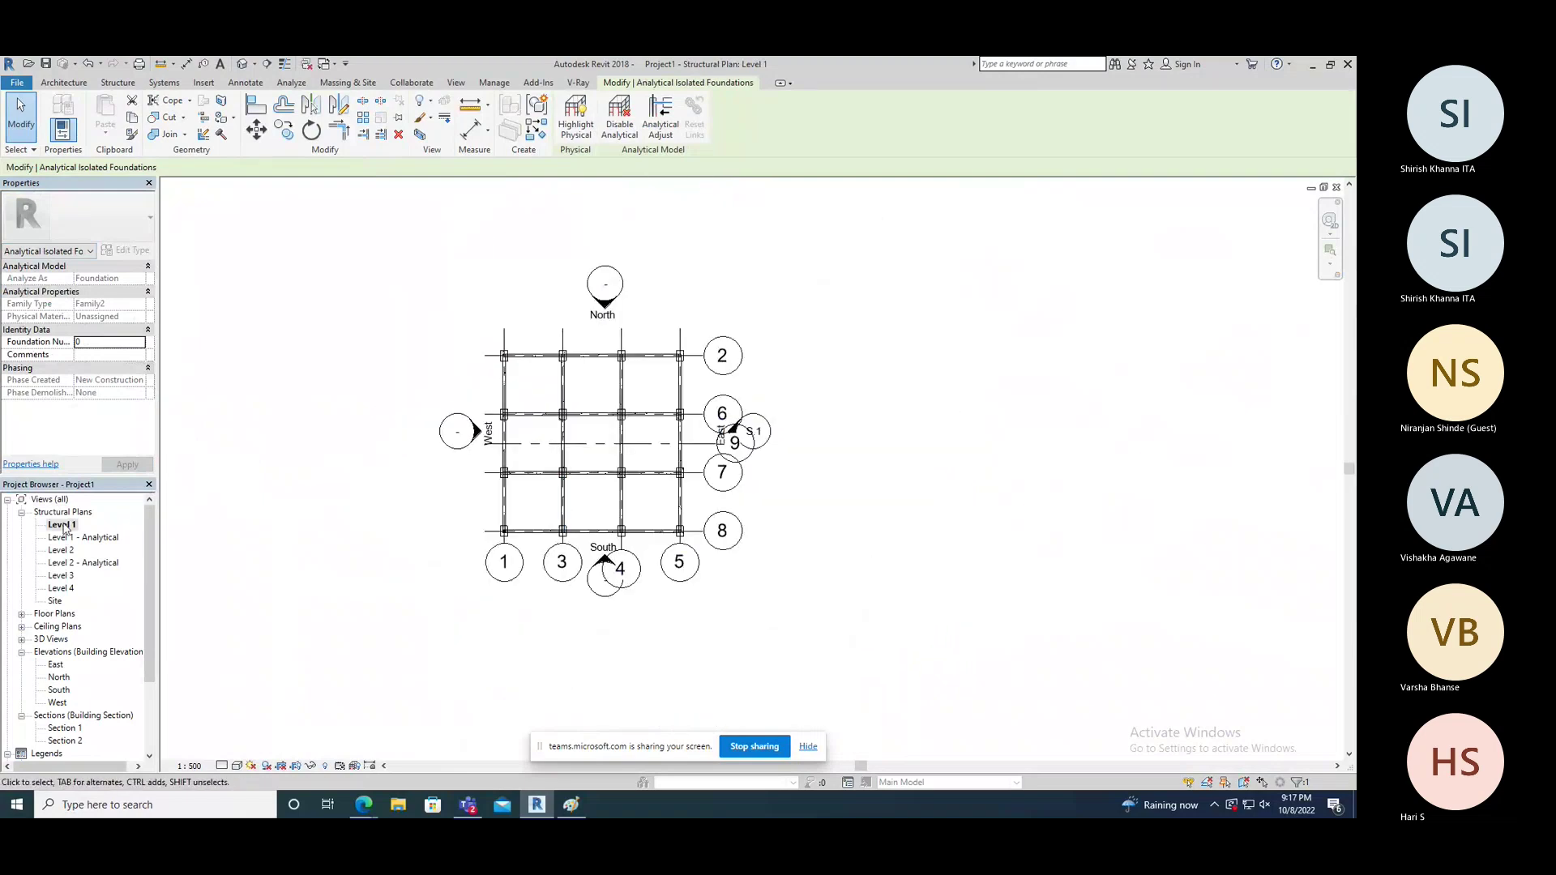
{"action": "double_click", "coordinate": [49, 614]}
{"action": "left_click", "coordinate": [68, 527]}
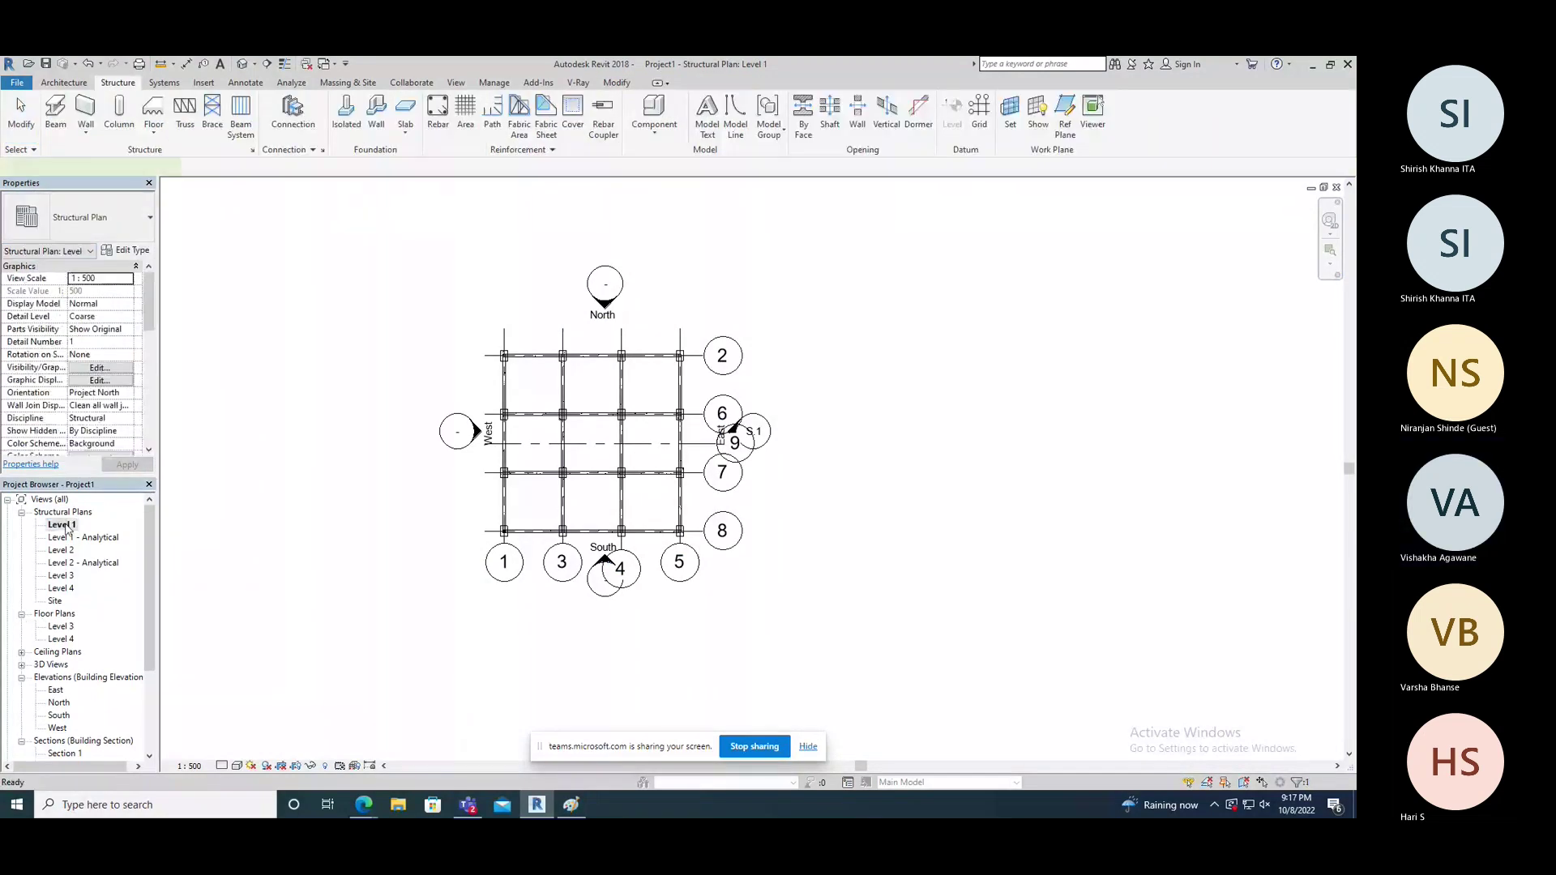
{"action": "left_click", "coordinate": [324, 487]}
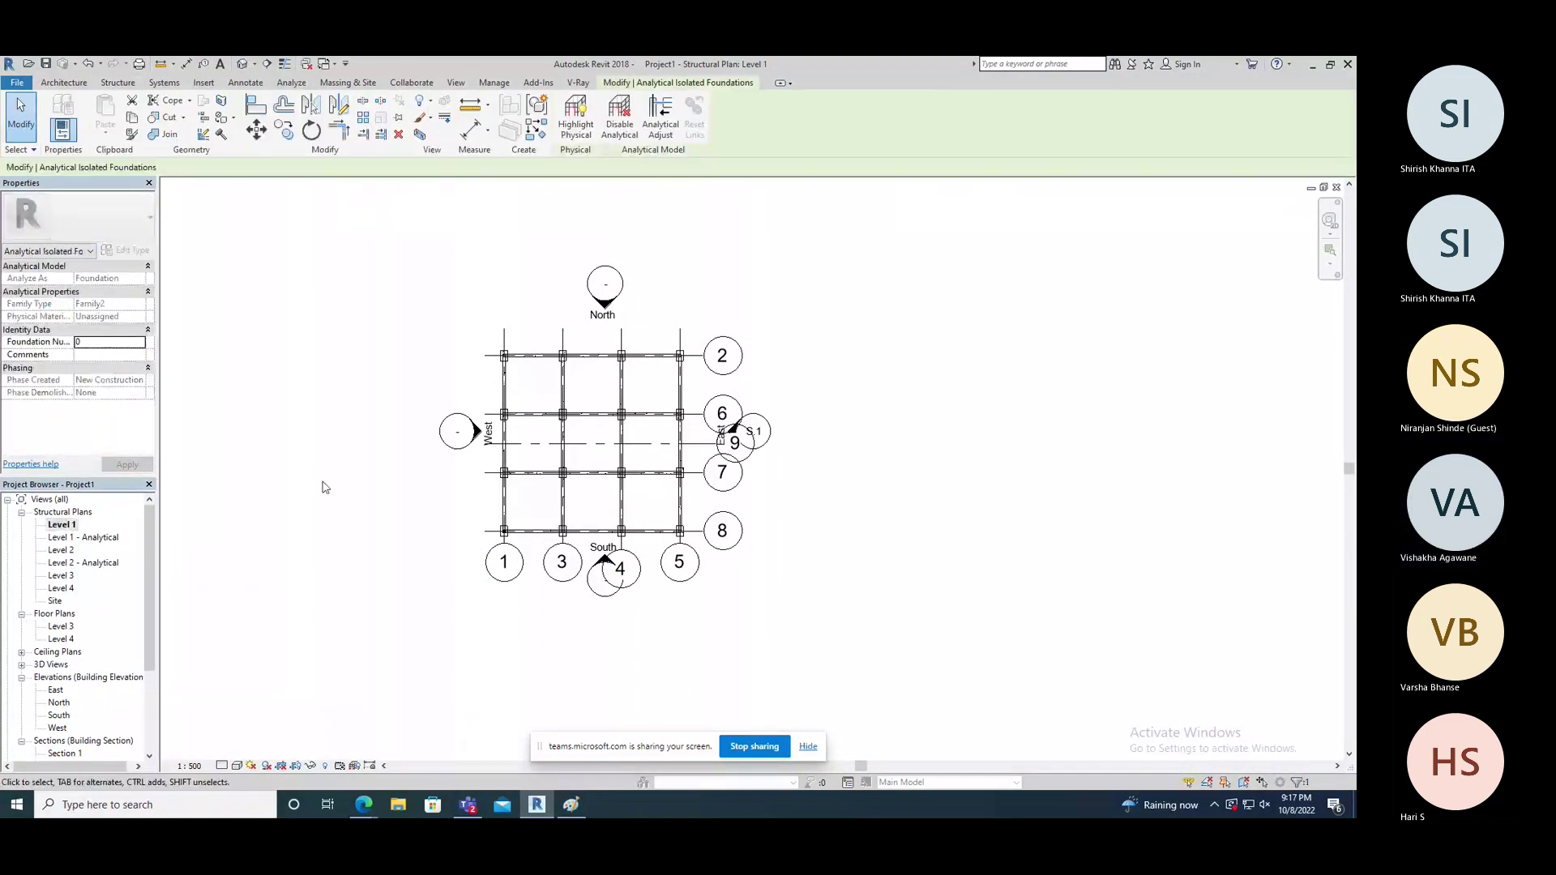
{"action": "double_click", "coordinate": [62, 576]}
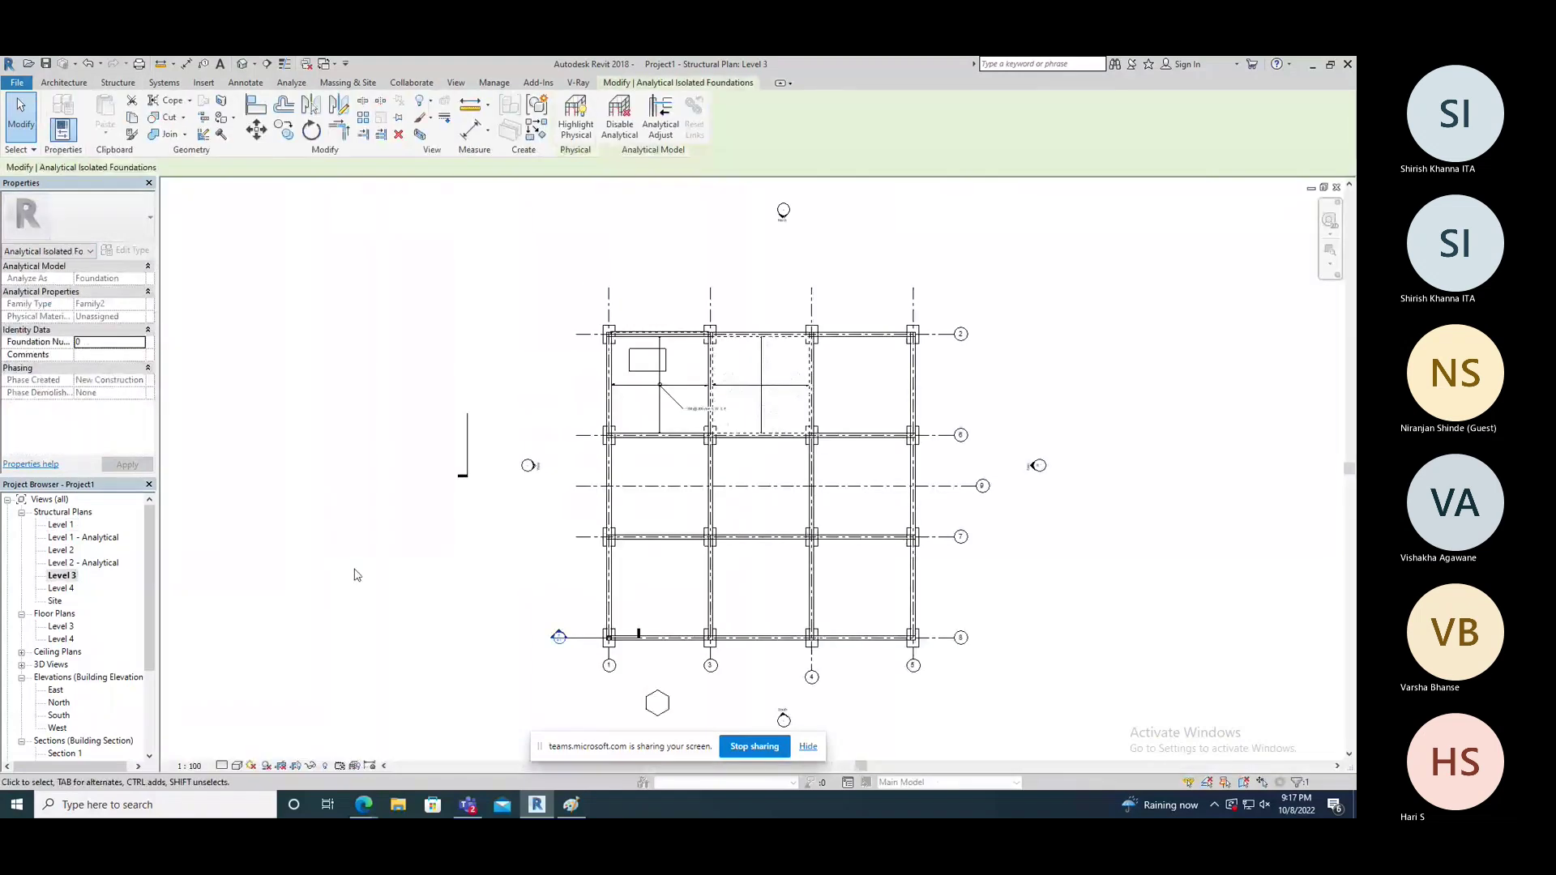
{"action": "scroll", "coordinate": [452, 424], "scroll_direction": "up", "scroll_amount": 2}
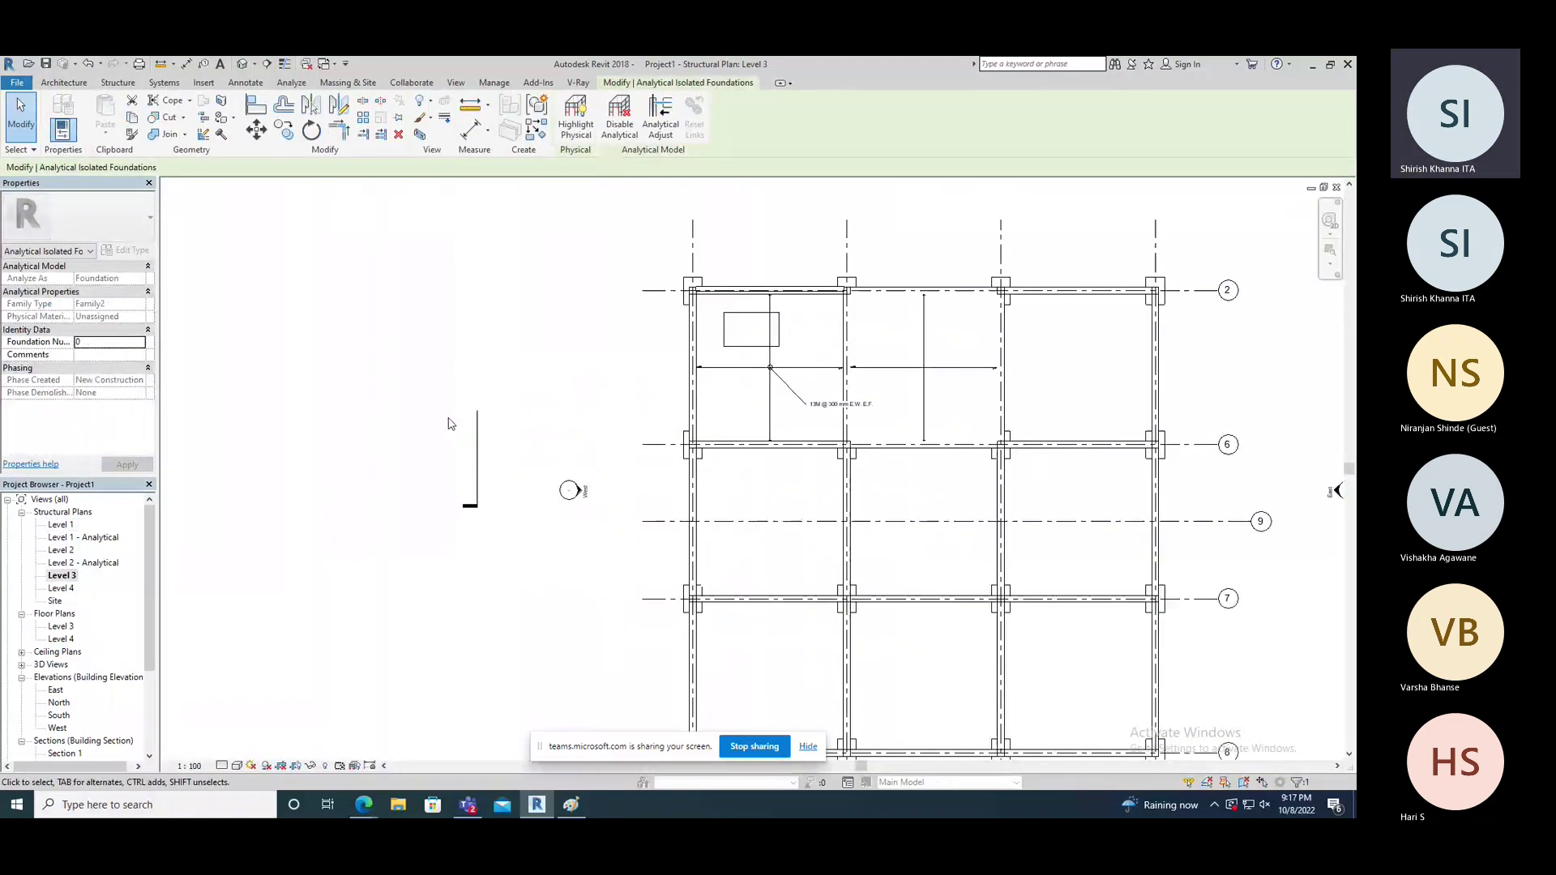
{"action": "scroll", "coordinate": [449, 424], "scroll_direction": "down", "scroll_amount": 2}
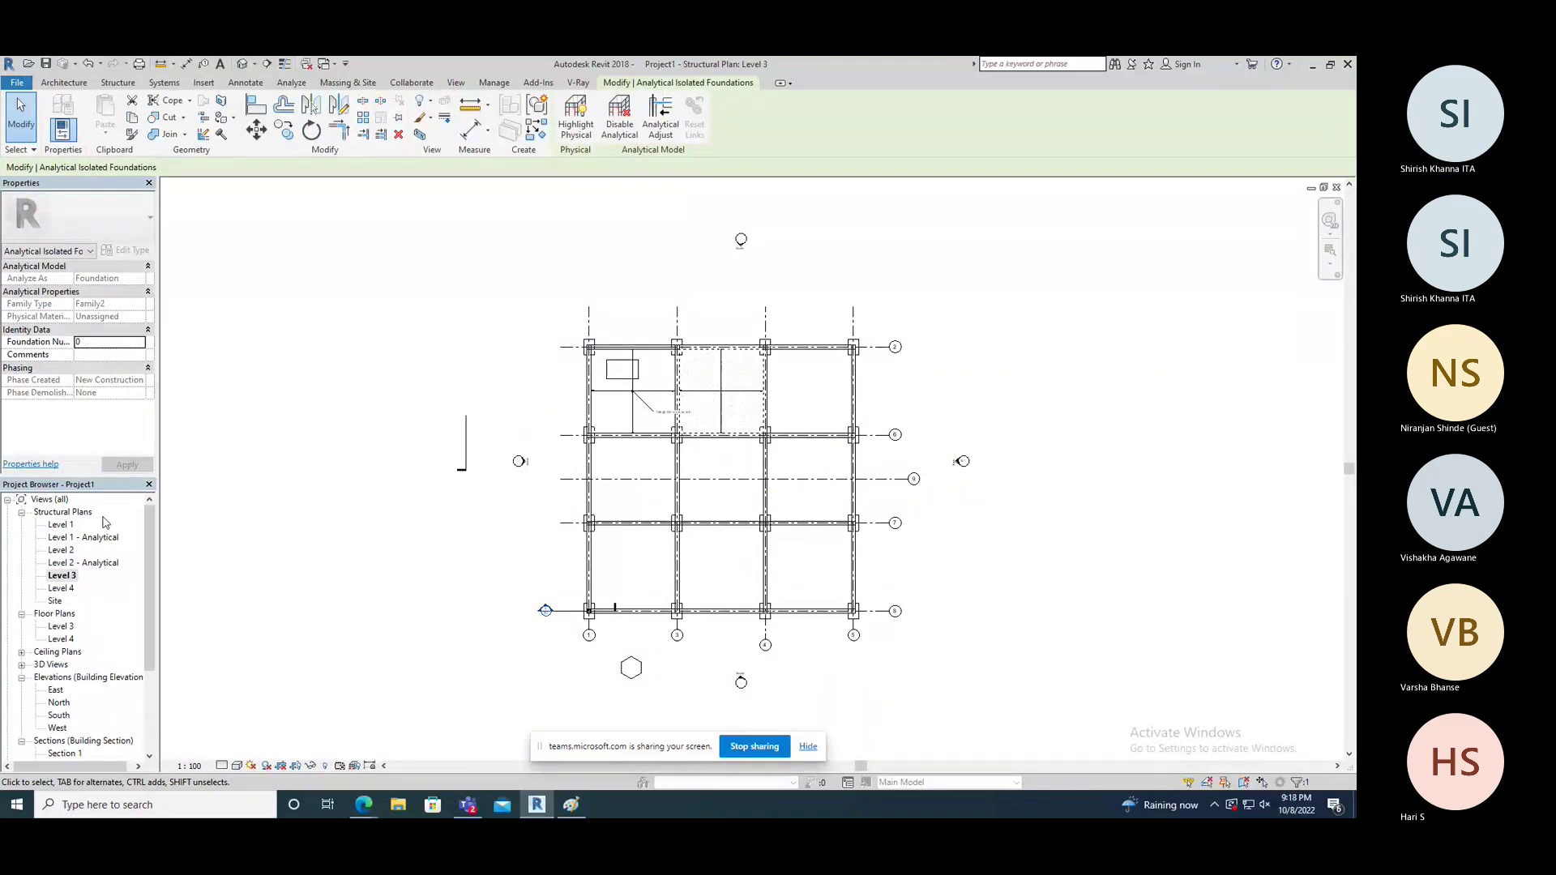
{"action": "double_click", "coordinate": [60, 525]}
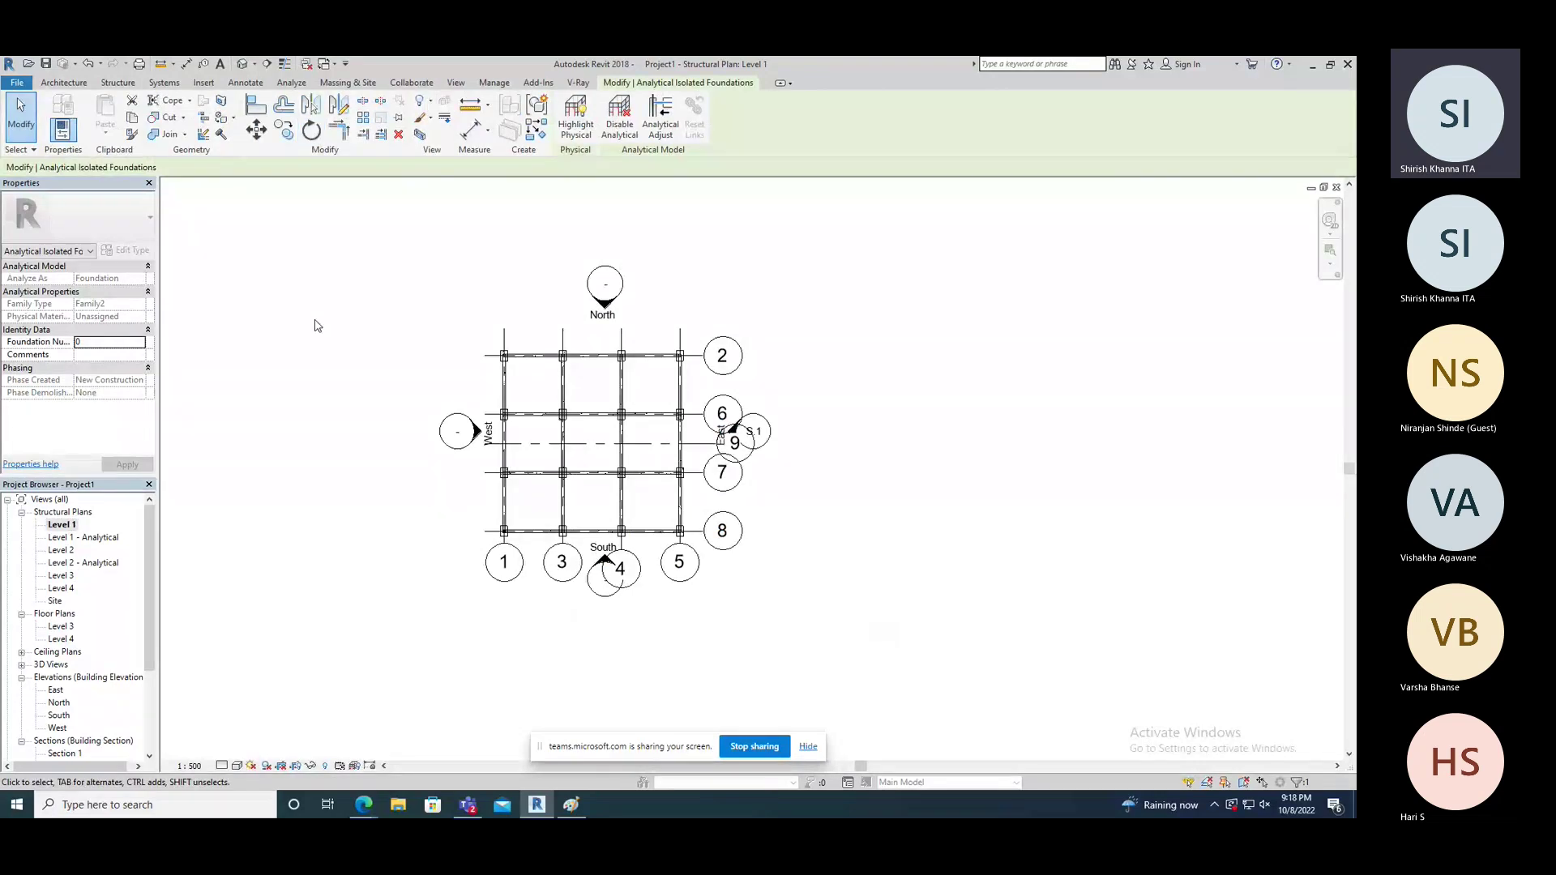
{"action": "key", "text": "v"}
{"action": "key", "text": "g"}
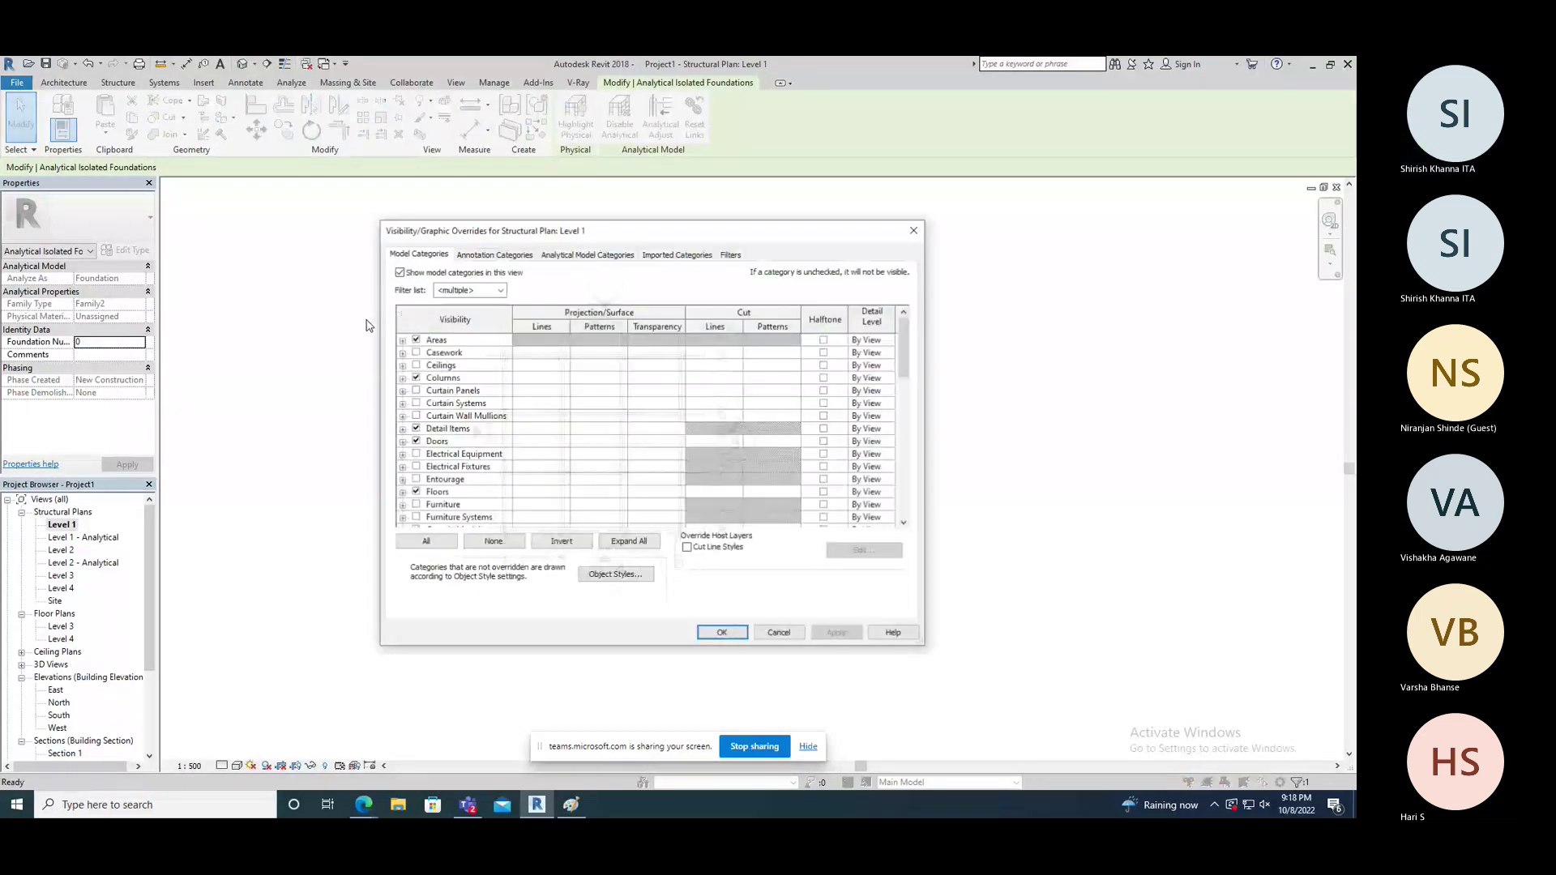
{"action": "scroll", "coordinate": [476, 481], "scroll_direction": "down", "scroll_amount": 7}
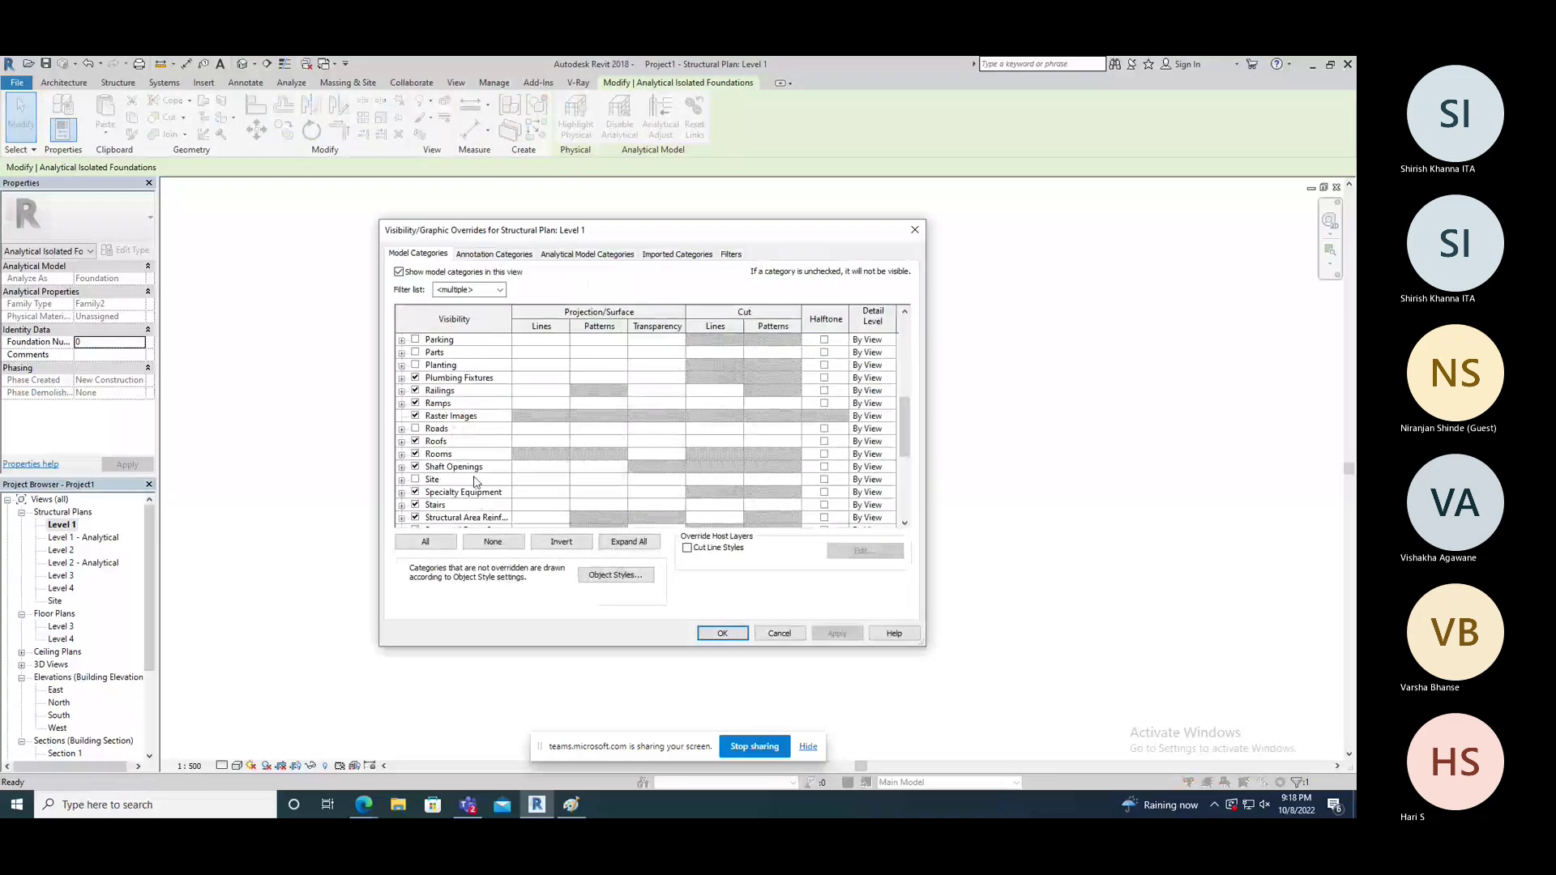
{"action": "scroll", "coordinate": [476, 482], "scroll_direction": "down", "scroll_amount": 3}
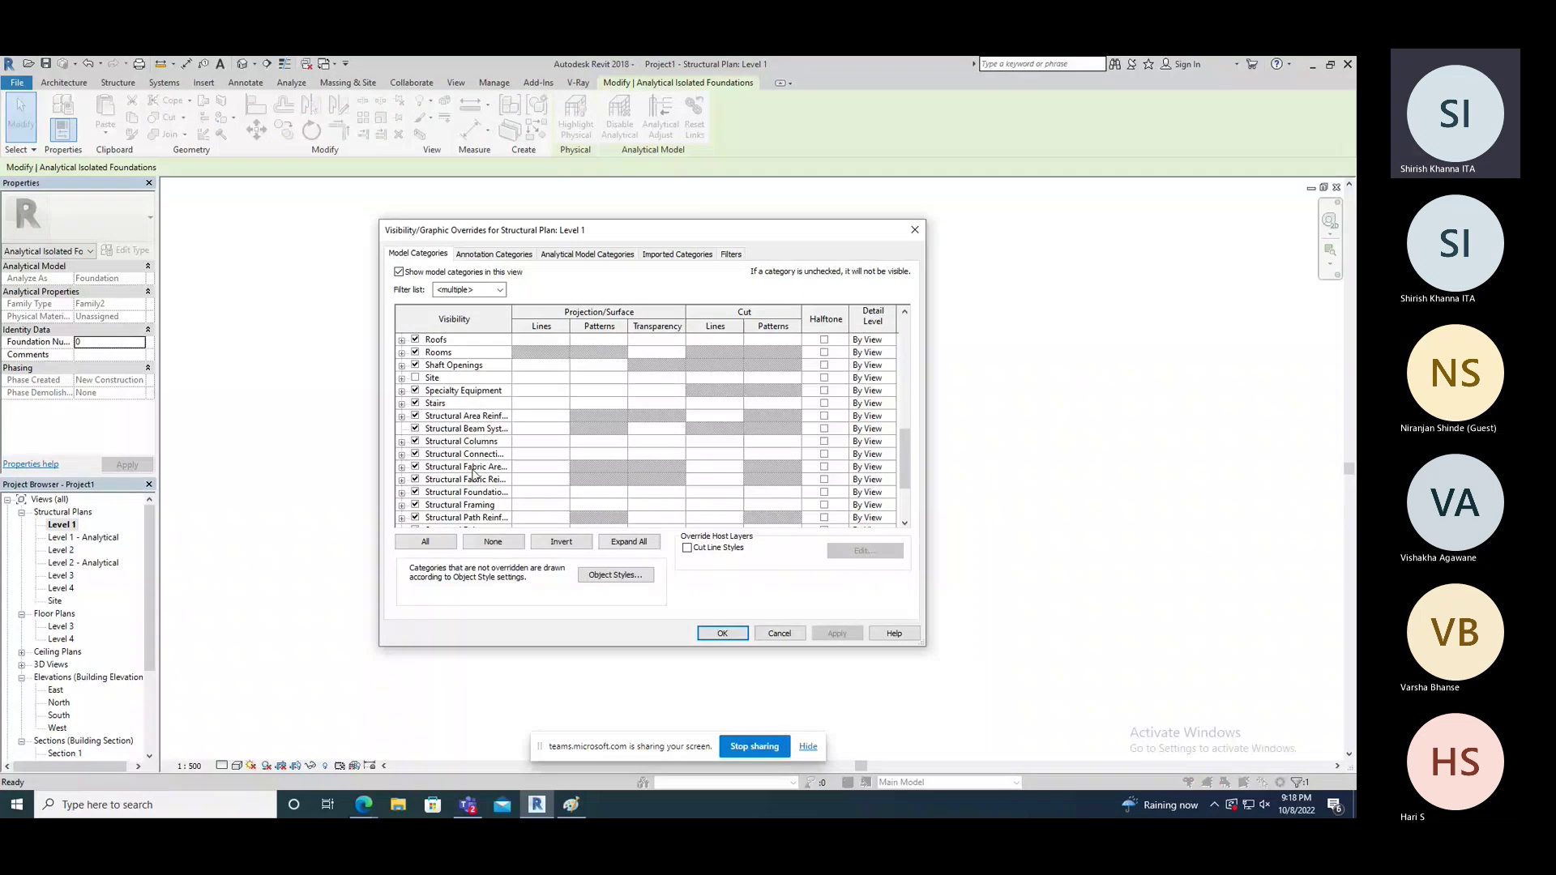
{"action": "left_click", "coordinate": [467, 492]}
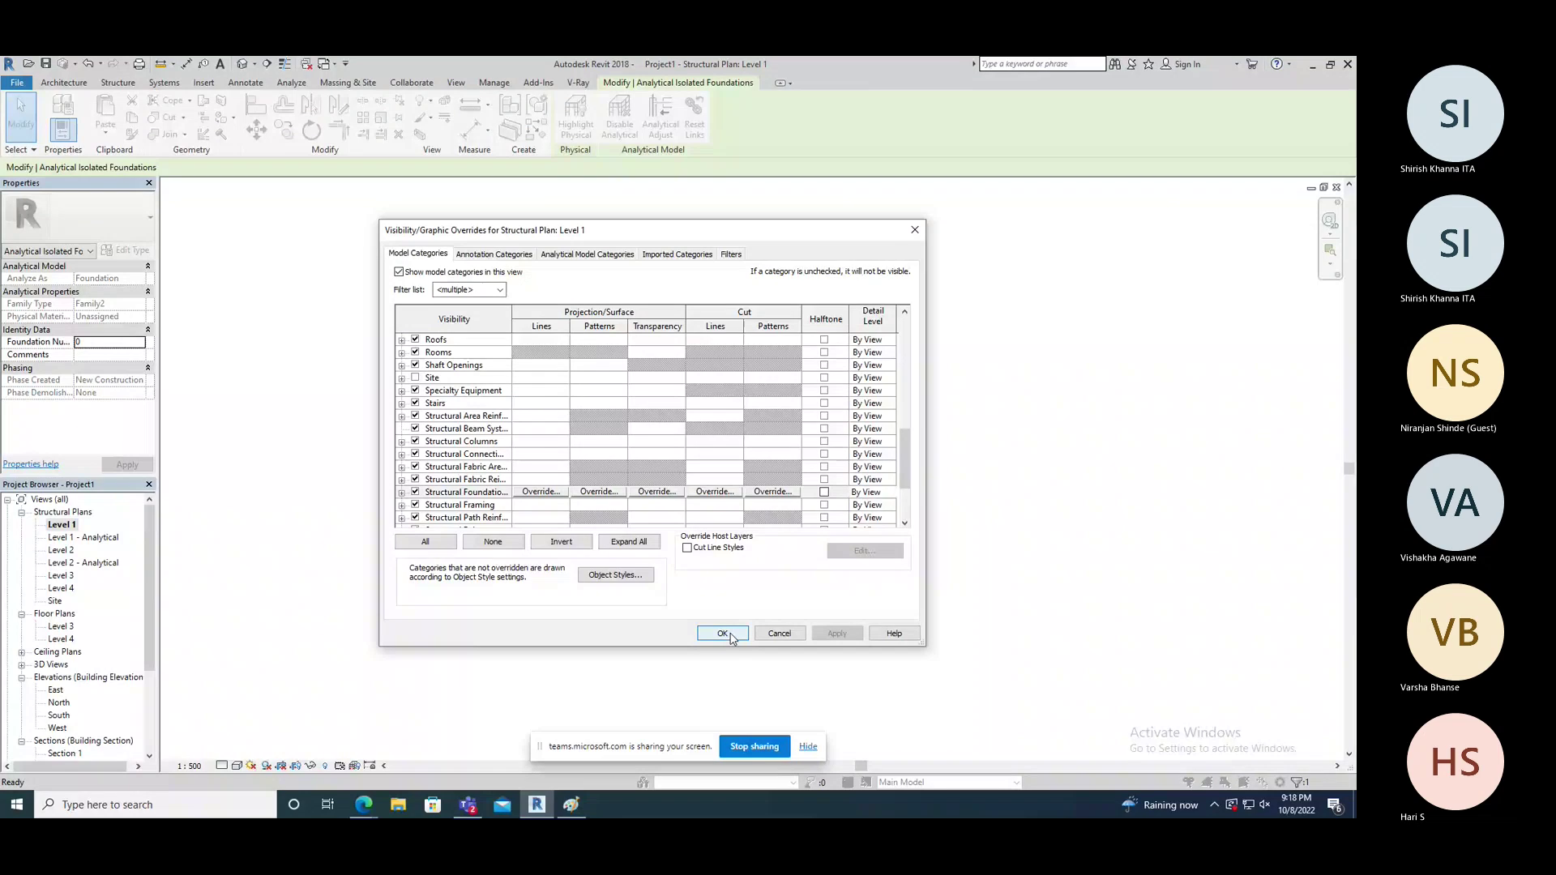
{"action": "left_click", "coordinate": [730, 636]}
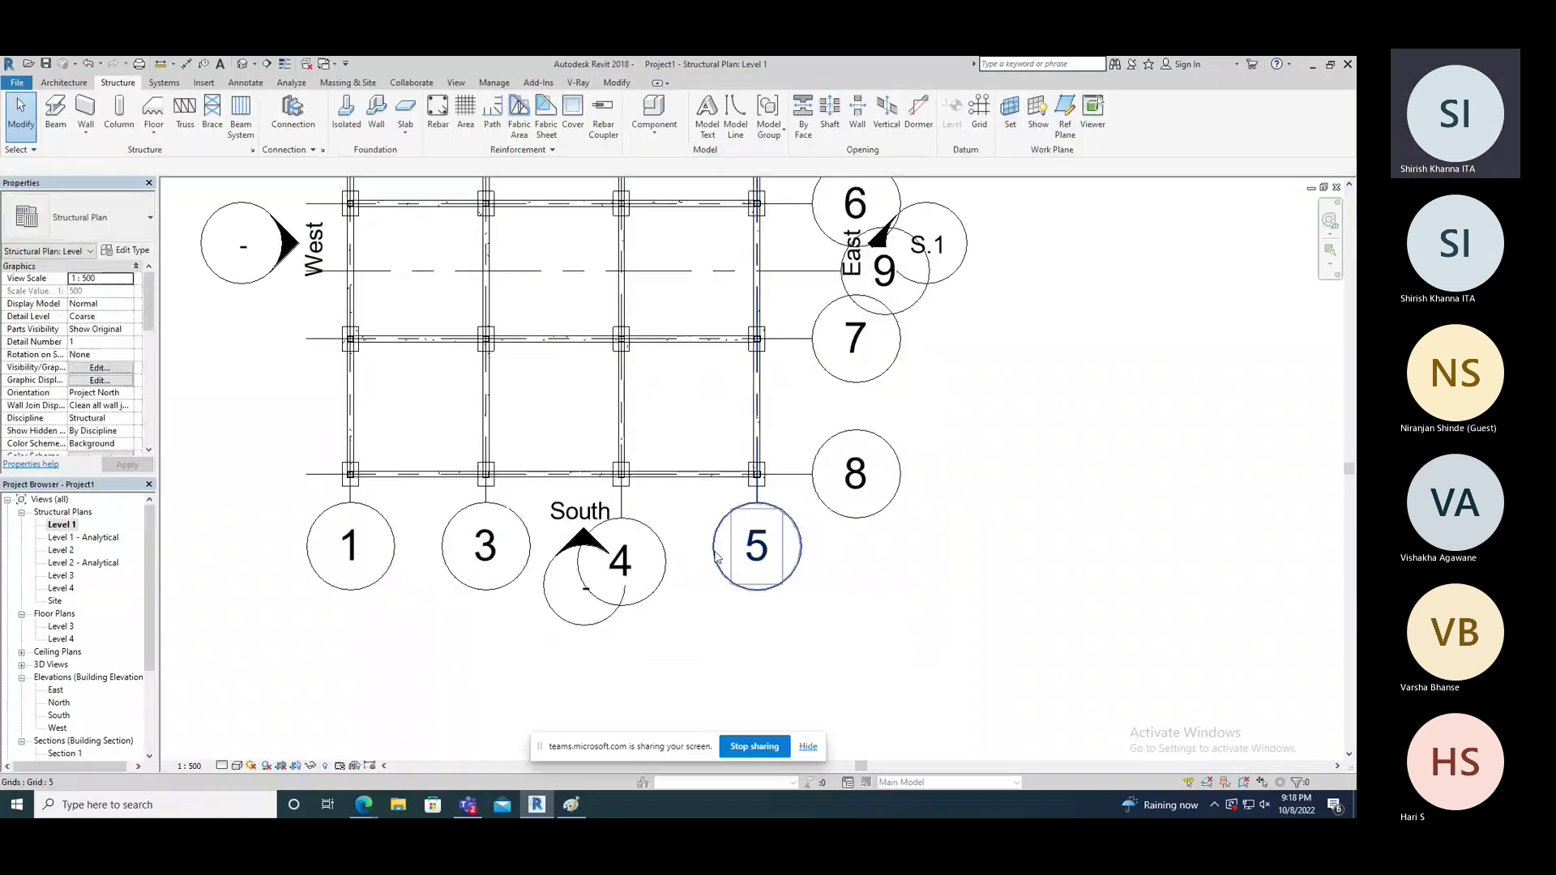
{"action": "key", "text": "z"}
{"action": "key", "text": "f"}
Step: Orbit the frame's 3D view to inspect the placed footing
{"action": "left_click", "coordinate": [257, 66]}
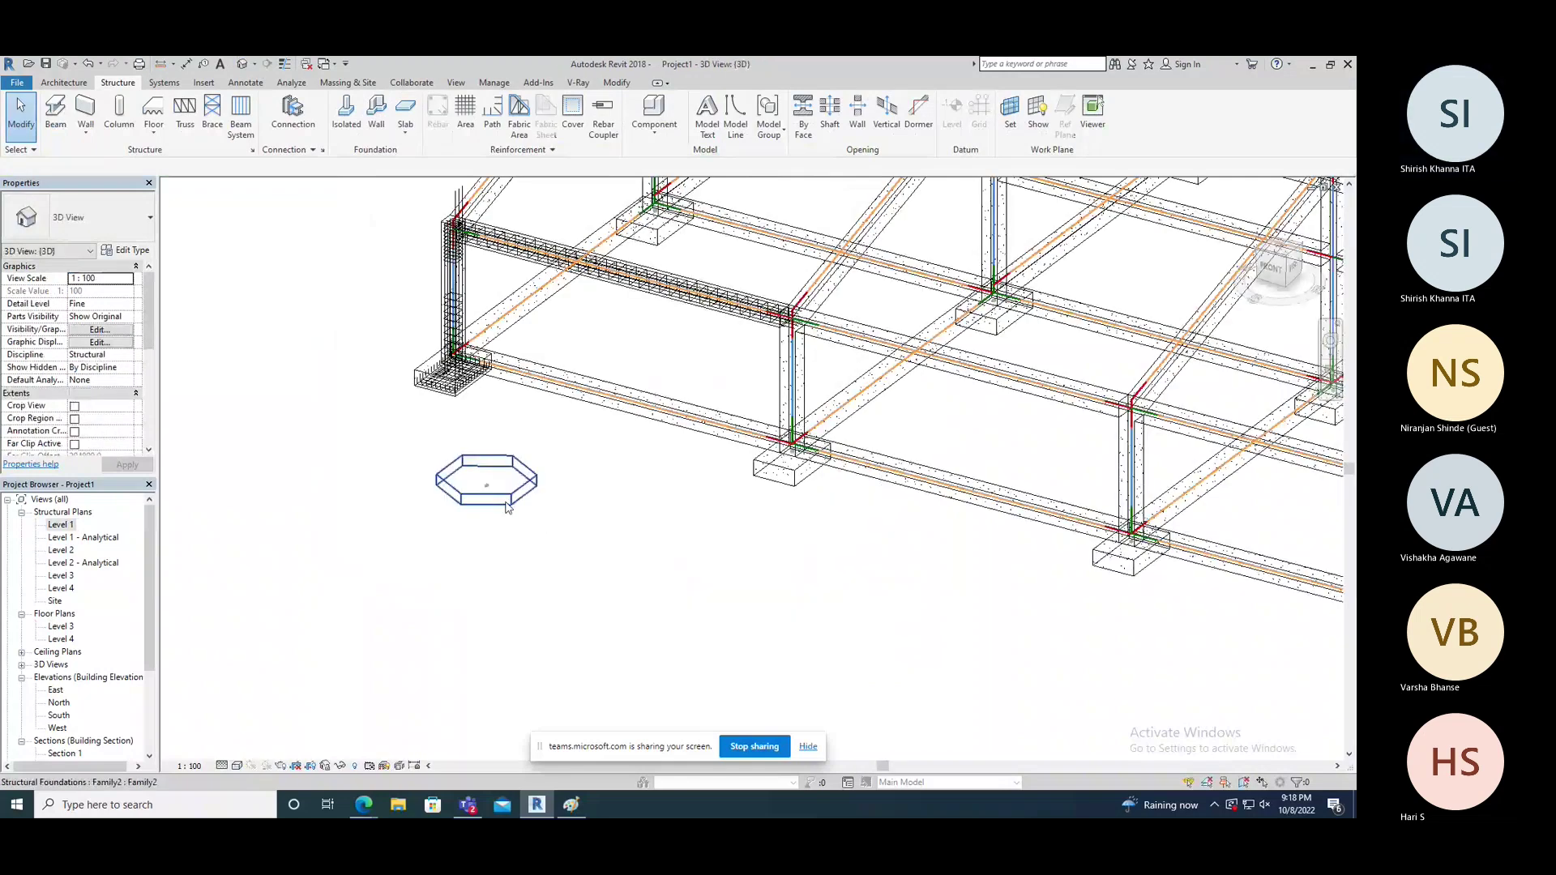
{"action": "middle_click_drag", "start_coordinate": [507, 508], "coordinate": [701, 378], "text": "shift"}
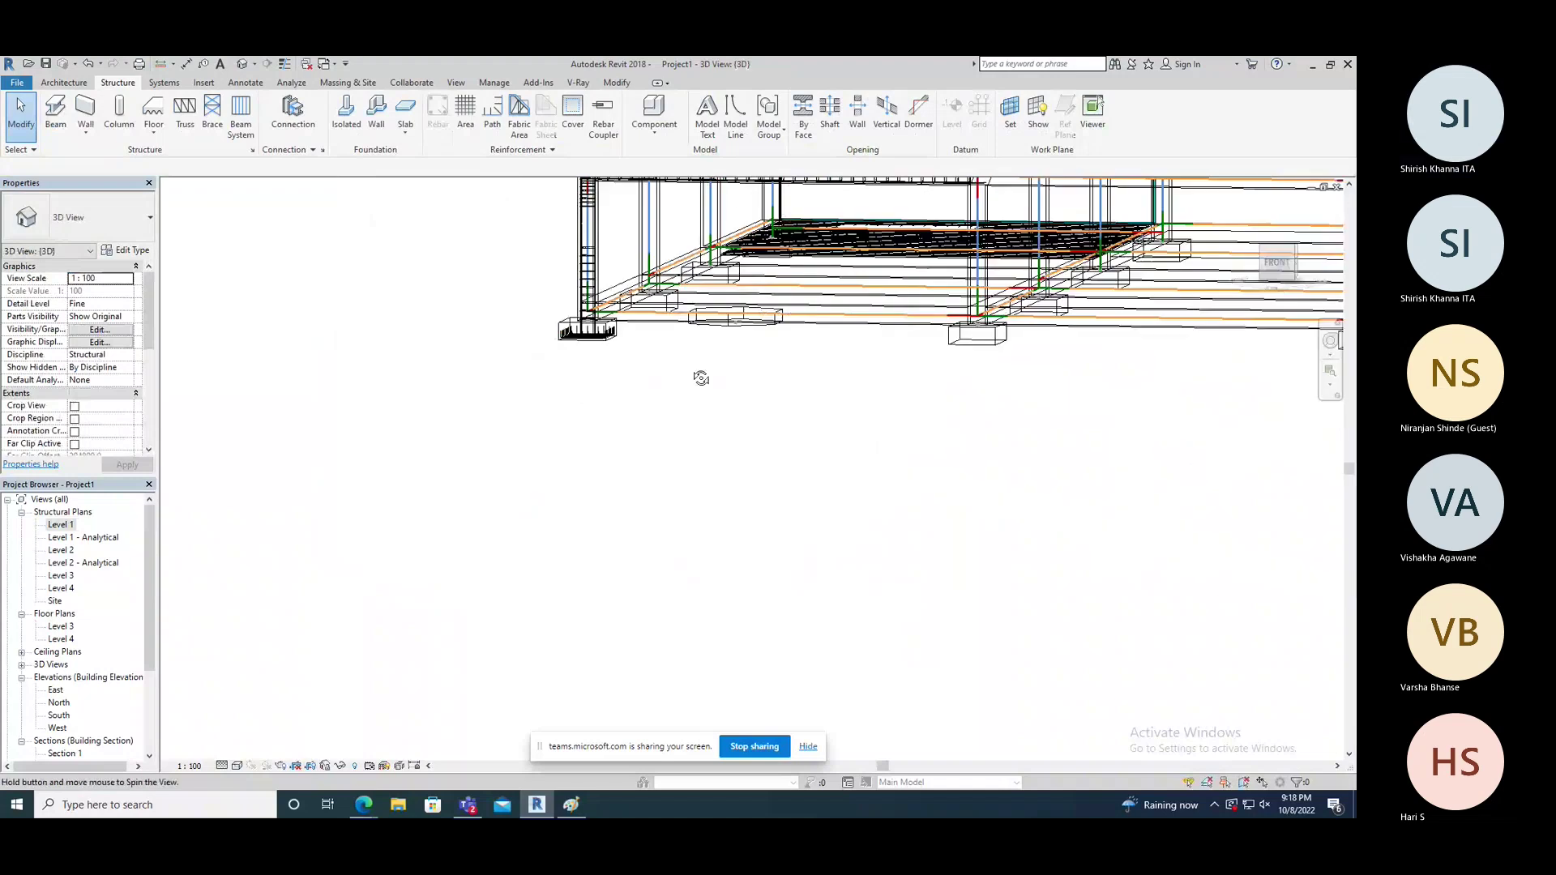
{"action": "middle_click_drag", "start_coordinate": [701, 379], "coordinate": [47, 587], "text": "shift"}
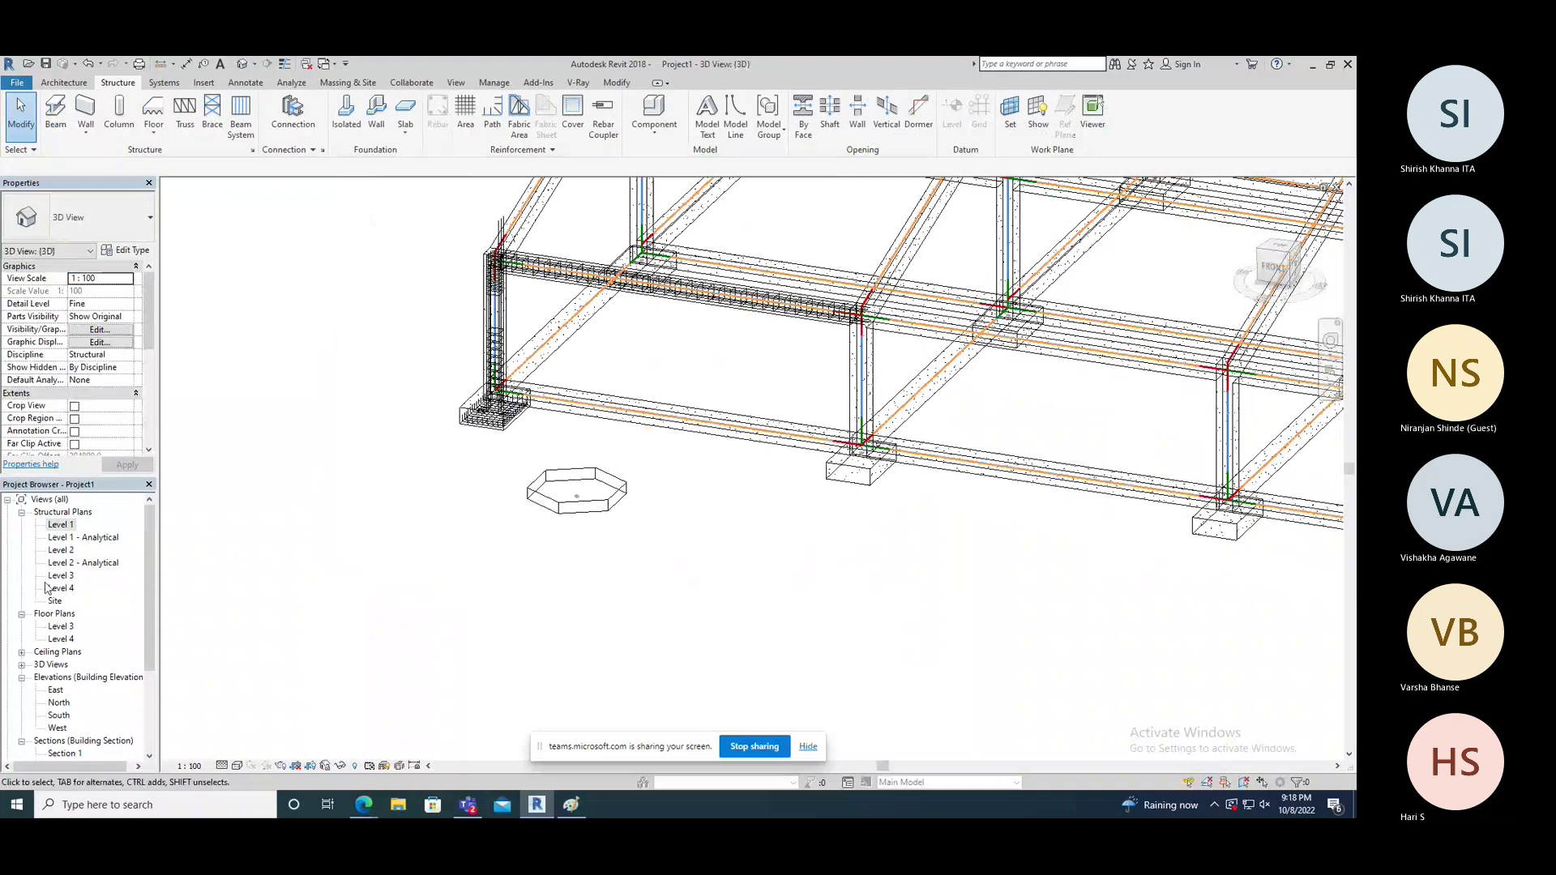
Step: Delete the hexagonal footing below grid lines 1 and 3 in the Level 3 plan
{"action": "double_click", "coordinate": [56, 576]}
{"action": "middle_click_drag", "start_coordinate": [837, 501], "coordinate": [764, 415]}
{"action": "scroll", "coordinate": [575, 612], "scroll_direction": "up", "scroll_amount": 5}
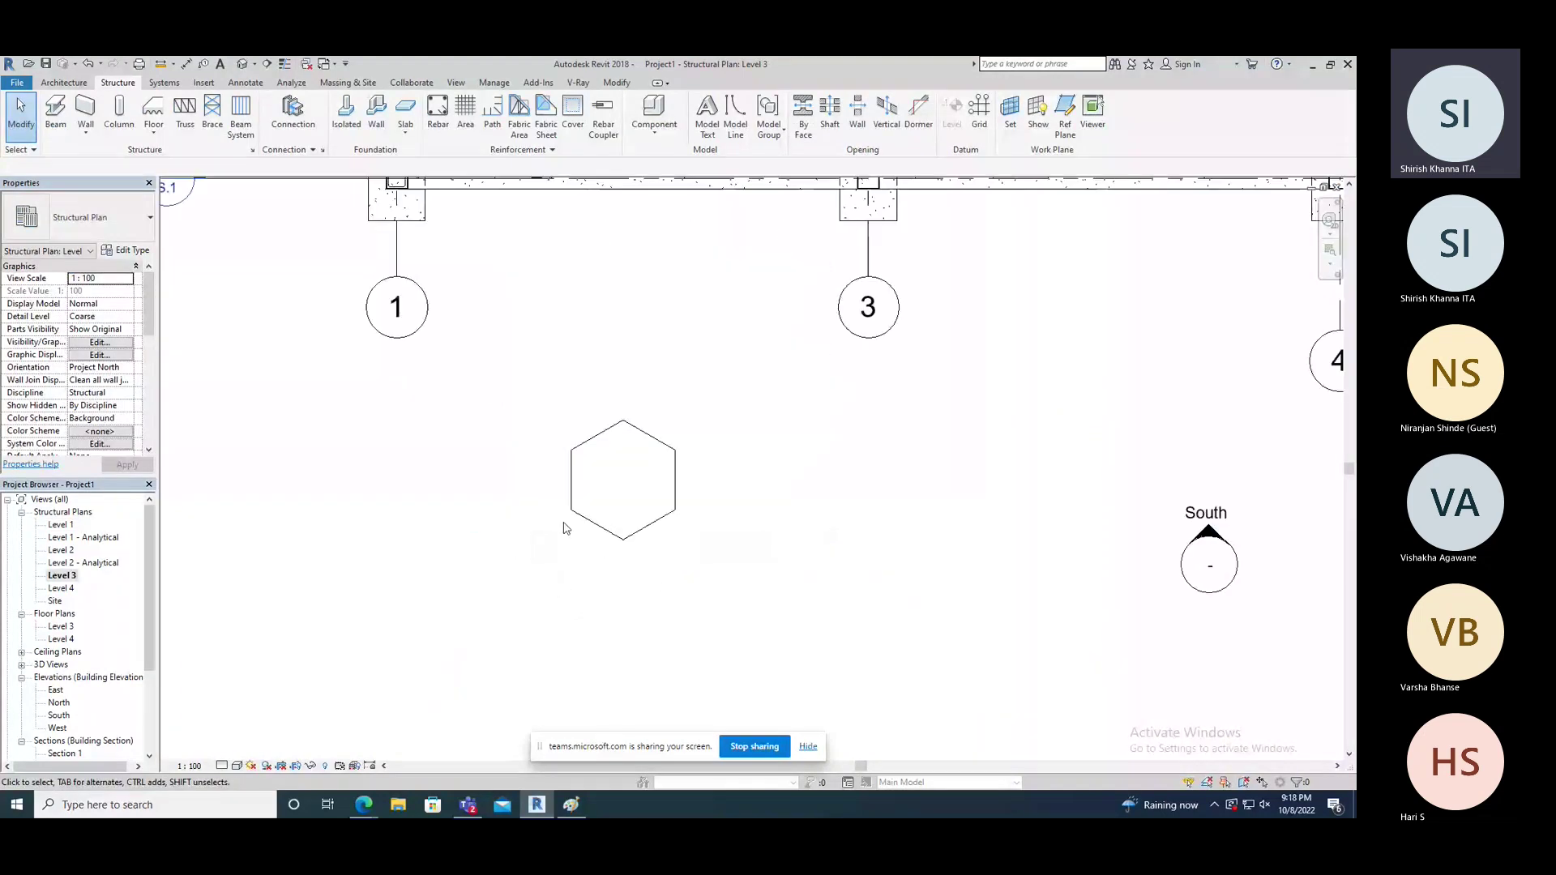
{"action": "left_click", "coordinate": [568, 525]}
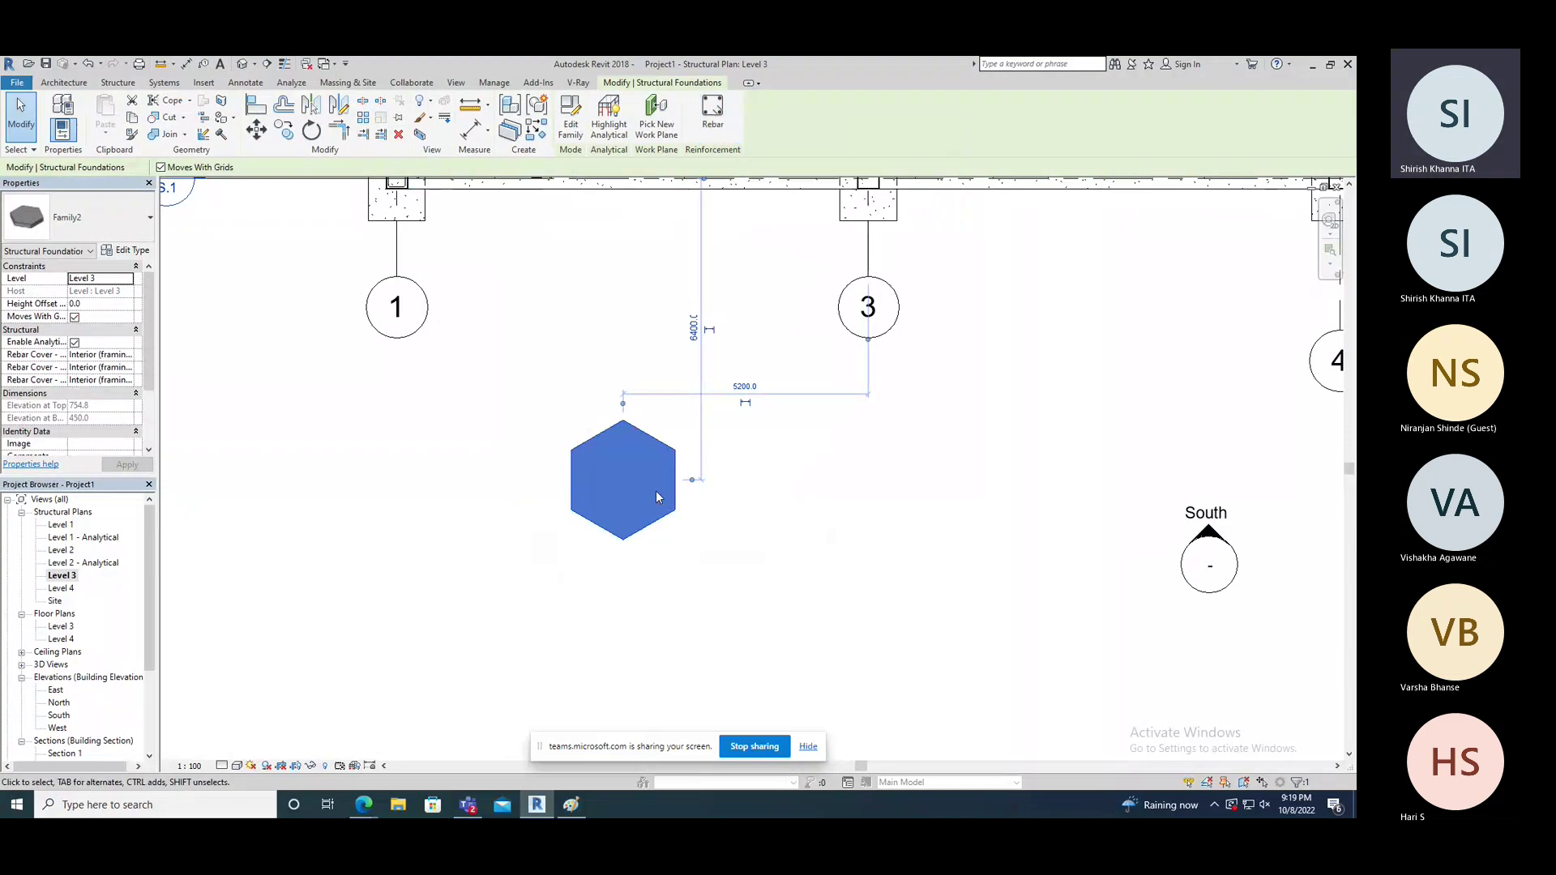
{"action": "left_click", "coordinate": [663, 550]}
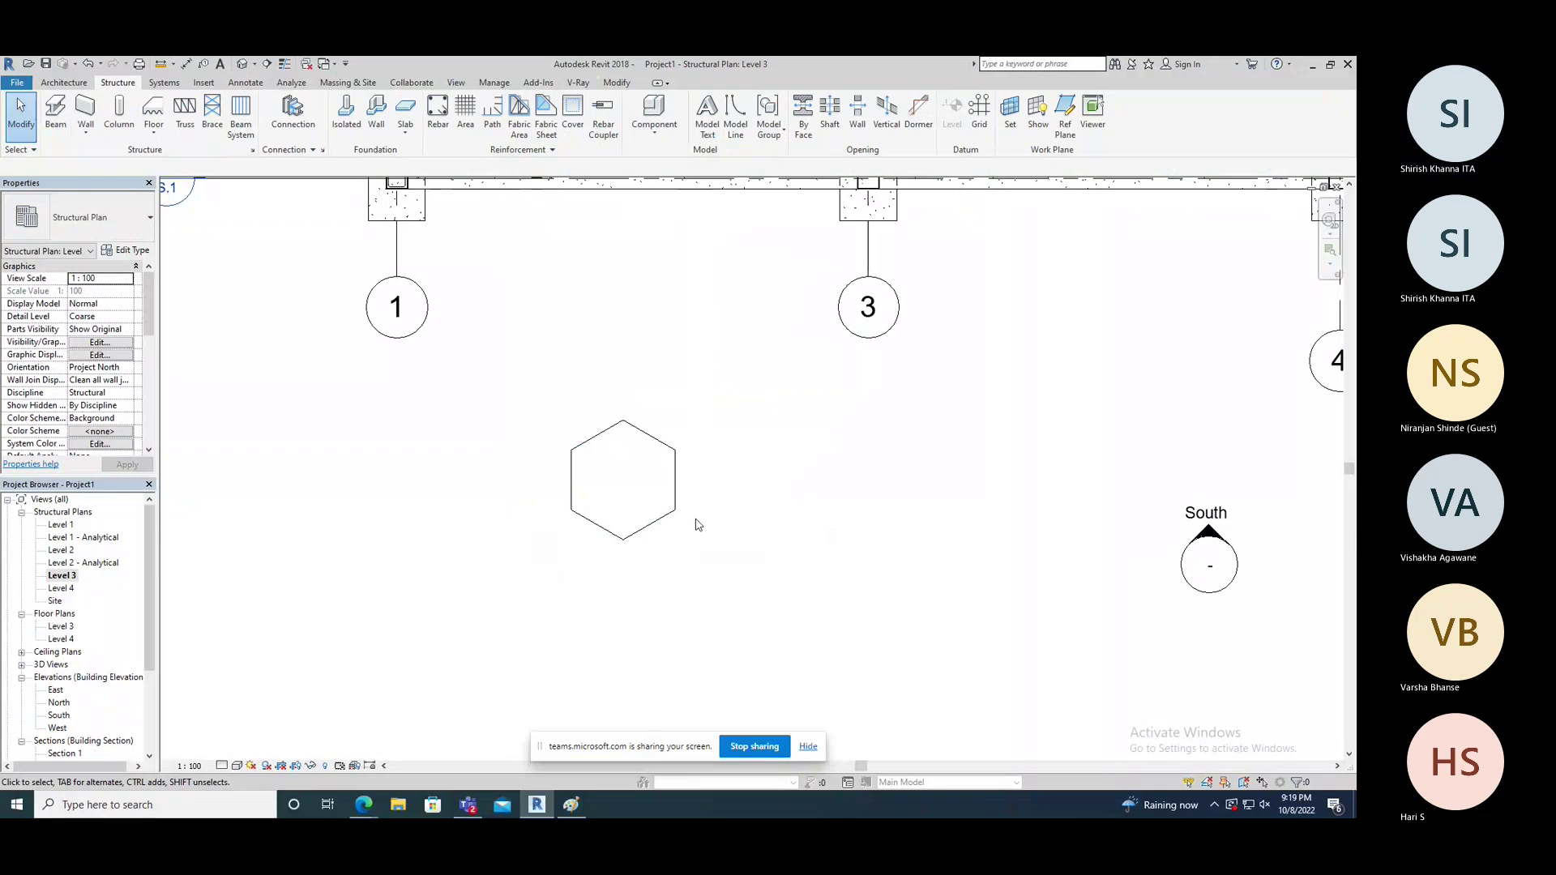
{"action": "left_click", "coordinate": [673, 519]}
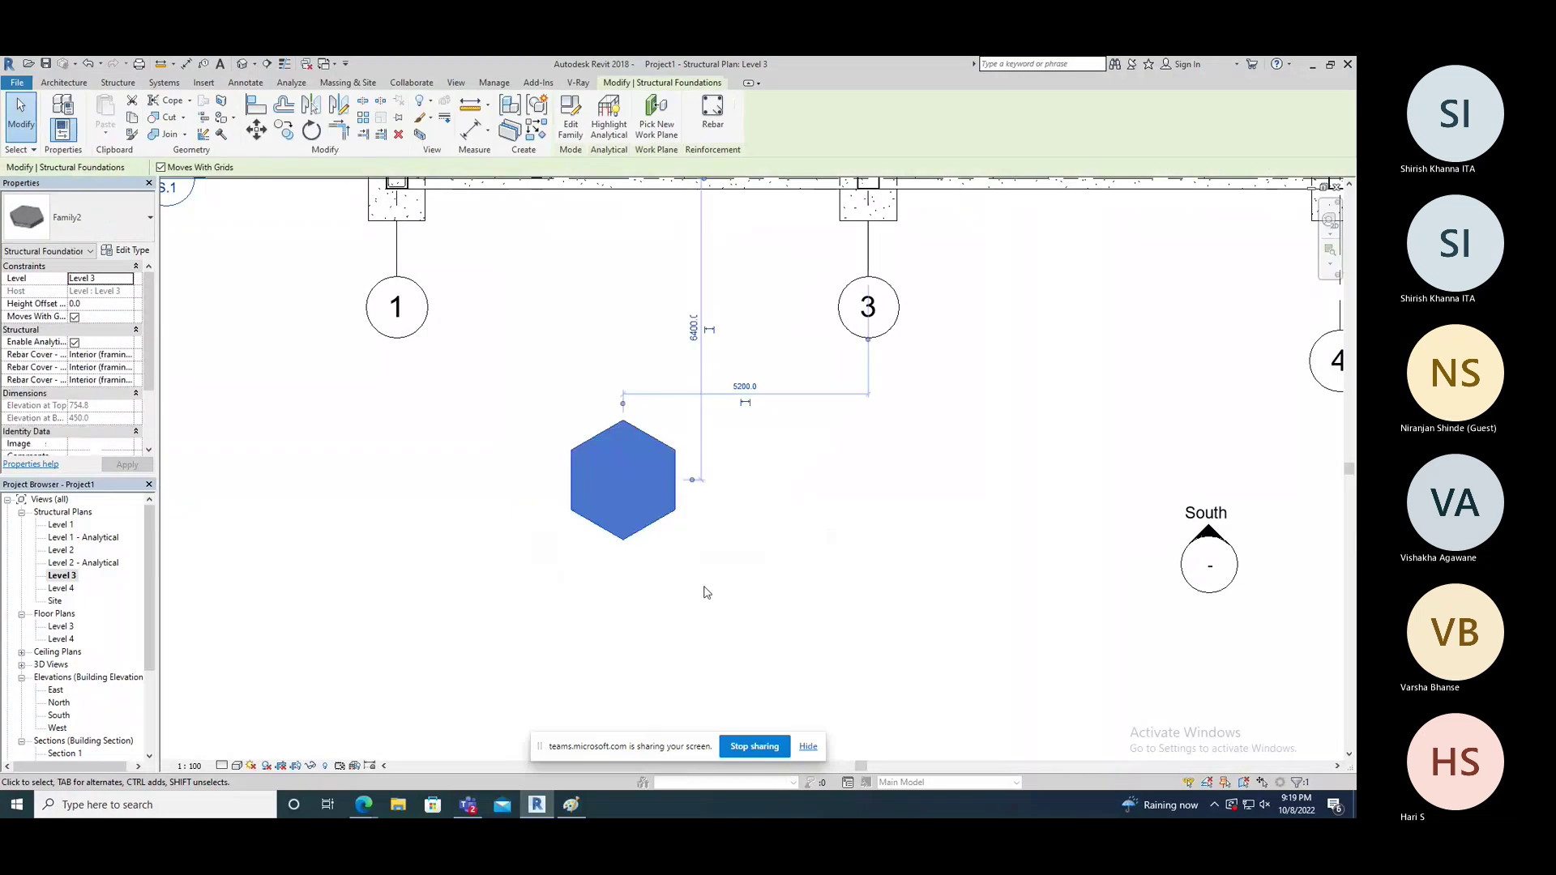
{"action": "key", "text": "Delete"}
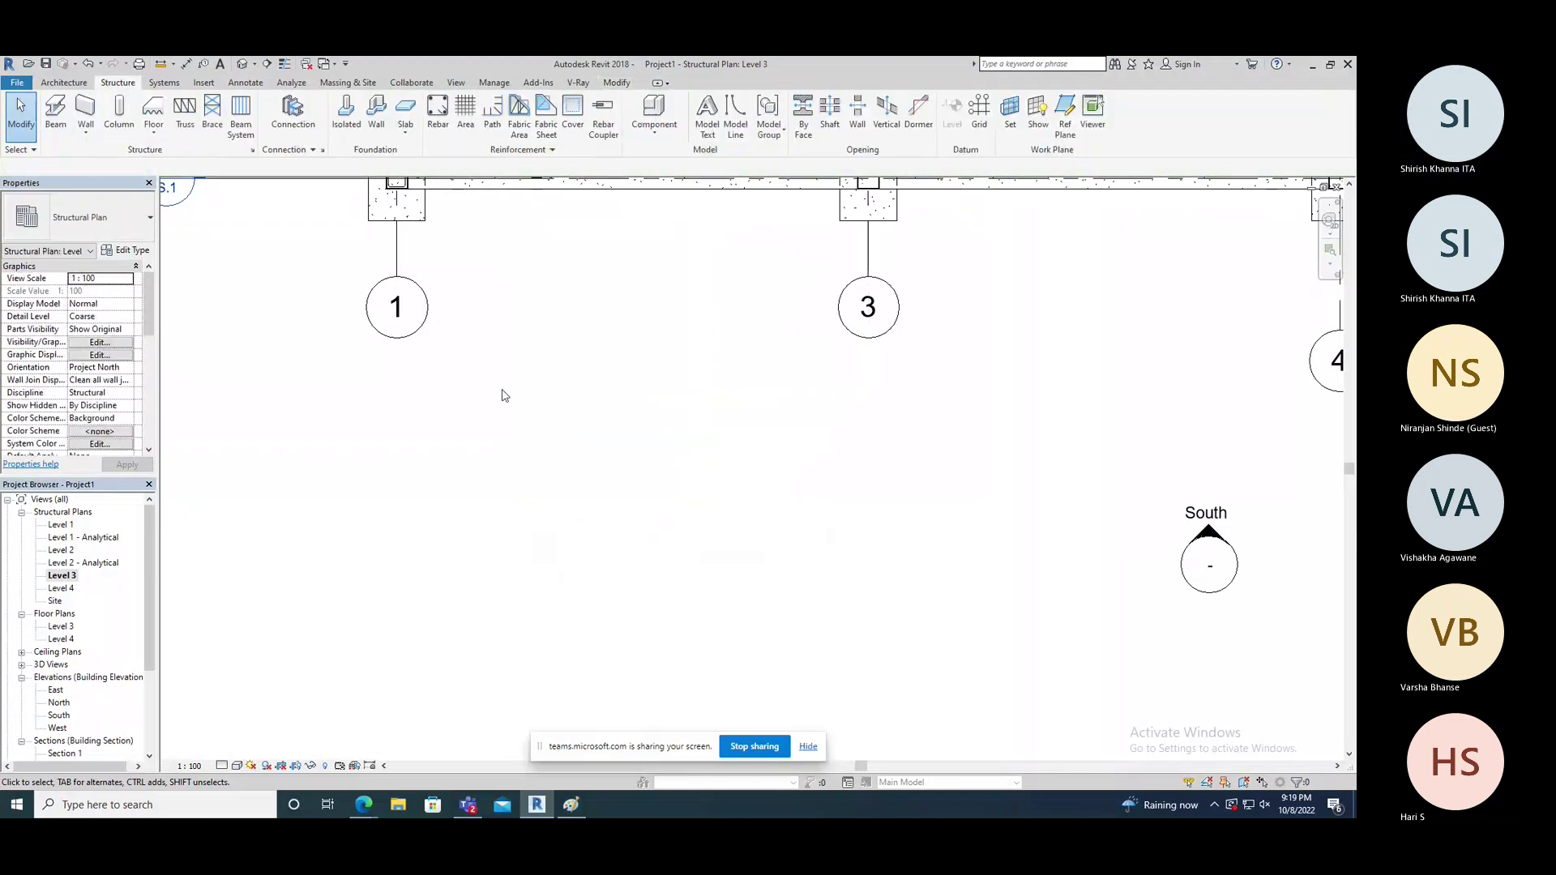
{"action": "left_click", "coordinate": [326, 63]}
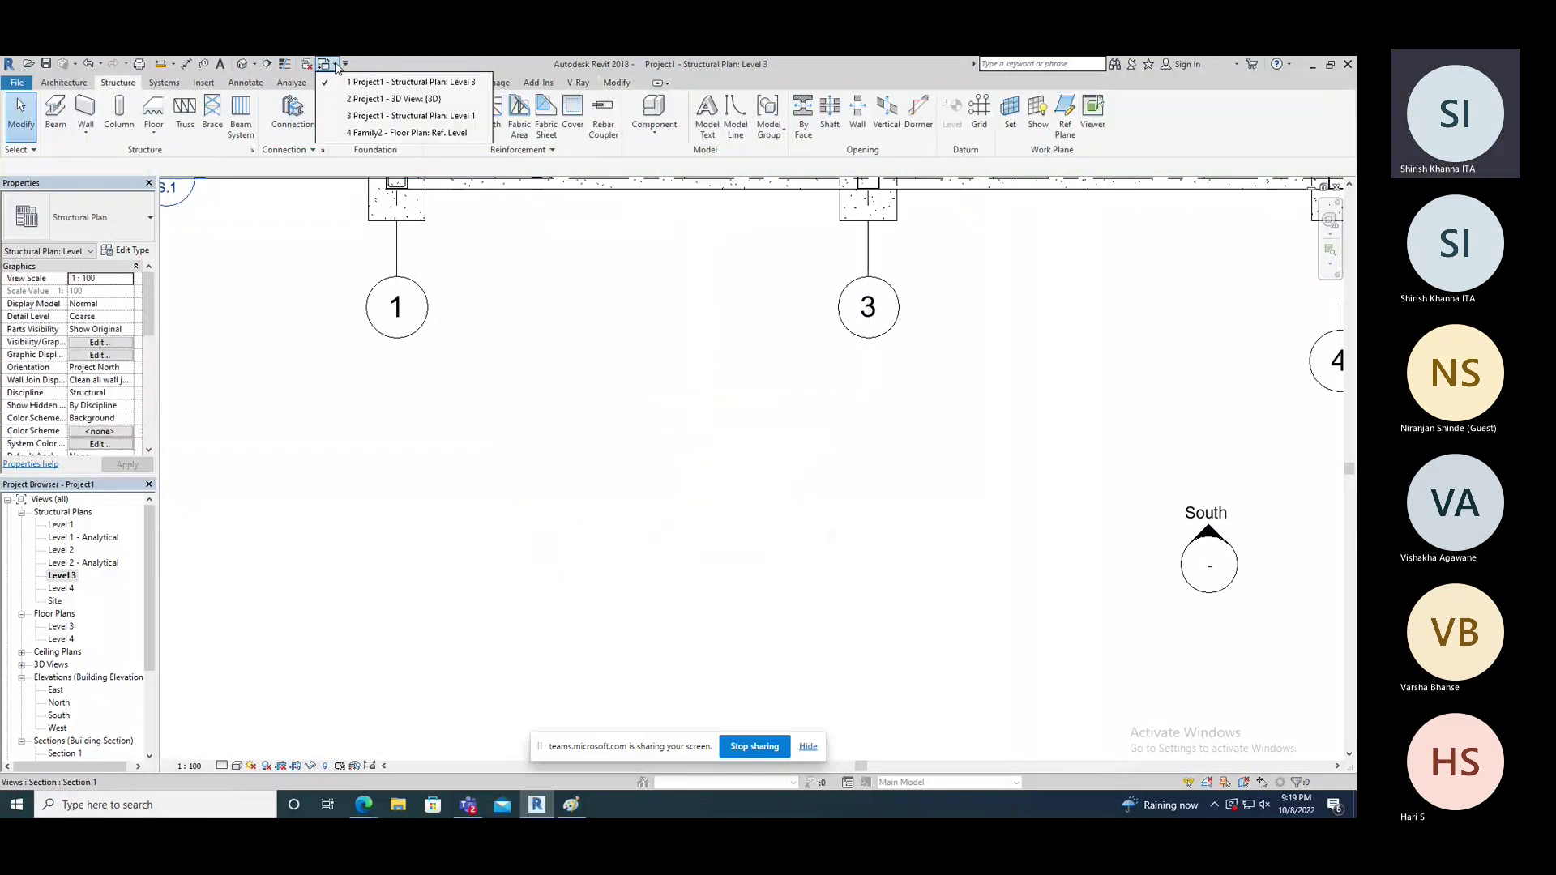
Step: Return to Family2 and view the hexagonal slab in its default 3D view
{"action": "left_click", "coordinate": [314, 73]}
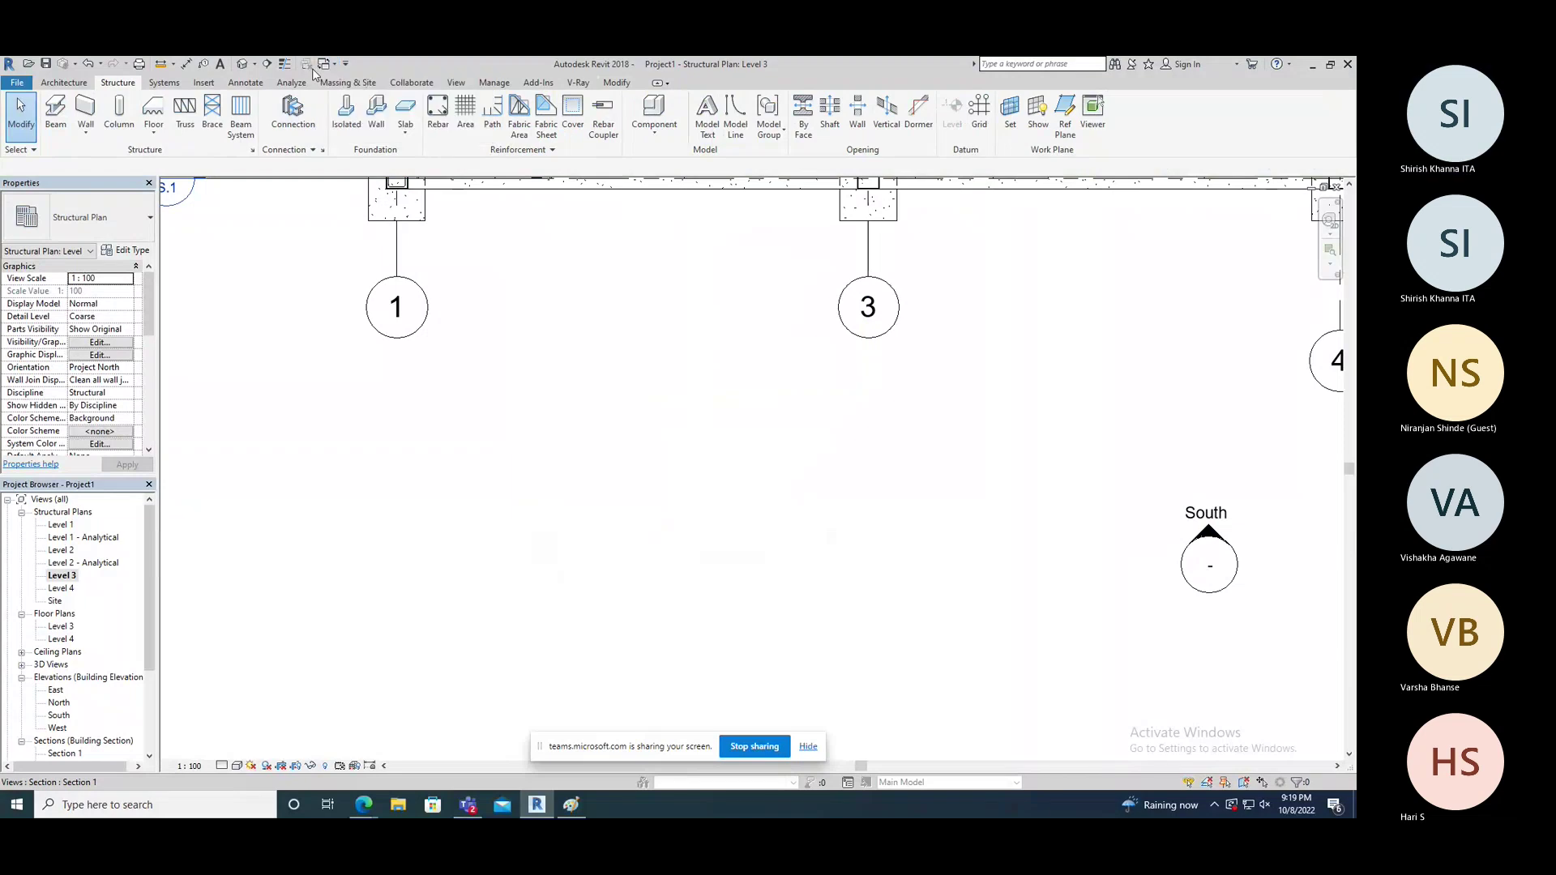
{"action": "left_click", "coordinate": [325, 64]}
{"action": "left_click", "coordinate": [372, 104]}
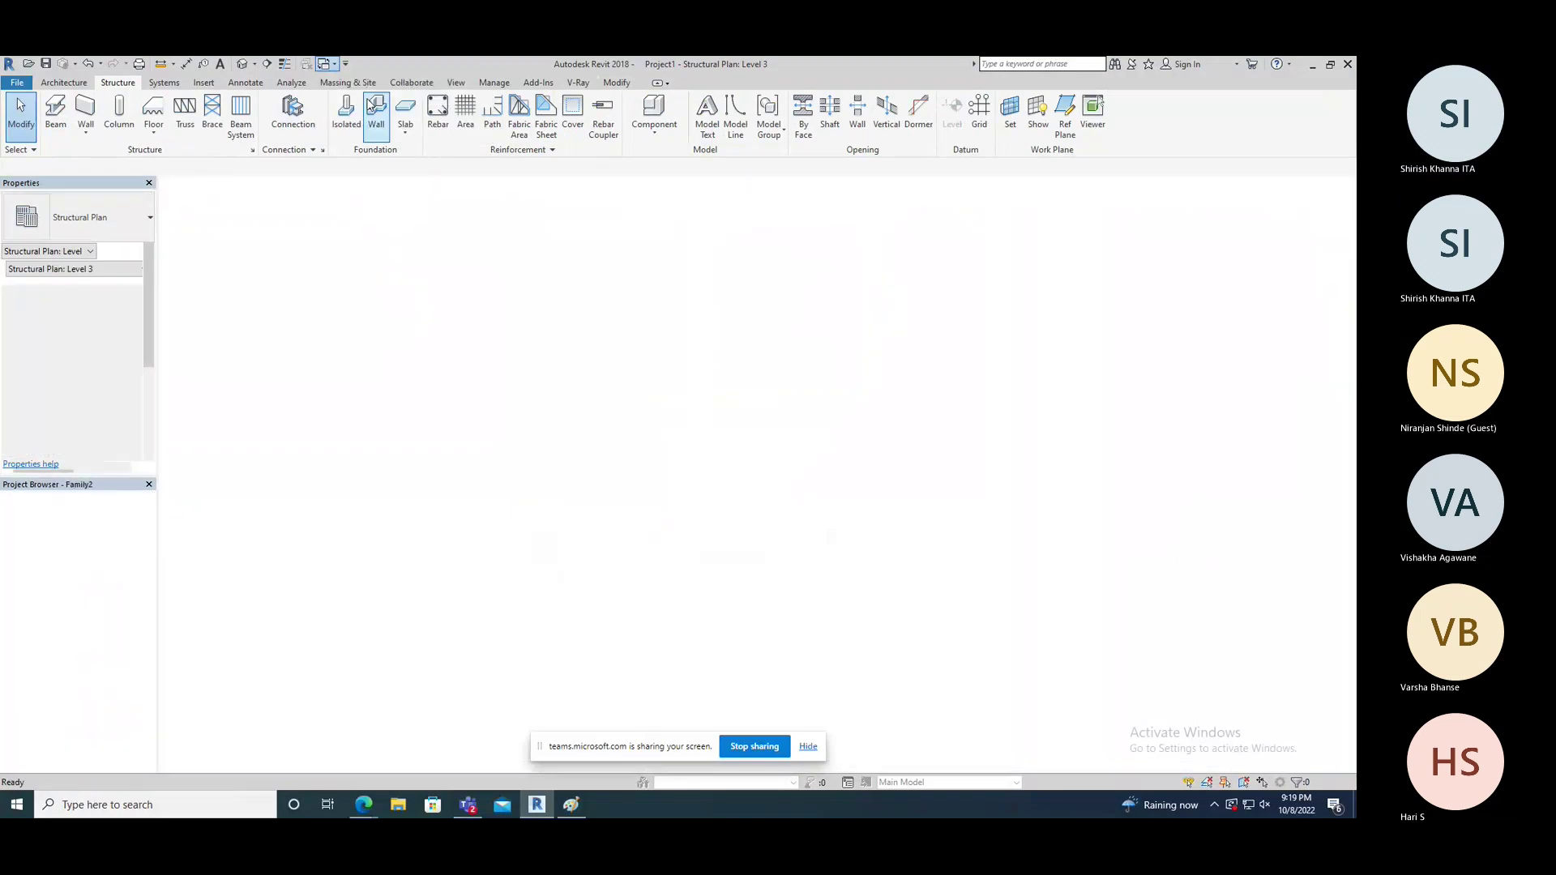
{"action": "middle_click_drag", "start_coordinate": [556, 435], "coordinate": [588, 460]}
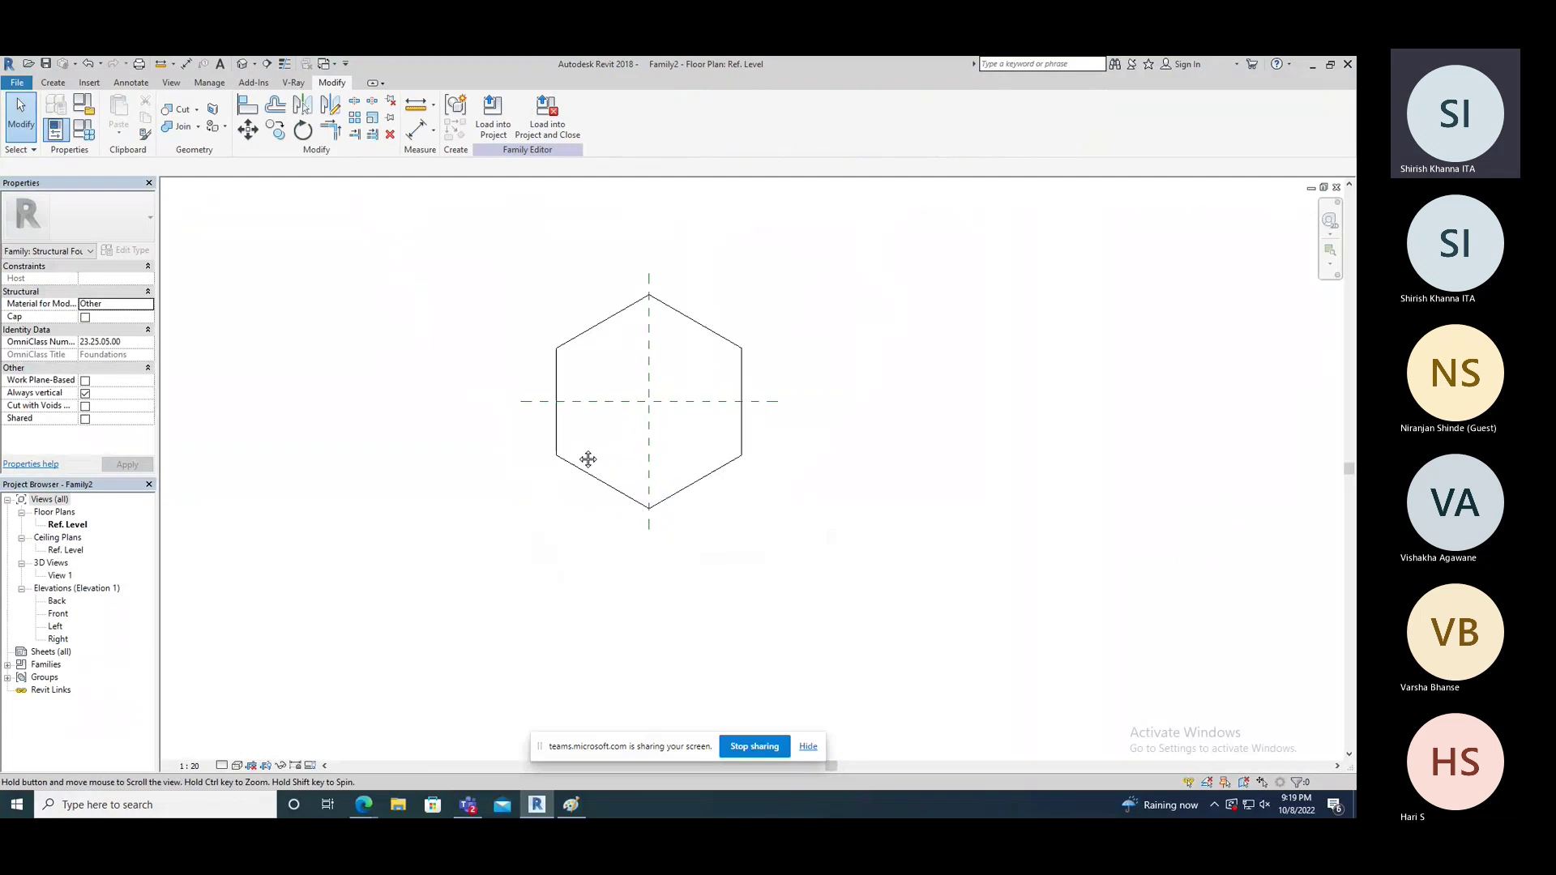
{"action": "left_click", "coordinate": [242, 64]}
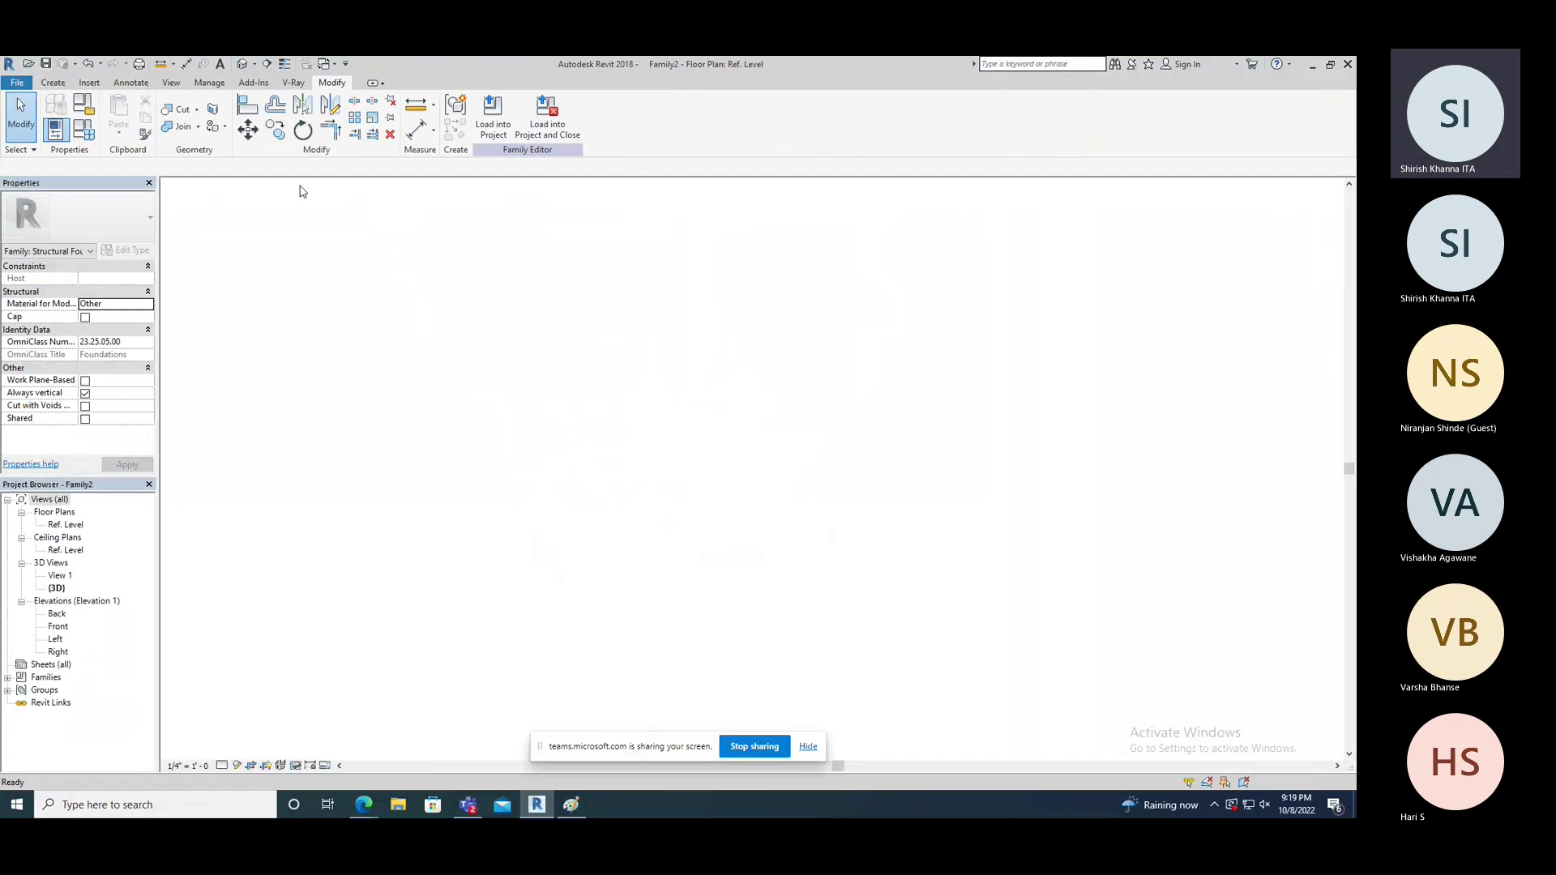
{"action": "middle_click_drag", "start_coordinate": [636, 476], "coordinate": [764, 406], "text": "shift"}
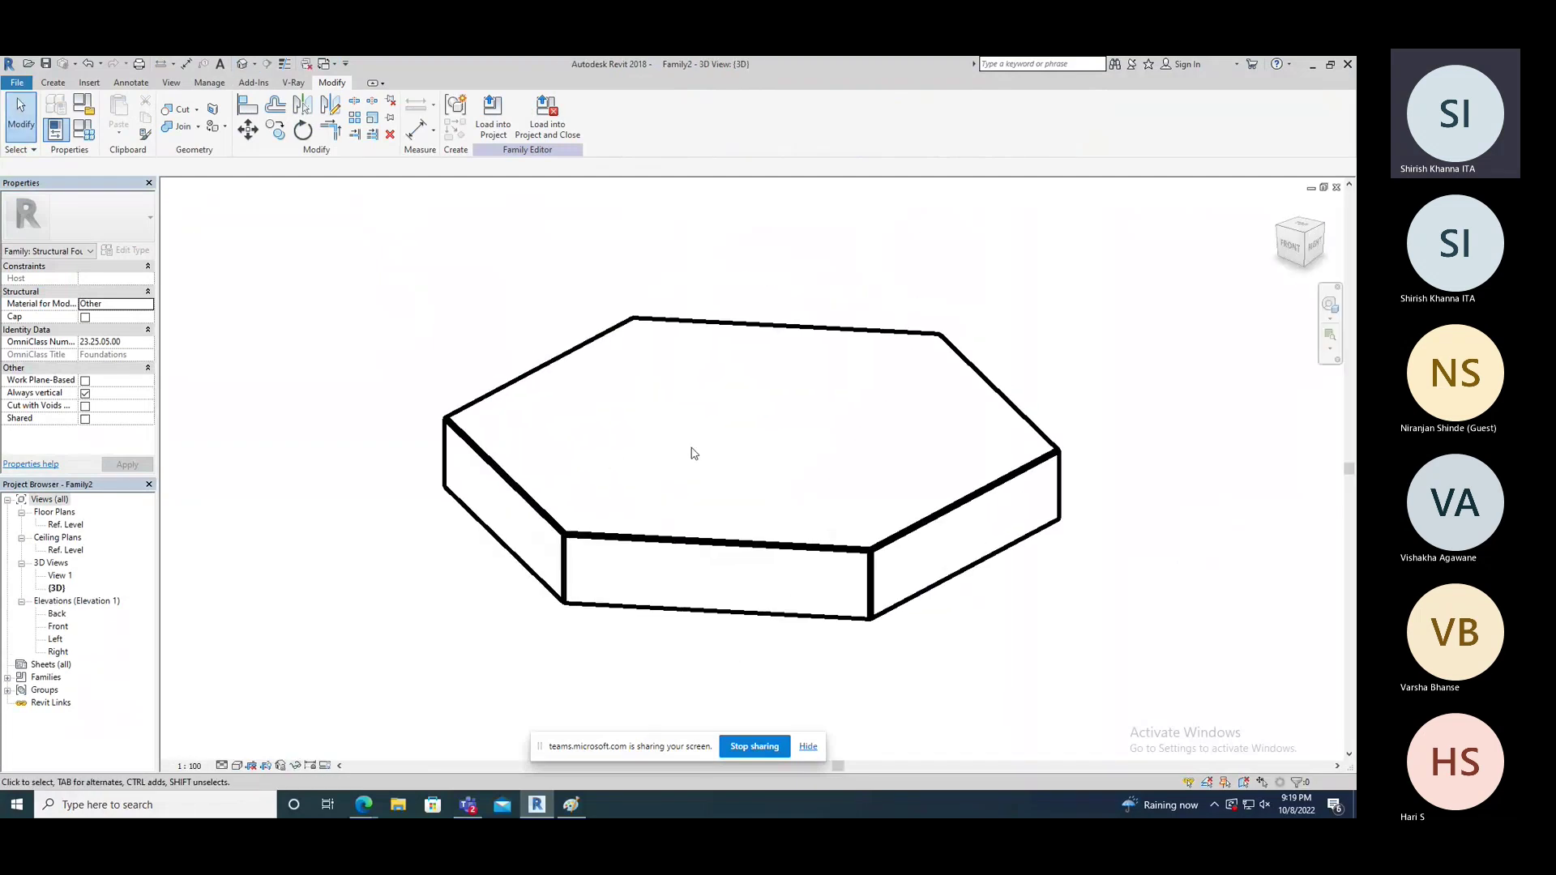
{"action": "middle_click_drag", "start_coordinate": [695, 449], "coordinate": [640, 462]}
{"action": "scroll", "coordinate": [580, 417], "scroll_direction": "down", "scroll_amount": 2}
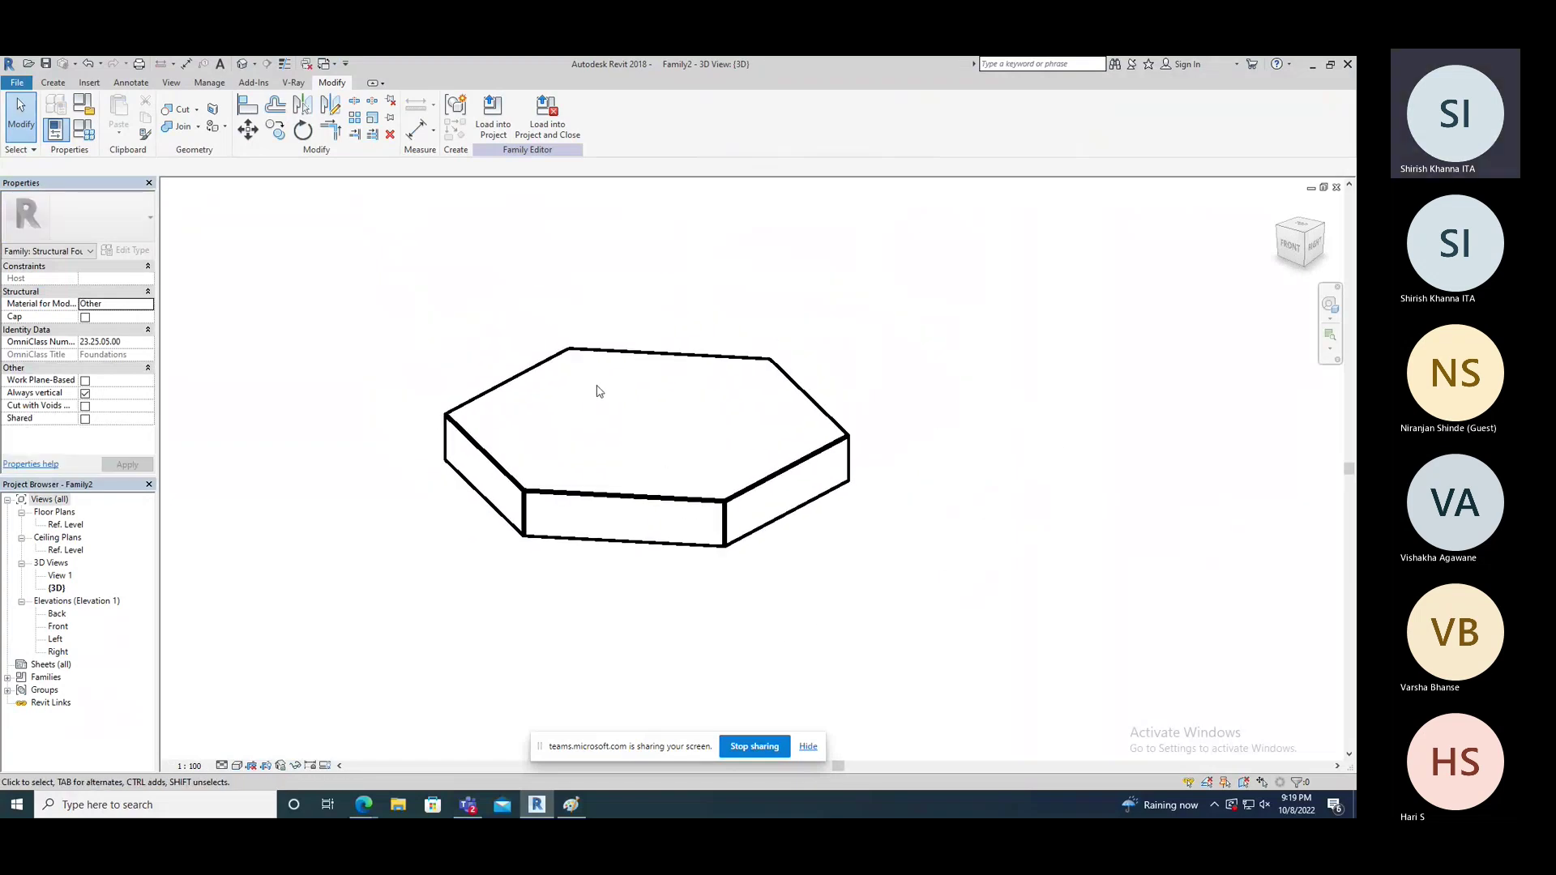
Step: Set the work plane to the hexagonal slab's top face using Pick a plane
{"action": "left_click", "coordinate": [53, 83]}
{"action": "left_click", "coordinate": [279, 132]}
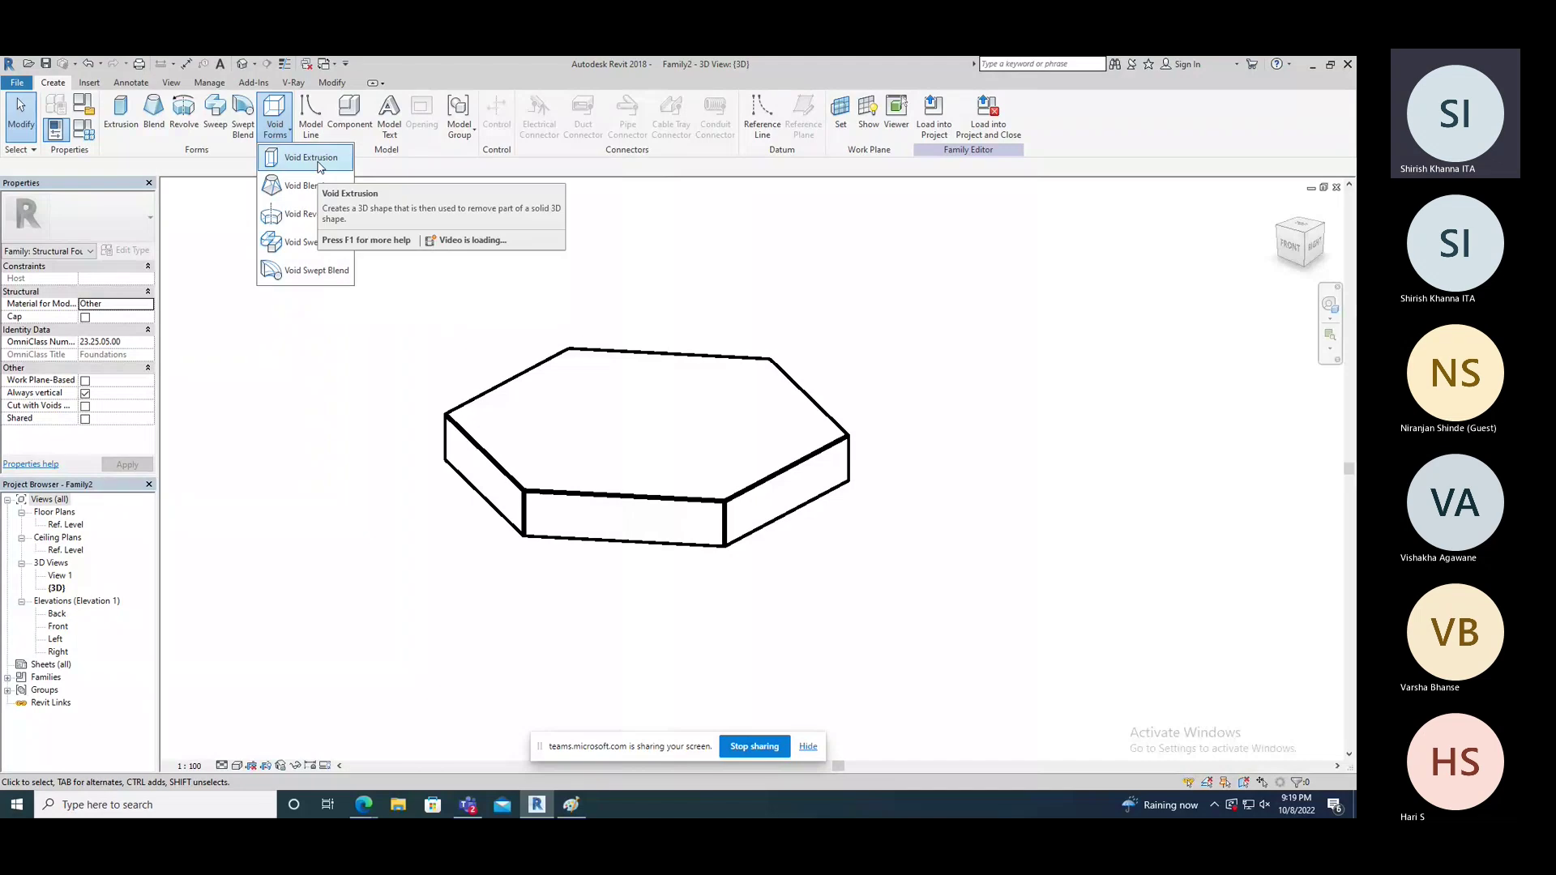
{"action": "left_click", "coordinate": [421, 298]}
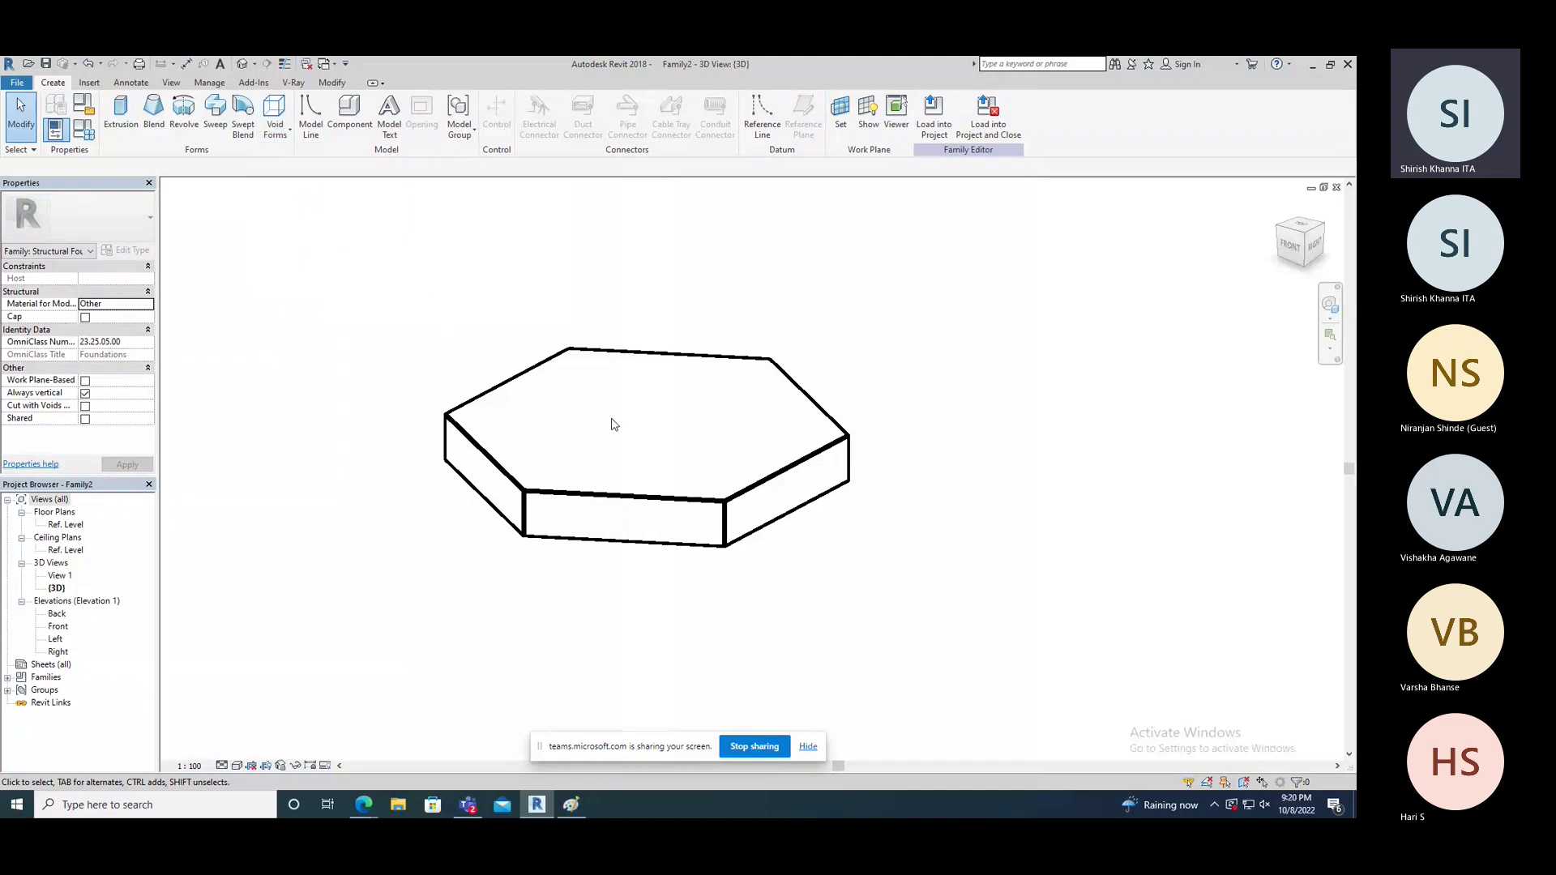
{"action": "left_click", "coordinate": [841, 114]}
{"action": "left_click", "coordinate": [438, 263]}
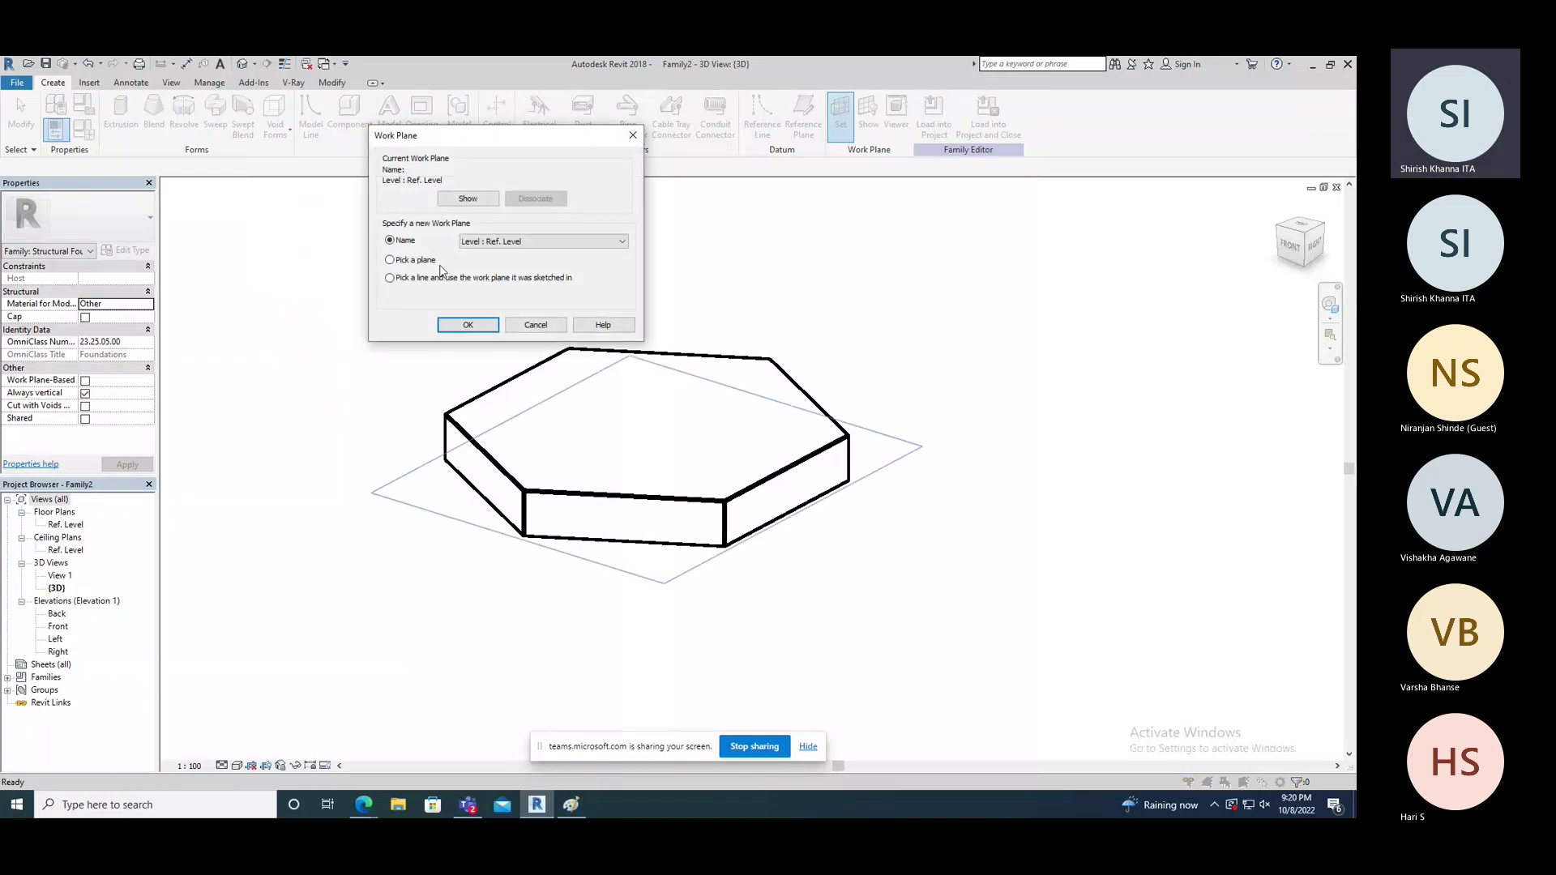
{"action": "left_click", "coordinate": [484, 326]}
{"action": "left_click", "coordinate": [595, 389]}
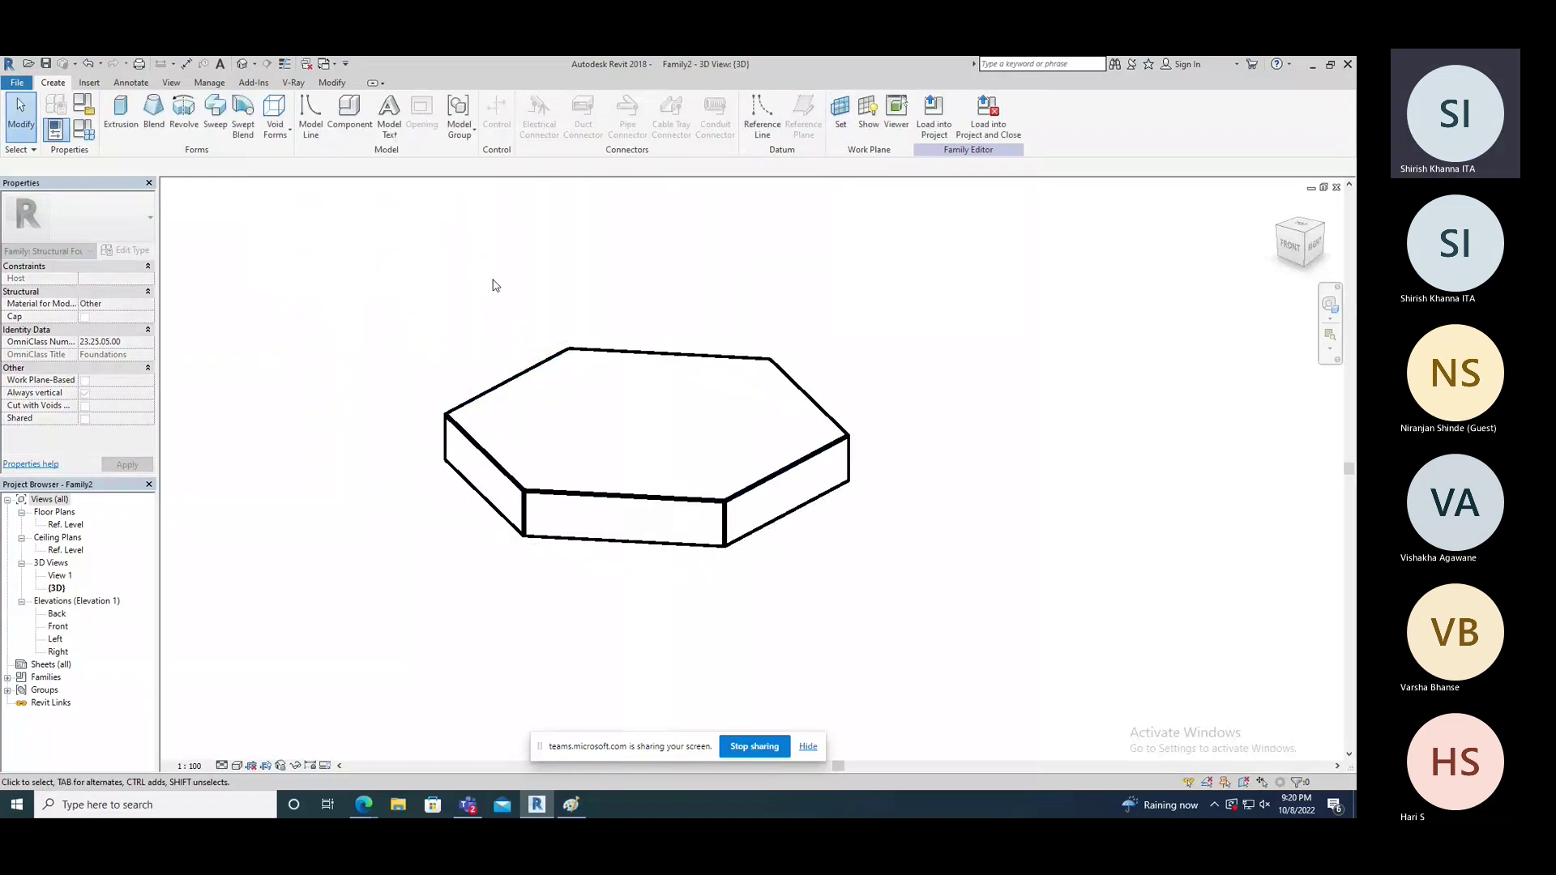
{"action": "left_click", "coordinate": [276, 117]}
Step: Sketch a circular void extrusion on the slab top near one corner
{"action": "left_click", "coordinate": [302, 154]}
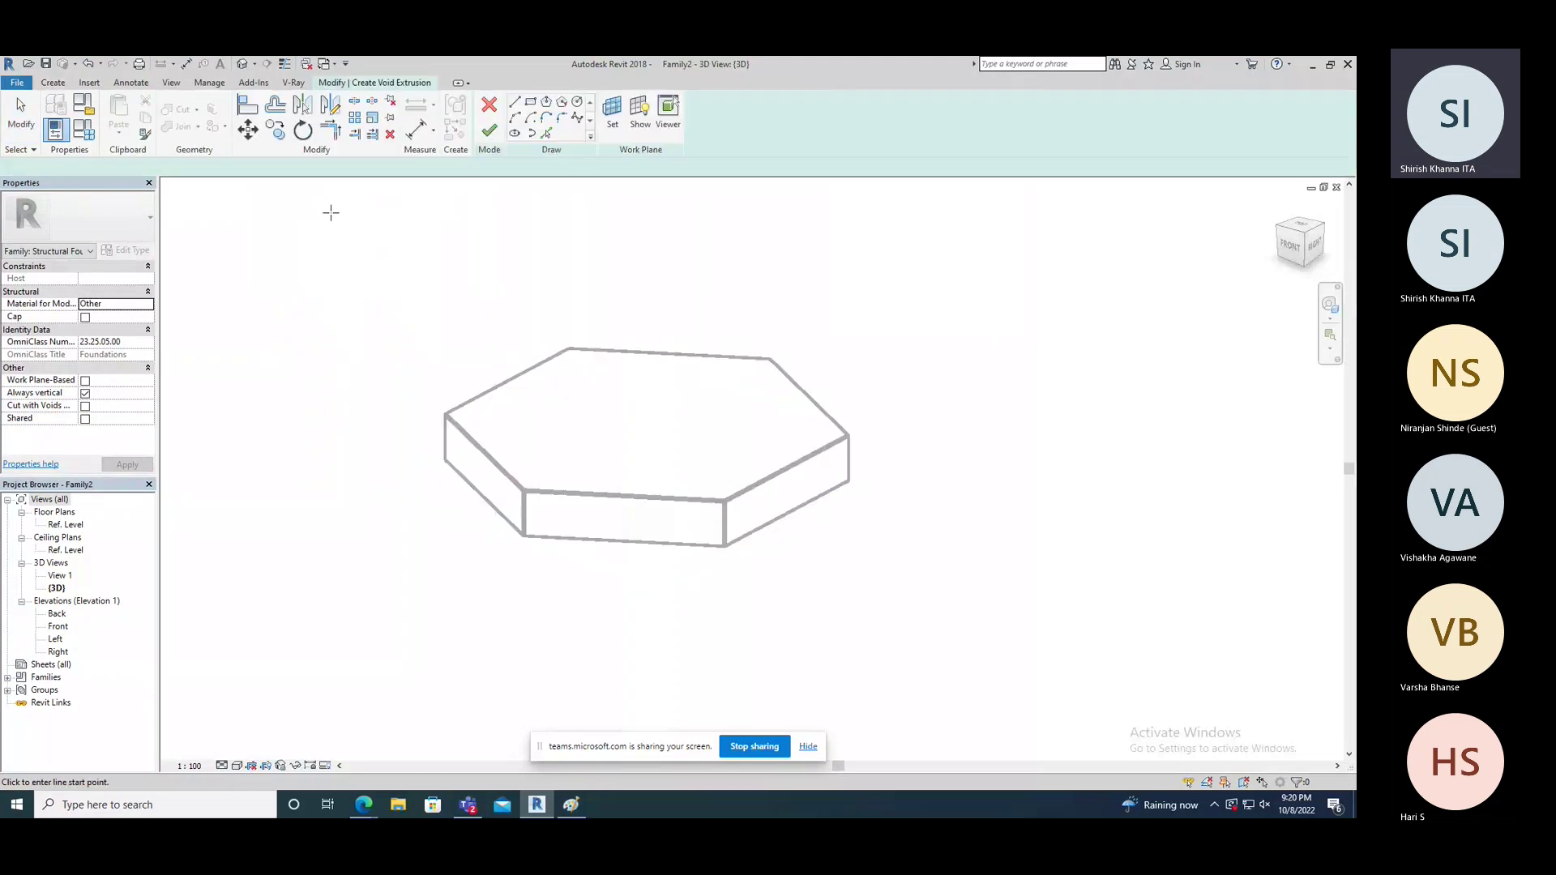
{"action": "left_click", "coordinate": [577, 102]}
{"action": "left_click", "coordinate": [568, 397]}
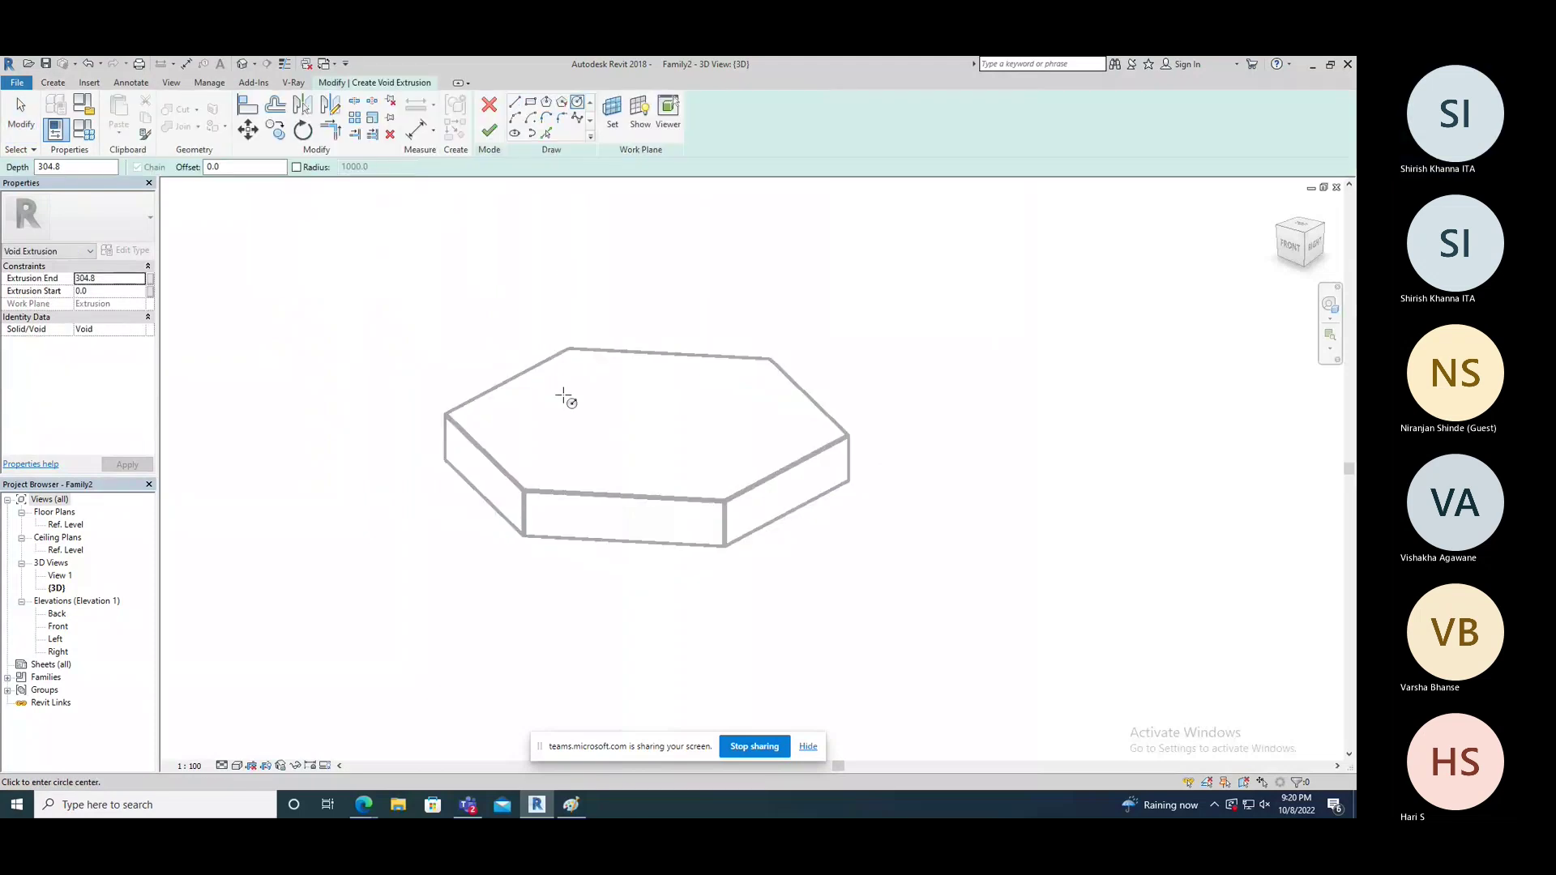
{"action": "left_click", "coordinate": [604, 395]}
{"action": "left_click", "coordinate": [489, 131]}
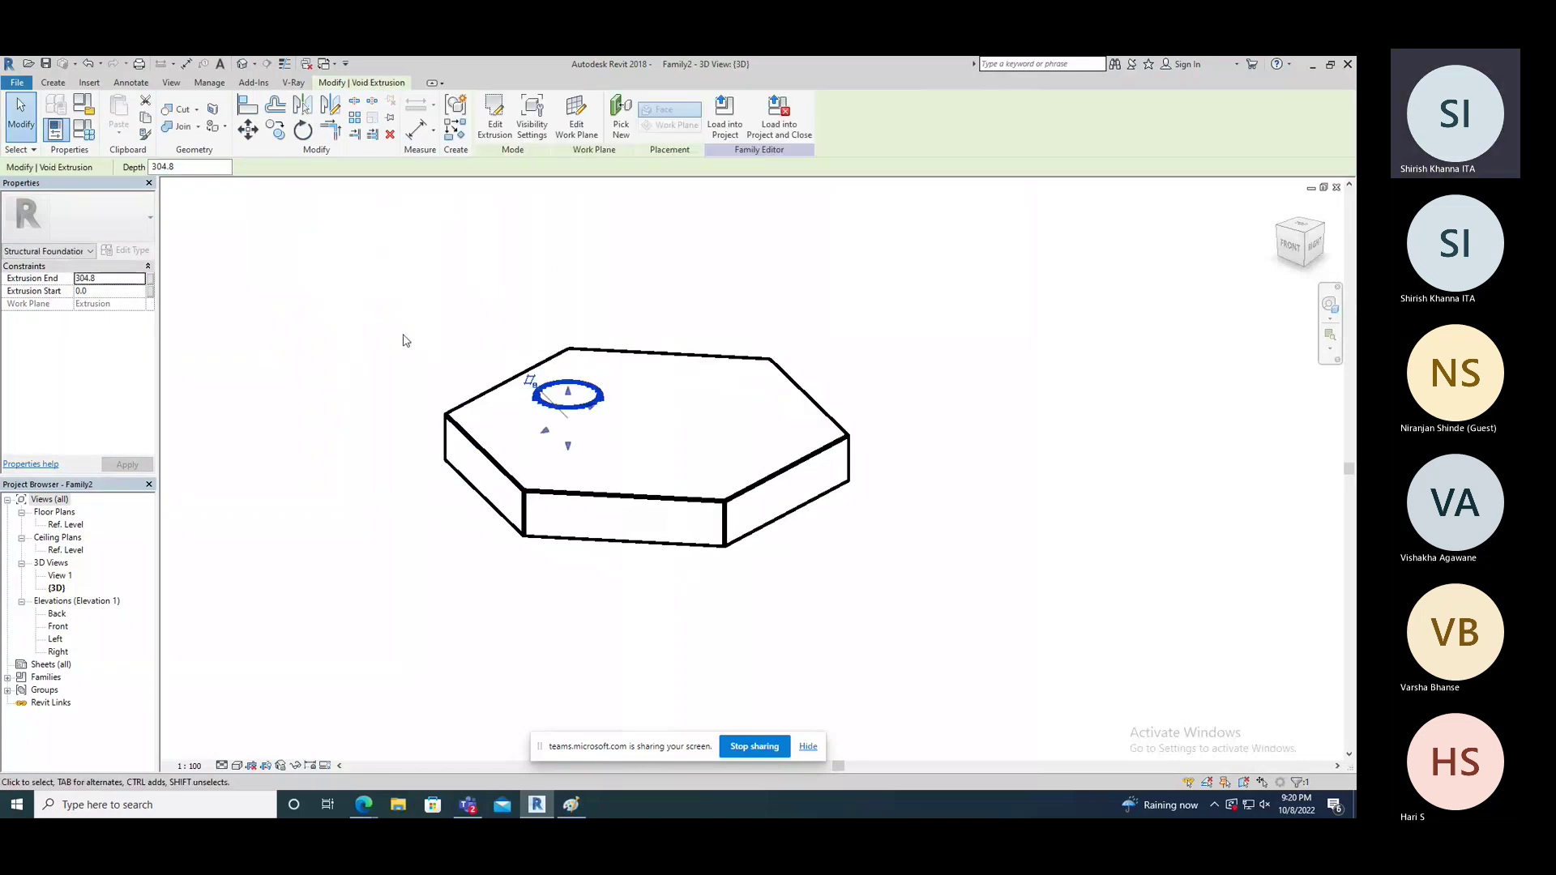
Step: Extend the void down to depth 853.5 so it cuts through the slab
{"action": "middle_click_drag", "start_coordinate": [483, 351], "coordinate": [532, 288], "text": "shift"}
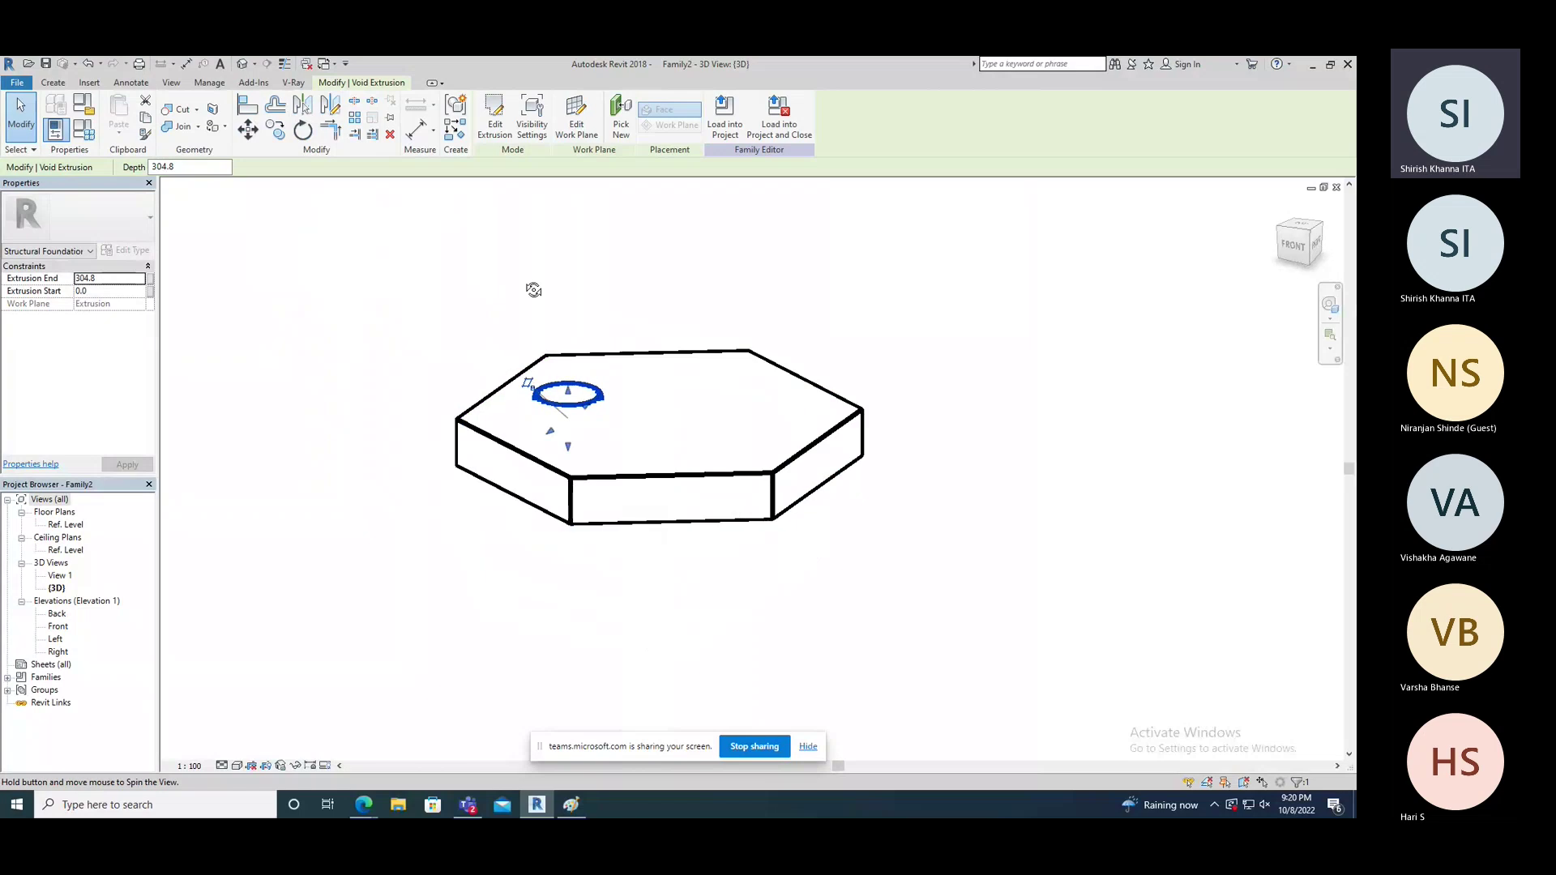
{"action": "left_click_drag", "start_coordinate": [569, 478], "coordinate": [521, 597]}
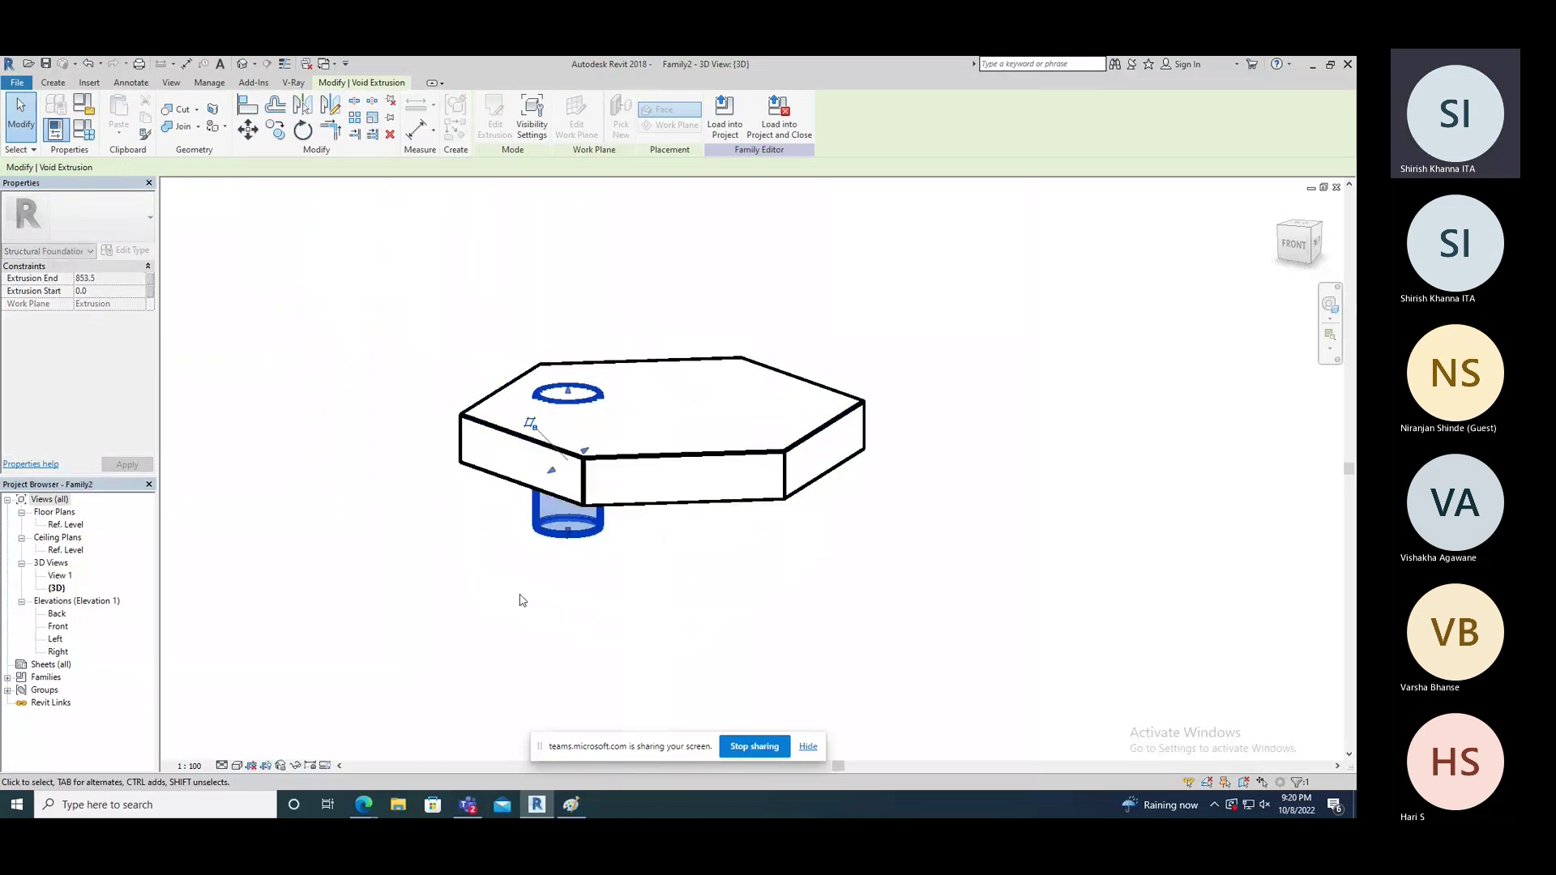
{"action": "left_click", "coordinate": [625, 258]}
{"action": "middle_click_drag", "start_coordinate": [411, 372], "coordinate": [267, 754], "text": "shift"}
{"action": "left_click", "coordinate": [237, 766]}
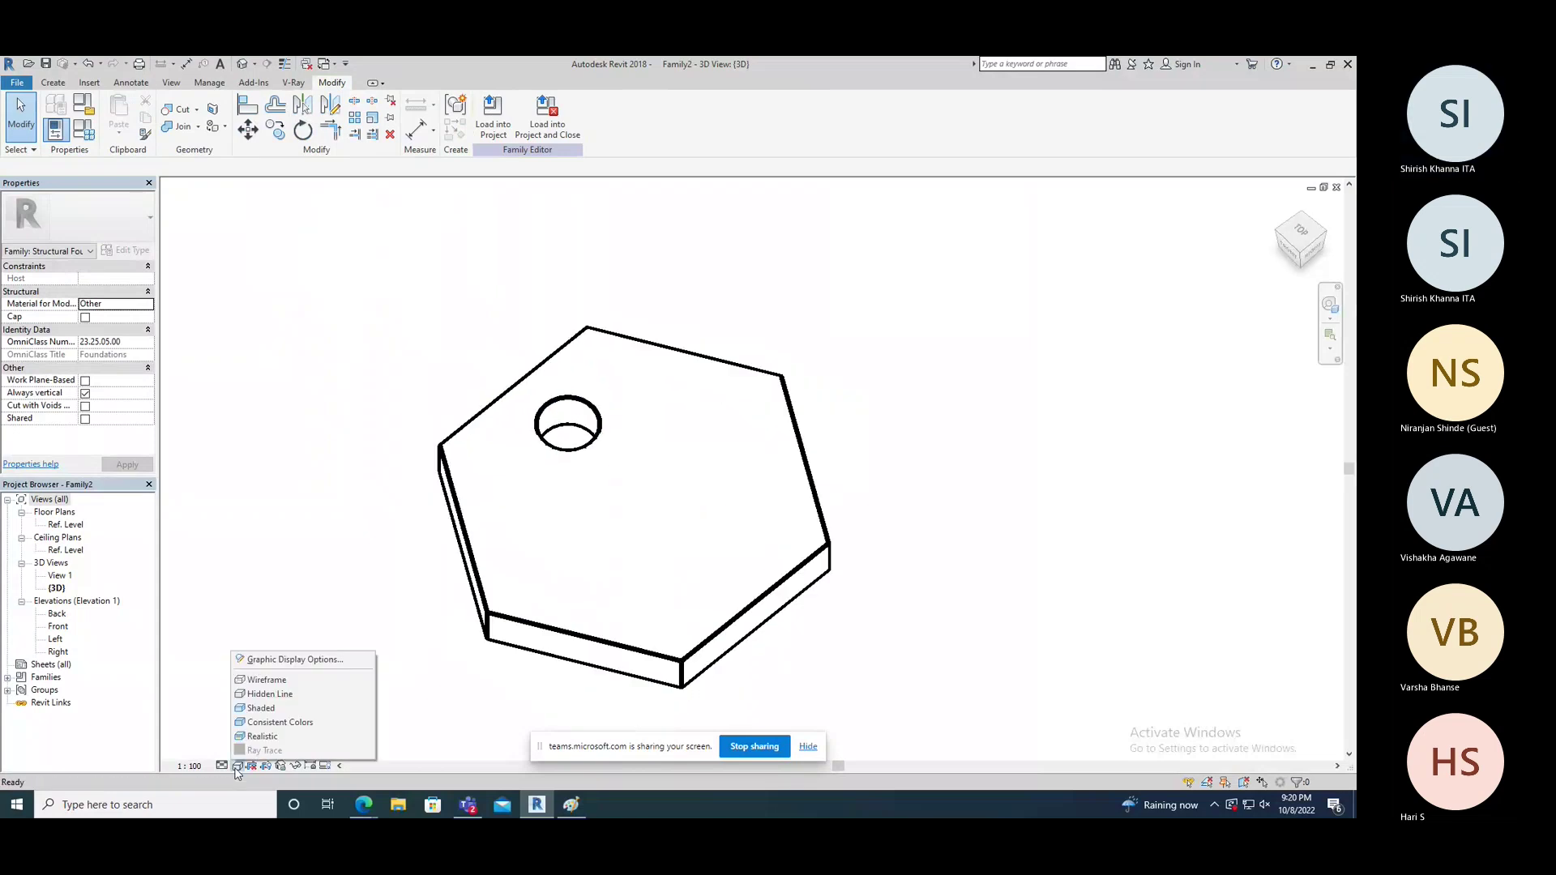
Step: Switch to the Realistic visual style and orbit around the holed slab
{"action": "left_click", "coordinate": [259, 736]}
{"action": "mouse_move", "coordinate": [260, 736]}
{"action": "middle_mouse_down", "text": "shift"}
{"action": "mouse_move", "coordinate": [403, 611]}
{"action": "mouse_move", "coordinate": [396, 678]}
{"action": "mouse_move", "coordinate": [670, 636]}
{"action": "mouse_move", "coordinate": [479, 540]}
{"action": "middle_mouse_up", "text": "shift"}
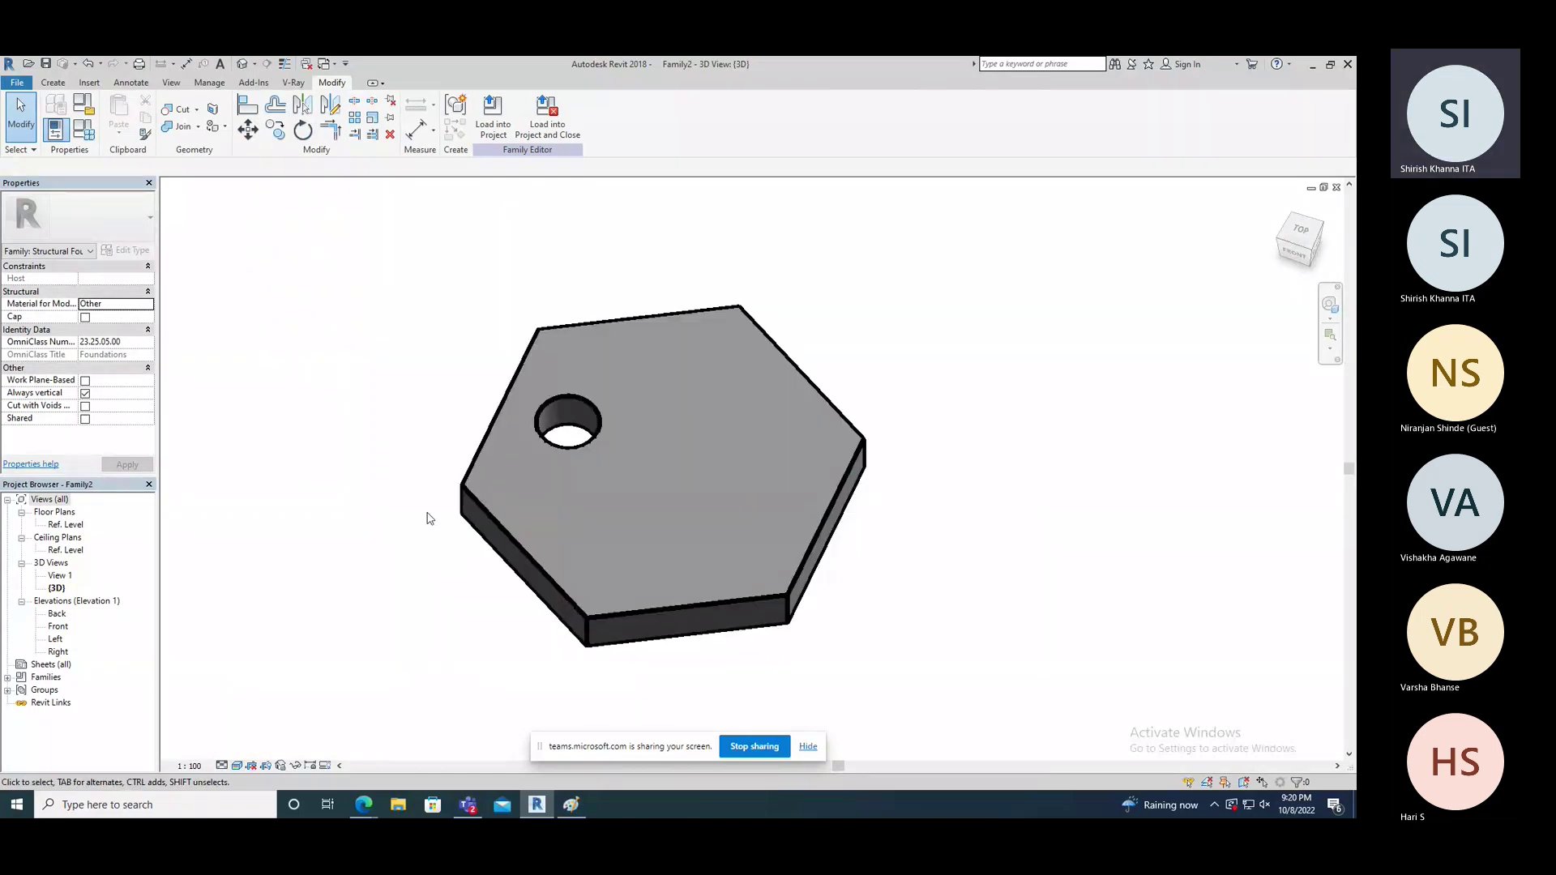
{"action": "middle_click_drag", "start_coordinate": [427, 556], "coordinate": [406, 460], "text": "shift"}
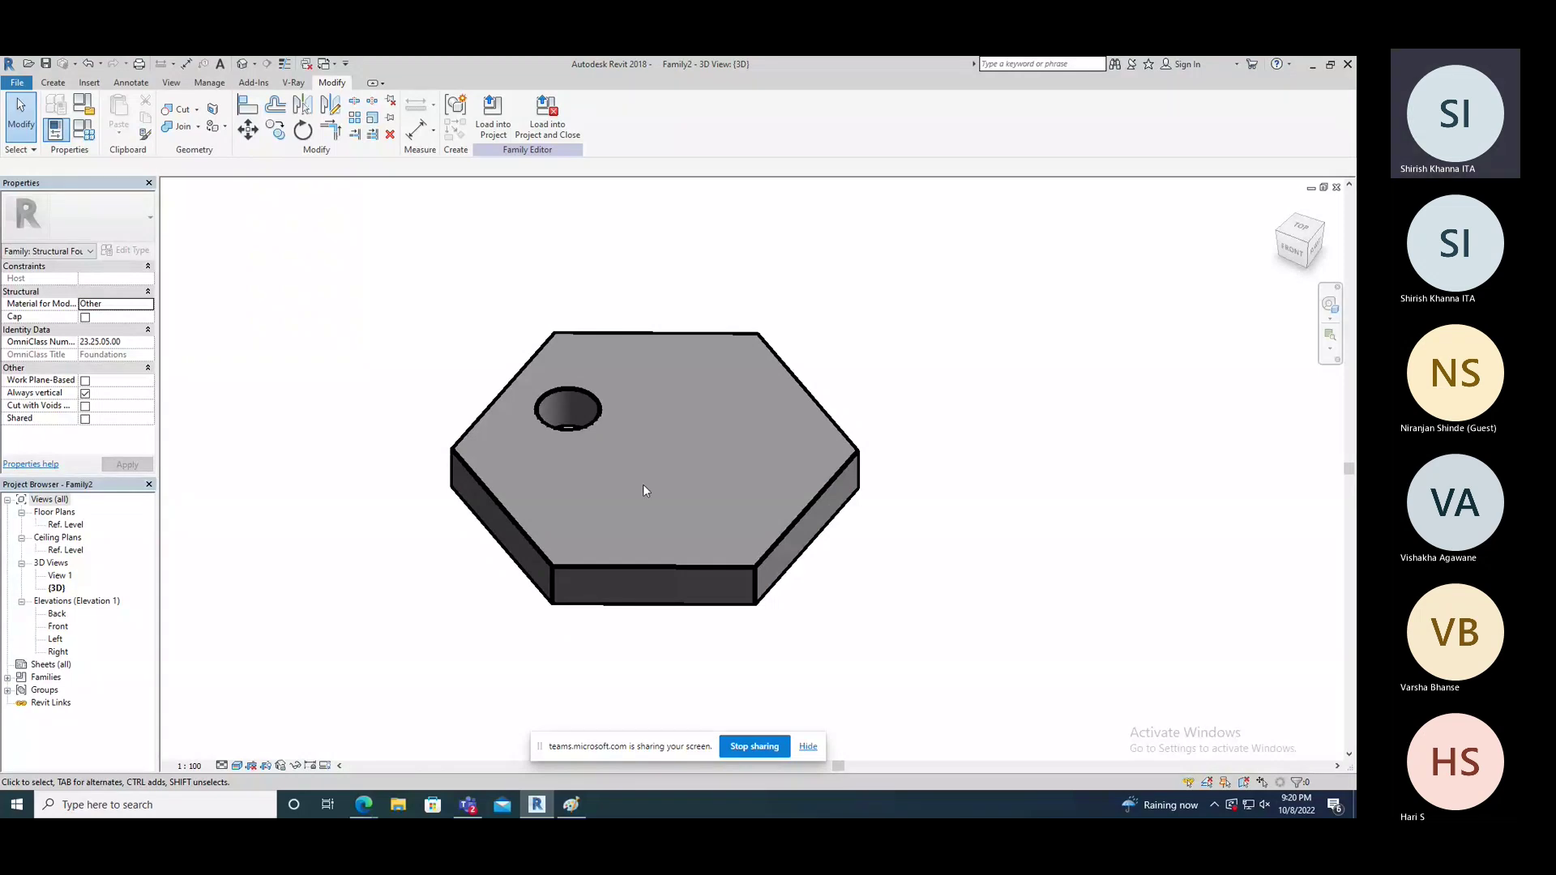
Step: Replace the void's circle with an inscribed 6-sided polygon just inside the slab edges
{"action": "left_click", "coordinate": [574, 425]}
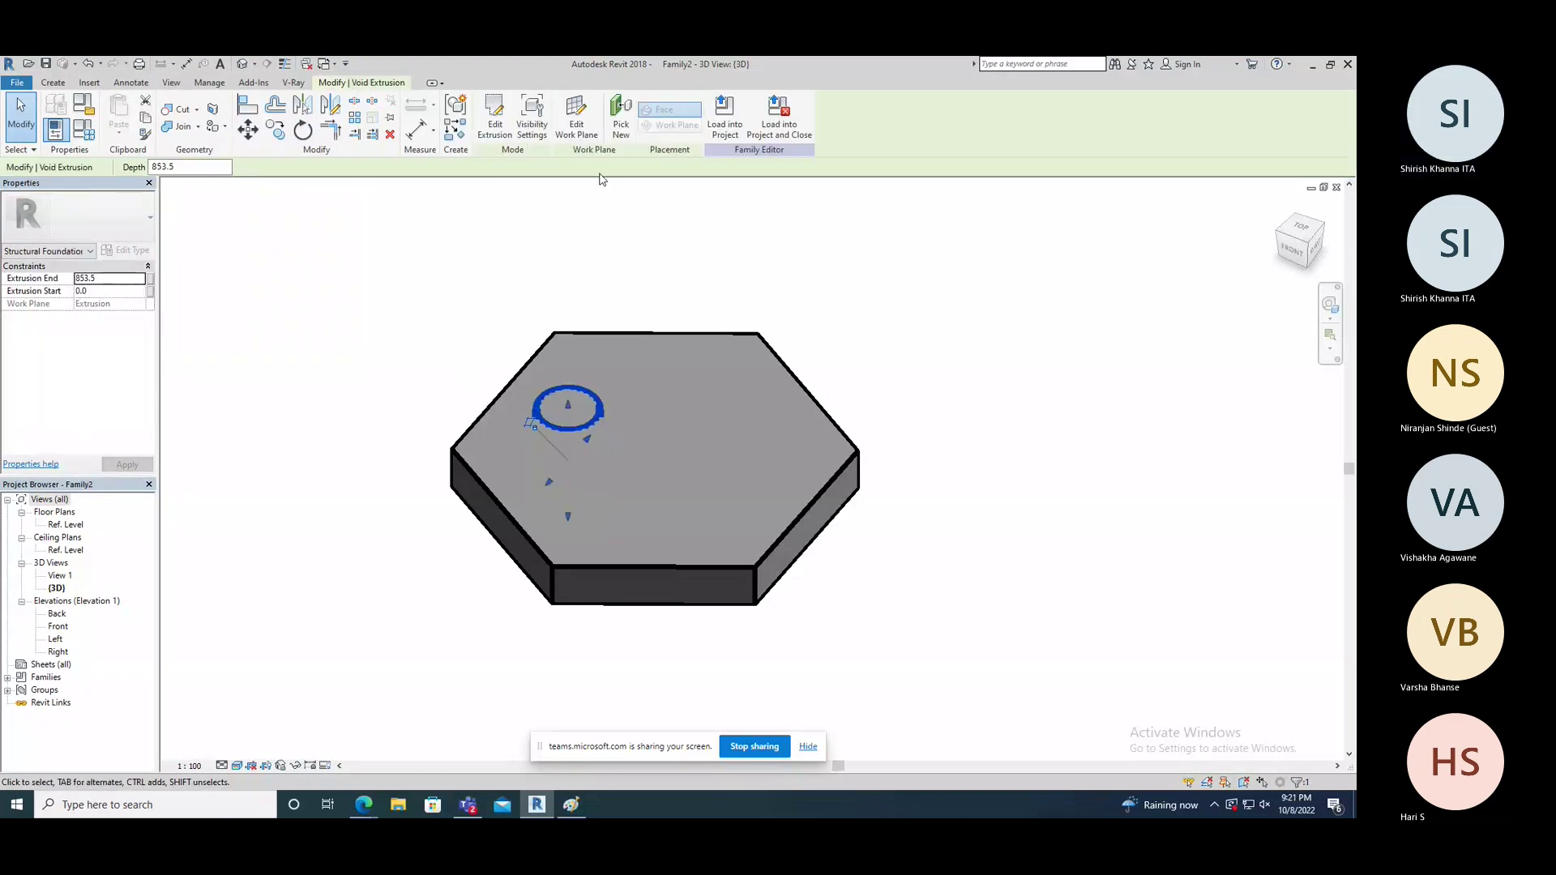
{"action": "left_click", "coordinate": [495, 116]}
{"action": "left_click", "coordinate": [1303, 229]}
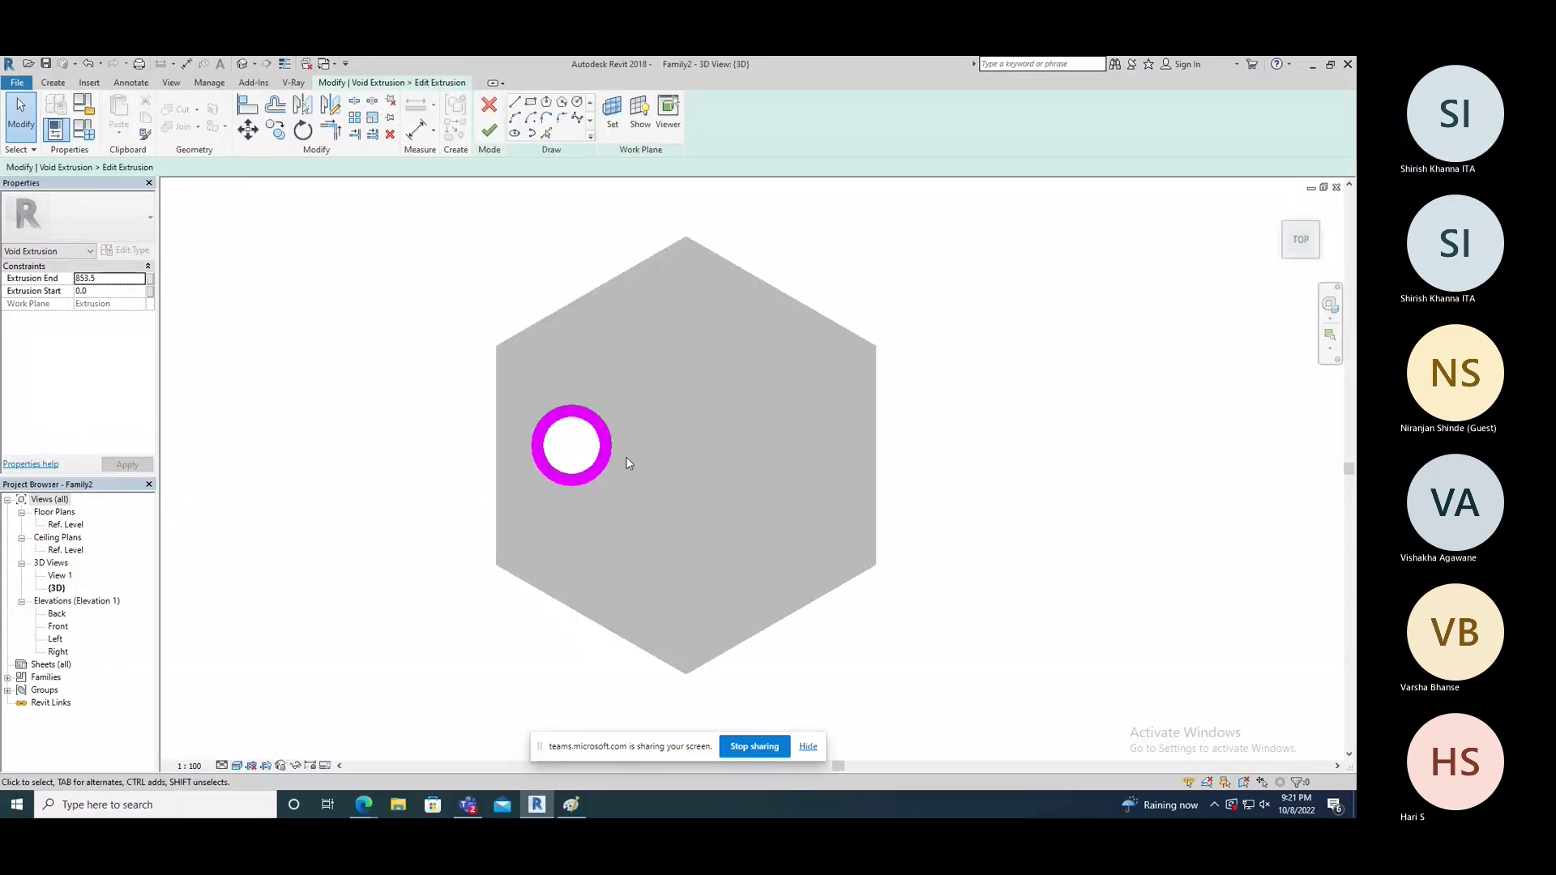
{"action": "left_click", "coordinate": [623, 436]}
{"action": "key", "text": "Escape"}
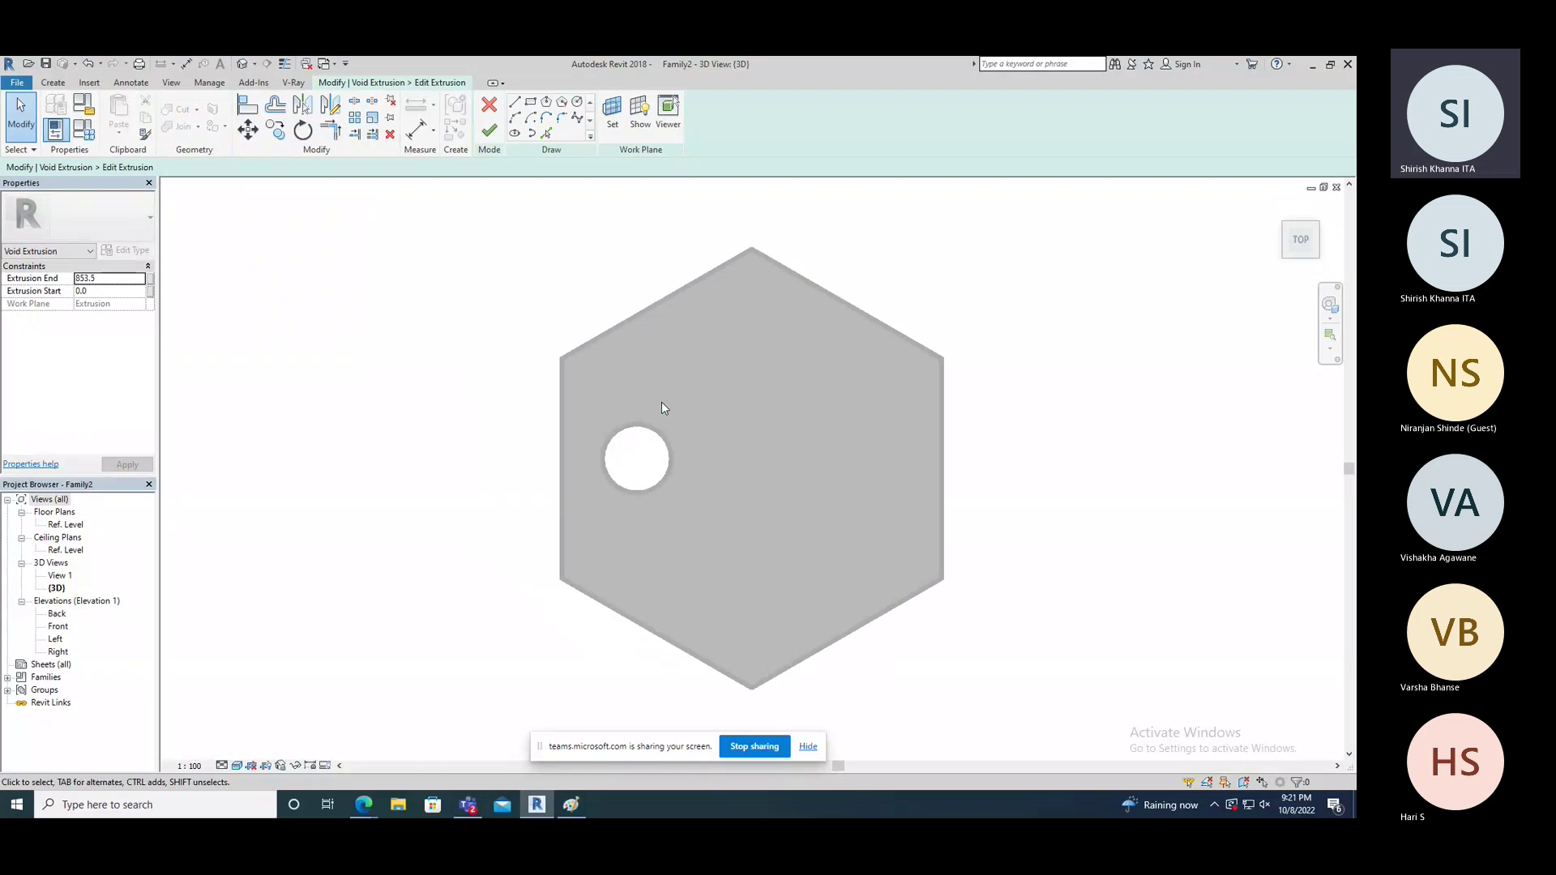
{"action": "left_click", "coordinate": [547, 102]}
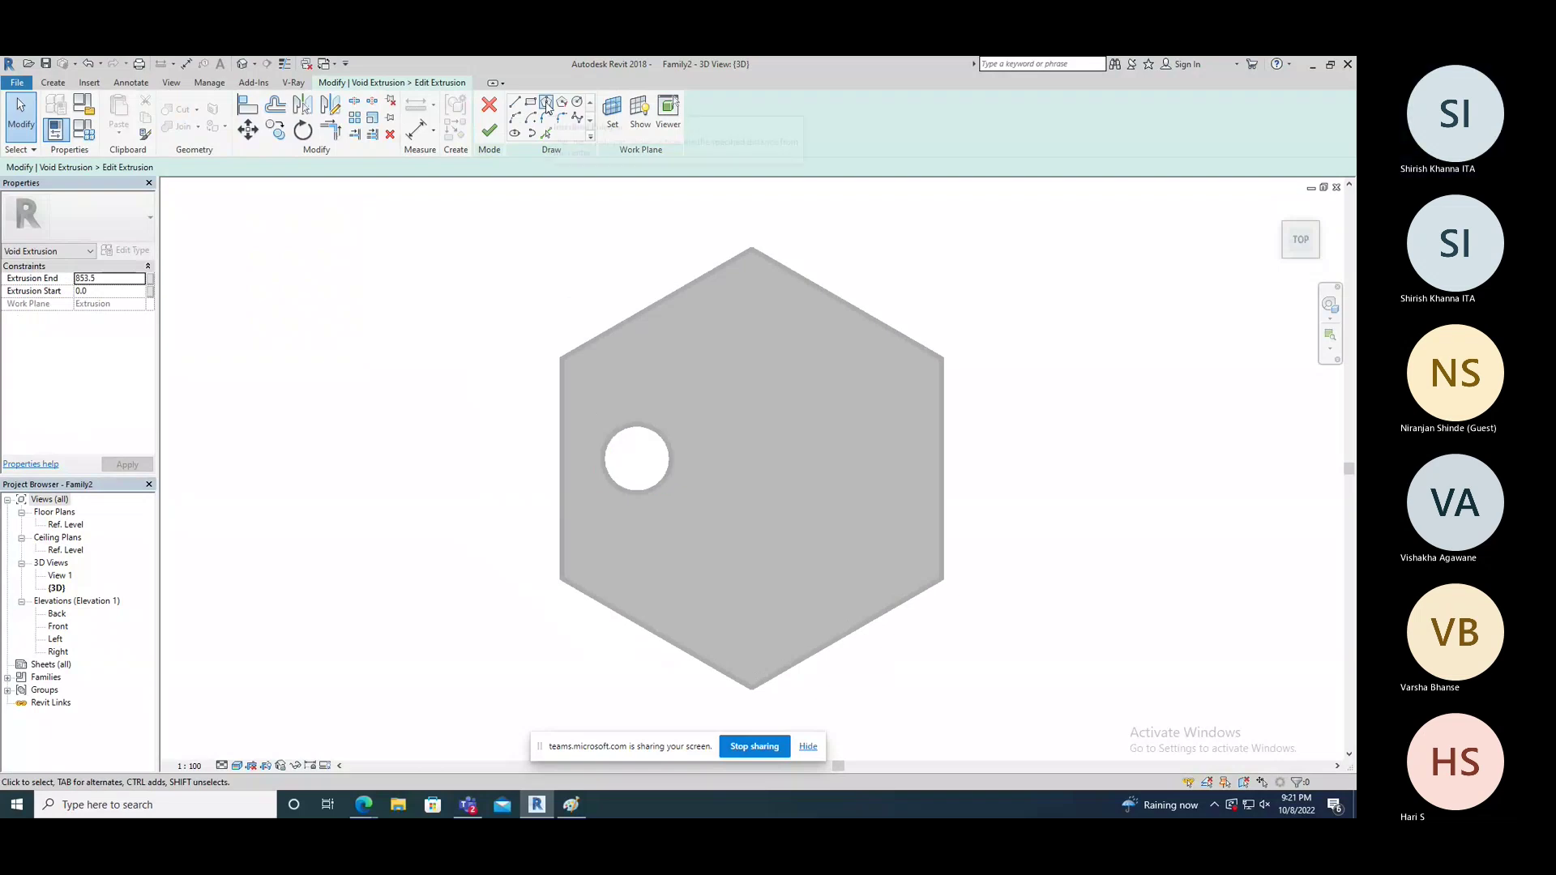
{"action": "left_click", "coordinate": [754, 475]}
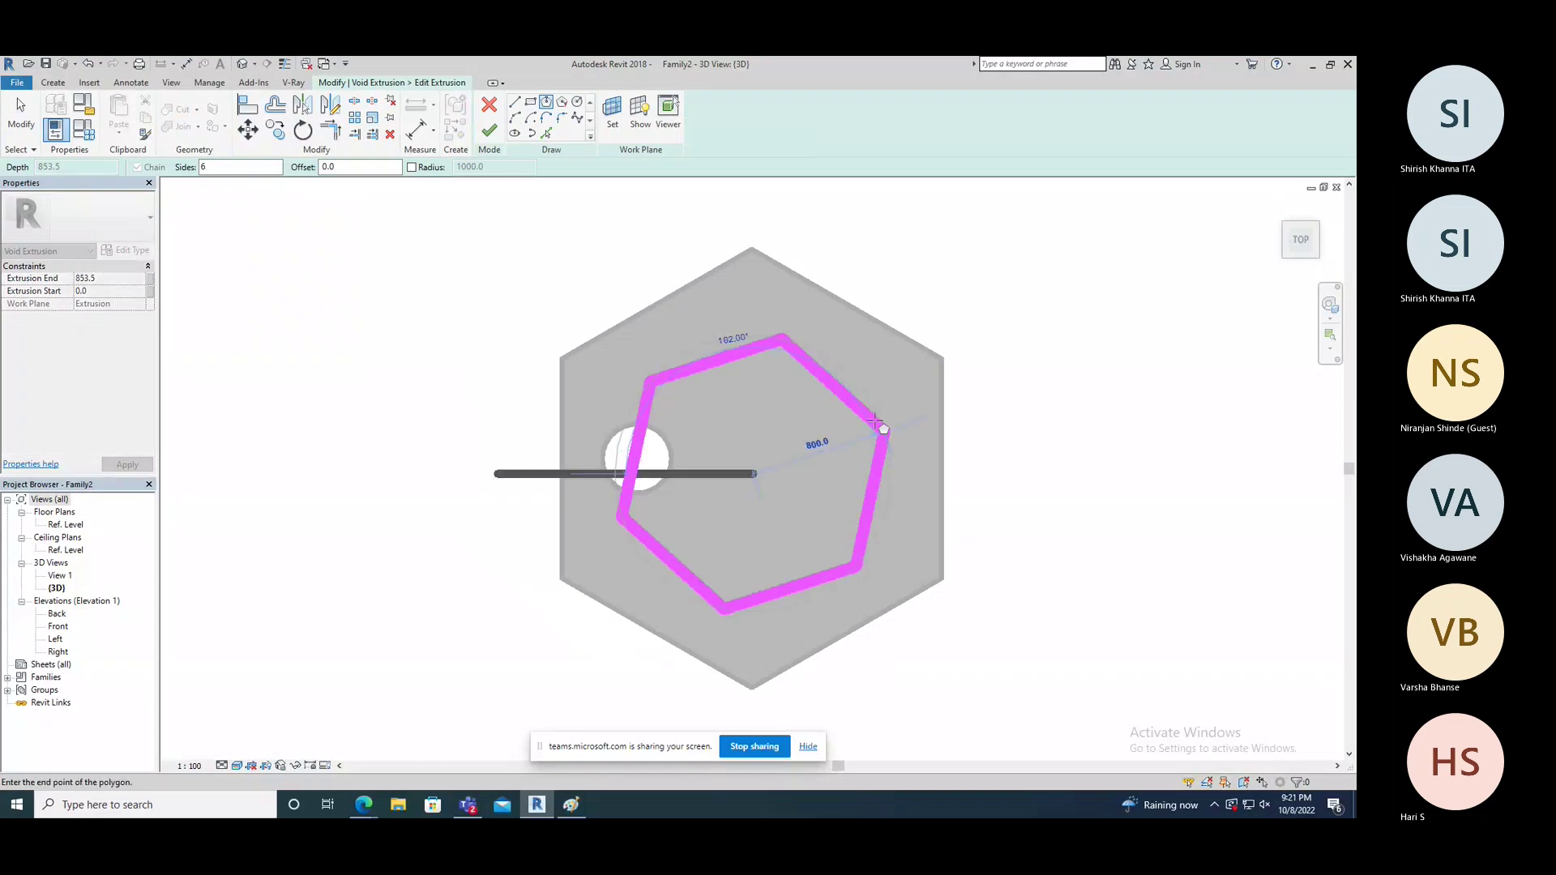
{"action": "left_click", "coordinate": [754, 289]}
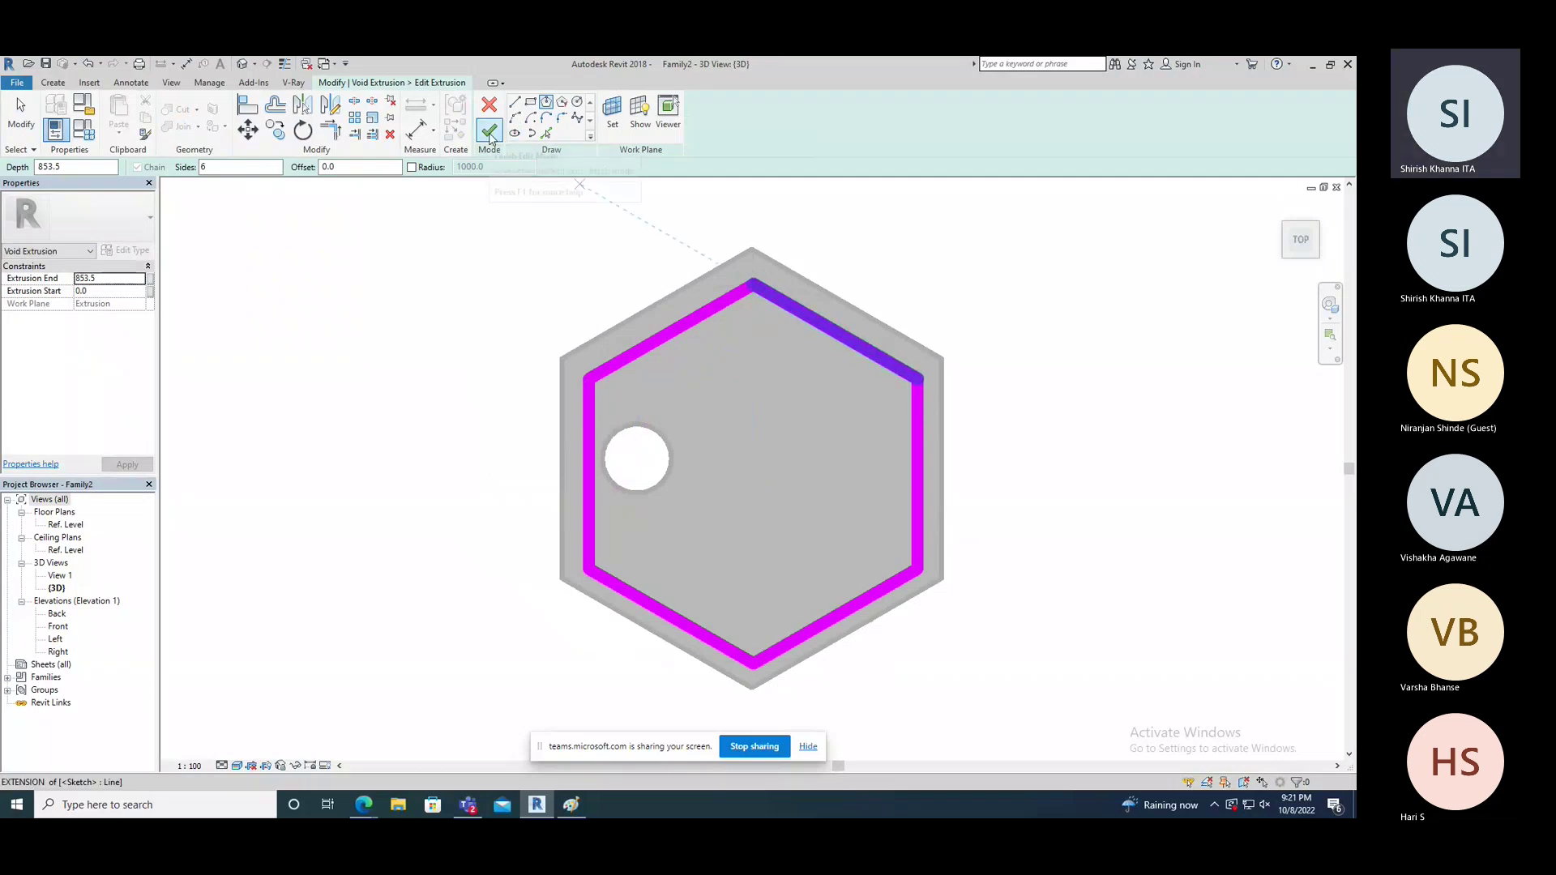
Step: Adjust the void depth, finish the edit, and view the hexagonal recess tilted
{"action": "left_click", "coordinate": [77, 166]}
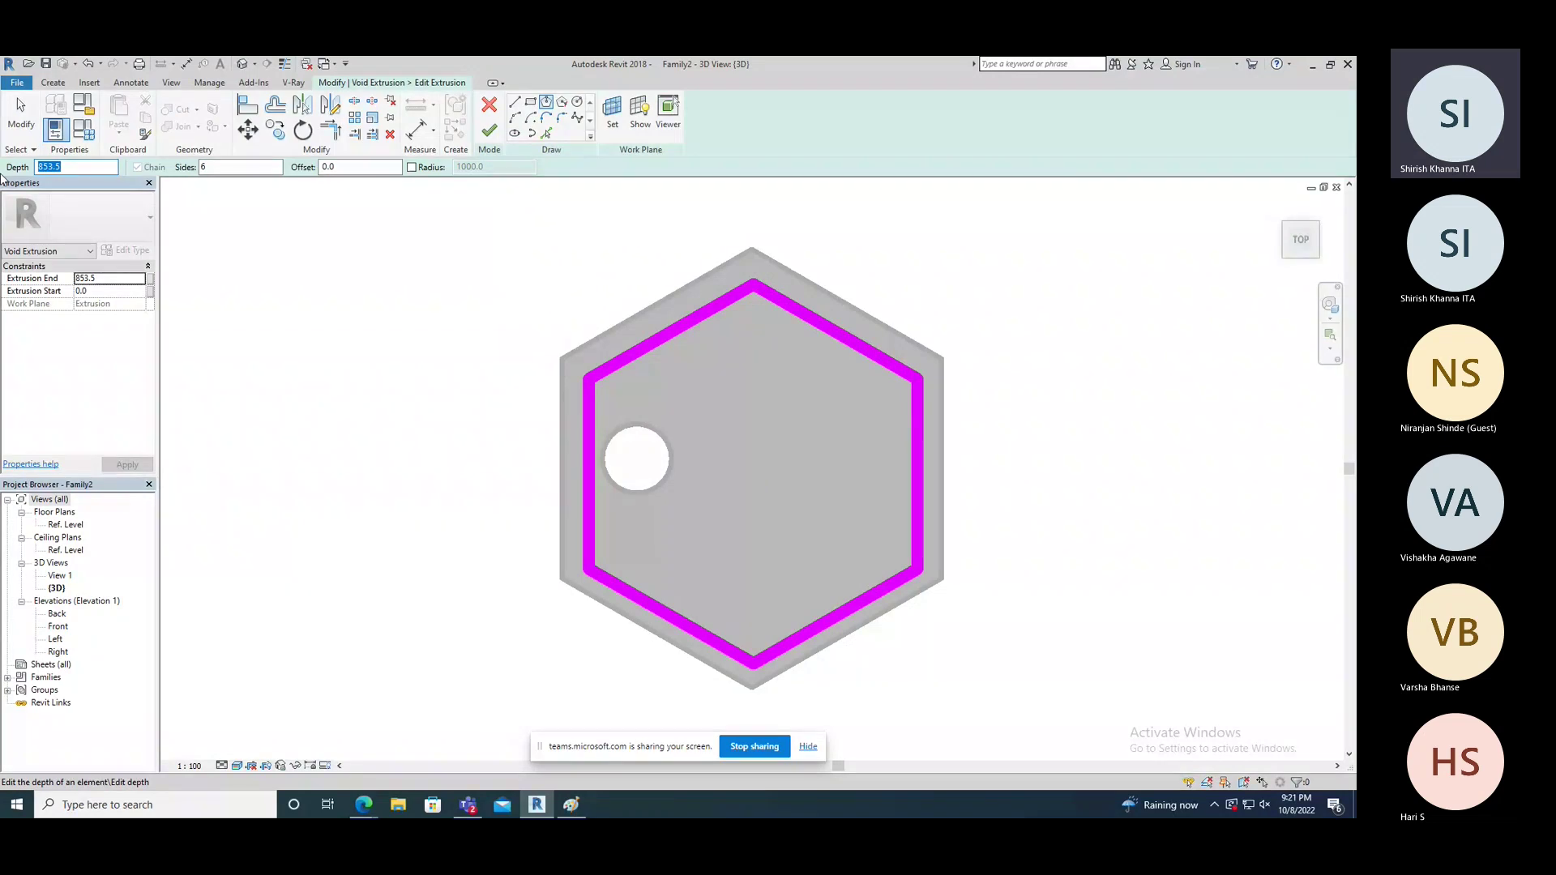
{"action": "left_click", "coordinate": [489, 130]}
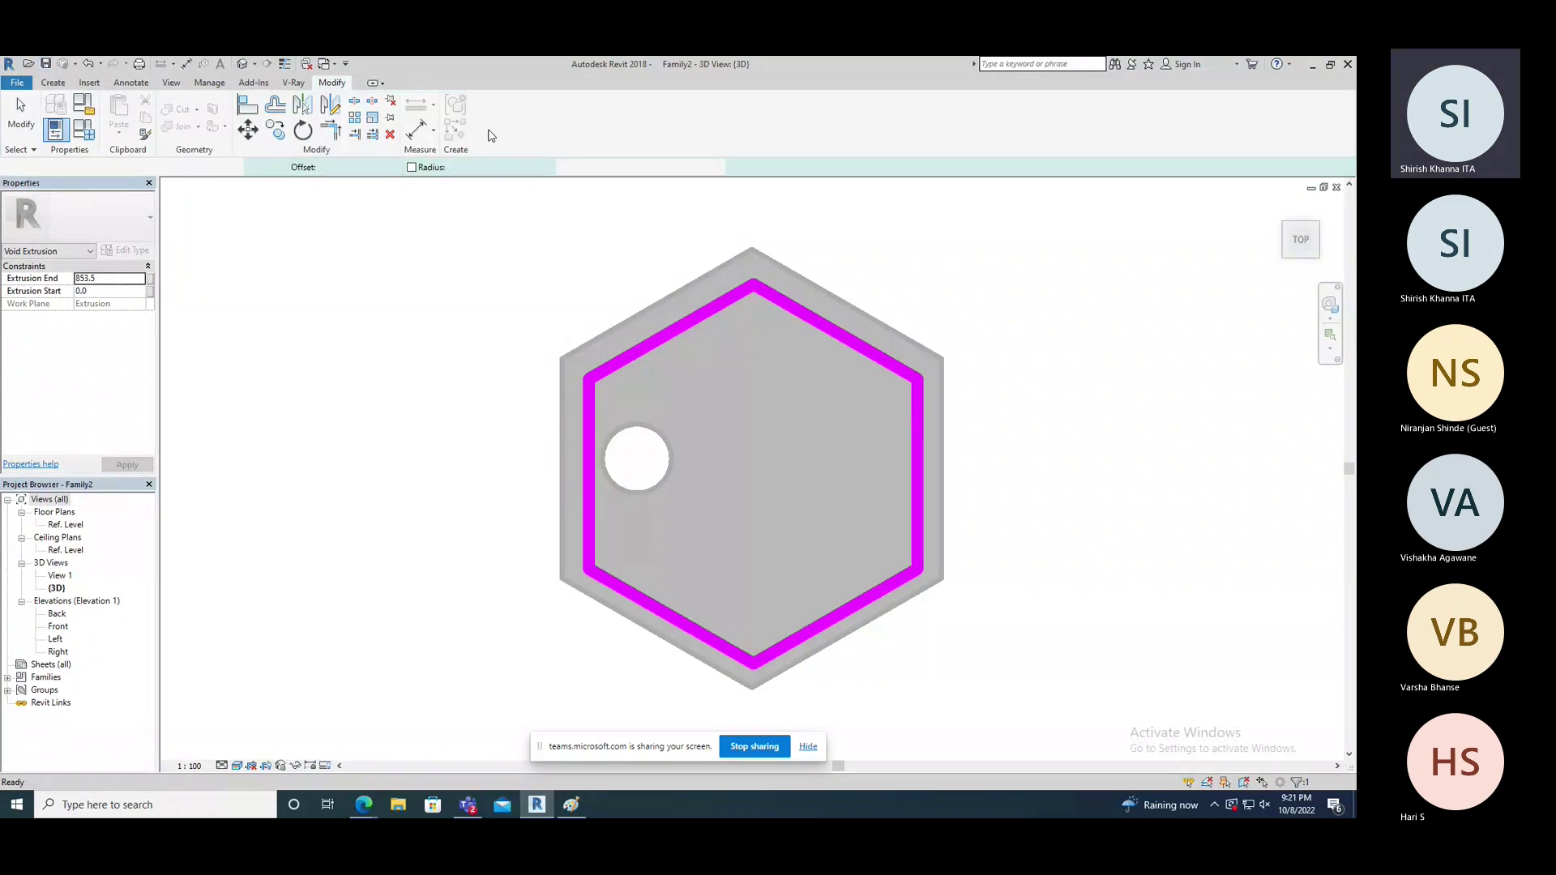
{"action": "left_click", "coordinate": [467, 565]}
{"action": "middle_click_drag", "start_coordinate": [467, 565], "coordinate": [466, 483], "text": "shift"}
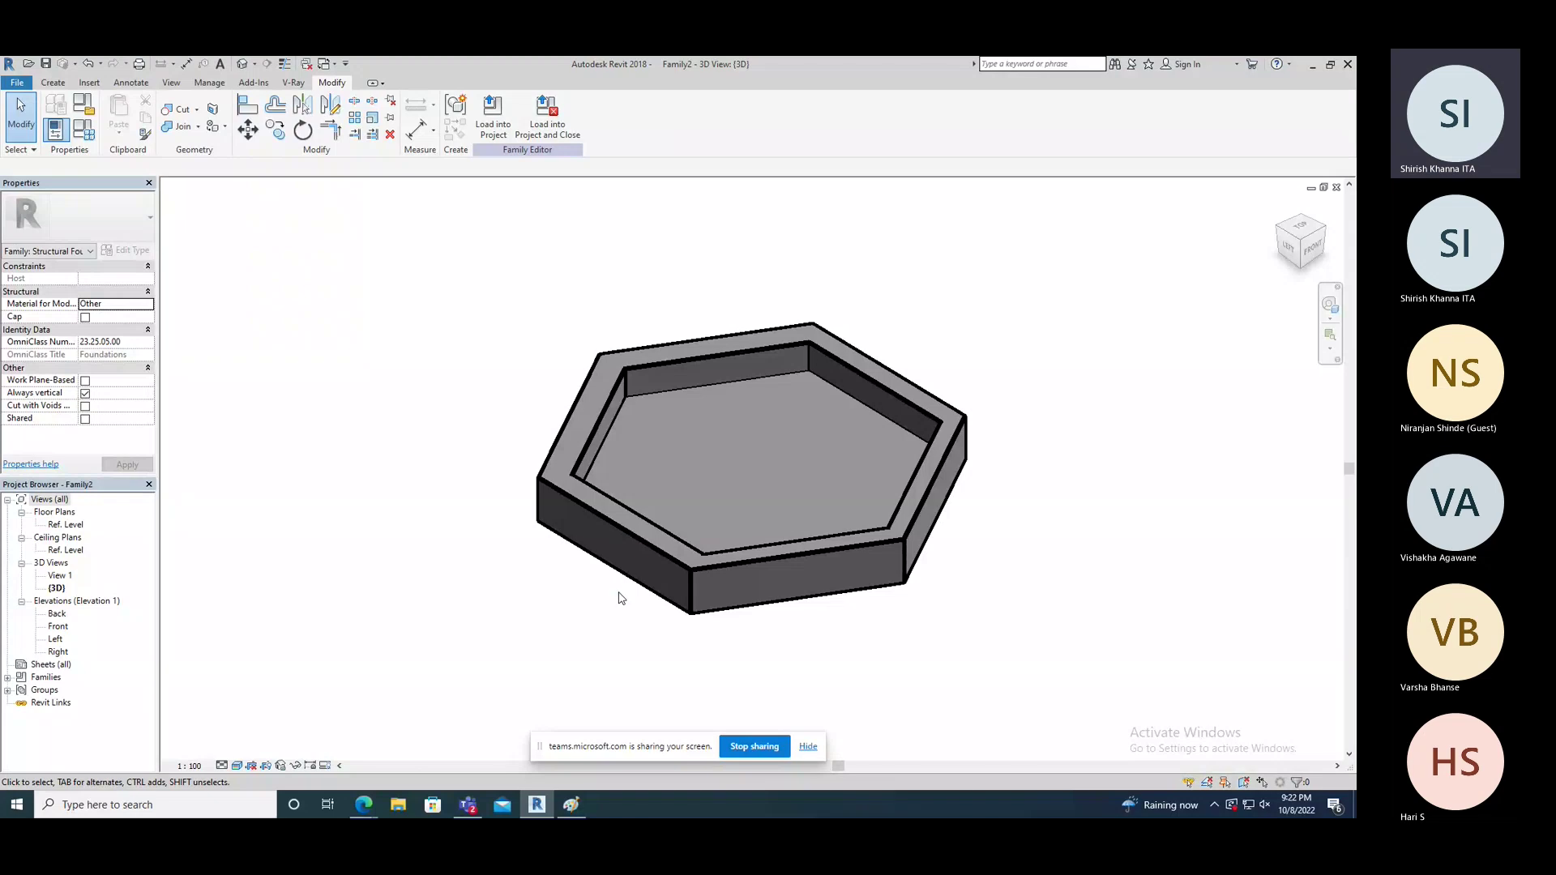
Step: Bring up the Create tab's form tools
{"action": "left_click", "coordinate": [54, 83]}
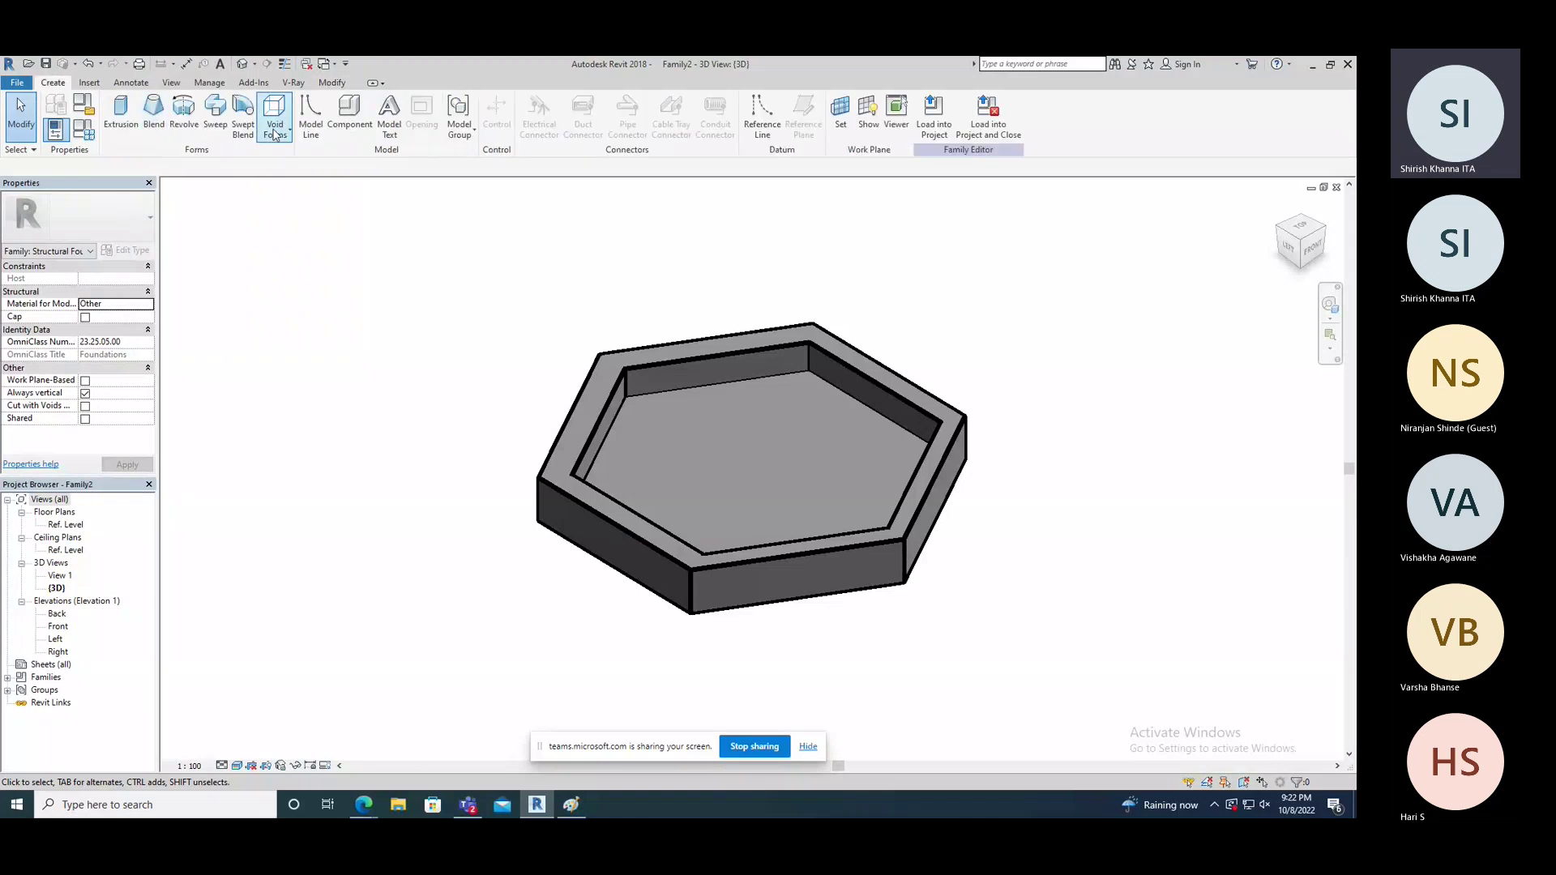
Step: Open the Void Forms dropdown on the Create tab
{"action": "left_click", "coordinate": [280, 129]}
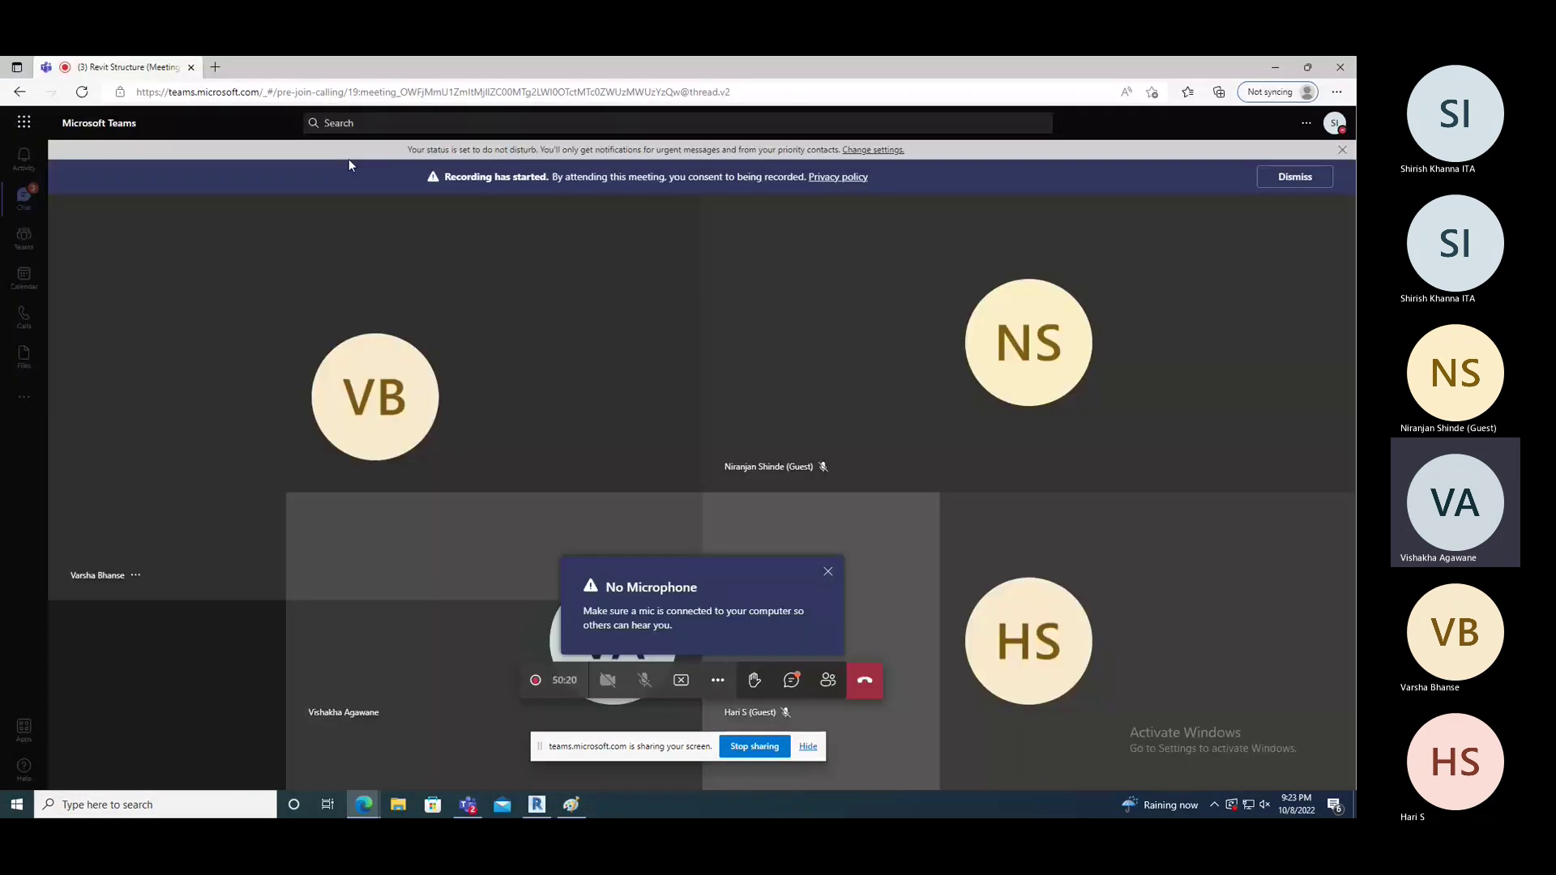
Step: Search Bing images for GROUT in a new Edge tab
{"action": "key", "text": "ctrl+t"}
{"action": "type", "text": "GROUT"}
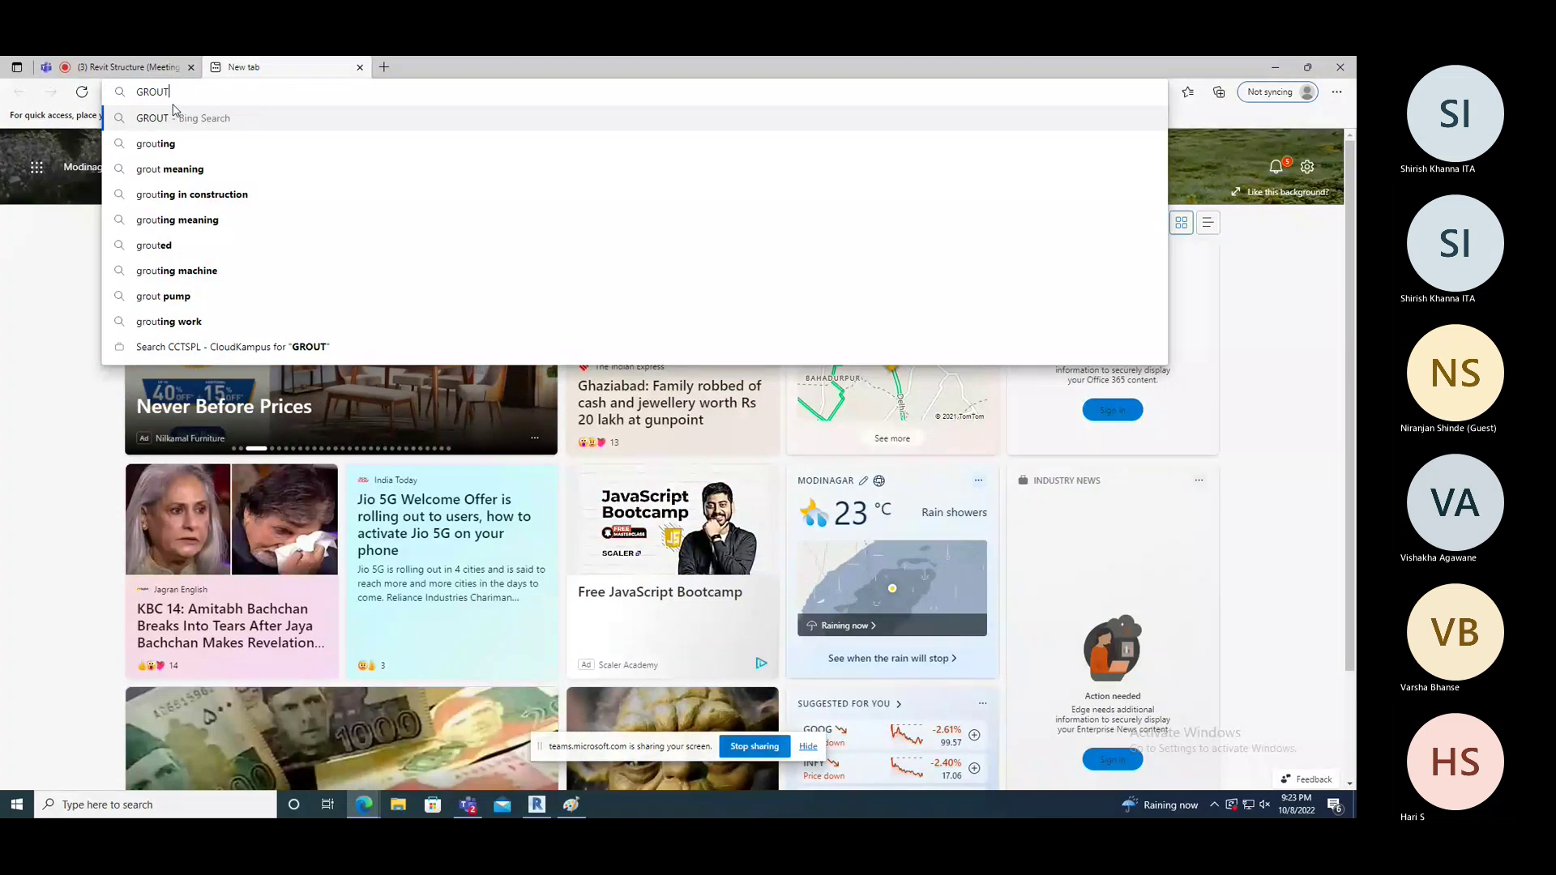
{"action": "left_click", "coordinate": [173, 114]}
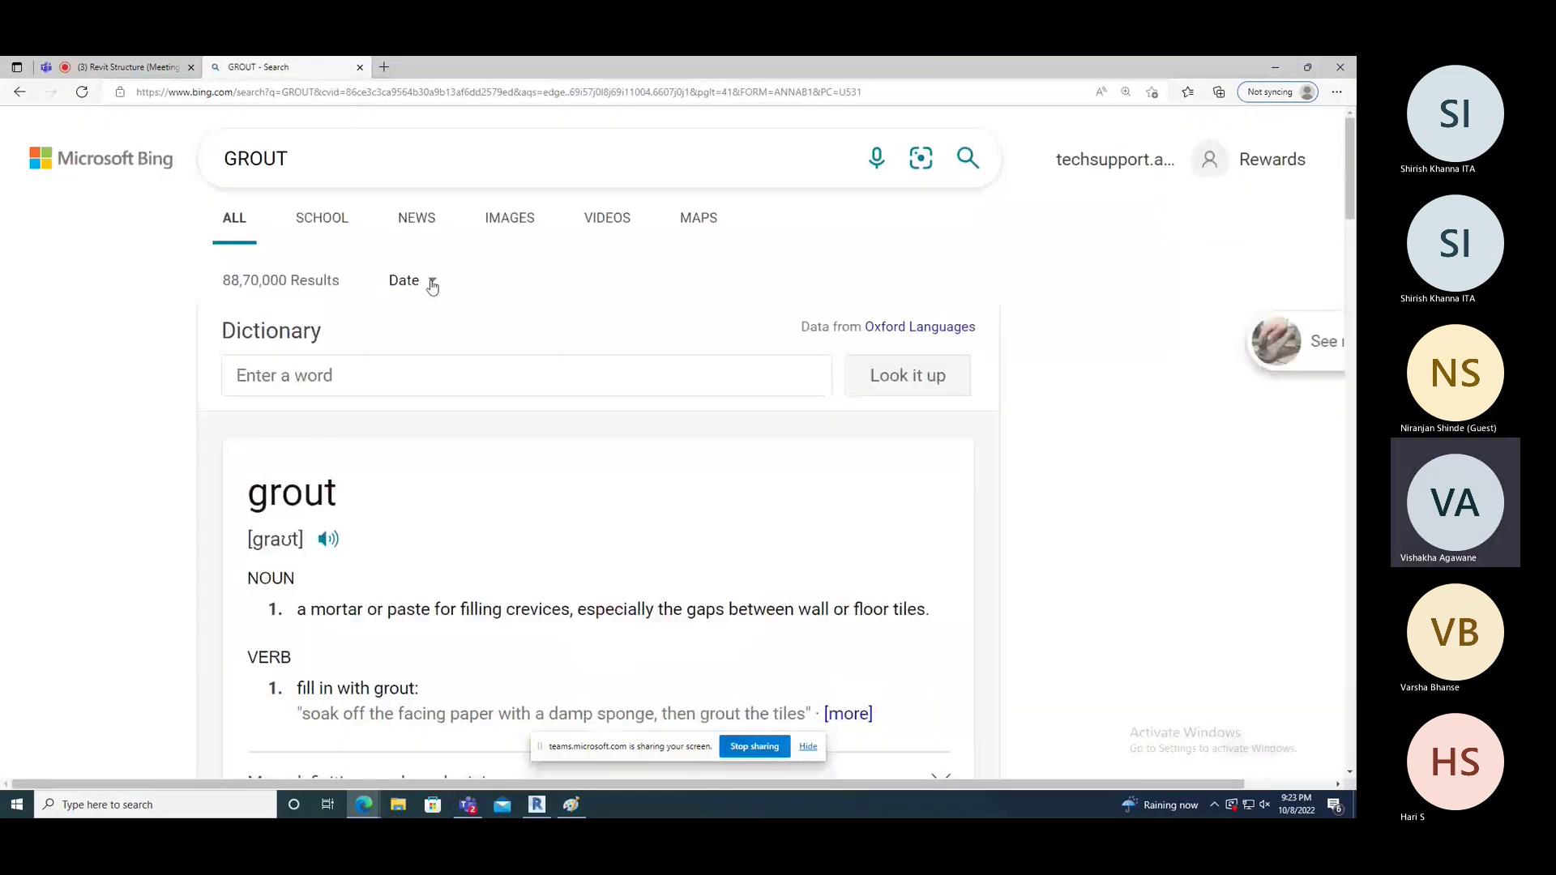
{"action": "left_click", "coordinate": [510, 217]}
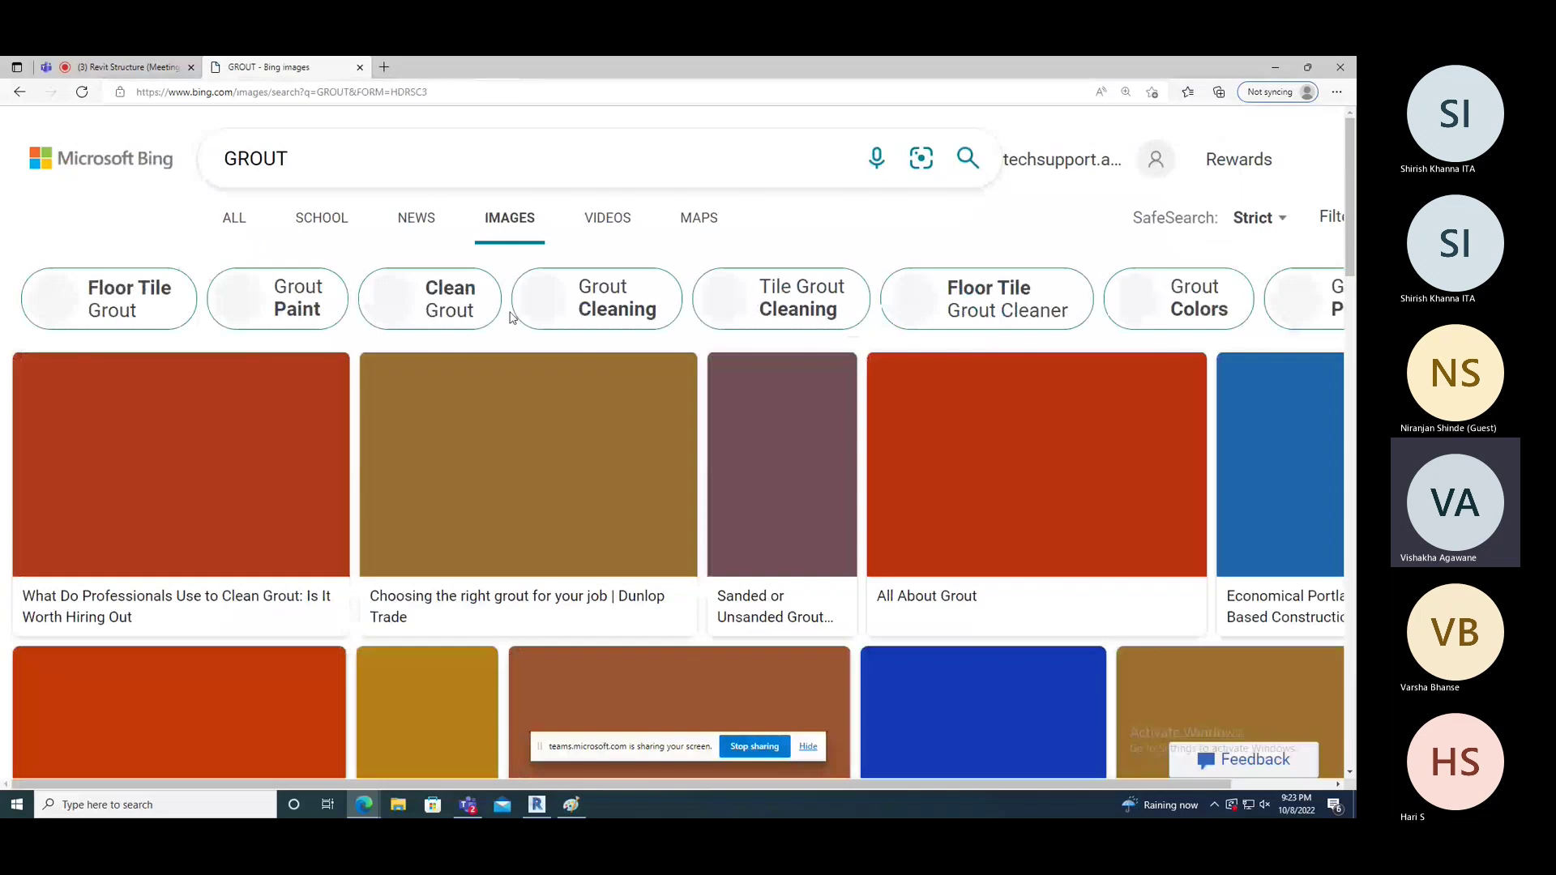
Step: Browse the GROUT image results, then return to Revit
{"action": "scroll", "coordinate": [487, 489], "scroll_direction": "down", "scroll_amount": 1}
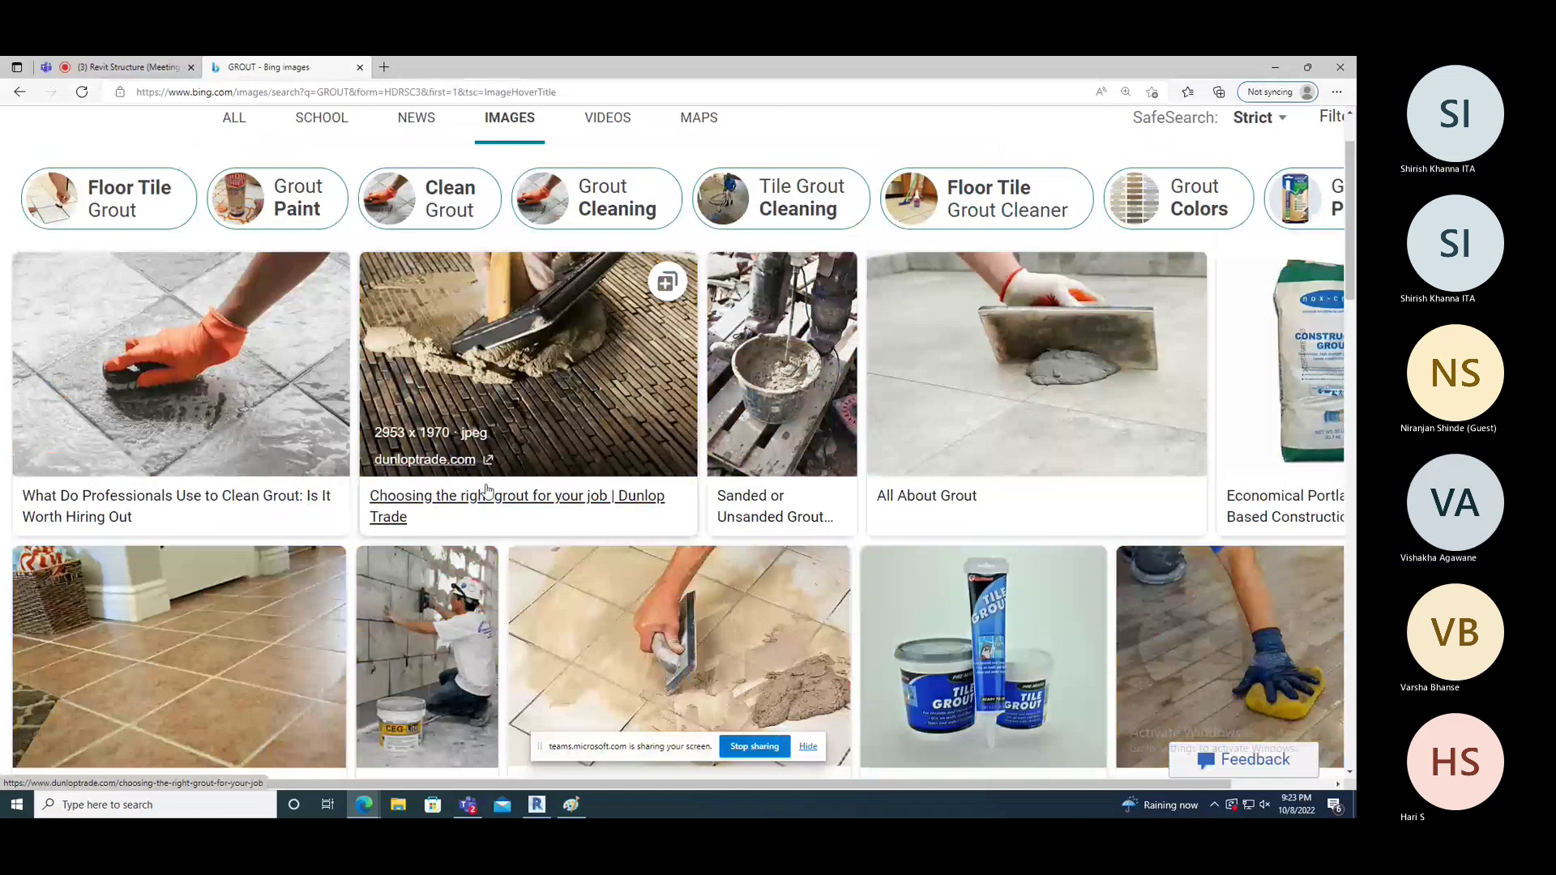
{"action": "scroll", "coordinate": [487, 489], "scroll_direction": "down", "scroll_amount": 3}
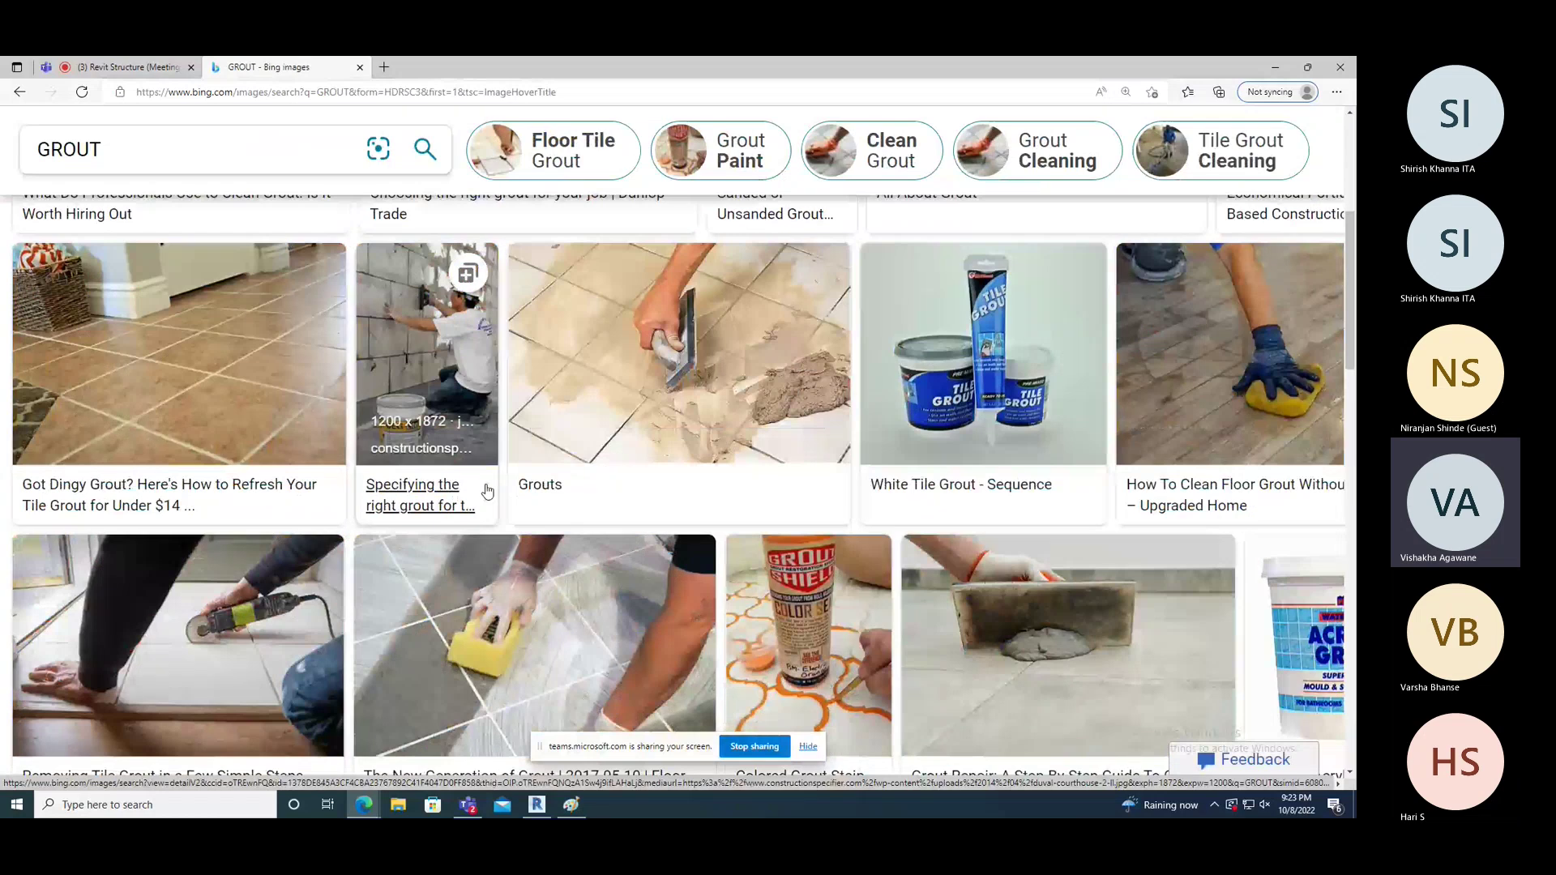
{"action": "scroll", "coordinate": [487, 491], "scroll_direction": "up", "scroll_amount": 1}
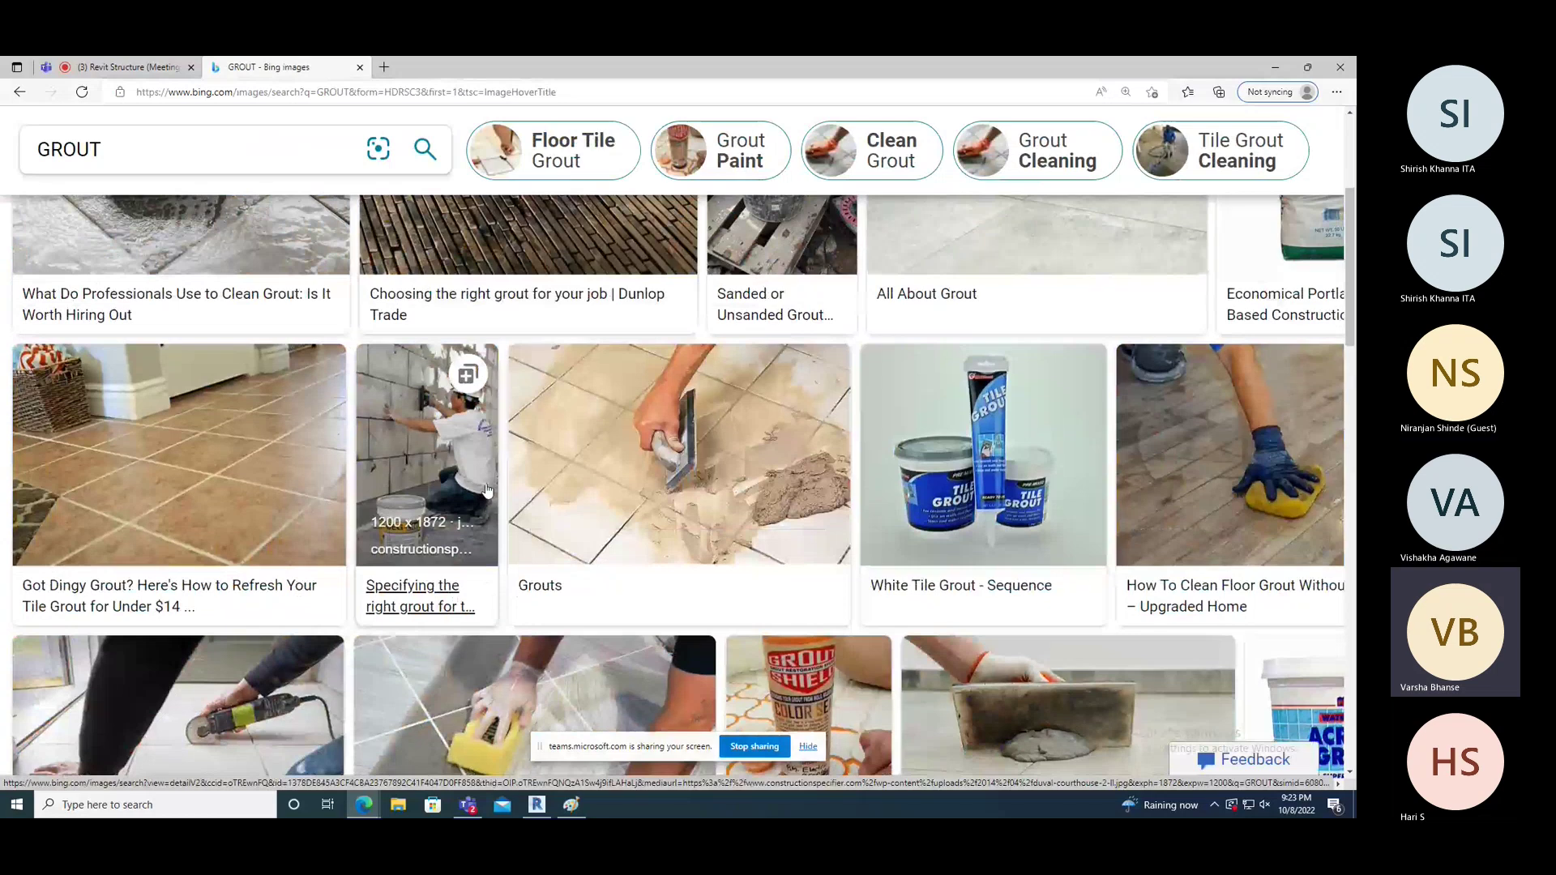
{"action": "scroll", "coordinate": [487, 490], "scroll_direction": "down", "scroll_amount": 5}
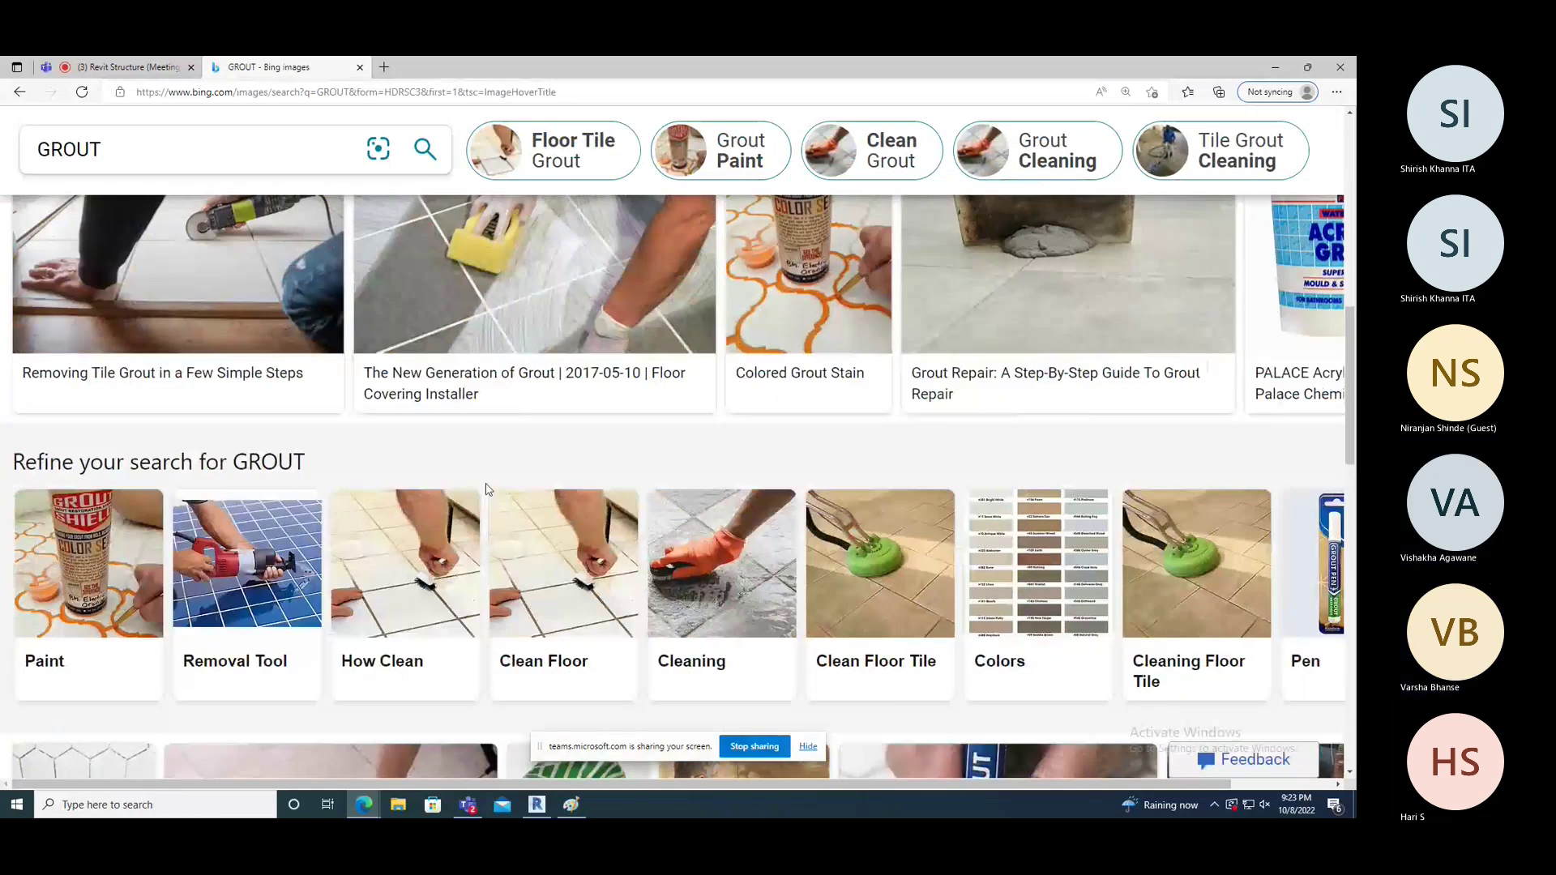
{"action": "scroll", "coordinate": [487, 490], "scroll_direction": "down", "scroll_amount": 2}
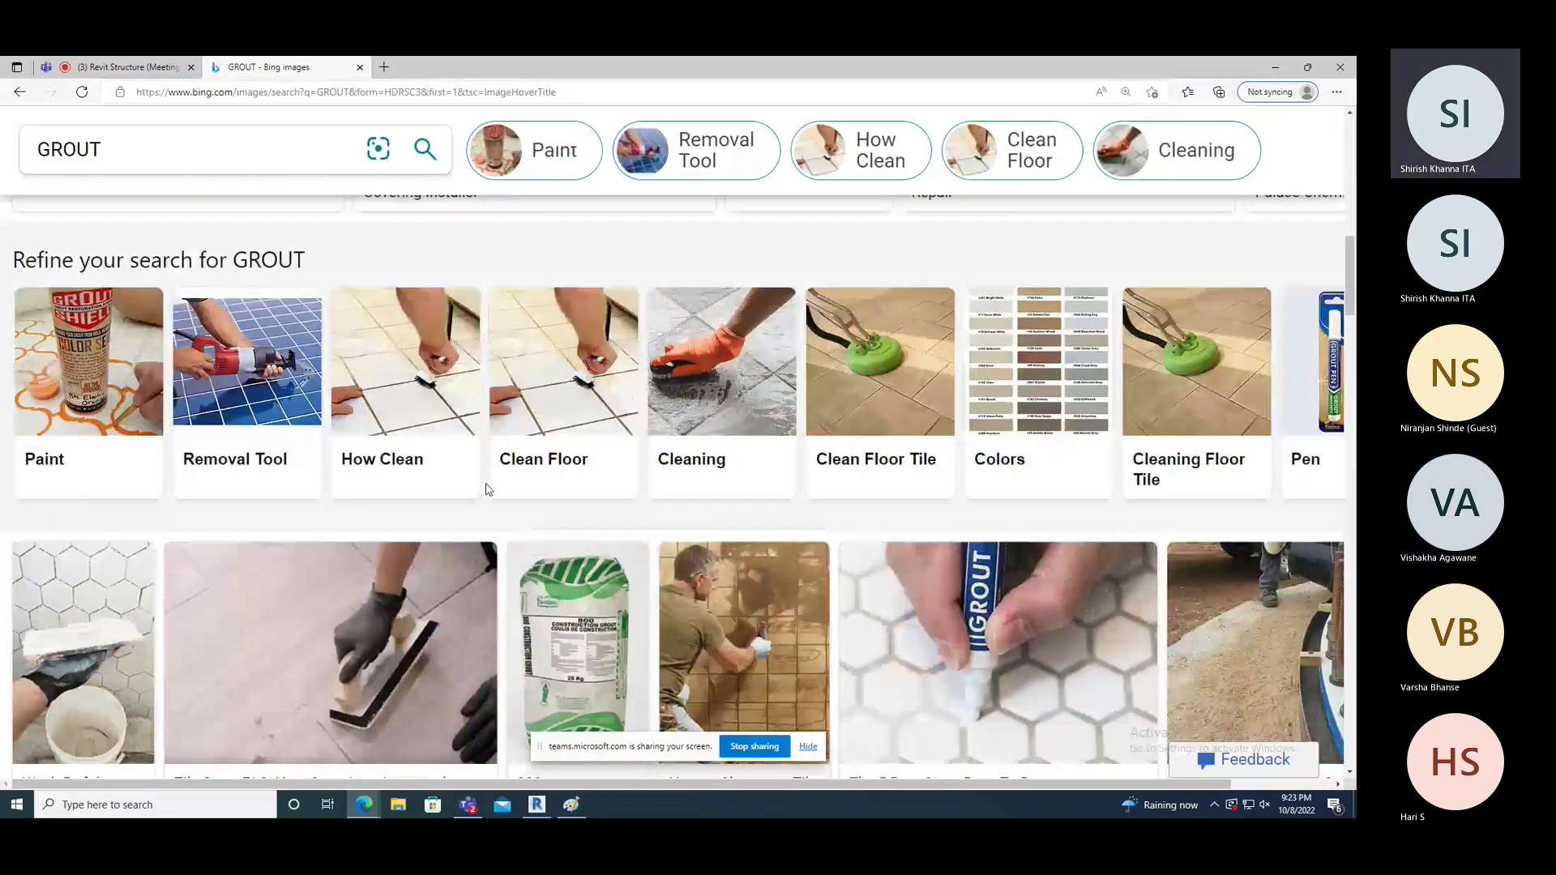
{"action": "scroll", "coordinate": [487, 491], "scroll_direction": "down", "scroll_amount": 3}
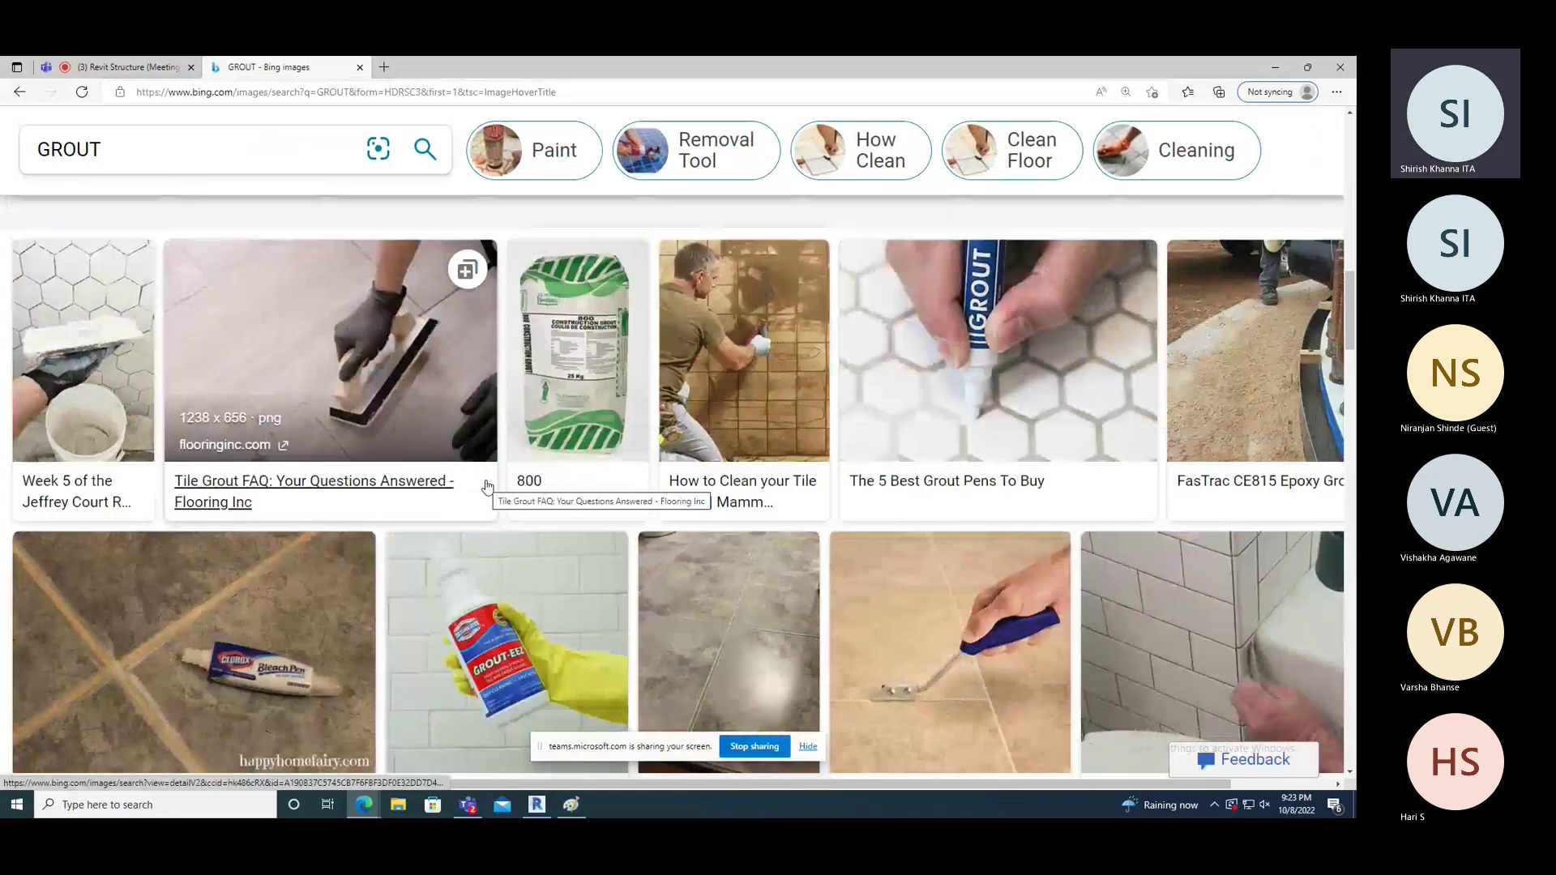
{"action": "scroll", "coordinate": [487, 487], "scroll_direction": "down", "scroll_amount": 1}
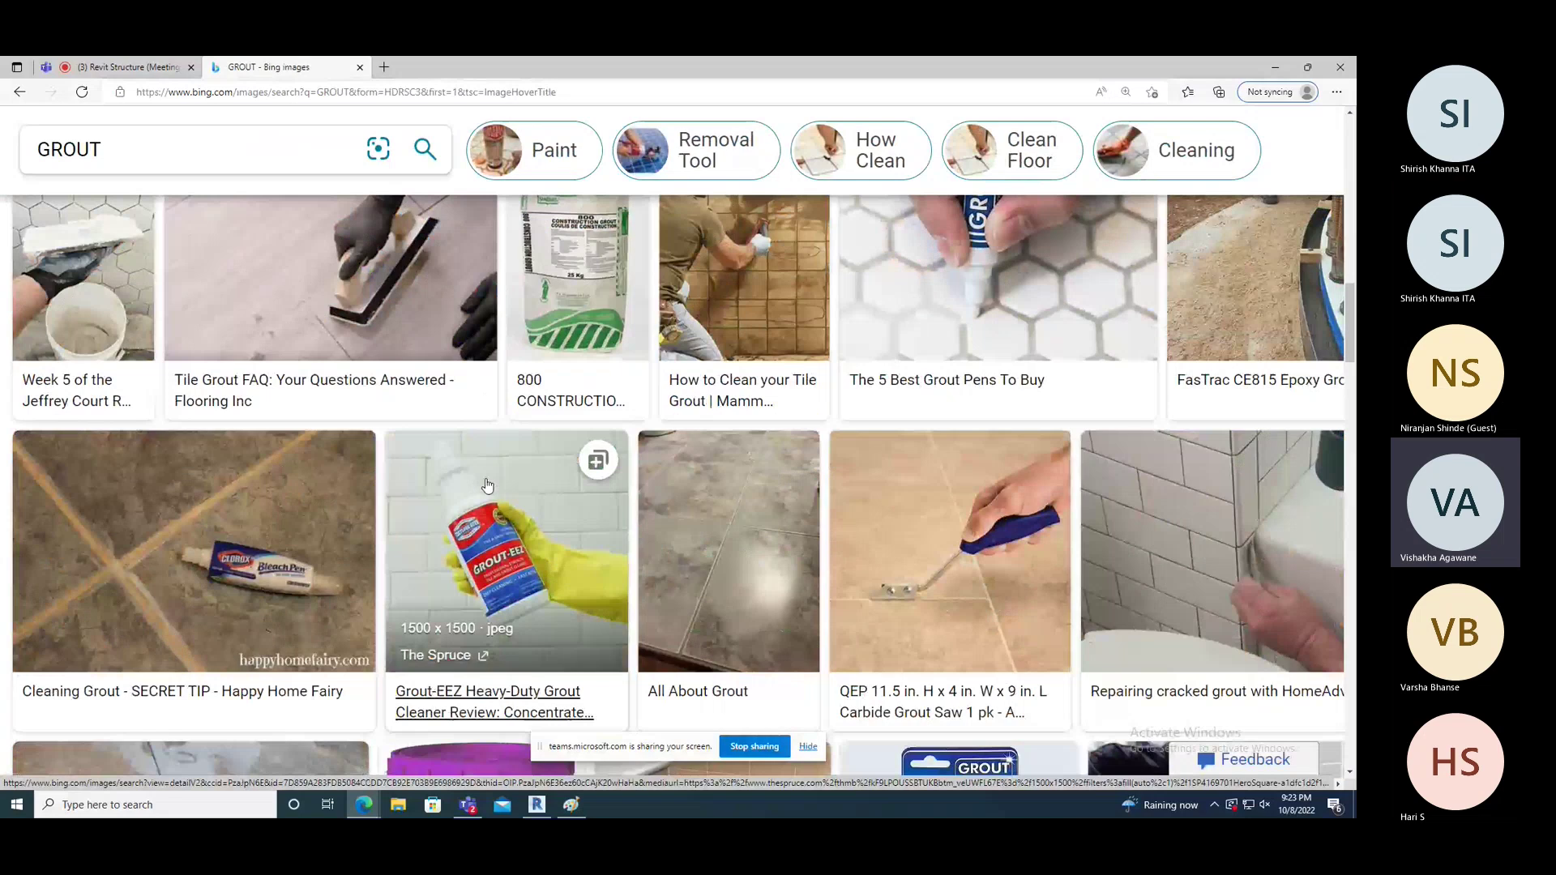
{"action": "scroll", "coordinate": [487, 485], "scroll_direction": "down", "scroll_amount": 4}
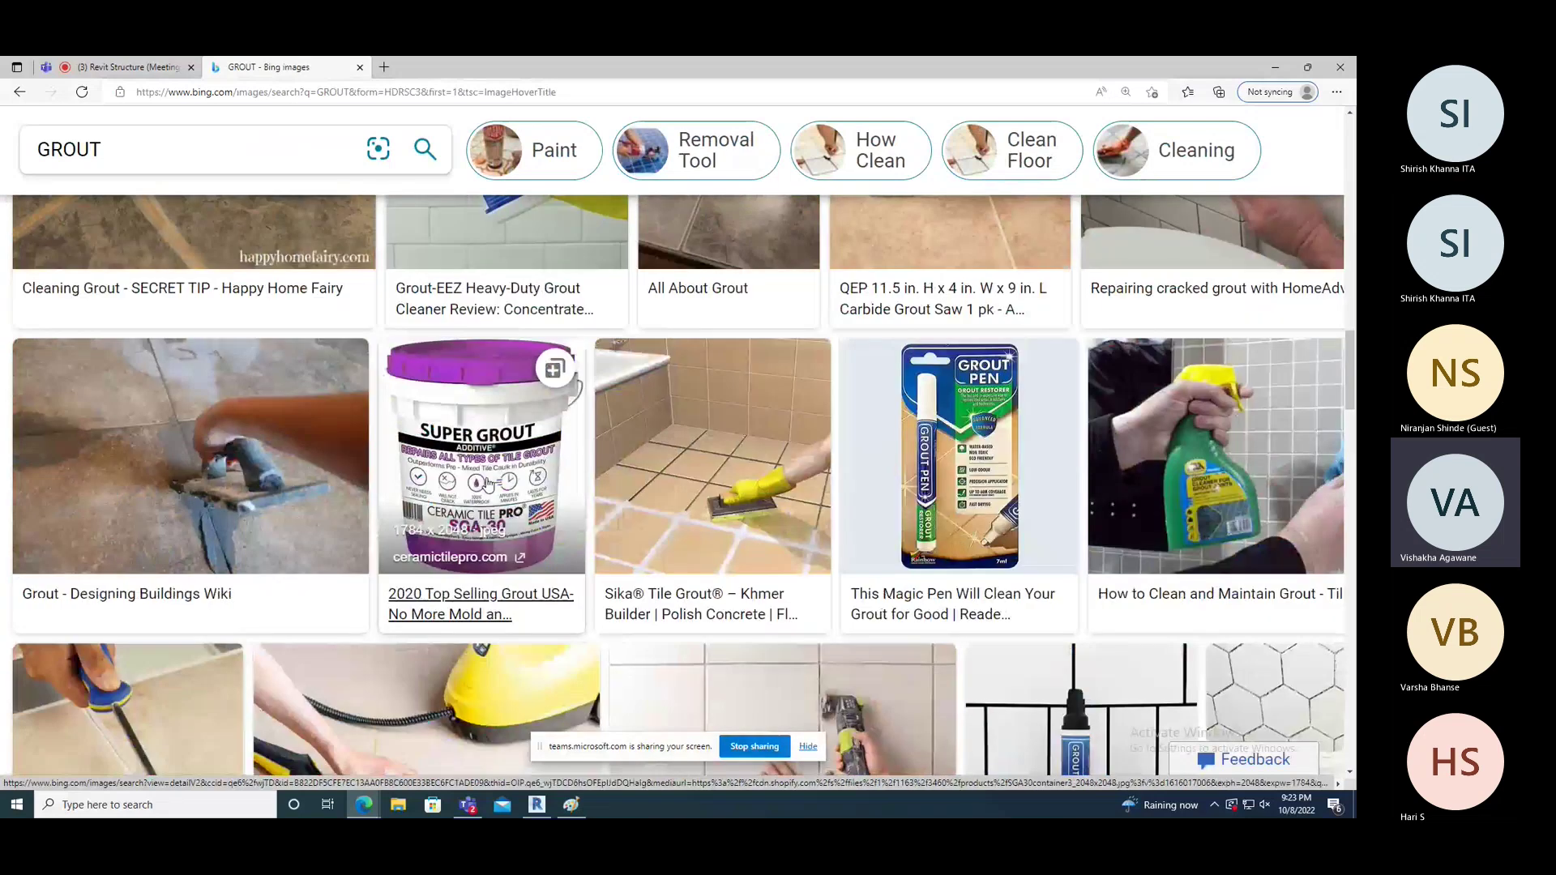
{"action": "scroll", "coordinate": [488, 484], "scroll_direction": "down", "scroll_amount": 5}
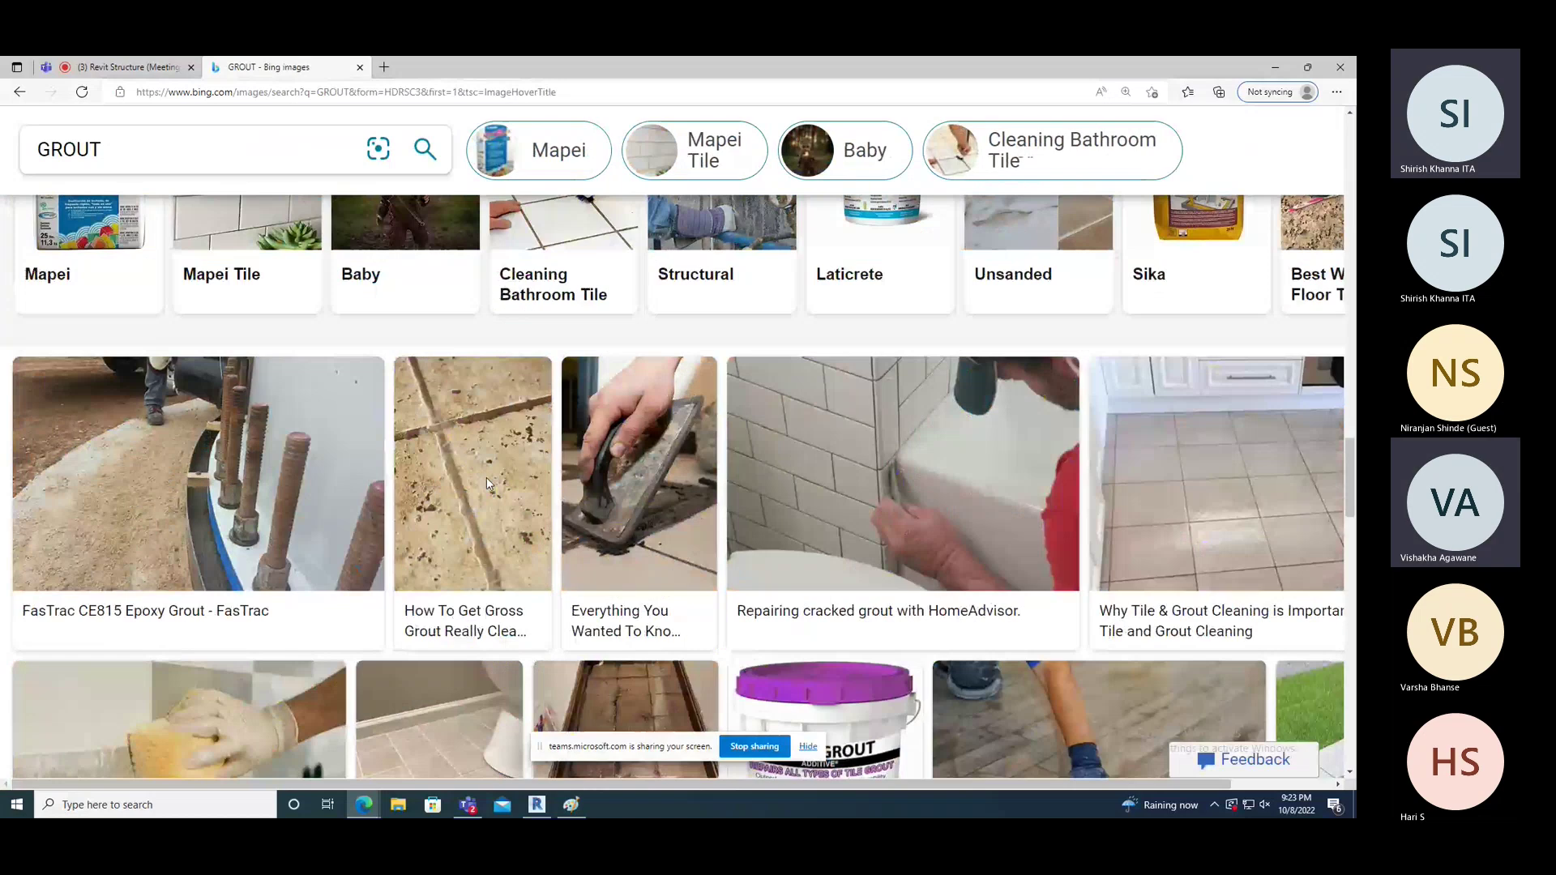
{"action": "key", "text": "alt+Tab"}
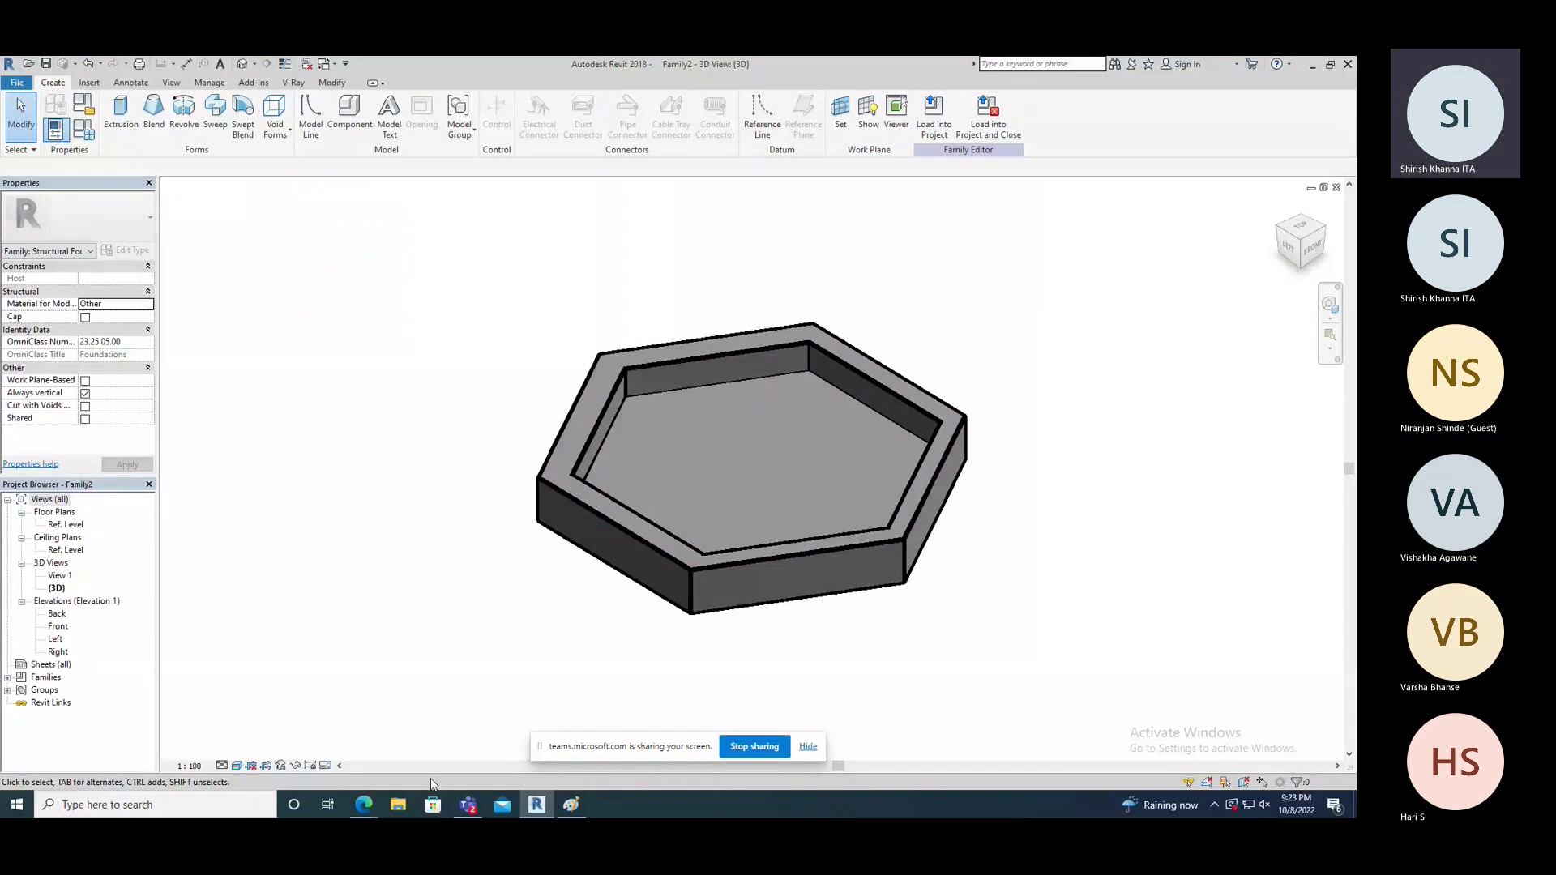
Step: Bring the Edge window with the GROUT image results to the front
{"action": "left_click", "coordinate": [366, 805]}
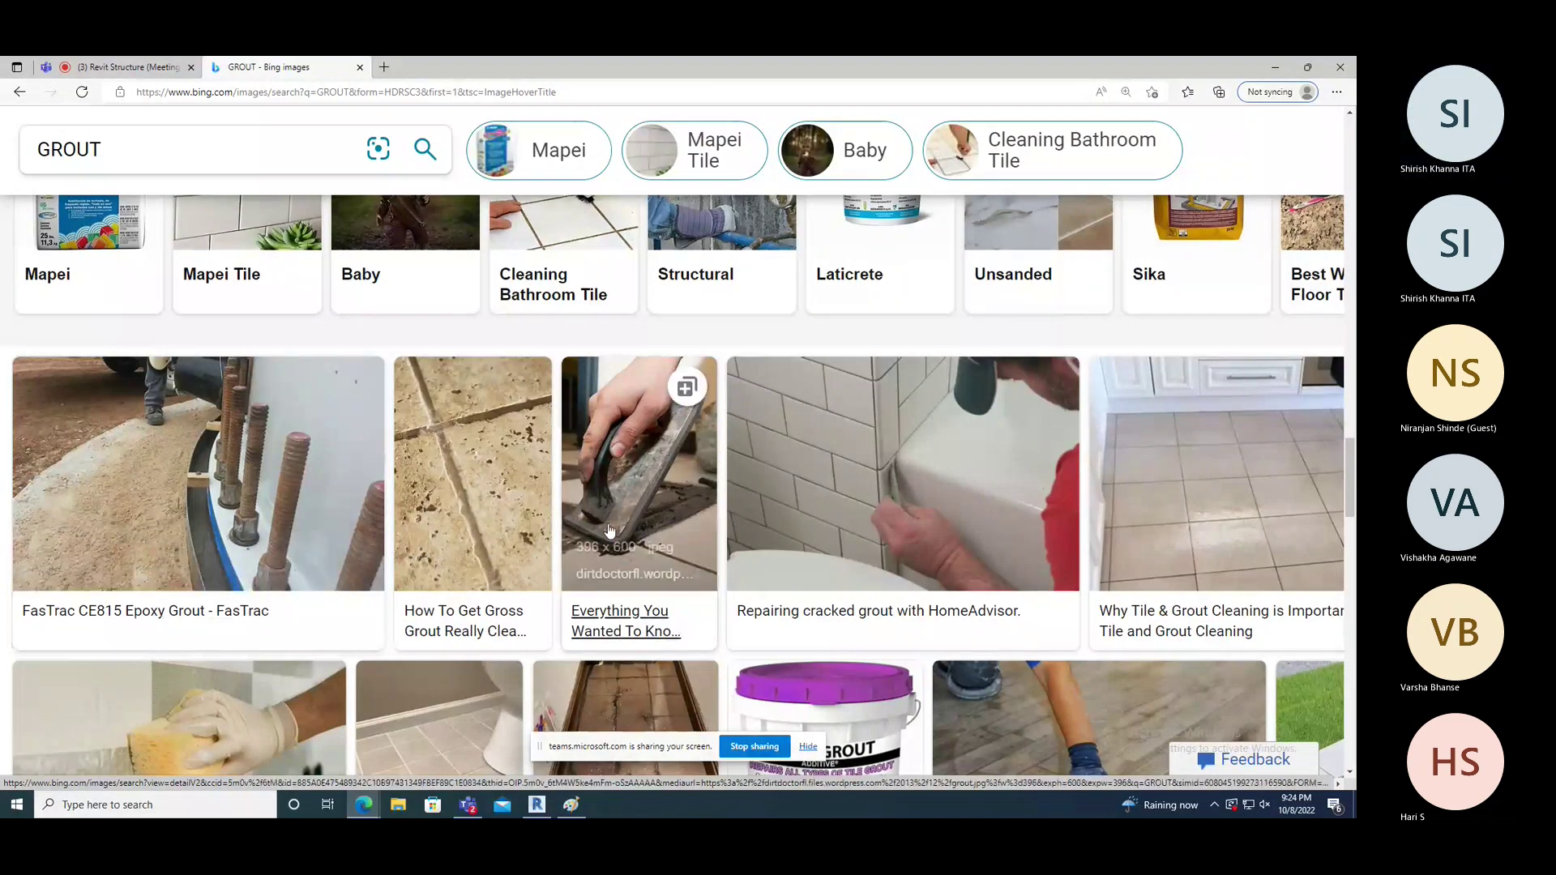
Step: Scroll further through the GROUT images, then switch to the Paint I-beam sketch
{"action": "scroll", "coordinate": [610, 530], "scroll_direction": "down", "scroll_amount": 3}
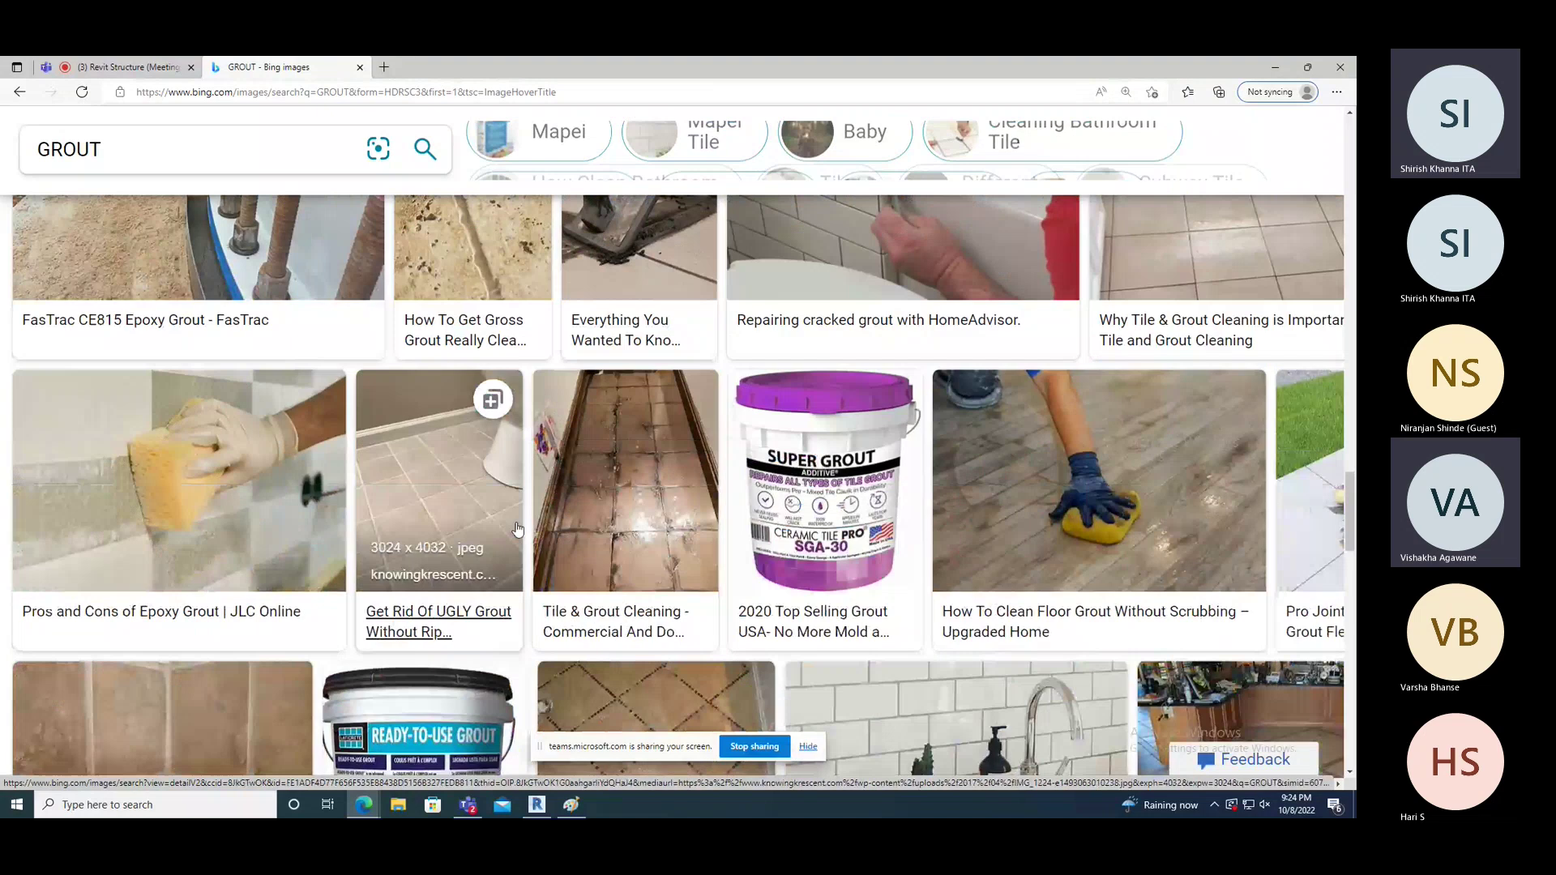
{"action": "scroll", "coordinate": [517, 530], "scroll_direction": "down", "scroll_amount": 4}
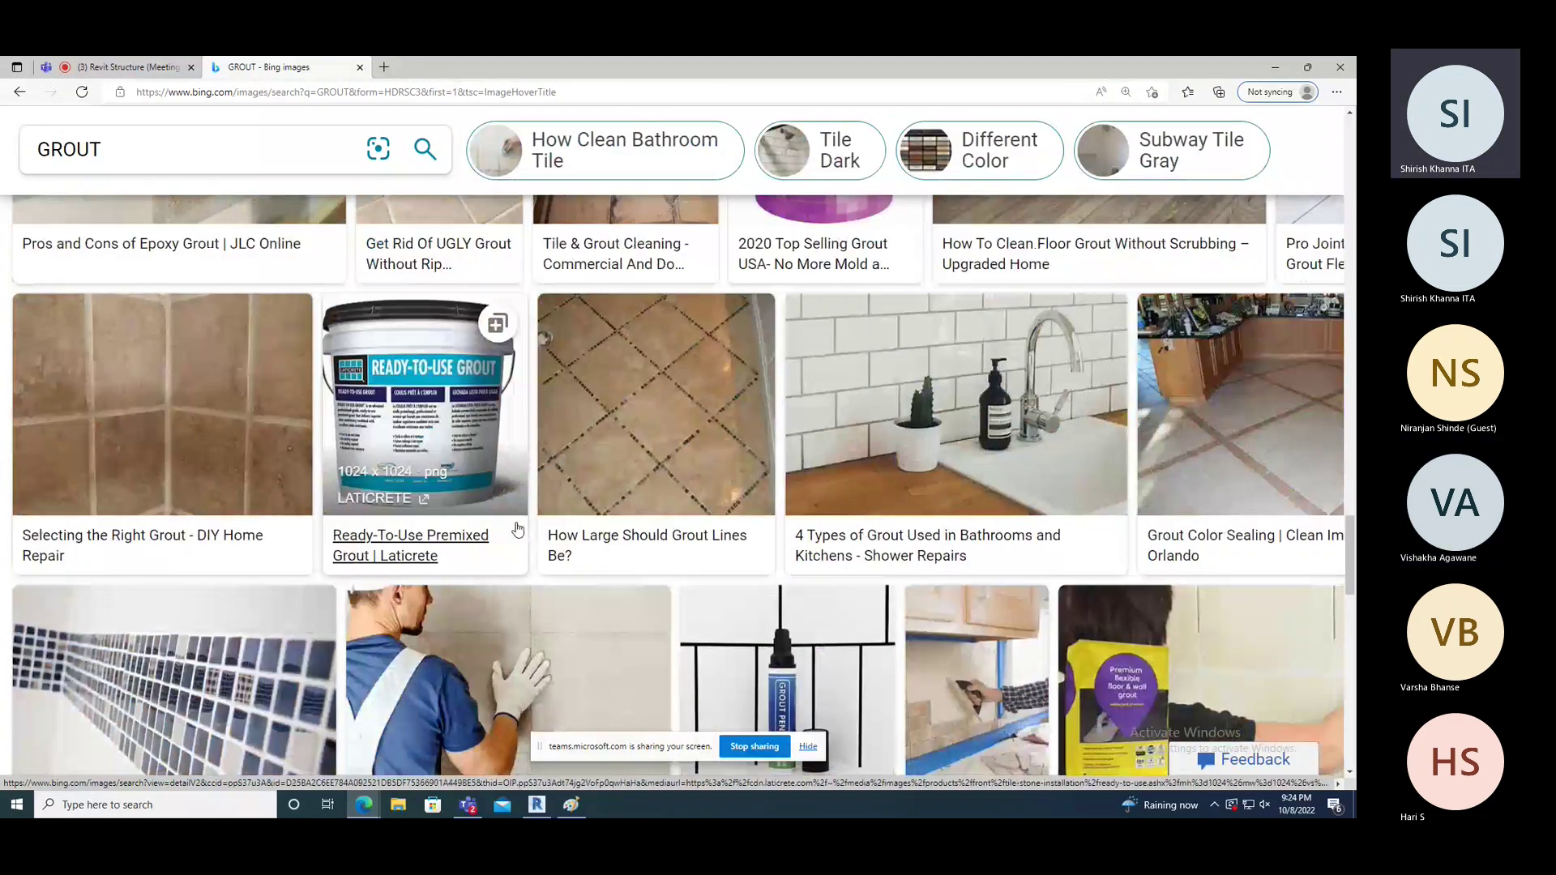
{"action": "key", "text": "alt+Tab"}
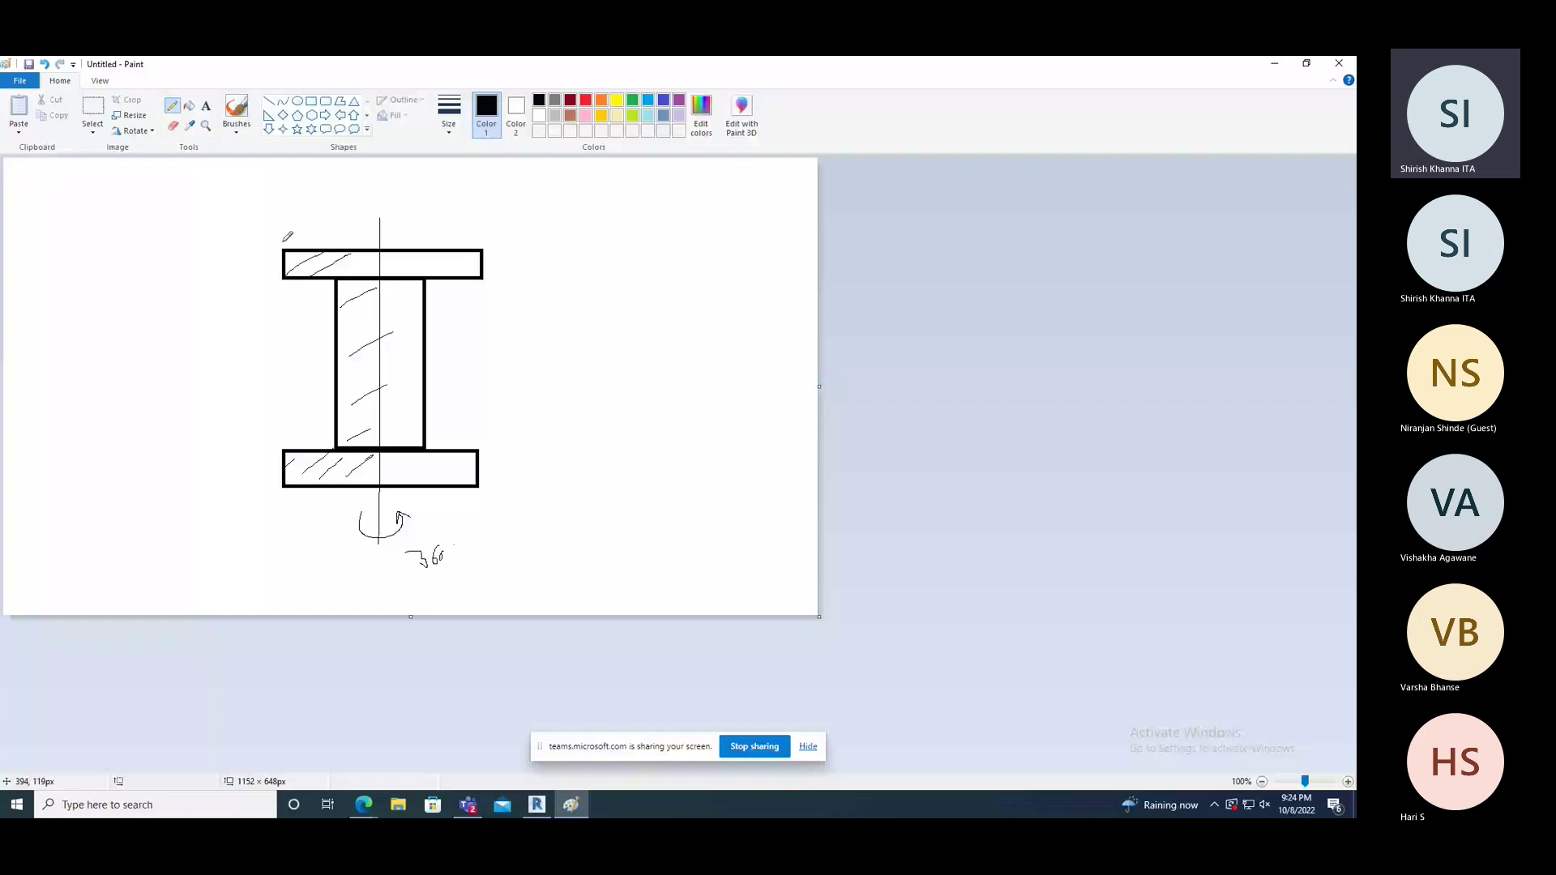
Step: Outline the I-beam's top flange with an arrow pointing to it, then return to Revit
{"action": "left_click_drag", "start_coordinate": [282, 226], "coordinate": [313, 249]}
{"action": "mouse_move", "coordinate": [485, 252]}
{"action": "left_mouse_down"}
{"action": "mouse_move", "coordinate": [501, 236]}
{"action": "mouse_move", "coordinate": [275, 226]}
{"action": "left_mouse_up"}
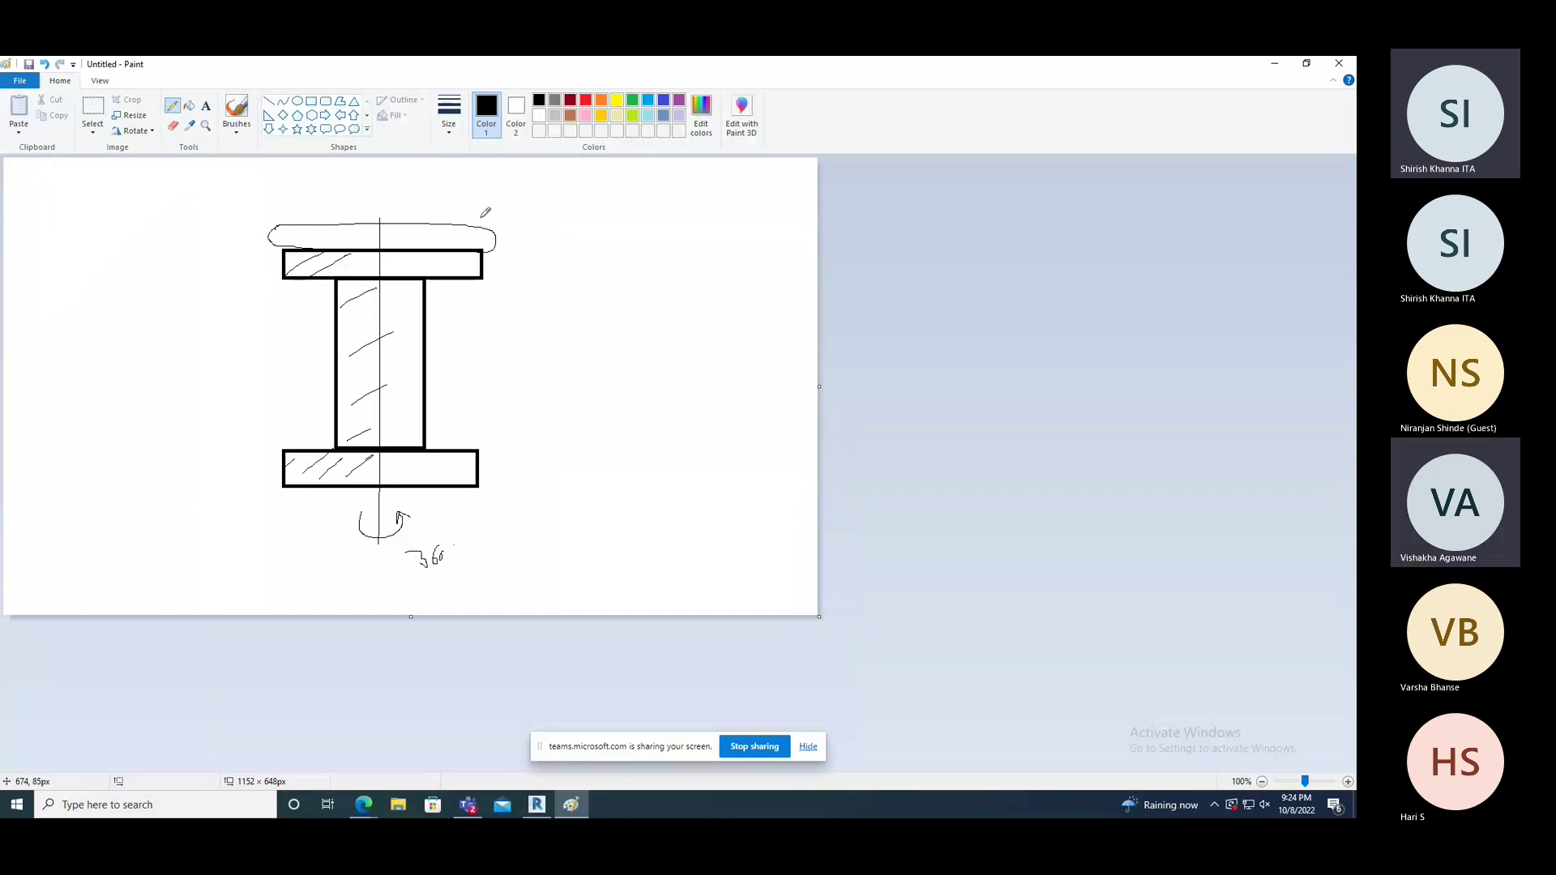
{"action": "left_click_drag", "start_coordinate": [486, 209], "coordinate": [458, 238]}
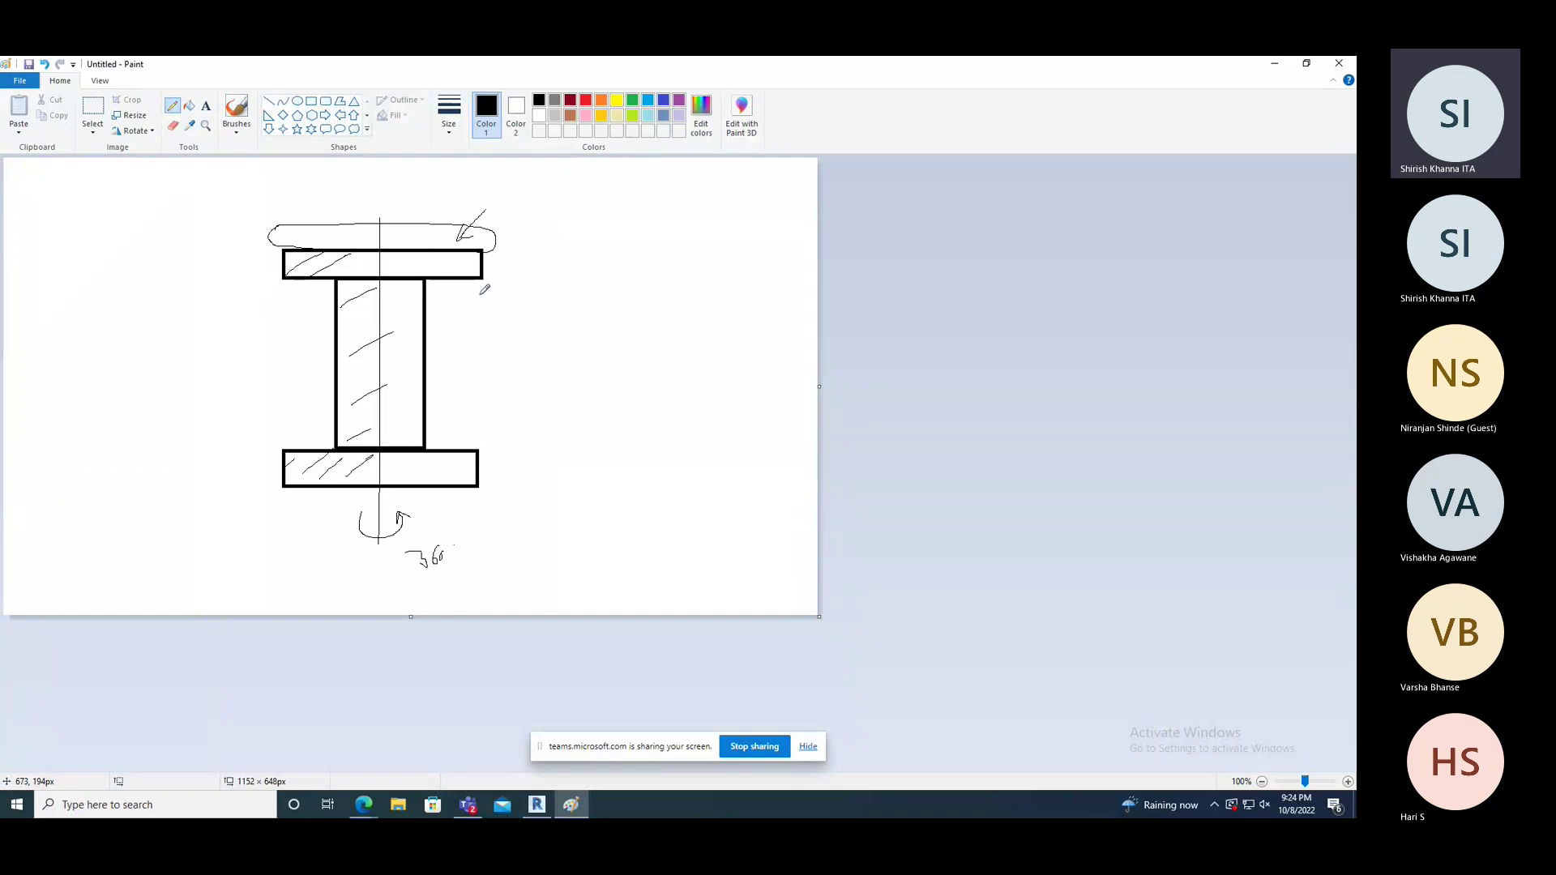
{"action": "left_click", "coordinate": [575, 806]}
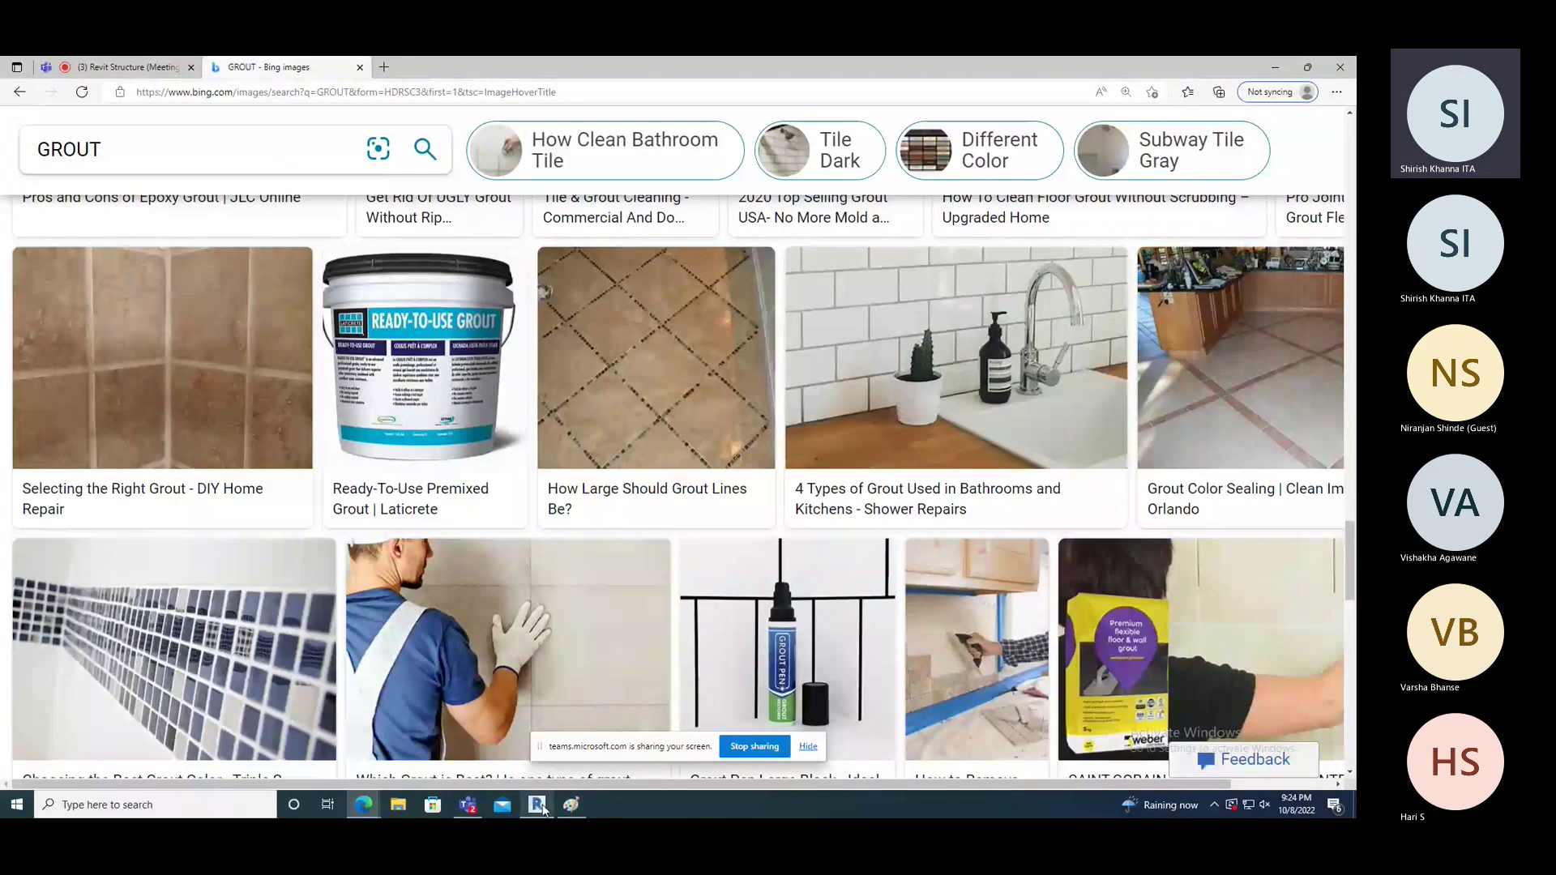
{"action": "left_click", "coordinate": [538, 805]}
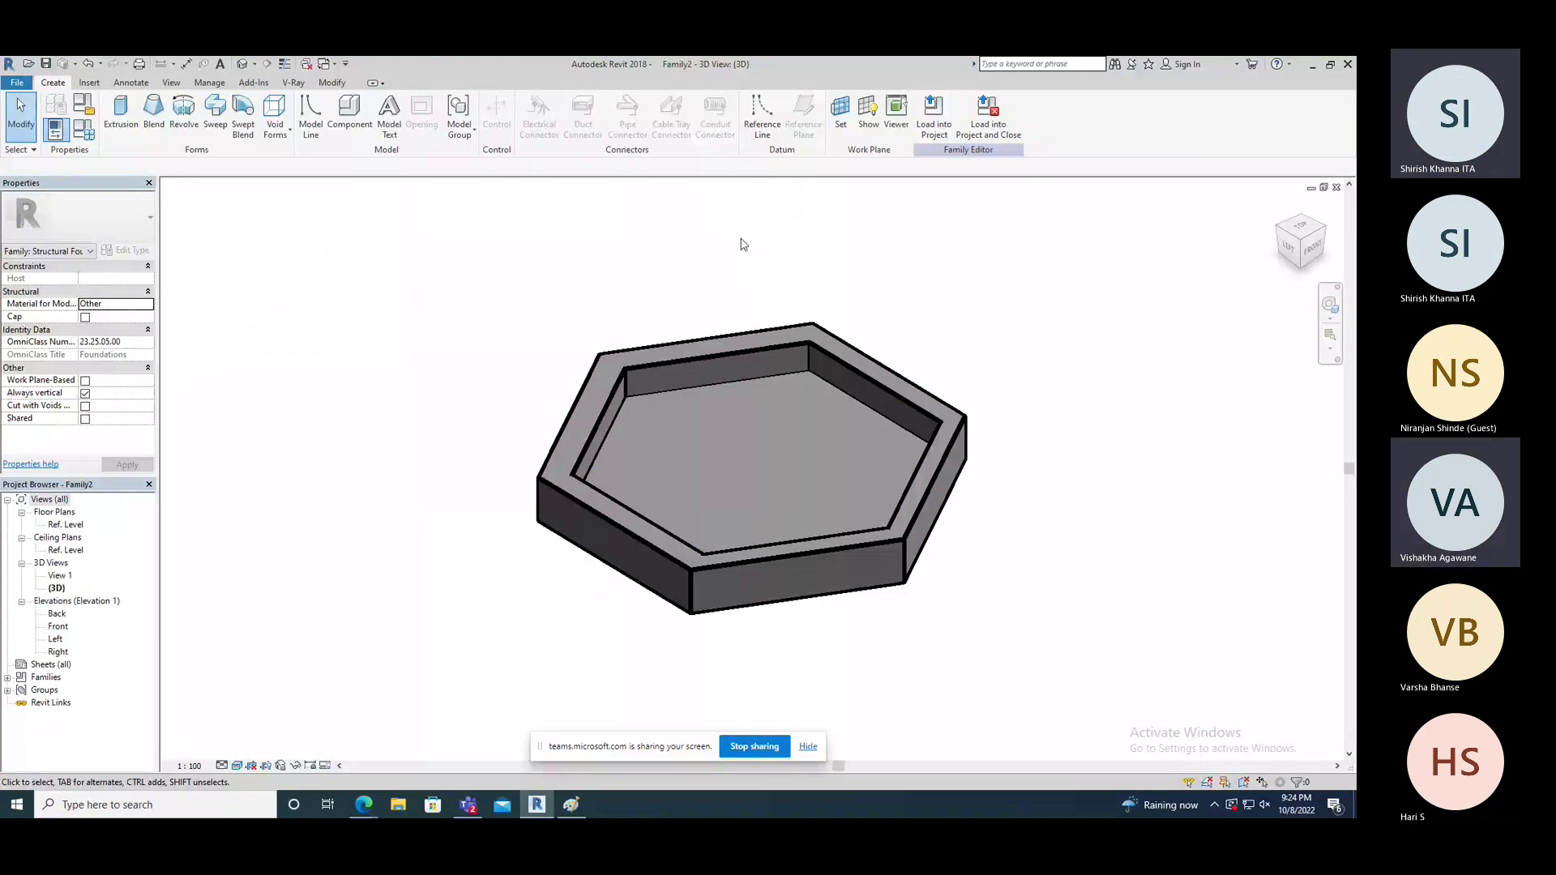
{"action": "left_click", "coordinate": [842, 127]}
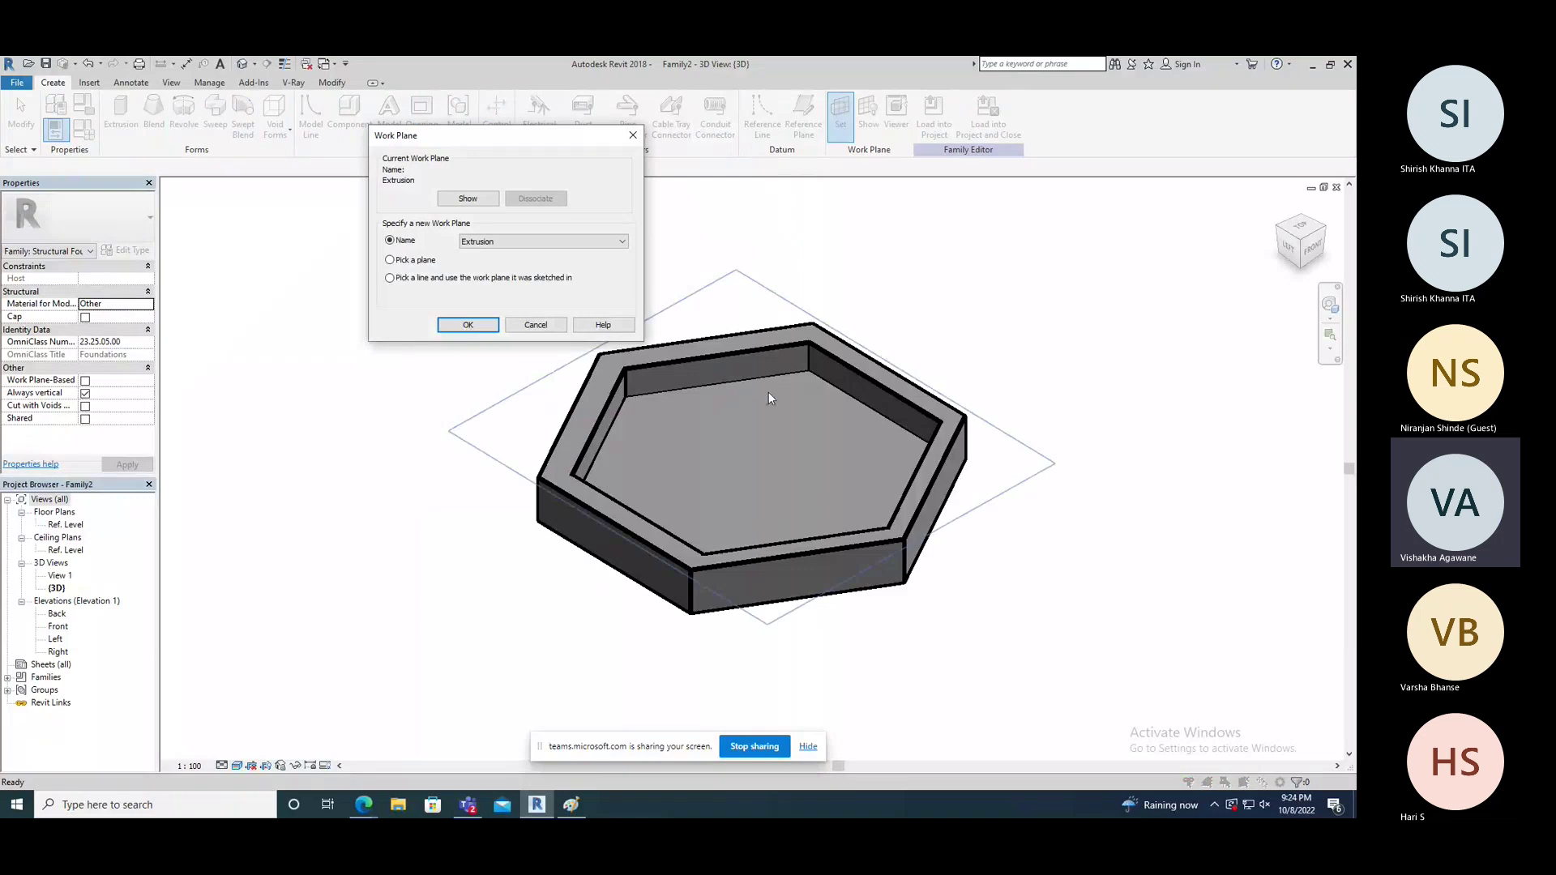
{"action": "left_click", "coordinate": [392, 261]}
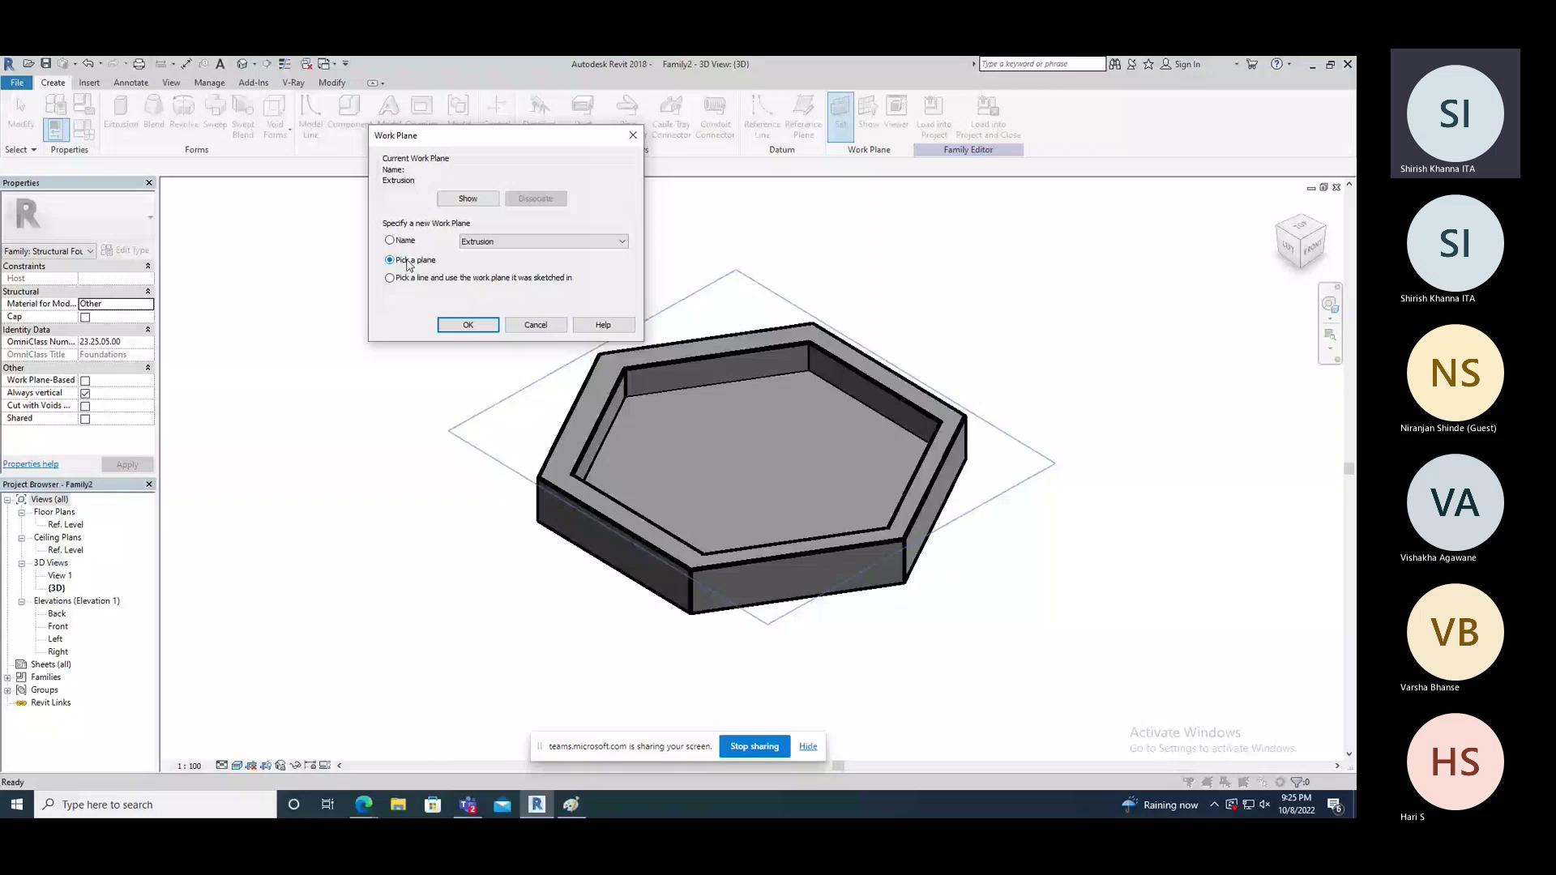
{"action": "left_click", "coordinate": [468, 325]}
{"action": "left_click", "coordinate": [666, 434]}
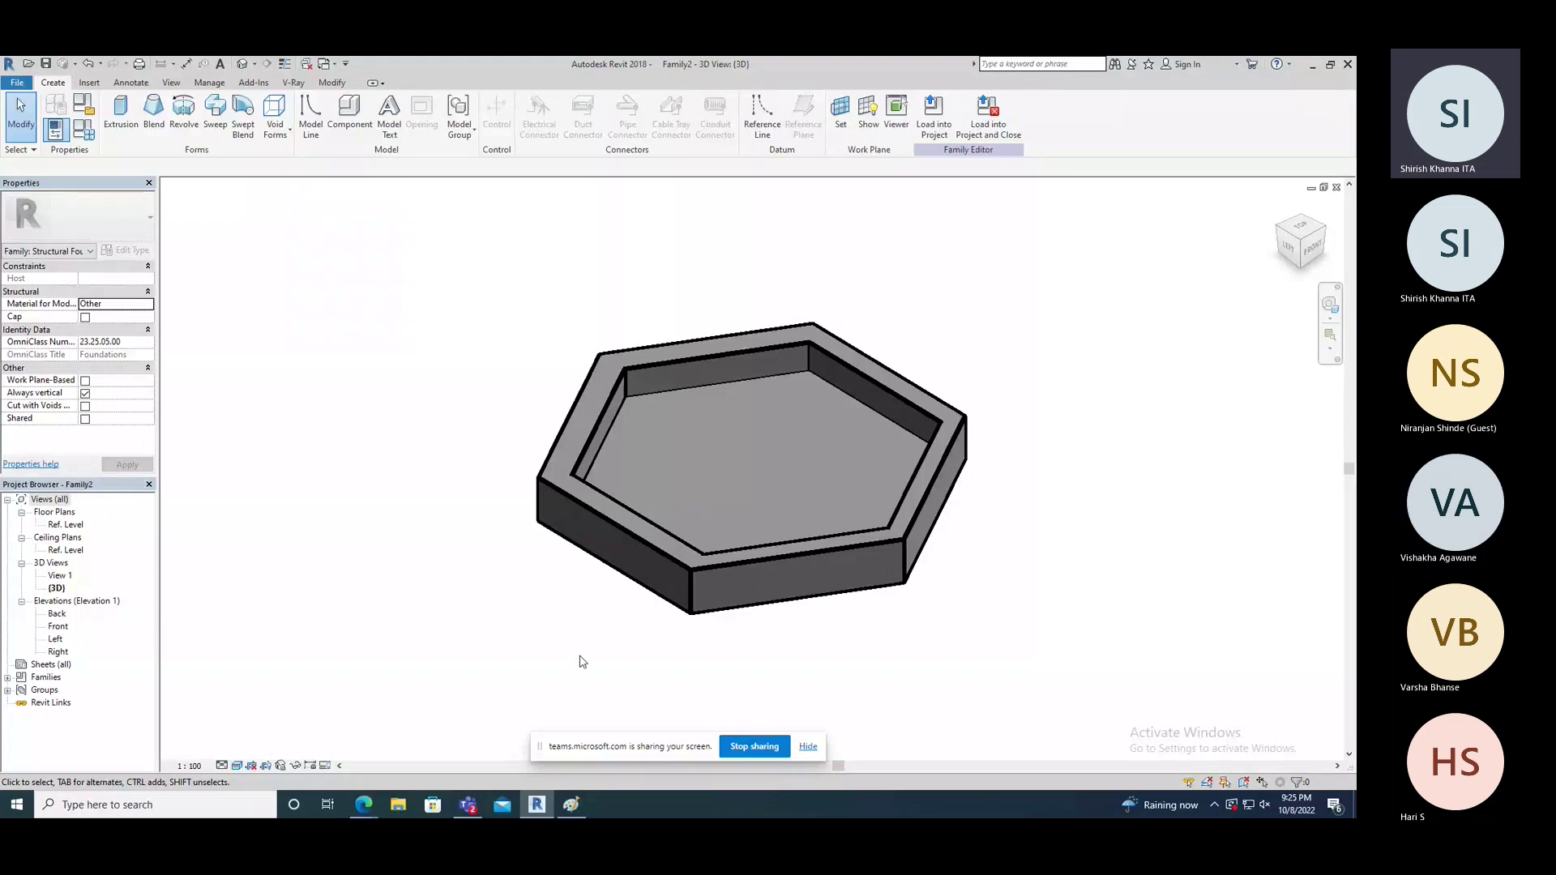
{"action": "left_click", "coordinate": [327, 65]}
{"action": "left_click", "coordinate": [381, 116]}
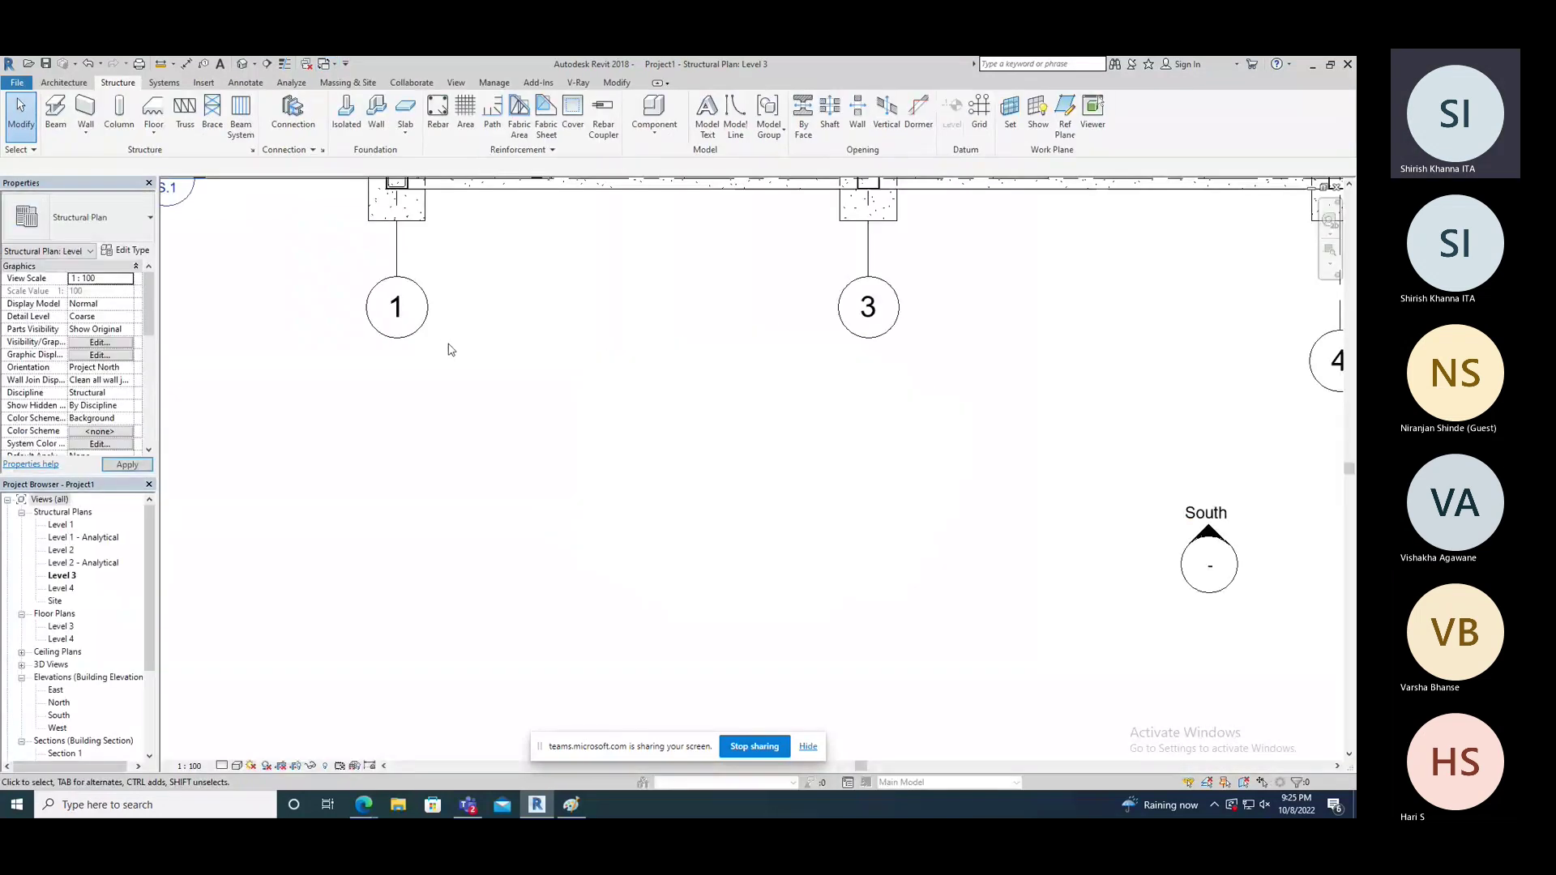
Step: Zoom and pan the Level 3 structural plan to the footing at grid 2
{"action": "scroll", "coordinate": [451, 349], "scroll_direction": "down", "scroll_amount": 5}
{"action": "scroll", "coordinate": [636, 397], "scroll_direction": "up", "scroll_amount": 3}
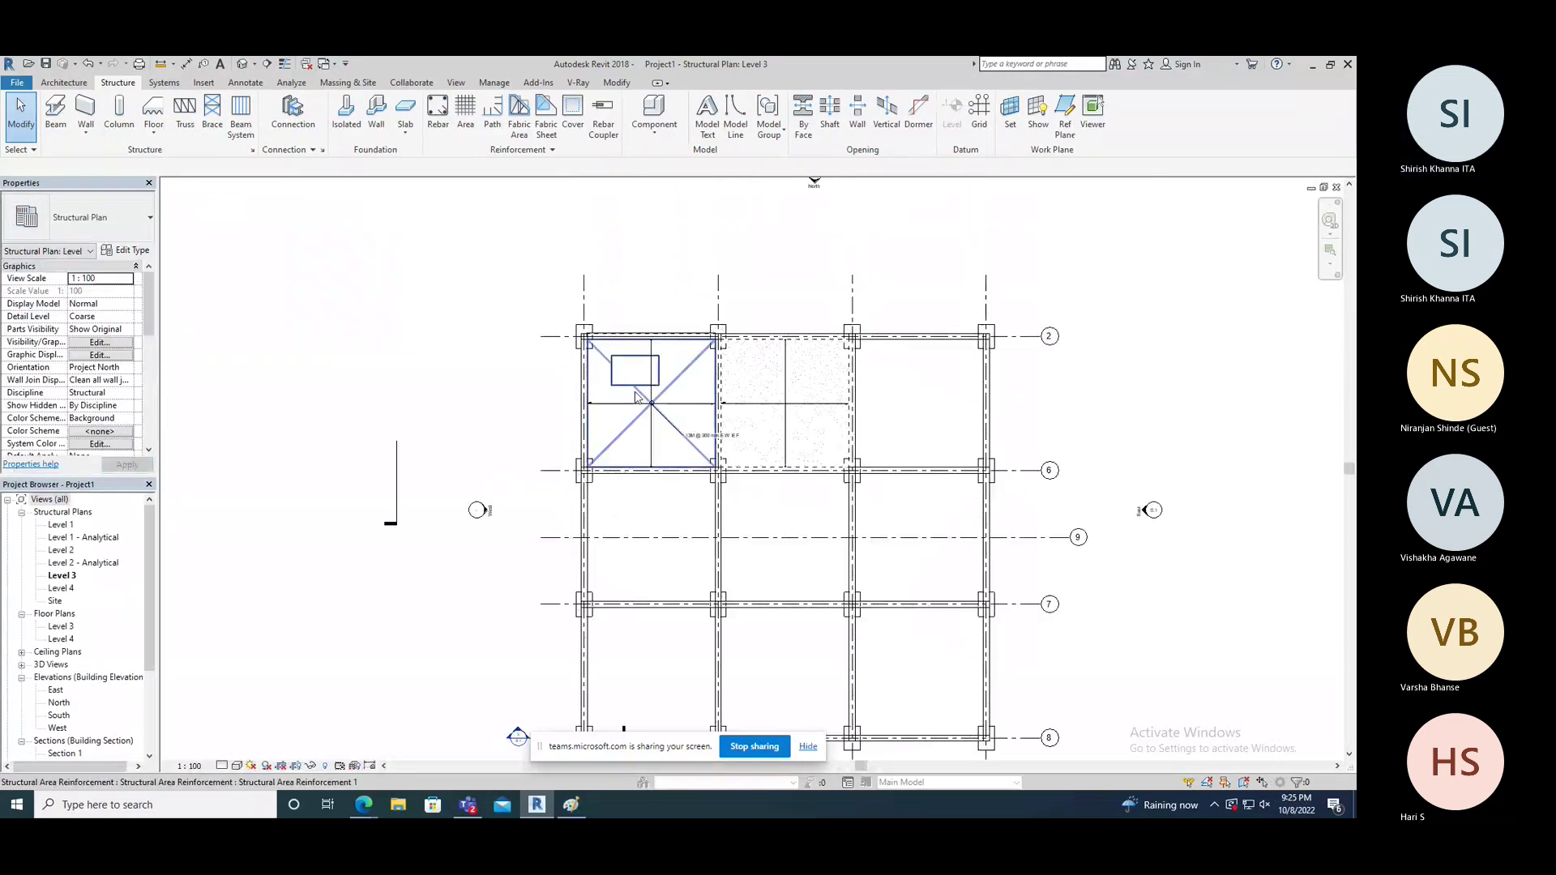
{"action": "scroll", "coordinate": [637, 397], "scroll_direction": "down", "scroll_amount": 1}
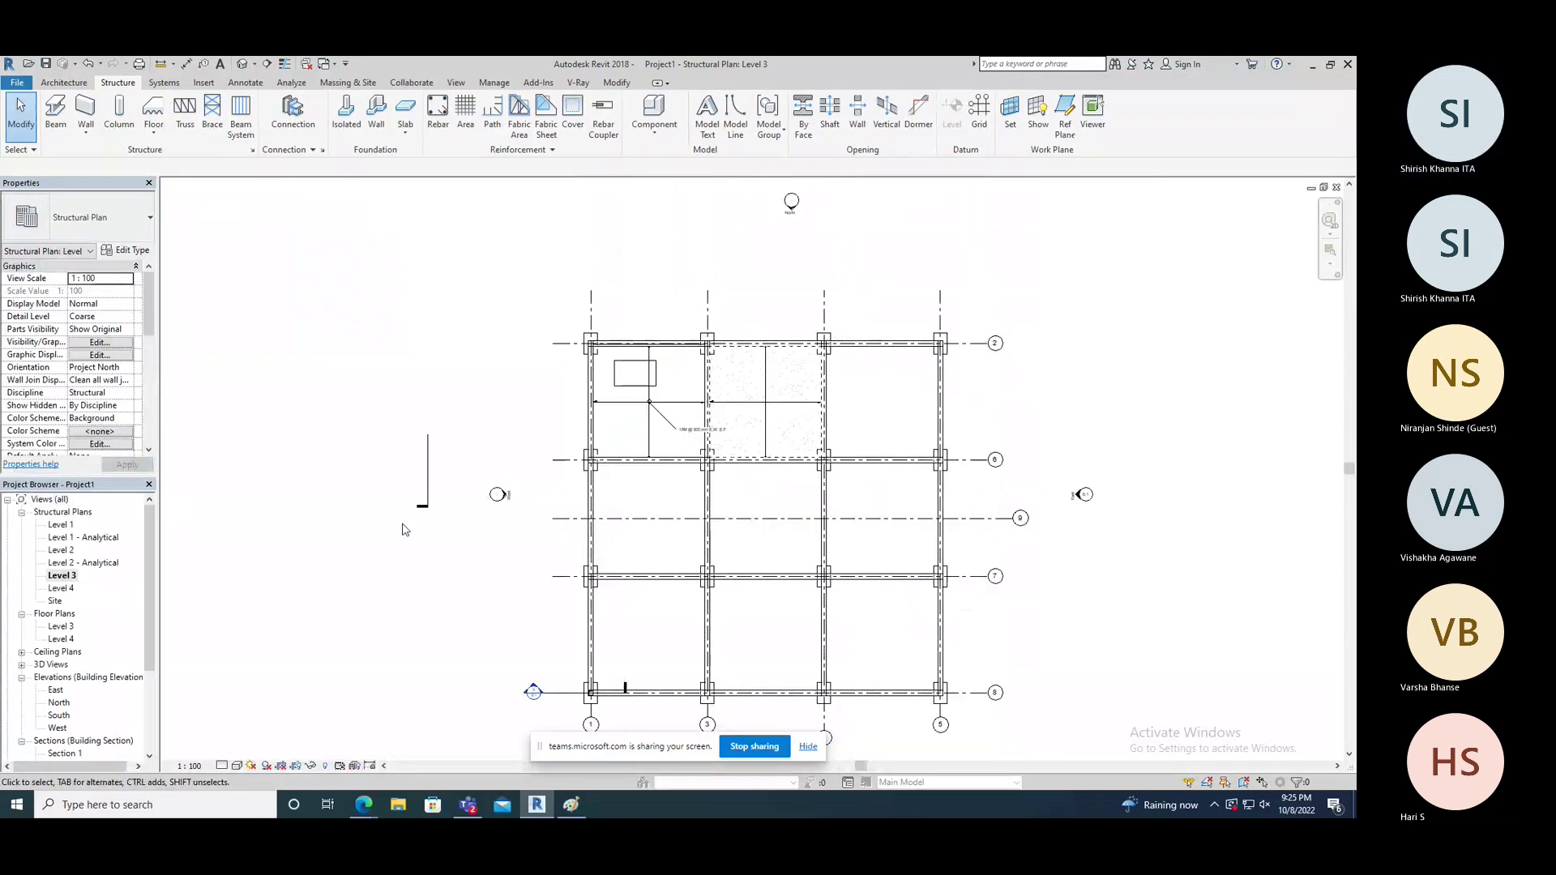
{"action": "middle_click_drag", "start_coordinate": [614, 438], "coordinate": [628, 322]}
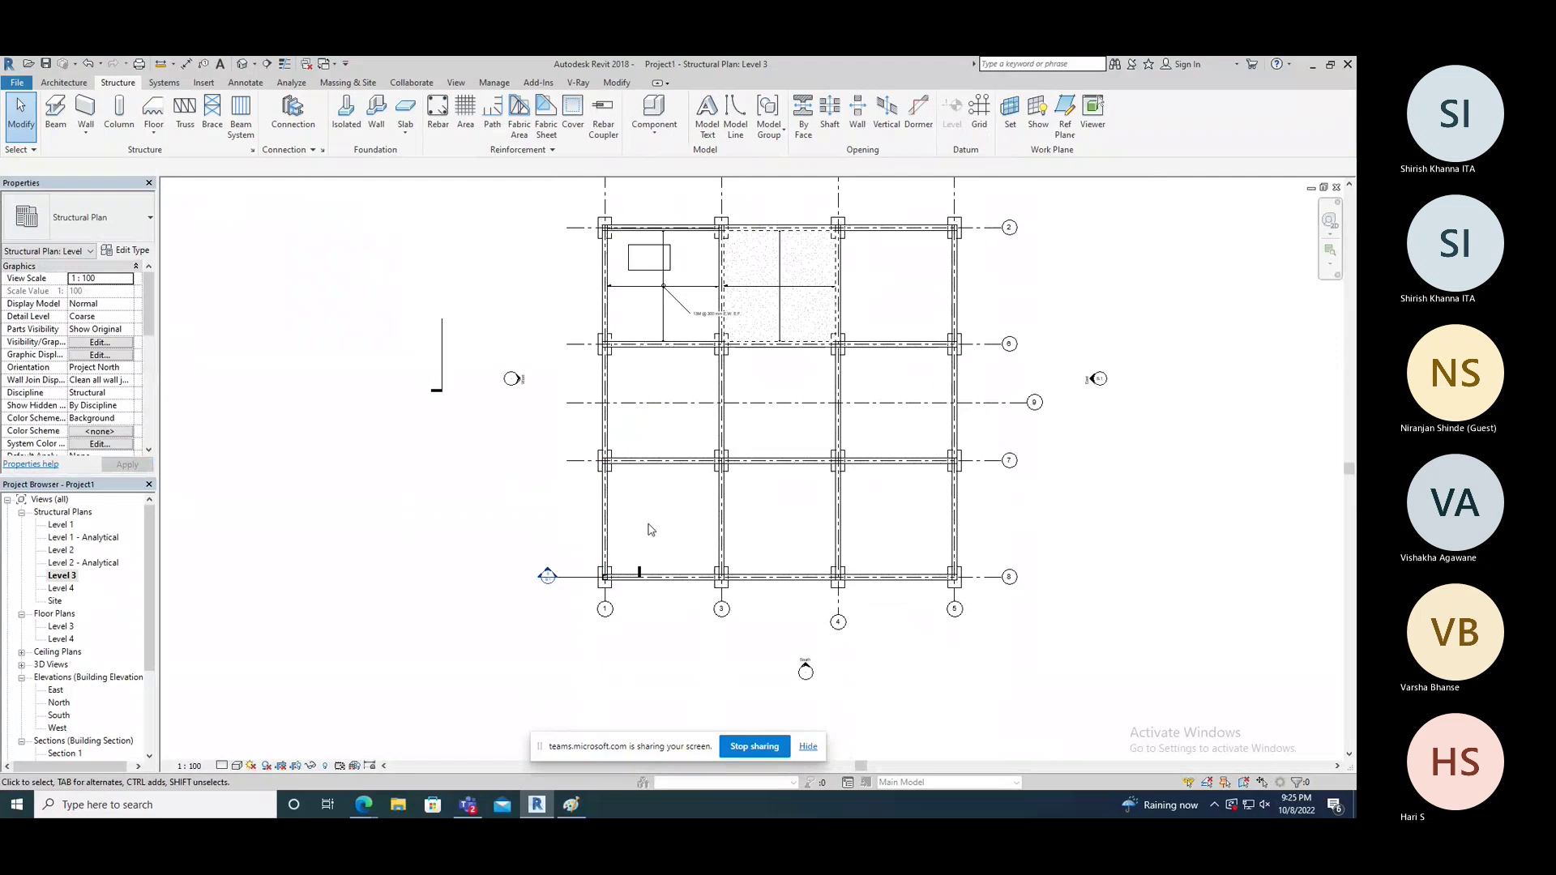
{"action": "scroll", "coordinate": [810, 389], "scroll_direction": "up", "scroll_amount": 1}
{"action": "scroll", "coordinate": [905, 301], "scroll_direction": "up", "scroll_amount": 1}
{"action": "scroll", "coordinate": [905, 301], "scroll_direction": "up", "scroll_amount": 7}
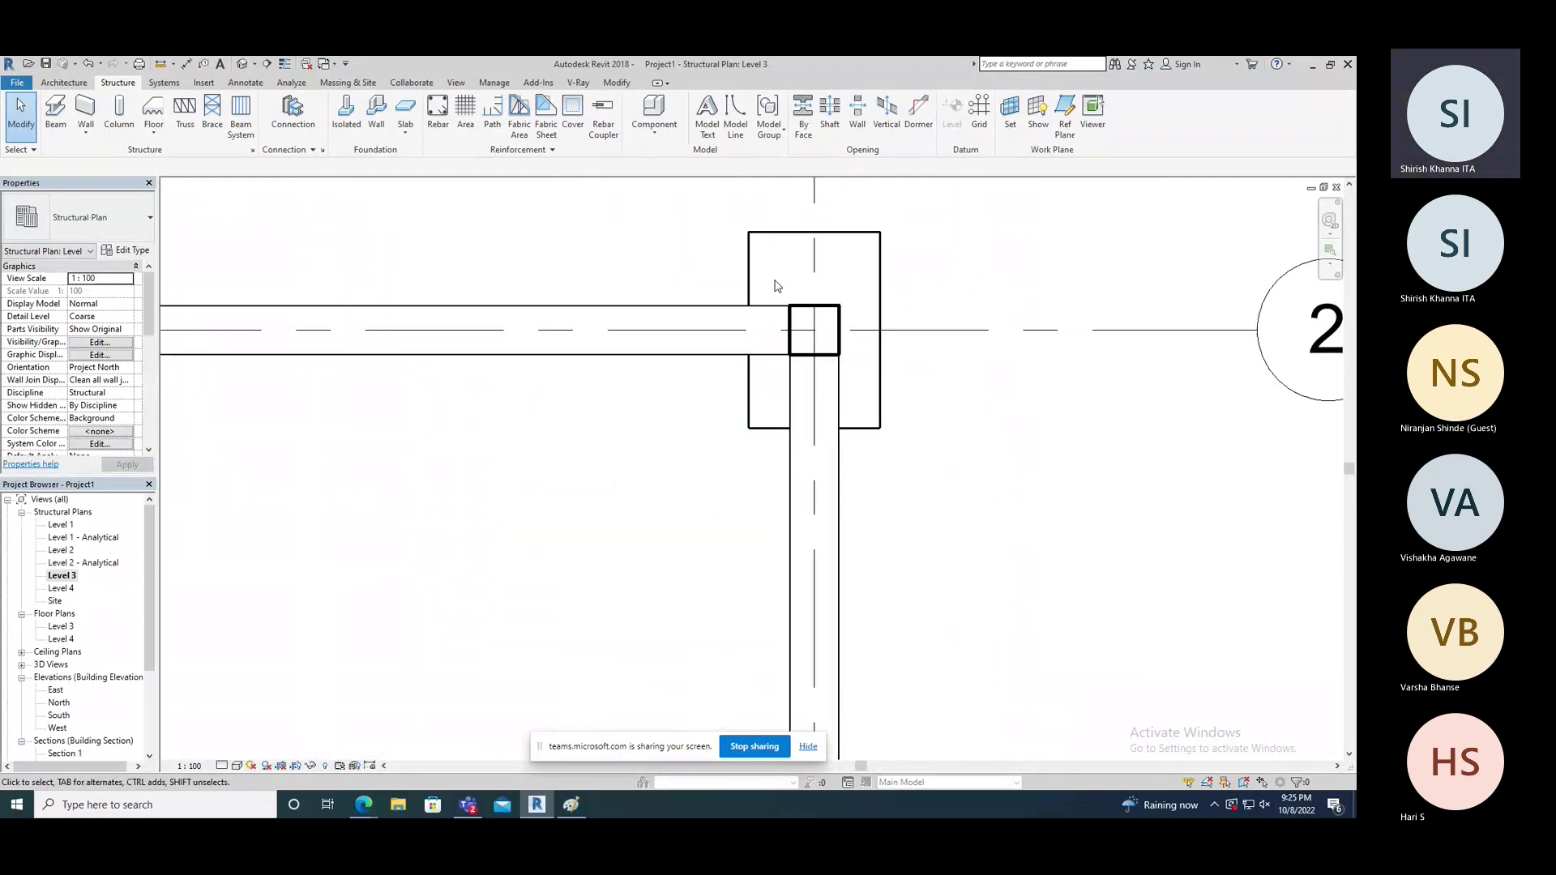
Step: Switch to the project's default 3D view
{"action": "left_click", "coordinate": [656, 138]}
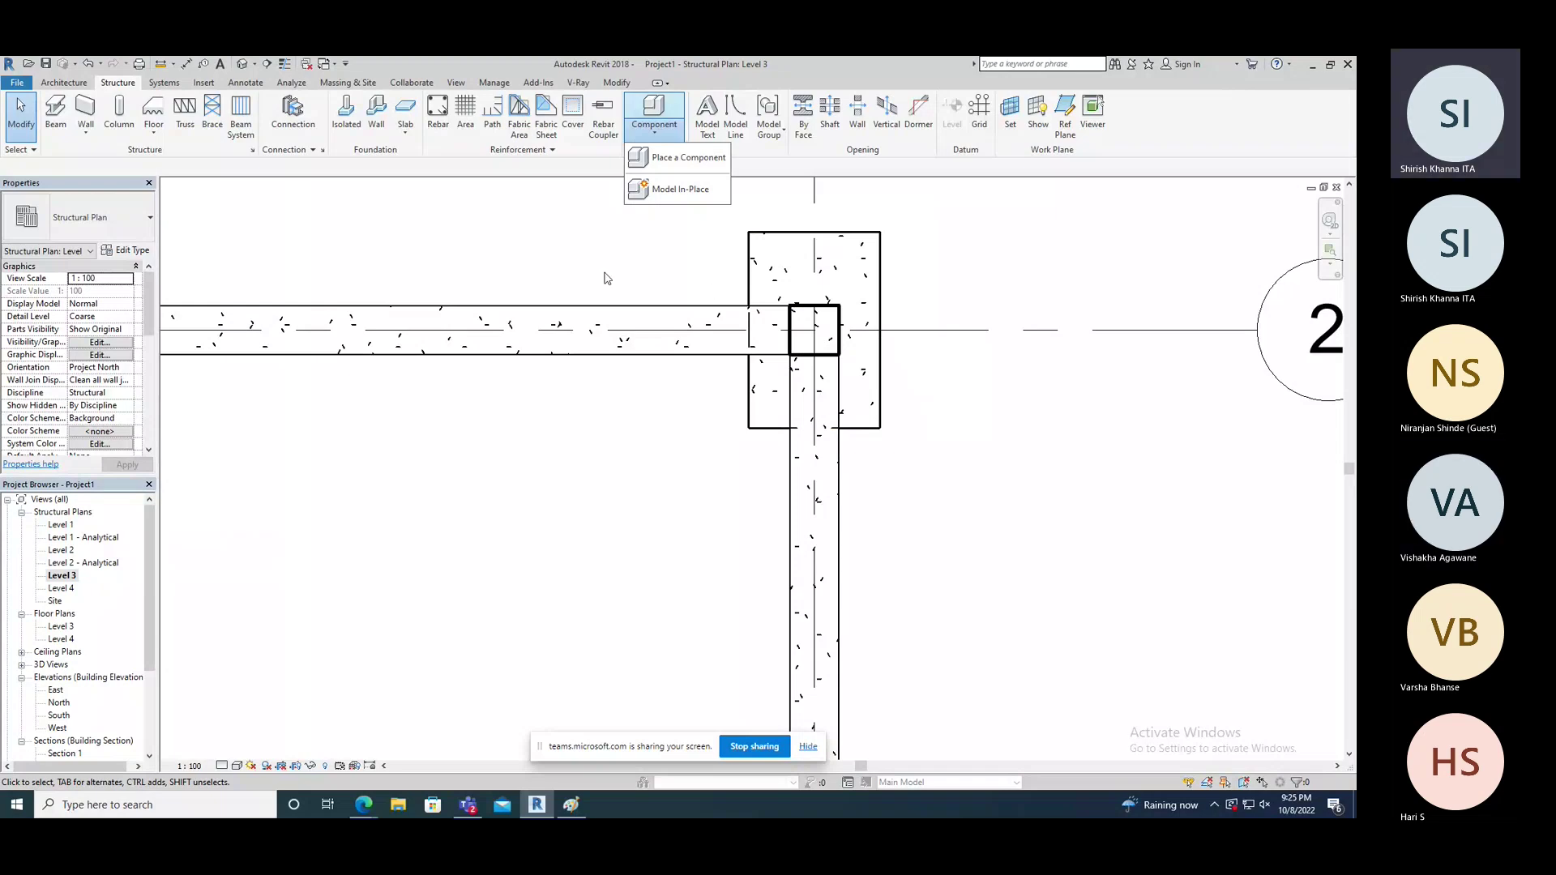
{"action": "left_click", "coordinate": [632, 277]}
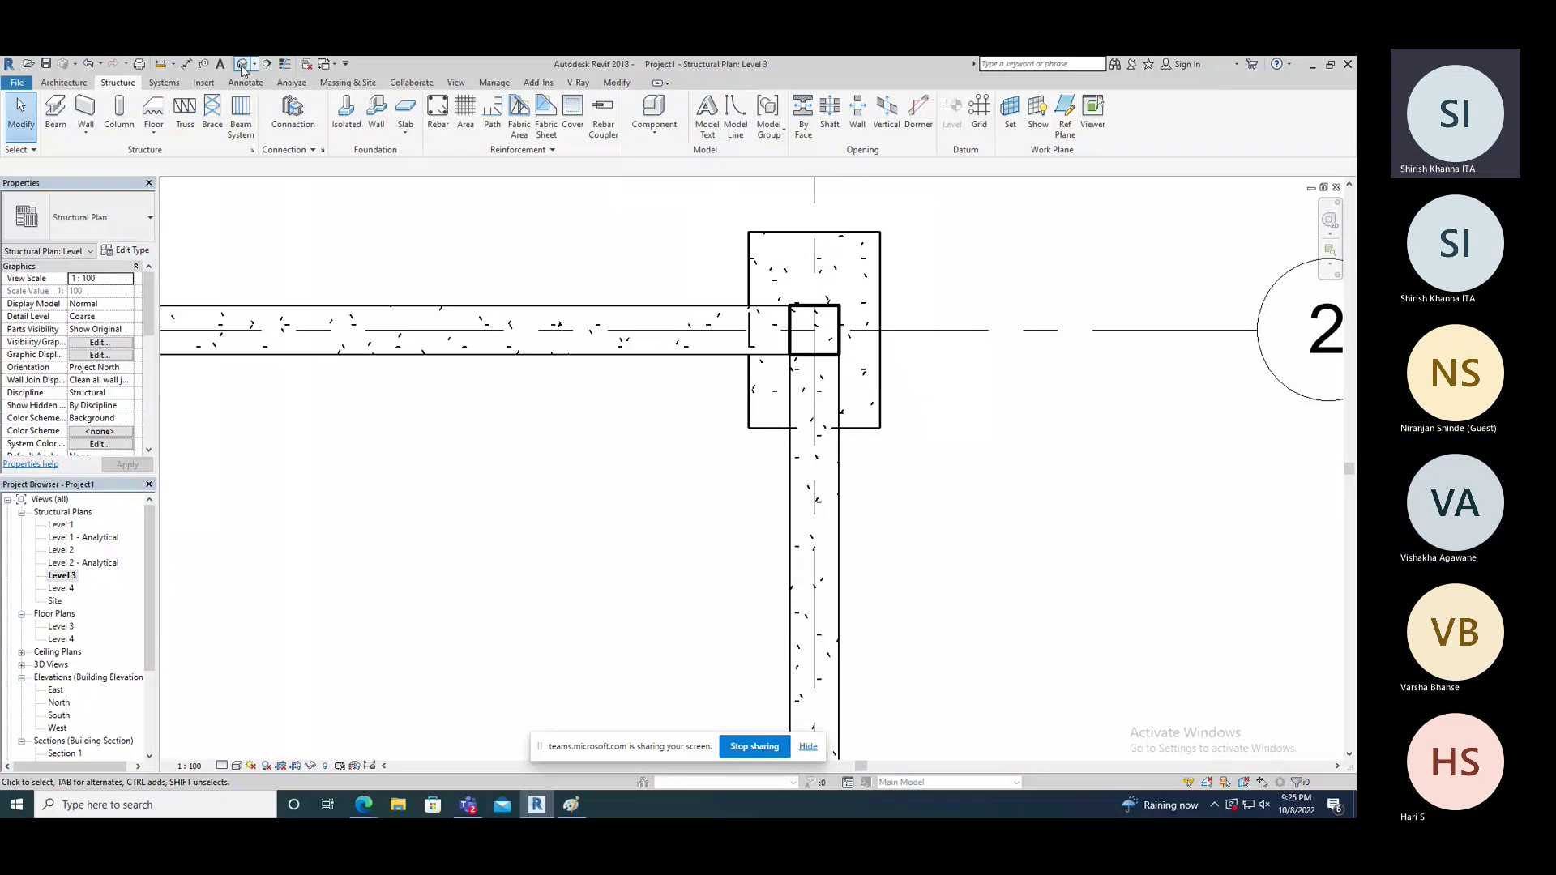
{"action": "left_click", "coordinate": [242, 68]}
{"action": "scroll", "coordinate": [766, 492], "scroll_direction": "up", "scroll_amount": 10}
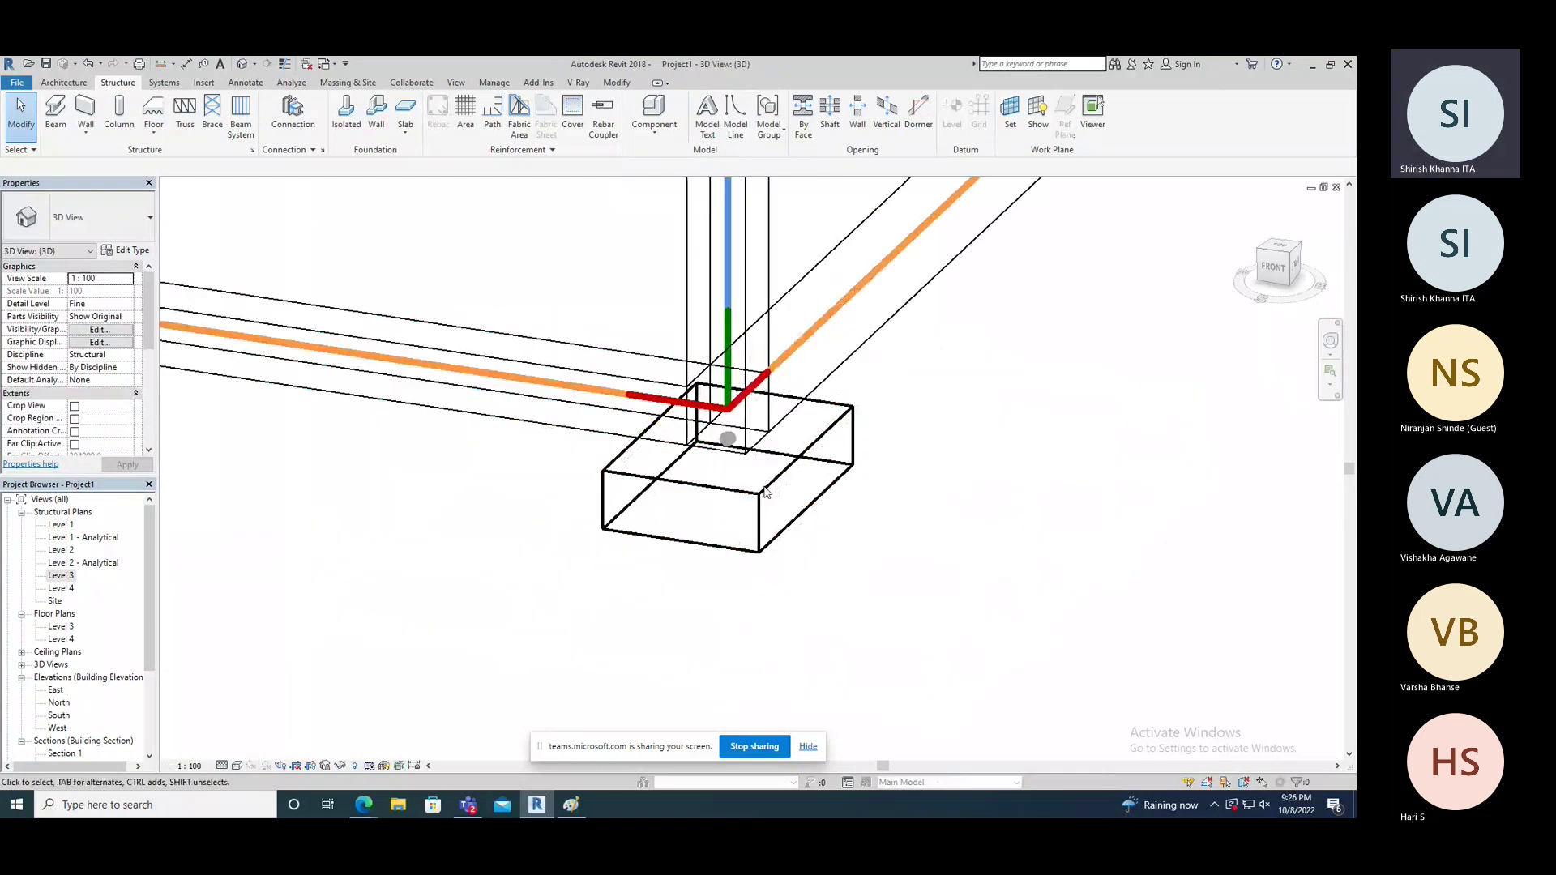
Step: Orbit and zoom to face the 1800 x 1200 x 450mm footing from the front
{"action": "middle_click_drag", "start_coordinate": [766, 493], "coordinate": [738, 618], "text": "shift"}
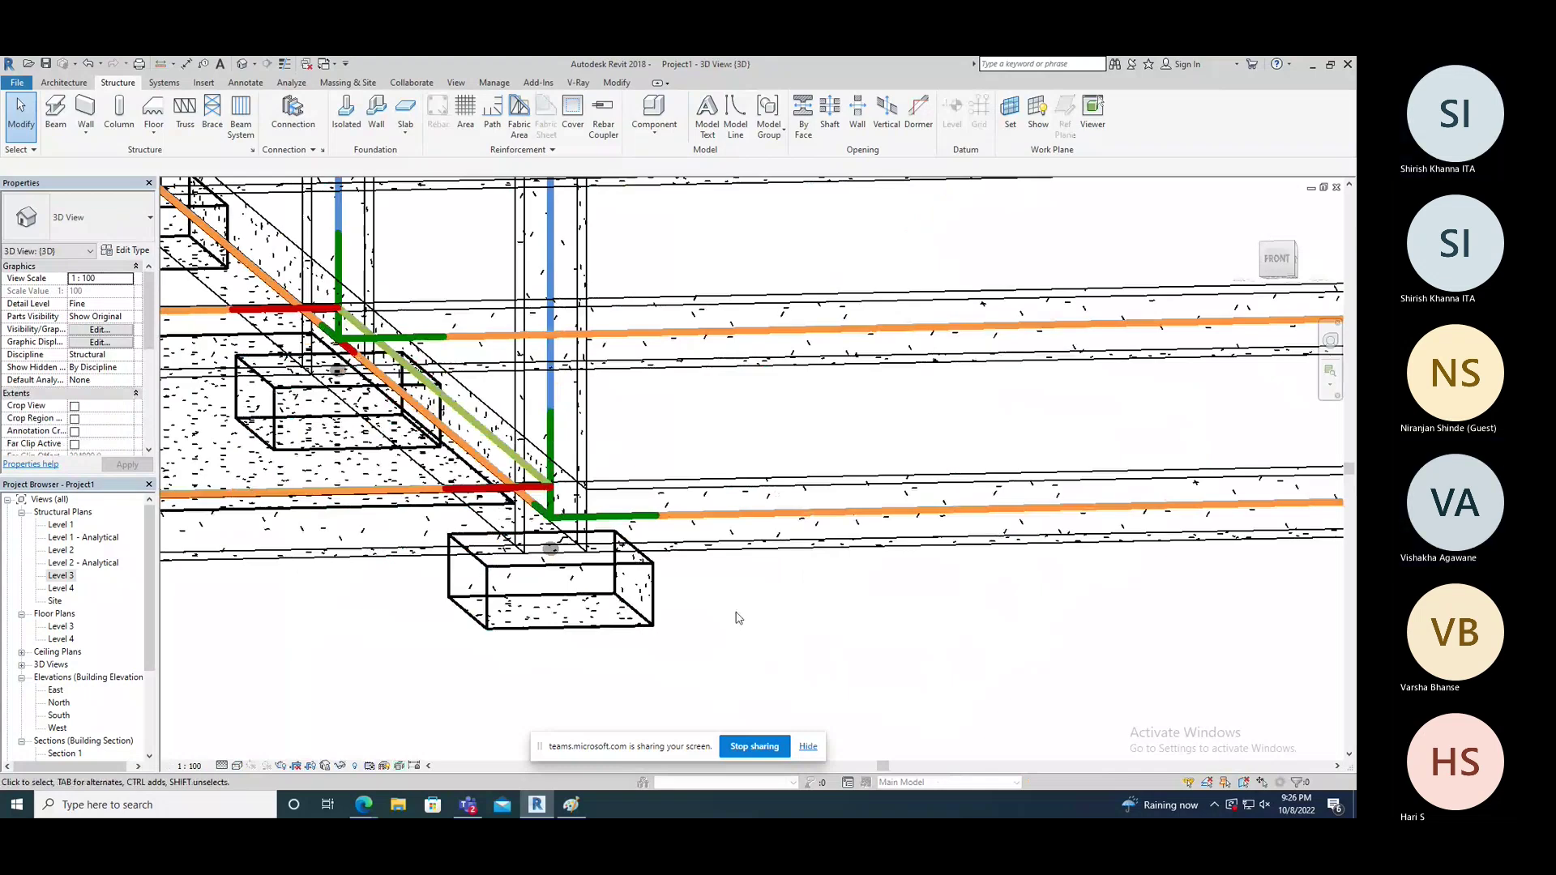
{"action": "middle_click_drag", "start_coordinate": [737, 618], "coordinate": [597, 525], "text": "shift"}
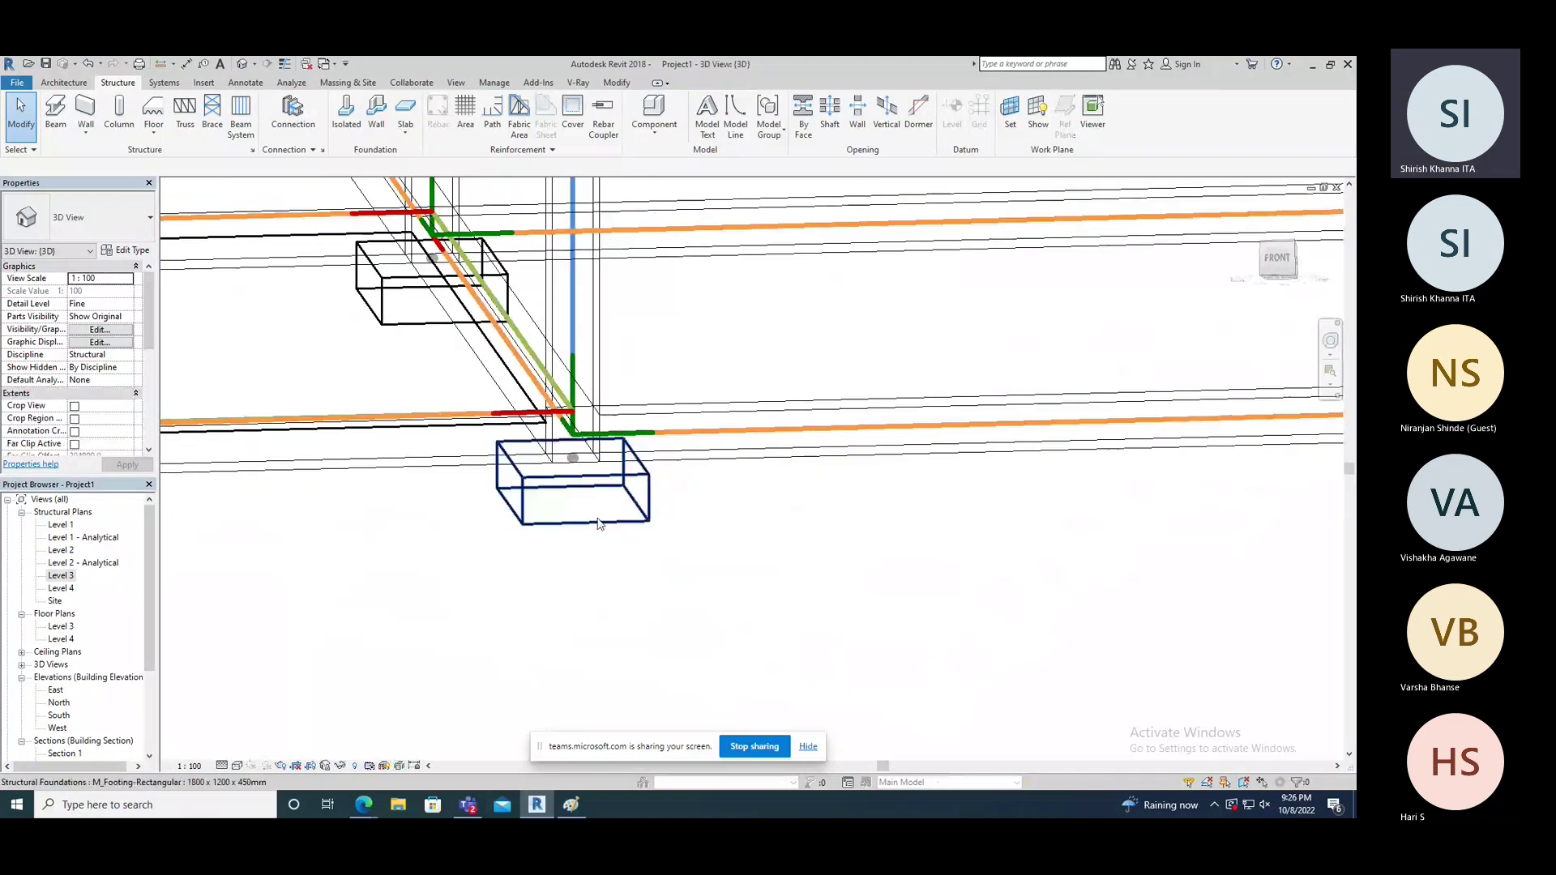
{"action": "scroll", "coordinate": [598, 526], "scroll_direction": "up", "scroll_amount": 1}
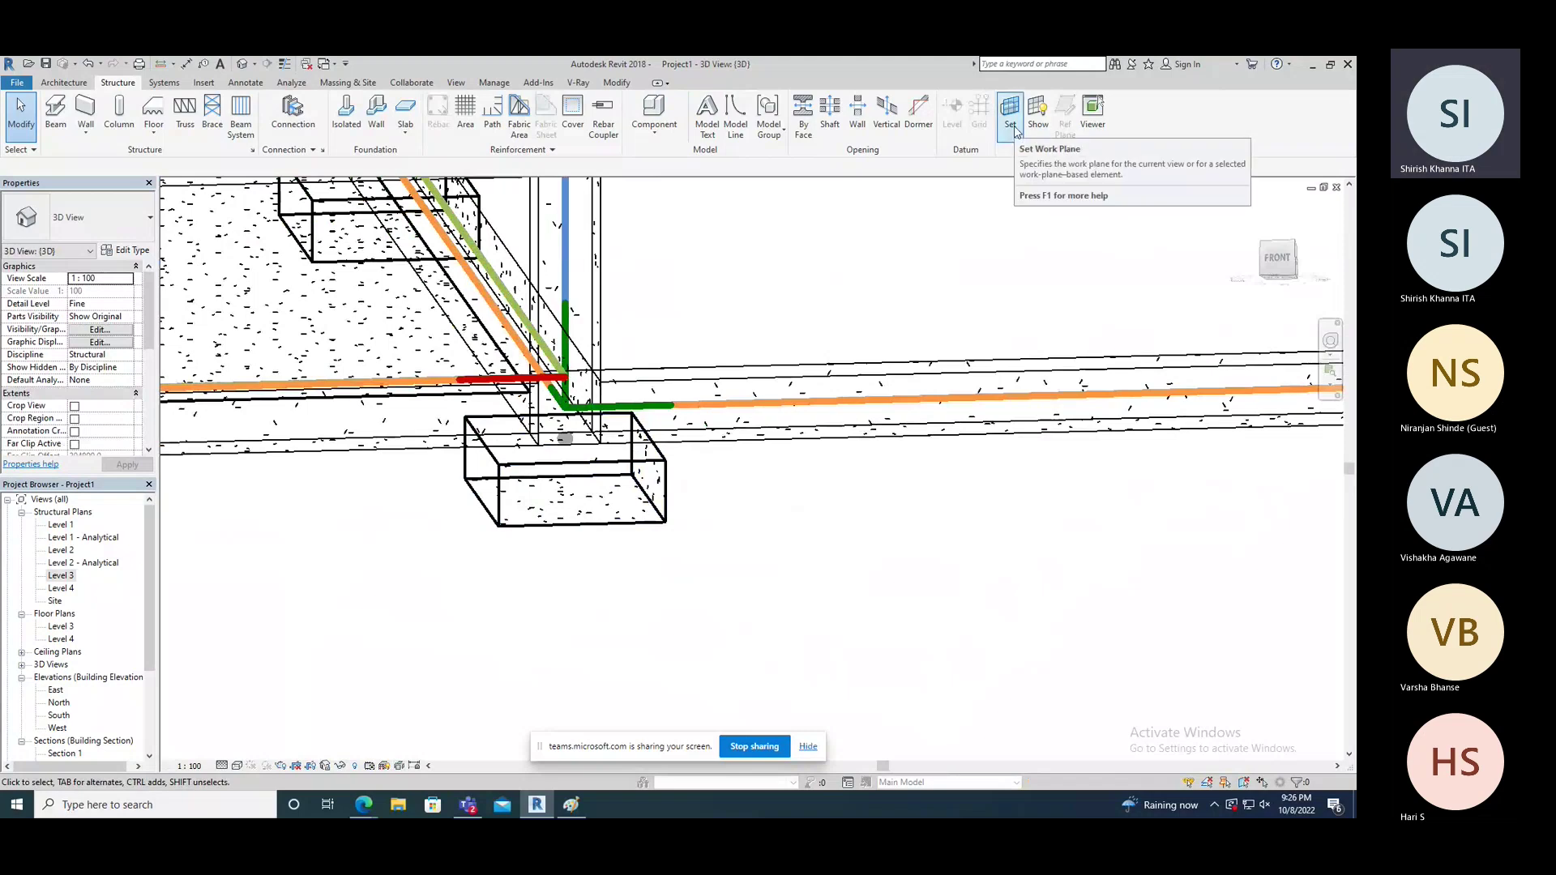
{"action": "left_click", "coordinate": [655, 134]}
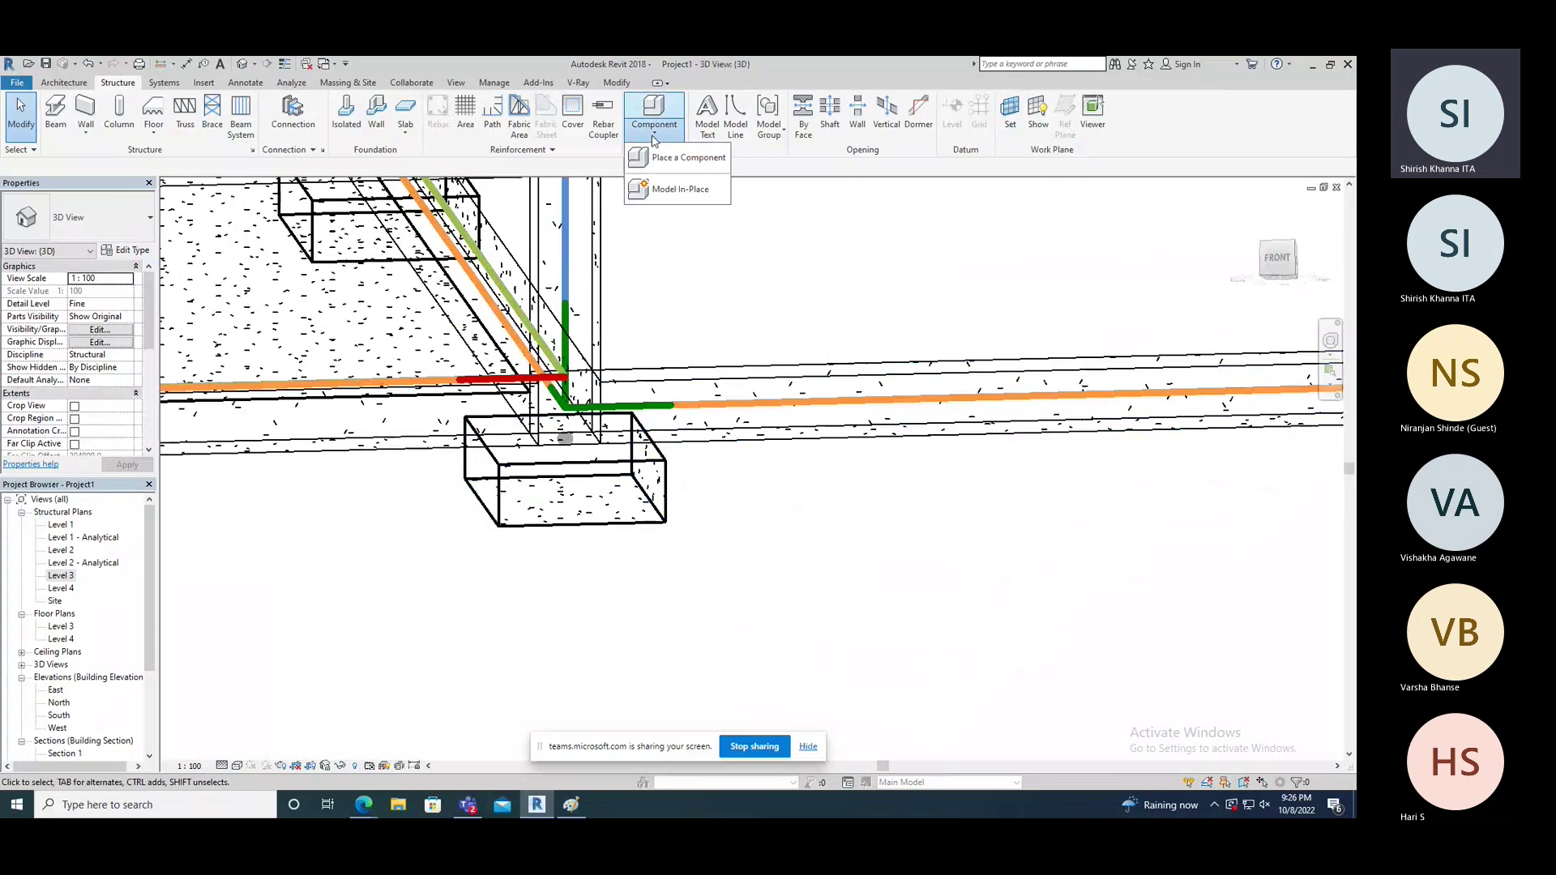
Step: Create a Model In-Place component in Generic Models category, named Generic Models 1
{"action": "left_click", "coordinate": [666, 196]}
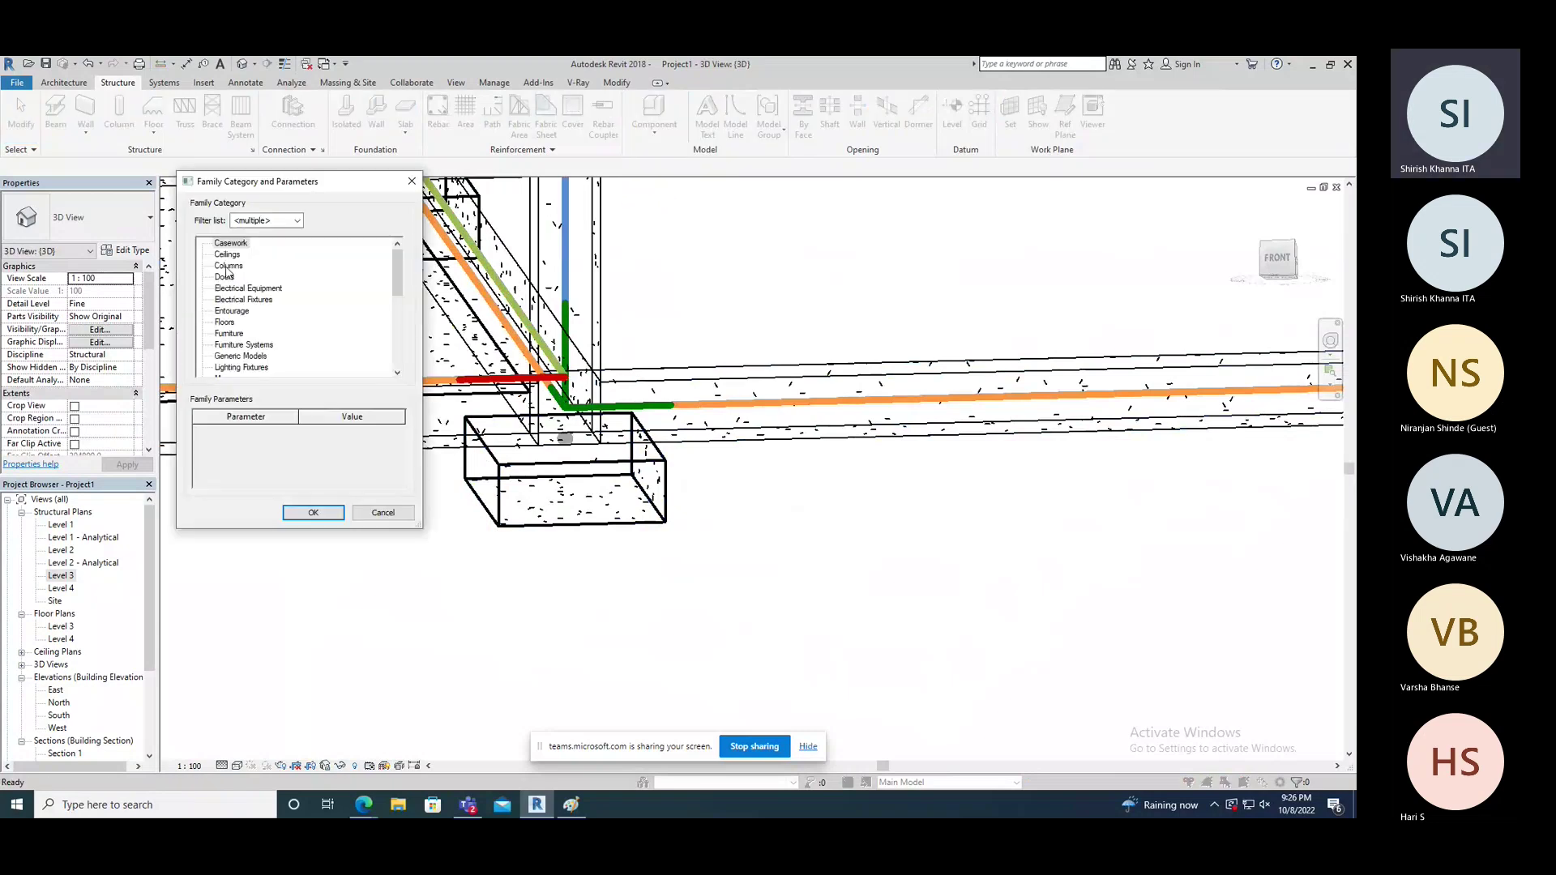
{"action": "left_click_drag", "start_coordinate": [399, 265], "coordinate": [400, 321]}
{"action": "left_click", "coordinate": [255, 358]}
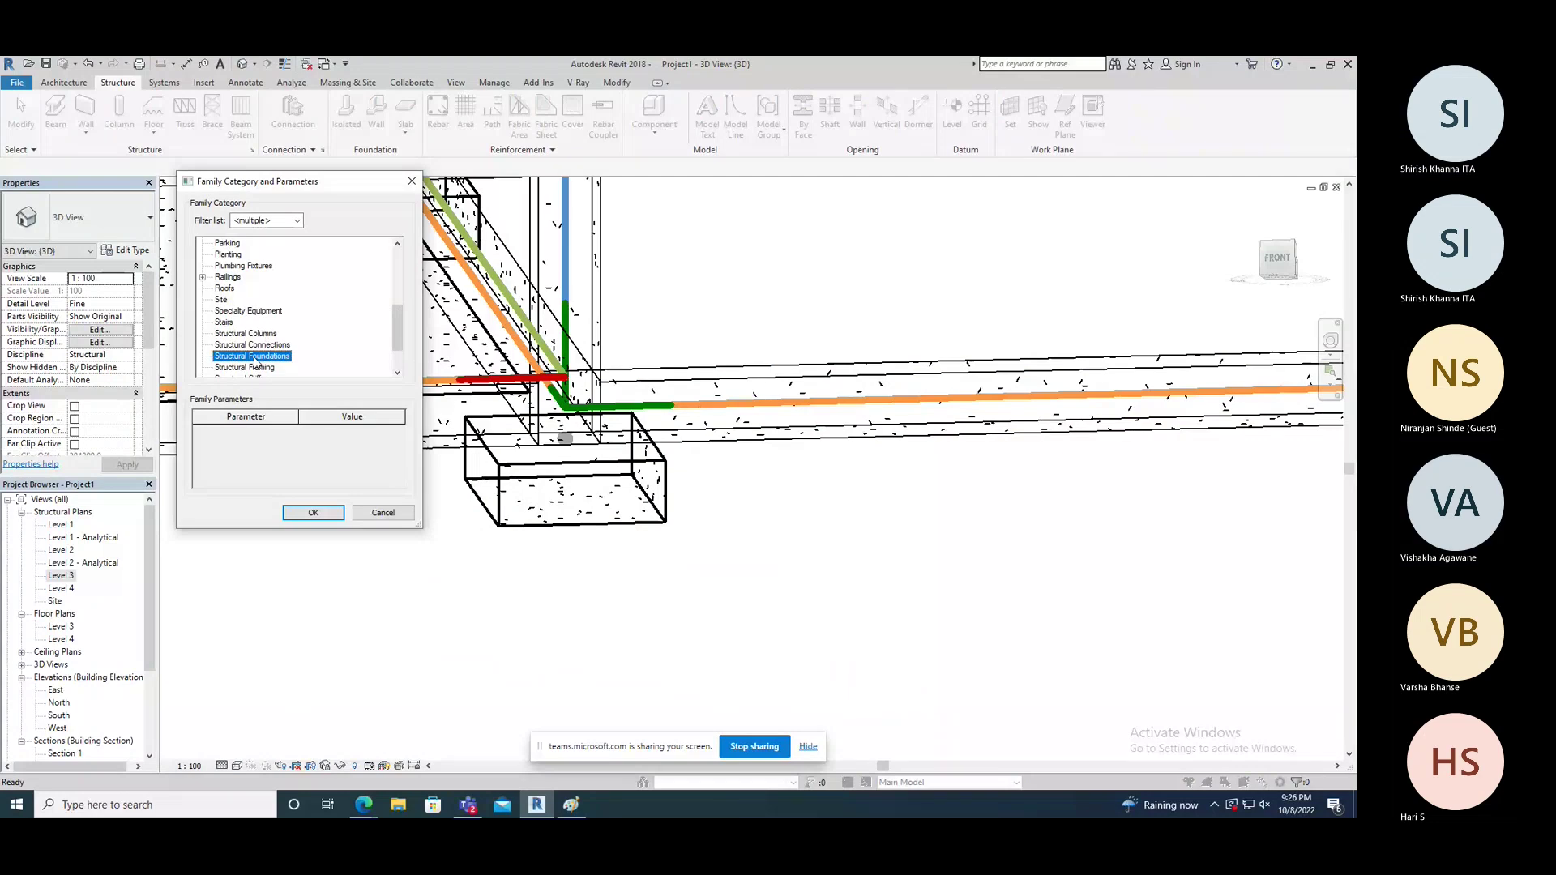
{"action": "left_click_drag", "start_coordinate": [398, 333], "coordinate": [400, 347]}
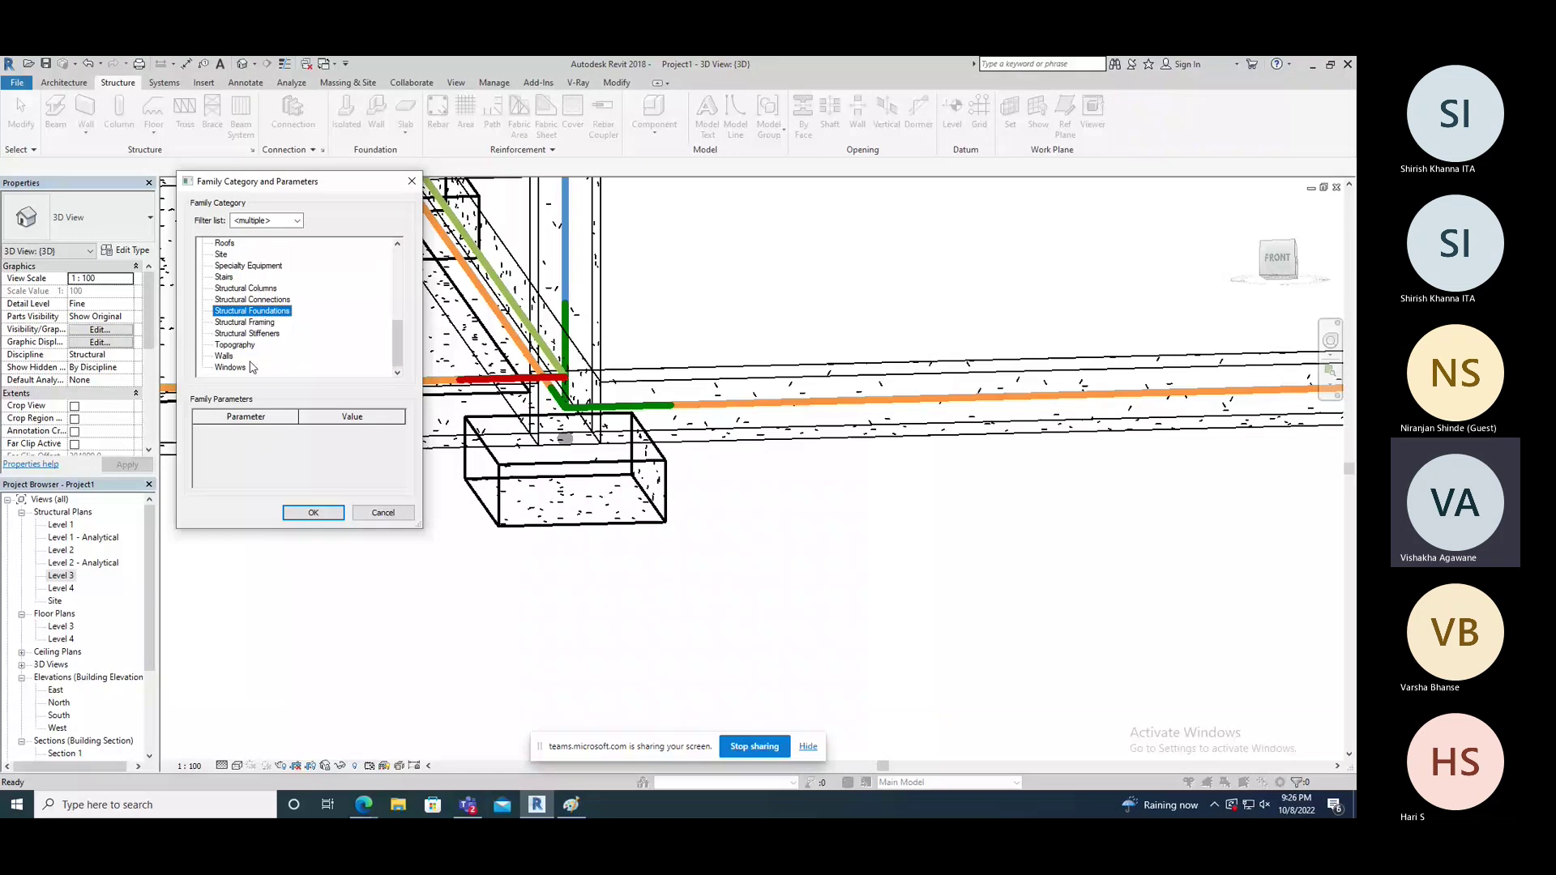
{"action": "left_click_drag", "start_coordinate": [397, 341], "coordinate": [394, 292]}
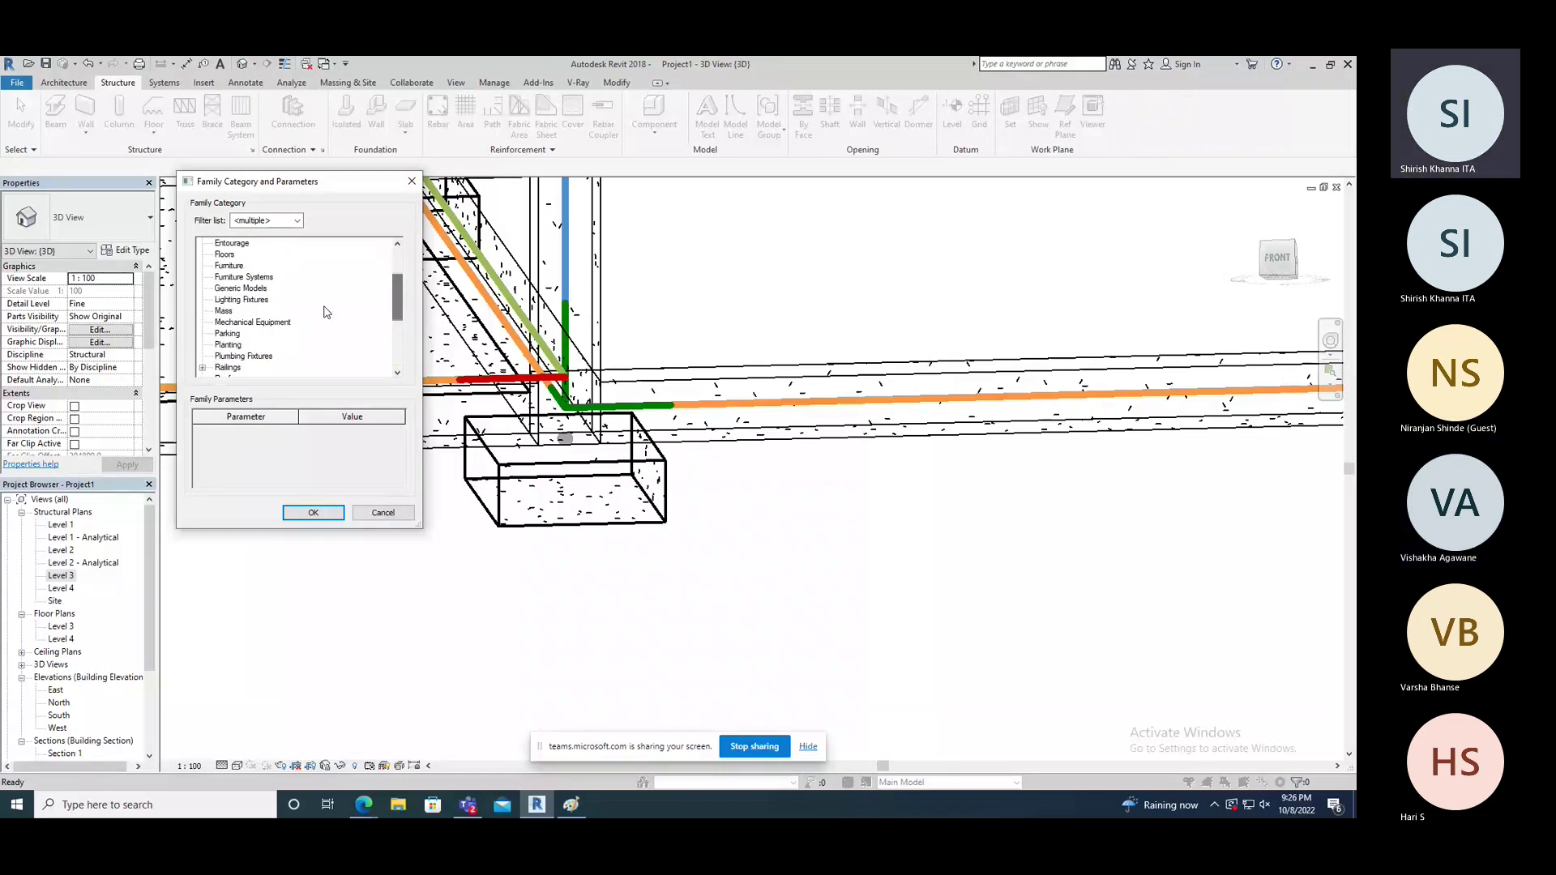
{"action": "left_click", "coordinate": [238, 289]}
{"action": "left_click", "coordinate": [314, 513]}
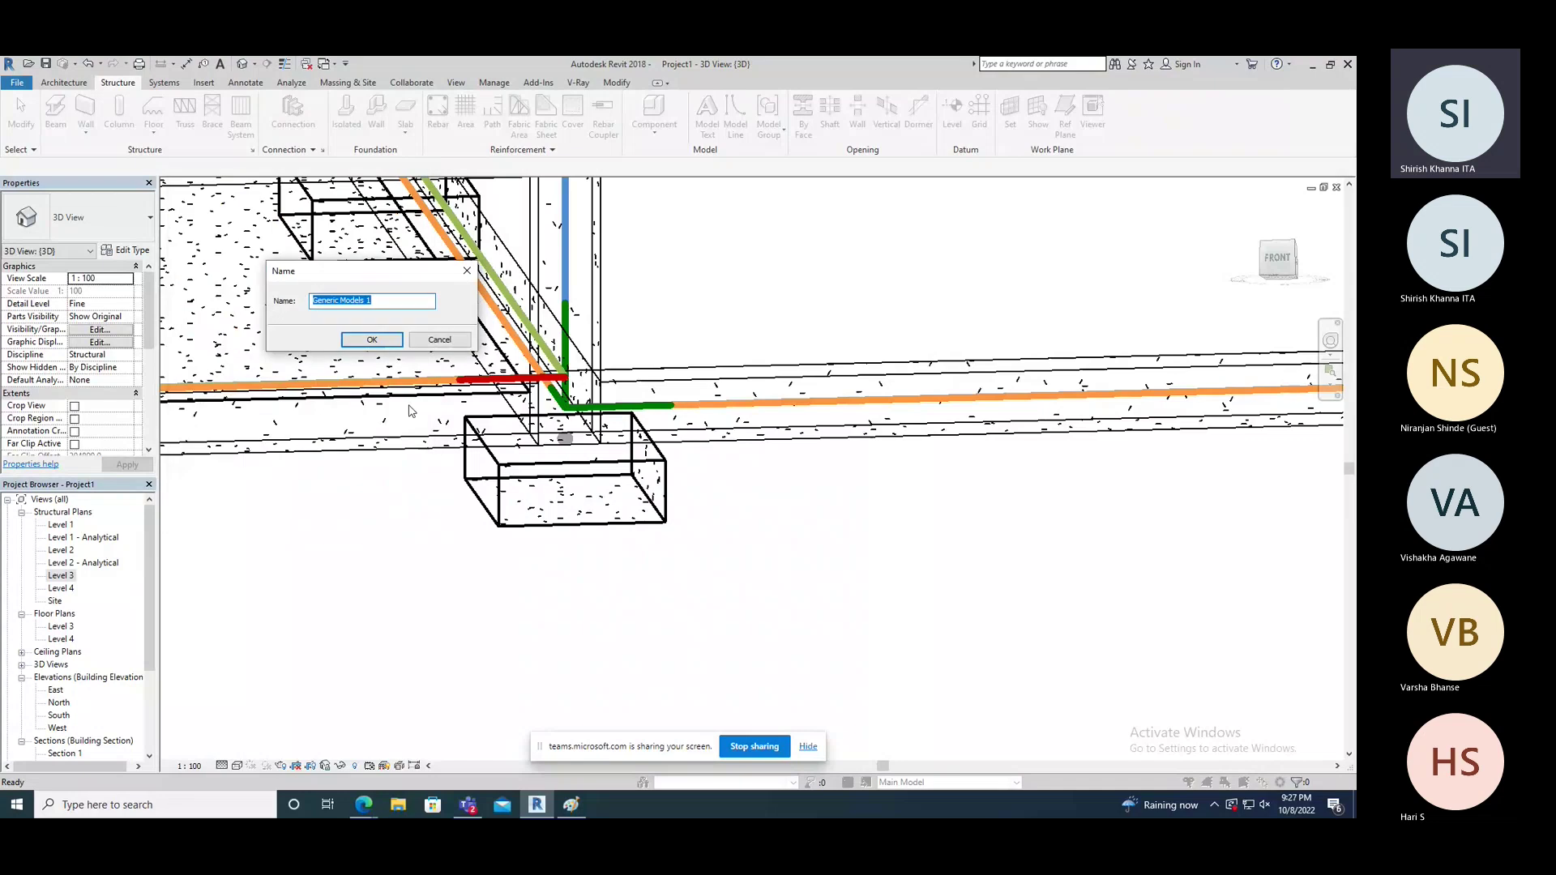
{"action": "left_click", "coordinate": [373, 341]}
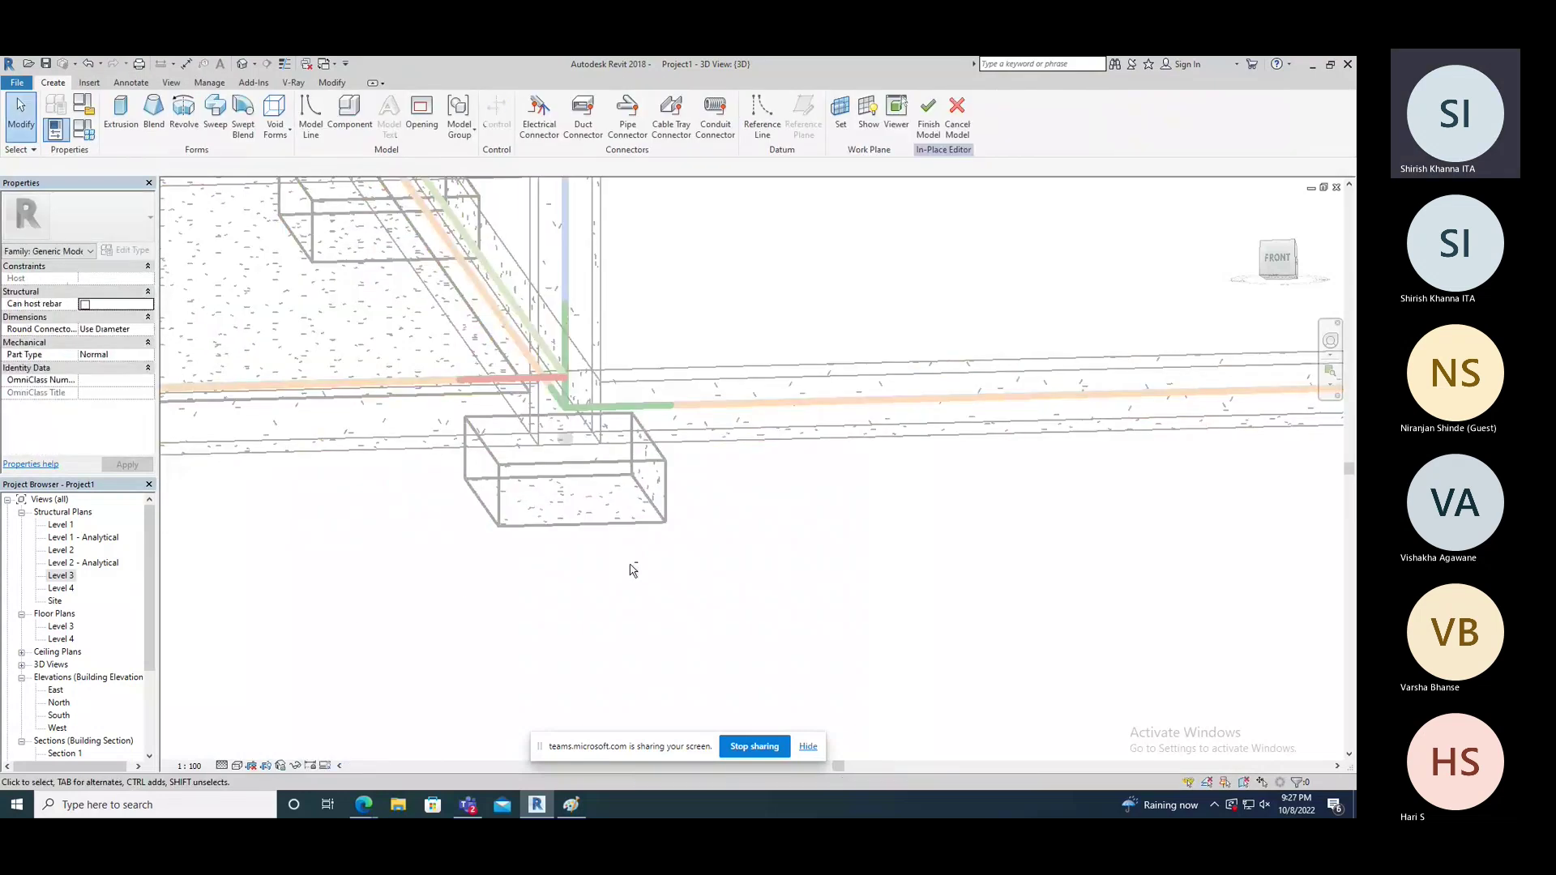
Step: Set the work plane to the footing face
{"action": "scroll", "coordinate": [633, 570], "scroll_direction": "down", "scroll_amount": 3}
{"action": "scroll", "coordinate": [657, 521], "scroll_direction": "up", "scroll_amount": 3}
{"action": "middle_click_drag", "start_coordinate": [625, 556], "coordinate": [799, 504]}
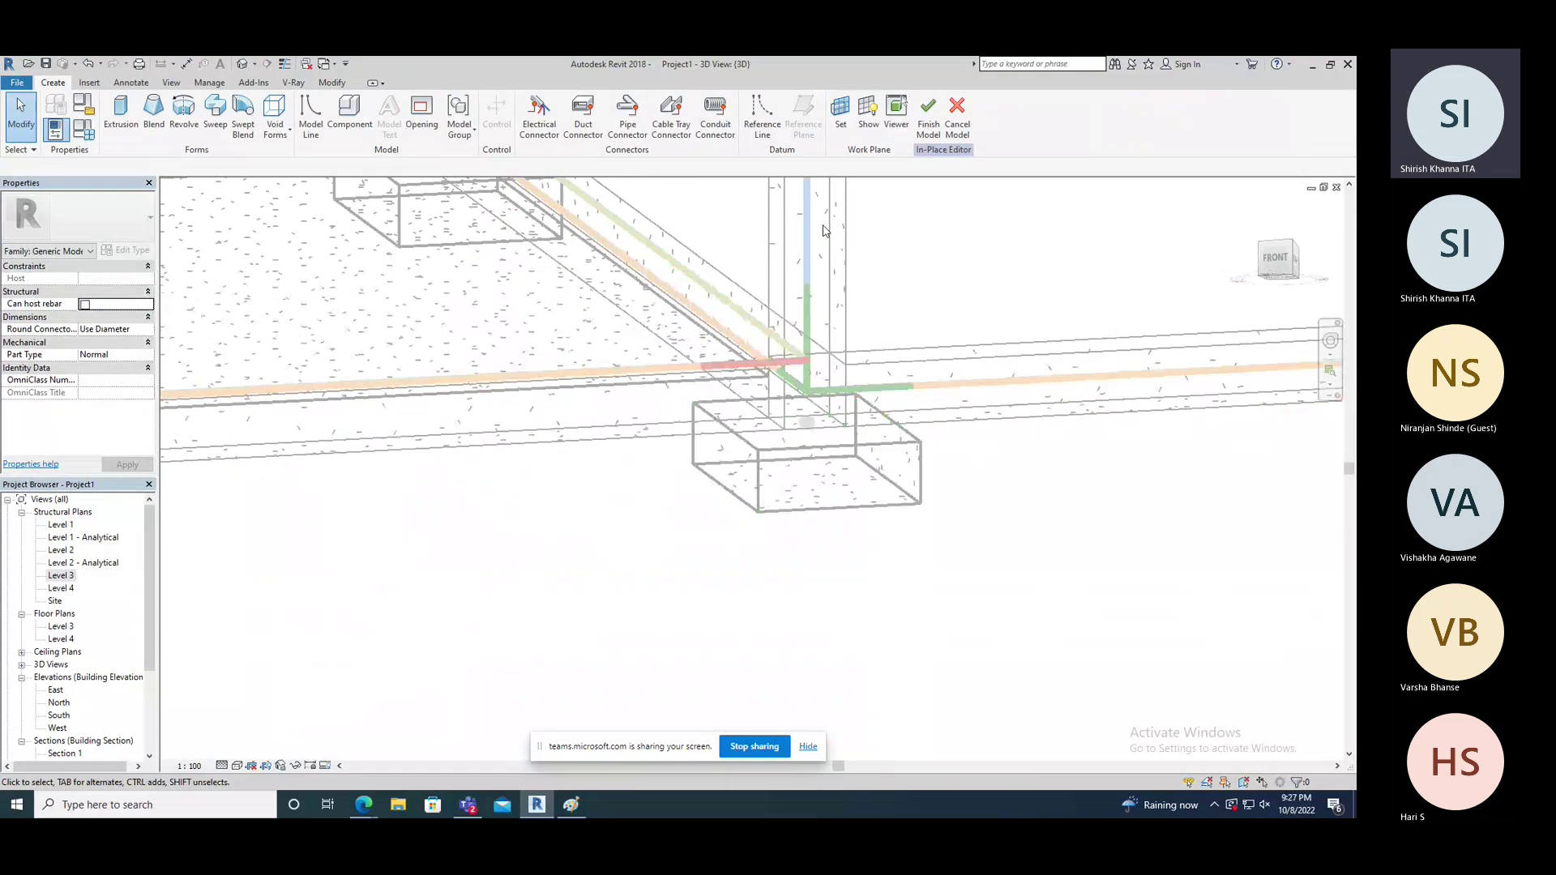
{"action": "left_click", "coordinate": [841, 112]}
{"action": "left_click", "coordinate": [412, 263]}
{"action": "left_click", "coordinate": [468, 325]}
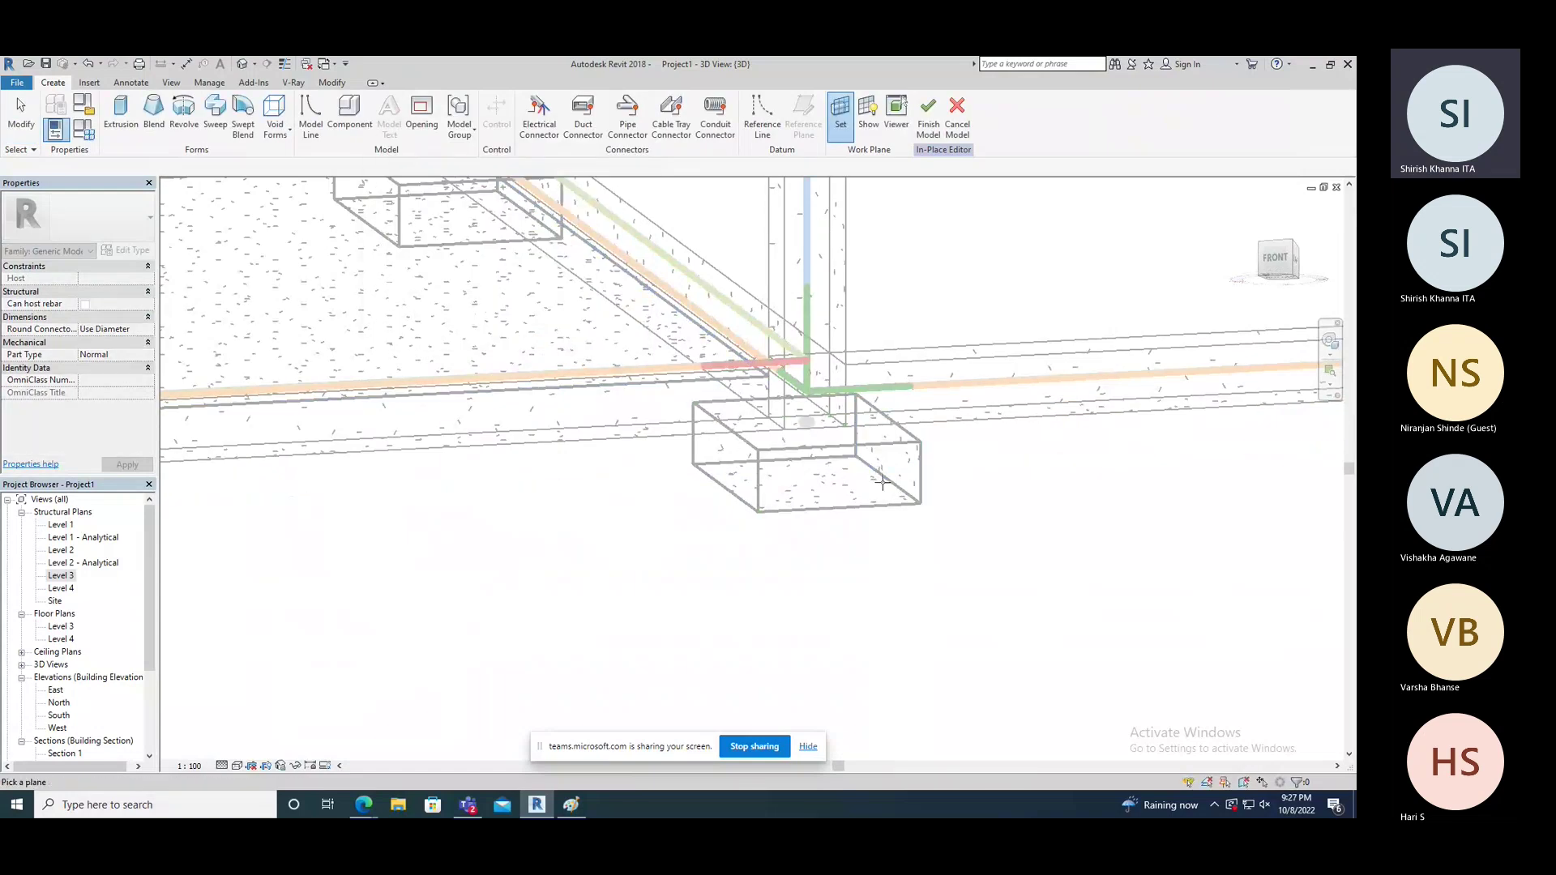
{"action": "left_click", "coordinate": [704, 577]}
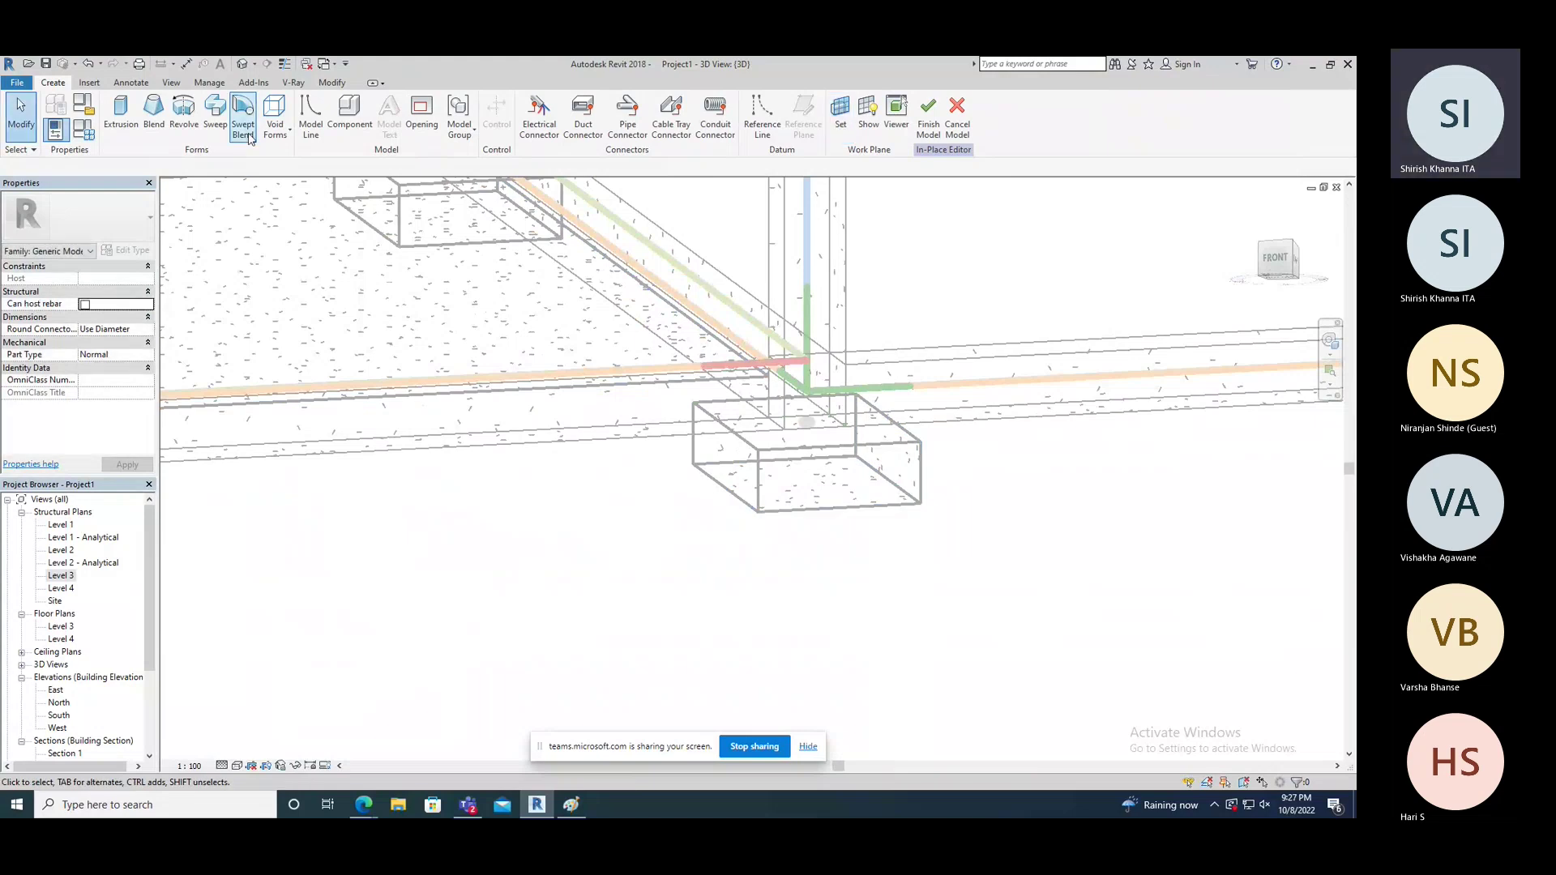
Step: Extrude a radius-480 circle 250 deep and finish the in-place model
{"action": "left_click", "coordinate": [123, 122]}
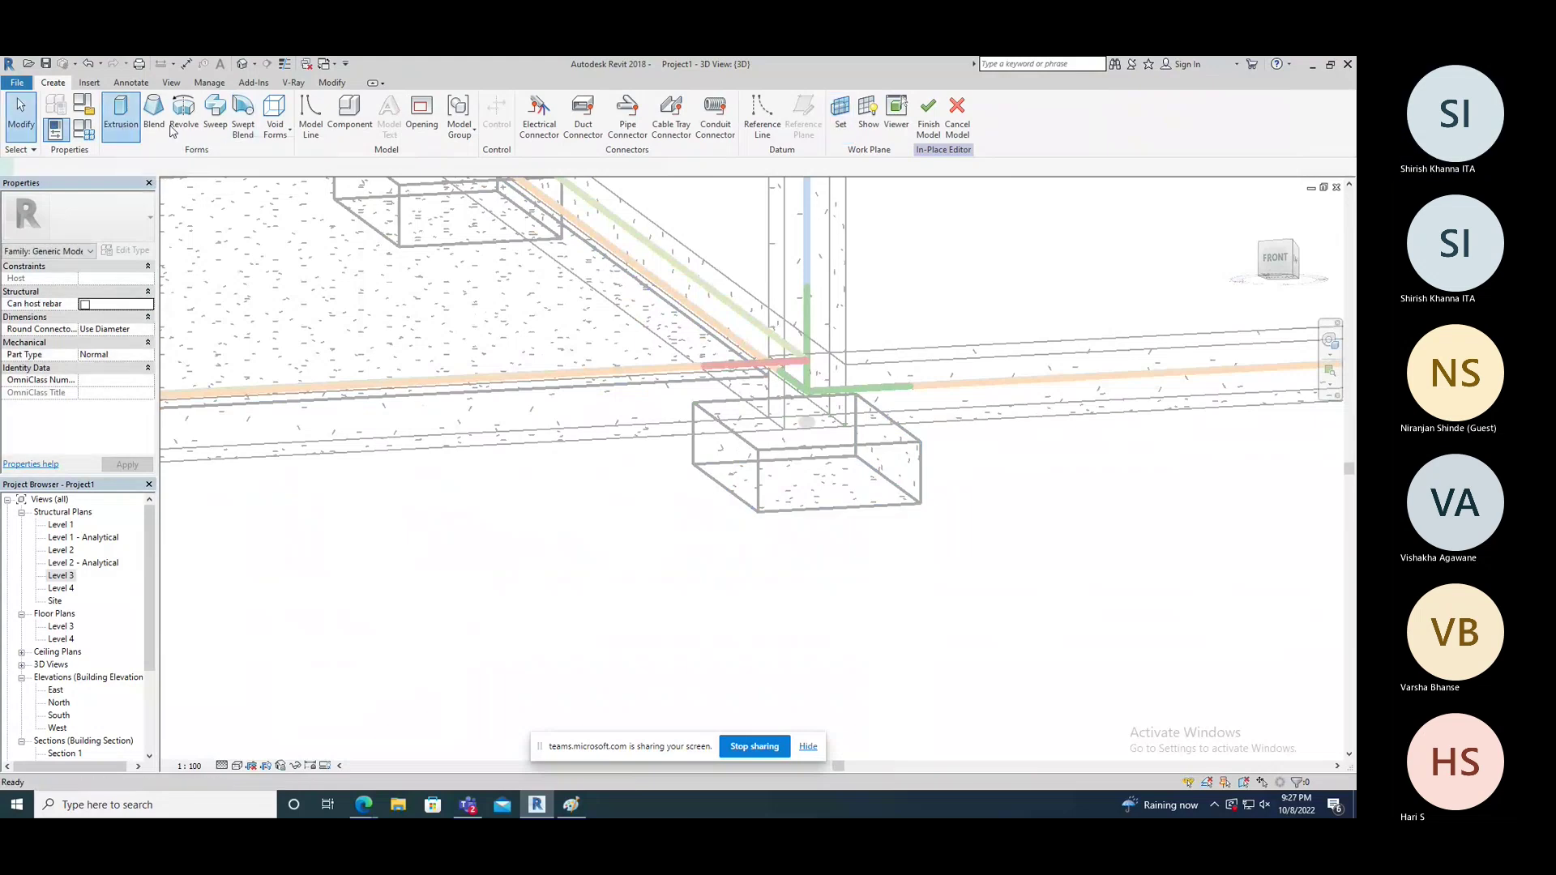
{"action": "left_click", "coordinate": [577, 102]}
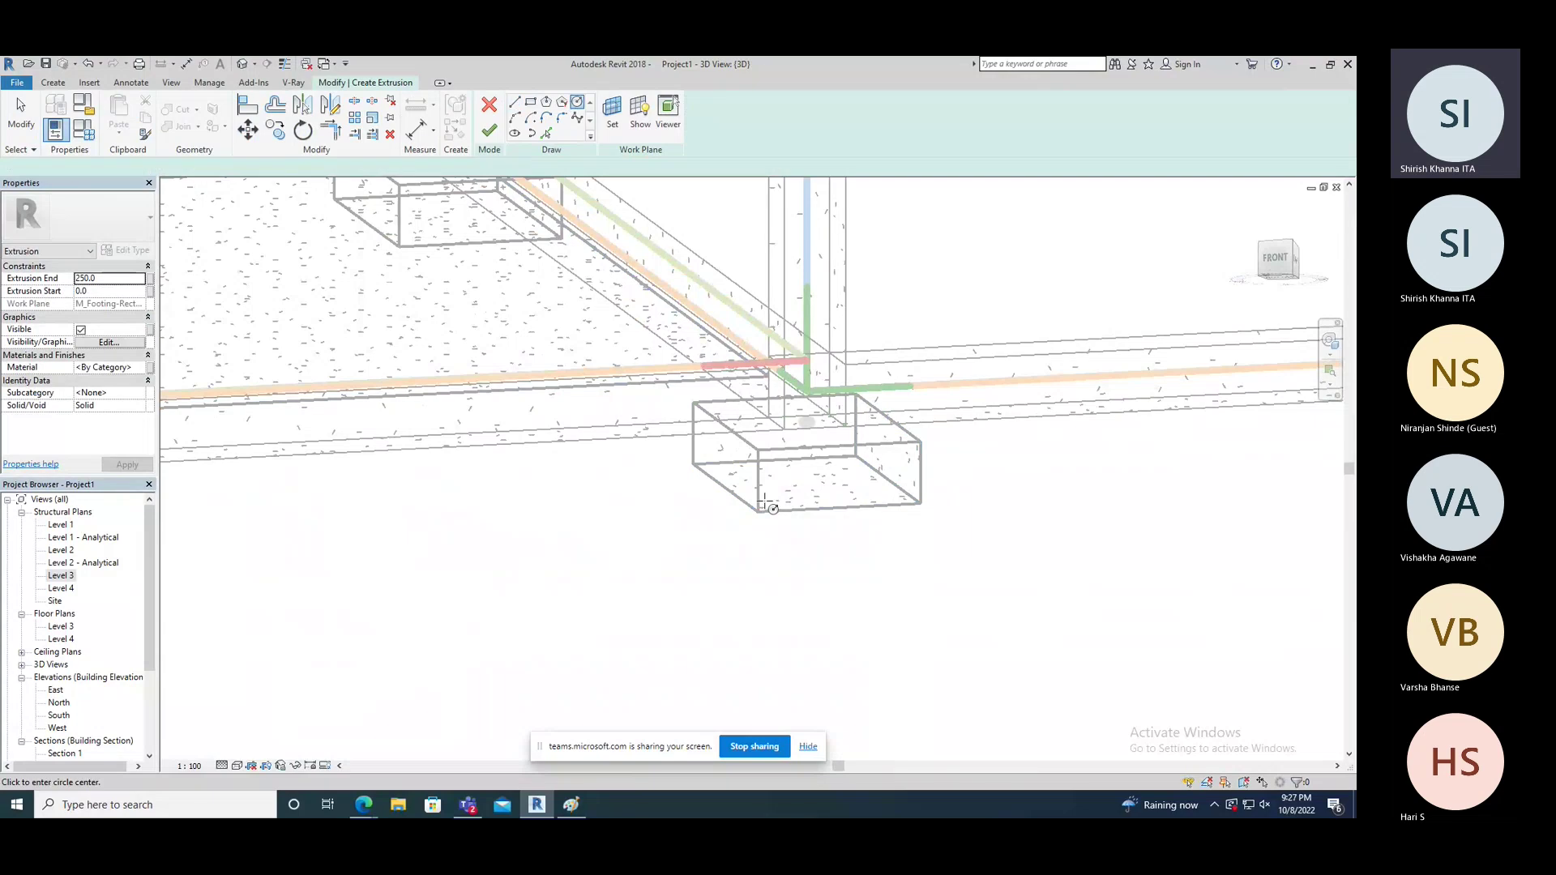
{"action": "left_click", "coordinate": [805, 487]}
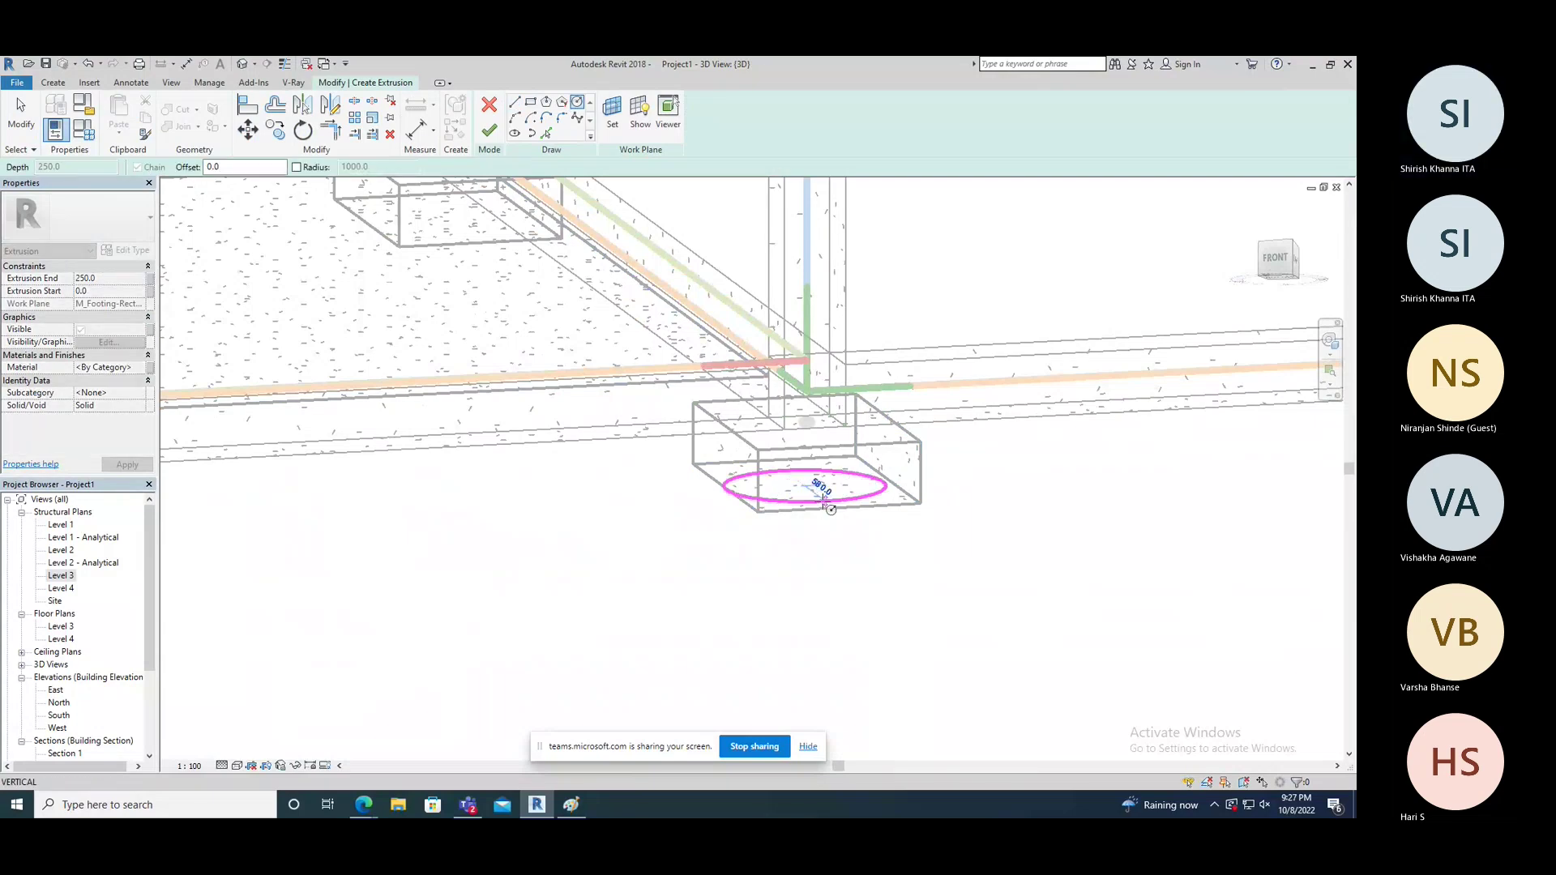
{"action": "left_click", "coordinate": [770, 499]}
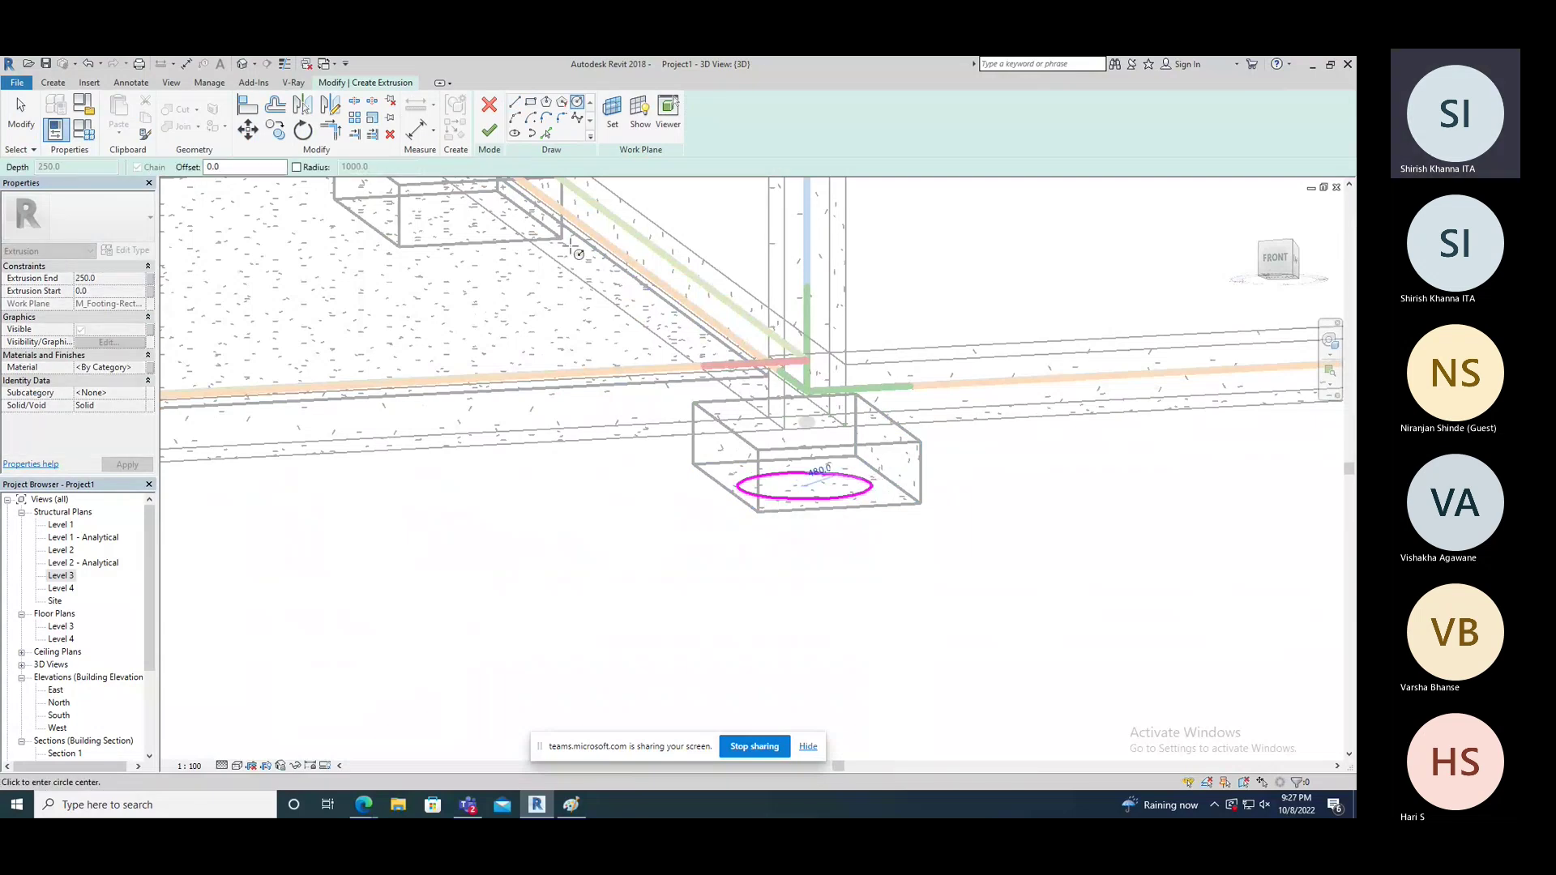
{"action": "key", "text": "Escape"}
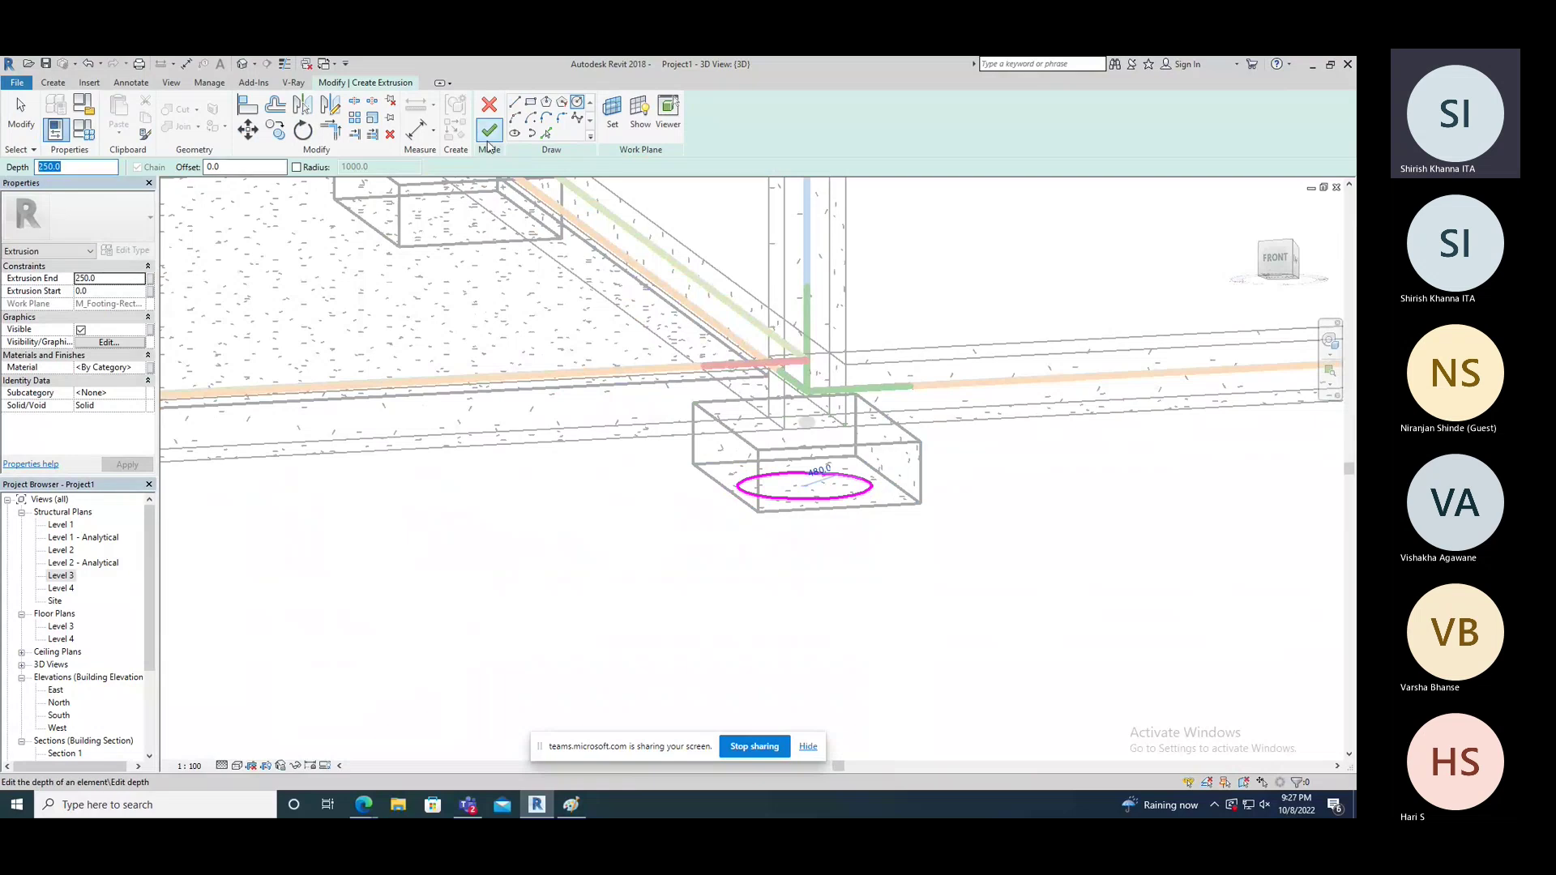
{"action": "left_click", "coordinate": [490, 134]}
{"action": "left_click", "coordinate": [673, 542]}
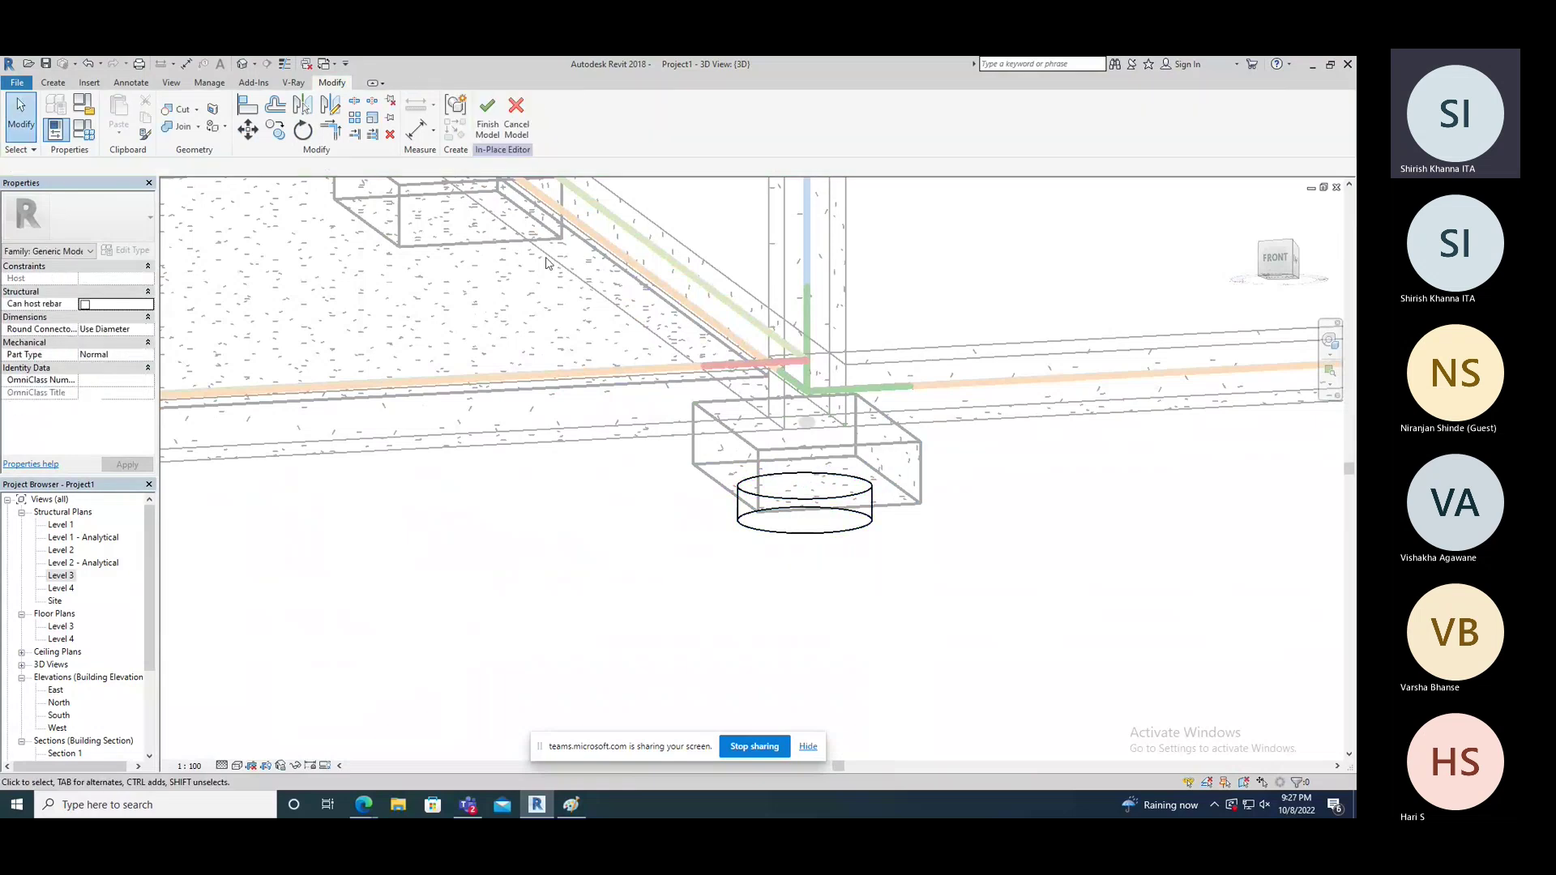
{"action": "left_click", "coordinate": [493, 134]}
Step: Check the cylinder model's type properties, then reopen it for in-place editing
{"action": "middle_click_drag", "start_coordinate": [660, 451], "coordinate": [618, 612], "text": "shift"}
{"action": "left_click", "coordinate": [803, 525]}
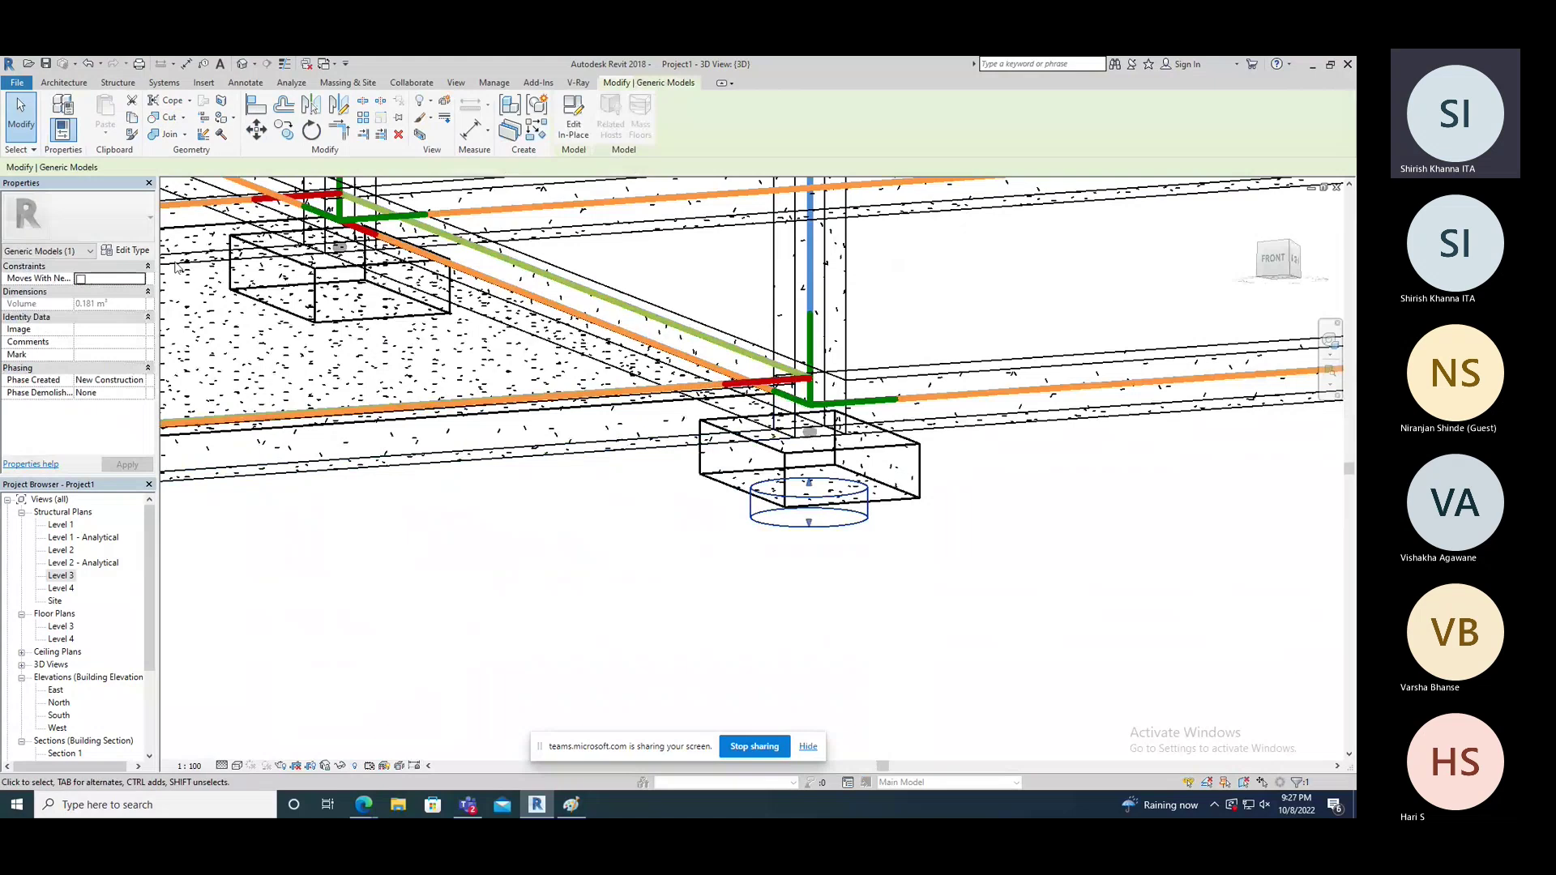
{"action": "left_click", "coordinate": [130, 252]}
{"action": "left_click", "coordinate": [425, 323]}
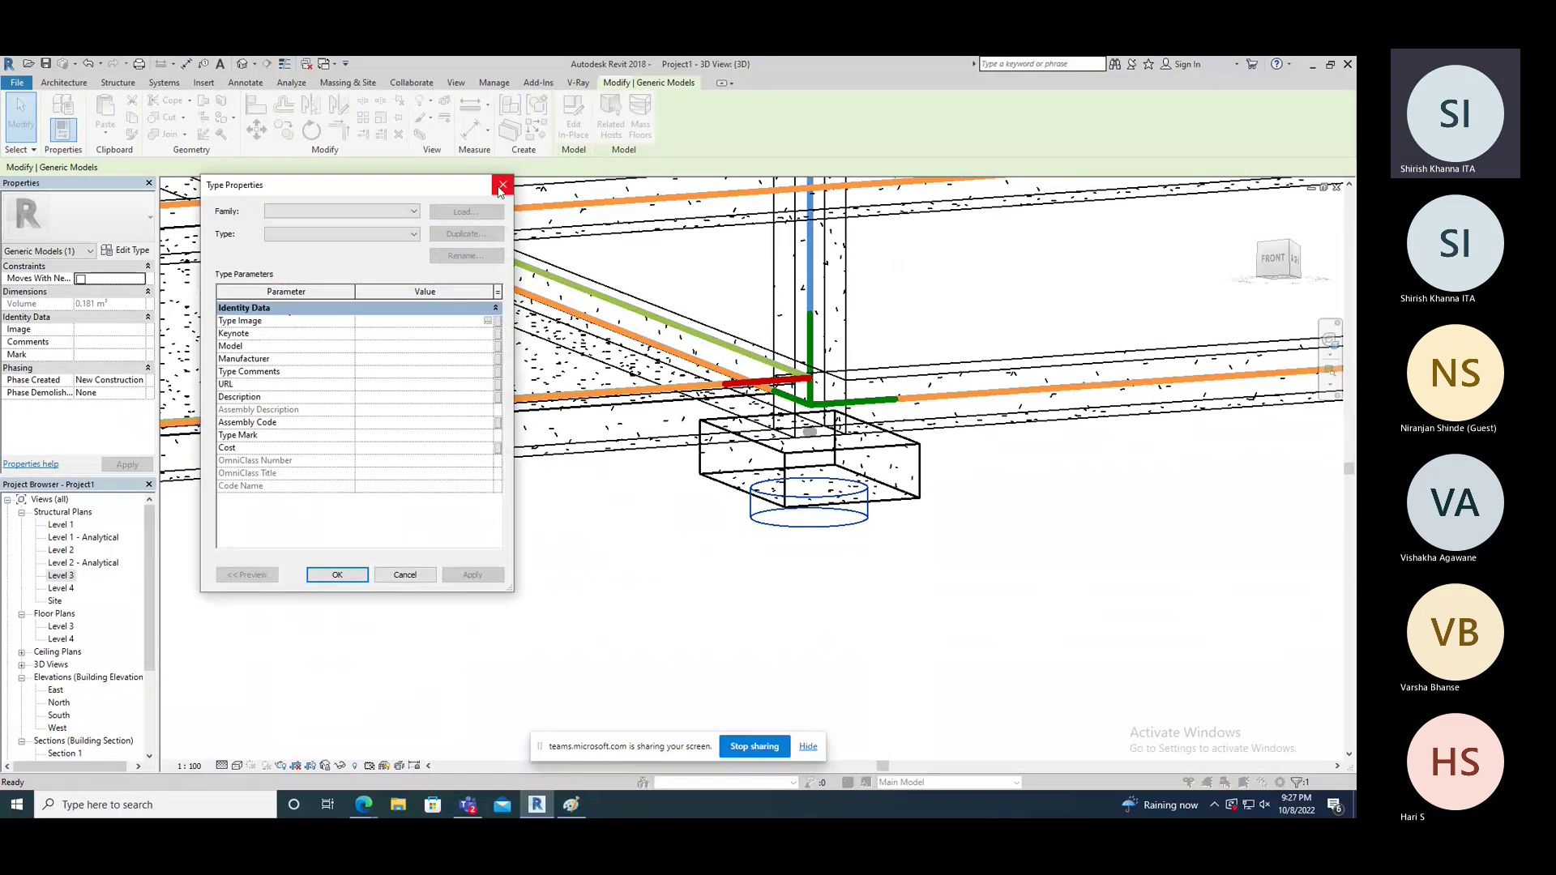
{"action": "left_click", "coordinate": [502, 187]}
{"action": "left_click", "coordinate": [735, 560]}
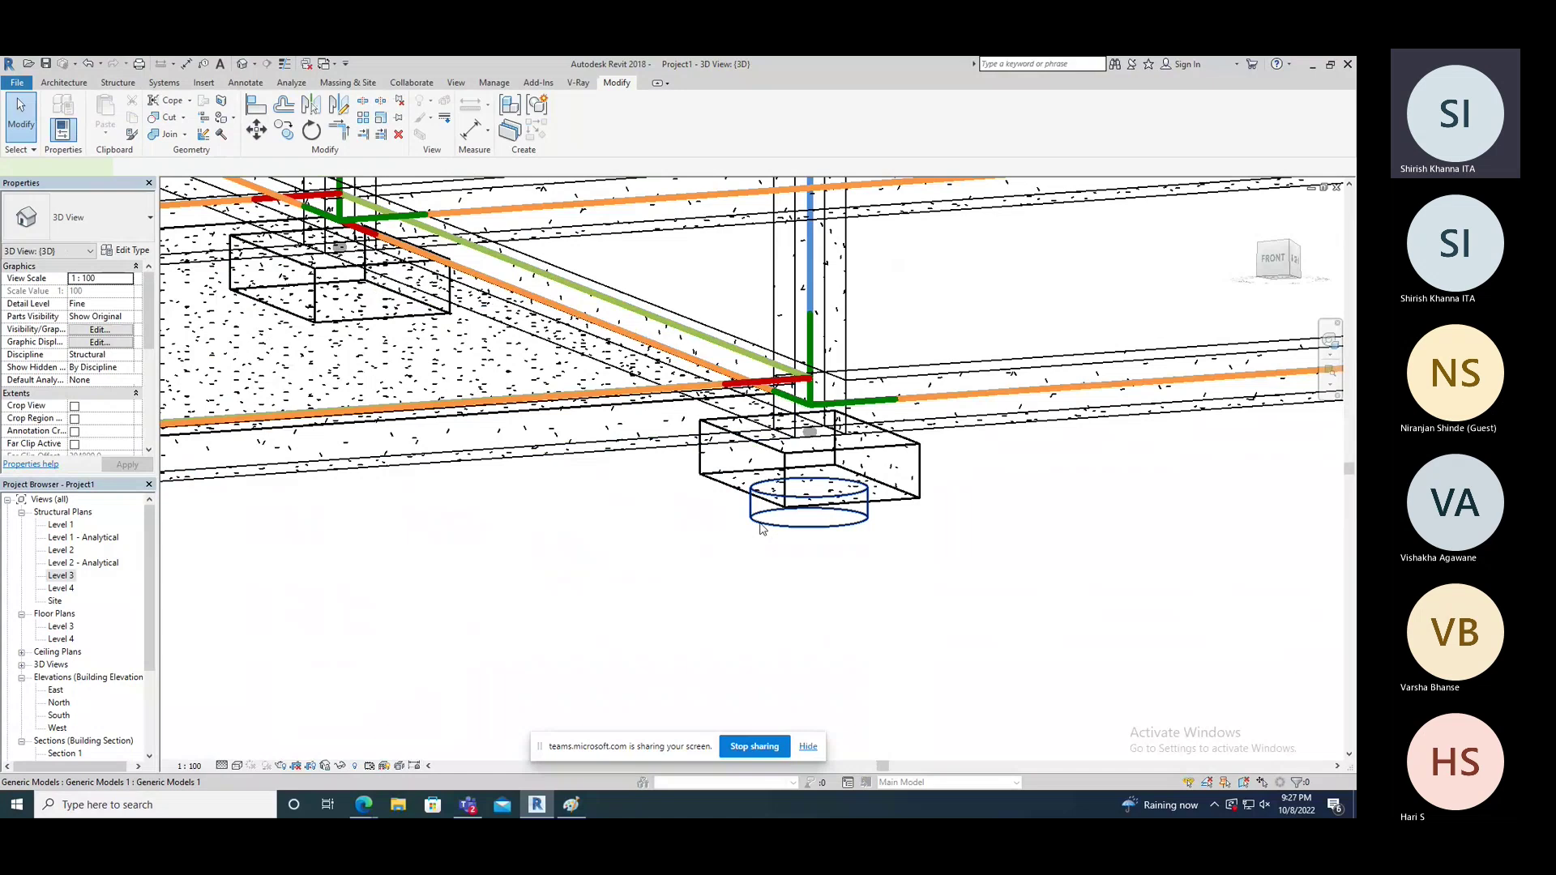
{"action": "double_click", "coordinate": [761, 529]}
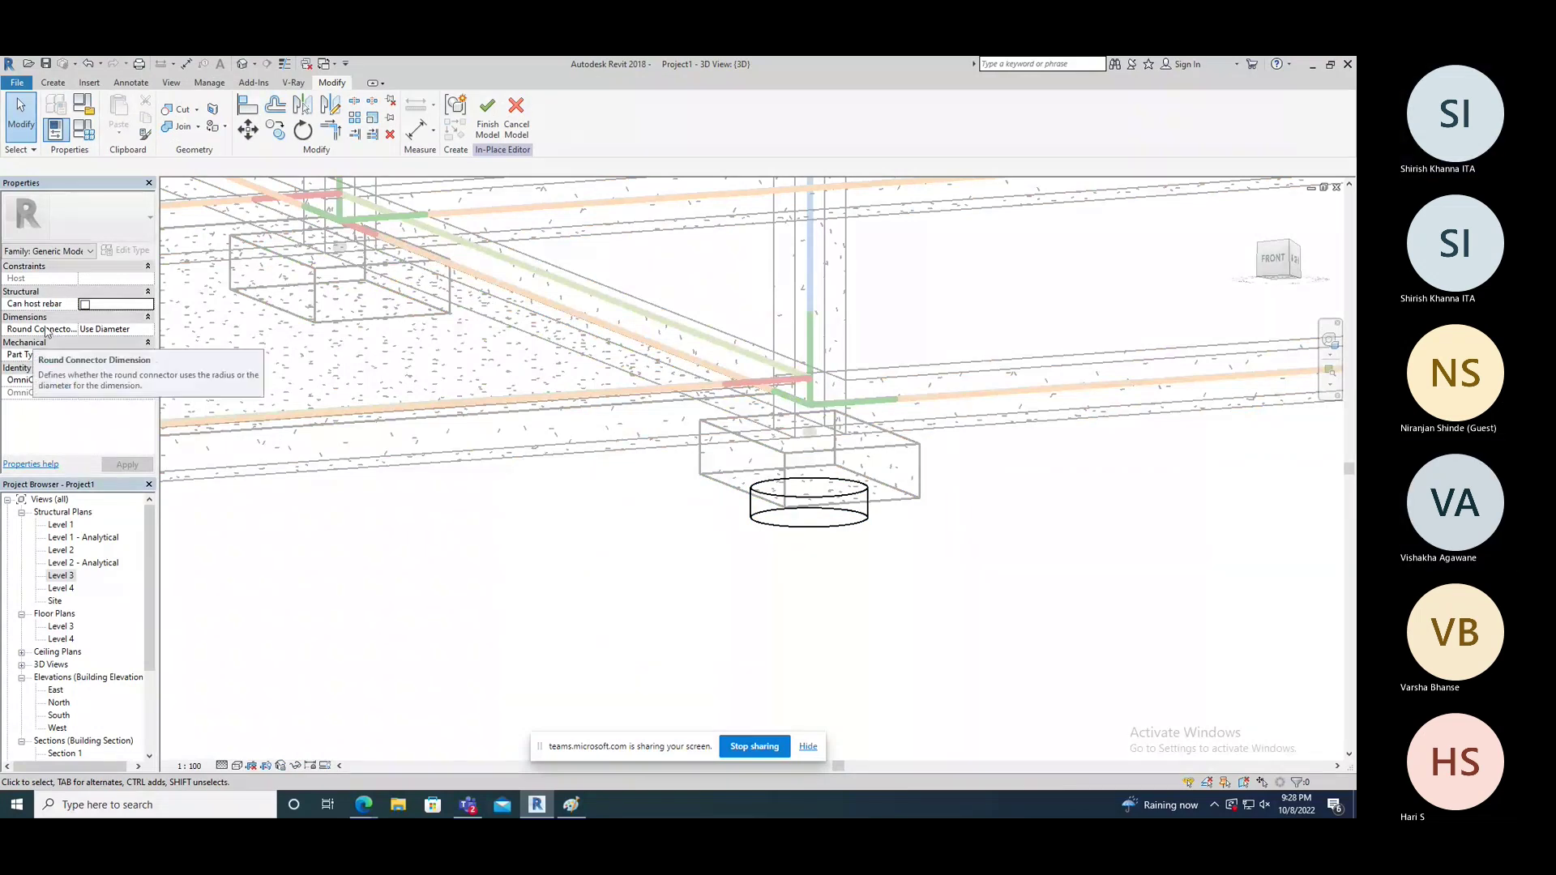
{"action": "left_click", "coordinate": [98, 355]}
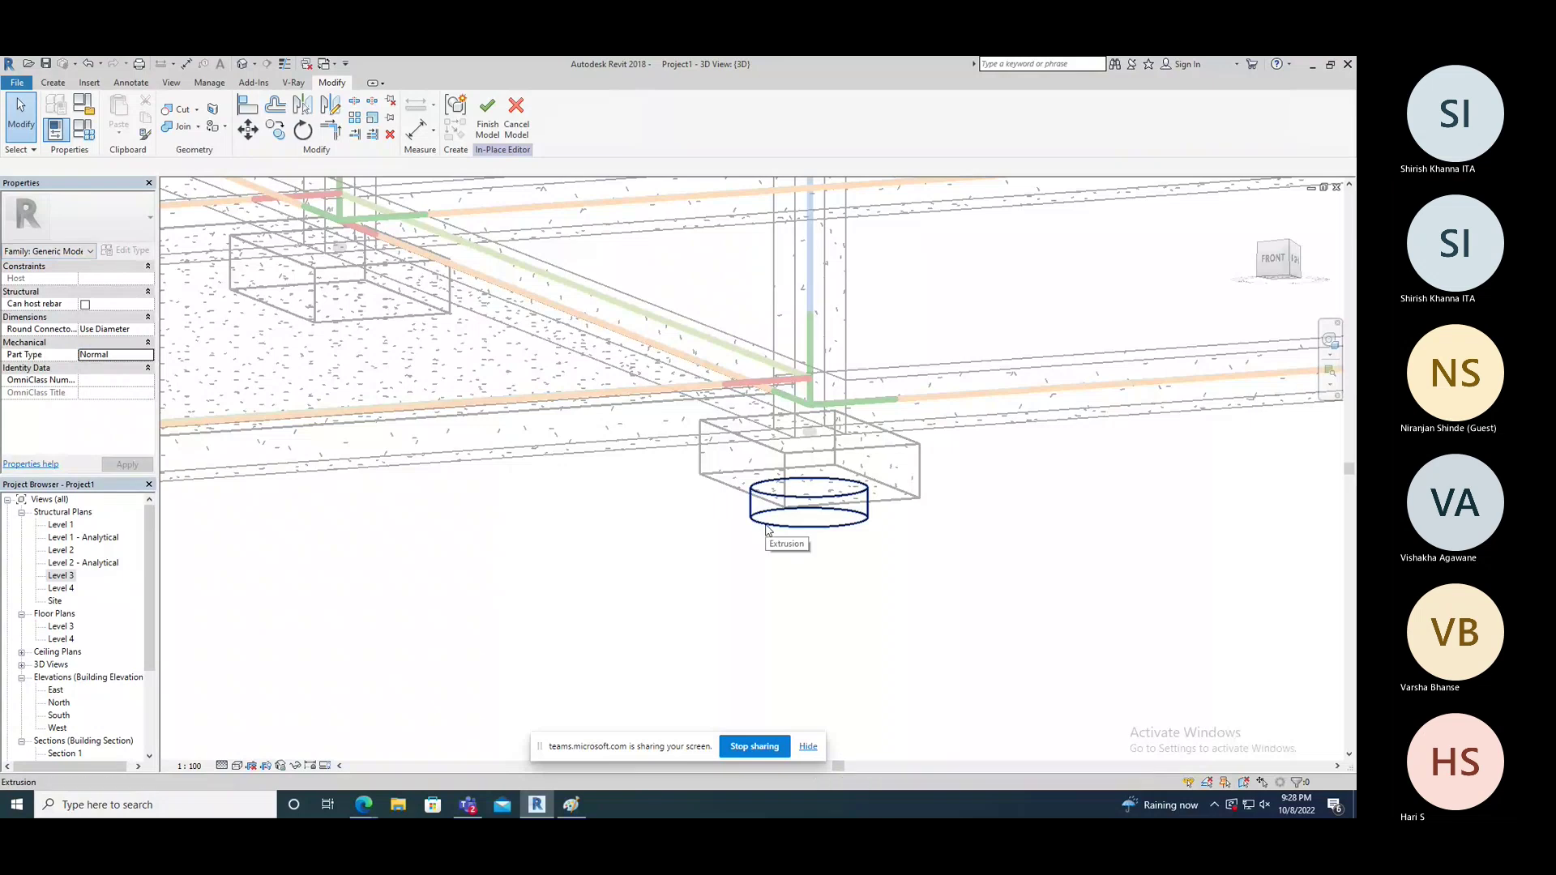
Step: Assign the Asphalt, Bitumen material to the cylinder extrusion
{"action": "left_click", "coordinate": [768, 531]}
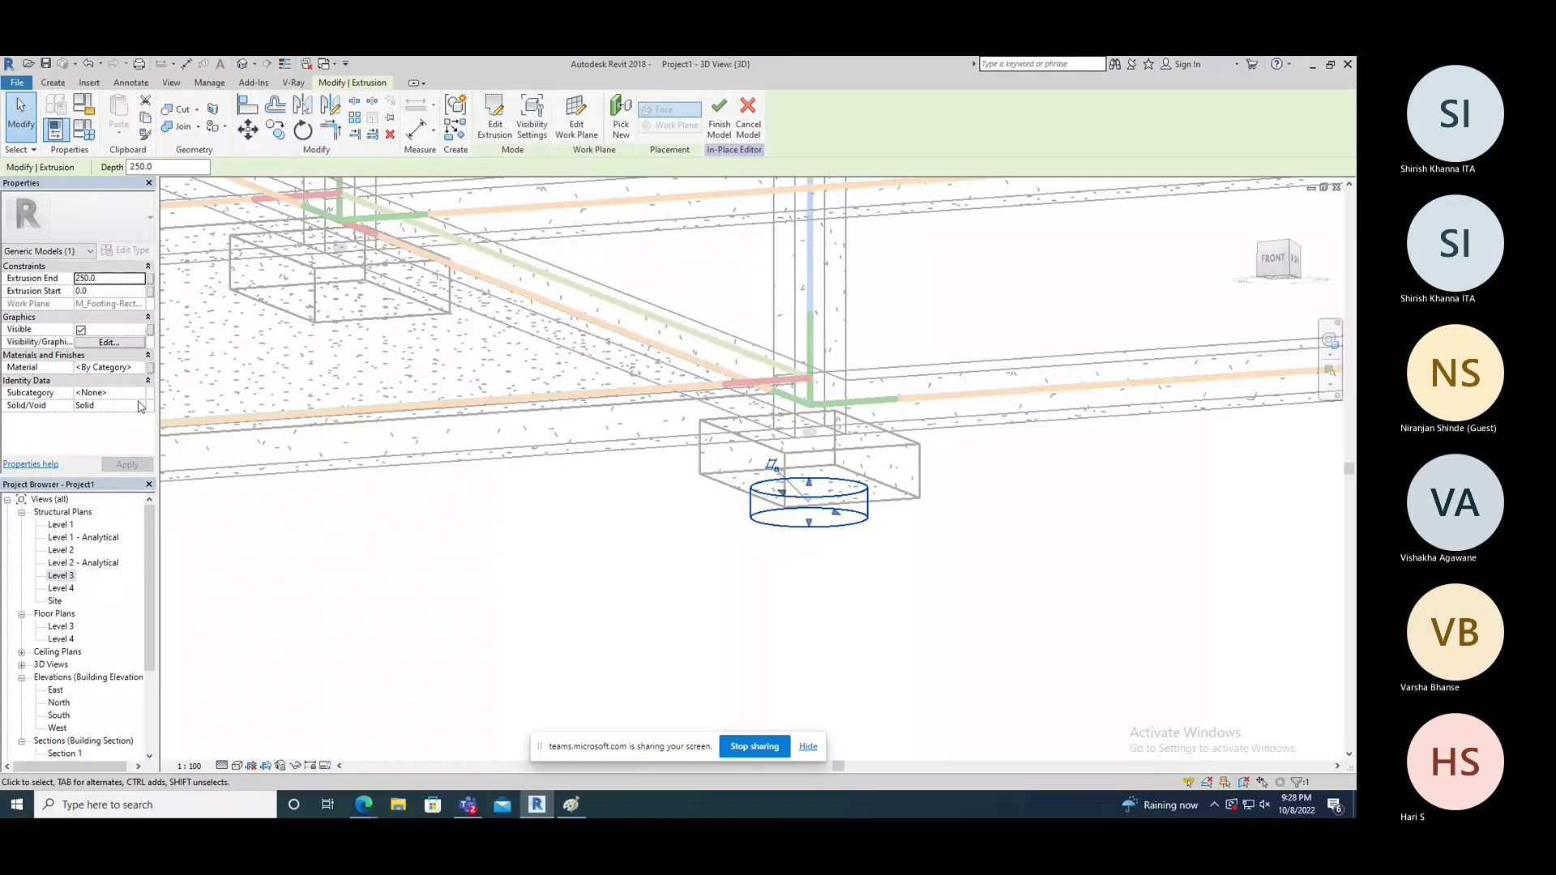
{"action": "left_click", "coordinate": [119, 372]}
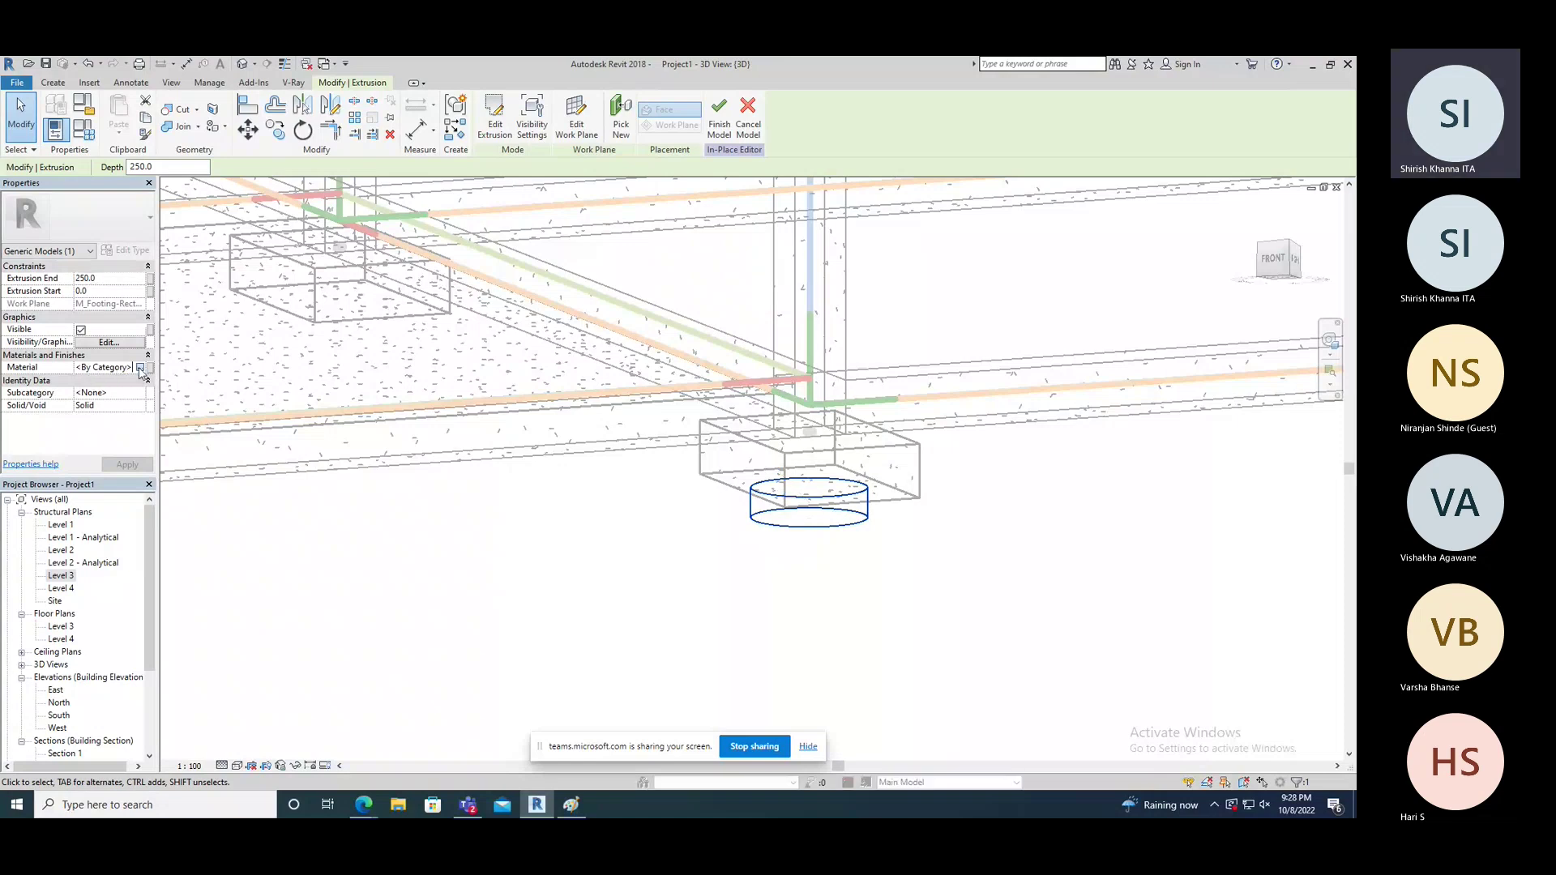
{"action": "left_click", "coordinate": [140, 369]}
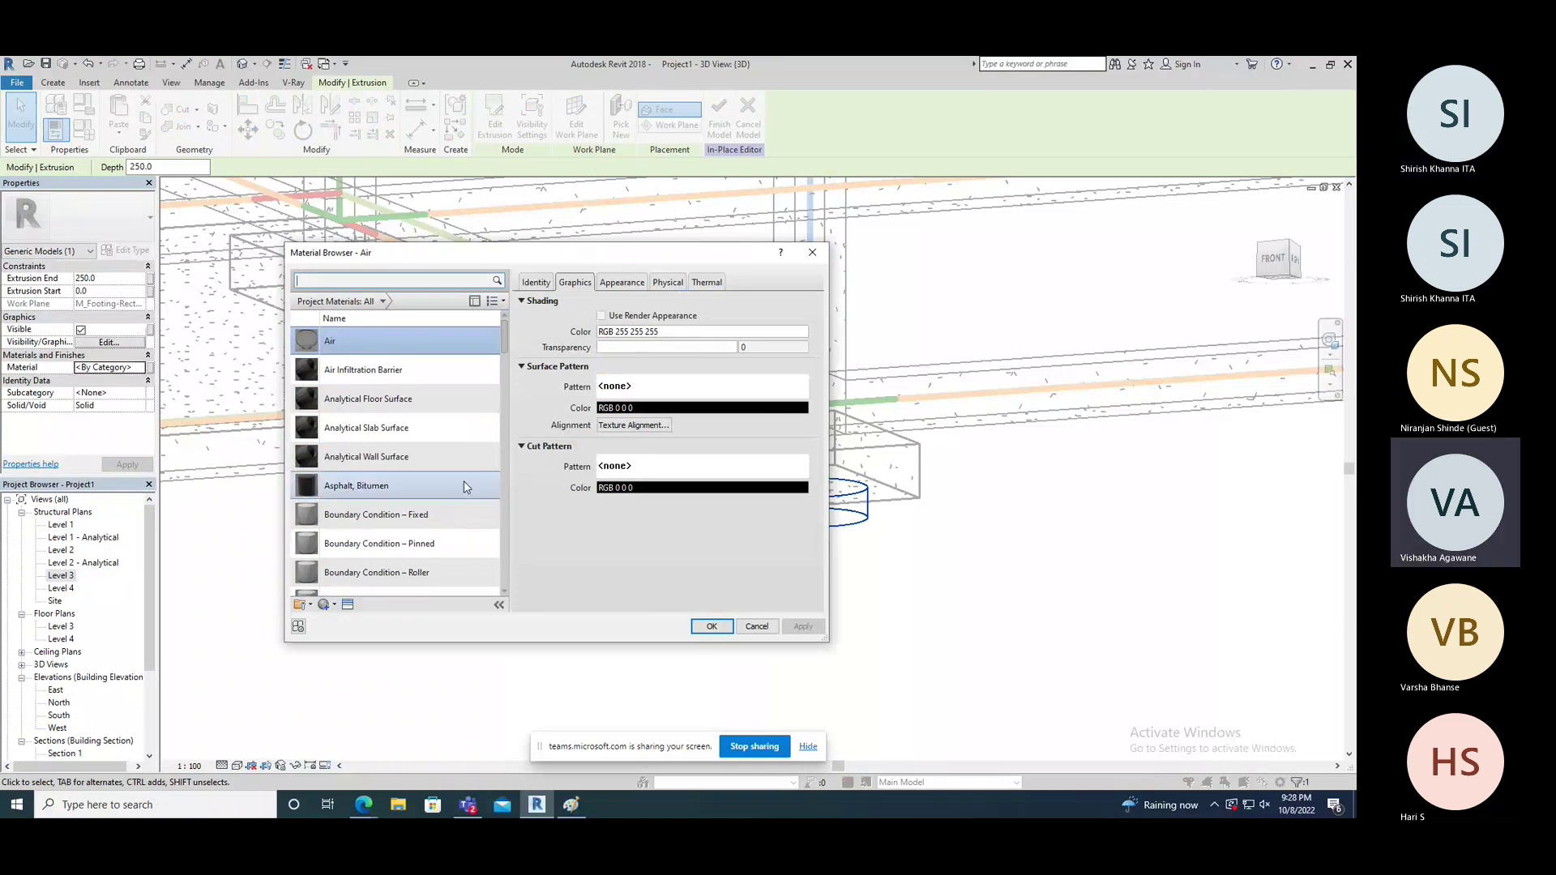
{"action": "left_click", "coordinate": [396, 484]}
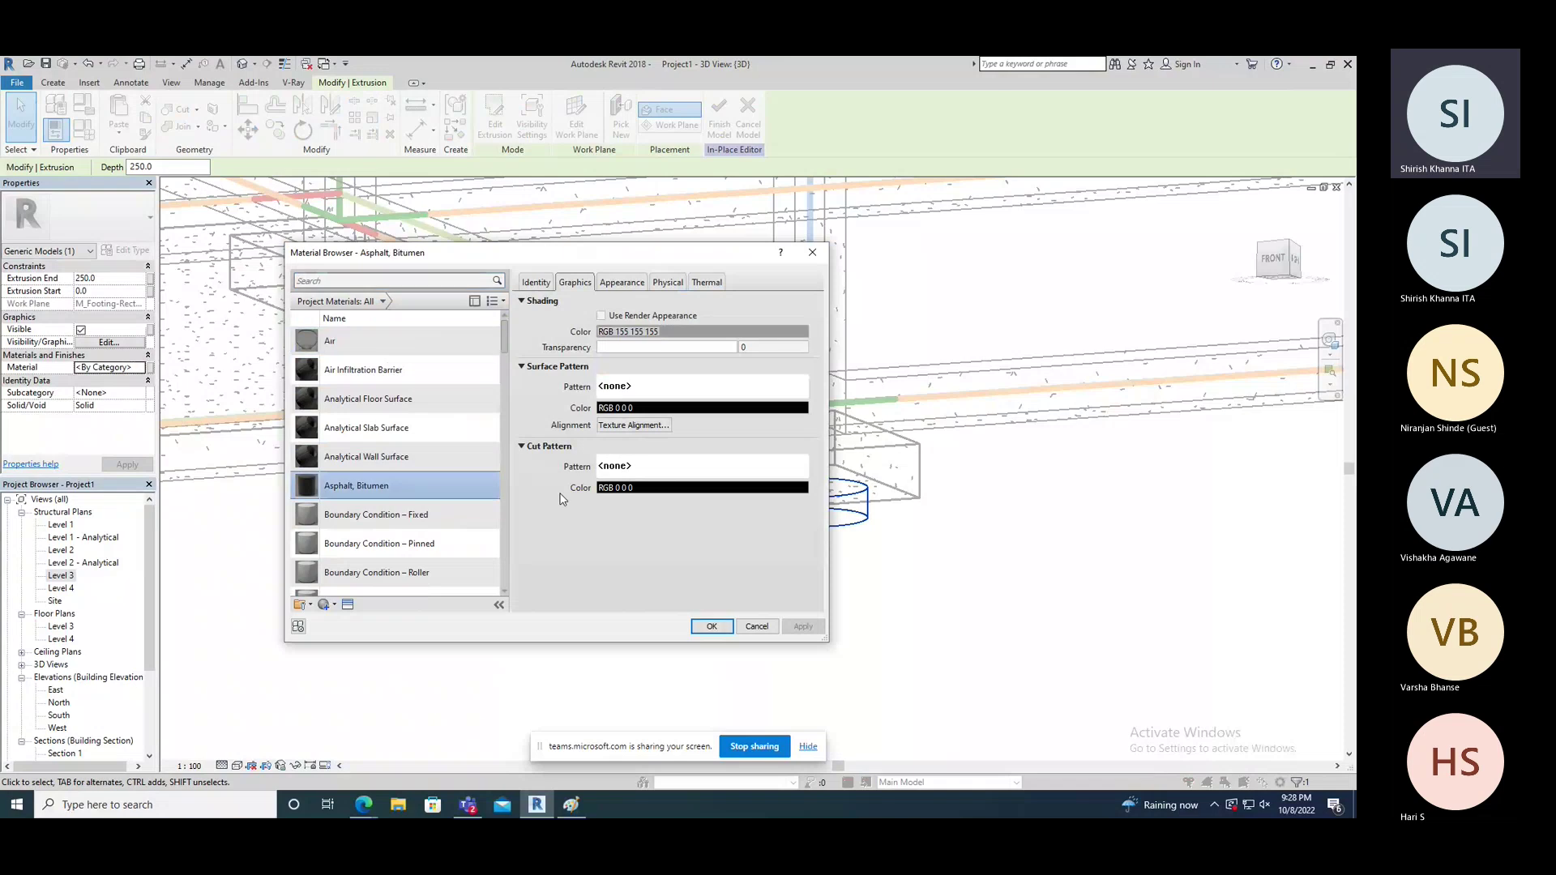
{"action": "left_click", "coordinate": [711, 626]}
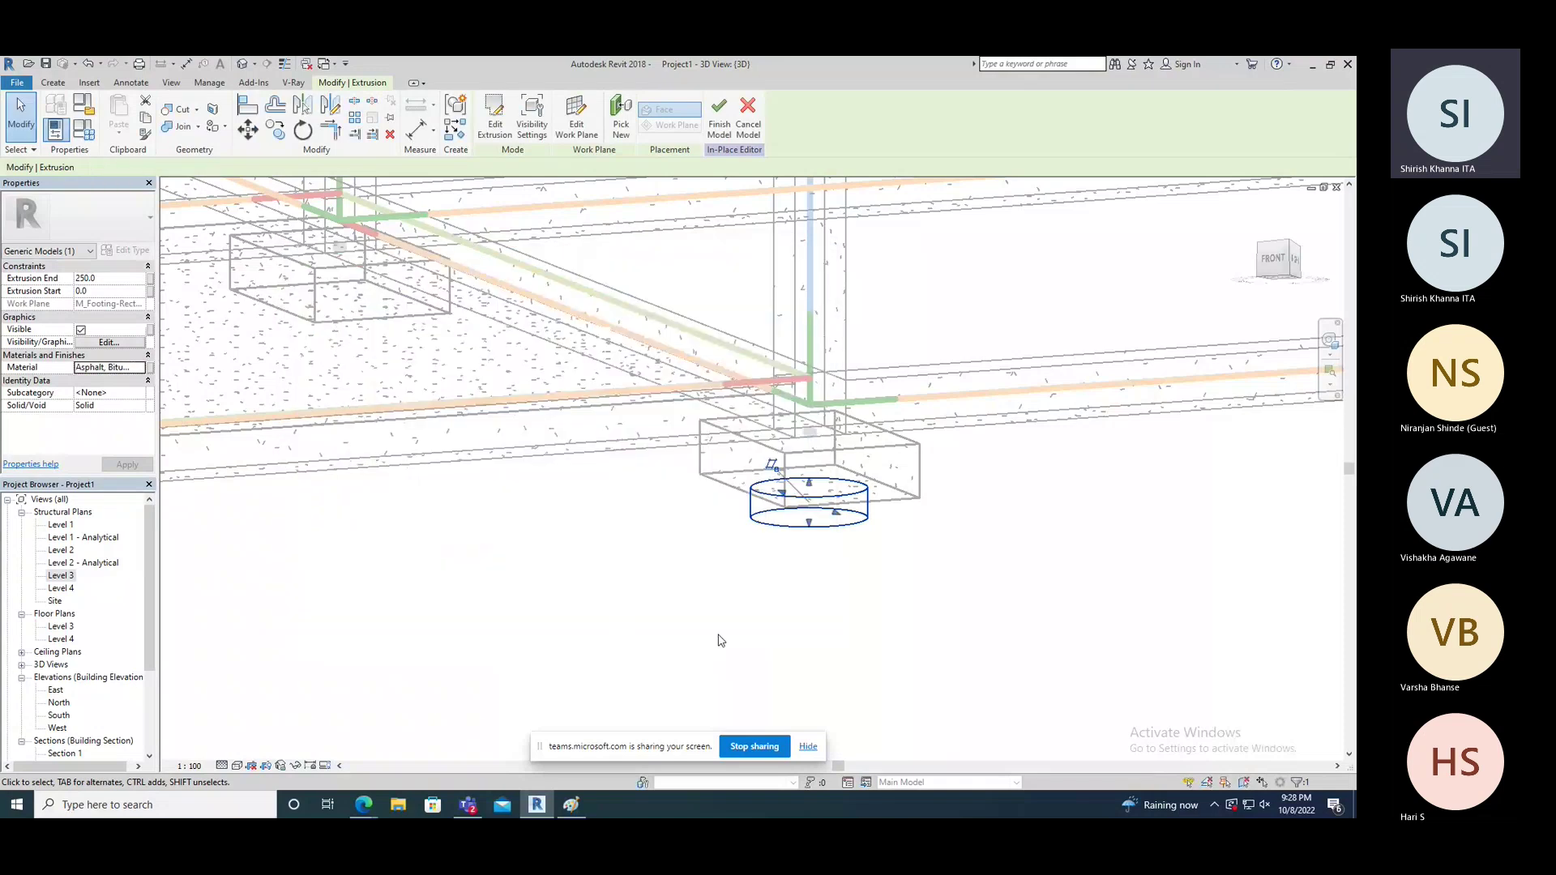
Step: Delete the cylinder extrusion
{"action": "left_click", "coordinate": [720, 640]}
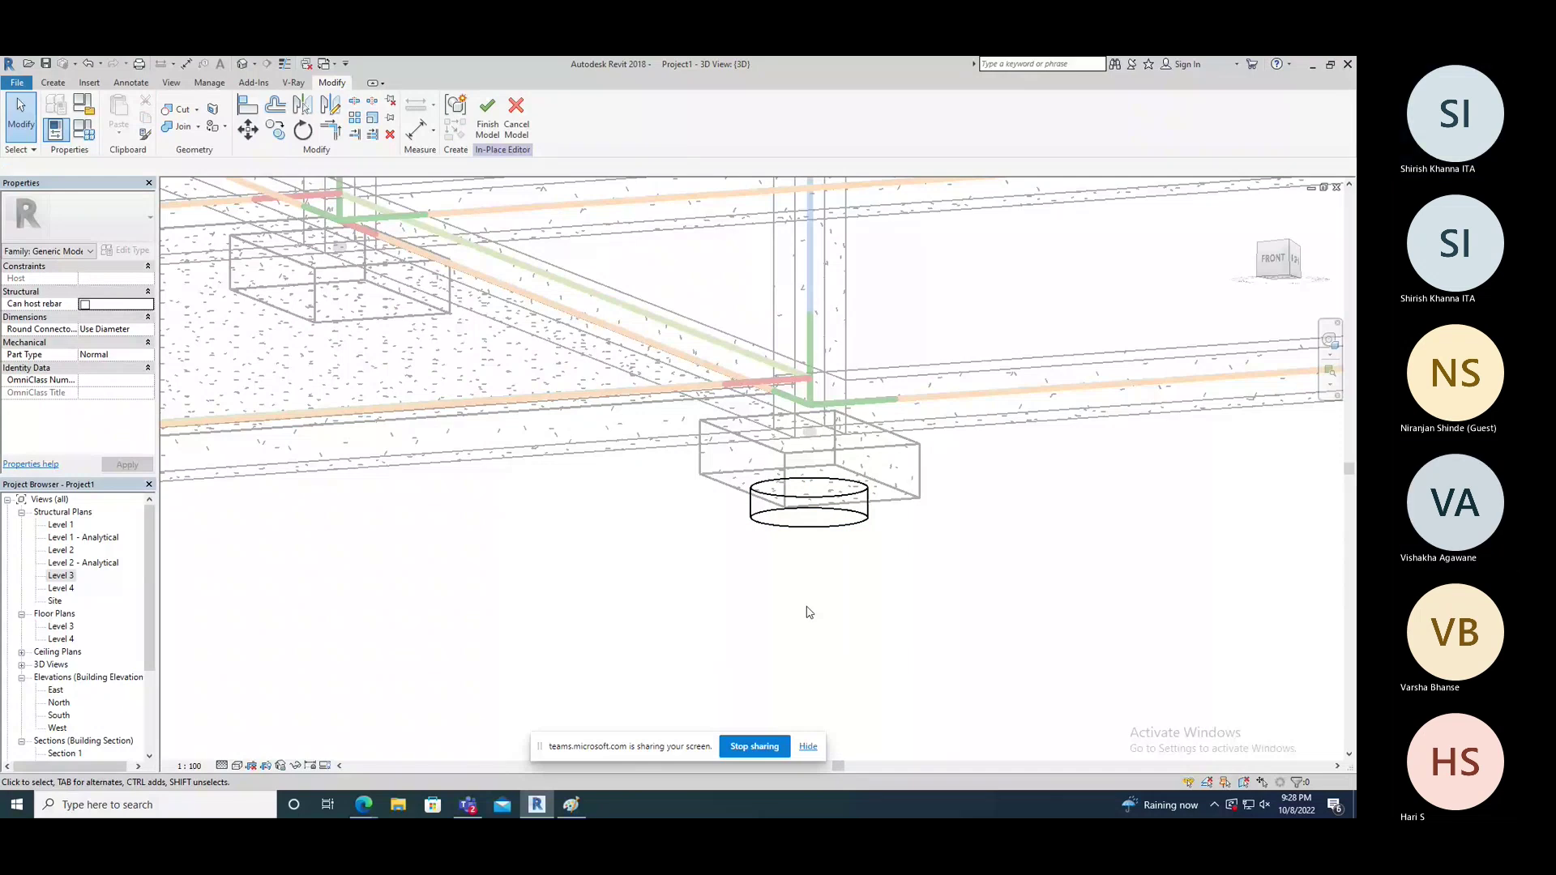
{"action": "left_click", "coordinate": [821, 528]}
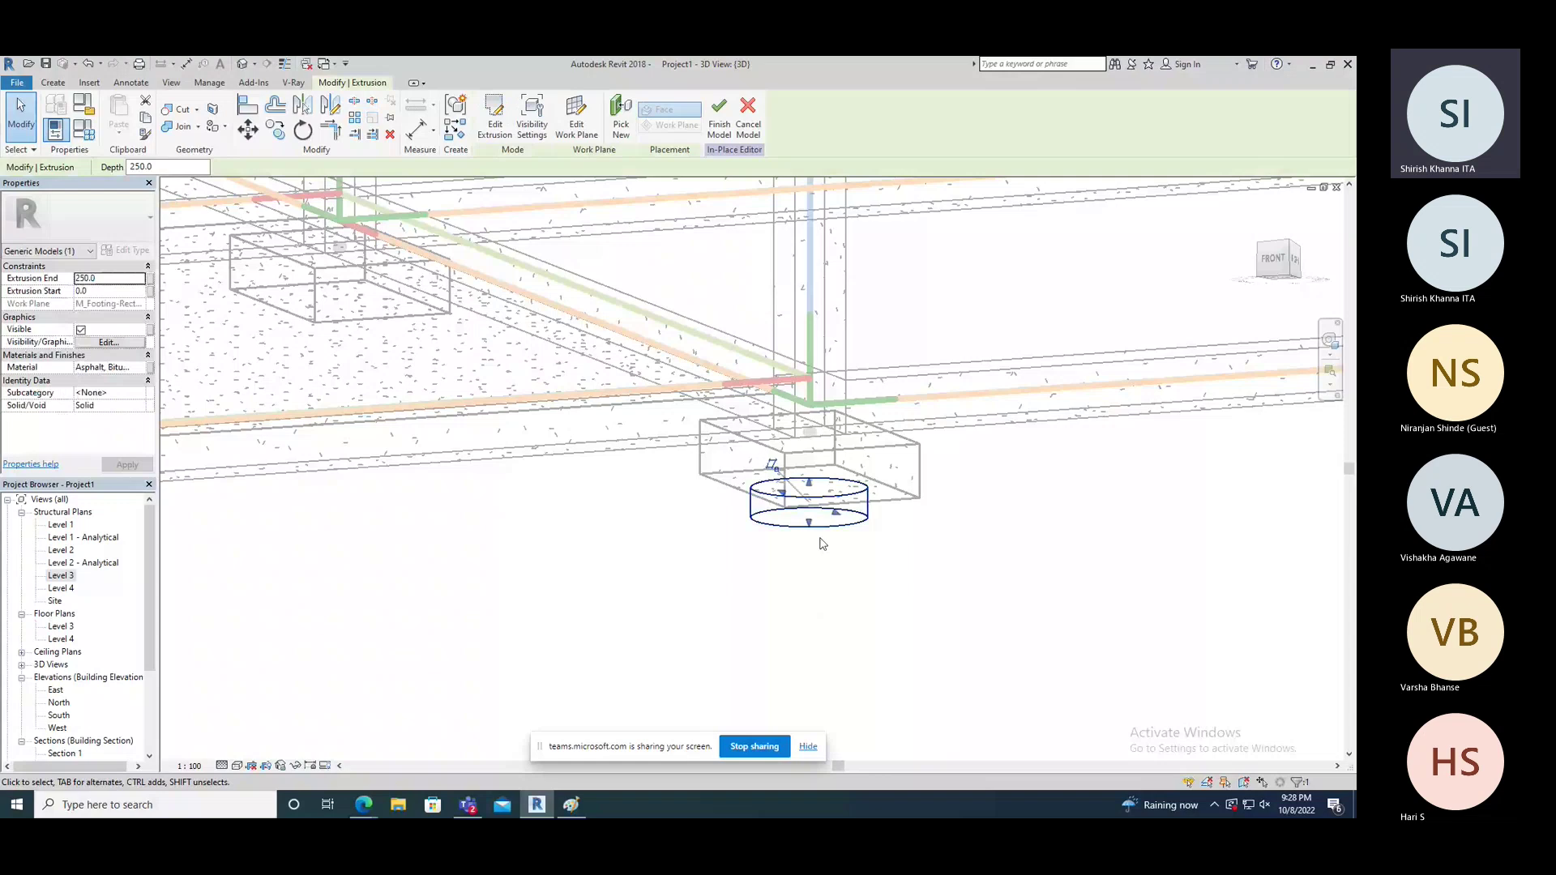
{"action": "key", "text": "Delete"}
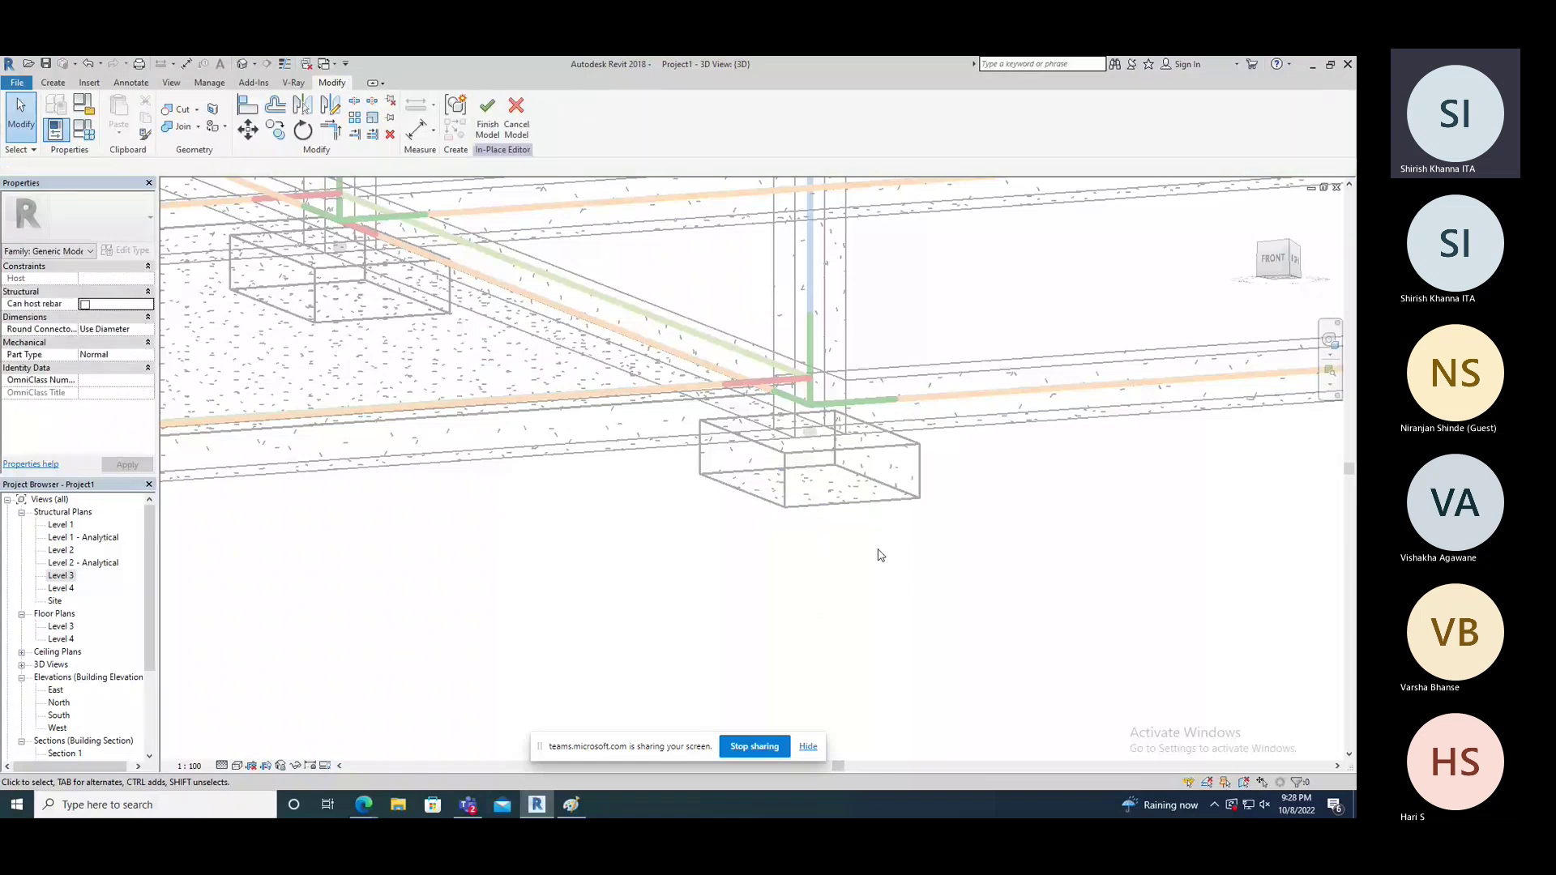
Step: Discard the old in-place edits, create in-place model Generic Models 1, and begin a sweep
{"action": "left_click", "coordinate": [517, 126]}
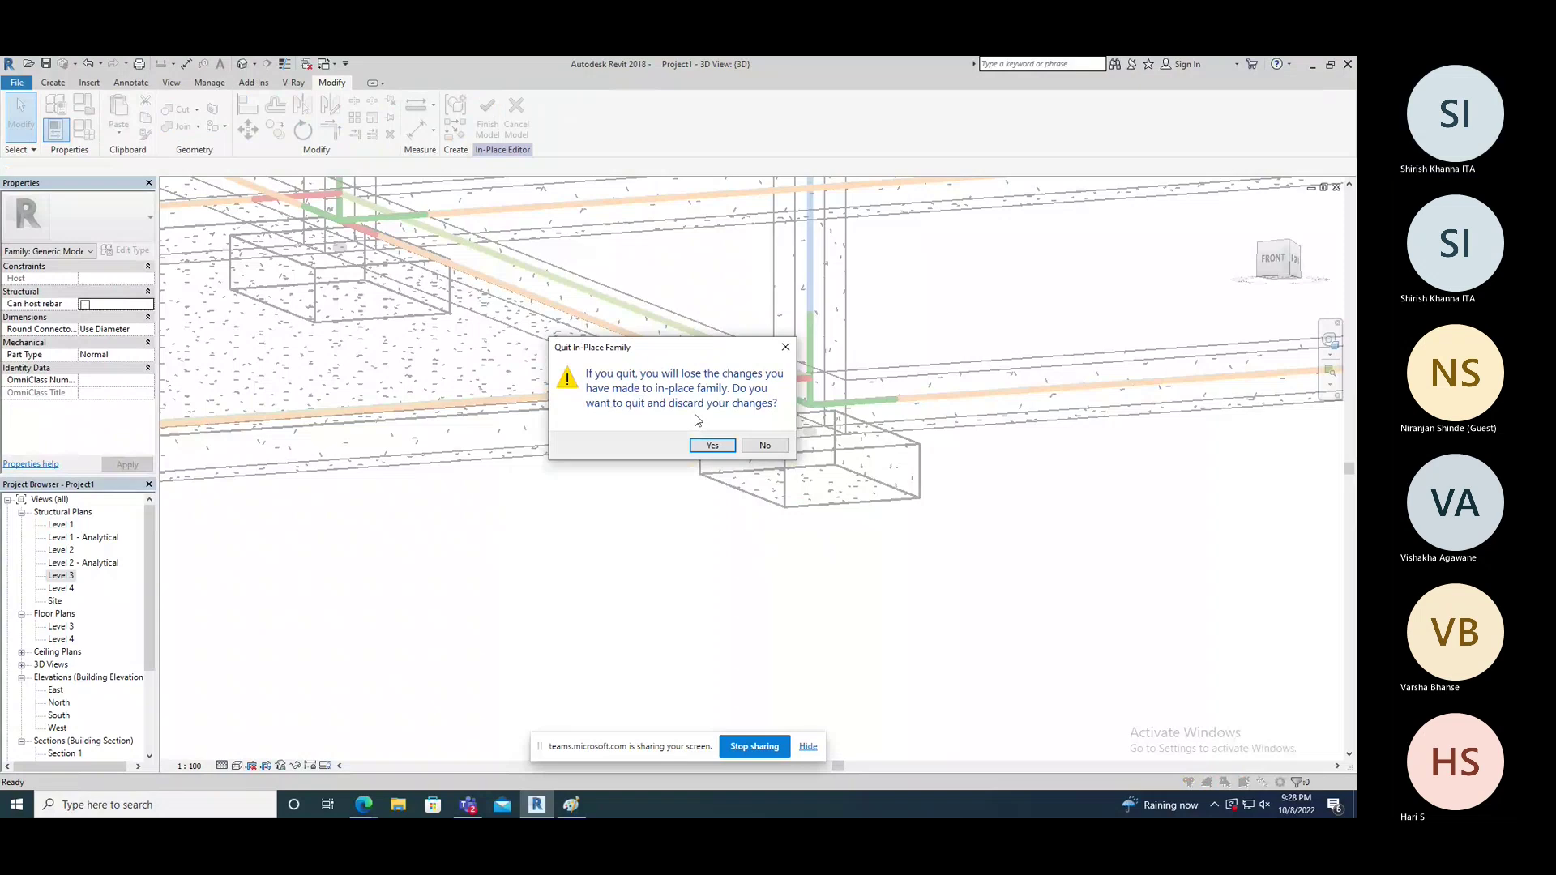
{"action": "left_click", "coordinate": [712, 445]}
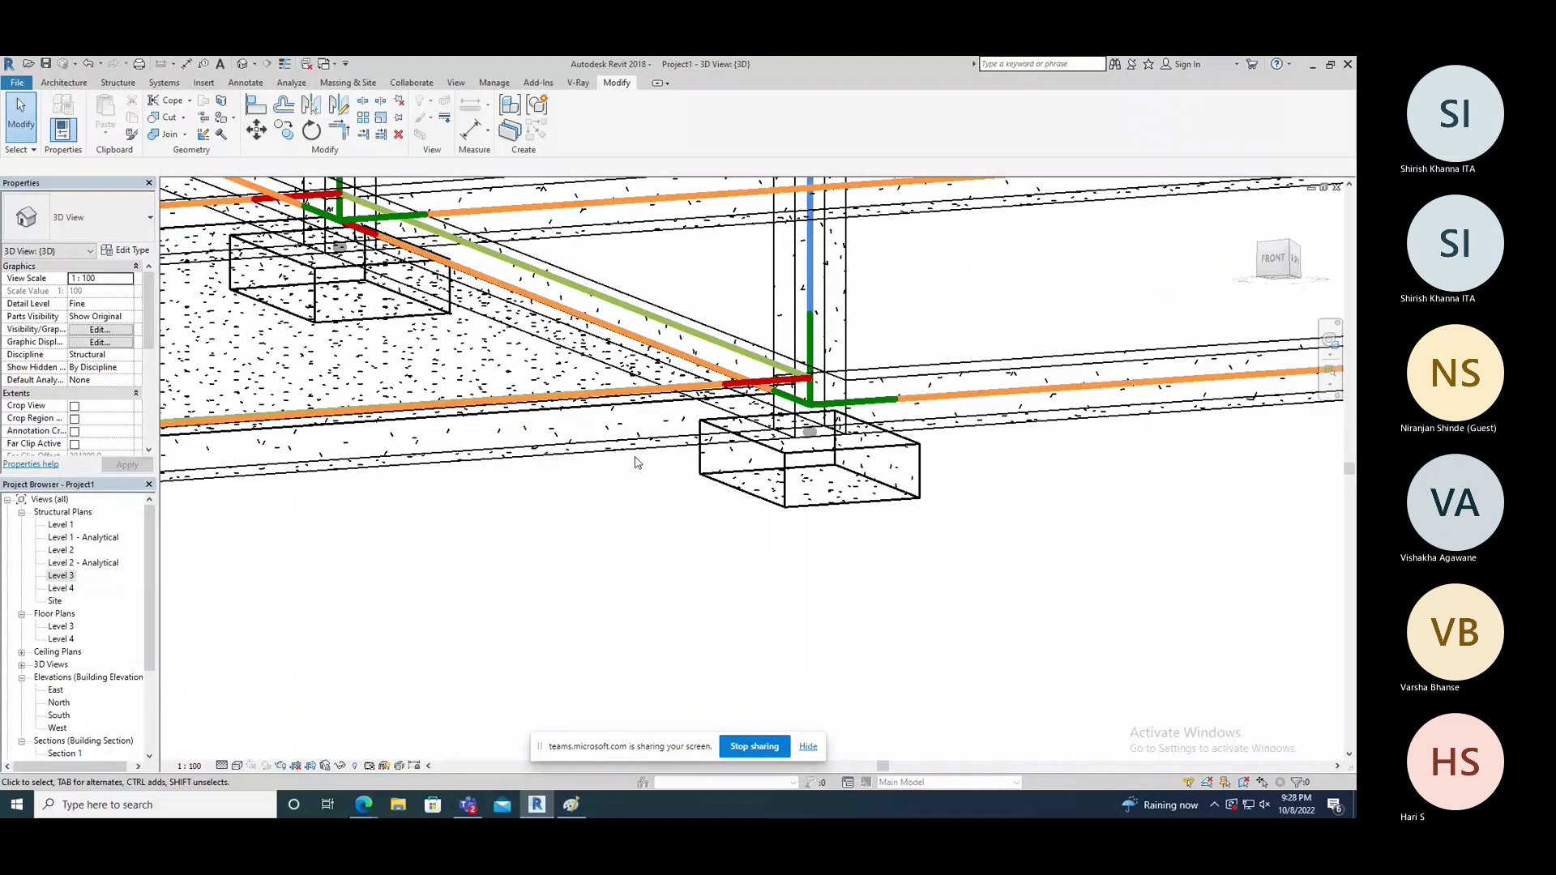
{"action": "left_click", "coordinate": [654, 118]}
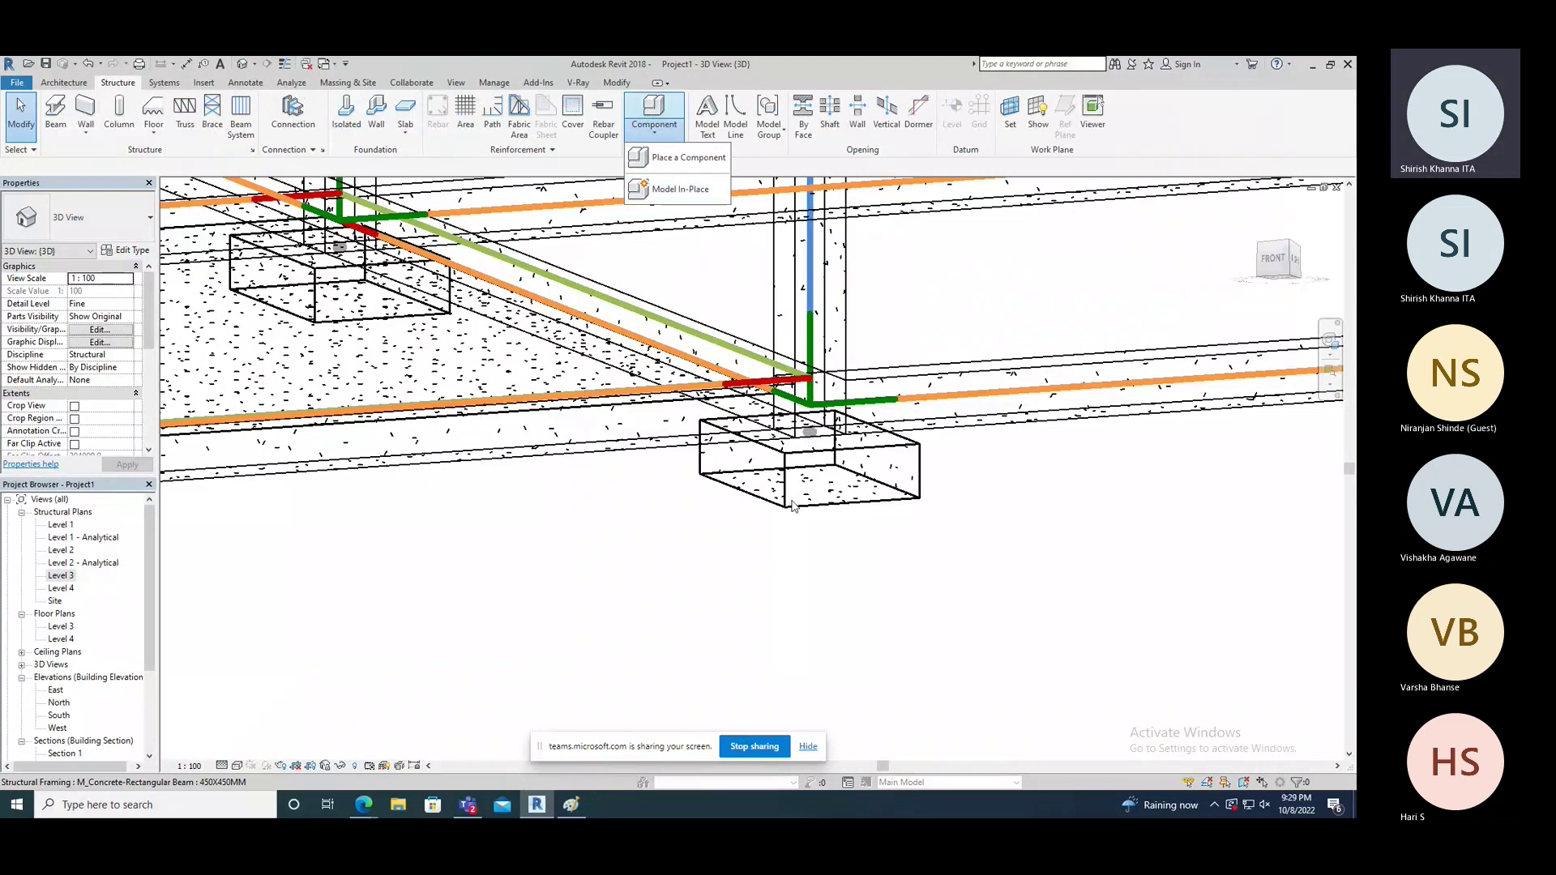
{"action": "scroll", "coordinate": [793, 506], "scroll_direction": "down", "scroll_amount": 5}
{"action": "middle_click_drag", "start_coordinate": [793, 506], "coordinate": [669, 518]}
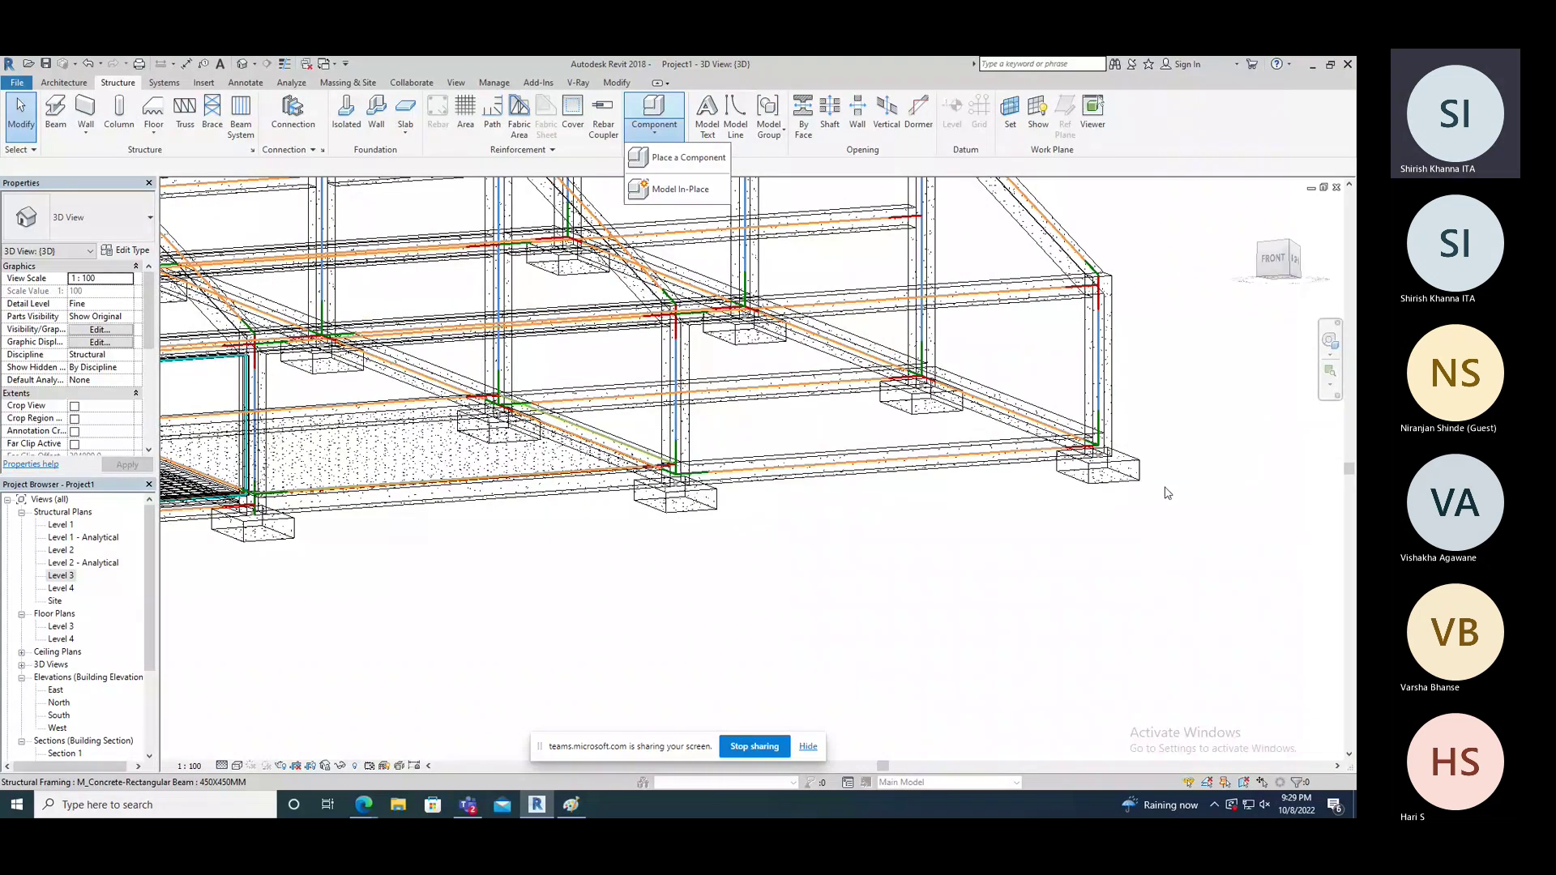
{"action": "scroll", "coordinate": [1167, 493], "scroll_direction": "up", "scroll_amount": 5}
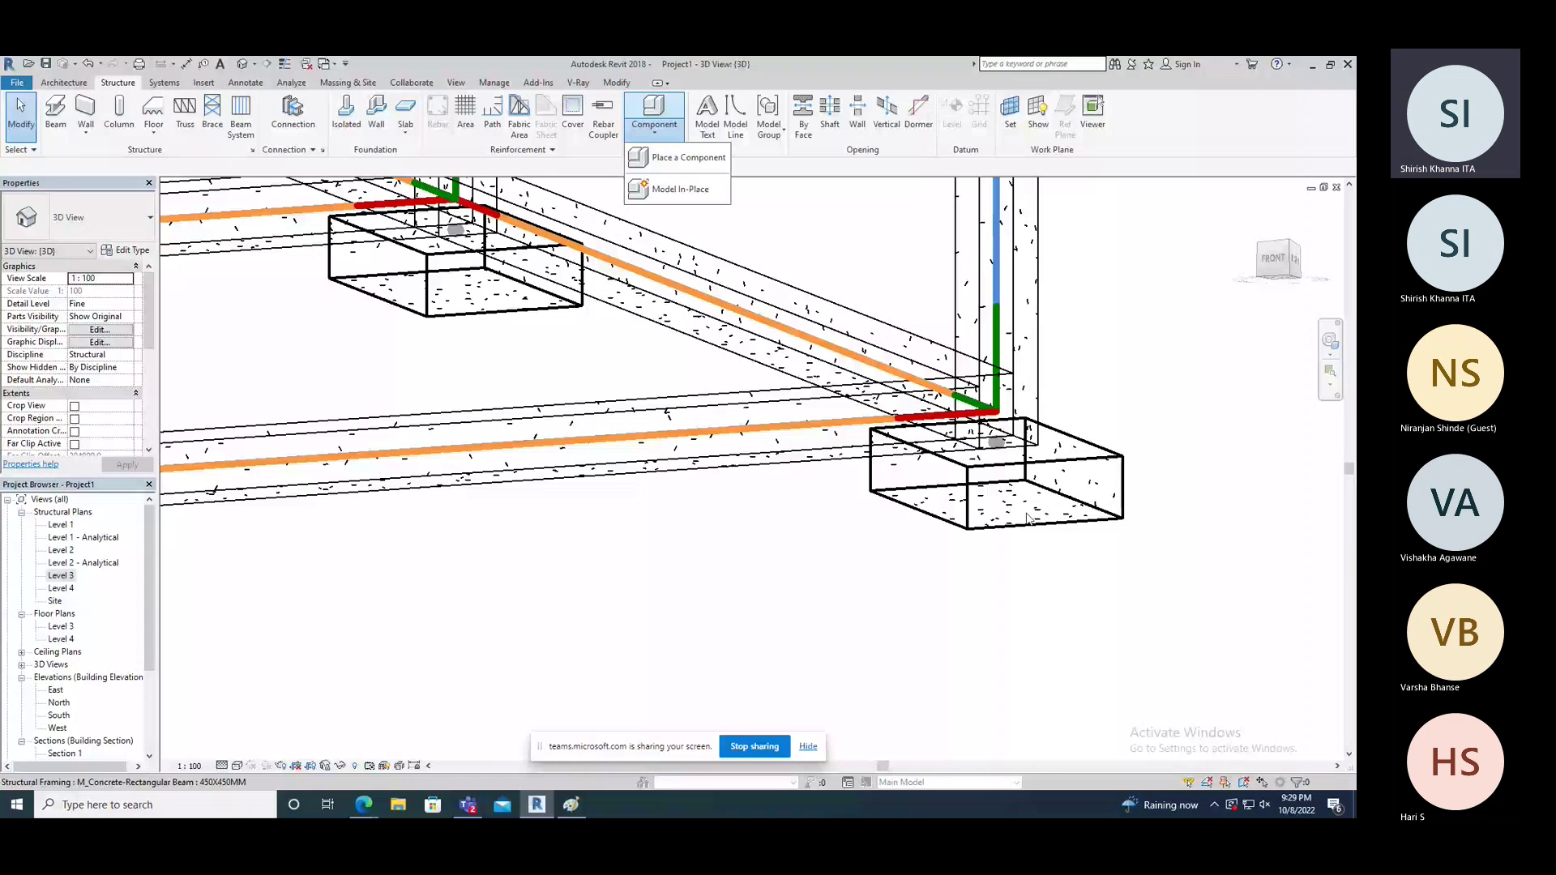
{"action": "left_click", "coordinate": [686, 197]}
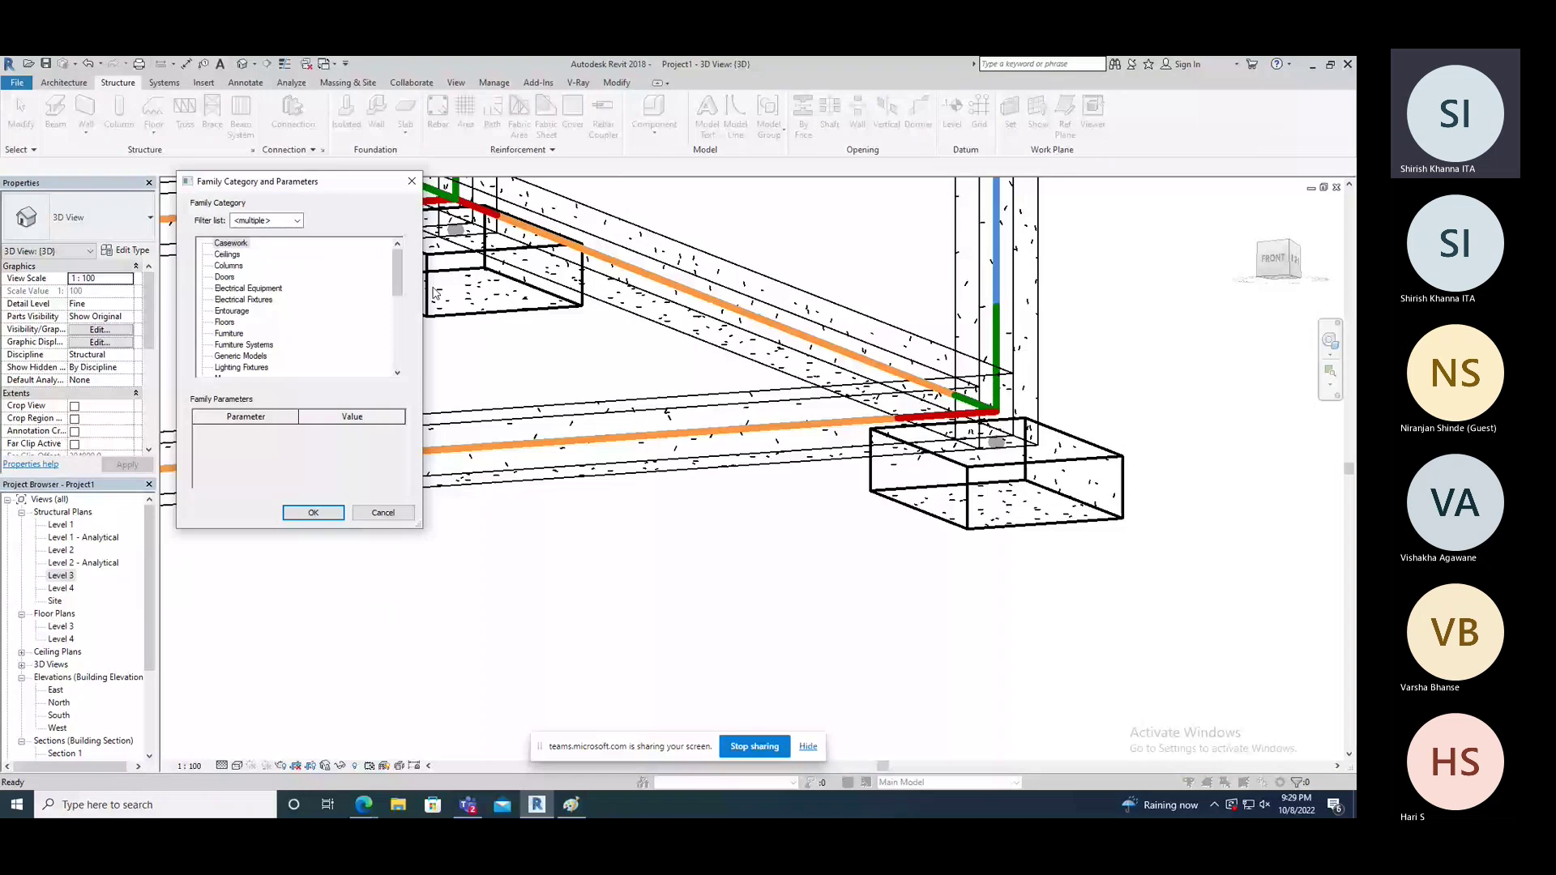
{"action": "key", "text": "Return"}
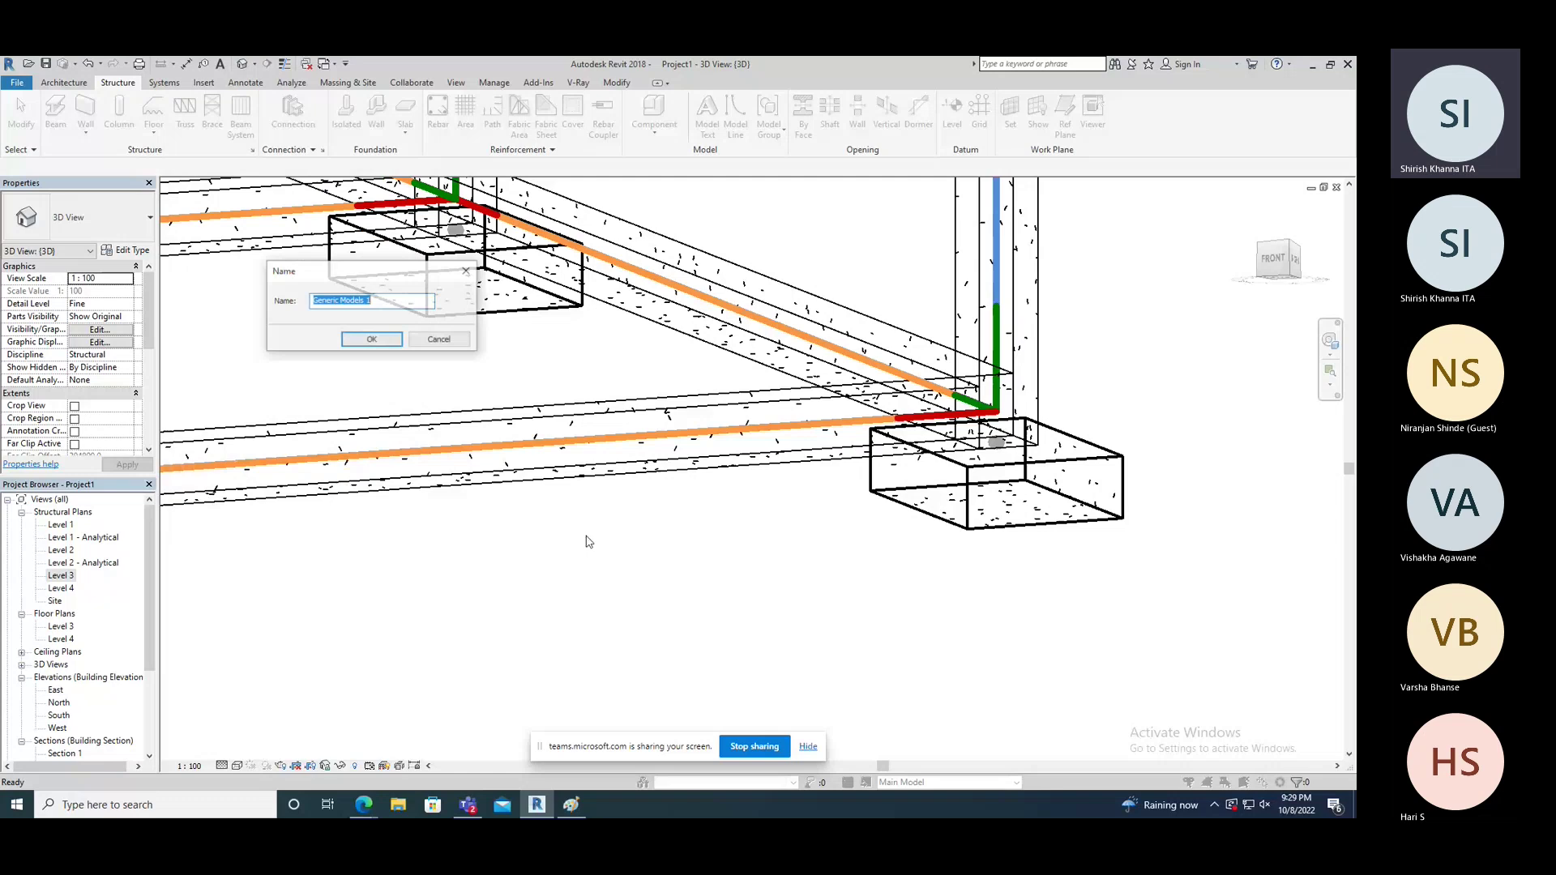
{"action": "key", "text": "Return"}
{"action": "left_click", "coordinate": [214, 139]}
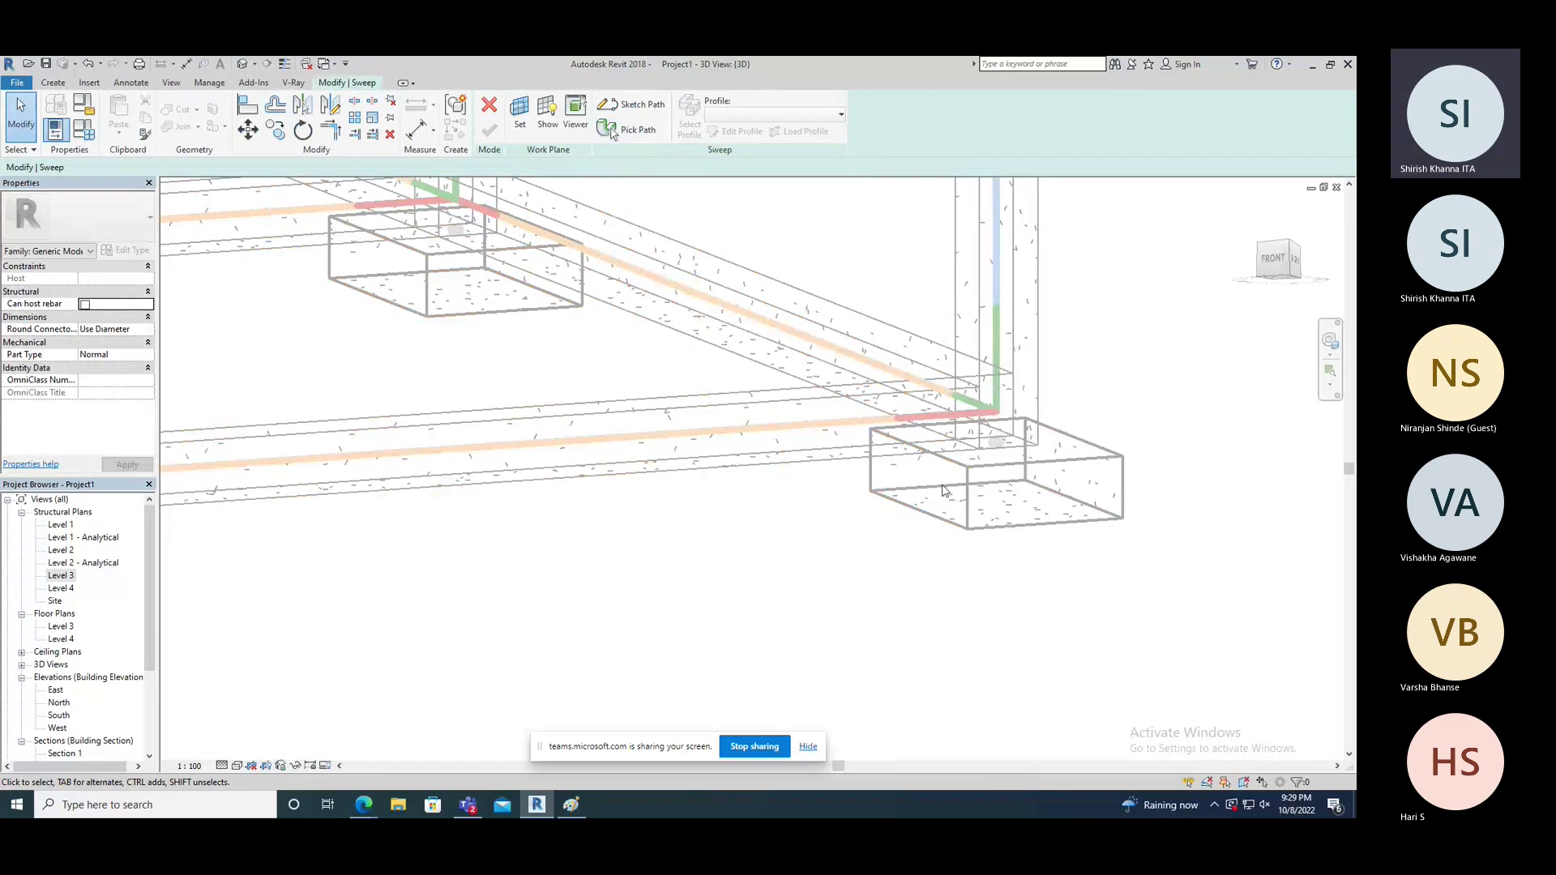
Step: Pick the footing's four top edges as the sweep path and finish the path
{"action": "left_click", "coordinate": [631, 130]}
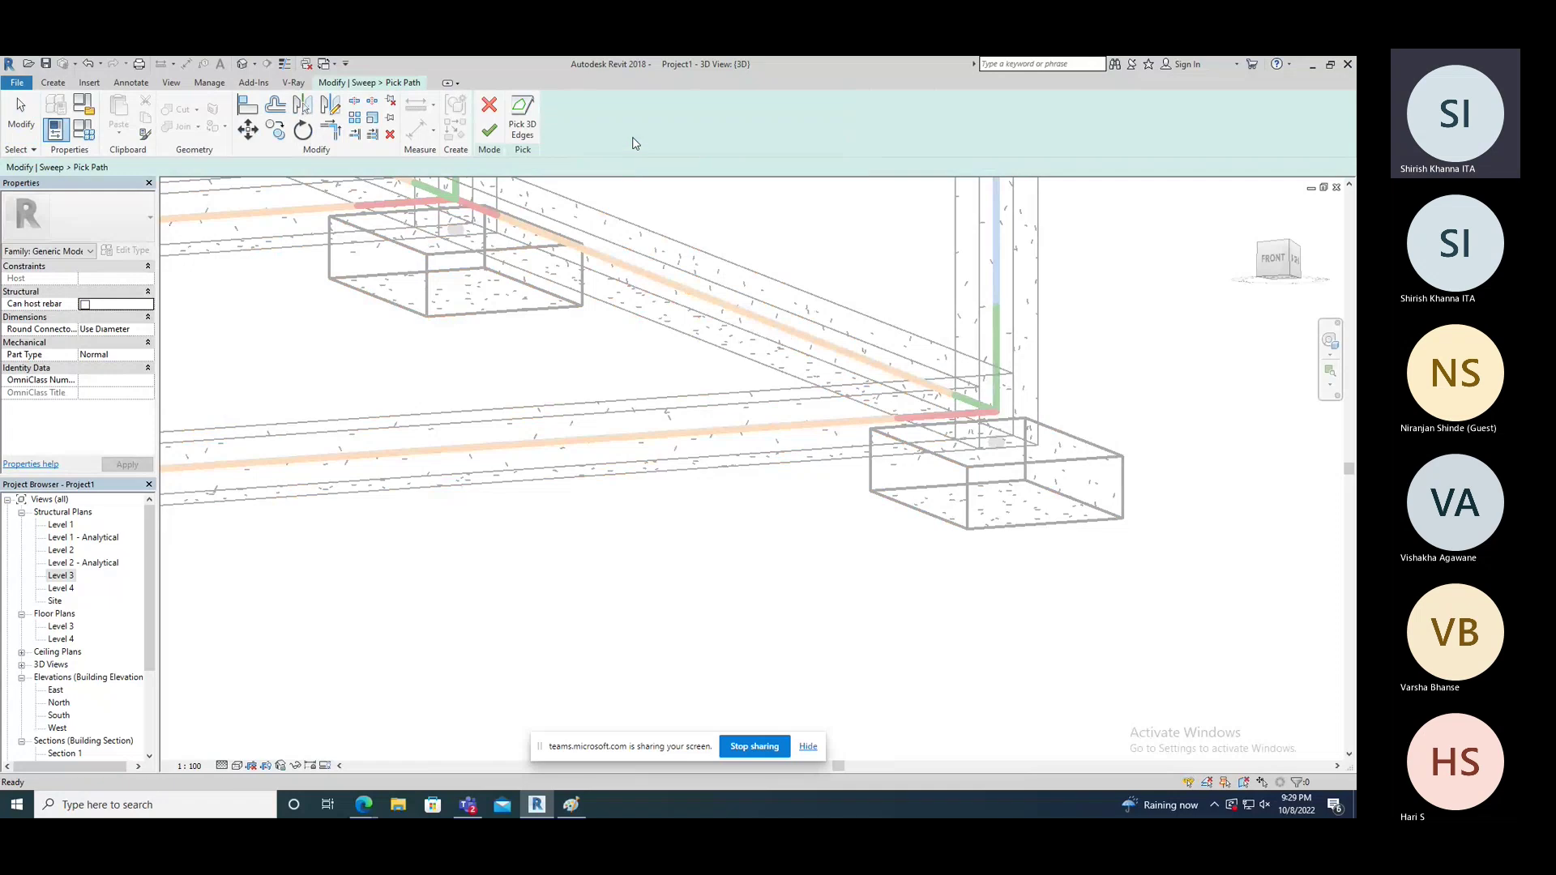
{"action": "left_click", "coordinate": [1054, 462]}
{"action": "left_click", "coordinate": [1076, 439]}
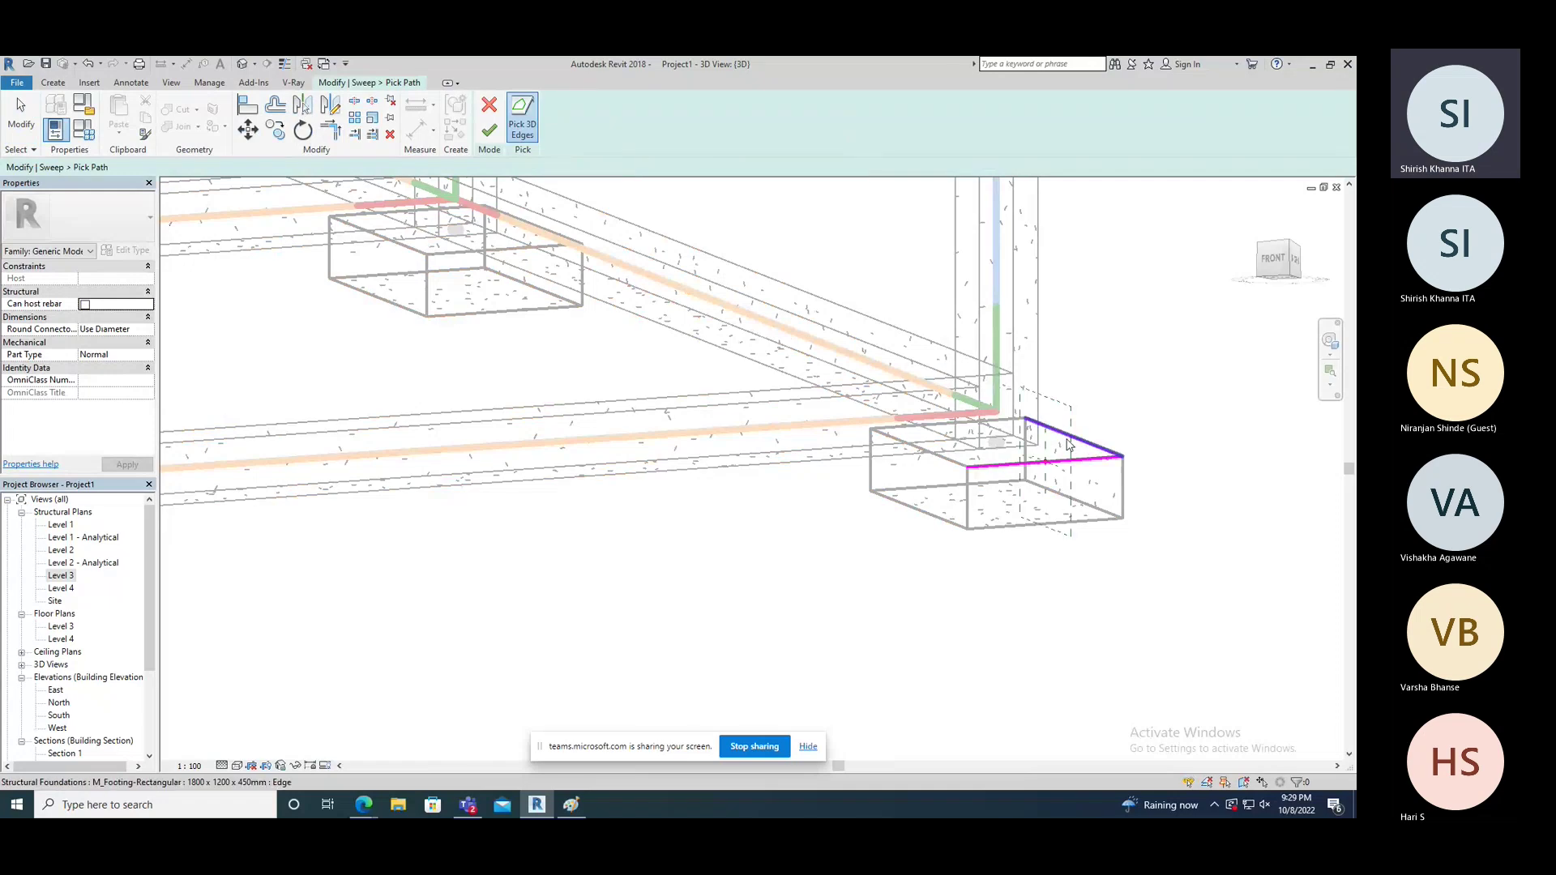
{"action": "left_click", "coordinate": [940, 429]}
{"action": "left_click", "coordinate": [919, 449]}
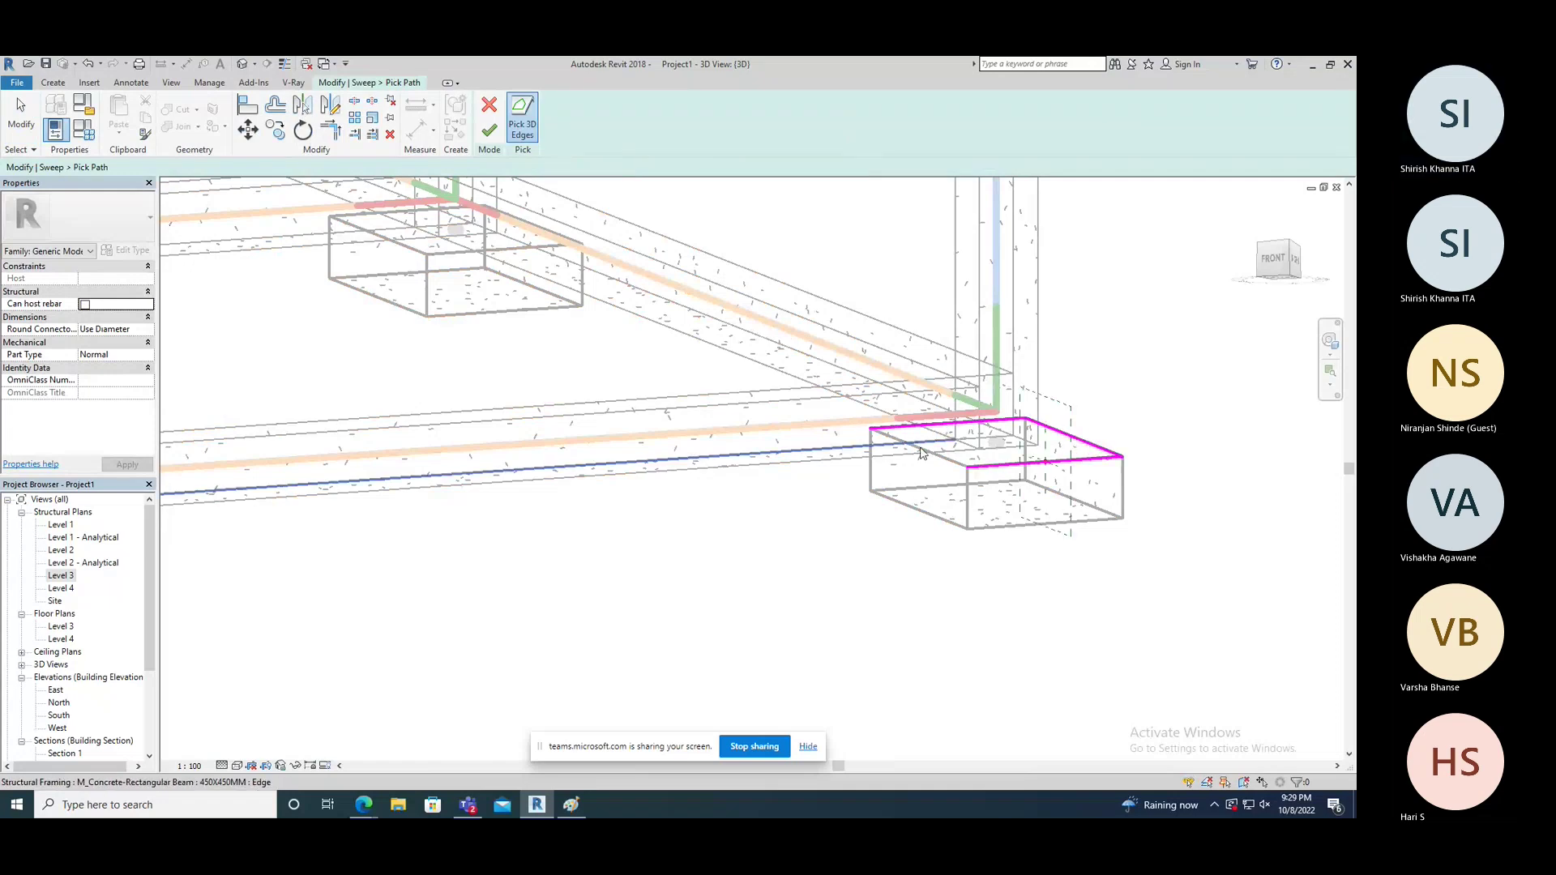
{"action": "left_click", "coordinate": [491, 134]}
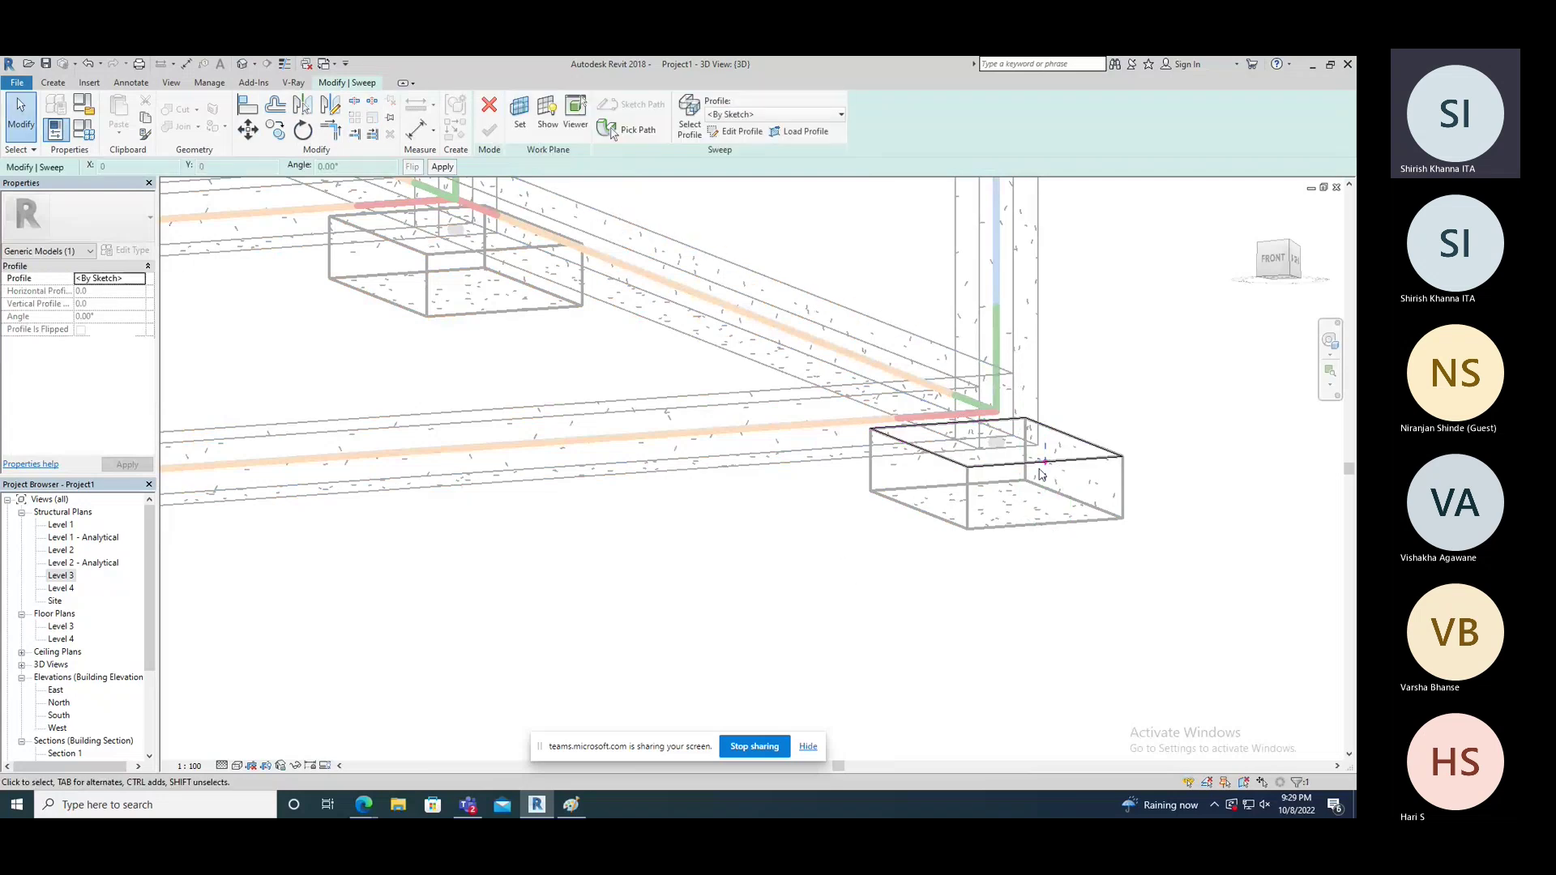
{"action": "mouse_move", "coordinate": [1041, 477]}
{"action": "middle_mouse_down", "text": "shift"}
{"action": "mouse_move", "coordinate": [979, 528]}
{"action": "mouse_move", "coordinate": [1045, 566]}
{"action": "mouse_move", "coordinate": [967, 615]}
{"action": "mouse_move", "coordinate": [747, 623]}
{"action": "mouse_move", "coordinate": [1181, 451]}
{"action": "mouse_move", "coordinate": [1042, 510]}
{"action": "middle_mouse_up", "text": "shift"}
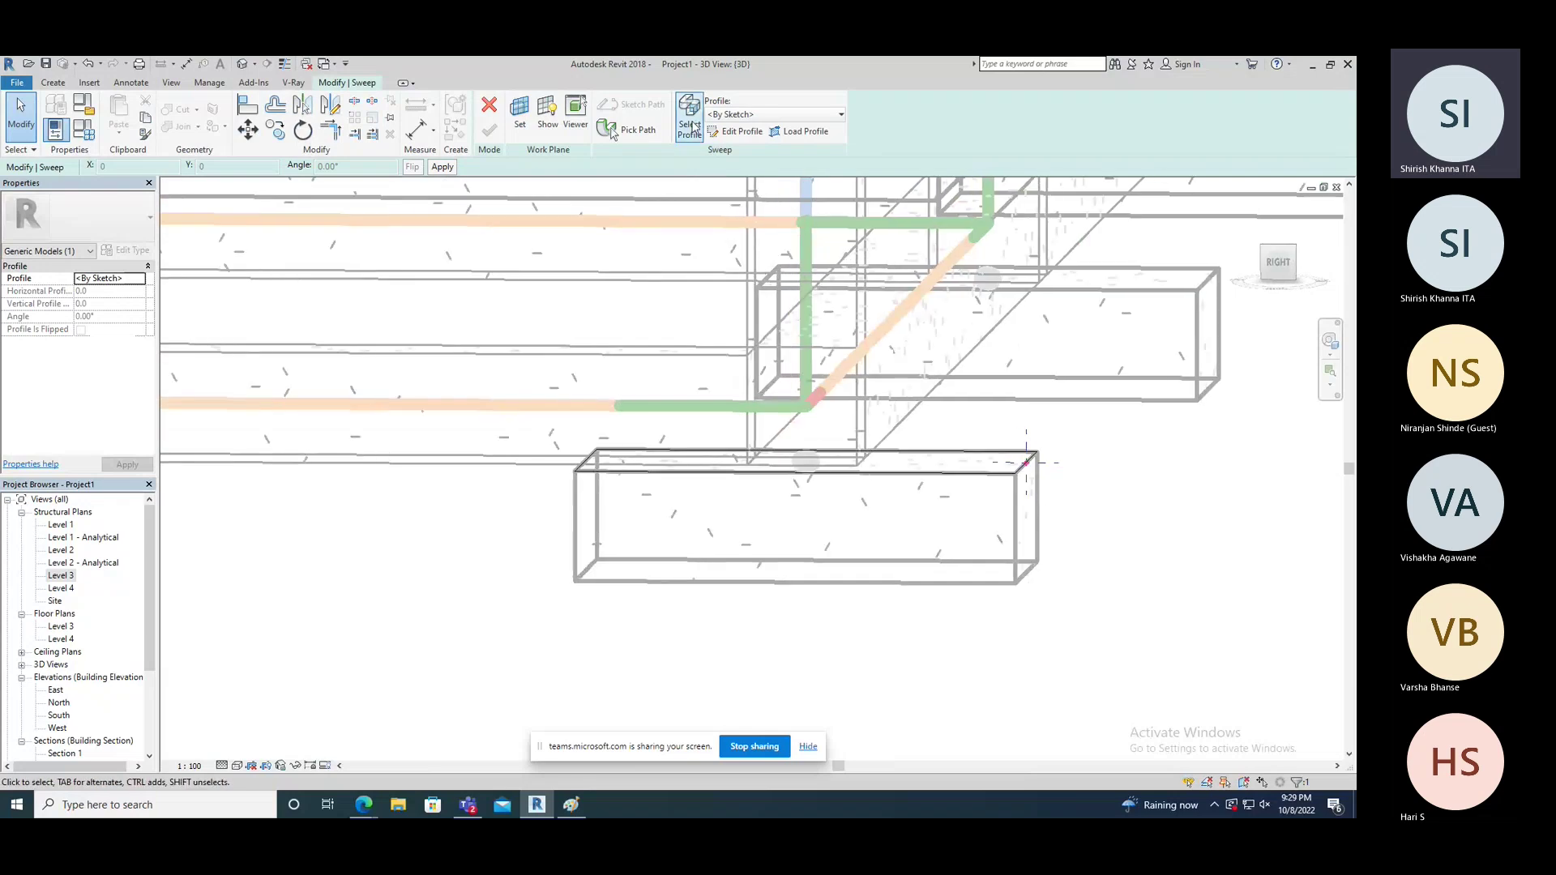
Step: Sketch the closed L-shaped step profile at the footing's top corner and finish the sweep
{"action": "left_click", "coordinate": [716, 132]}
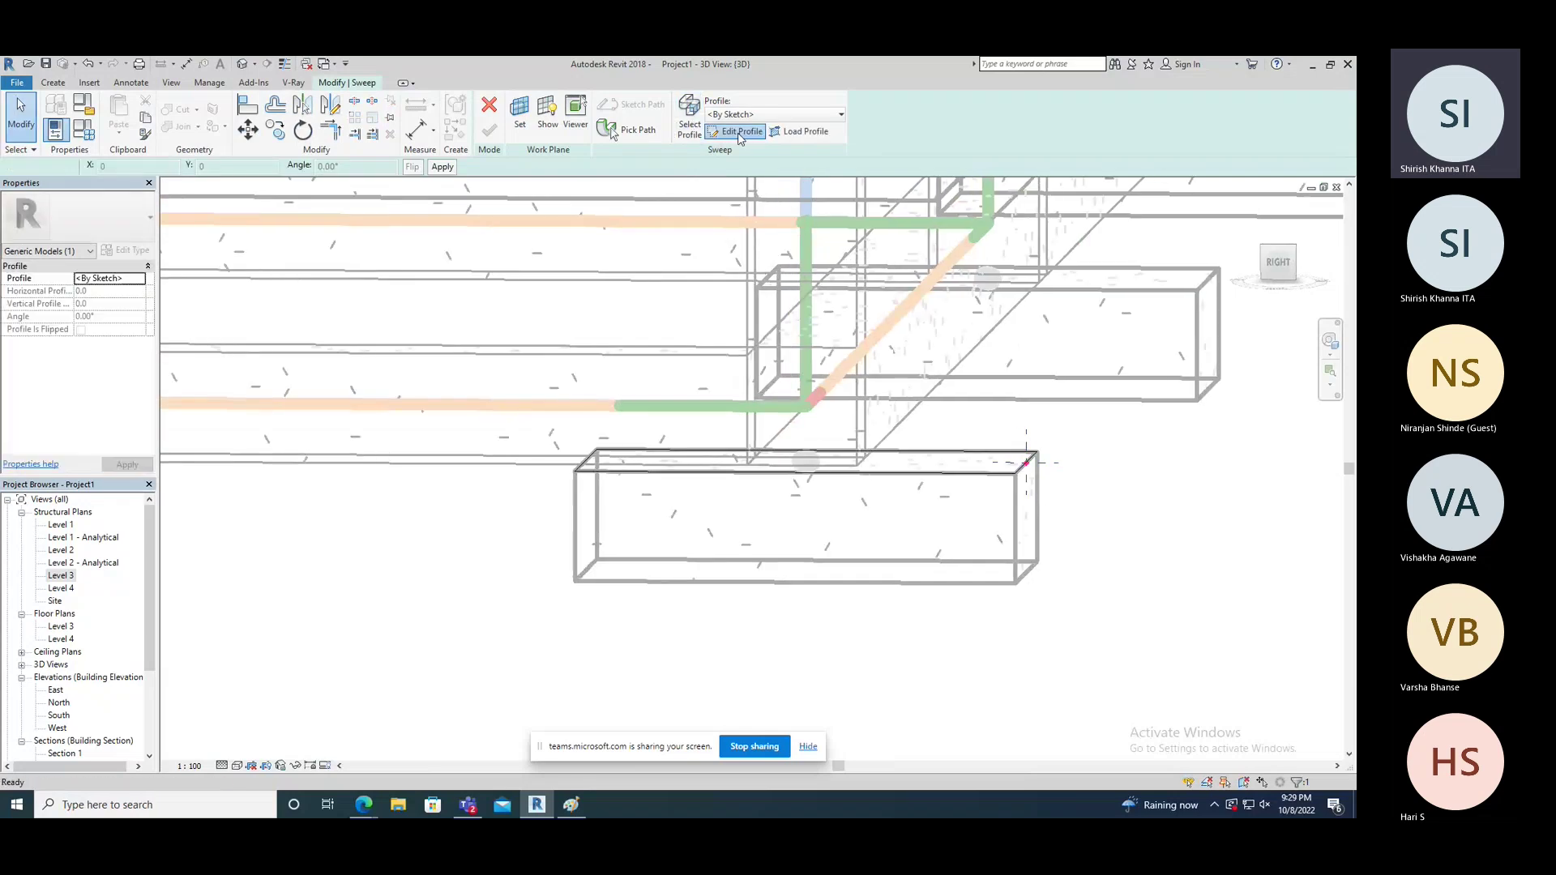
{"action": "left_click", "coordinate": [721, 132]}
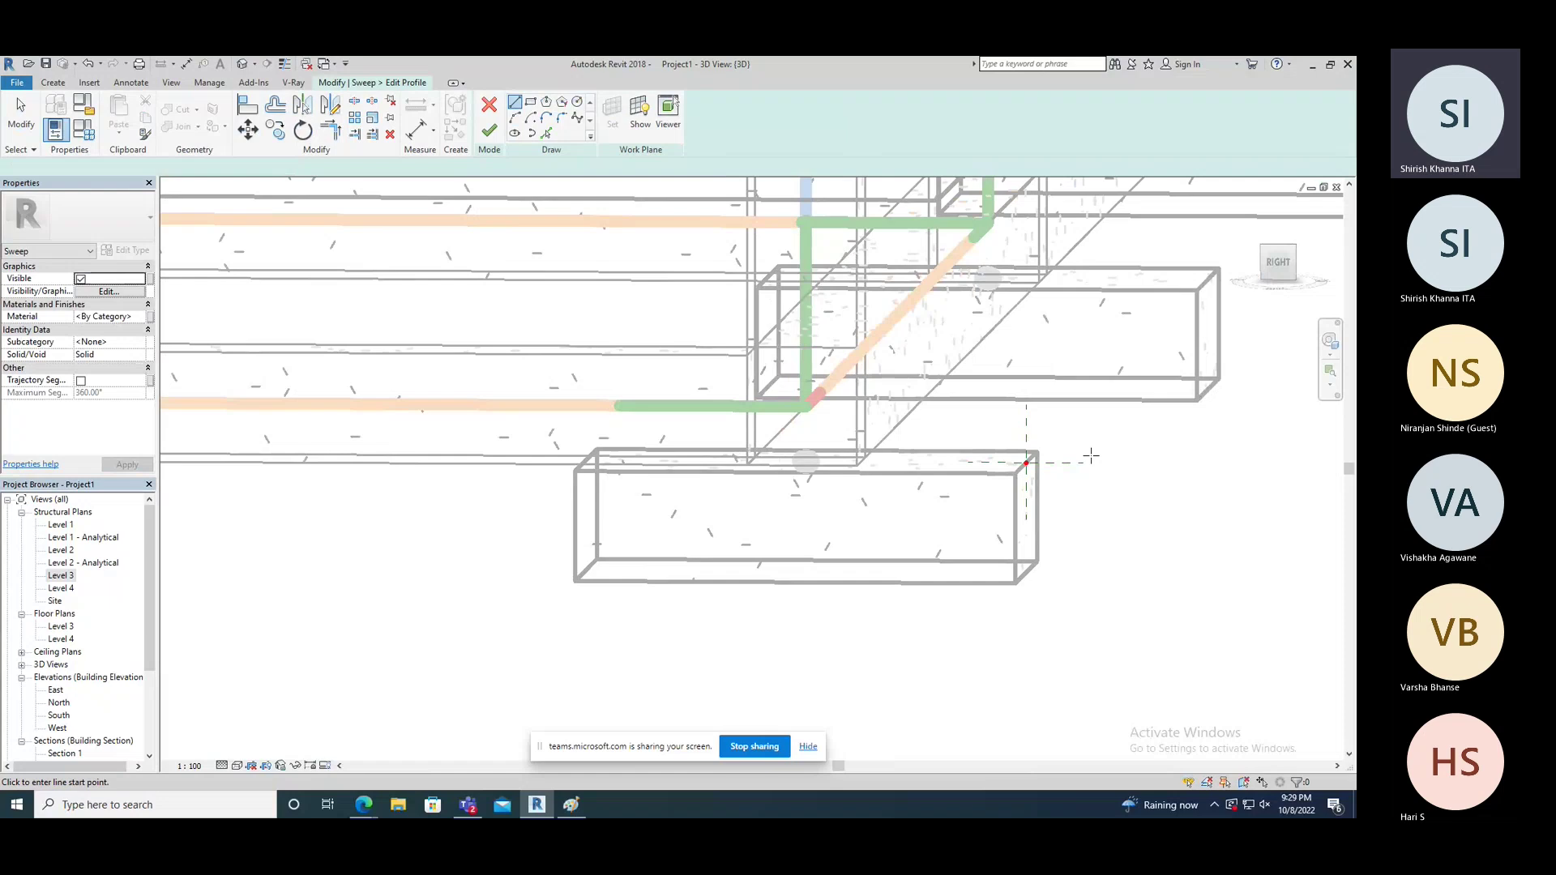
{"action": "left_click", "coordinate": [1026, 462]}
{"action": "left_click", "coordinate": [1070, 463]}
{"action": "left_click", "coordinate": [1070, 487]}
{"action": "left_click", "coordinate": [1114, 487]}
{"action": "left_click", "coordinate": [1115, 516]}
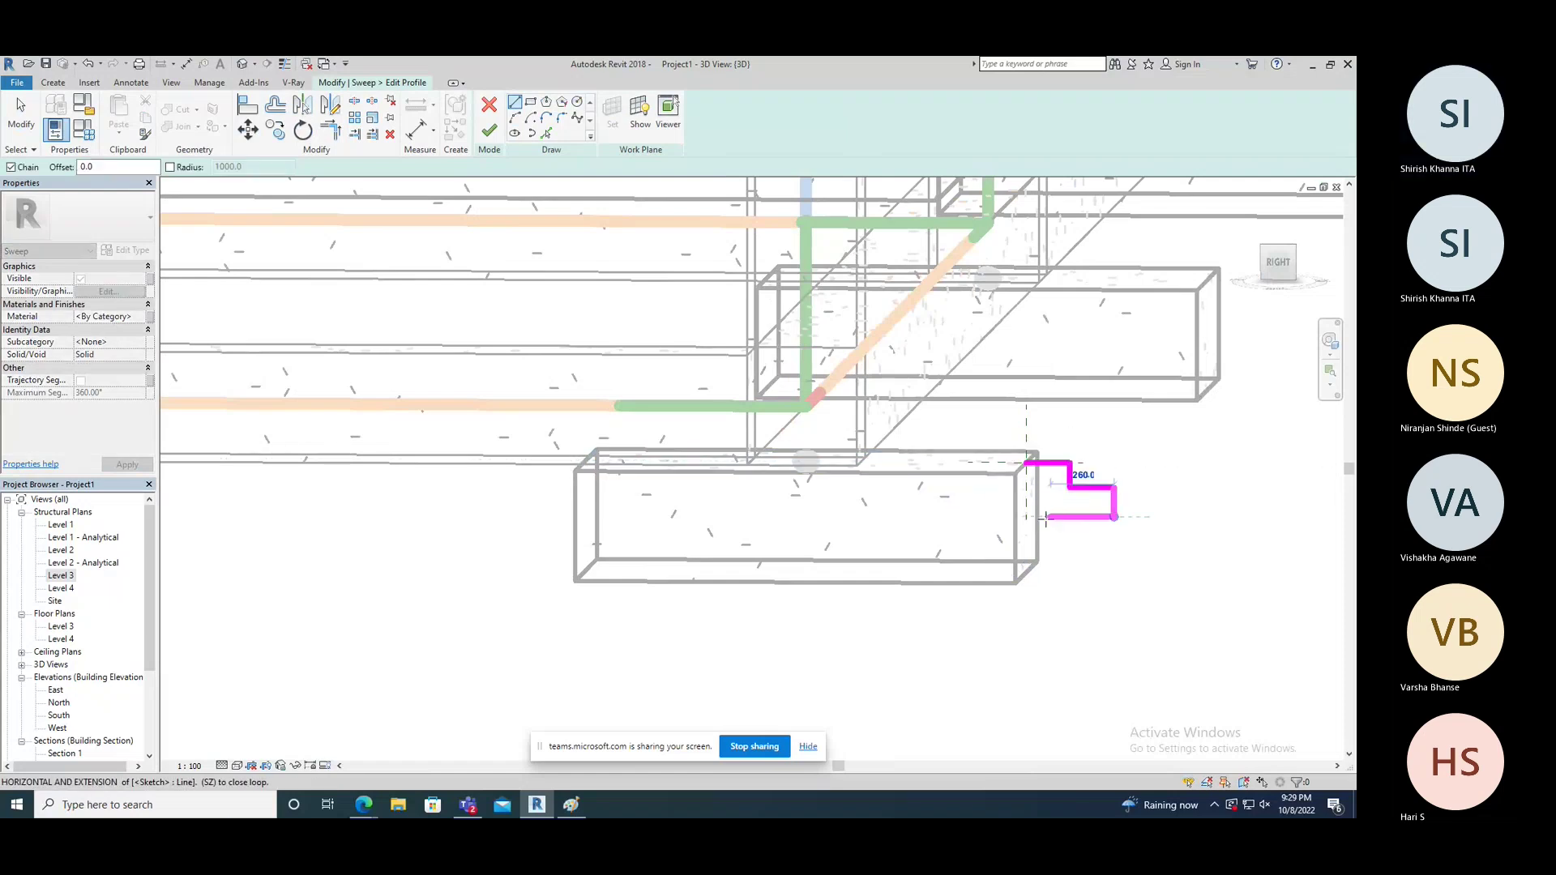
{"action": "left_click", "coordinate": [1026, 516]}
{"action": "left_click", "coordinate": [1027, 463]}
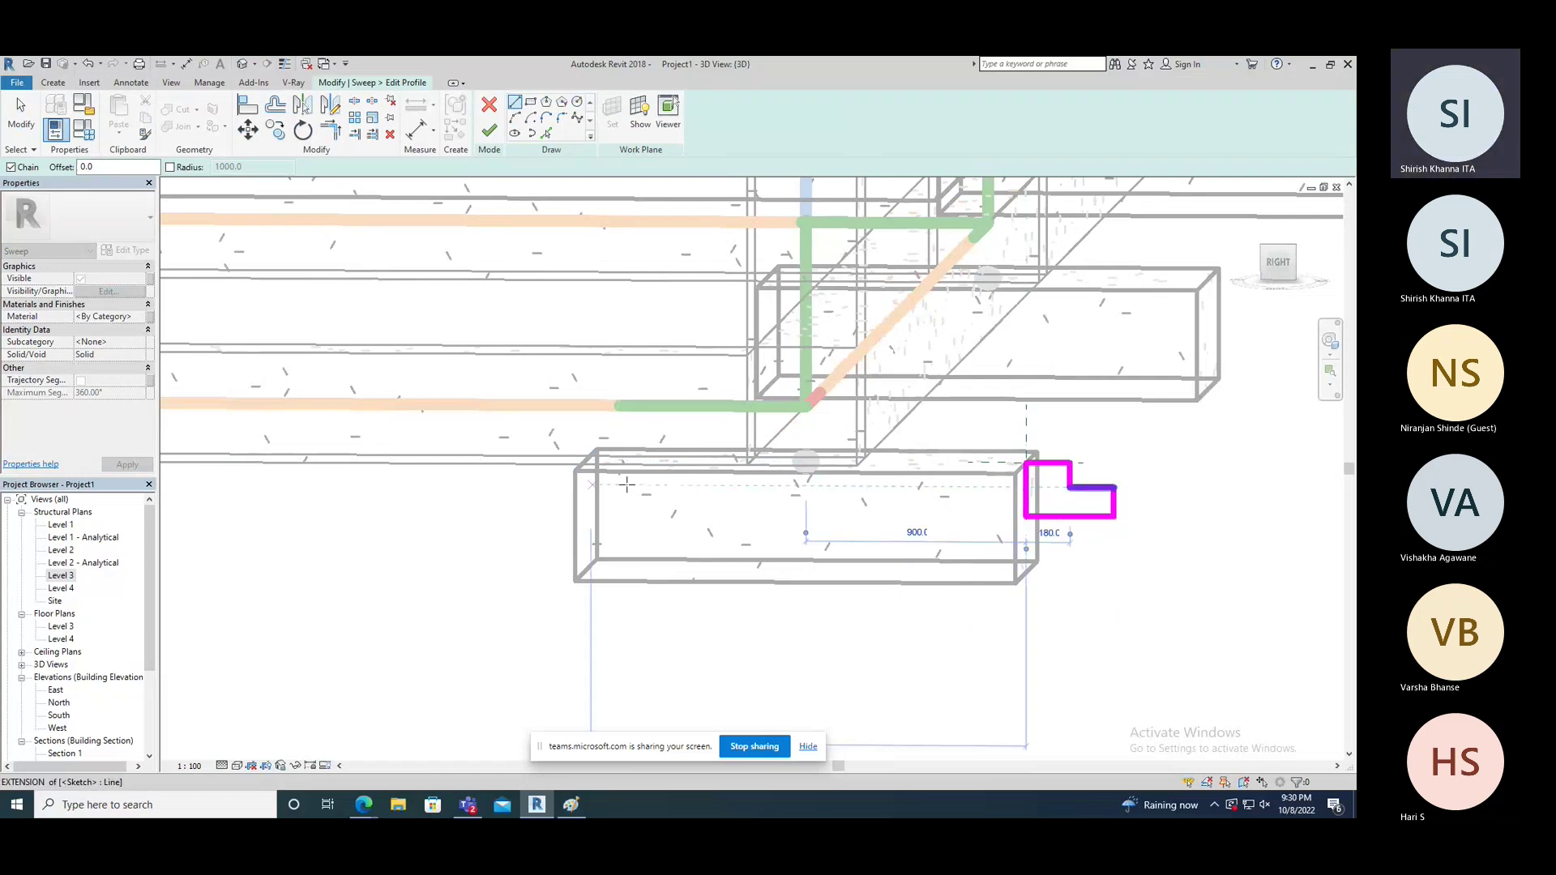
{"action": "key", "text": "Escape"}
{"action": "key", "text": "Escape"}
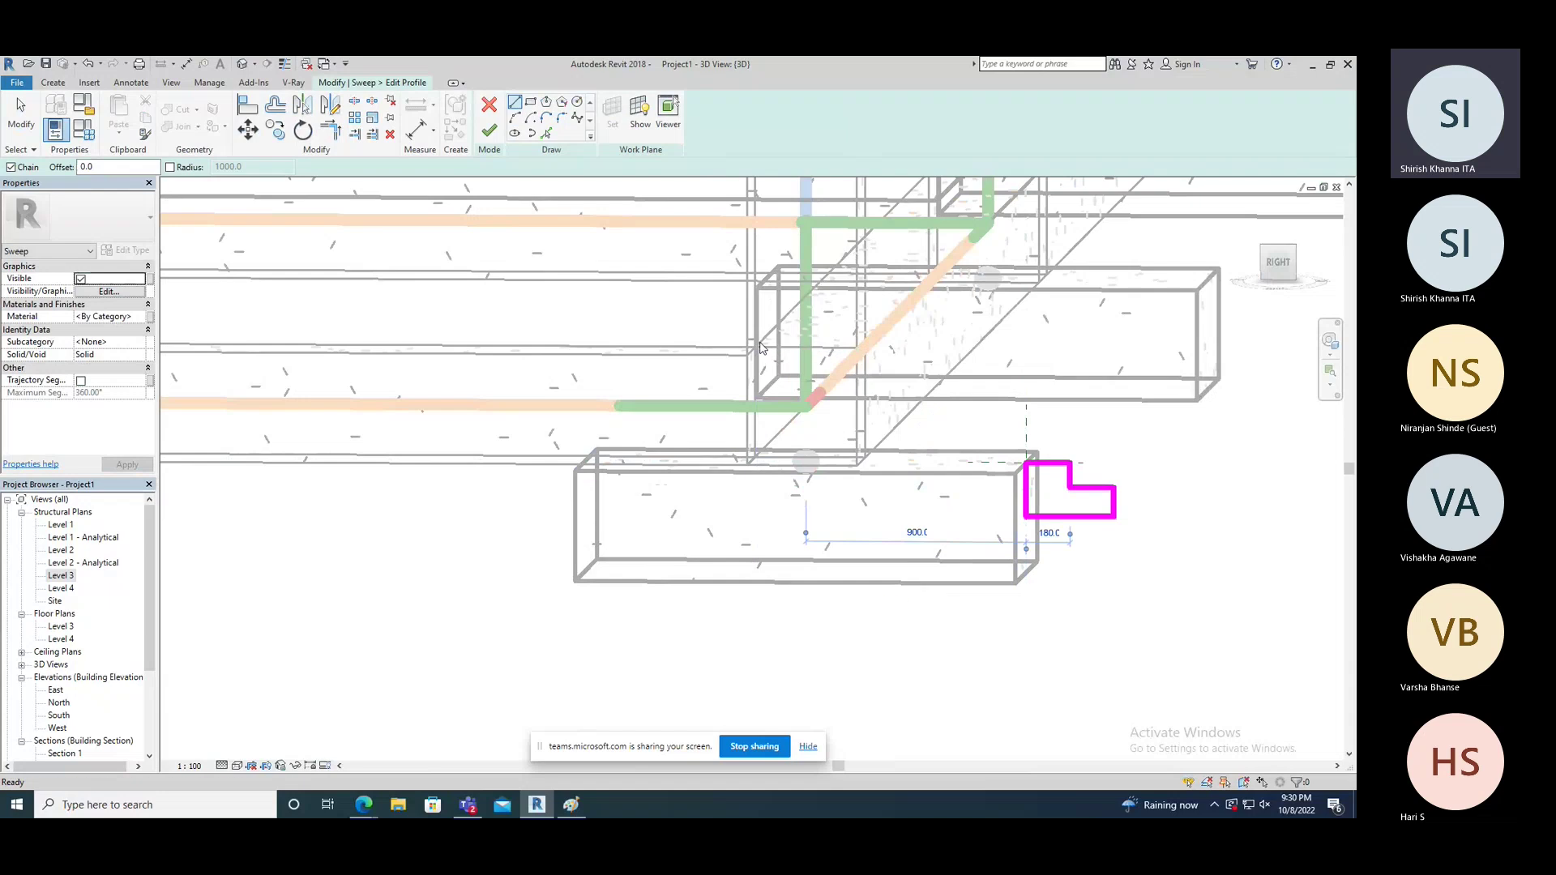
{"action": "left_click", "coordinate": [495, 135]}
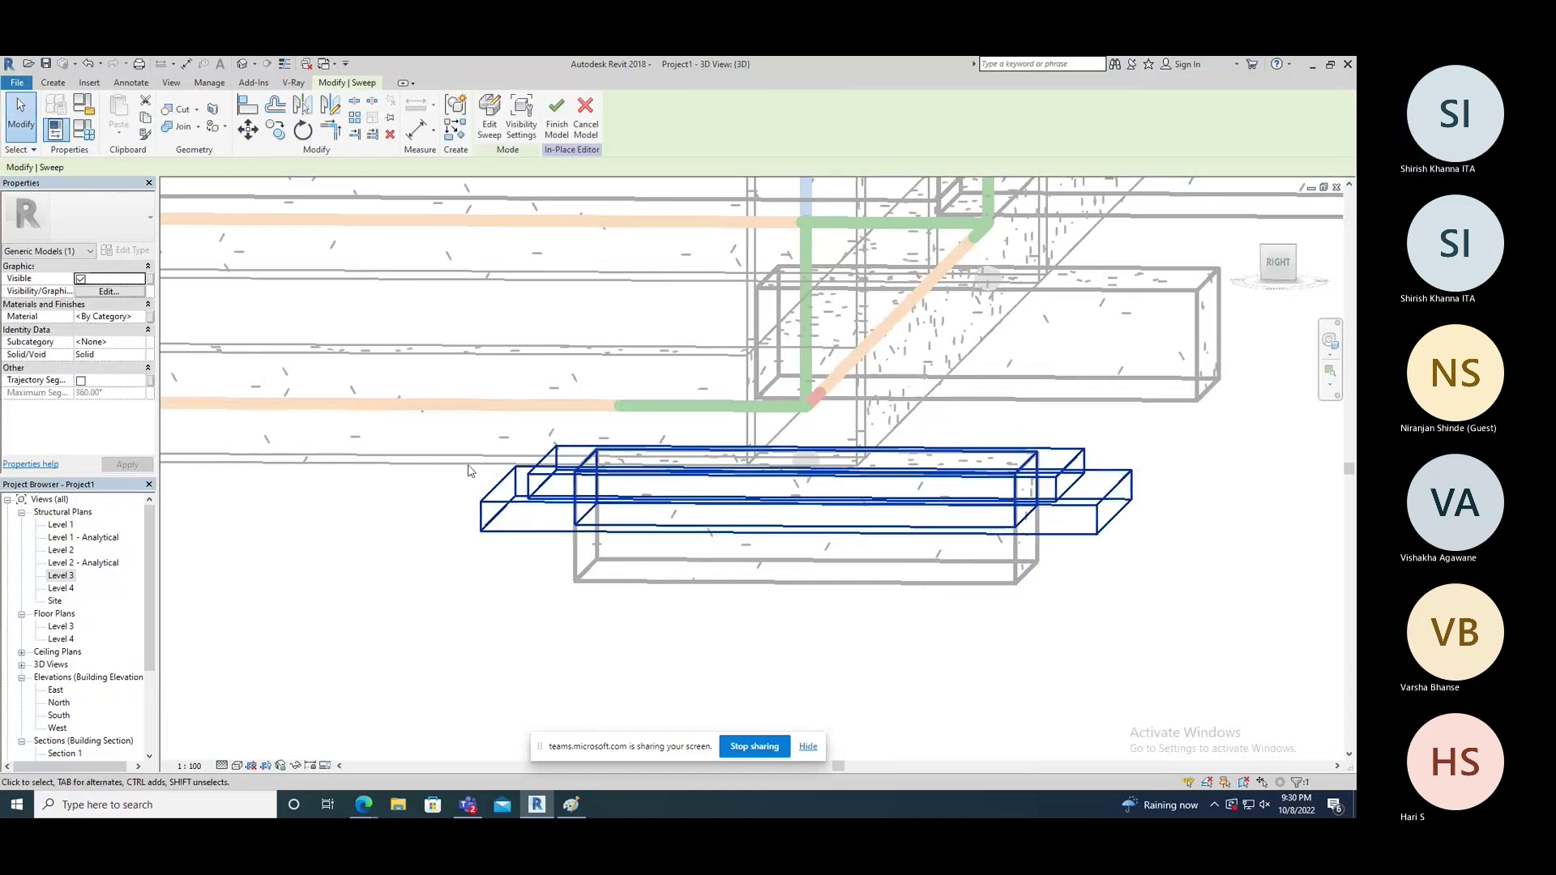
{"action": "left_click", "coordinate": [441, 543]}
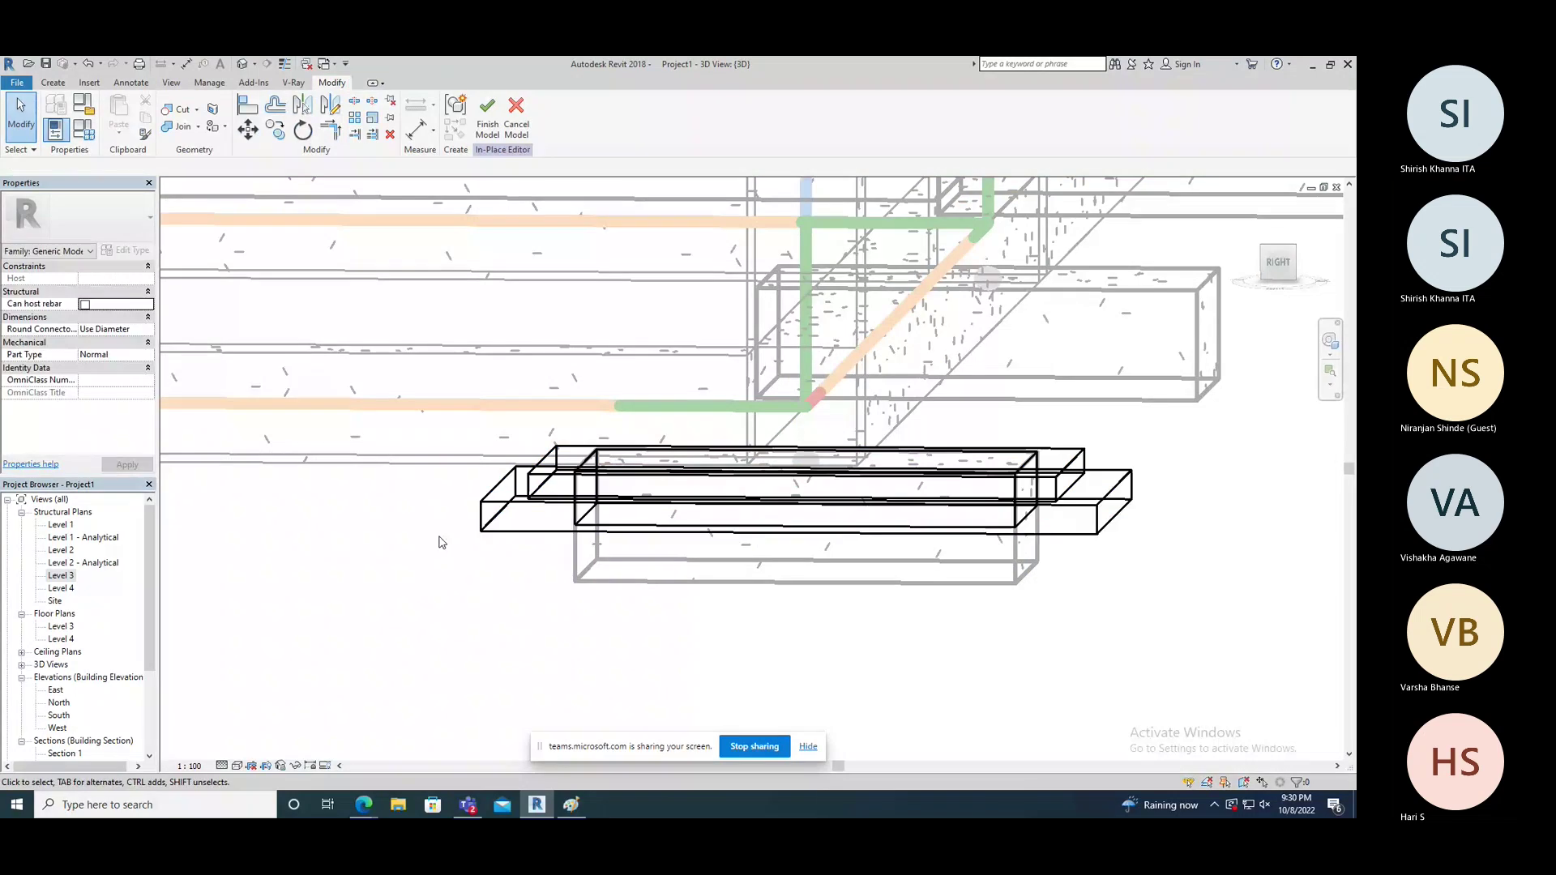
Step: Finish the footing sweep's in-place model, then double-click it to reopen it for editing
{"action": "middle_click_drag", "start_coordinate": [442, 543], "coordinate": [168, 771], "text": "shift"}
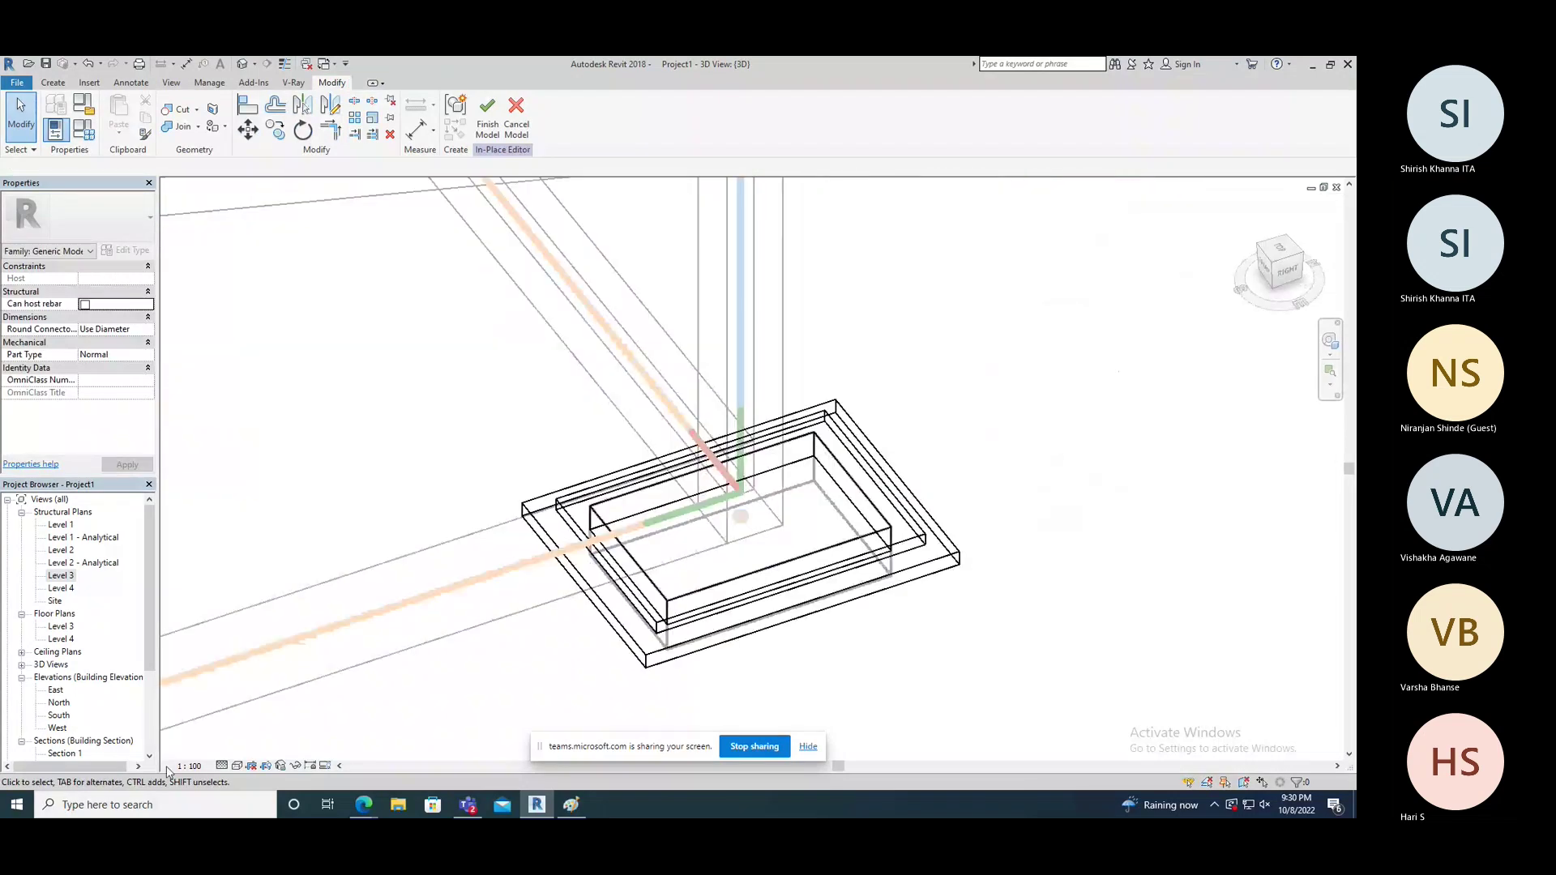
{"action": "scroll", "coordinate": [1005, 484], "scroll_direction": "up", "scroll_amount": 3}
{"action": "middle_click_drag", "start_coordinate": [1005, 484], "coordinate": [543, 560], "text": "shift"}
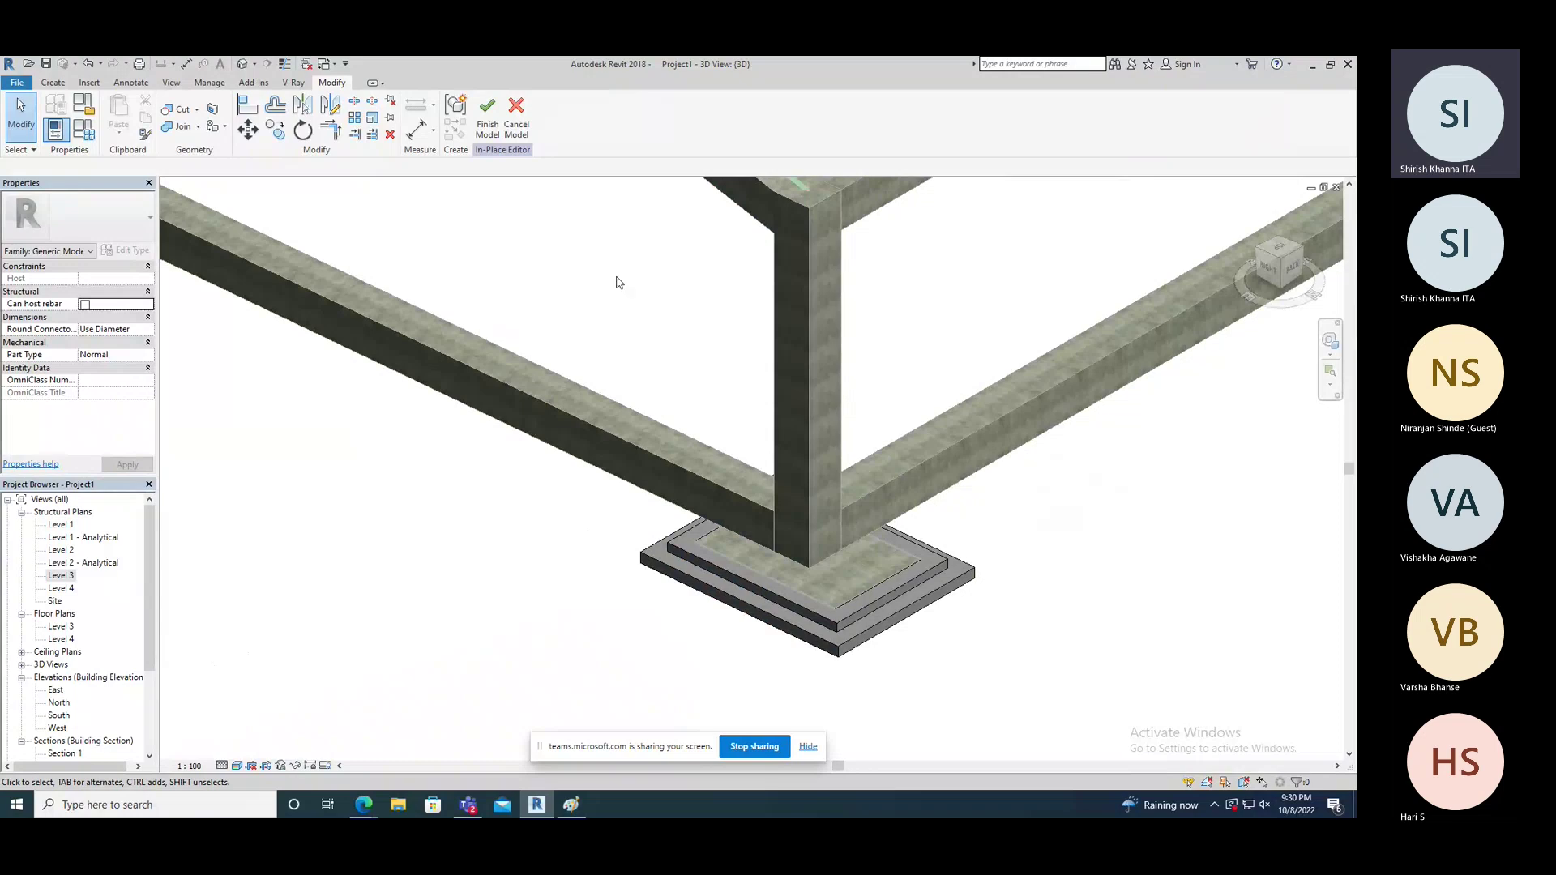
{"action": "left_click", "coordinate": [490, 127]}
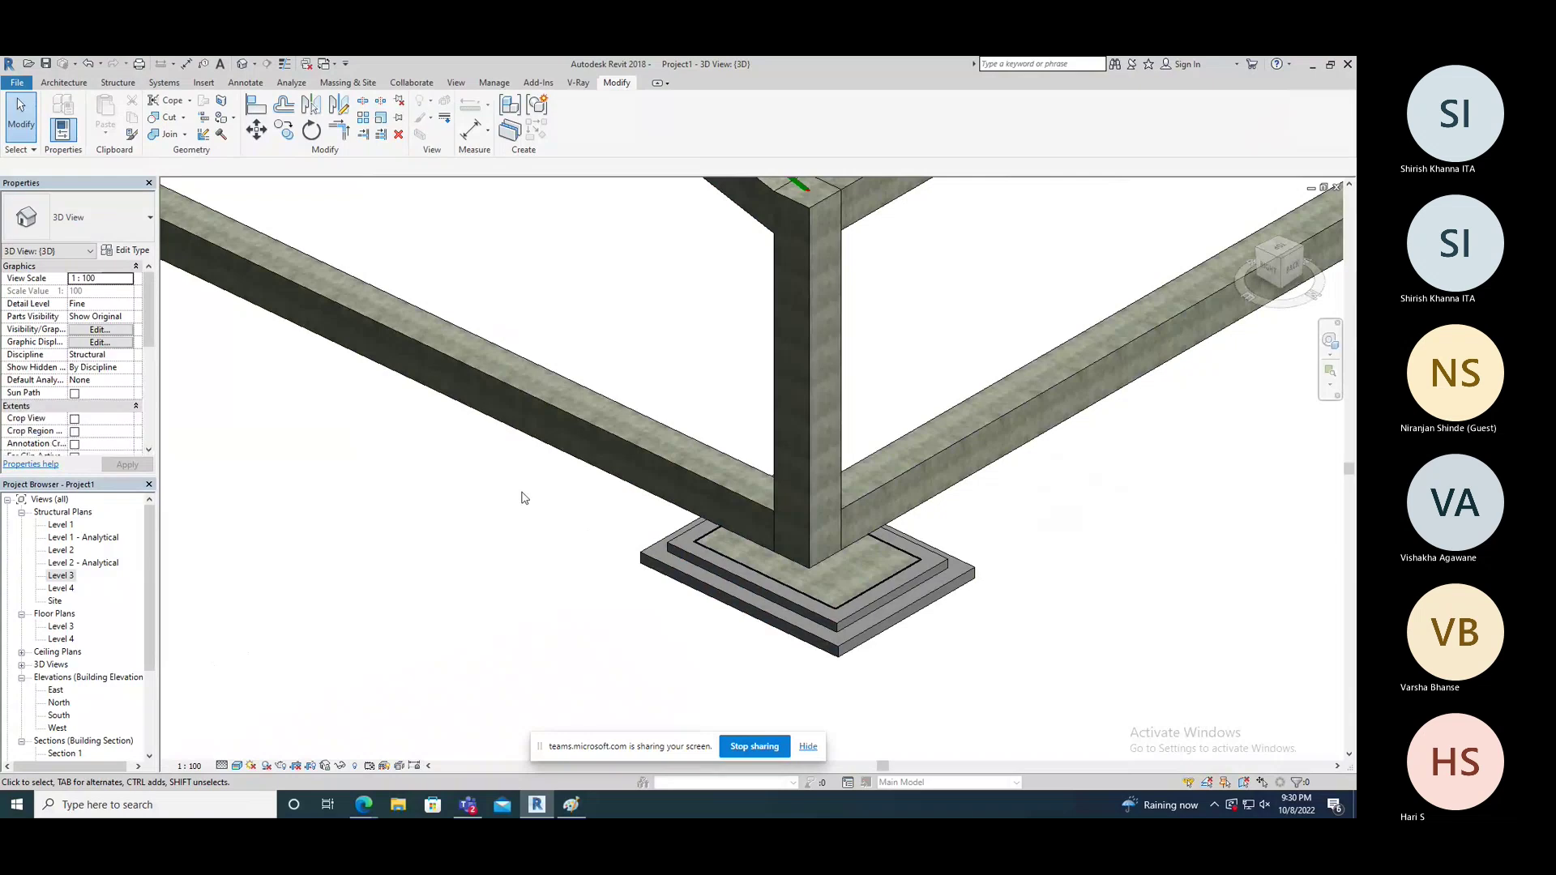
{"action": "left_click", "coordinate": [704, 590]}
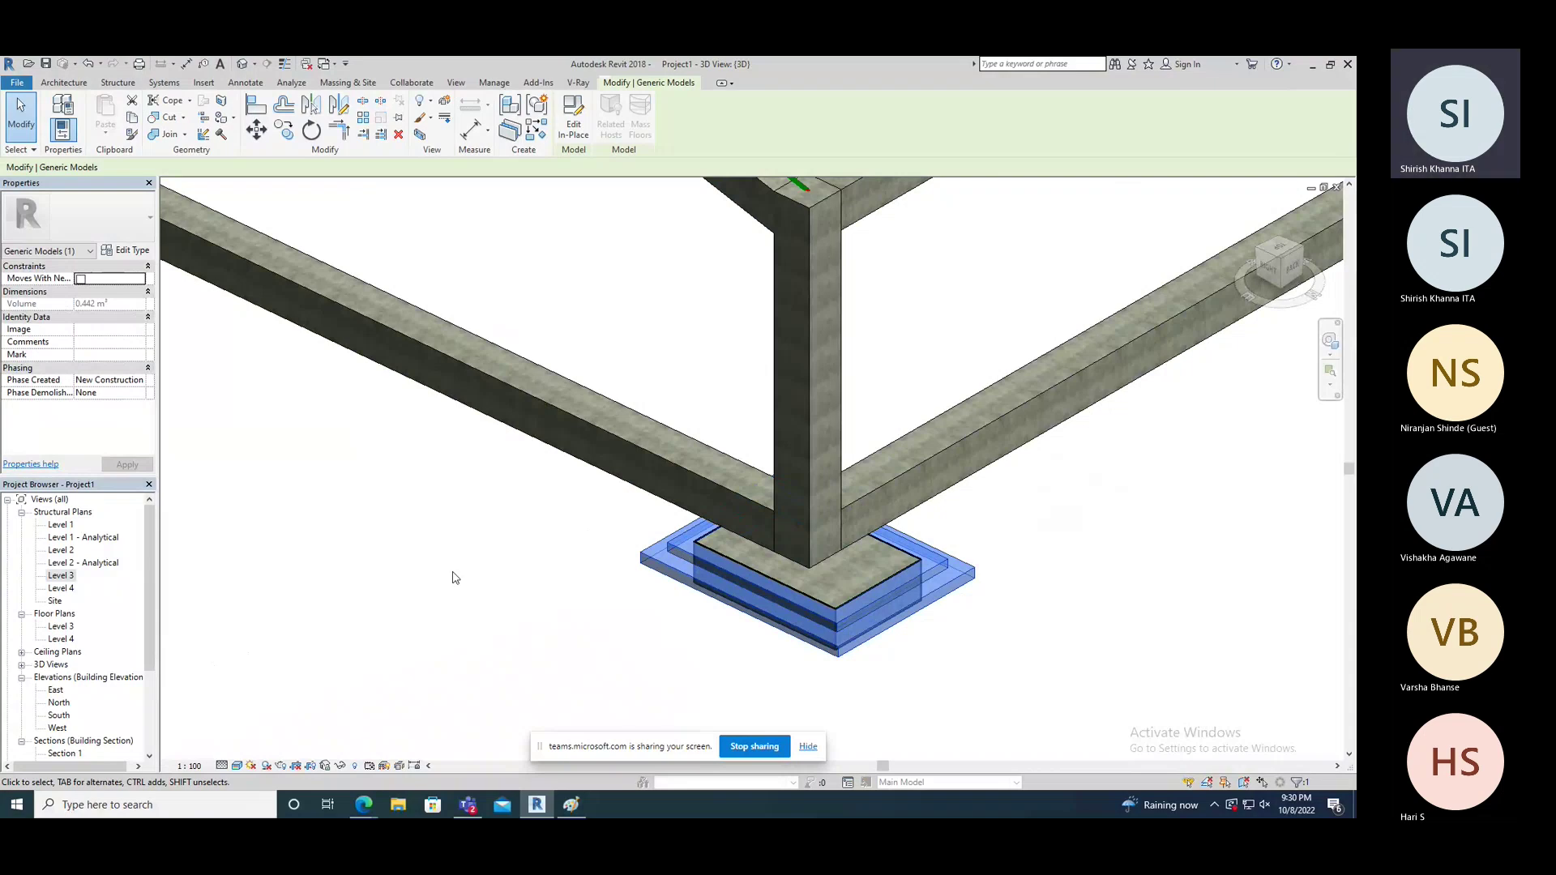
{"action": "double_click", "coordinate": [681, 577]}
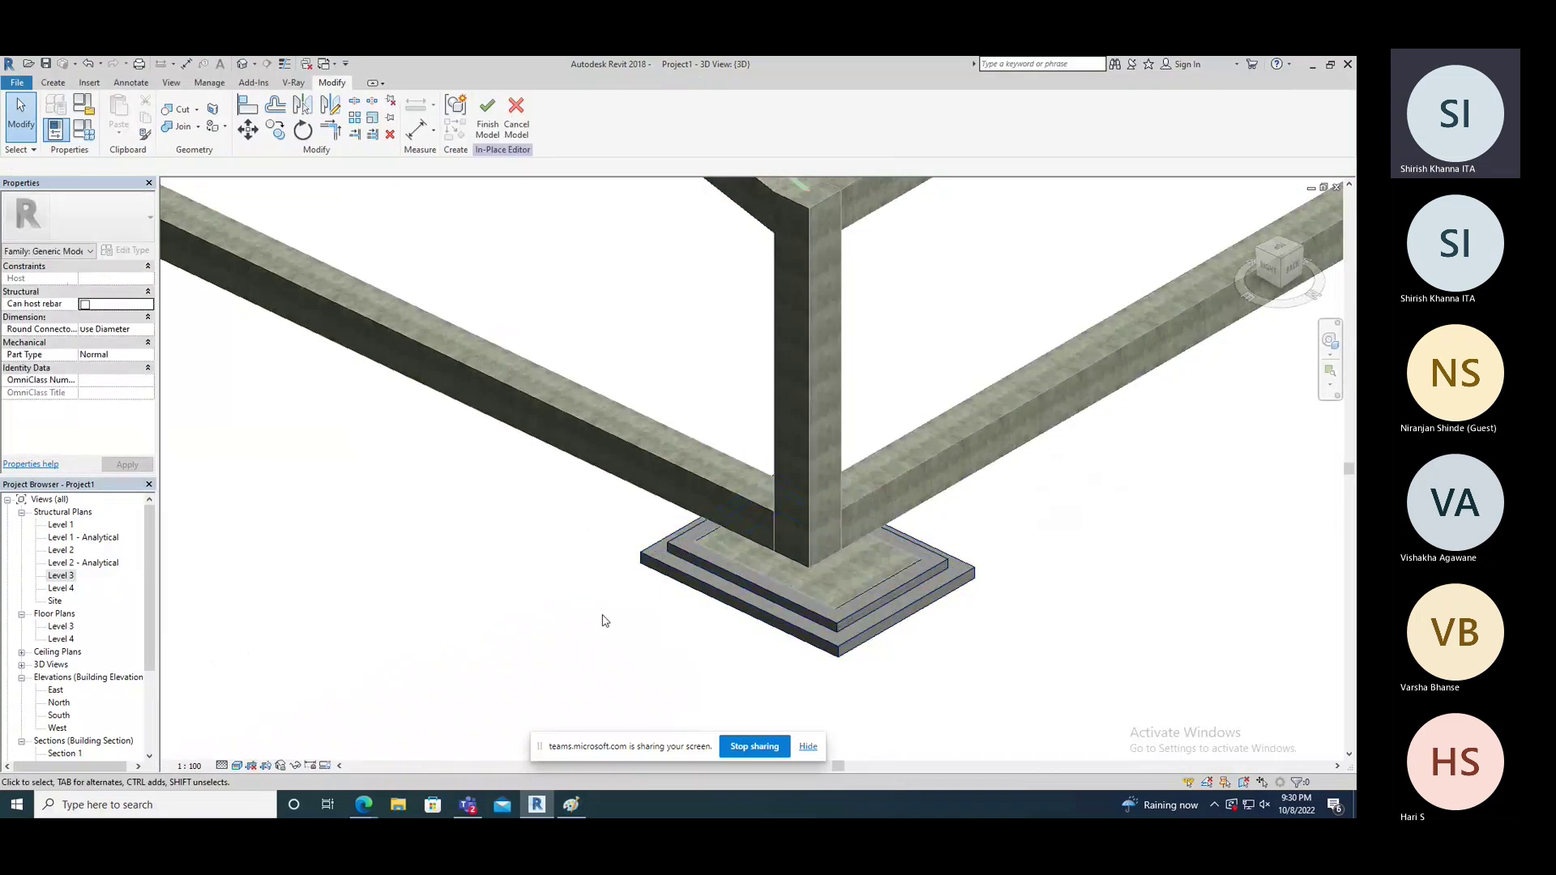
Step: Assign the Asphalt, Bitumen material to the footing sweep and finish the in-place model
{"action": "left_click", "coordinate": [681, 567]}
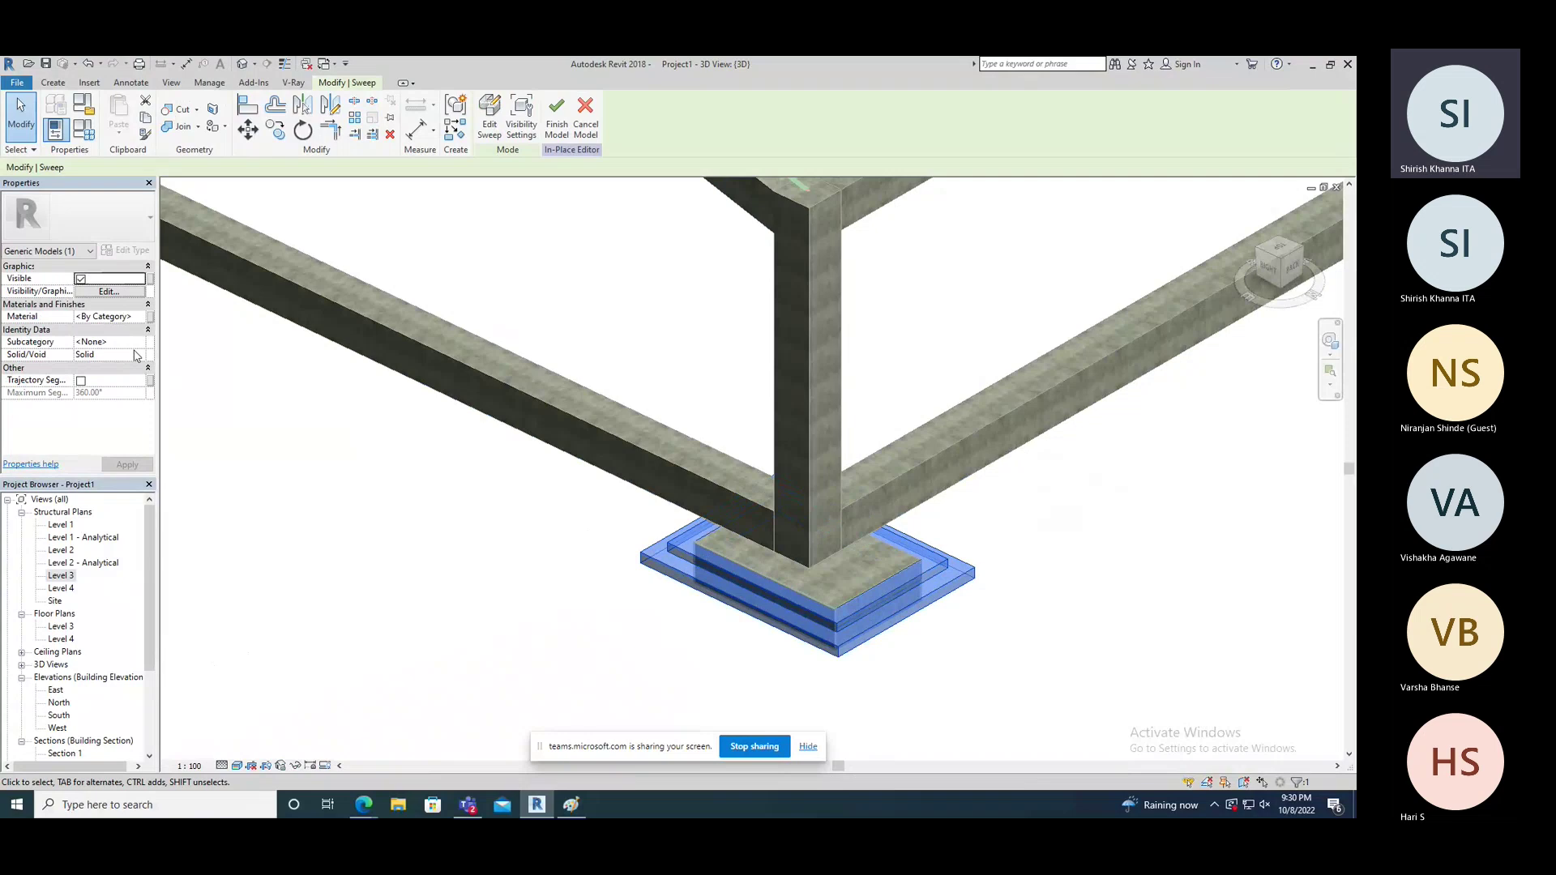
{"action": "left_click", "coordinate": [142, 317]}
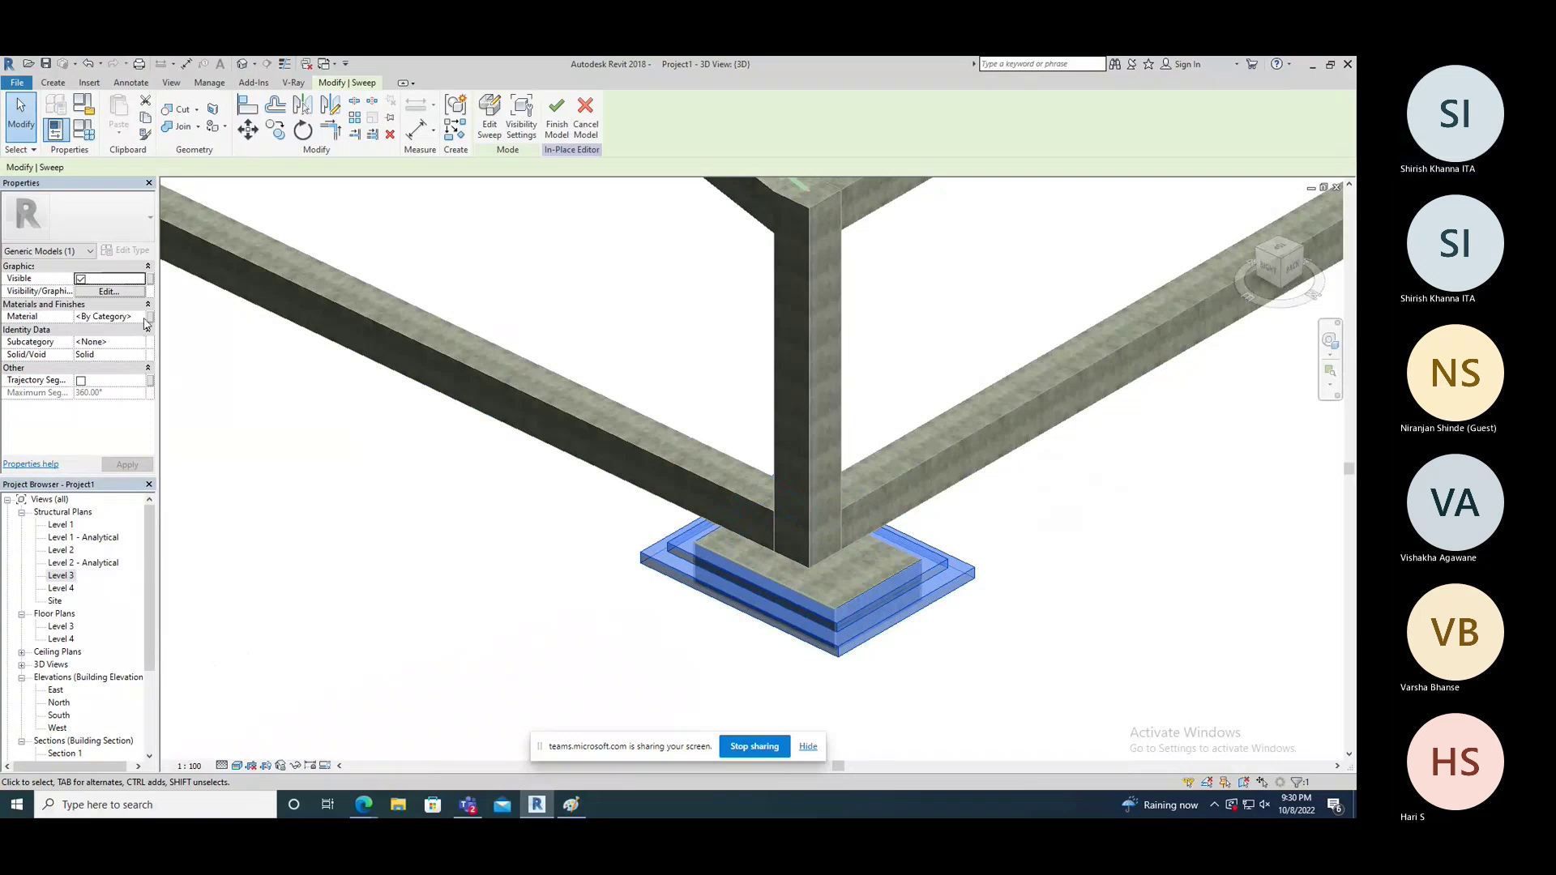
{"action": "left_click", "coordinate": [141, 317]}
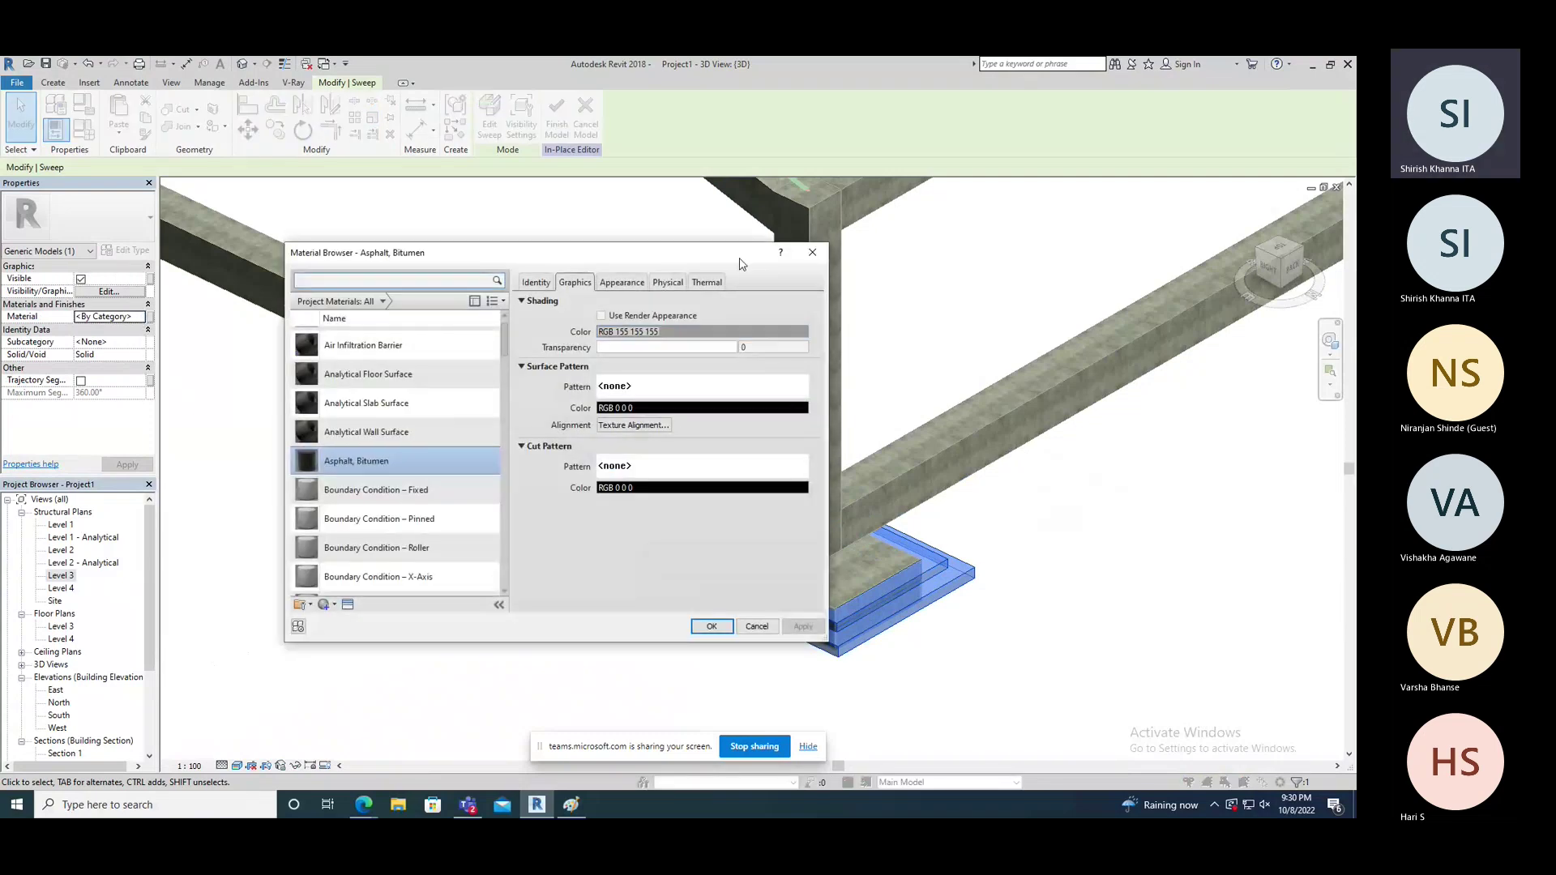
{"action": "left_click_drag", "start_coordinate": [737, 258], "coordinate": [693, 249]}
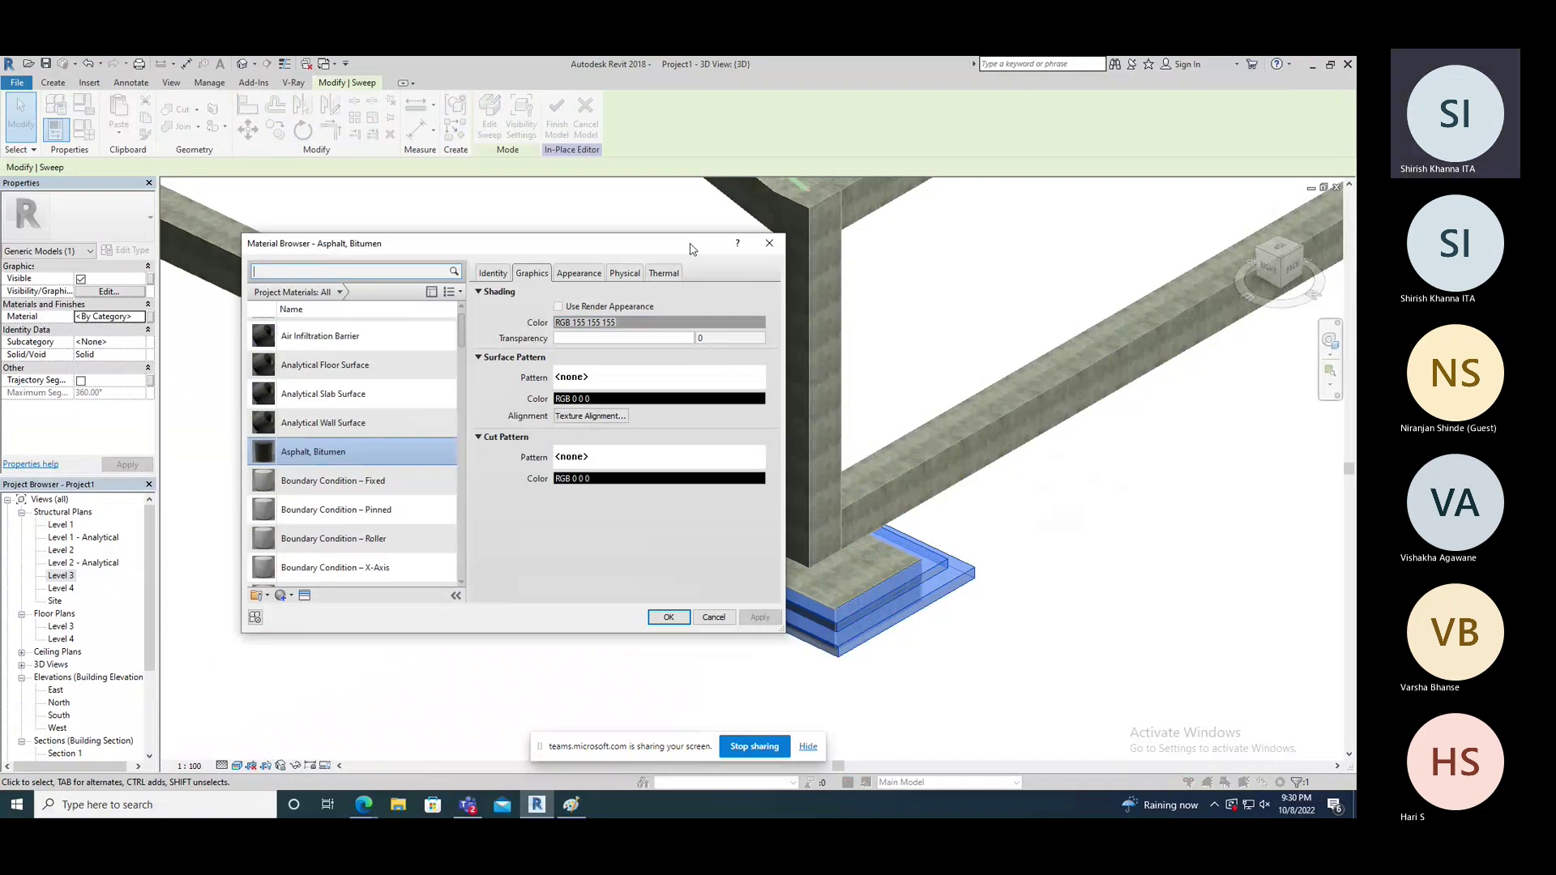
{"action": "left_click", "coordinate": [669, 619]}
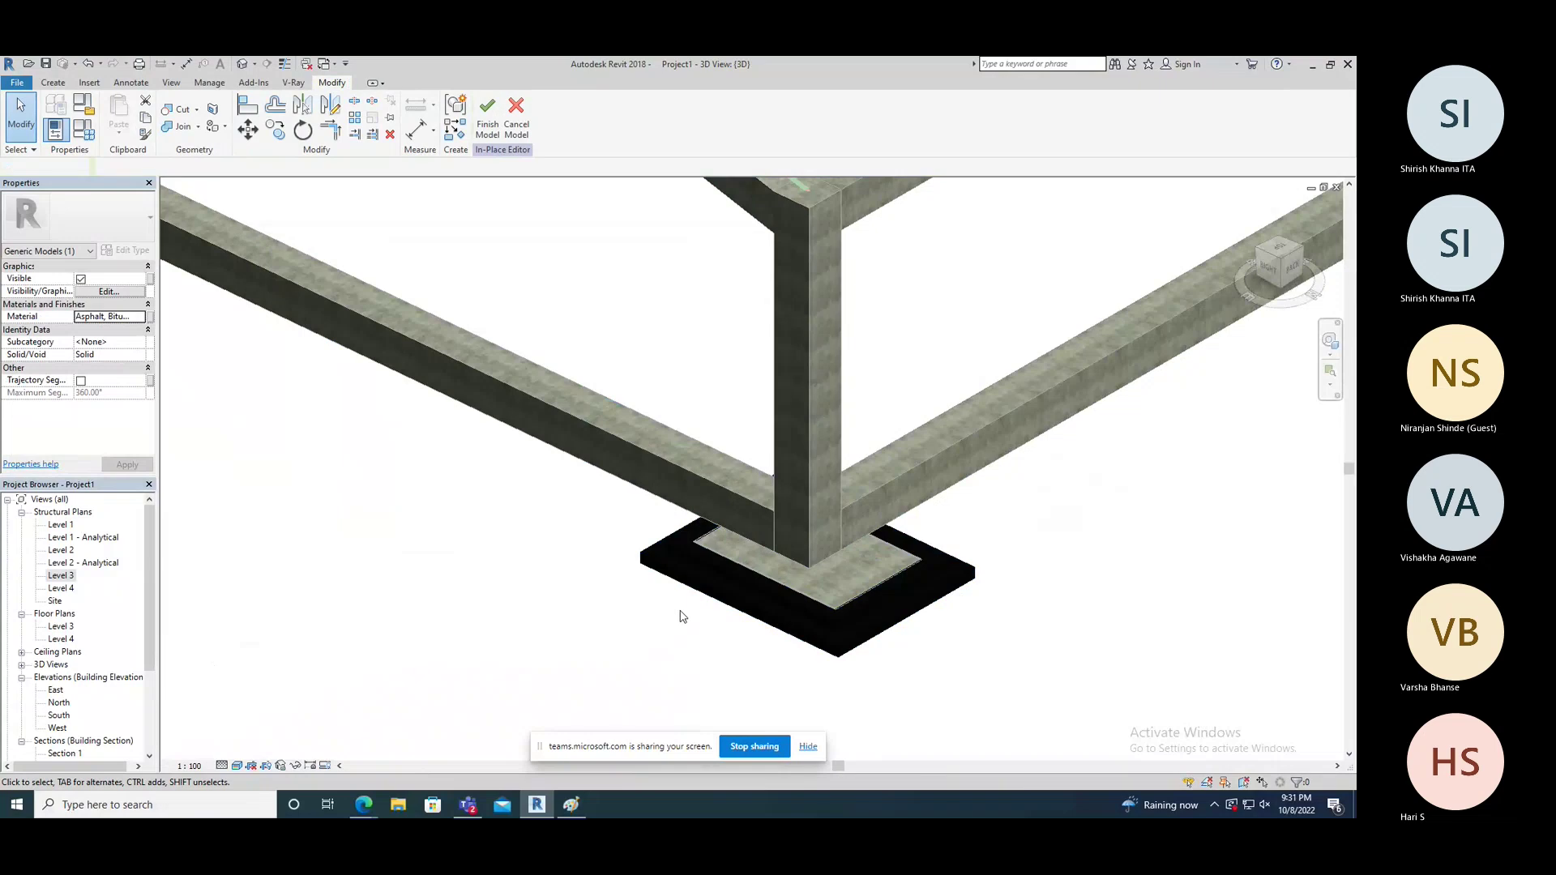
{"action": "left_click", "coordinate": [702, 645]}
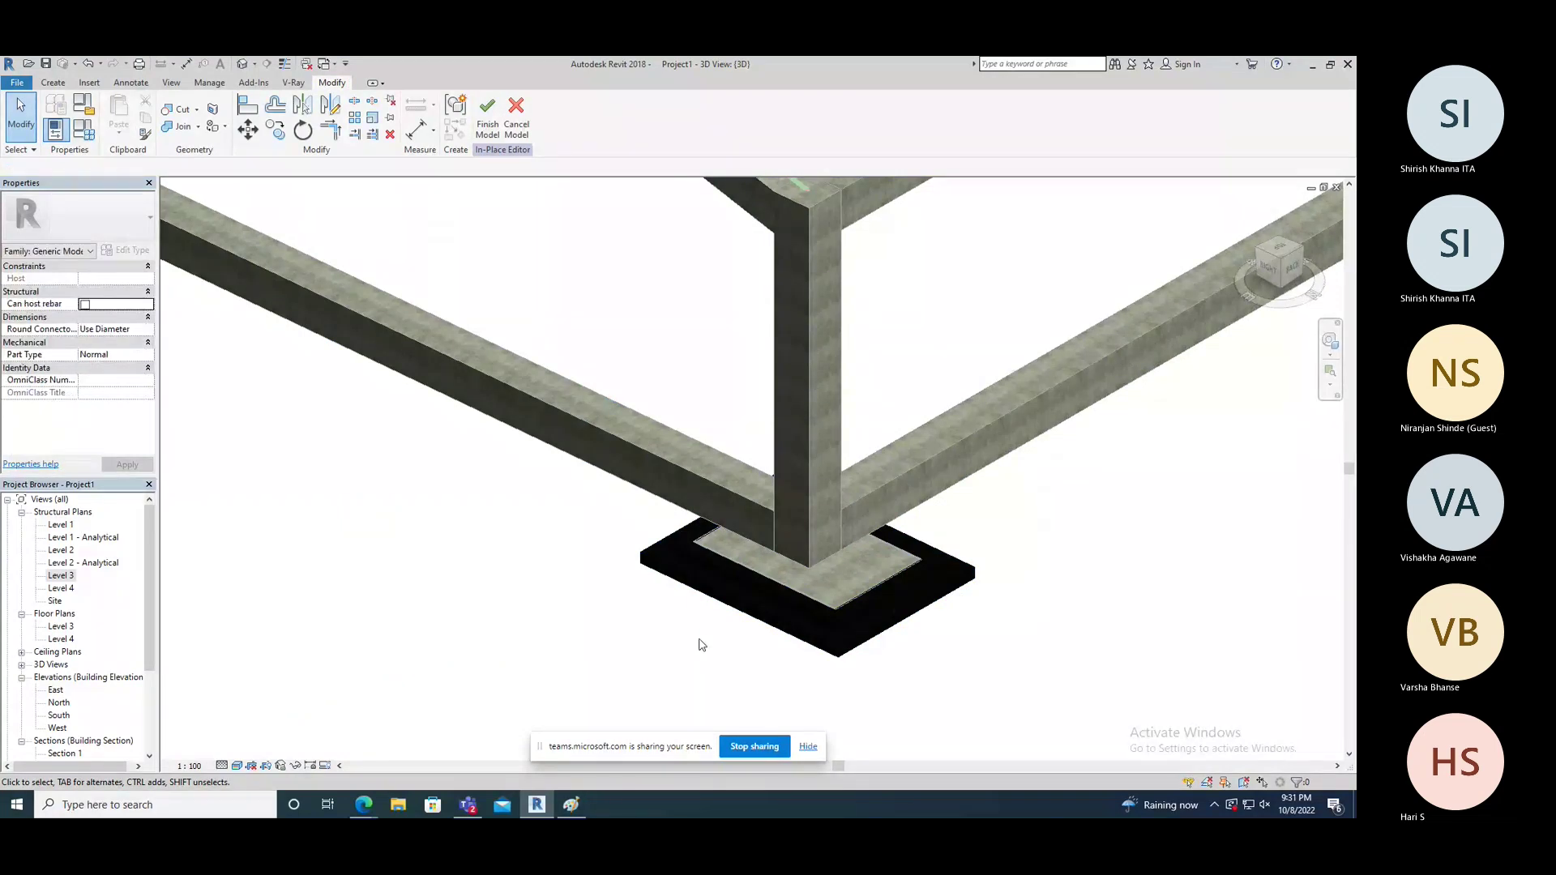
{"action": "left_click", "coordinate": [487, 113]}
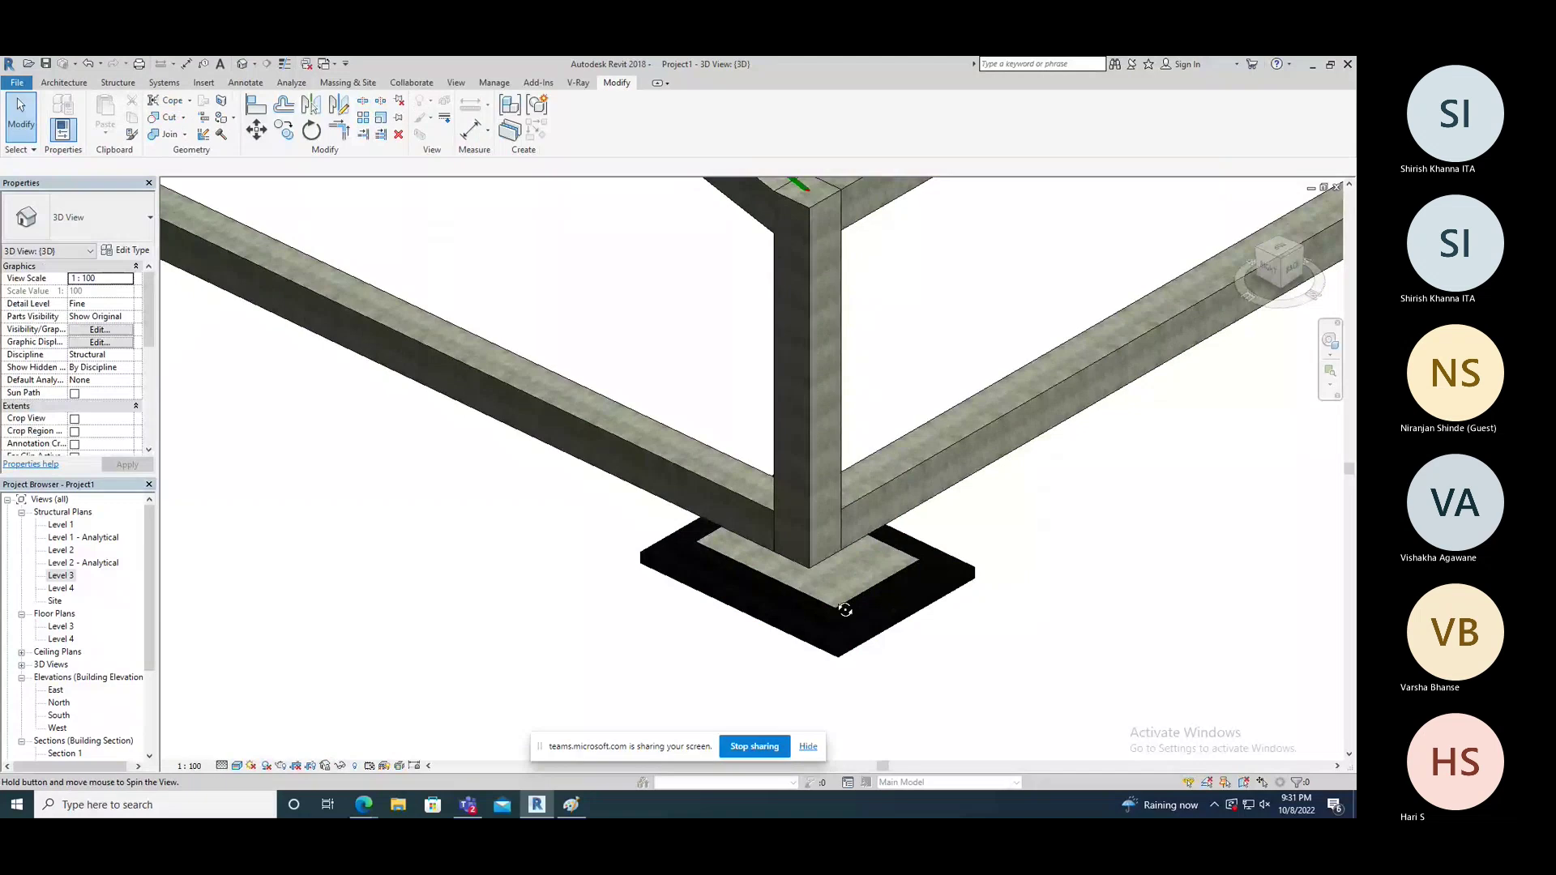
Step: Orbit and zoom out to review the asphalt-wrapped footing within the whole frame
{"action": "middle_click_drag", "start_coordinate": [846, 608], "coordinate": [781, 645], "text": "shift"}
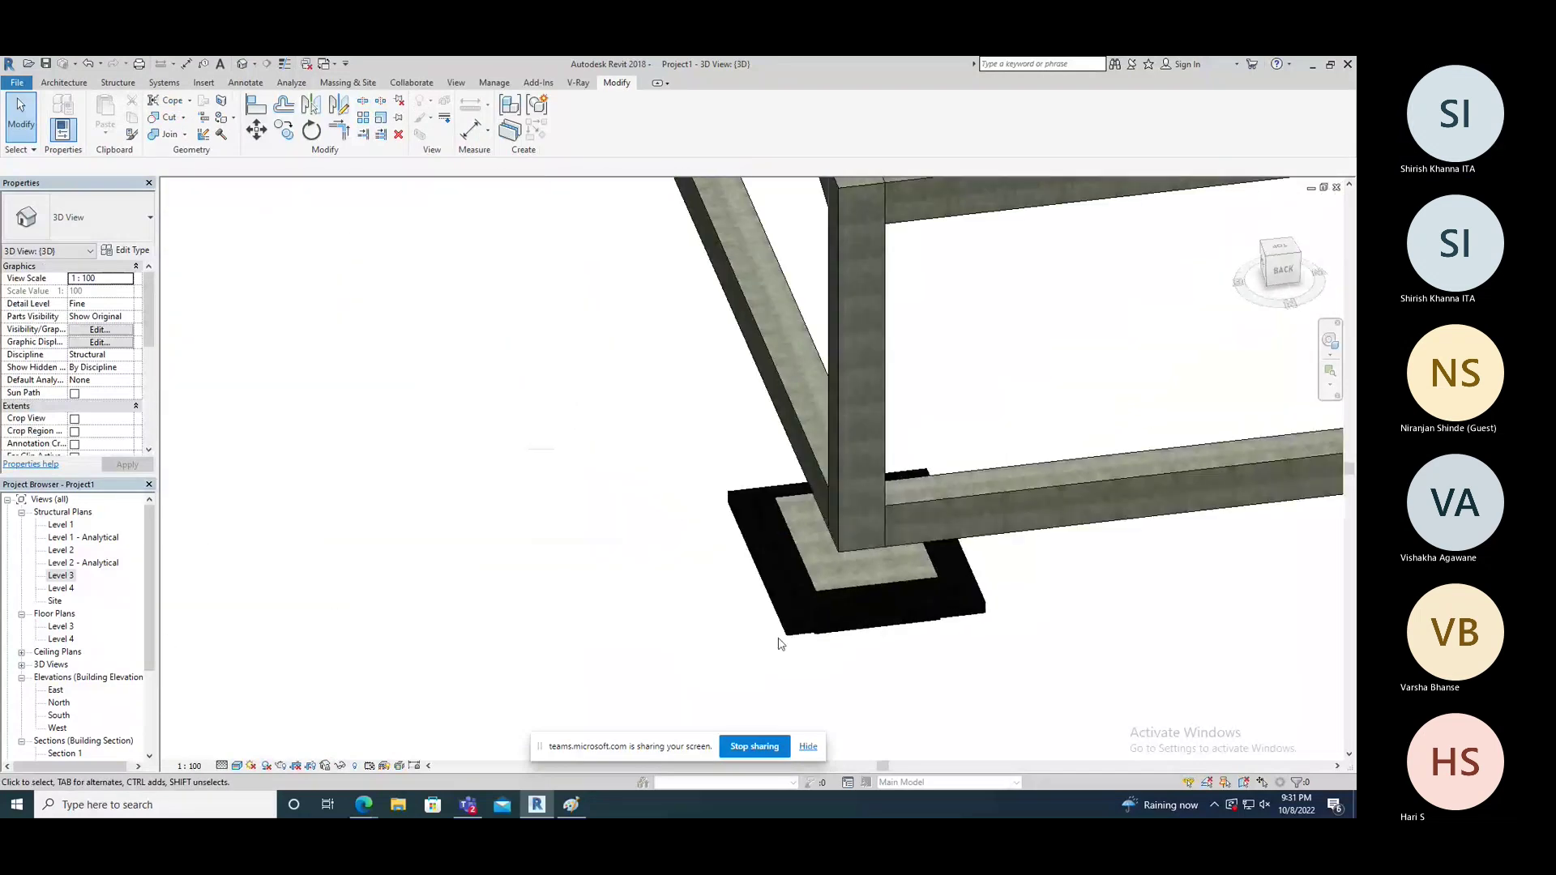
{"action": "left_click", "coordinate": [781, 640]}
{"action": "left_click", "coordinate": [612, 651]}
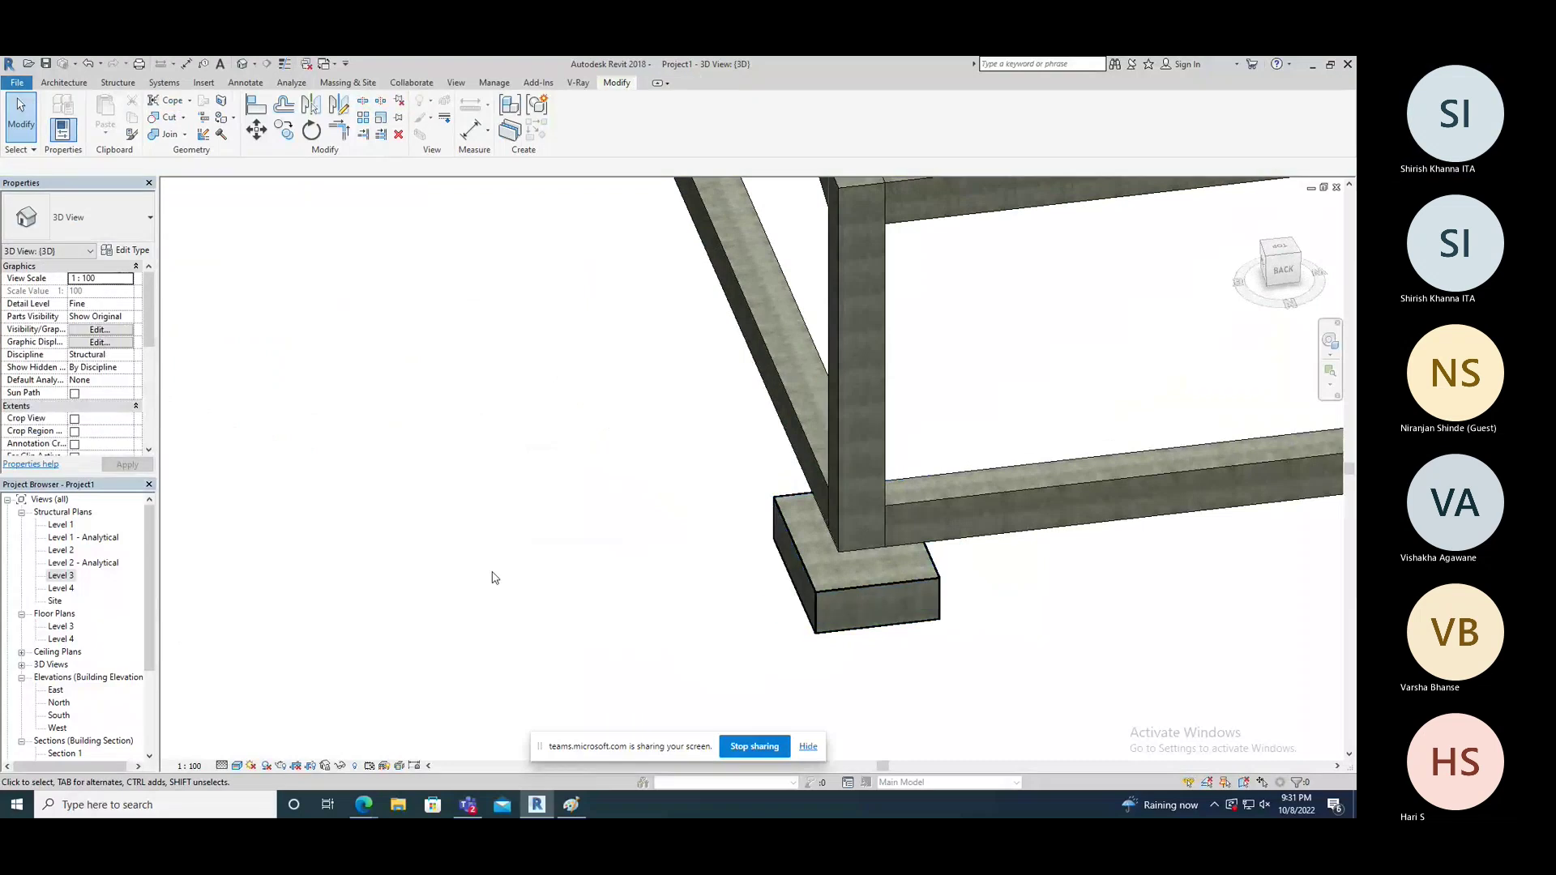
{"action": "scroll", "coordinate": [494, 567], "scroll_direction": "down", "scroll_amount": 2}
{"action": "scroll", "coordinate": [496, 560], "scroll_direction": "down", "scroll_amount": 3}
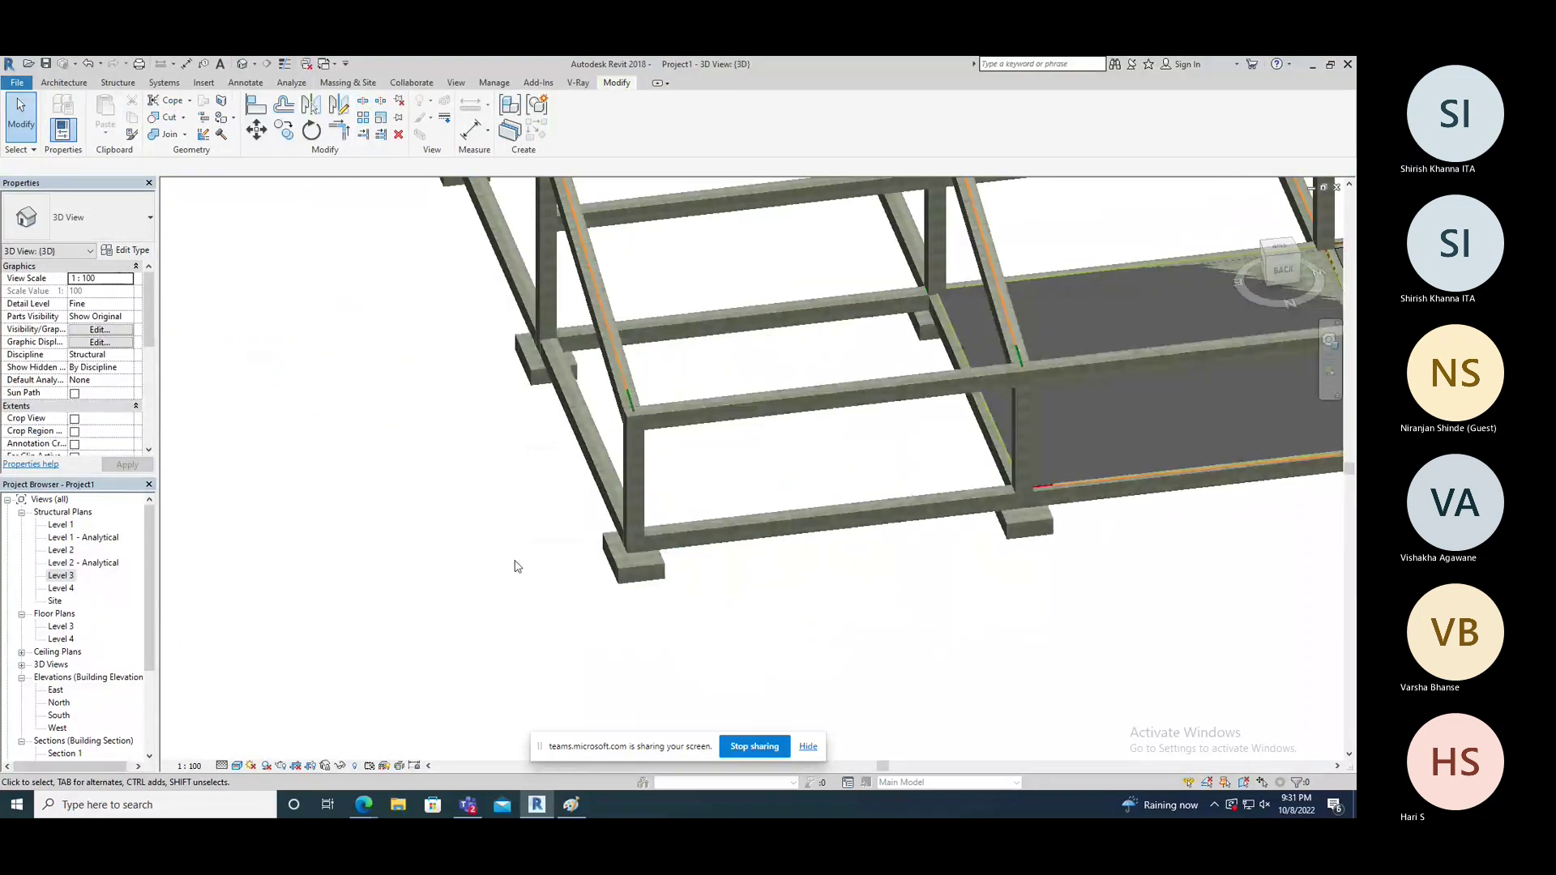
{"action": "middle_click_drag", "start_coordinate": [528, 586], "coordinate": [489, 603], "text": "shift"}
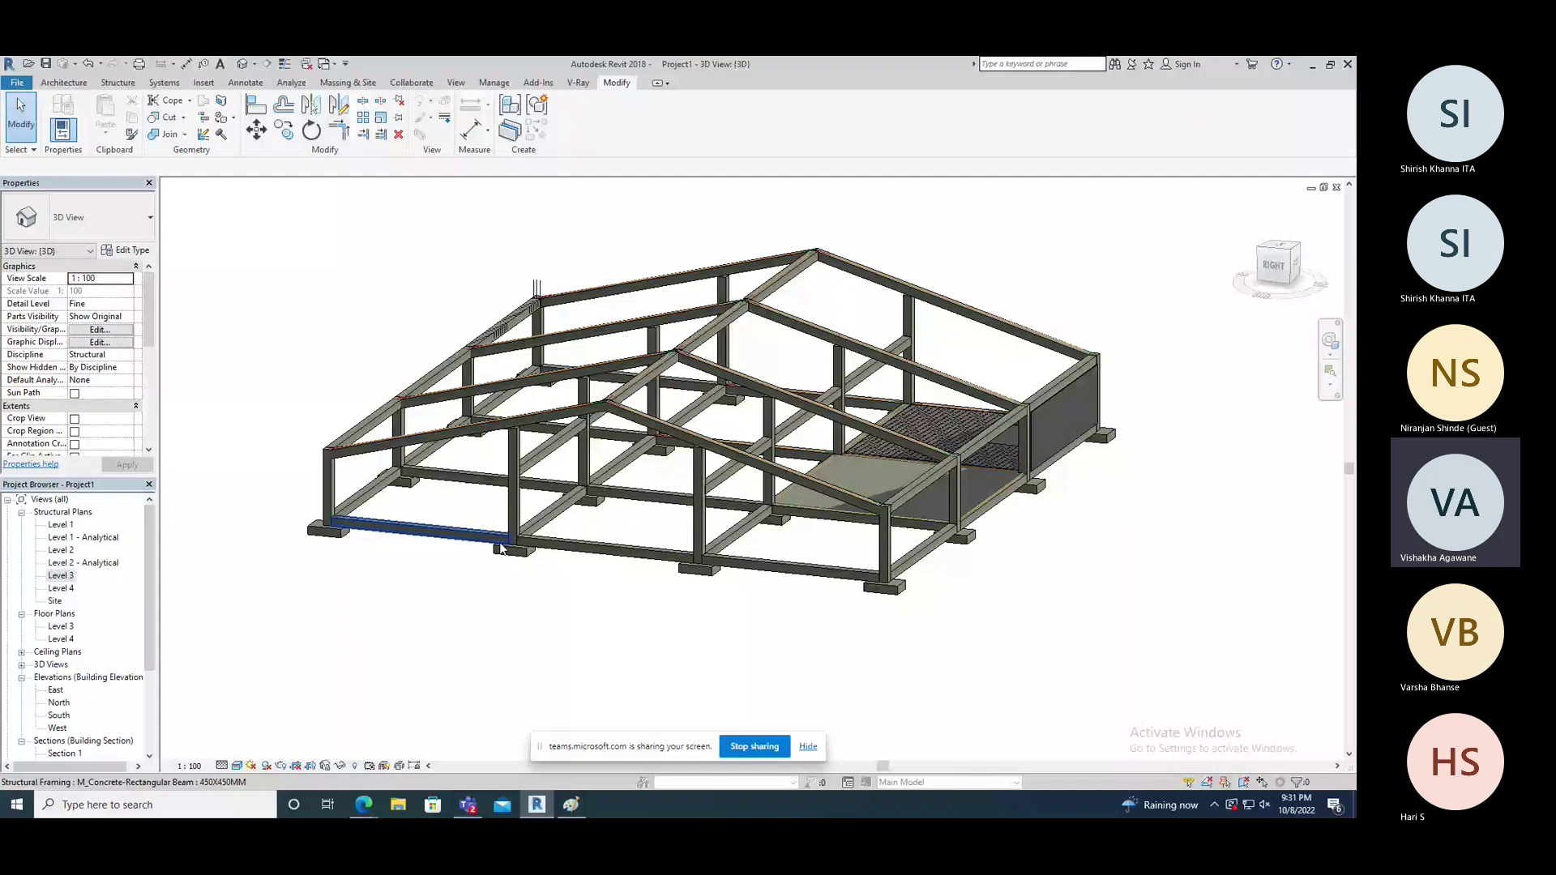
Step: Switch to the Family2 - 3D View window
{"action": "left_click", "coordinate": [537, 805]}
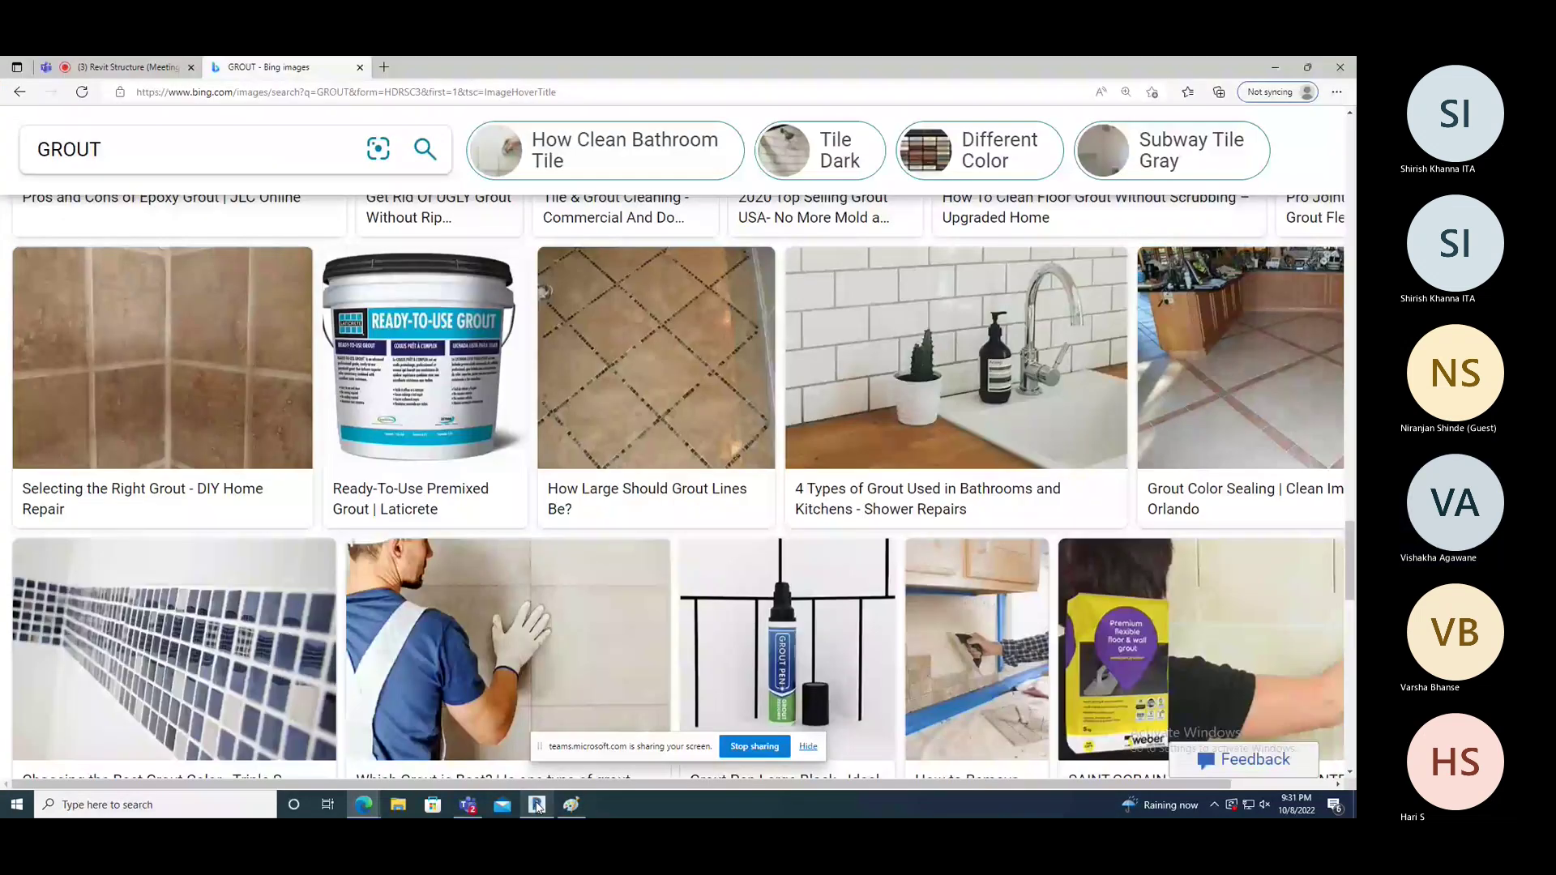
{"action": "left_click", "coordinate": [538, 805]}
{"action": "left_click", "coordinate": [327, 64]}
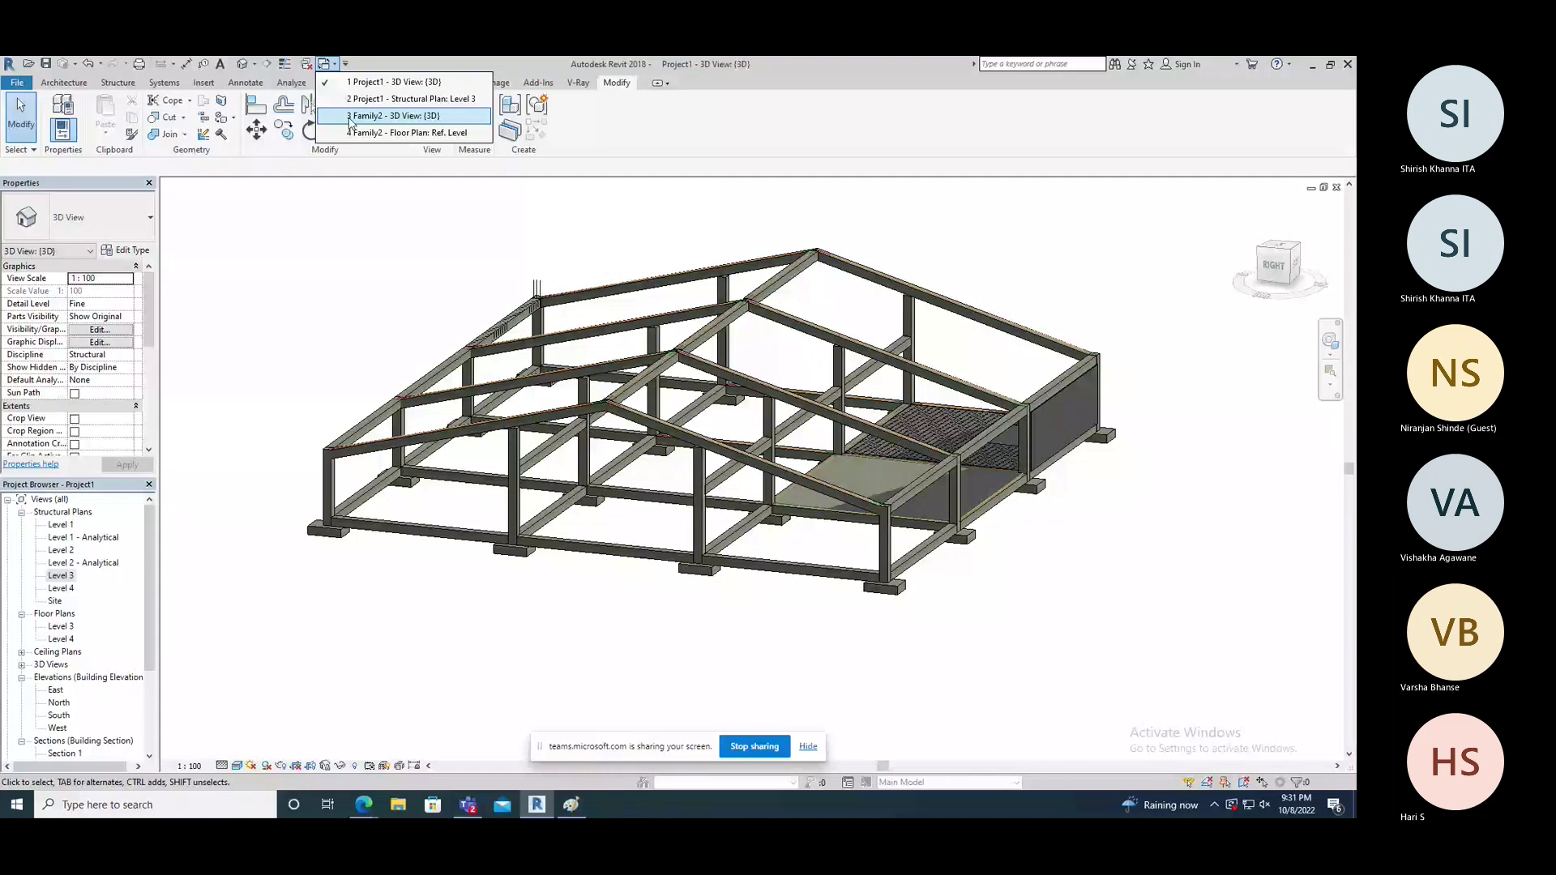
{"action": "left_click", "coordinate": [395, 116]}
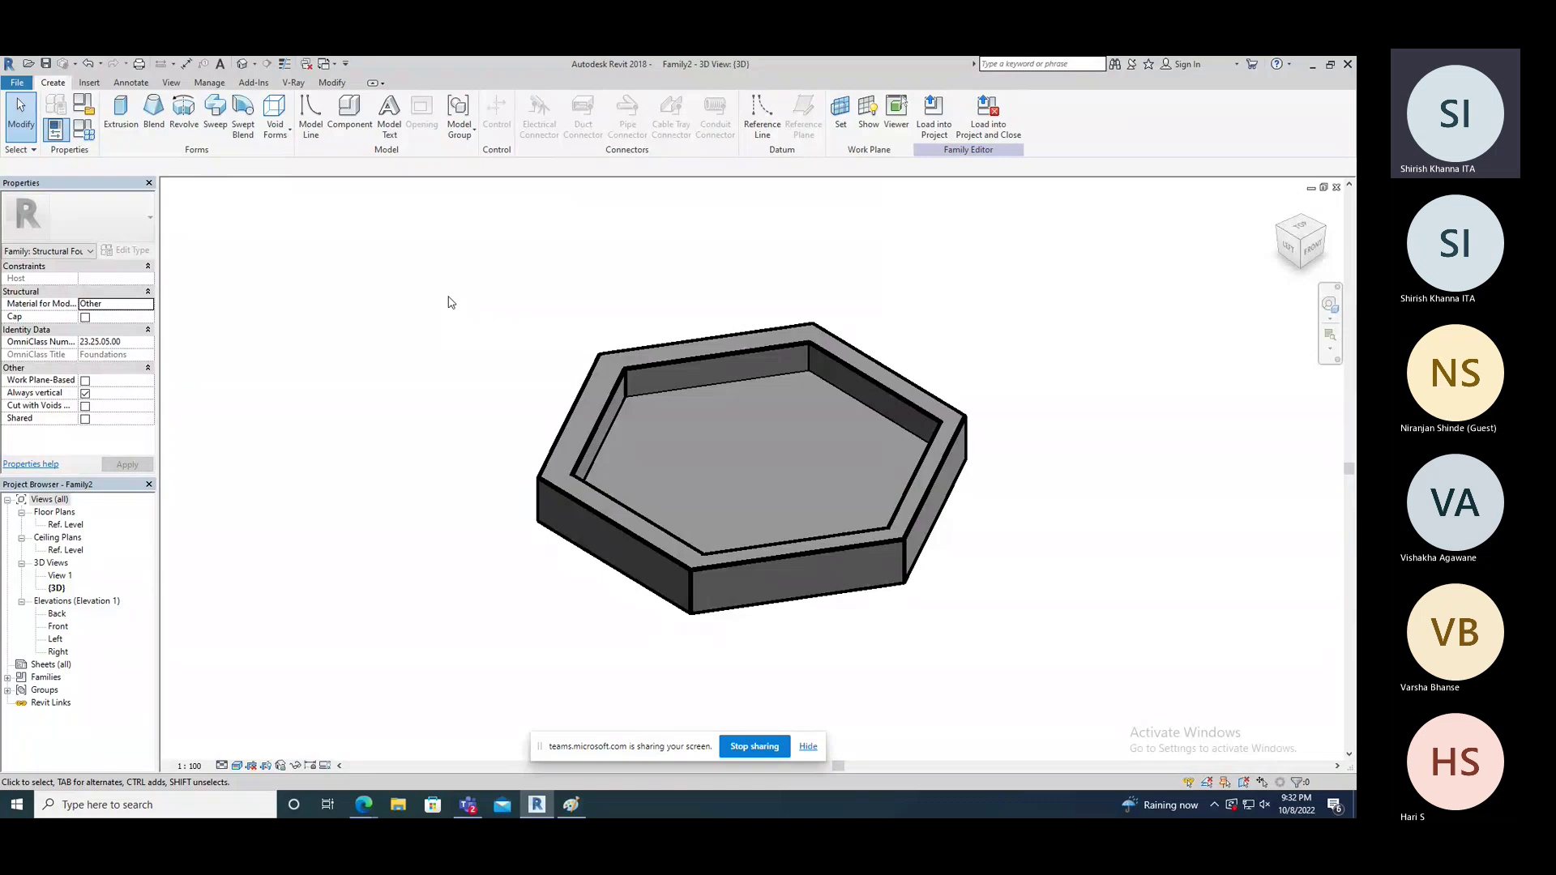
Step: Switch to Project1's 3D view of the structural frame and show the Structure tools
{"action": "left_click", "coordinate": [324, 63]}
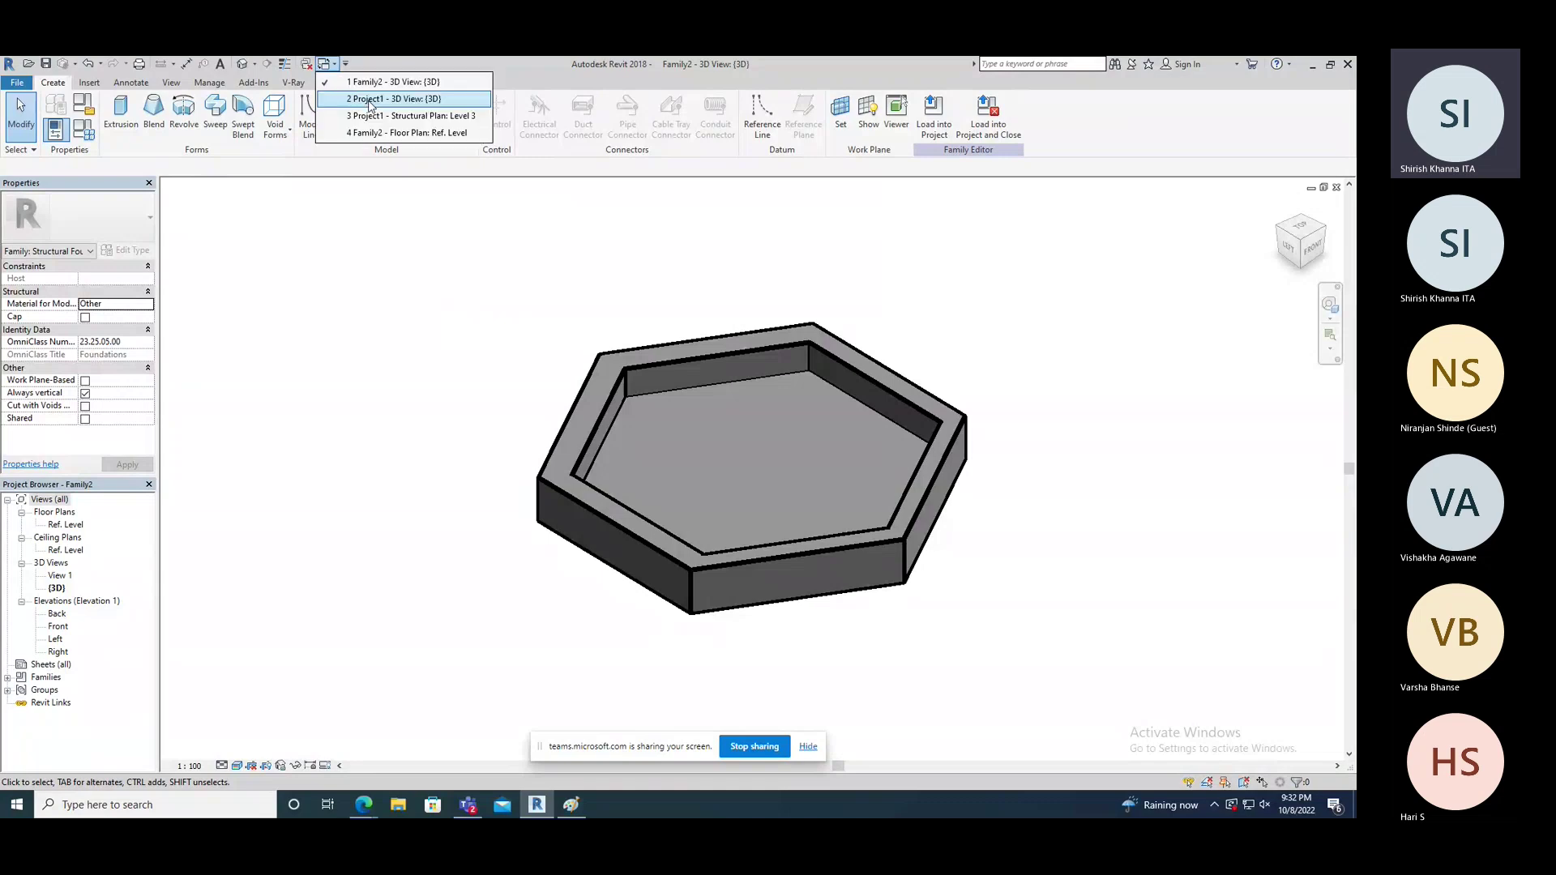
{"action": "left_click", "coordinate": [375, 99]}
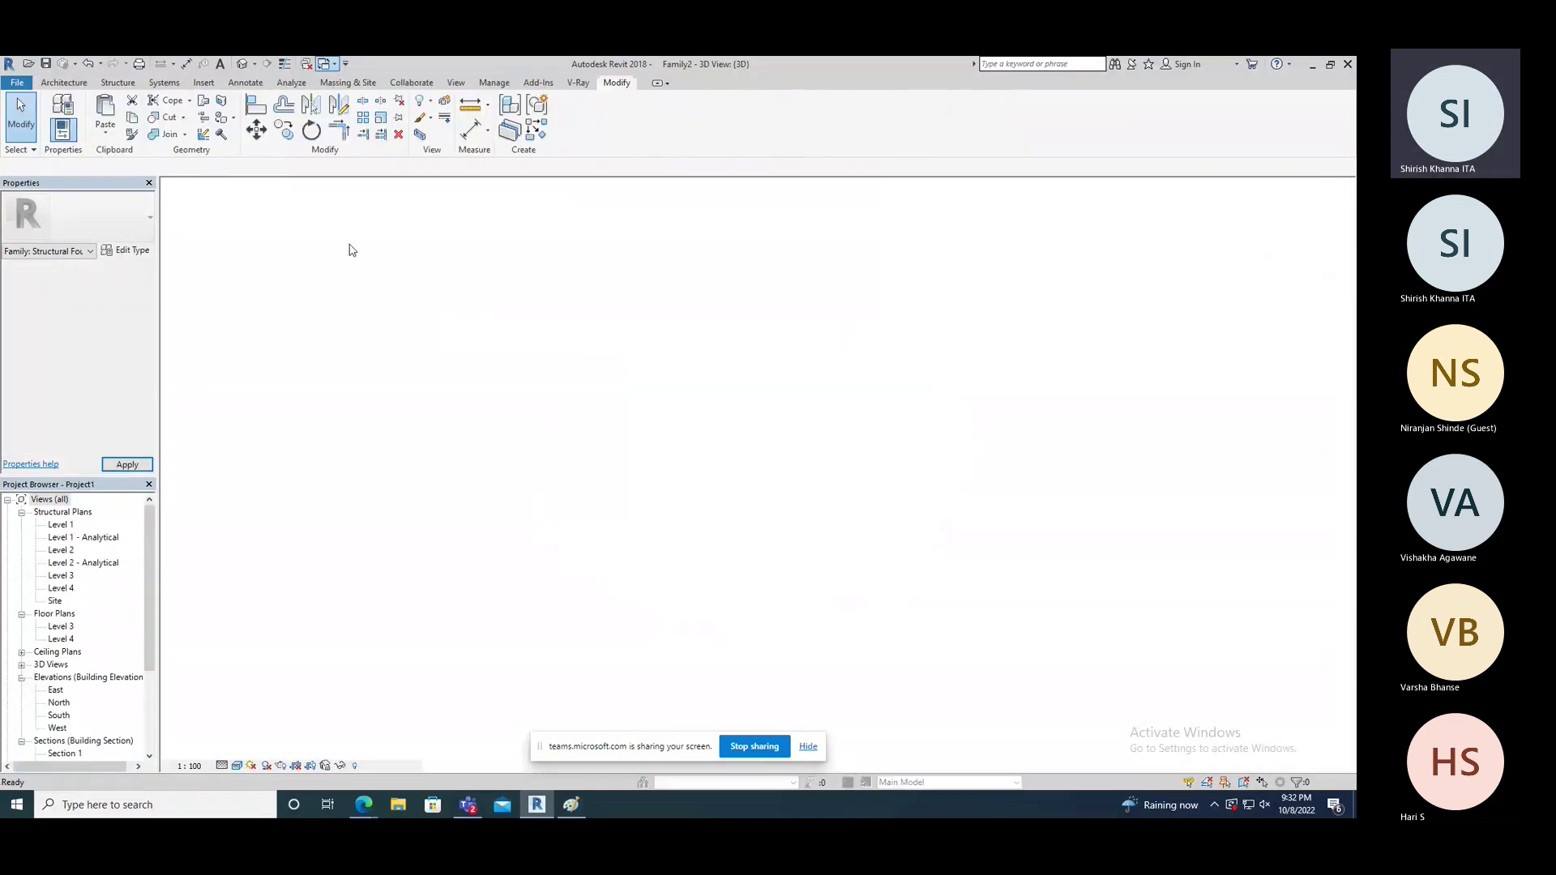
{"action": "left_click", "coordinate": [118, 84]}
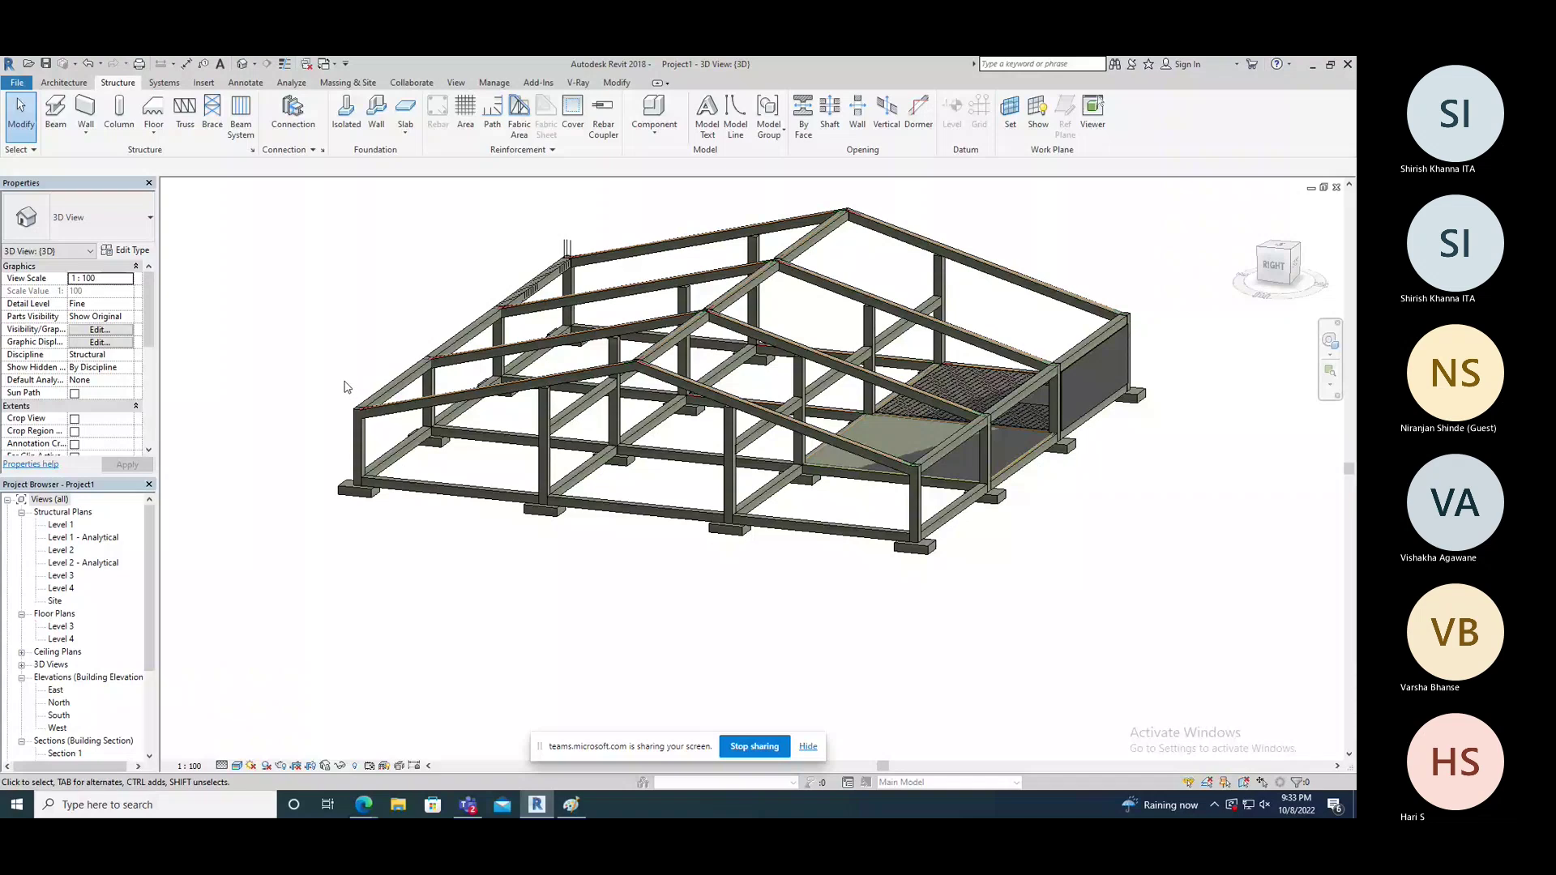
{"action": "left_click", "coordinate": [325, 63]}
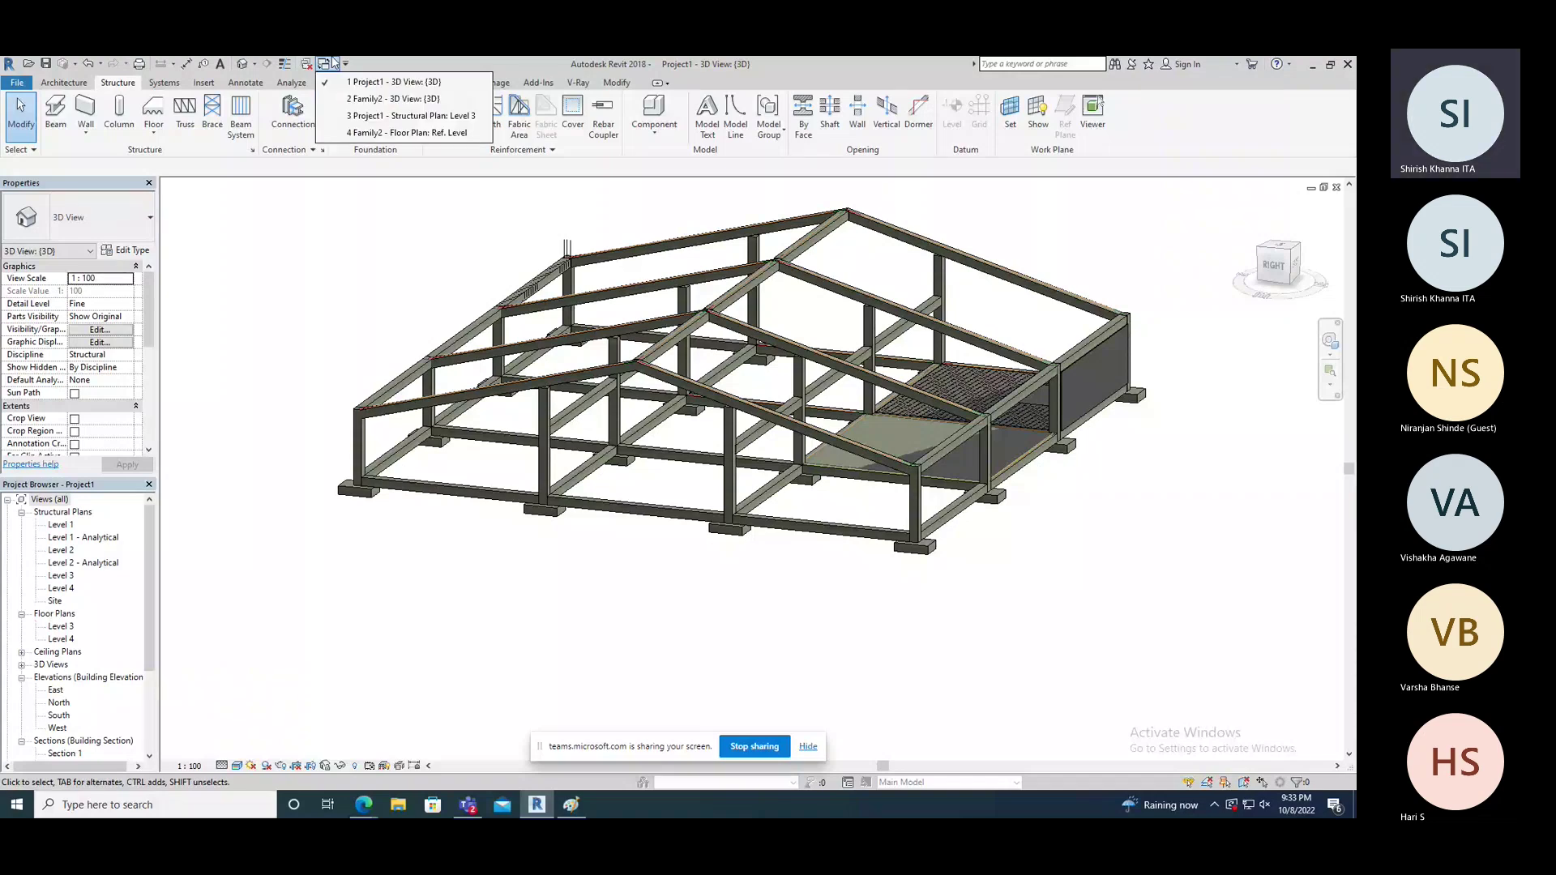
Step: Return to Family2's 3D footing view and check the family parameters and Void Forms list
{"action": "left_click", "coordinate": [393, 98]}
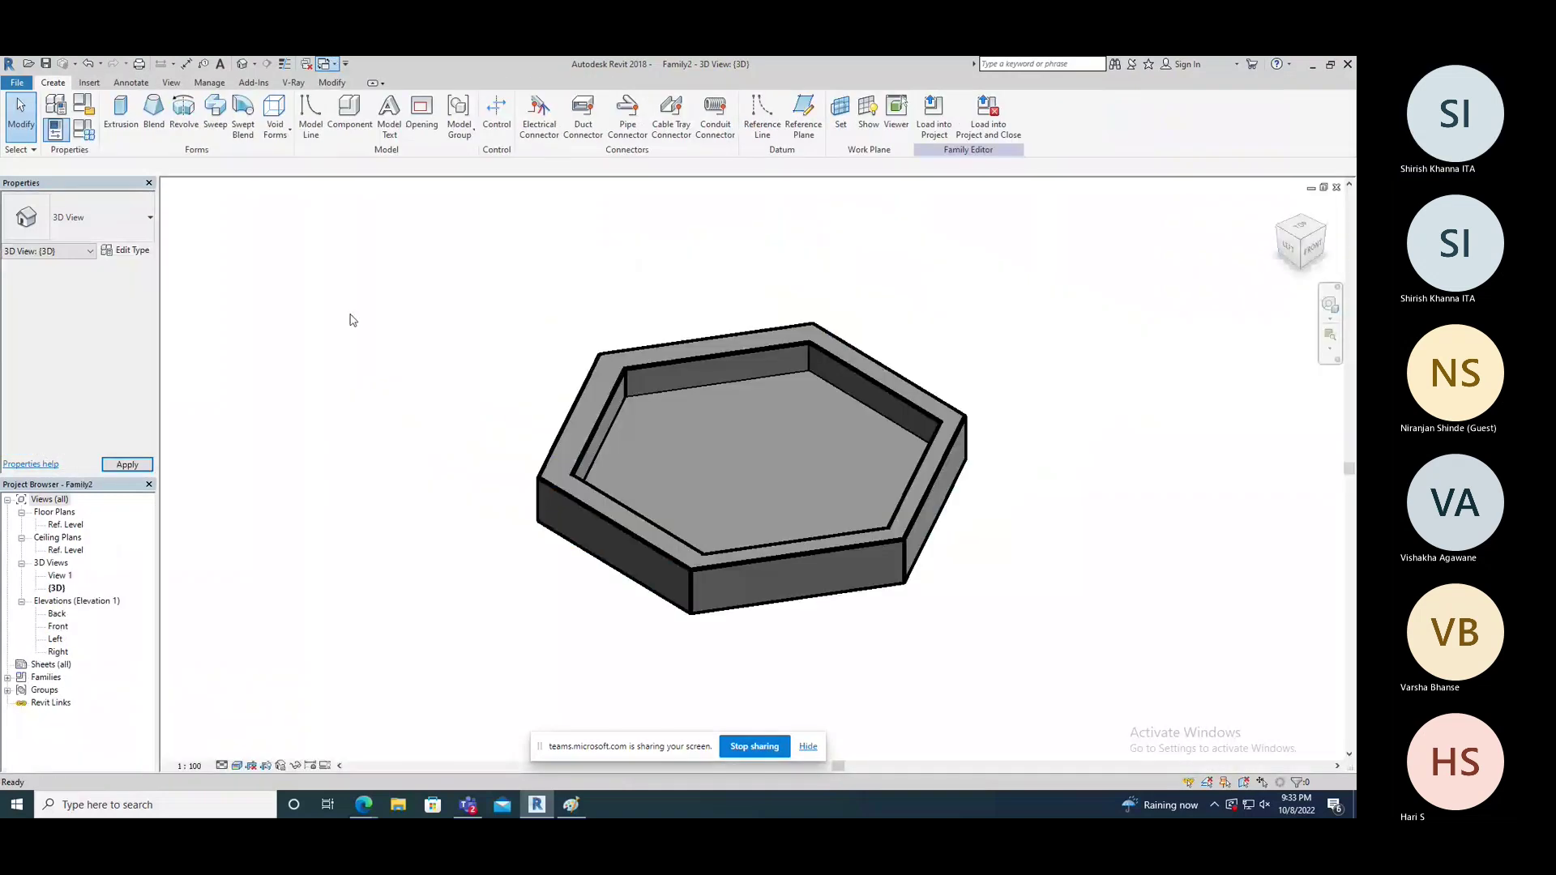
{"action": "left_click", "coordinate": [305, 266]}
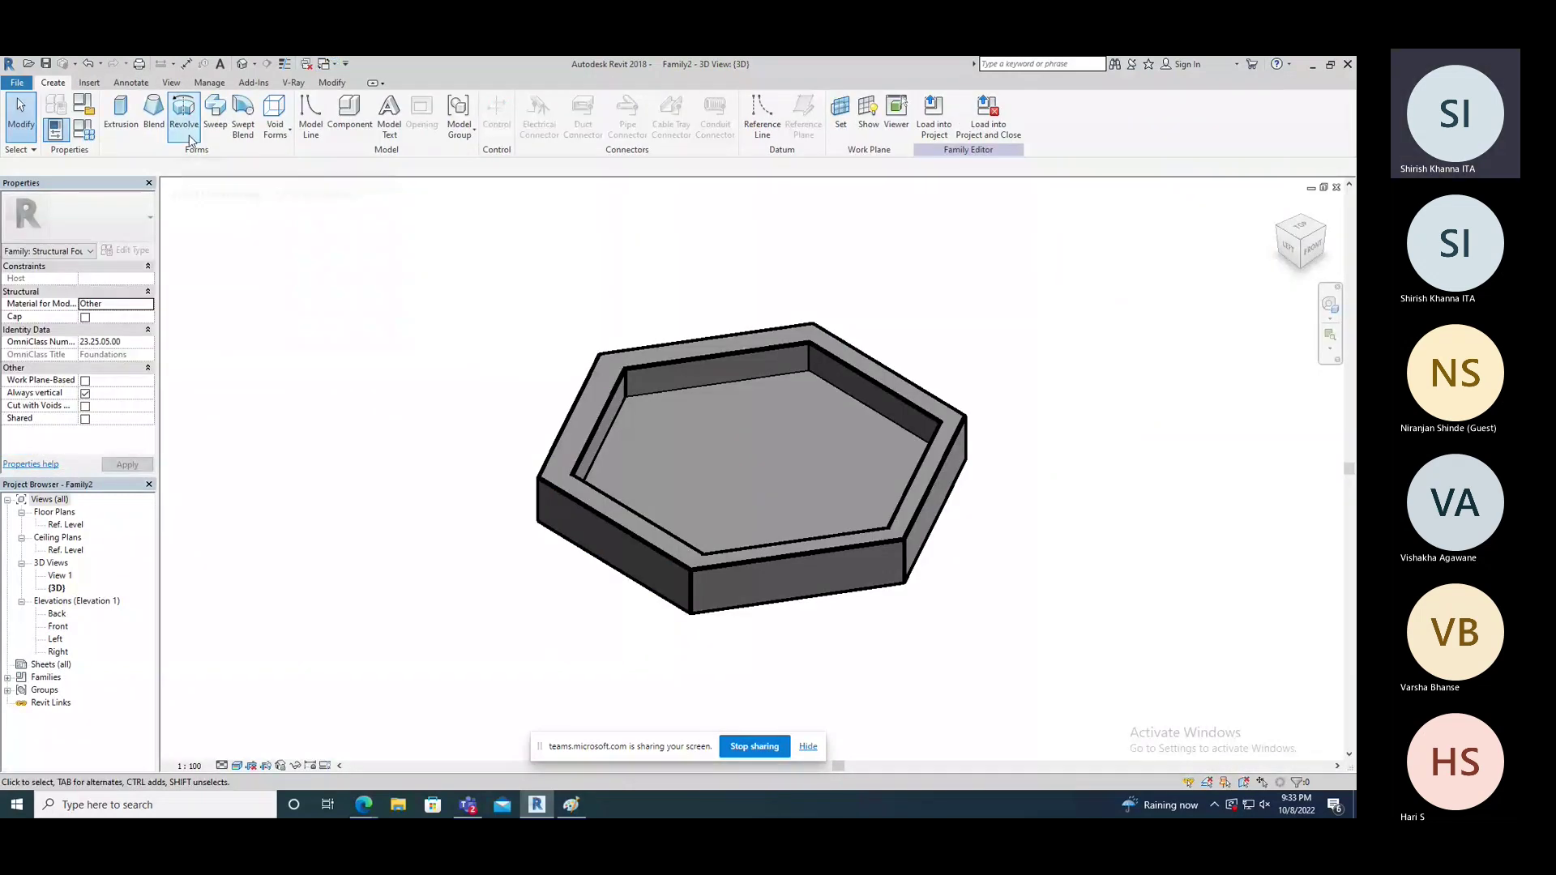
{"action": "left_click", "coordinate": [274, 122]}
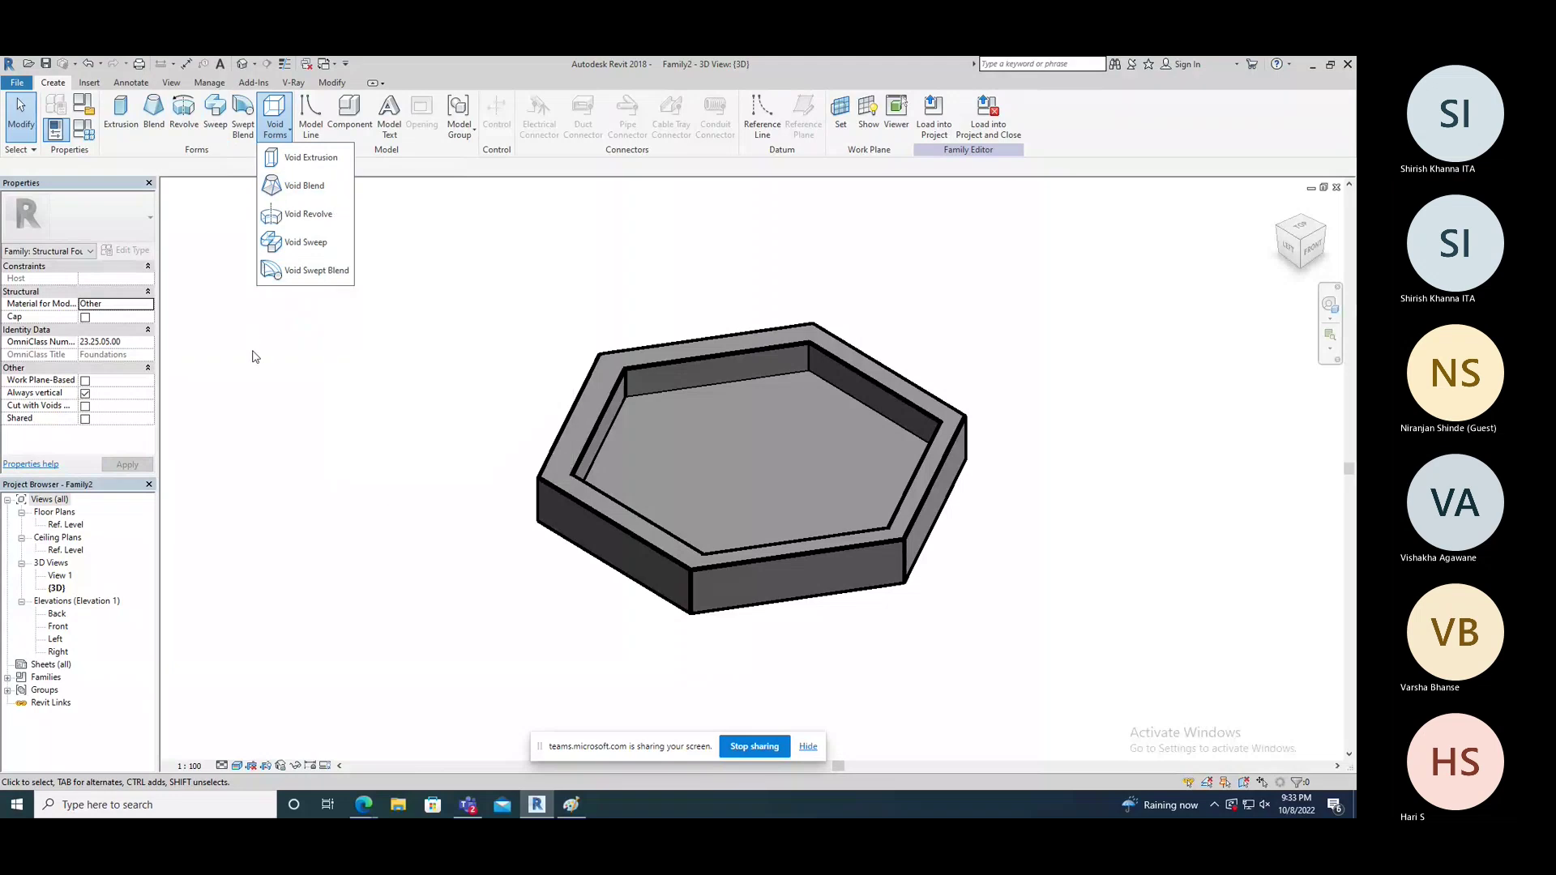
{"action": "left_click", "coordinate": [256, 356]}
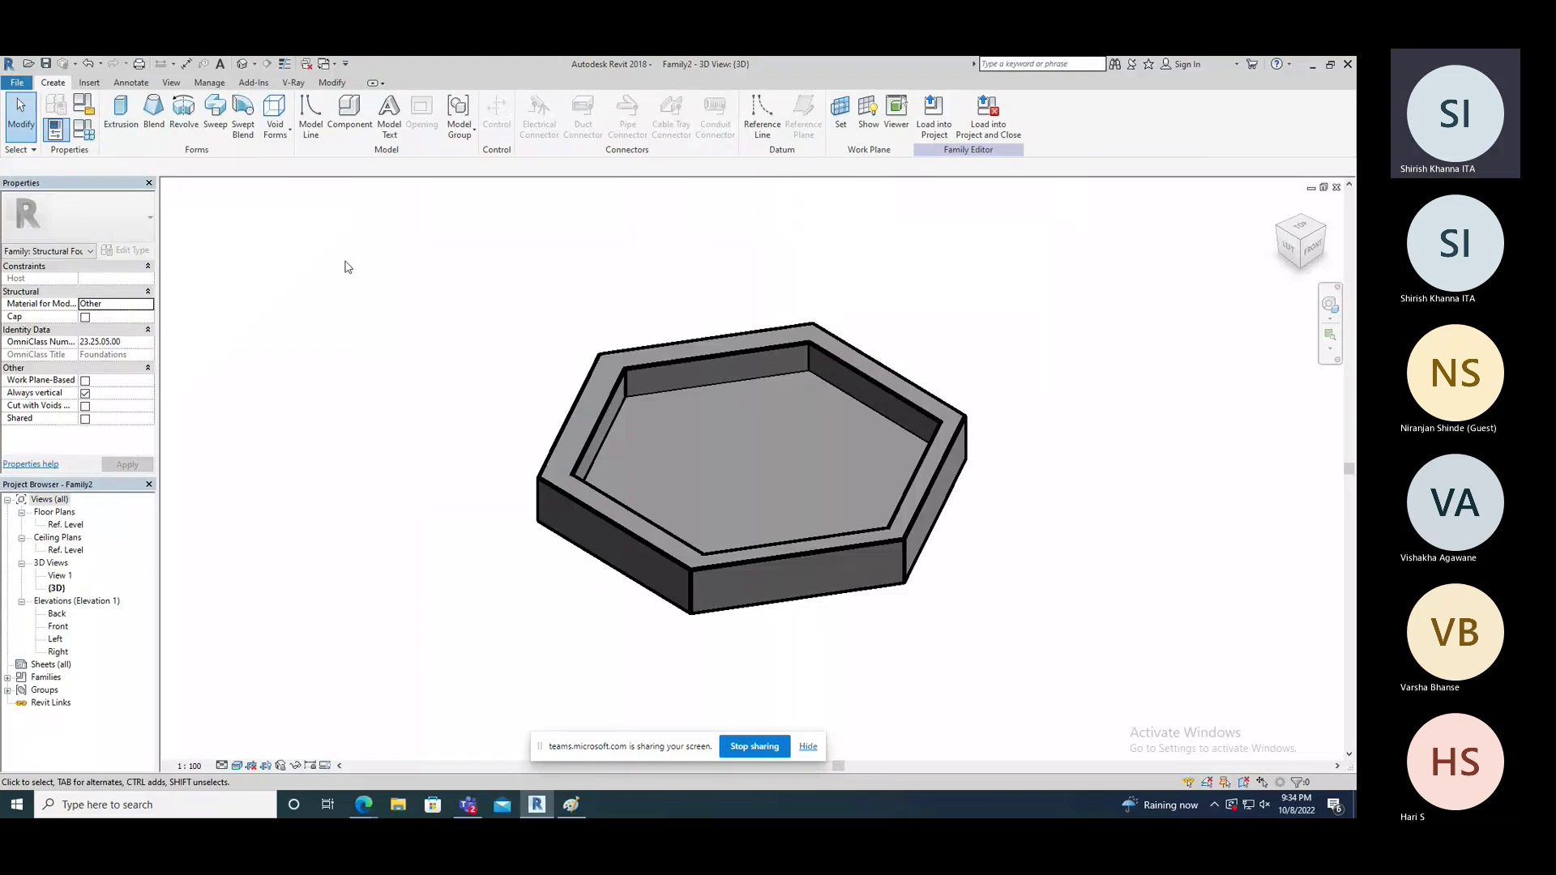
{"action": "left_click", "coordinate": [132, 84]}
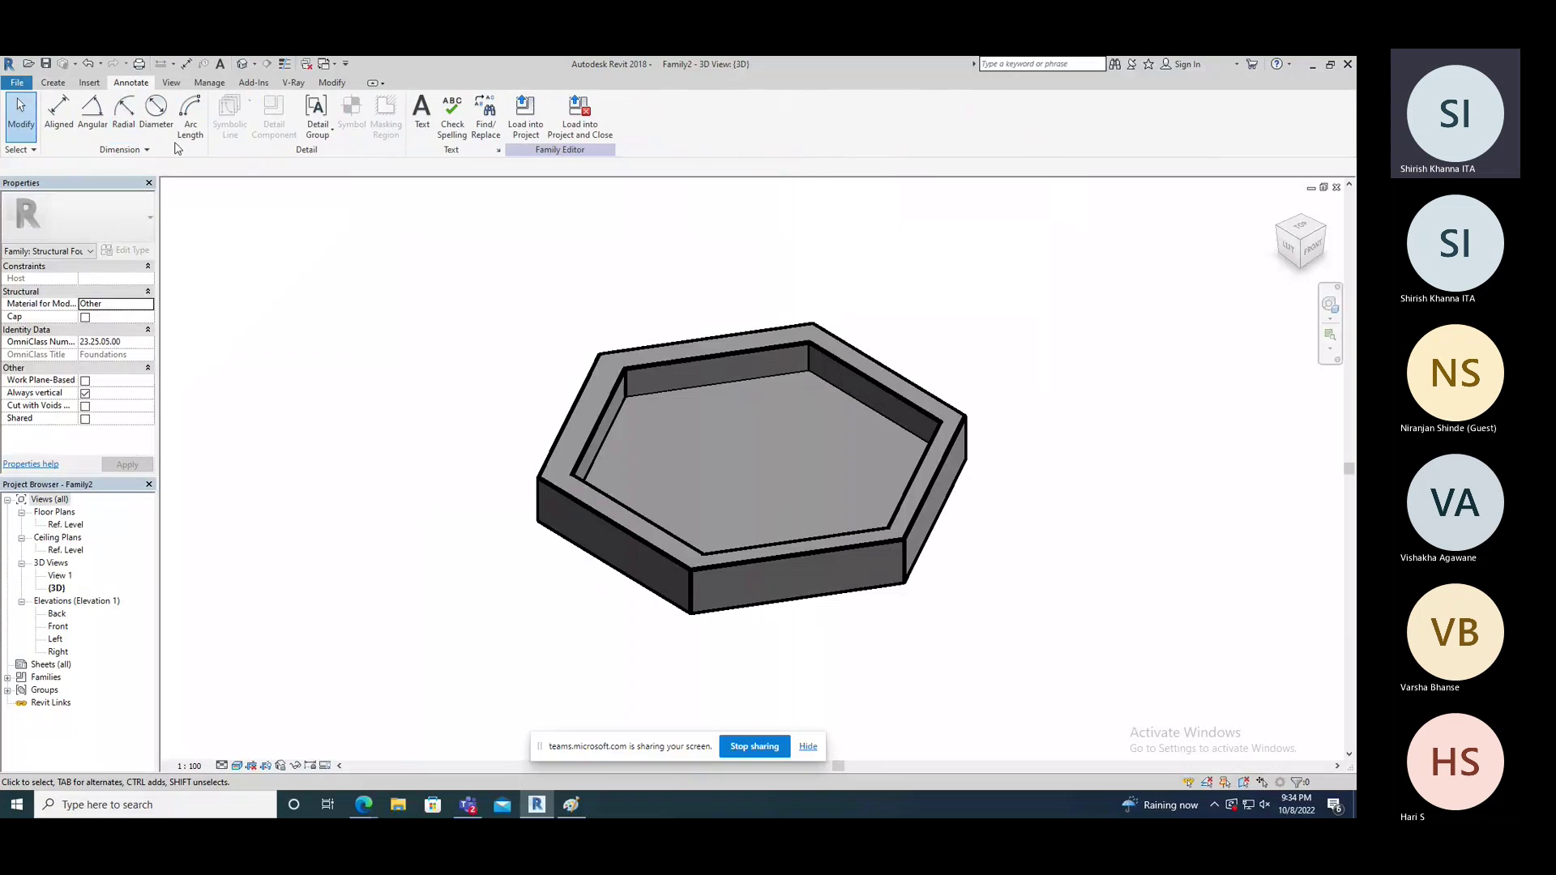
{"action": "left_click", "coordinate": [171, 84]}
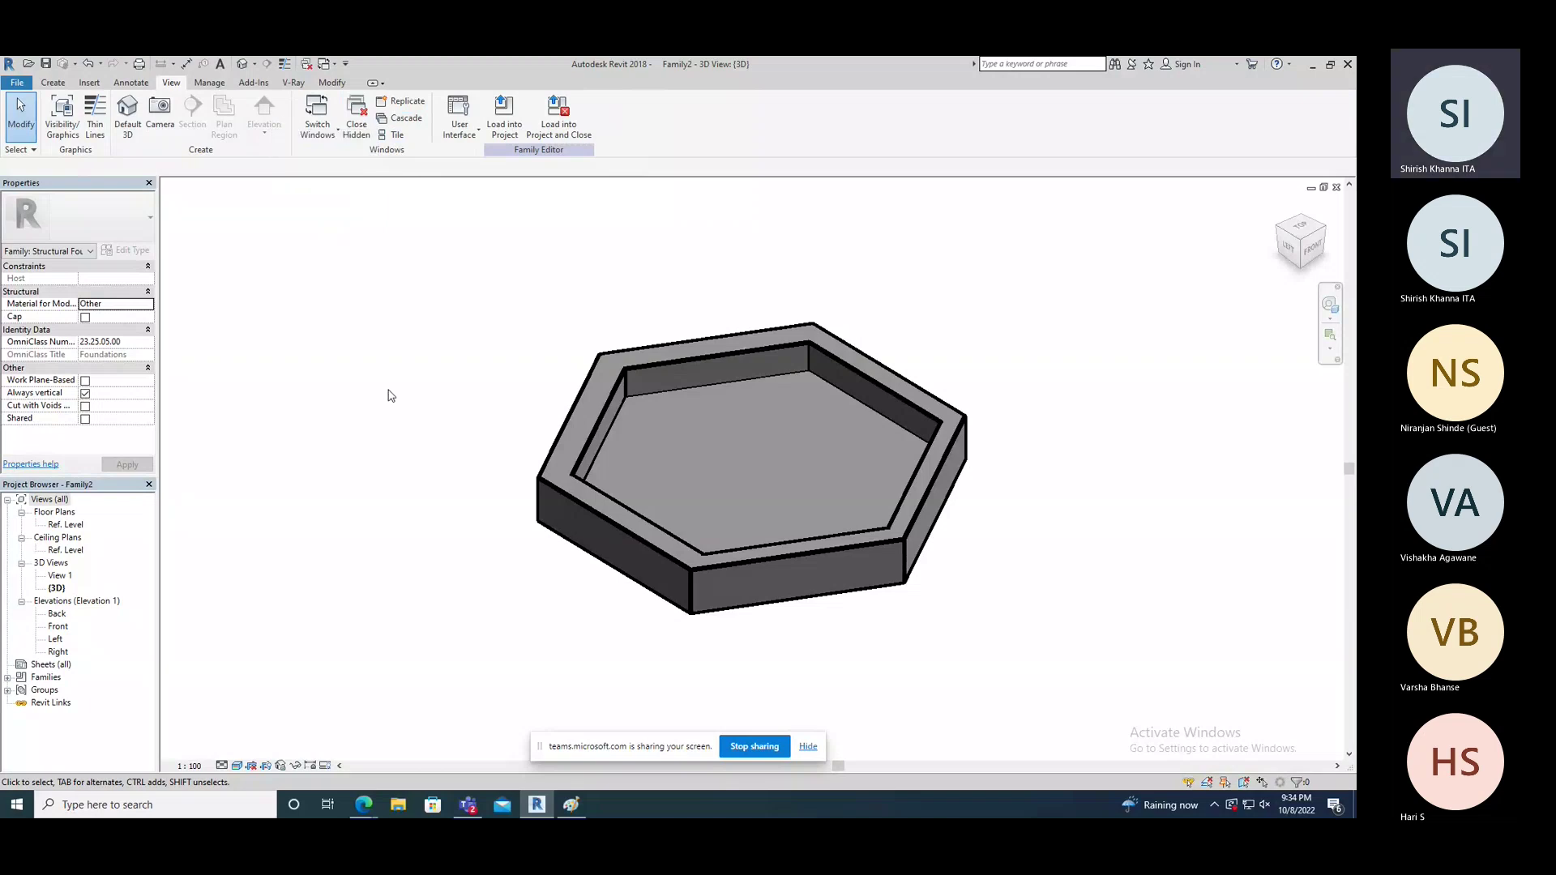
{"action": "left_click", "coordinate": [53, 81]}
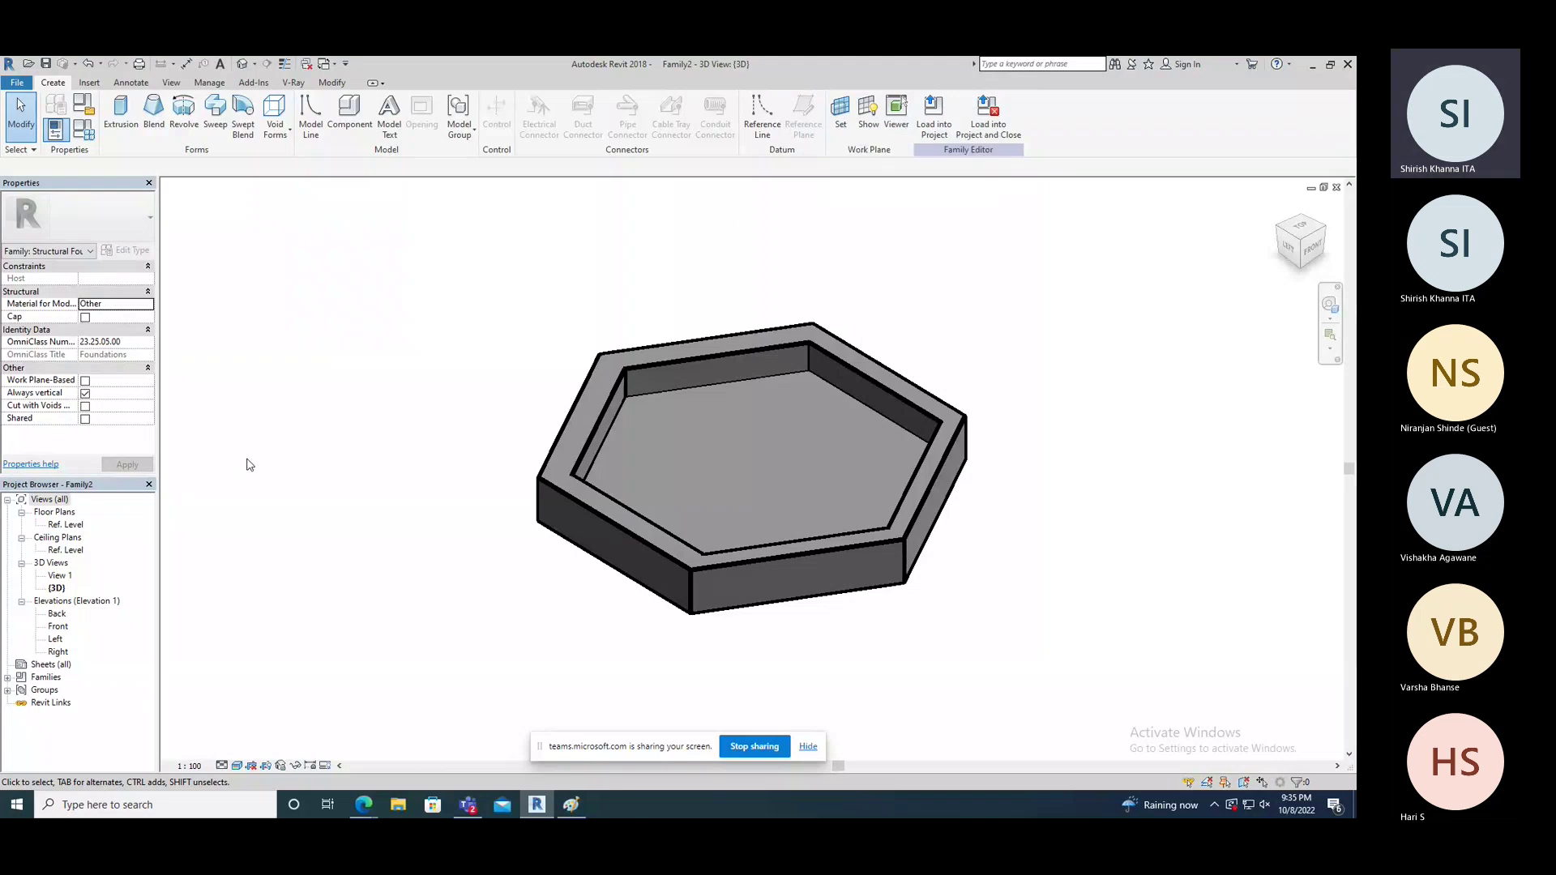
{"action": "double_click", "coordinate": [71, 527]}
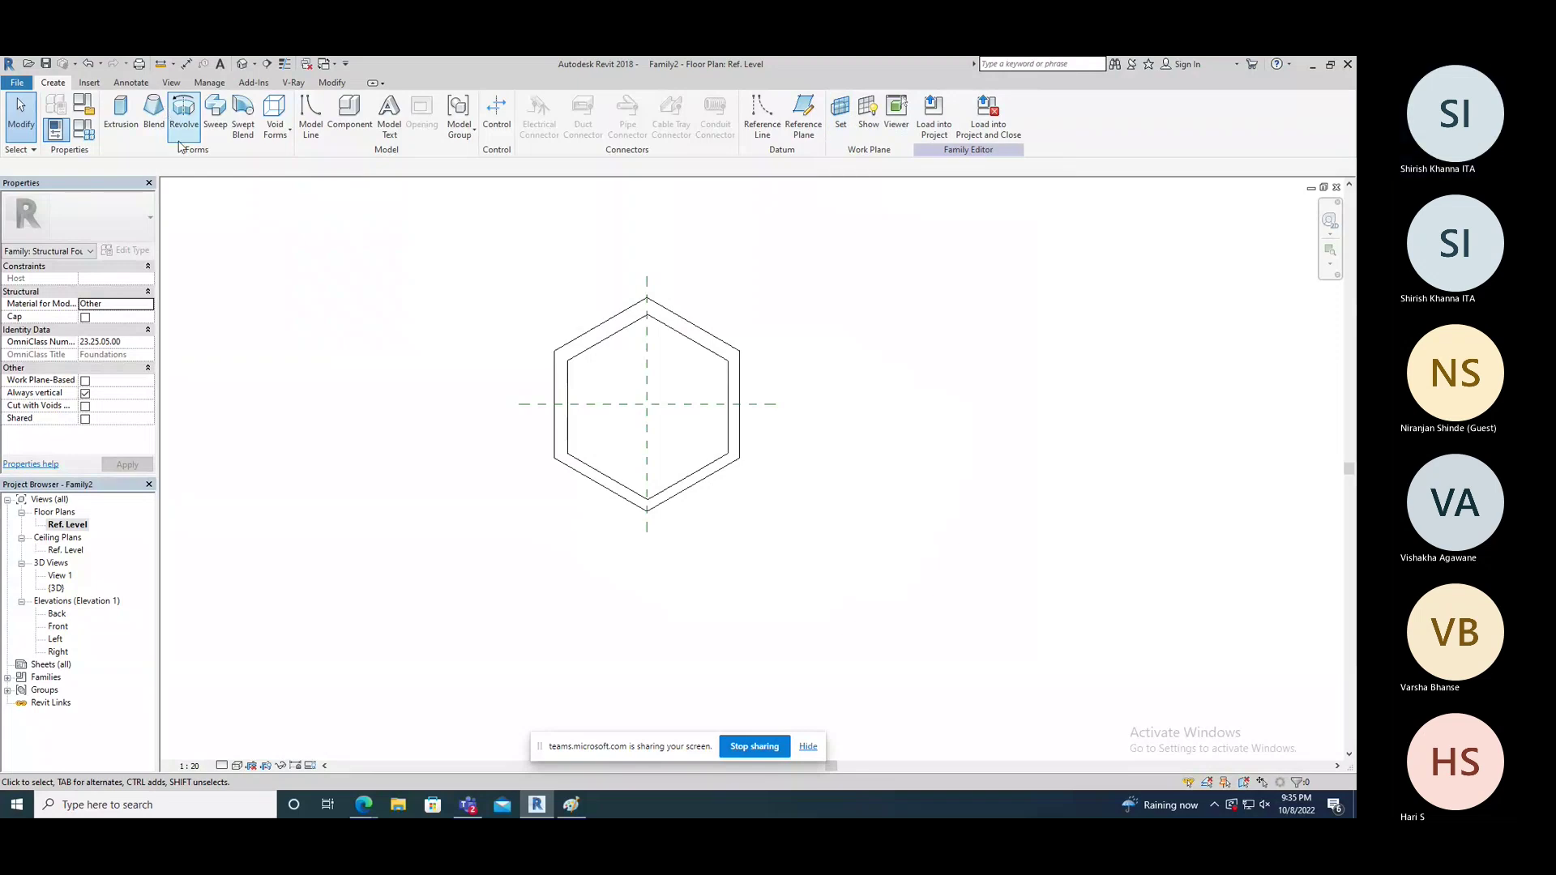
Step: Check the Void Forms options on the Ref. Level plan without creating a void
{"action": "left_click", "coordinate": [274, 134]}
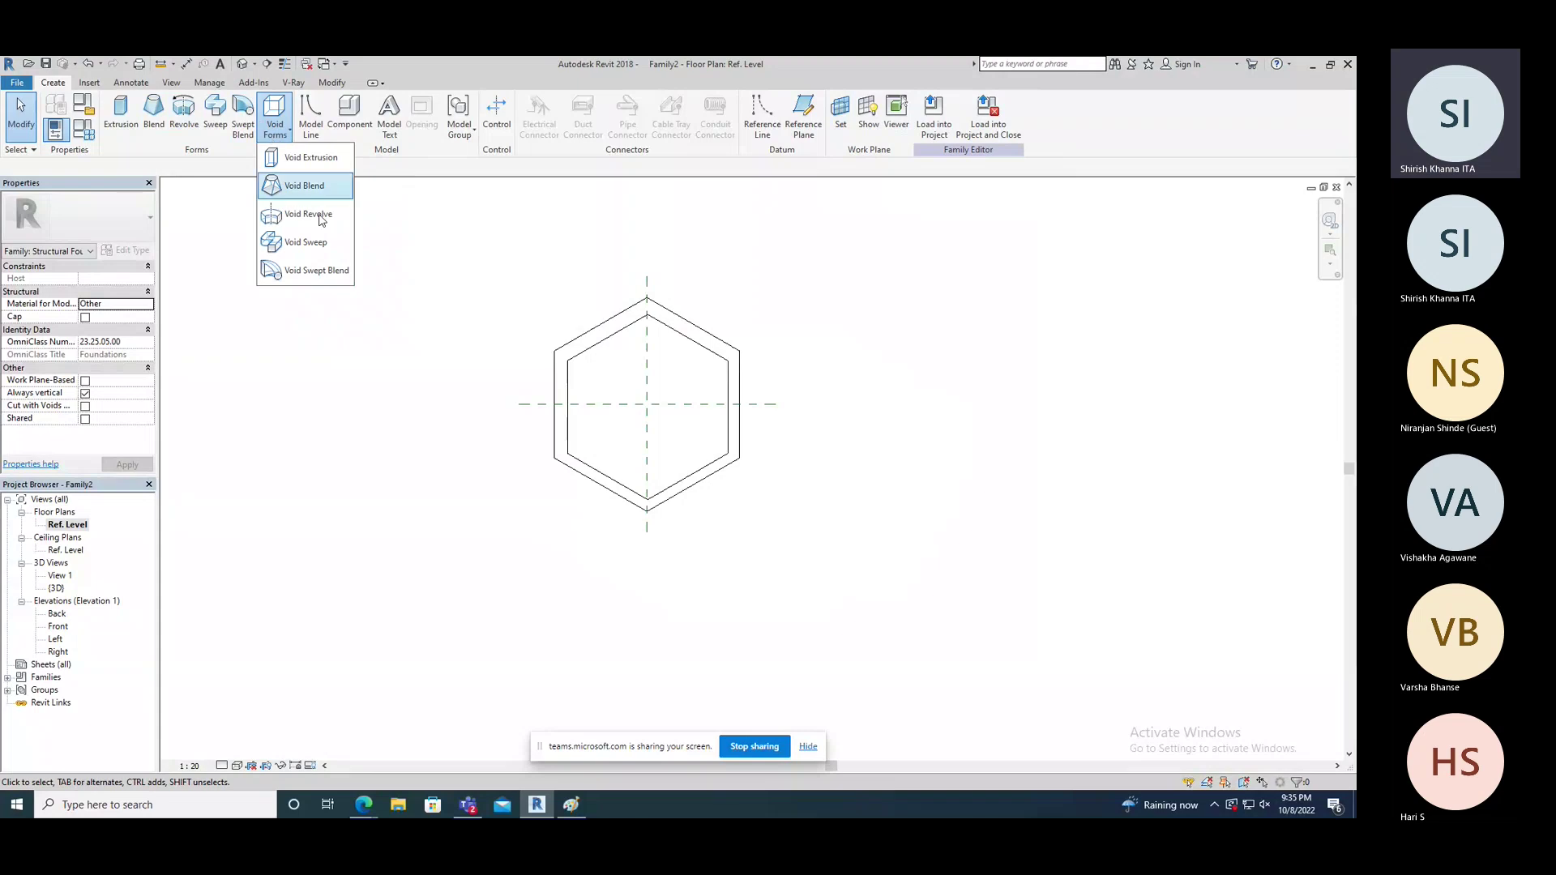
{"action": "left_click", "coordinate": [381, 351]}
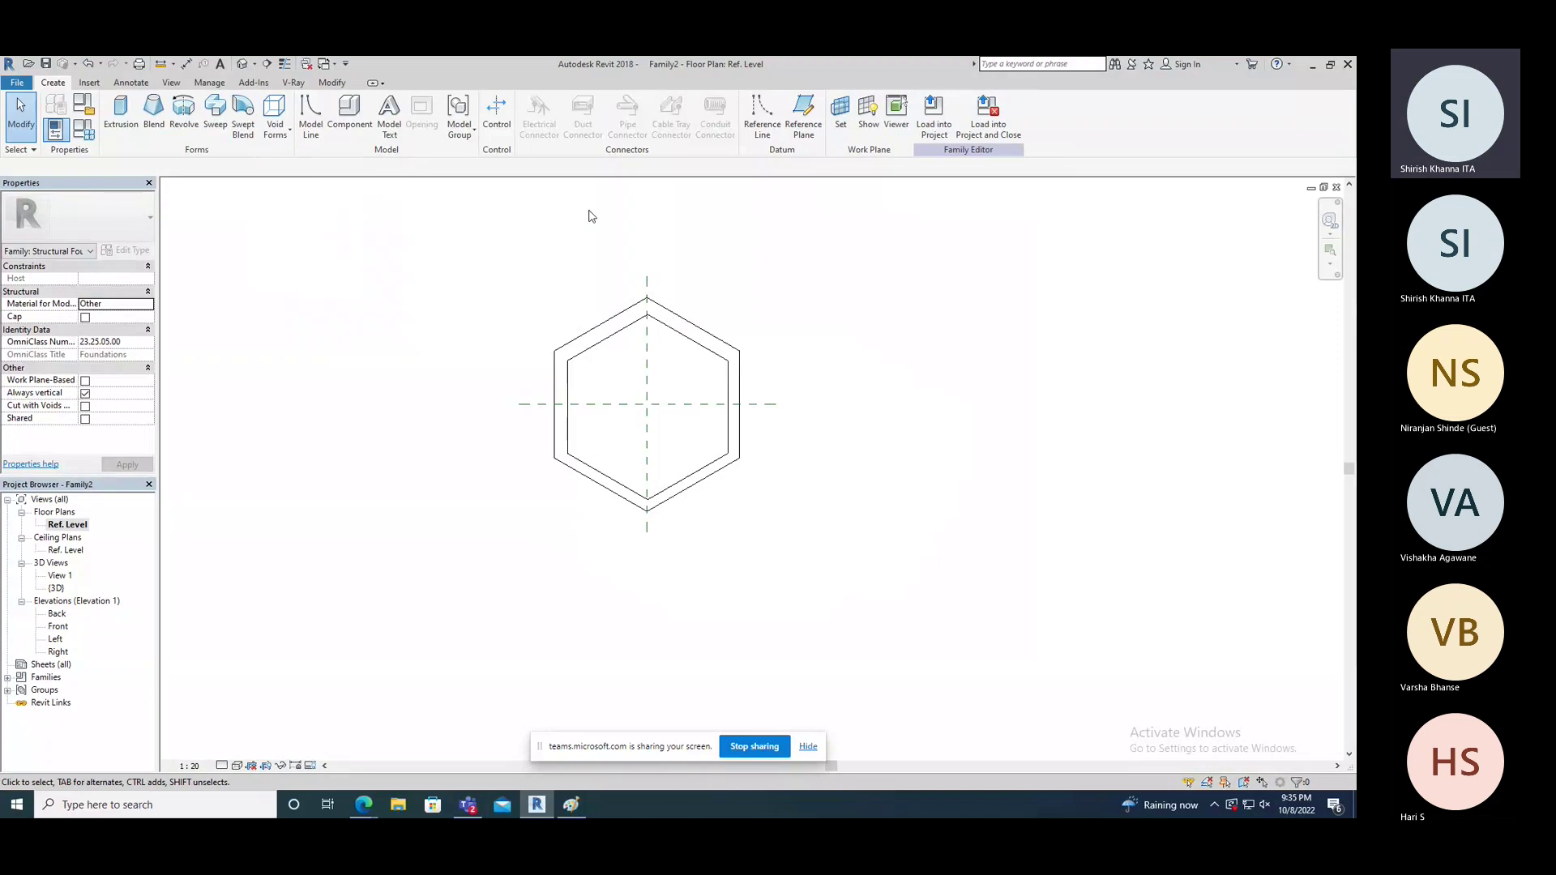
{"action": "left_click", "coordinate": [325, 63]}
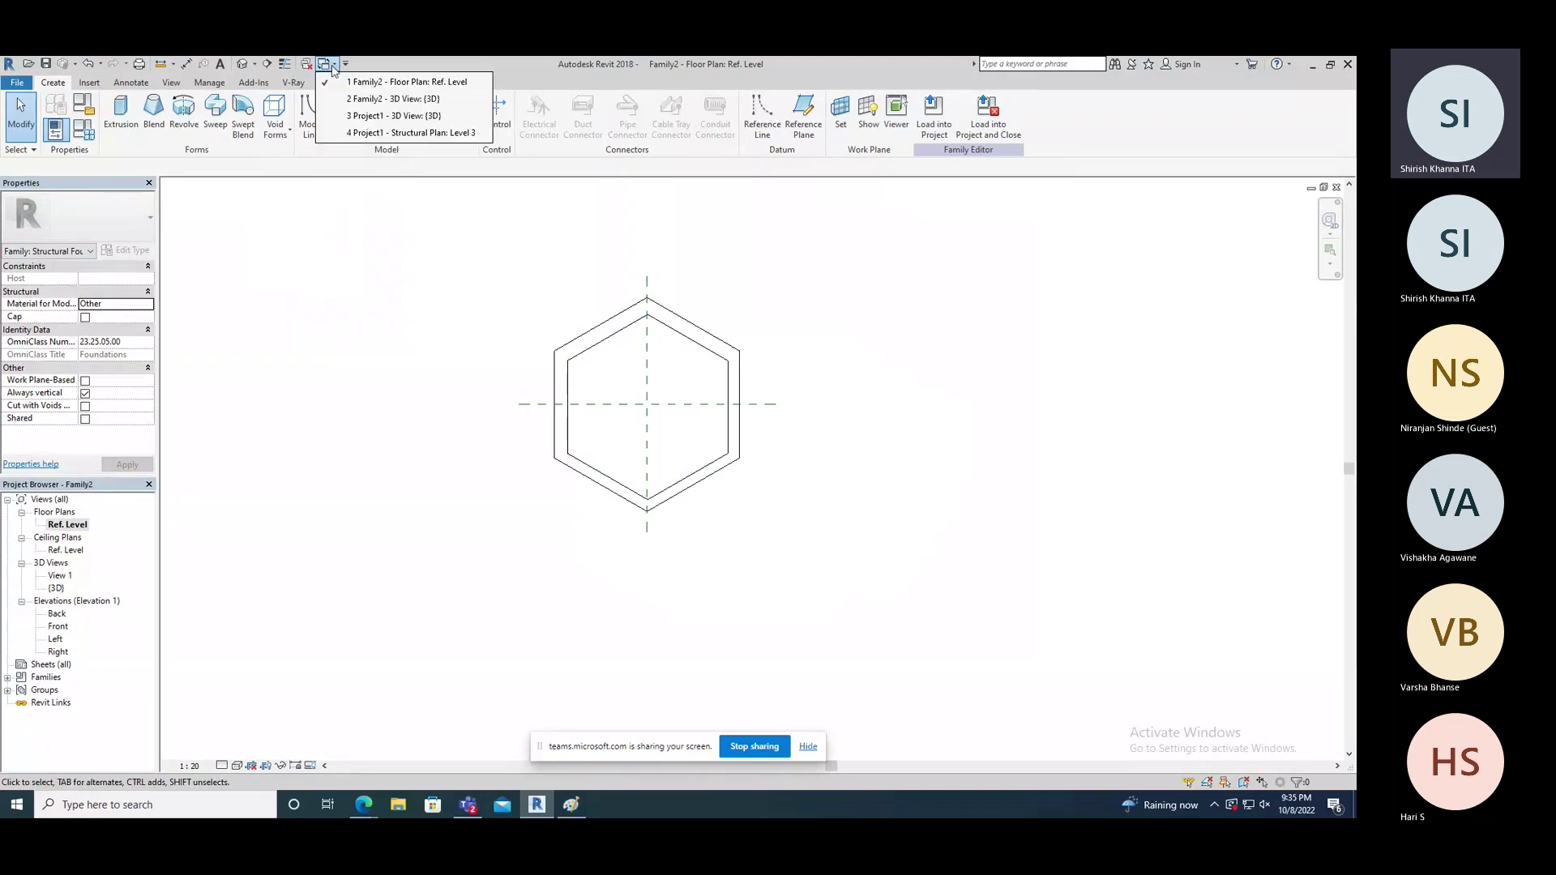
Step: Bring back Project1's 3D frame view, check the Component options and pan the model lower
{"action": "left_click", "coordinate": [389, 132]}
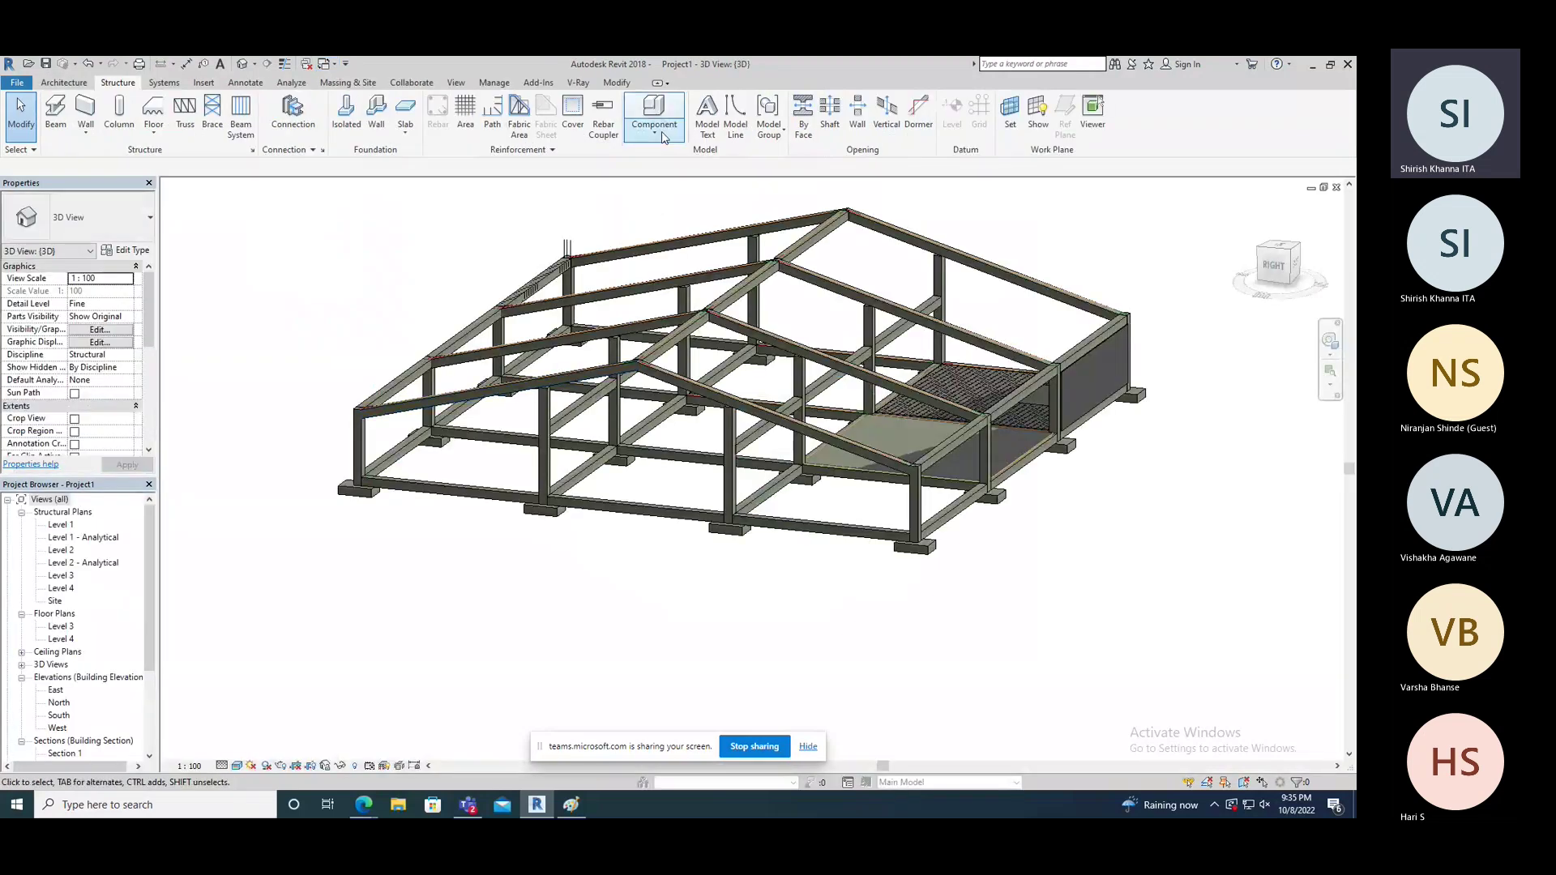
{"action": "left_click", "coordinate": [661, 135]}
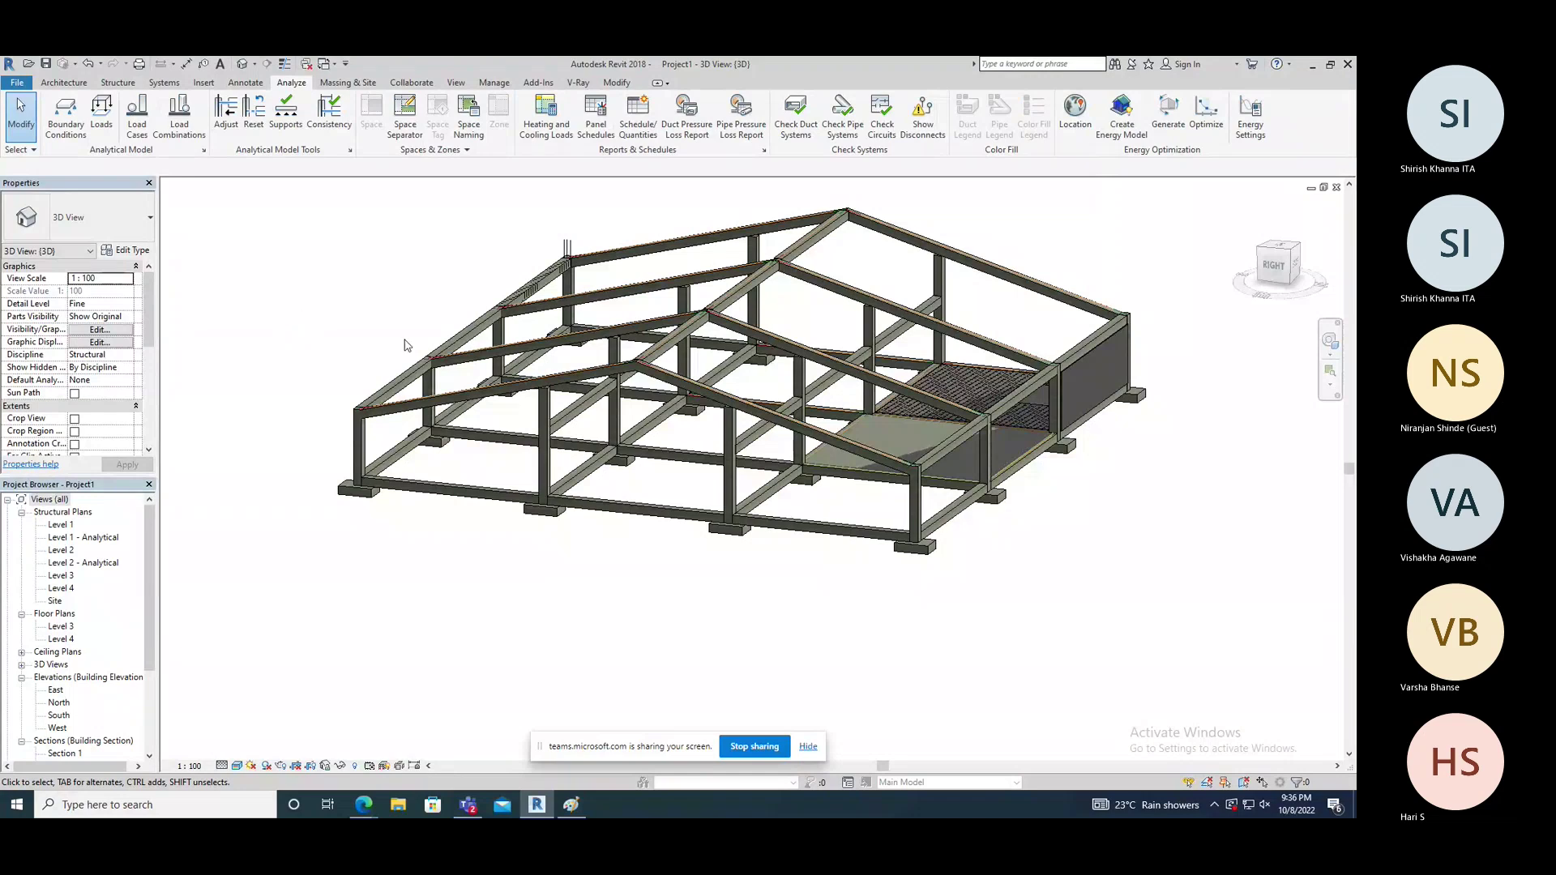
{"action": "middle_click_drag", "start_coordinate": [357, 299], "coordinate": [358, 338]}
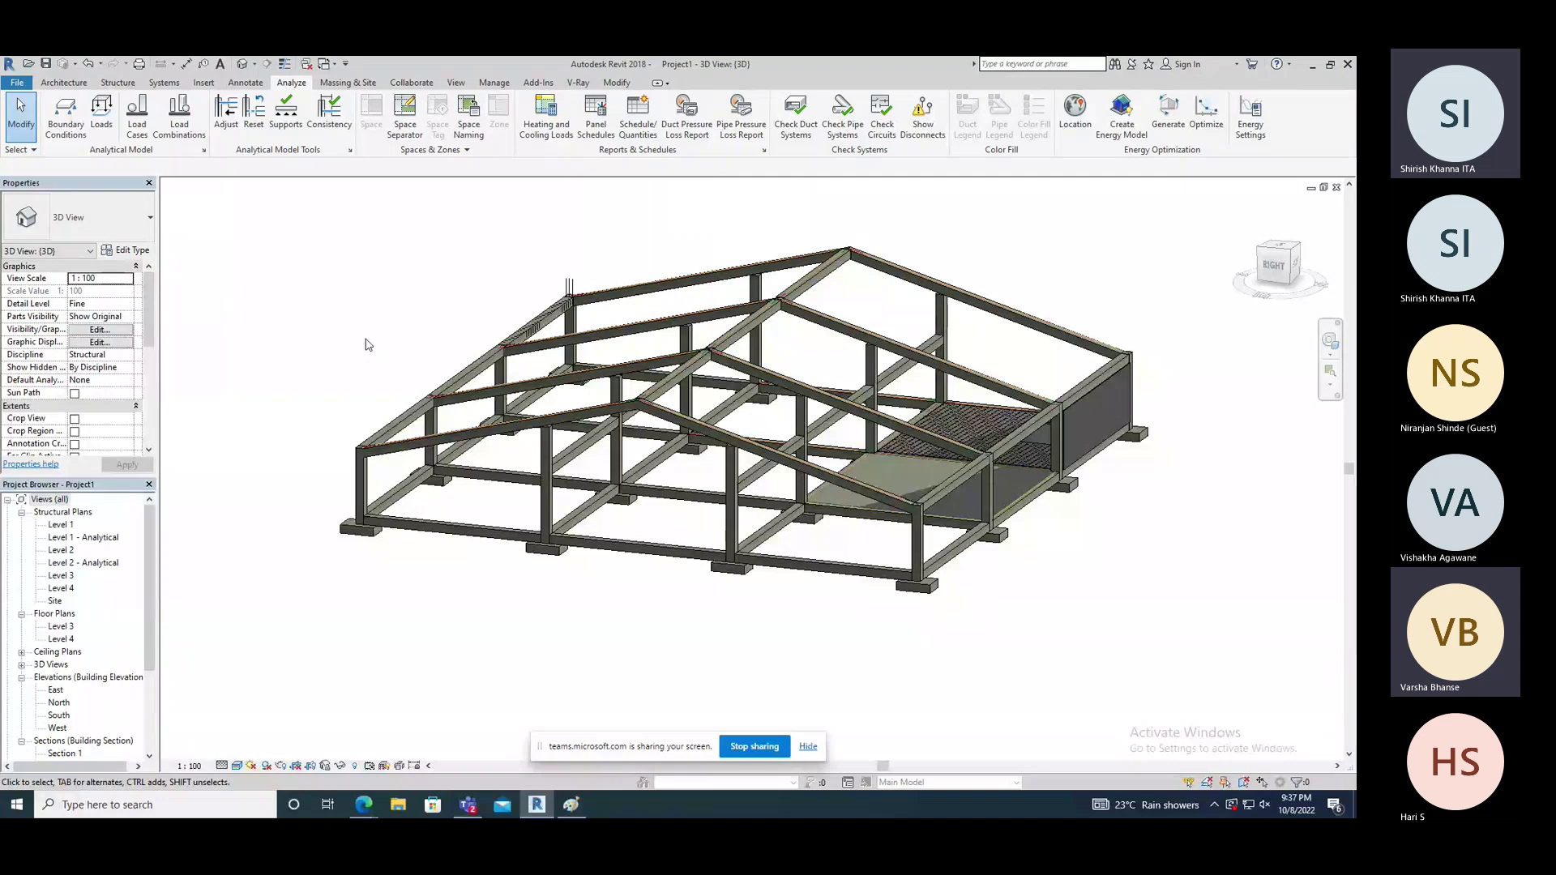
Step: Open sheet S.1 from the Project Browser, with the Annotate tools showing
{"action": "left_click", "coordinate": [244, 83]}
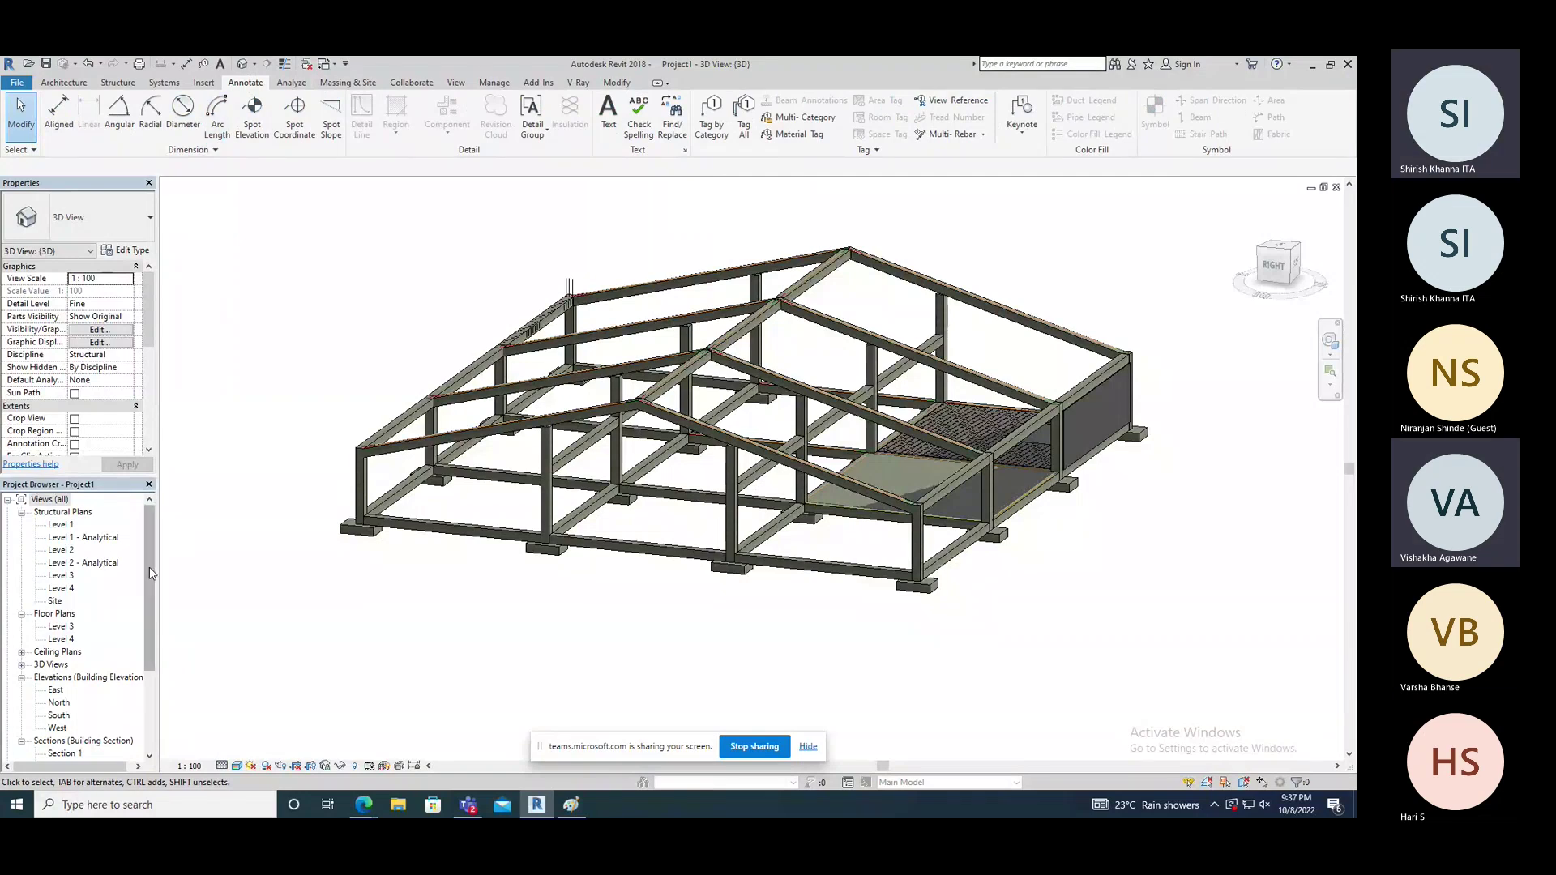
{"action": "left_click_drag", "start_coordinate": [150, 573], "coordinate": [149, 640]}
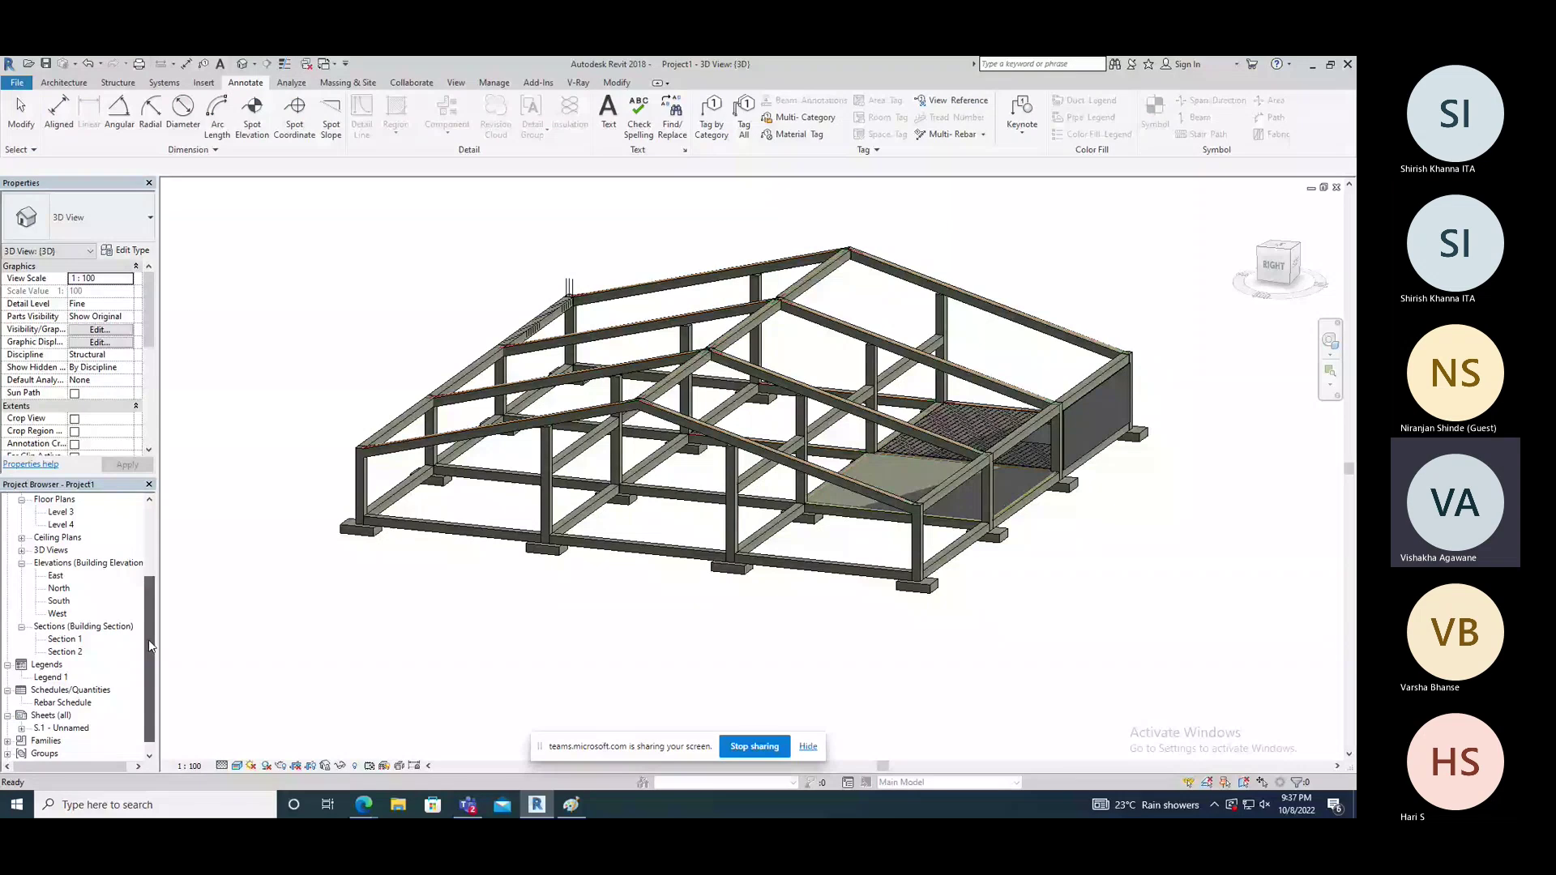
{"action": "double_click", "coordinate": [63, 728]}
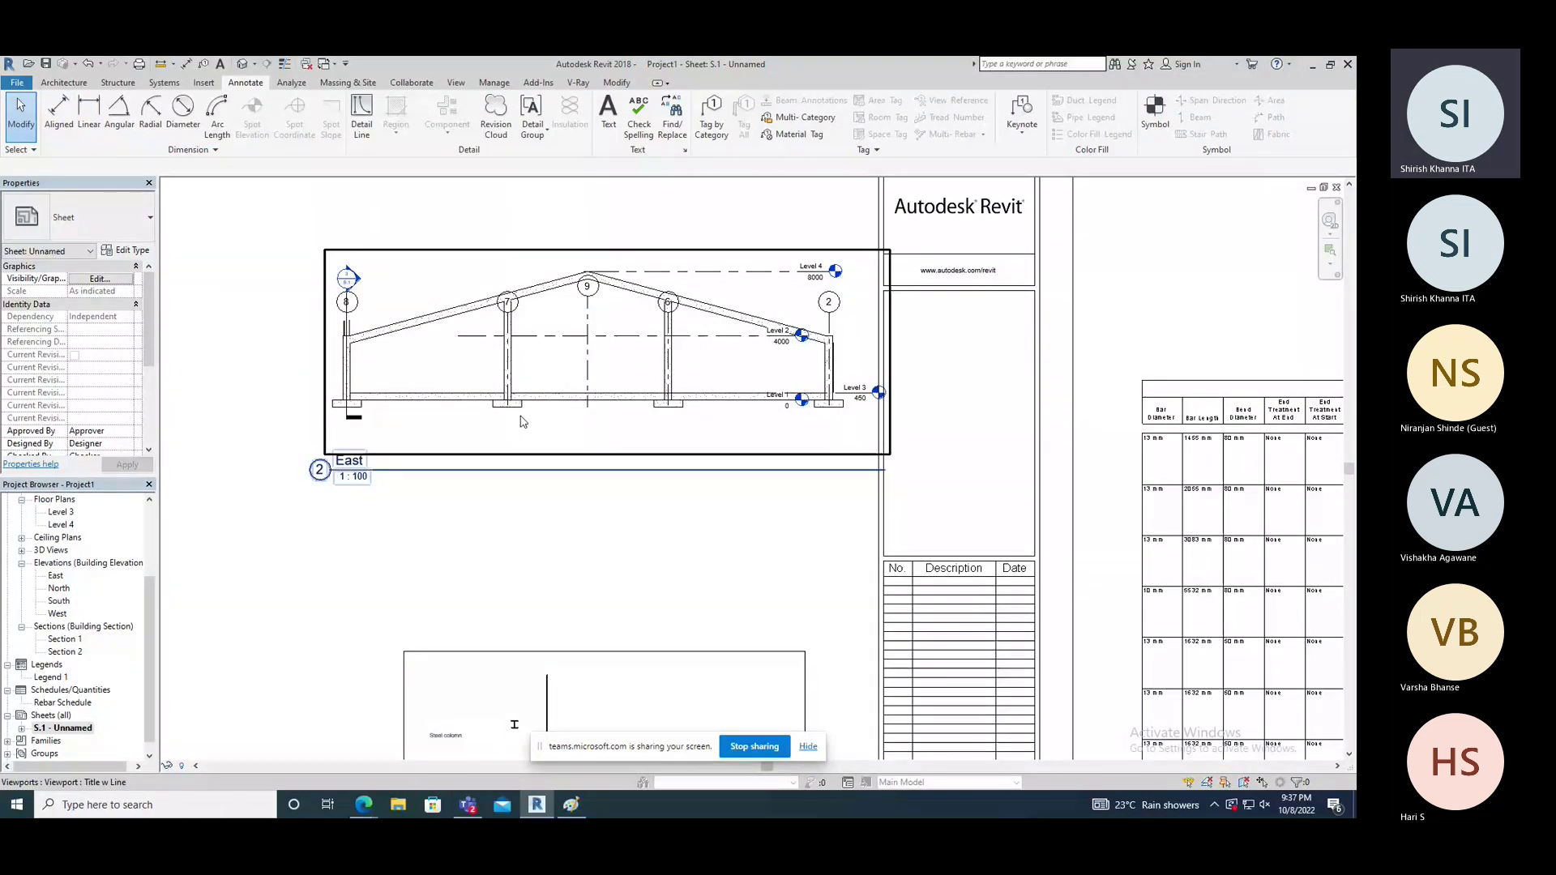
Step: Start the aligned dimension command with DI and open the Level 1 structural plan
{"action": "key", "text": "d"}
{"action": "key", "text": "i"}
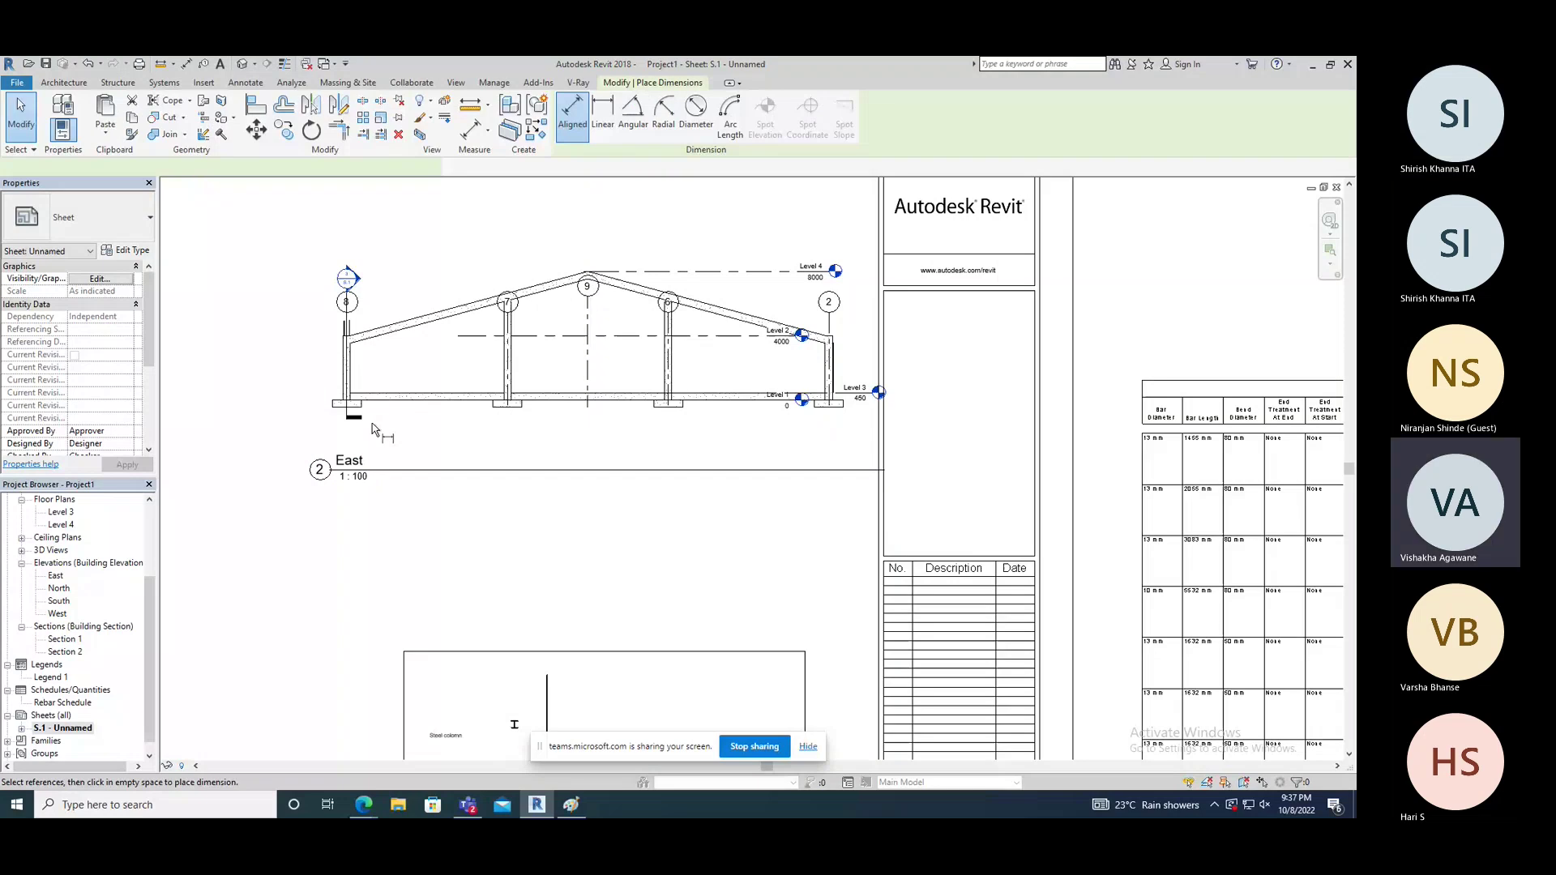
{"action": "scroll", "coordinate": [366, 409], "scroll_direction": "down", "scroll_amount": 1}
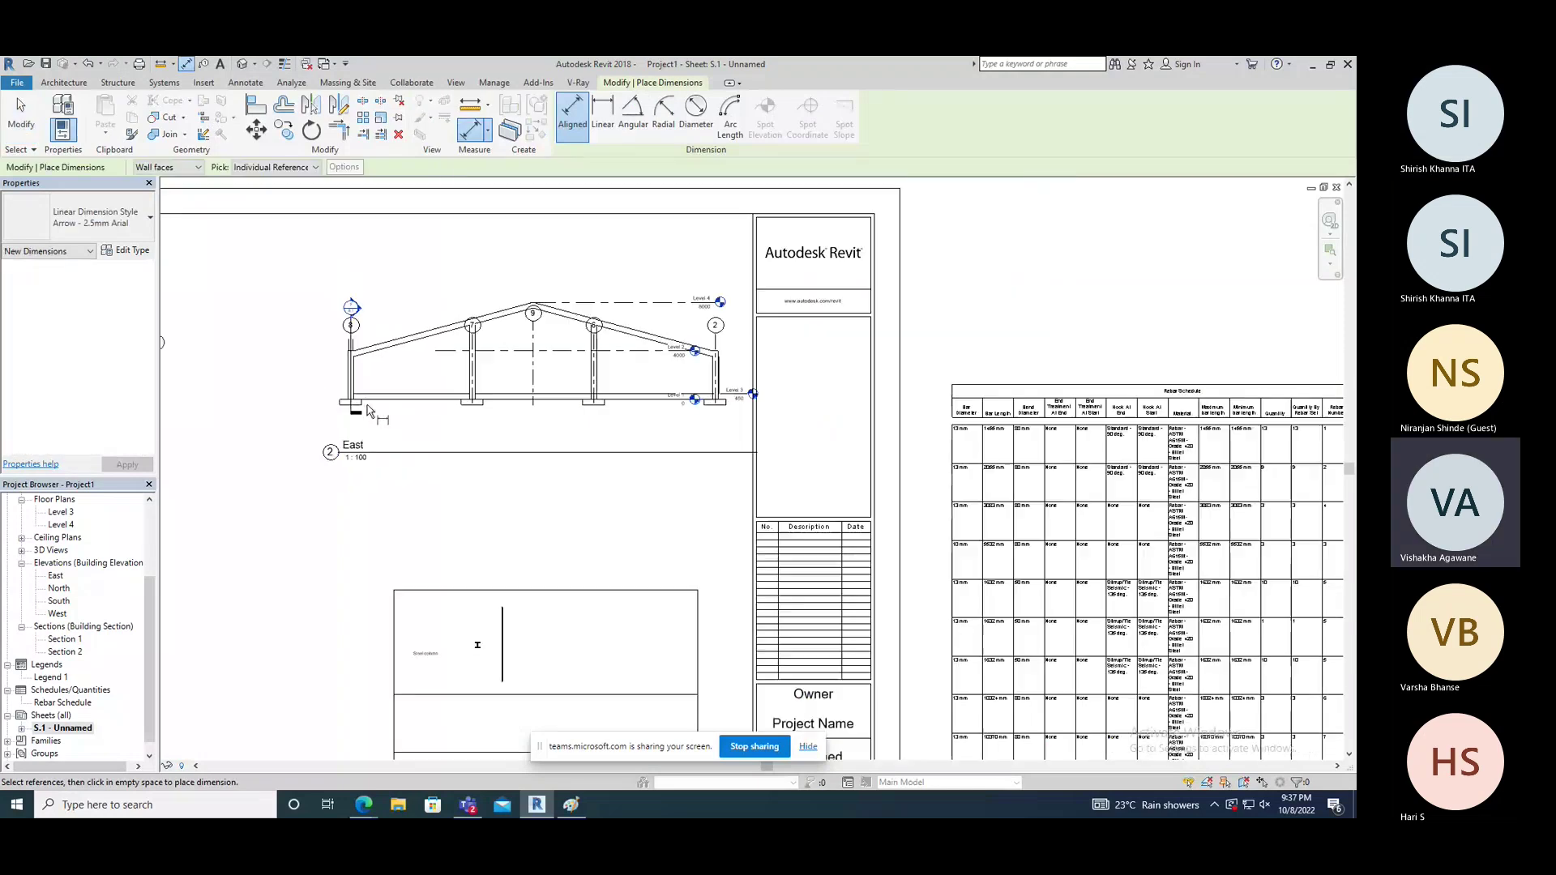
{"action": "scroll", "coordinate": [371, 399], "scroll_direction": "up", "scroll_amount": 5}
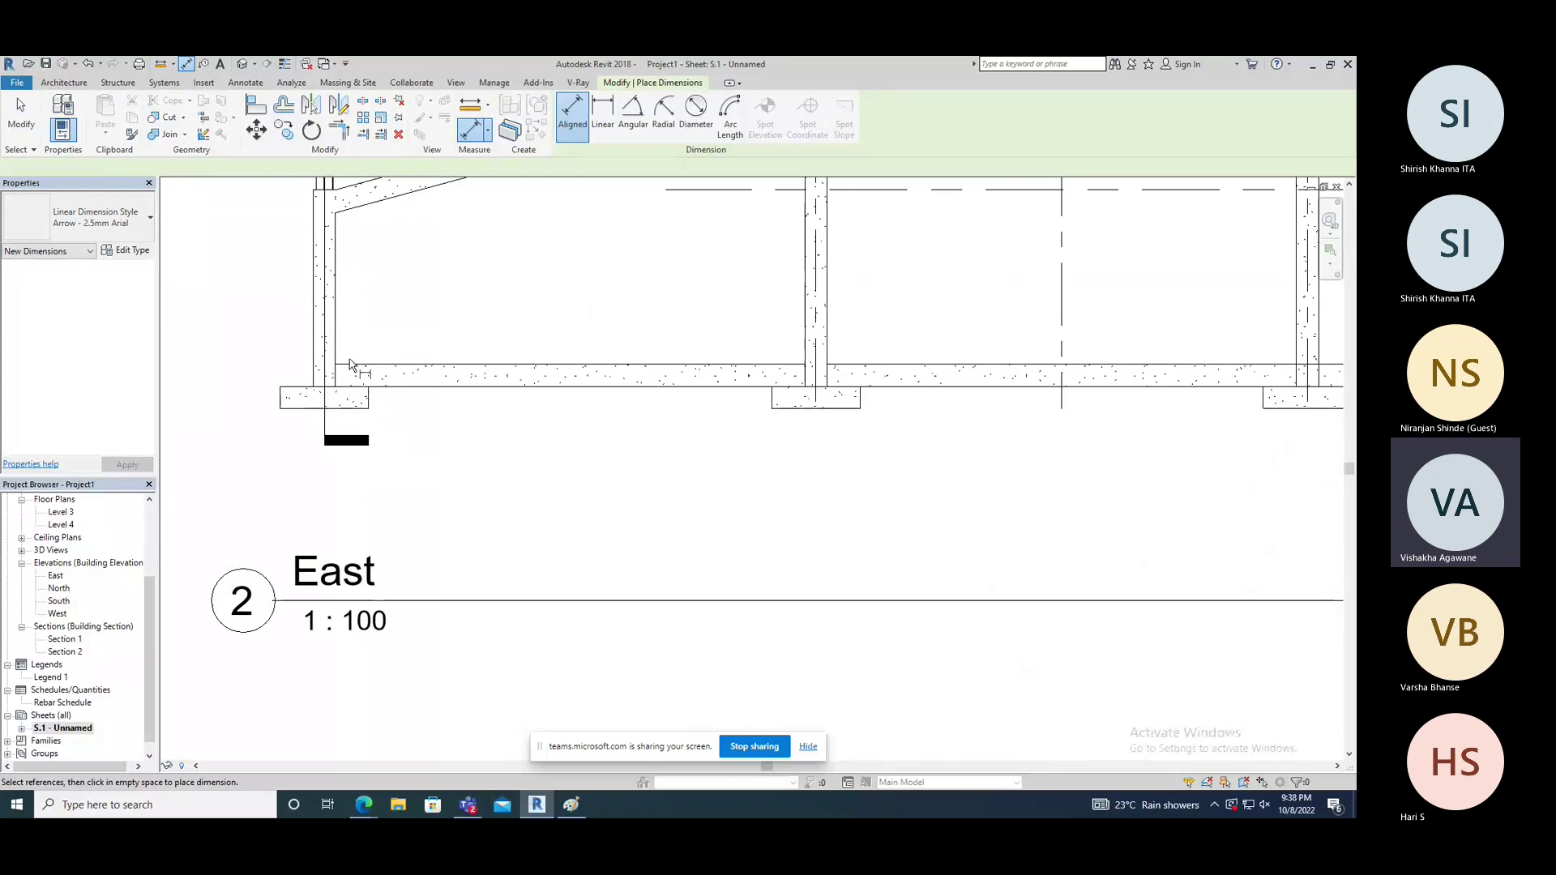
{"action": "scroll", "coordinate": [435, 429], "scroll_direction": "down", "scroll_amount": 5}
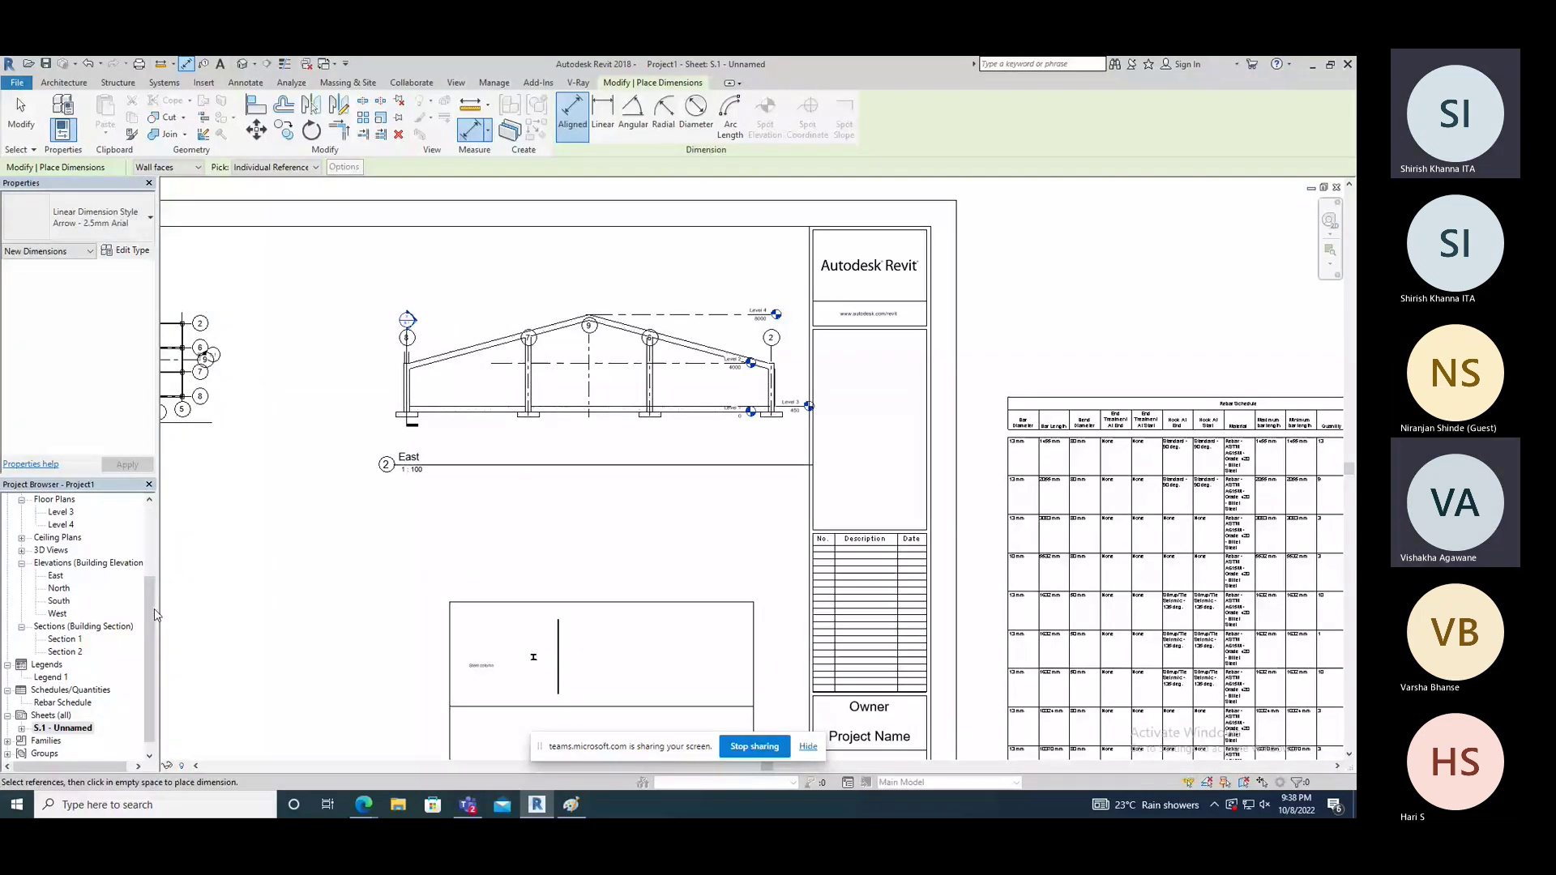
{"action": "scroll", "coordinate": [156, 615], "scroll_direction": "up", "scroll_amount": 5}
{"action": "double_click", "coordinate": [61, 524]}
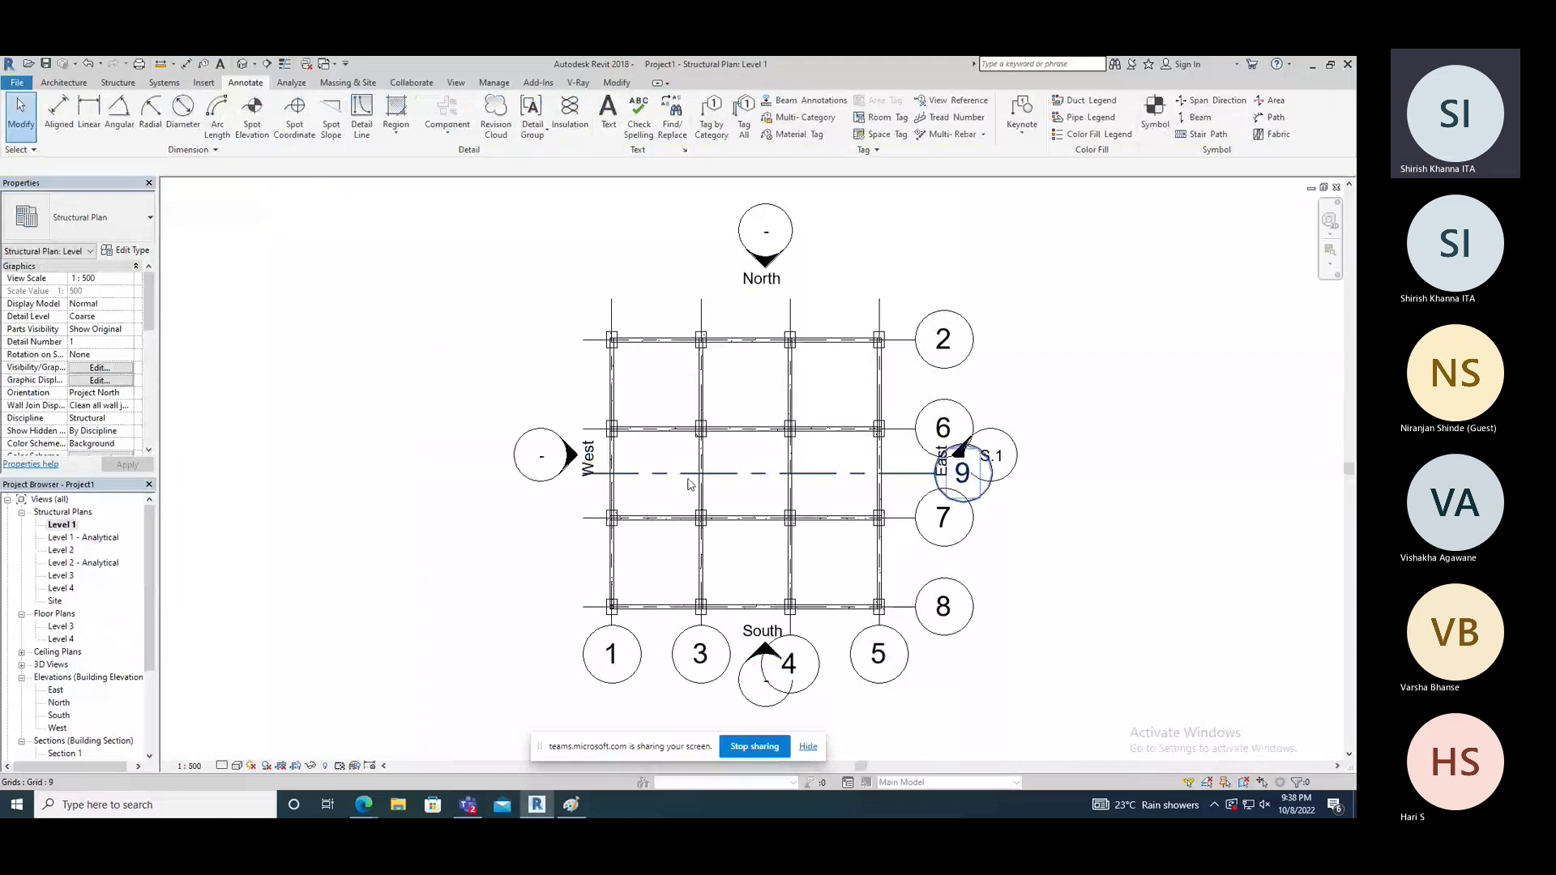
Step: Dimension the top-row beams with three aligned 9550 spacings across grid lines 1, 3, 4 and 5
{"action": "scroll", "coordinate": [487, 365], "scroll_direction": "up", "scroll_amount": 2}
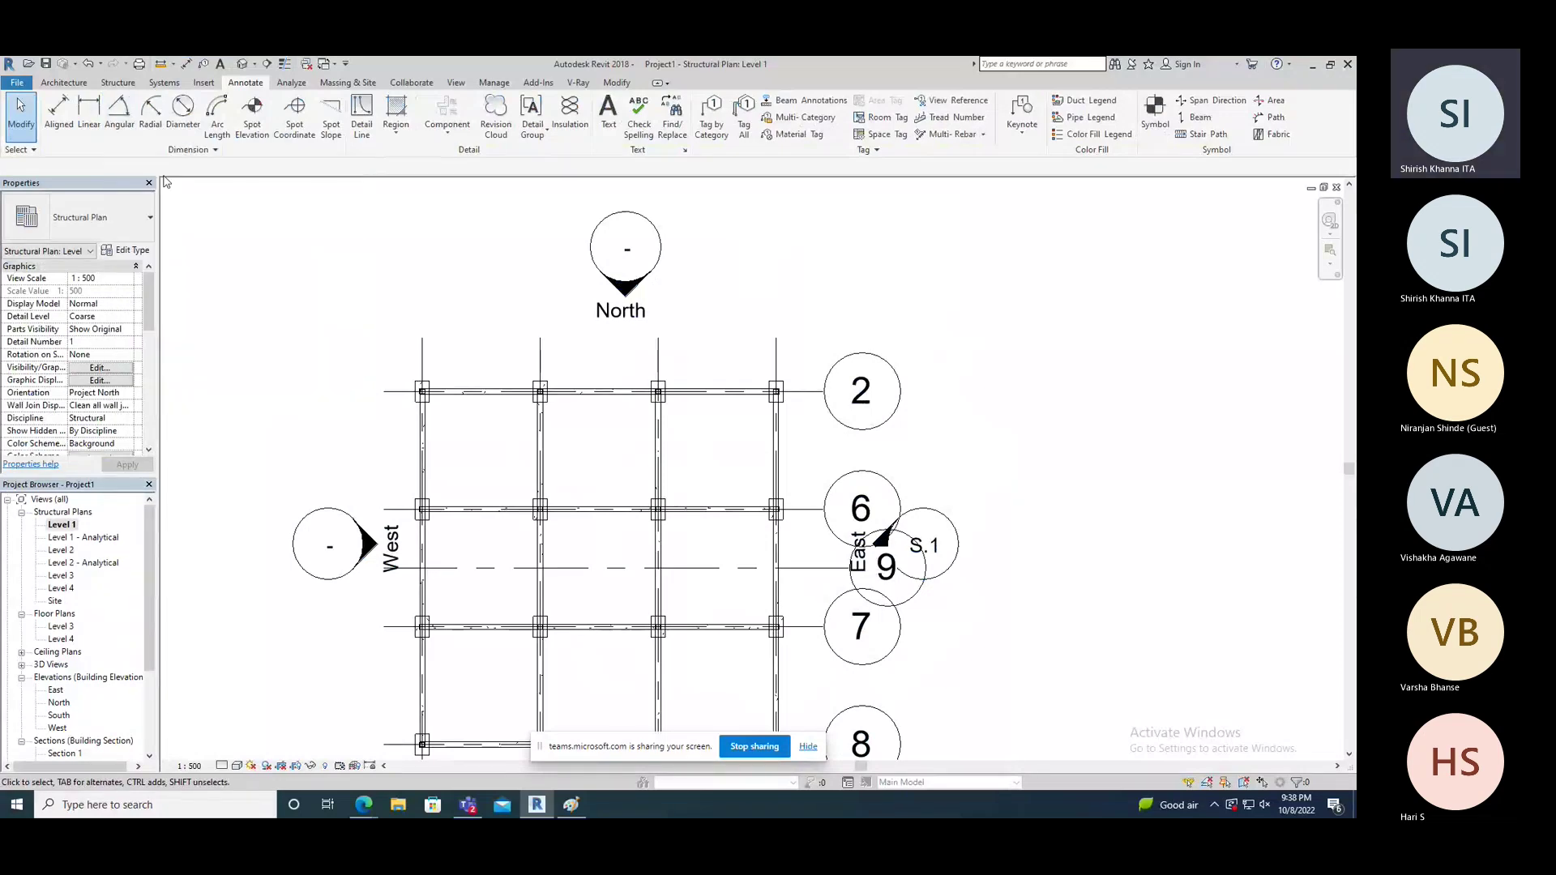
{"action": "left_click", "coordinate": [58, 113]}
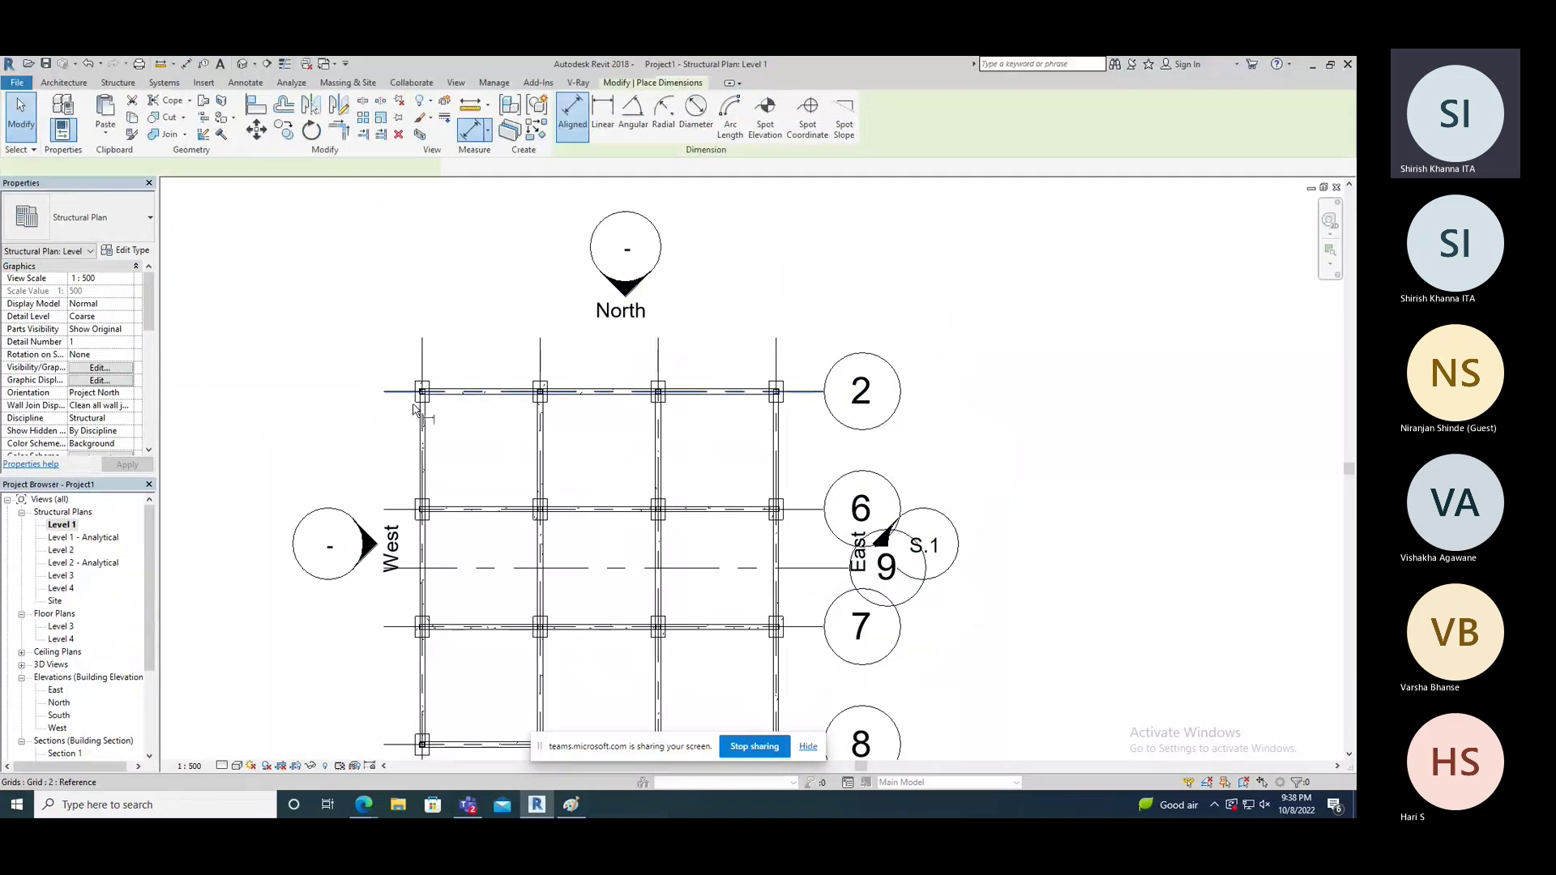
{"action": "scroll", "coordinate": [432, 430], "scroll_direction": "up", "scroll_amount": 3}
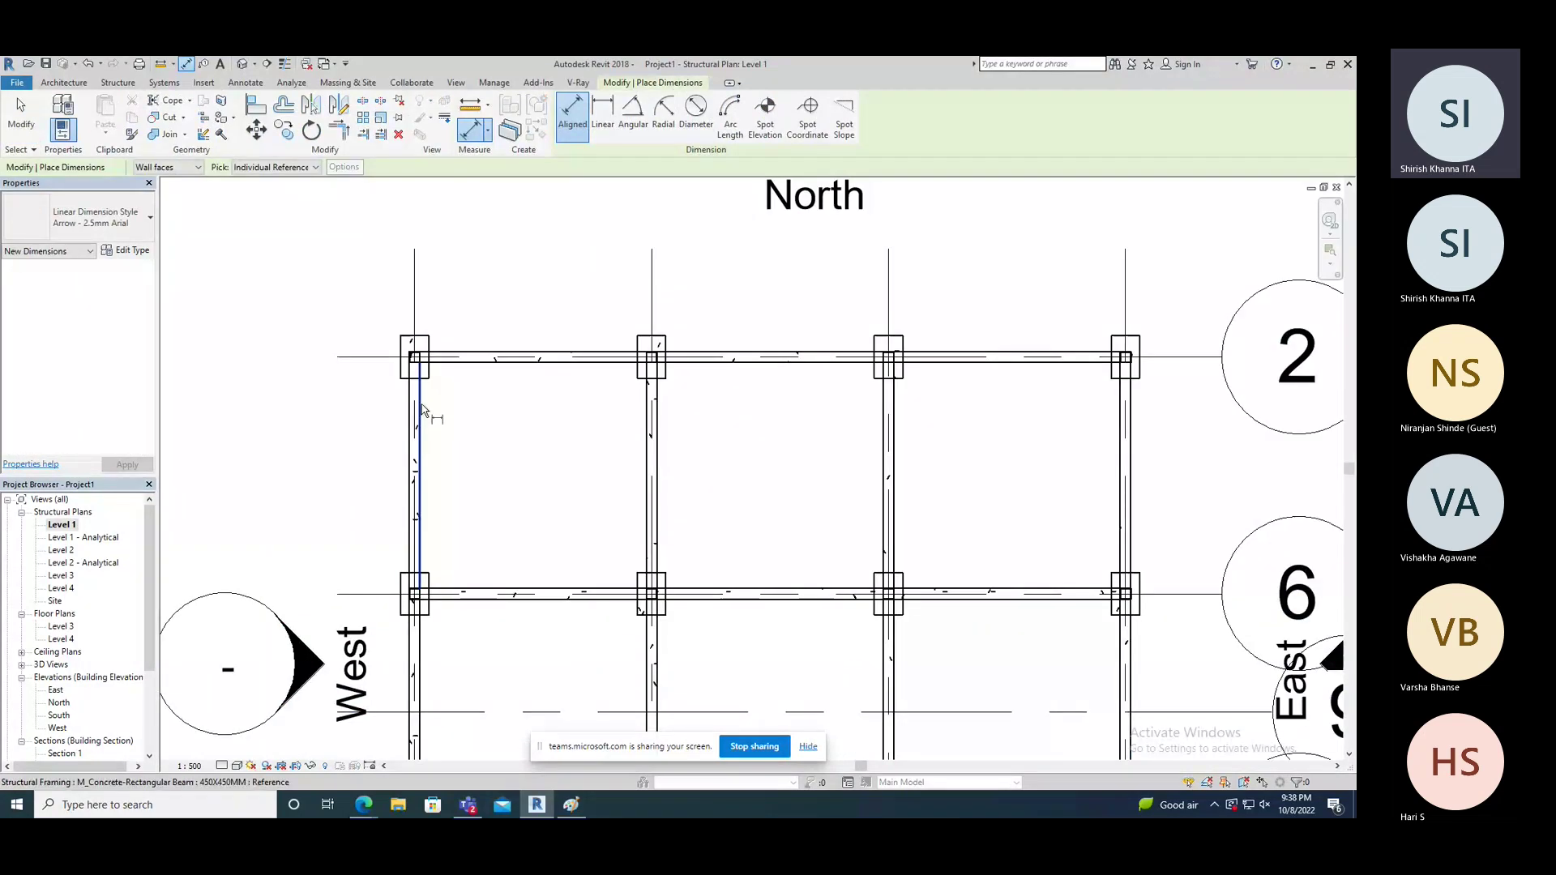
{"action": "left_click", "coordinate": [421, 409]}
{"action": "left_click", "coordinate": [649, 462]}
{"action": "left_click", "coordinate": [550, 467]}
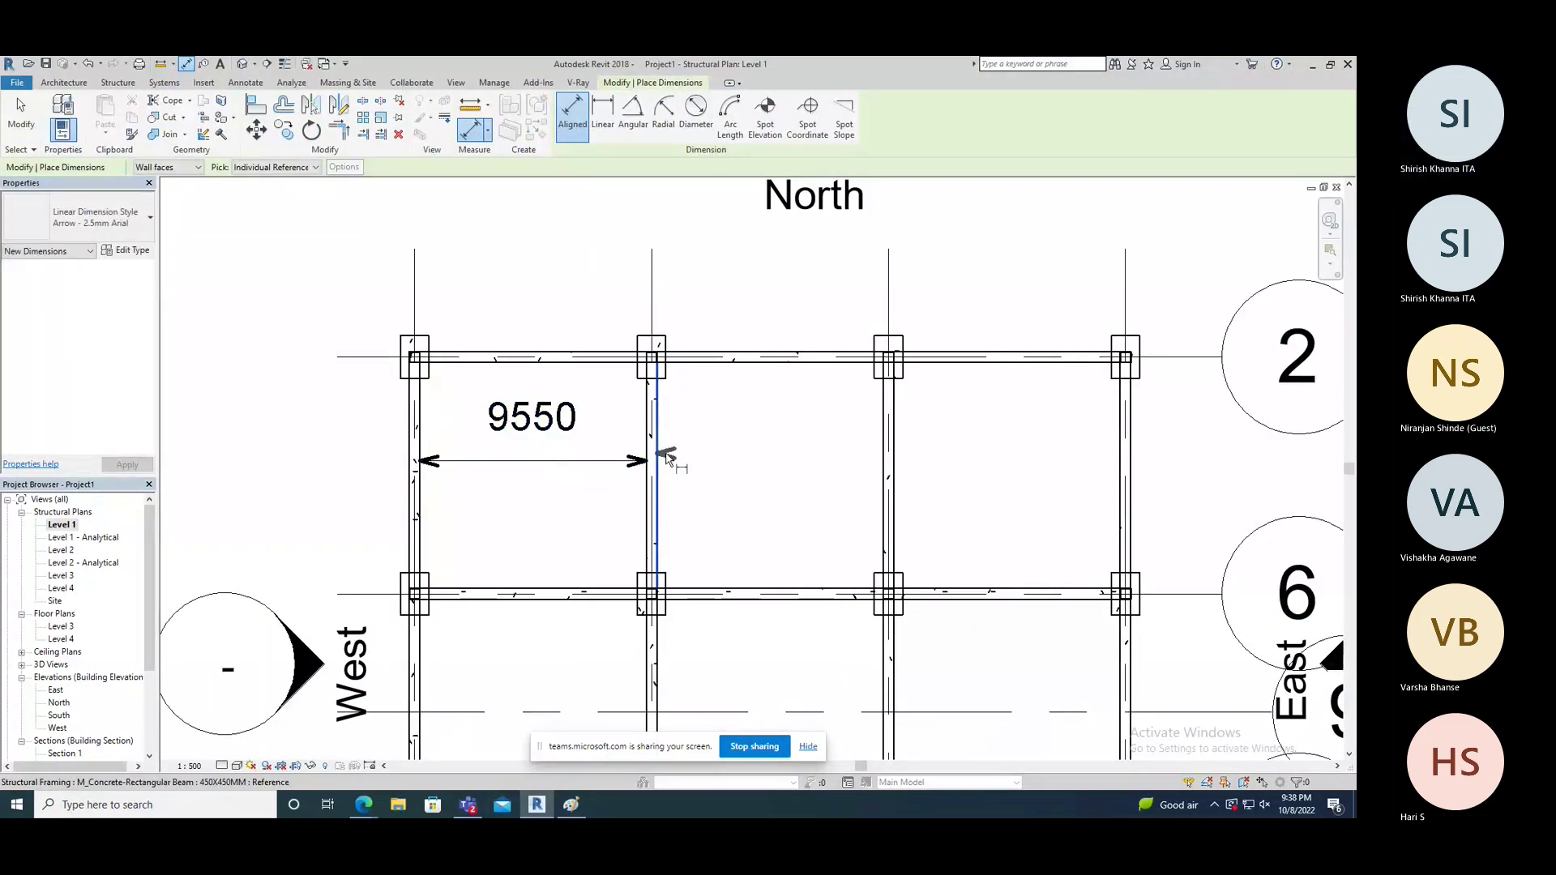
{"action": "left_click", "coordinate": [656, 454]}
{"action": "left_click", "coordinate": [882, 448]}
{"action": "left_click", "coordinate": [795, 458]}
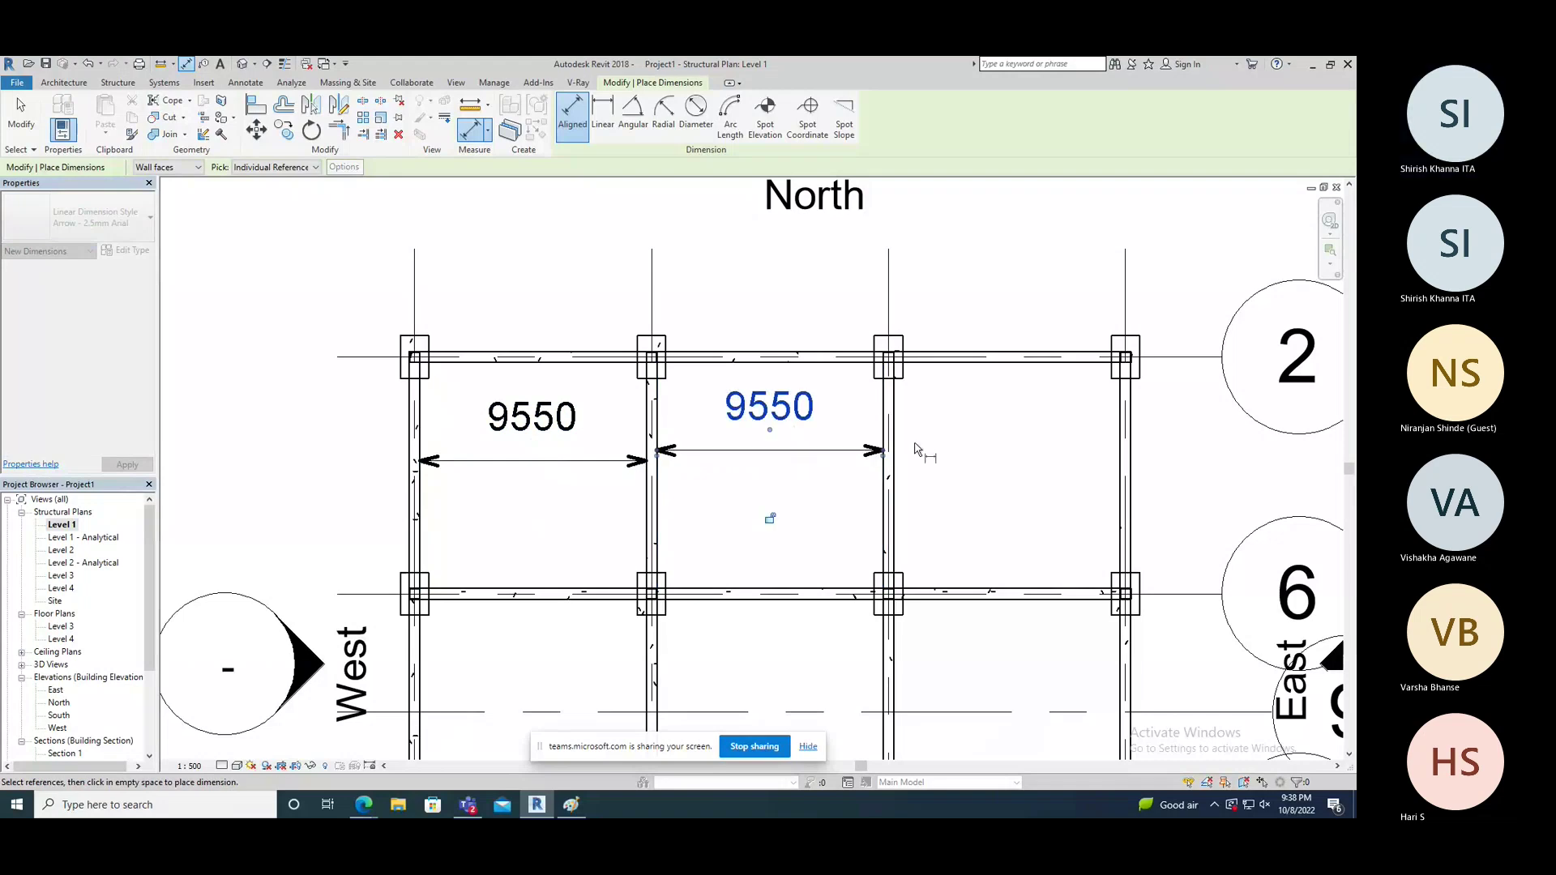
{"action": "left_click", "coordinate": [893, 442]}
{"action": "left_click", "coordinate": [1123, 435]}
{"action": "left_click", "coordinate": [1058, 433]}
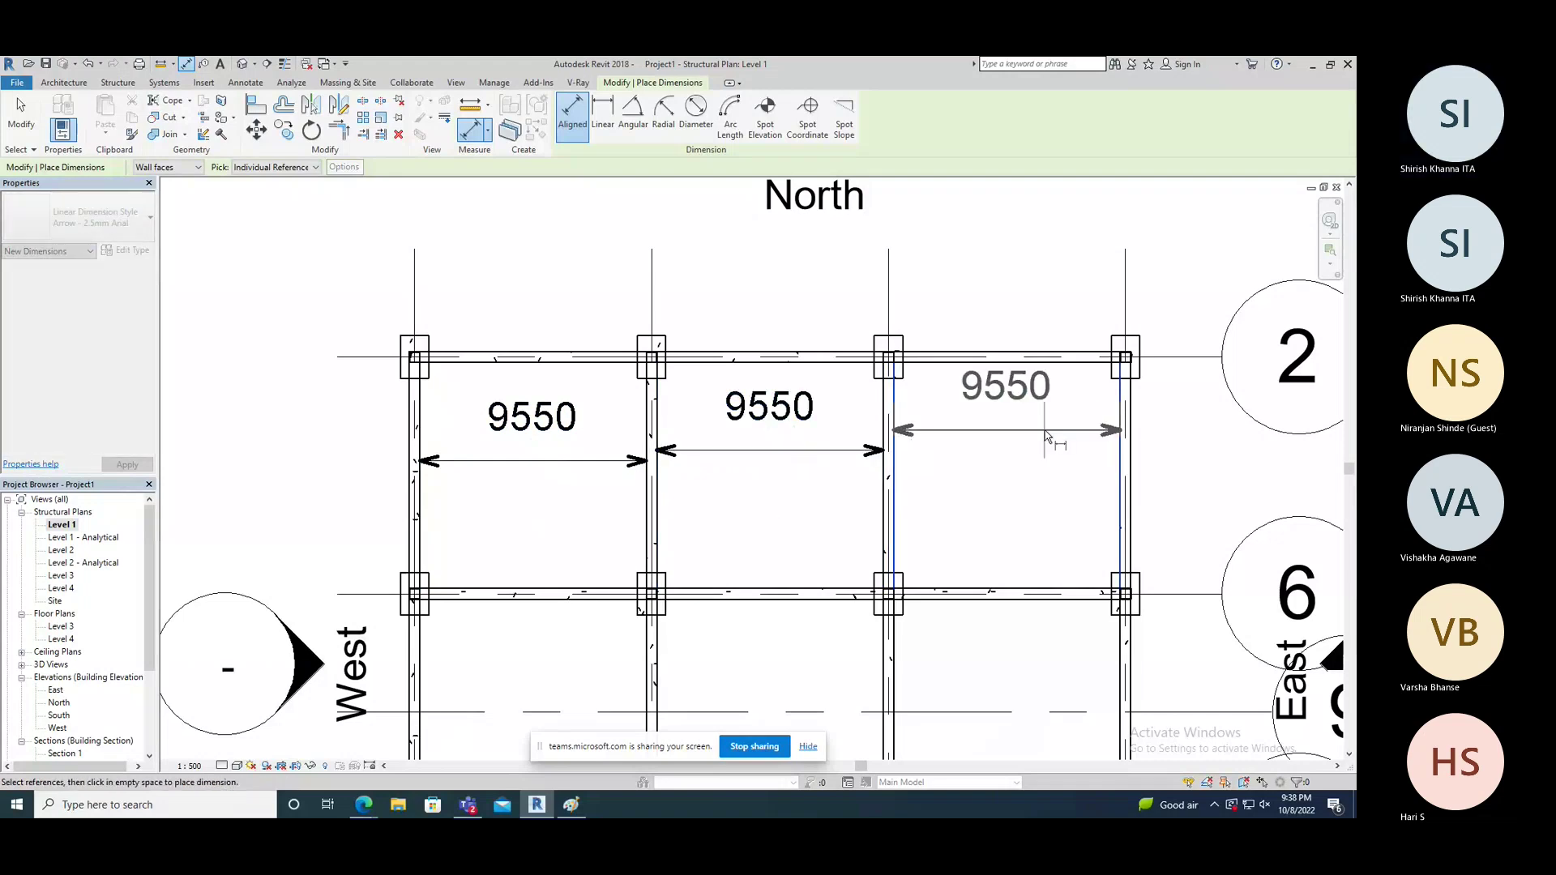
Step: Zoom out over the Level 1 plan and bring up the Annotate tools again
{"action": "scroll", "coordinate": [376, 300], "scroll_direction": "down", "scroll_amount": 3}
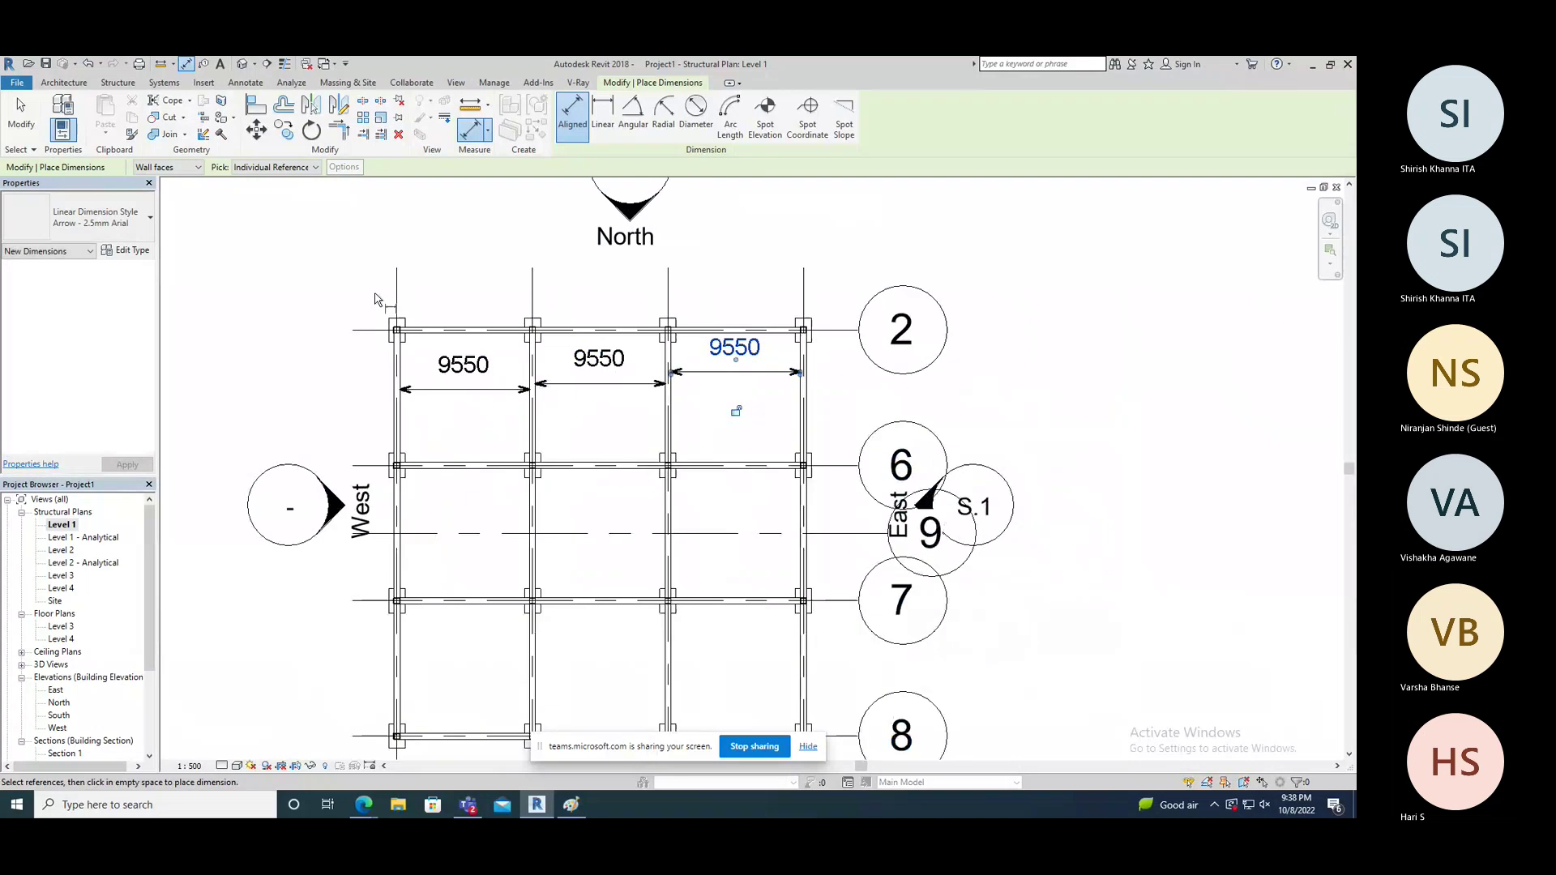
{"action": "scroll", "coordinate": [375, 301], "scroll_direction": "down", "scroll_amount": 1}
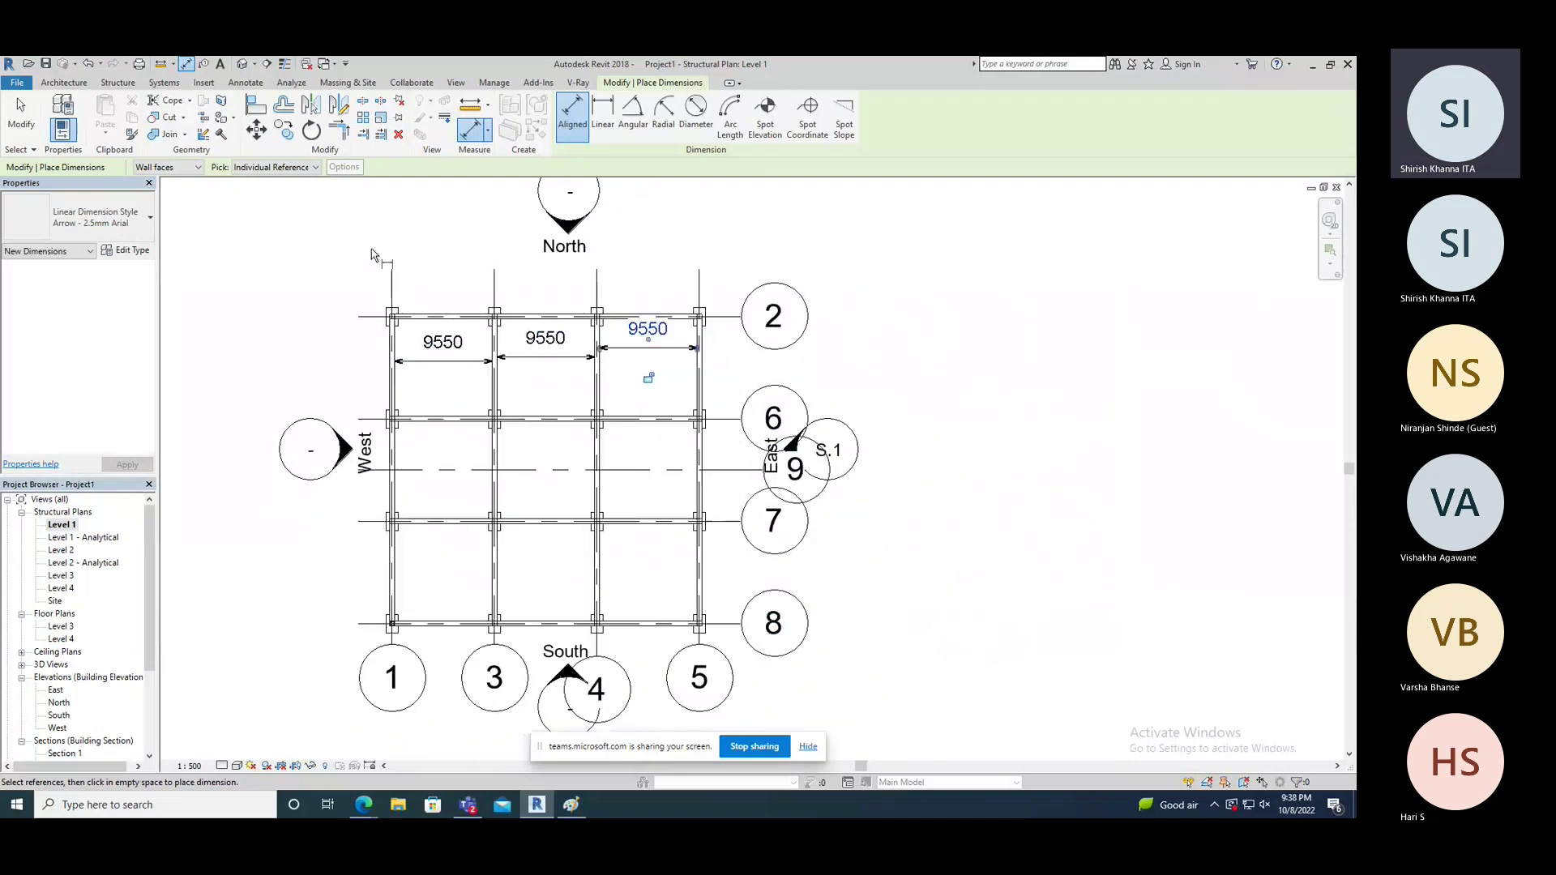
{"action": "left_click", "coordinate": [247, 83]}
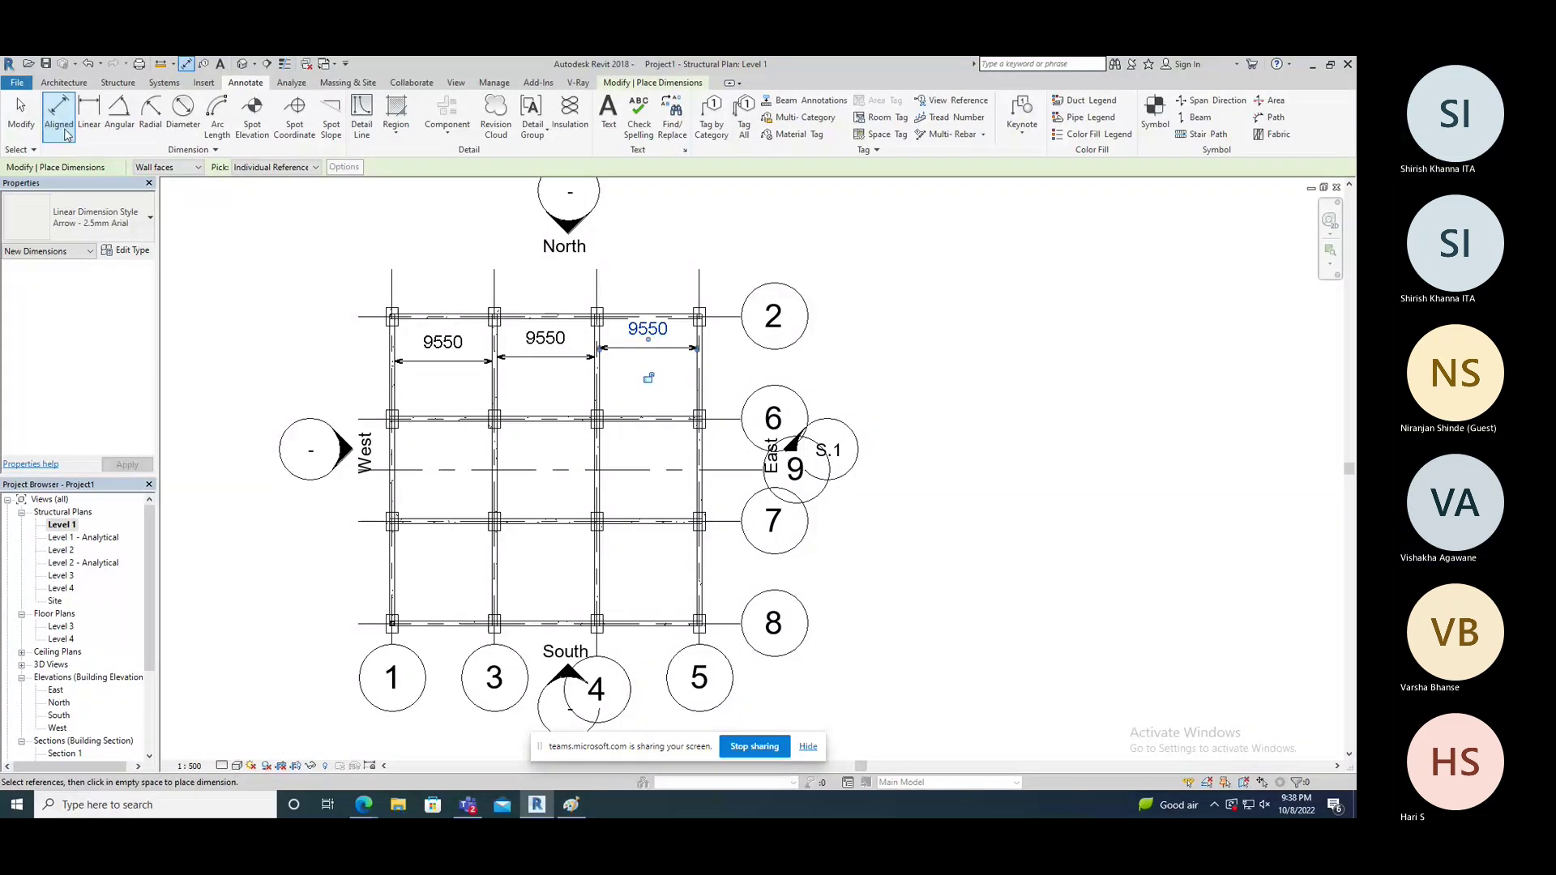
{"action": "scroll", "coordinate": [636, 264], "scroll_direction": "down", "scroll_amount": 1}
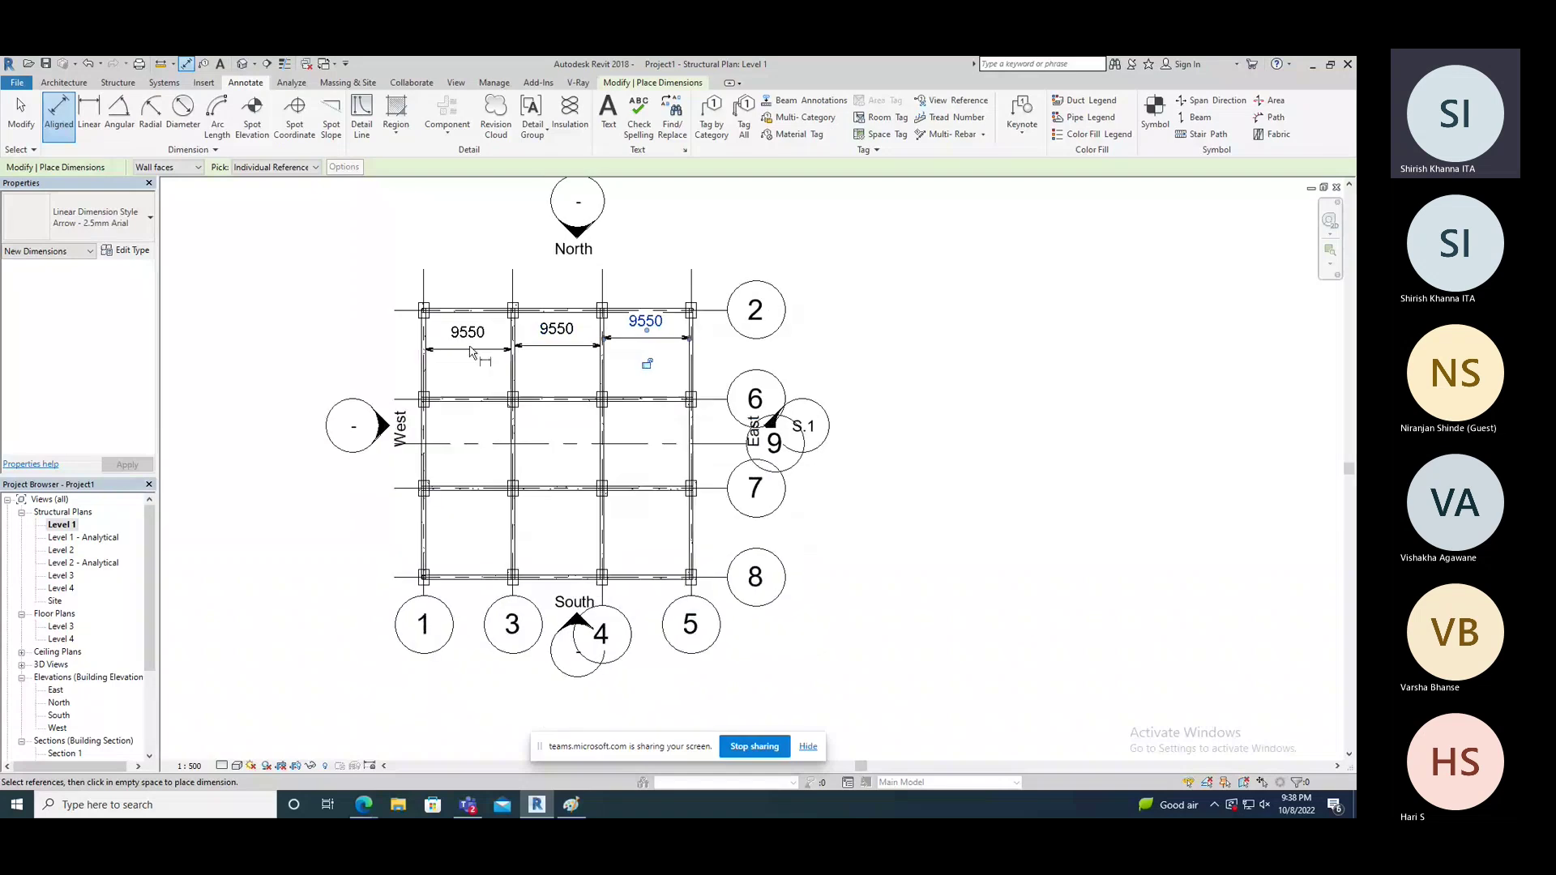
{"action": "scroll", "coordinate": [454, 333], "scroll_direction": "up", "scroll_amount": 2}
Step: Draw a rectangular revision cloud around the top-left column at grid line 2 and finish it
{"action": "left_click", "coordinate": [495, 114]}
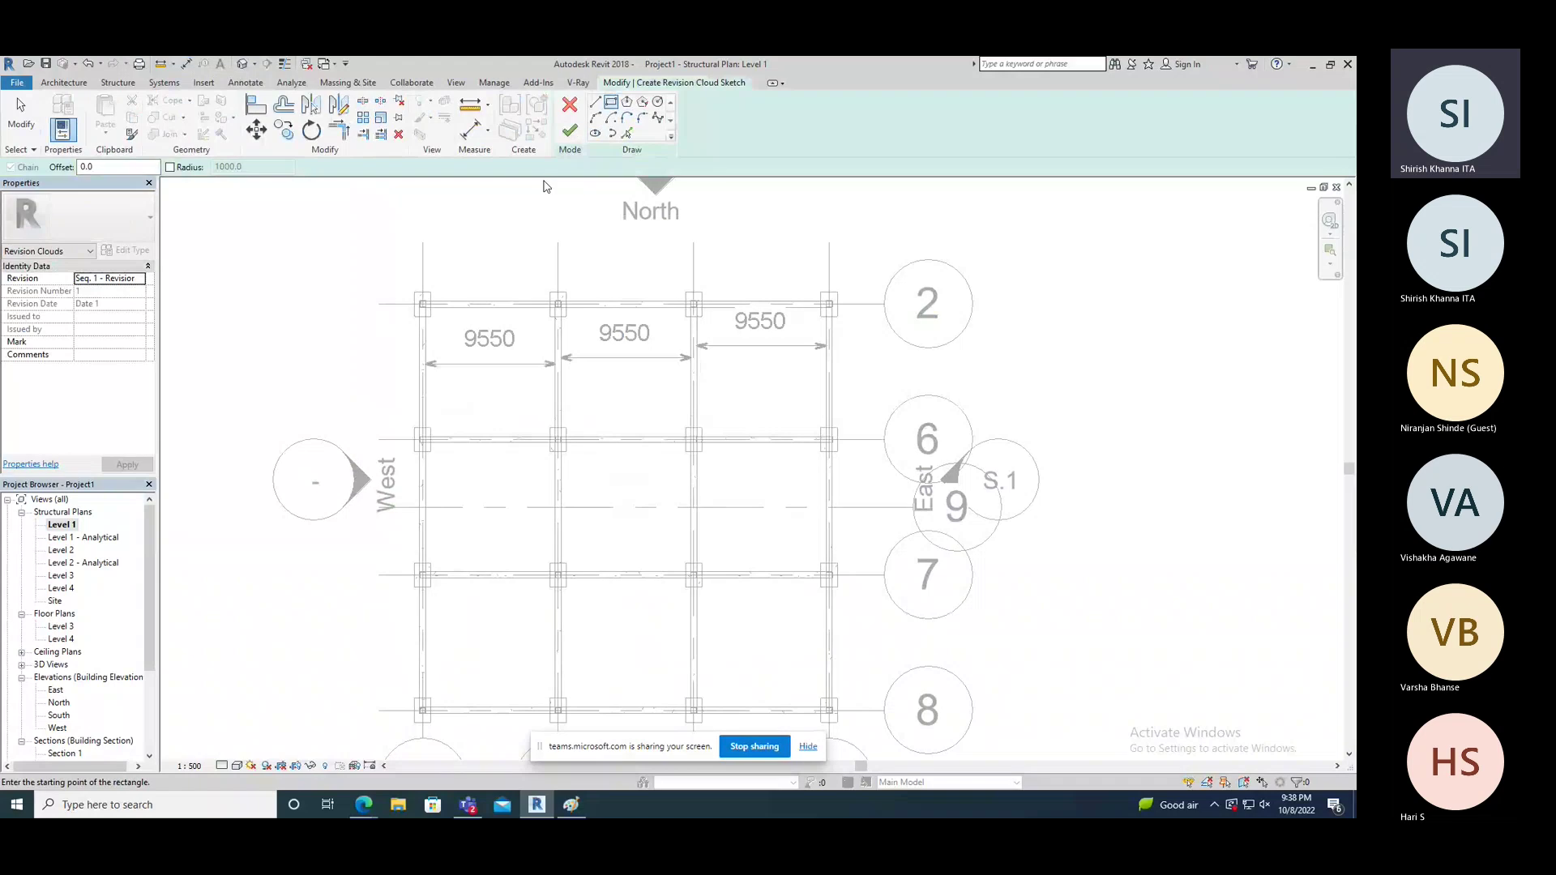
{"action": "left_click", "coordinate": [381, 275]}
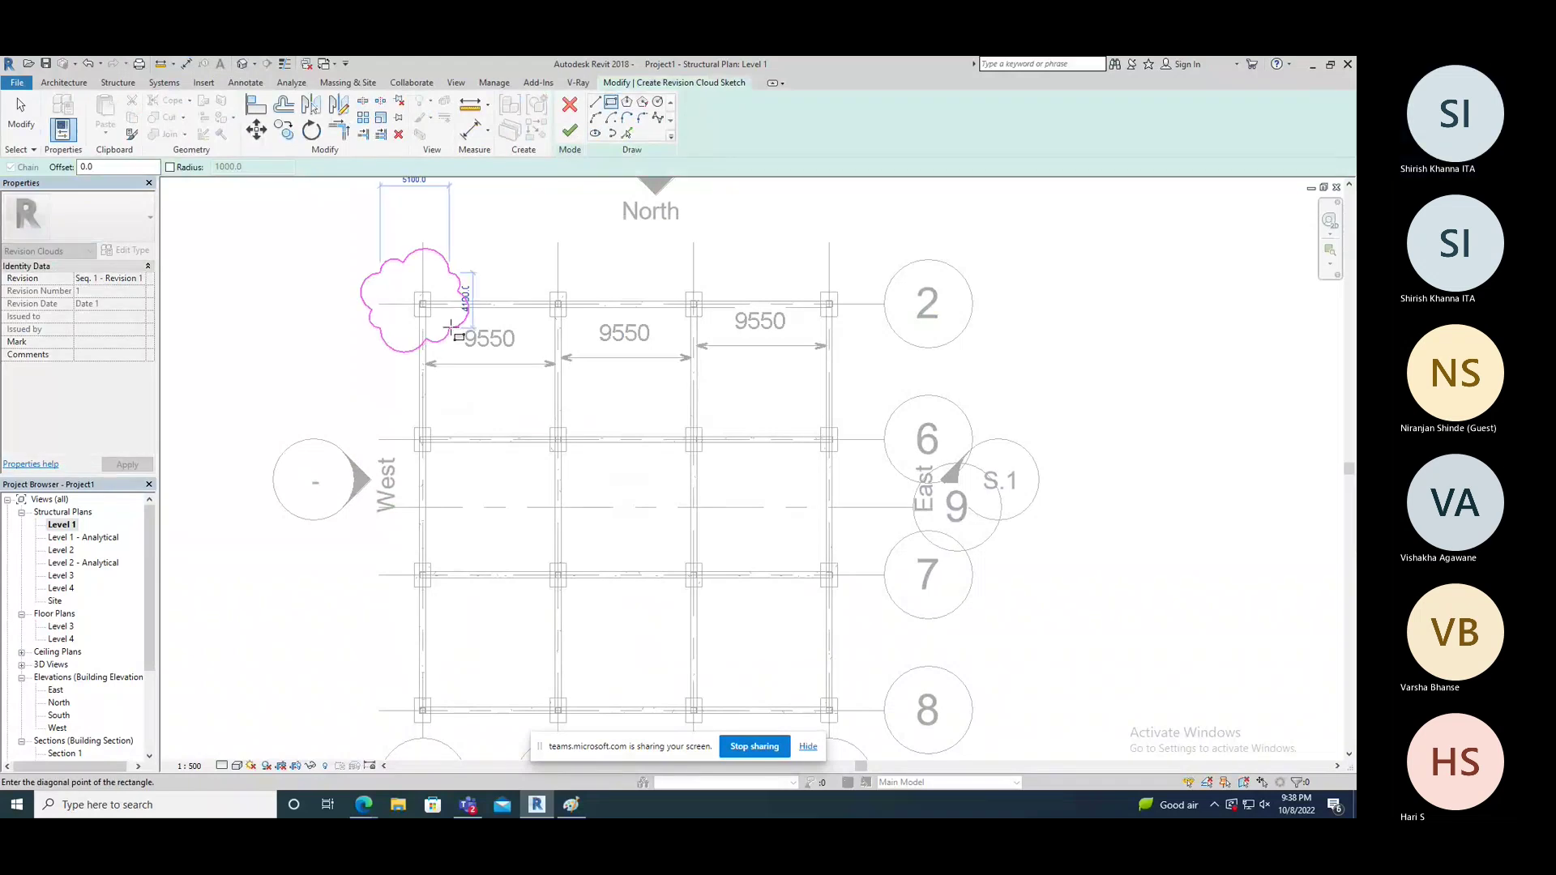
{"action": "left_click", "coordinate": [455, 334]}
{"action": "left_click", "coordinate": [570, 130]}
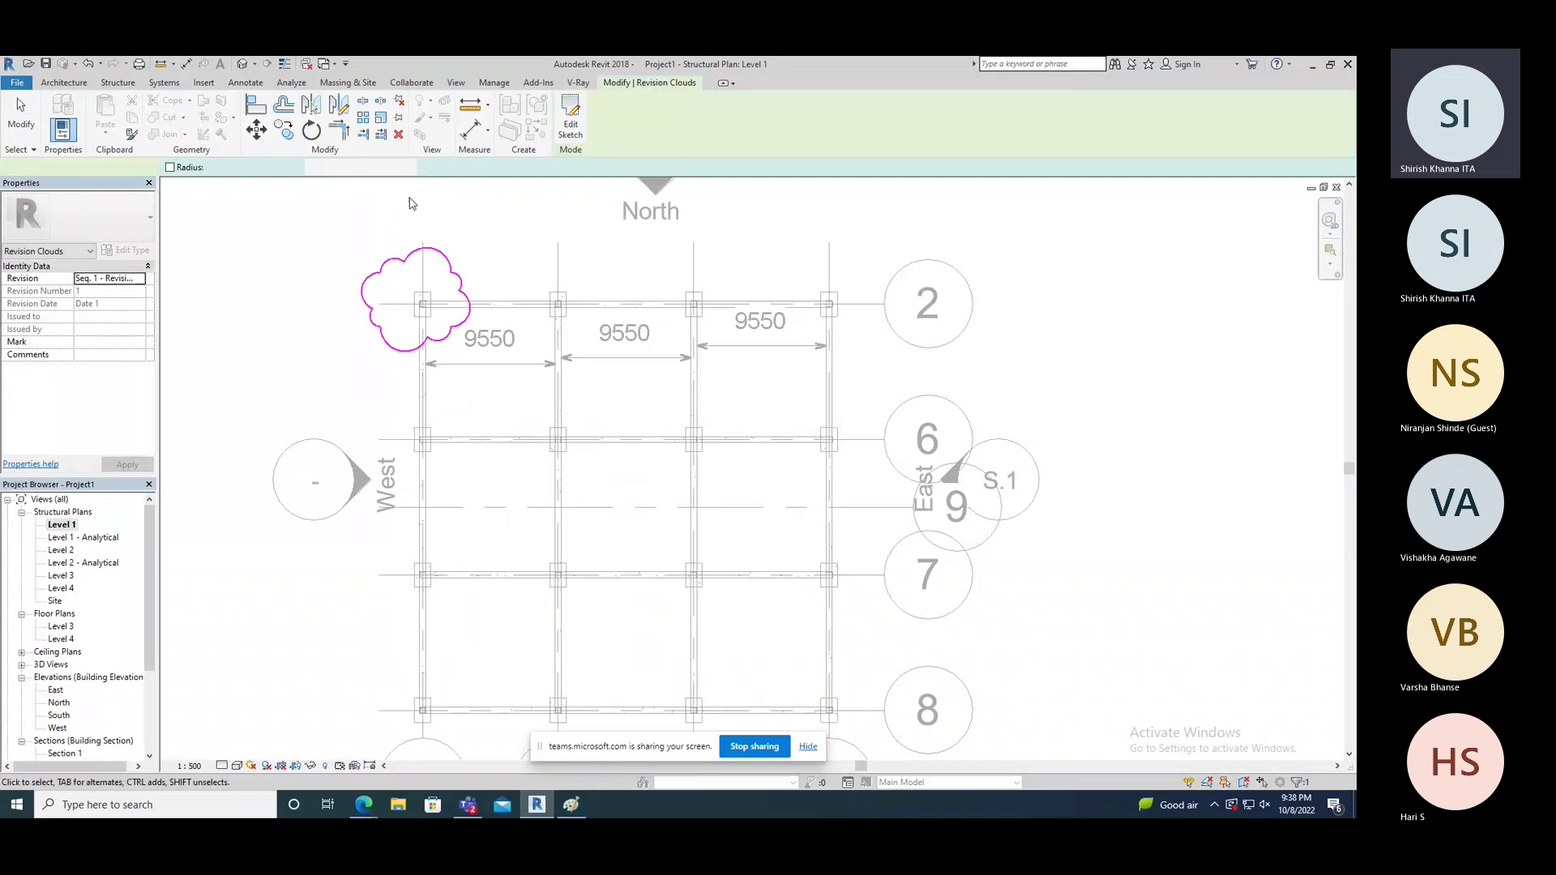
{"action": "left_click", "coordinate": [410, 204]}
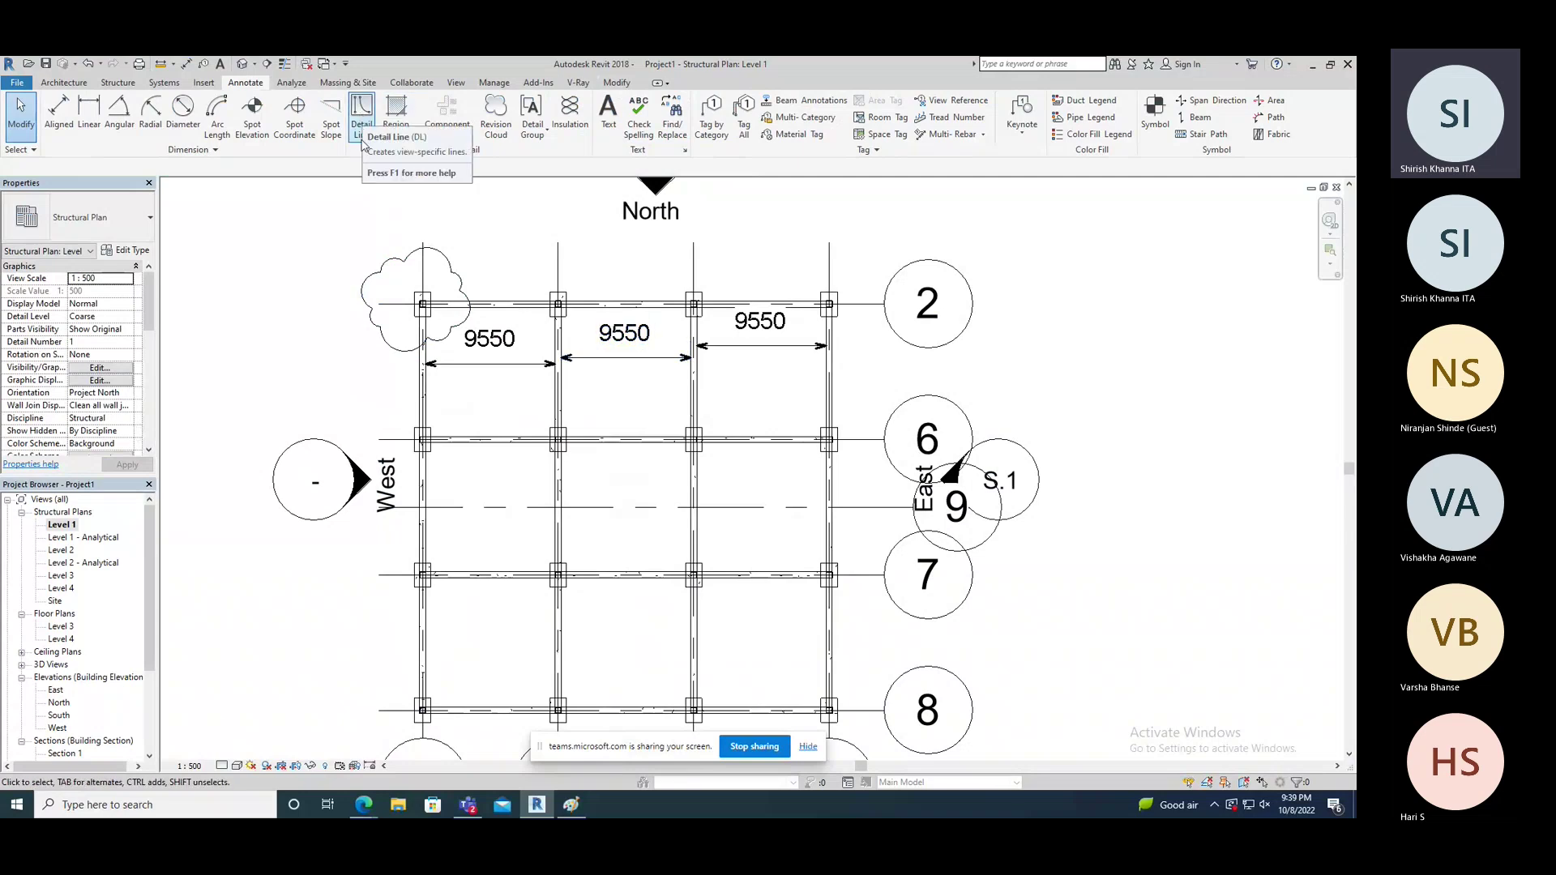
{"action": "middle_click_drag", "start_coordinate": [539, 350], "coordinate": [477, 483]}
{"action": "scroll", "coordinate": [397, 280], "scroll_direction": "up", "scroll_amount": 3}
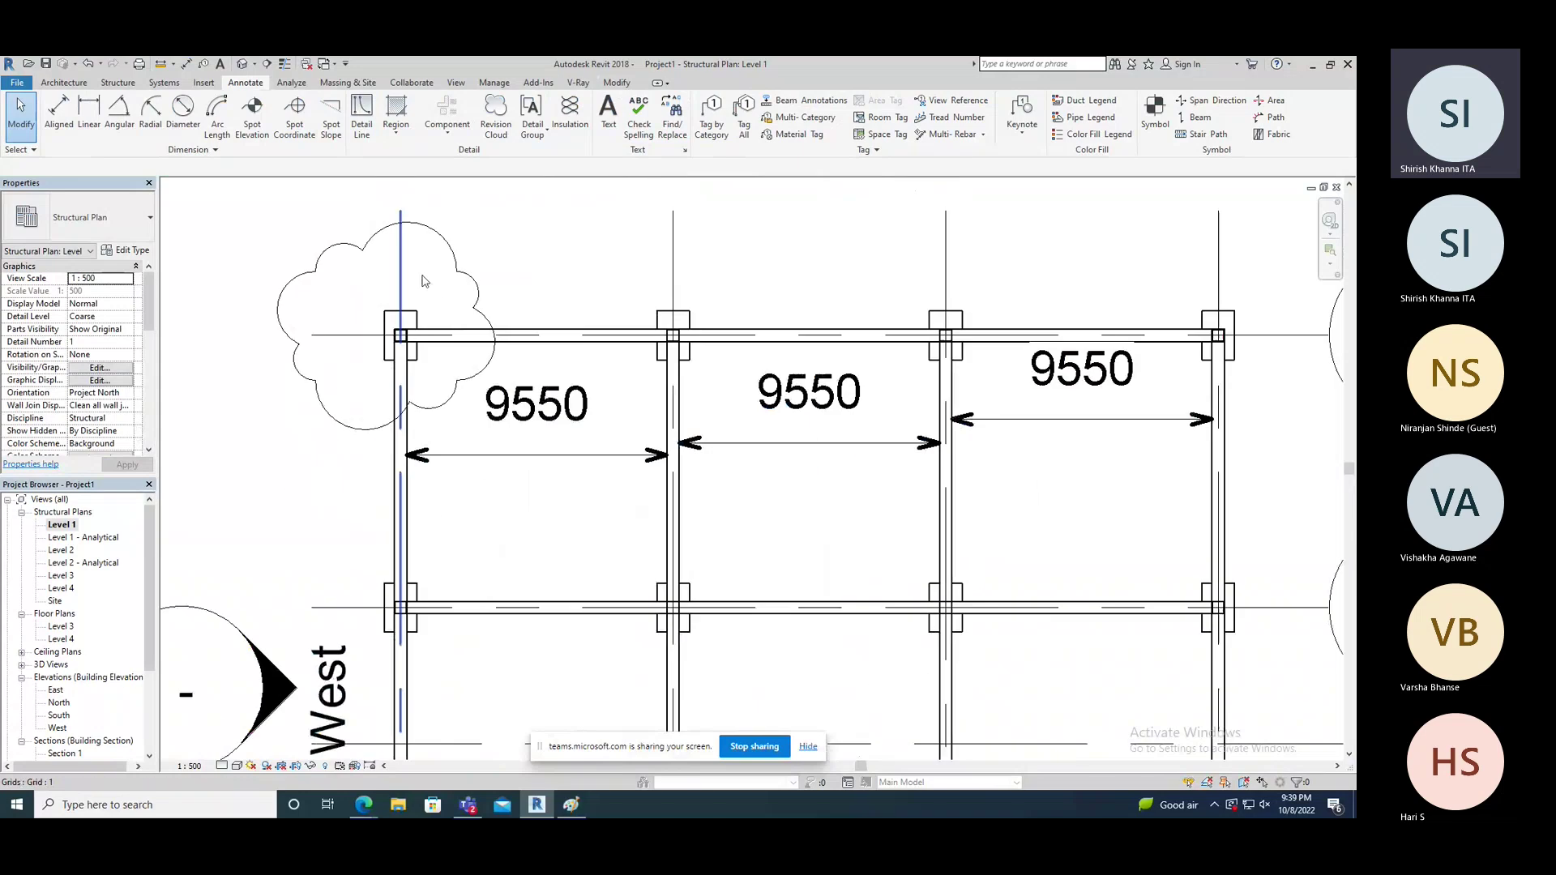
{"action": "left_click", "coordinate": [571, 121]}
{"action": "scroll", "coordinate": [561, 340], "scroll_direction": "up", "scroll_amount": 2}
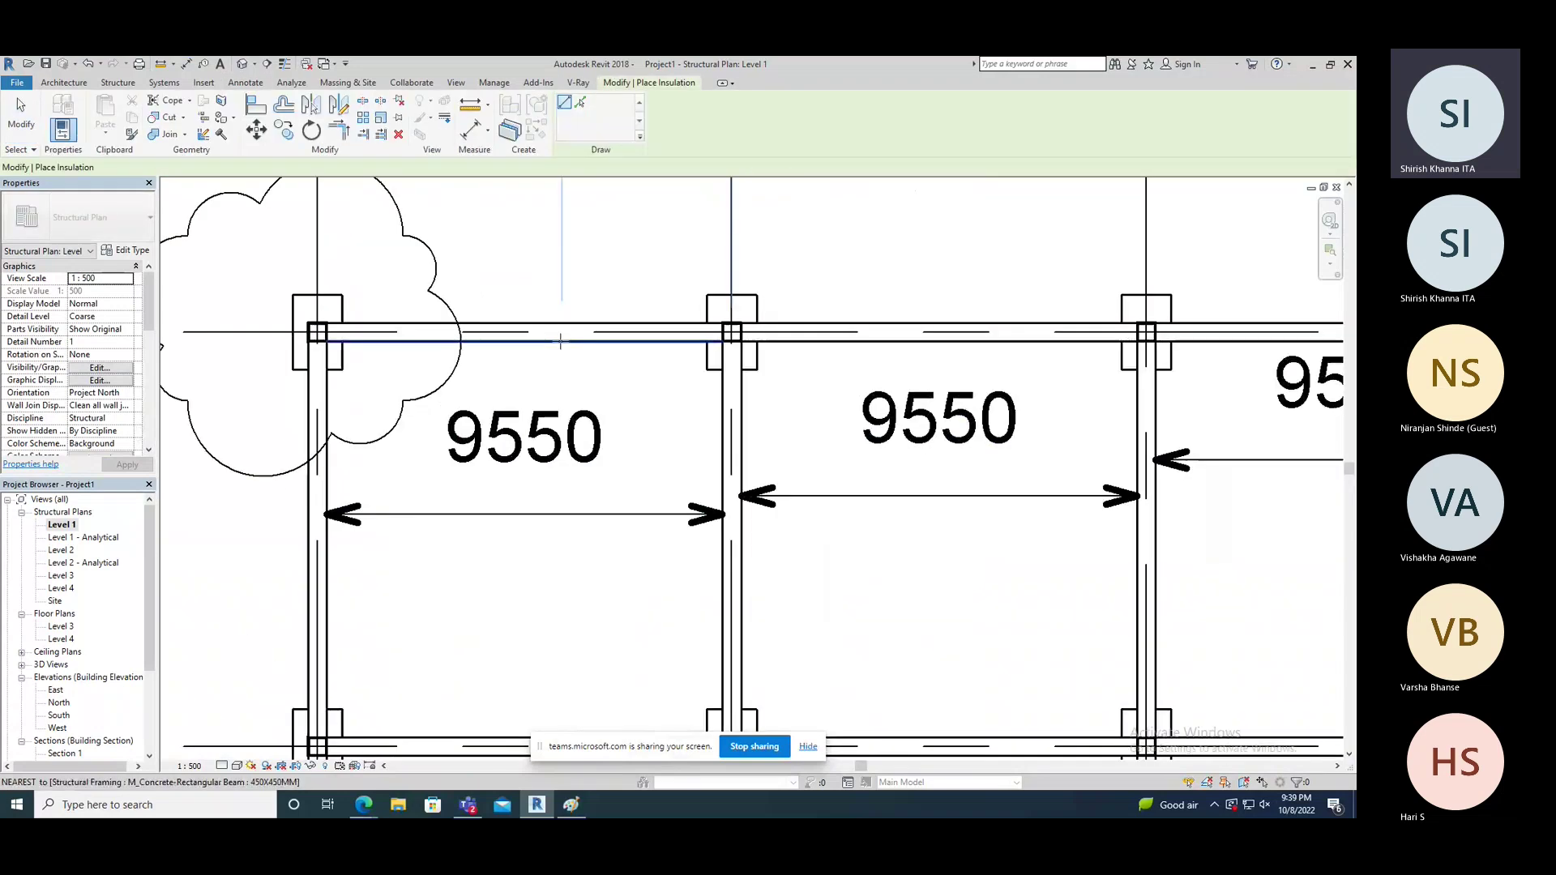
{"action": "left_click", "coordinate": [539, 333]}
{"action": "left_click", "coordinate": [635, 333]}
{"action": "scroll", "coordinate": [624, 328], "scroll_direction": "up", "scroll_amount": 2}
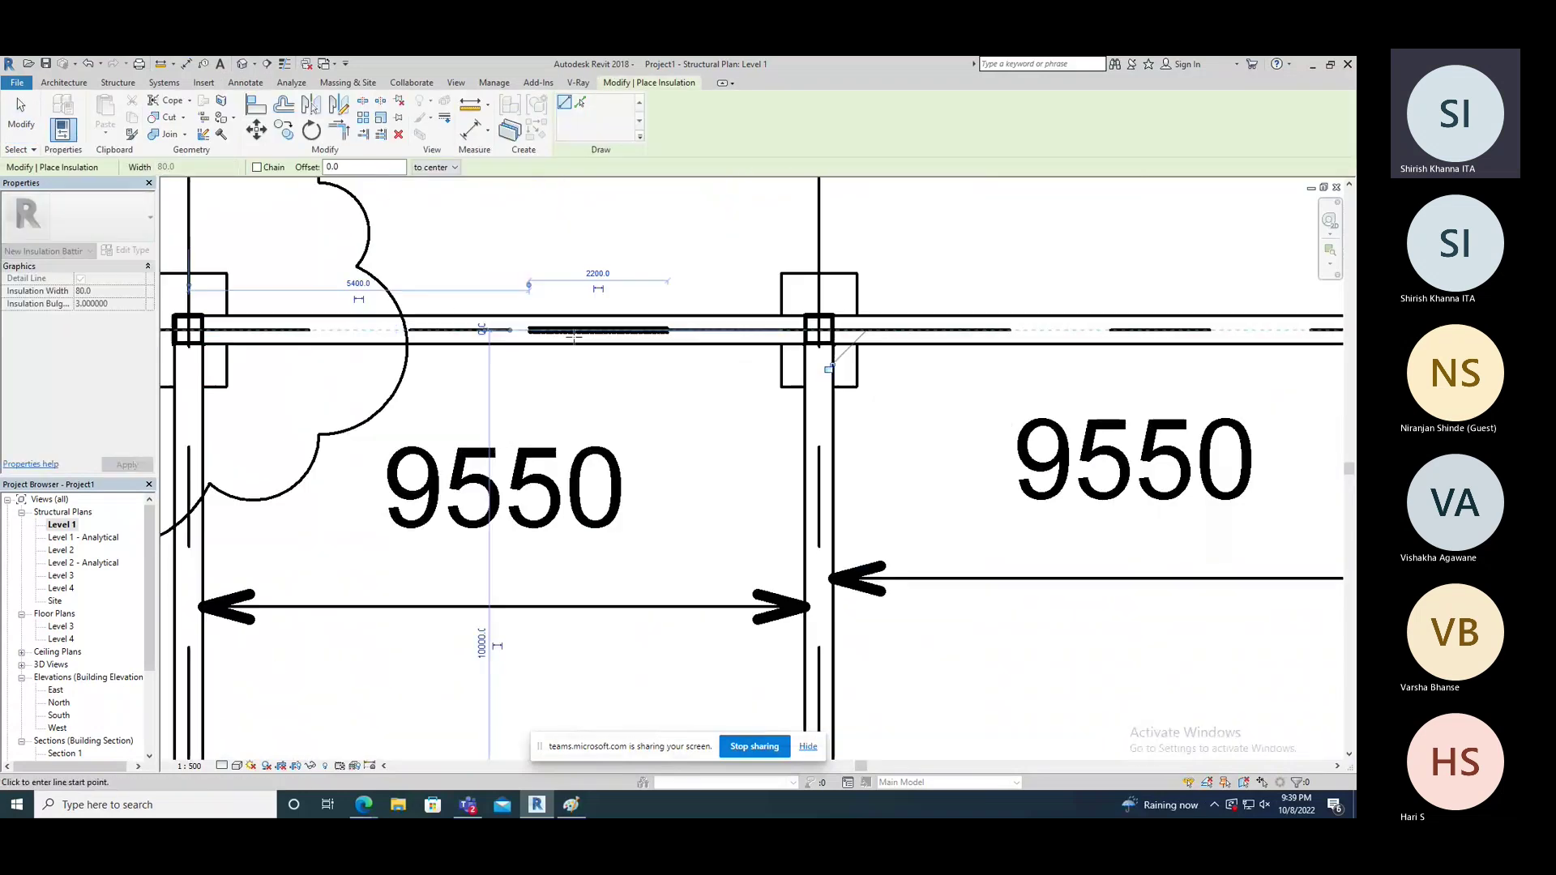
{"action": "scroll", "coordinate": [593, 320], "scroll_direction": "up", "scroll_amount": 6}
{"action": "scroll", "coordinate": [592, 320], "scroll_direction": "down", "scroll_amount": 5}
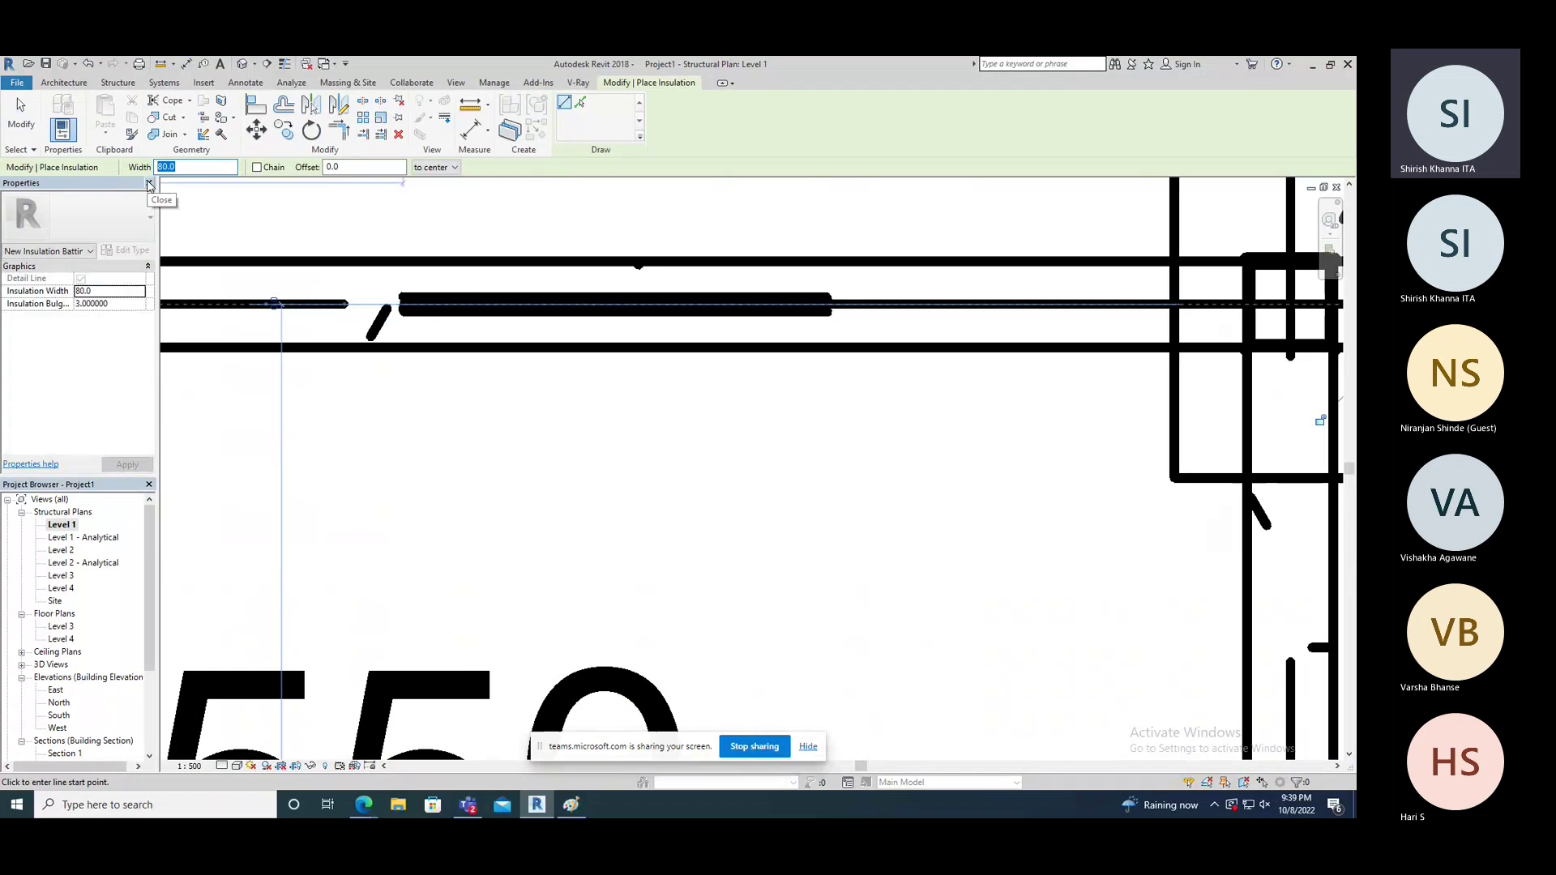
{"action": "type", "text": "500"}
{"action": "left_click", "coordinate": [567, 417]}
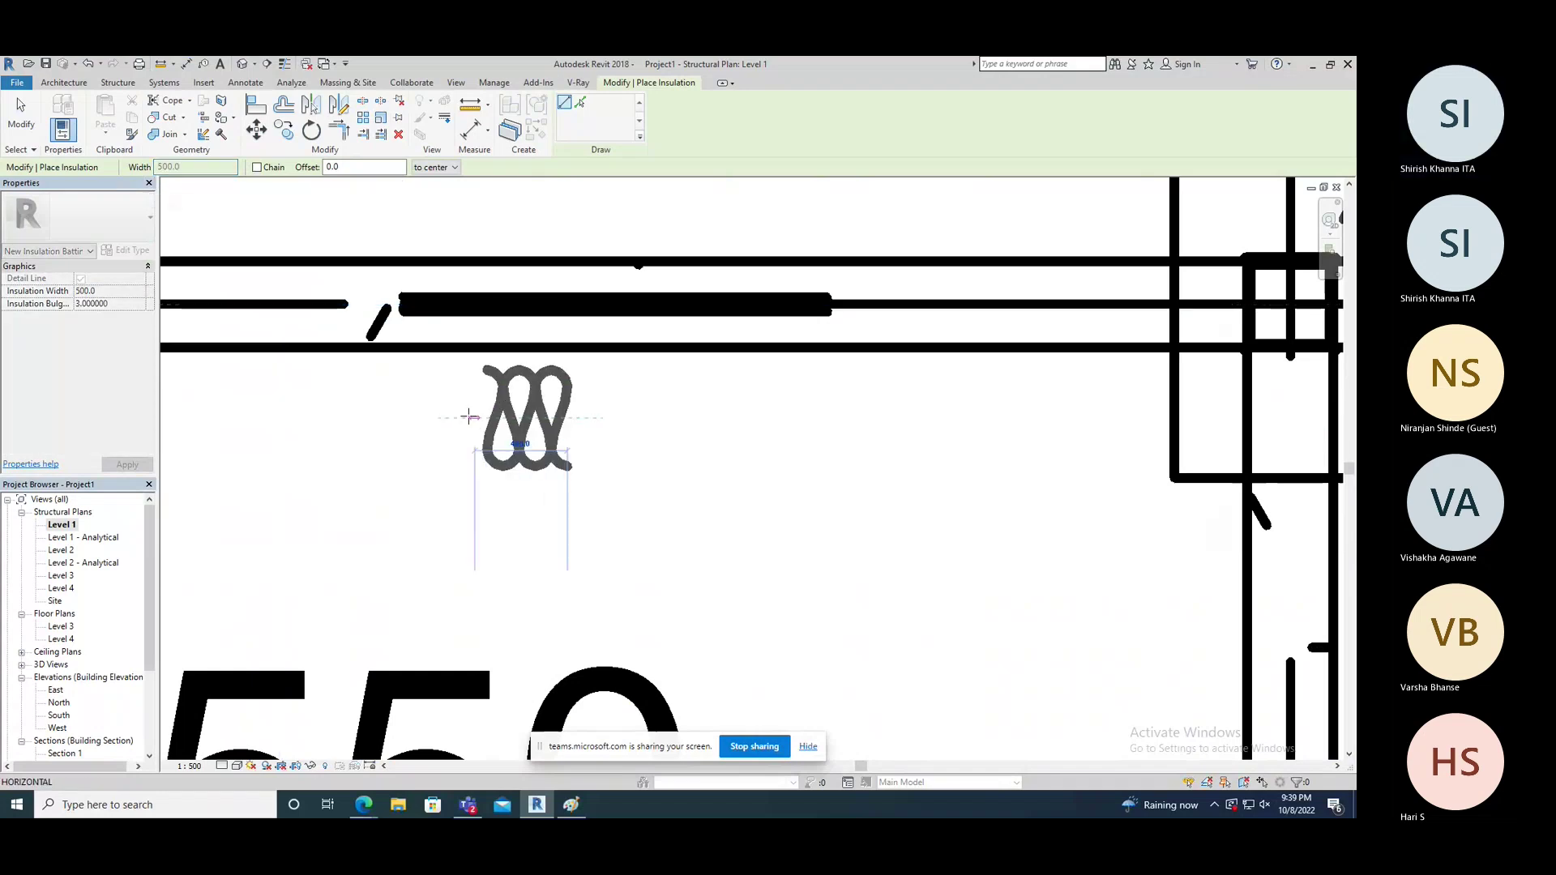
{"action": "left_click", "coordinate": [357, 420]}
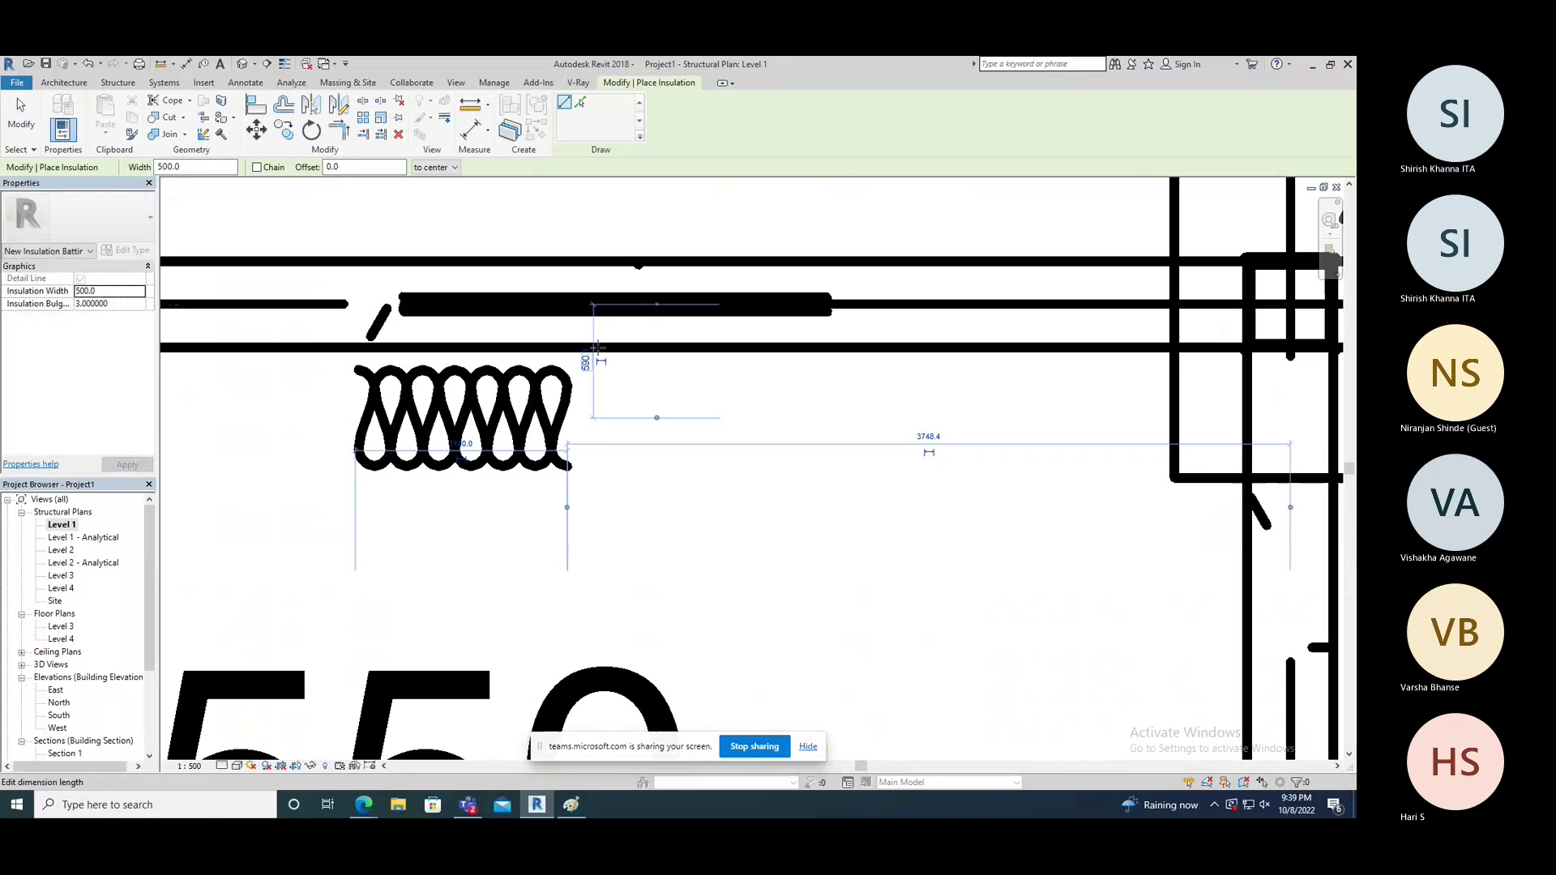
{"action": "scroll", "coordinate": [596, 349], "scroll_direction": "down", "scroll_amount": 1}
{"action": "right_click", "coordinate": [410, 216]}
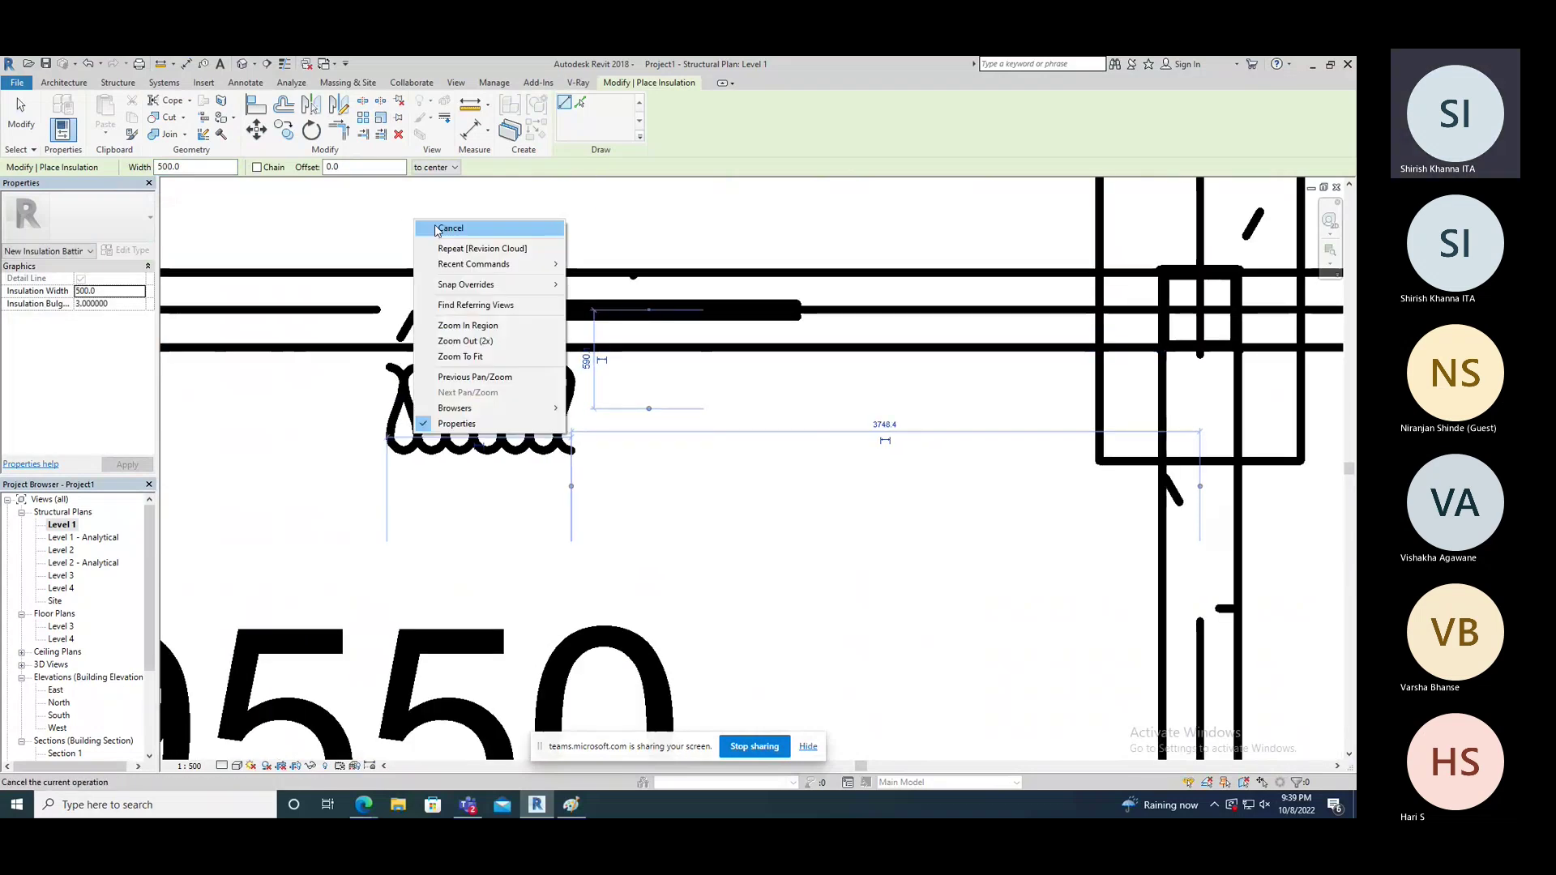
{"action": "key", "text": "Escape"}
{"action": "key", "text": "Escape"}
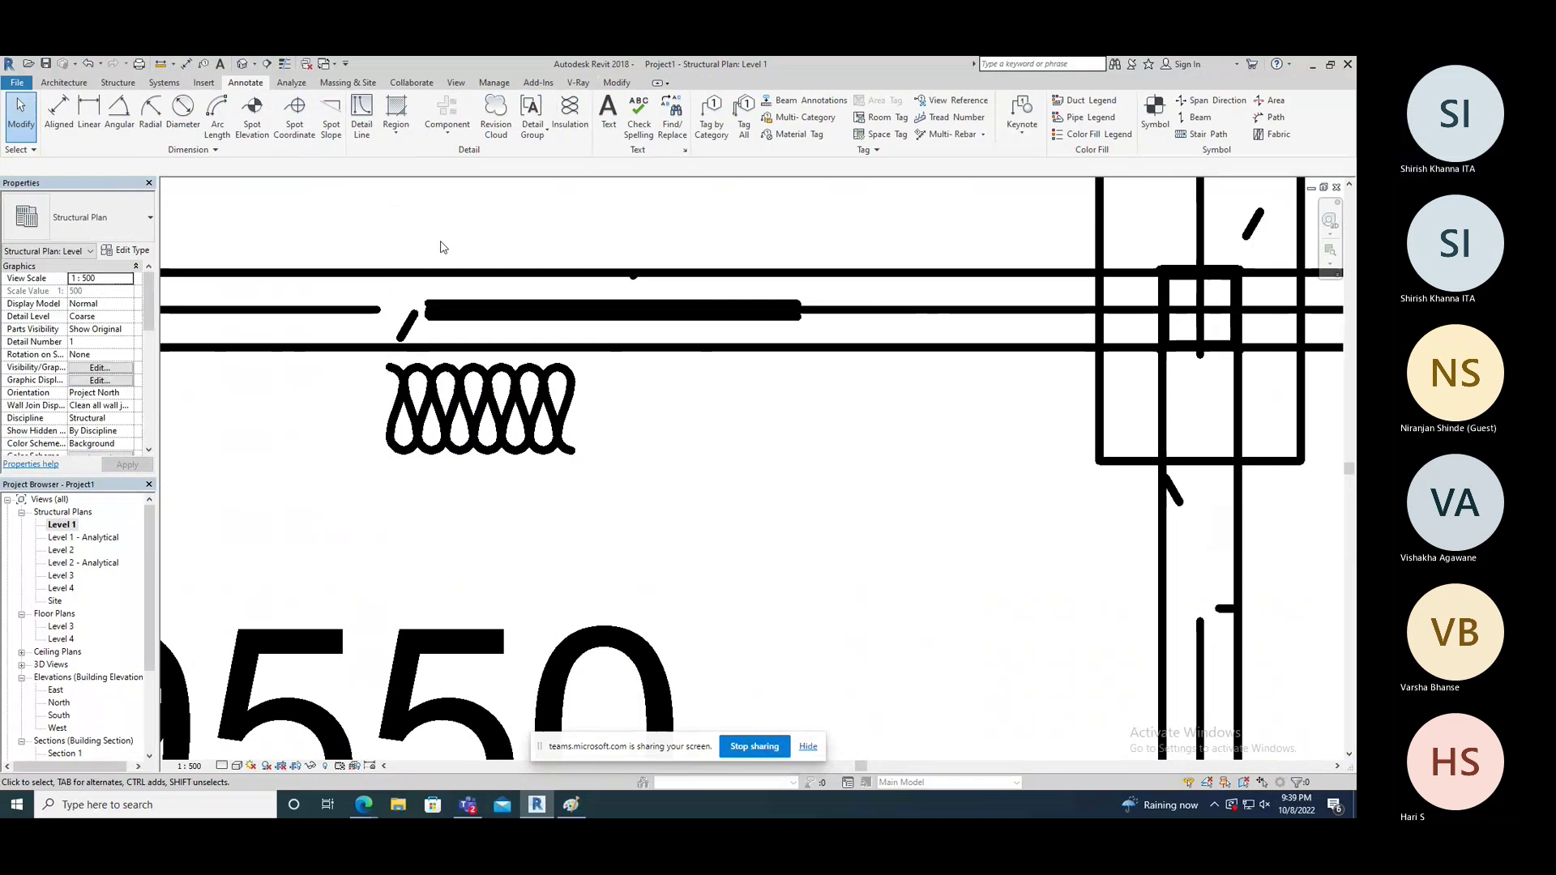
{"action": "left_click", "coordinate": [486, 415]}
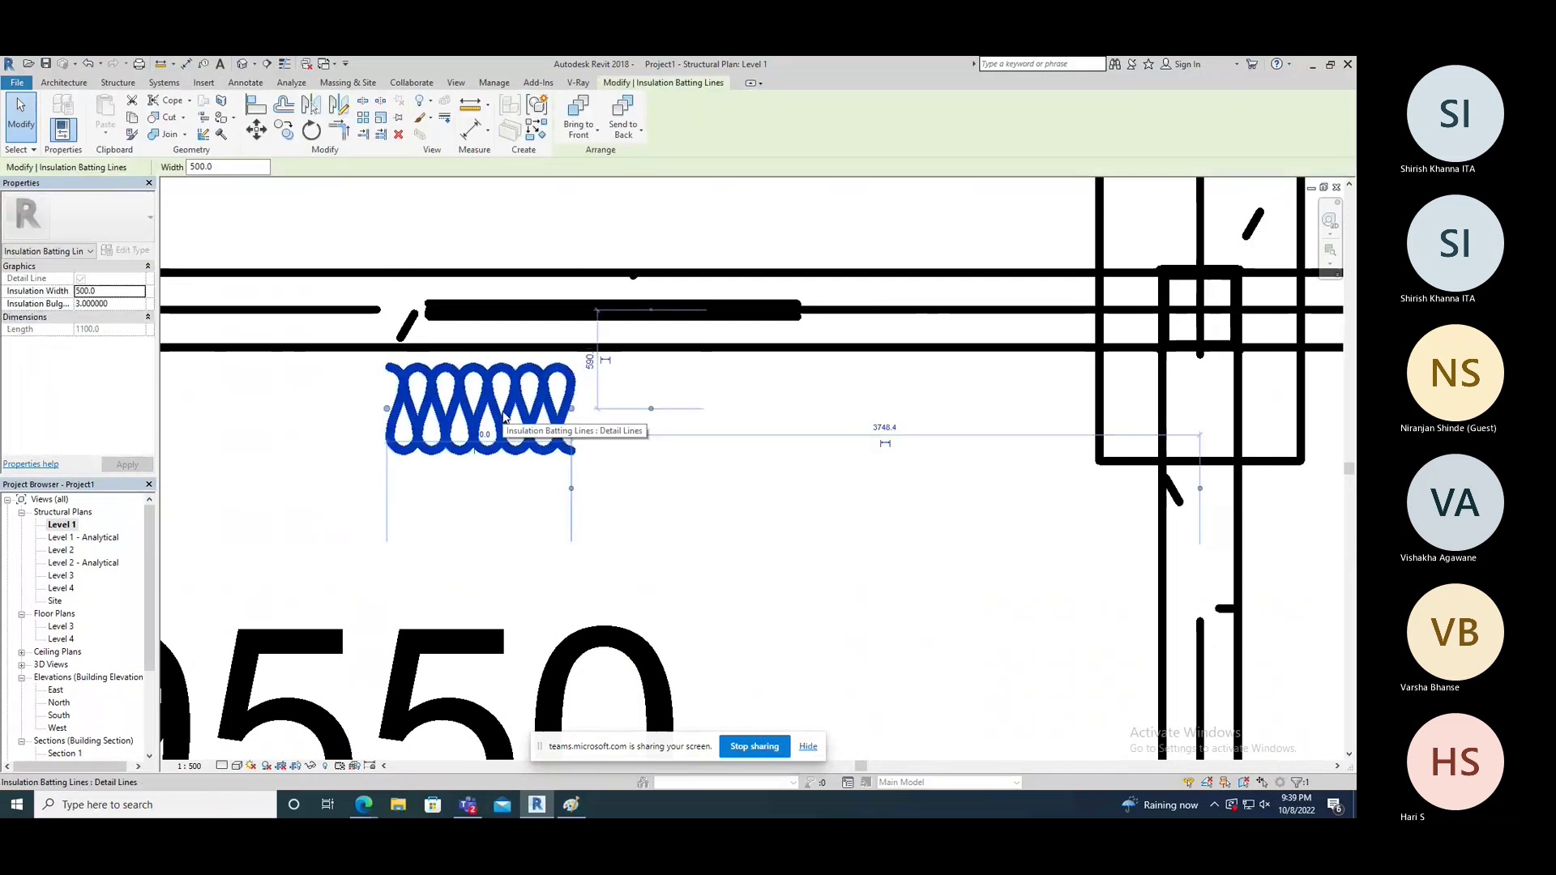
{"action": "key", "text": "Delete"}
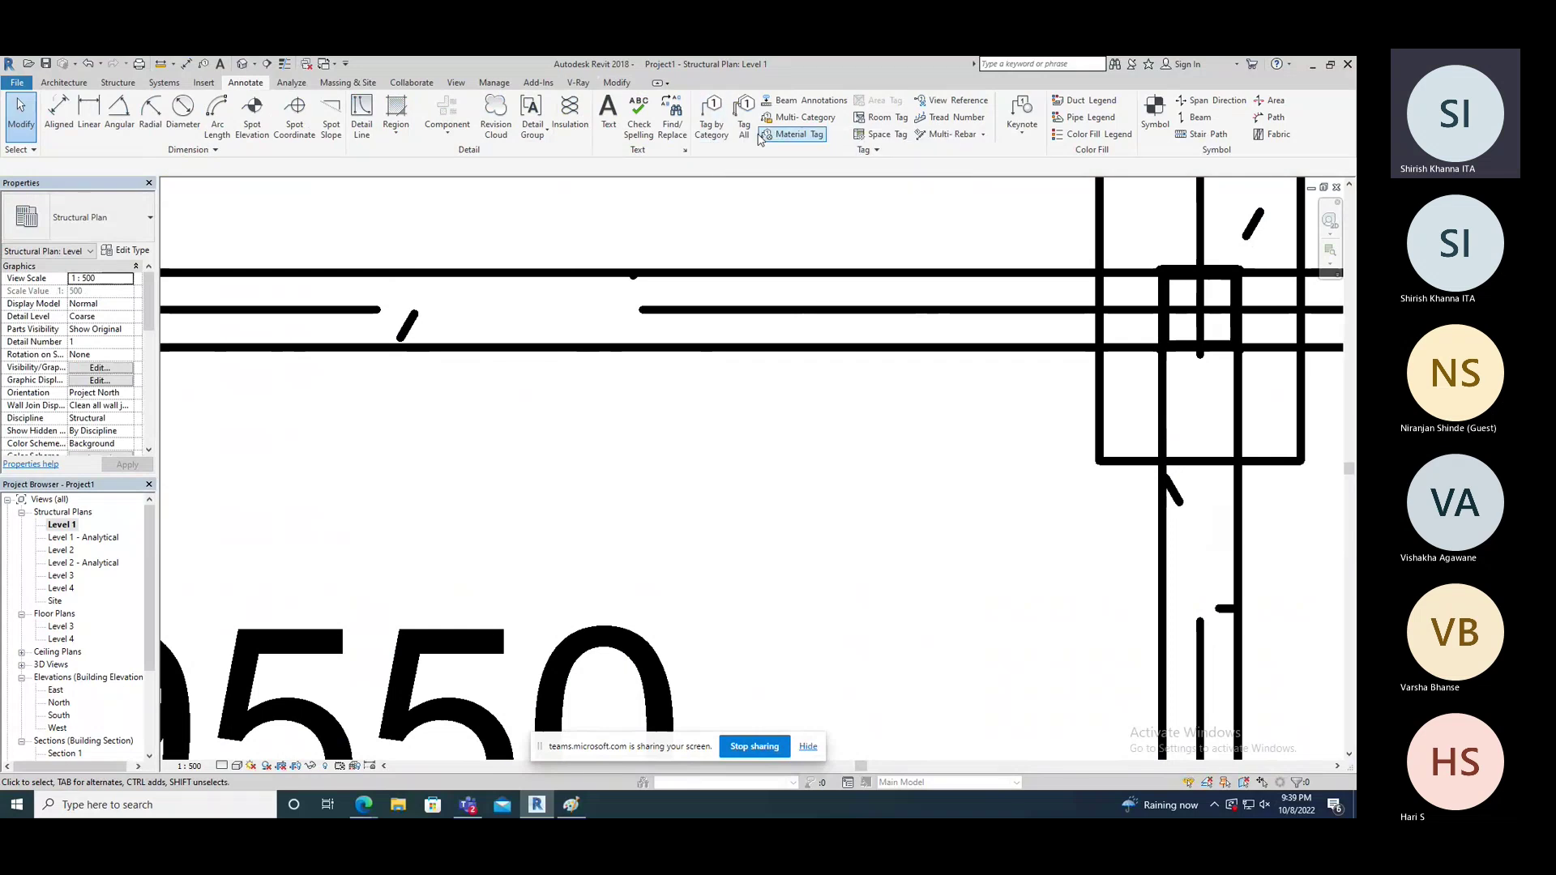
Step: Zoom out to the whole Level 1 grid, view the Analyze tab, and stop screen sharing
{"action": "scroll", "coordinate": [658, 260], "scroll_direction": "down", "scroll_amount": 5}
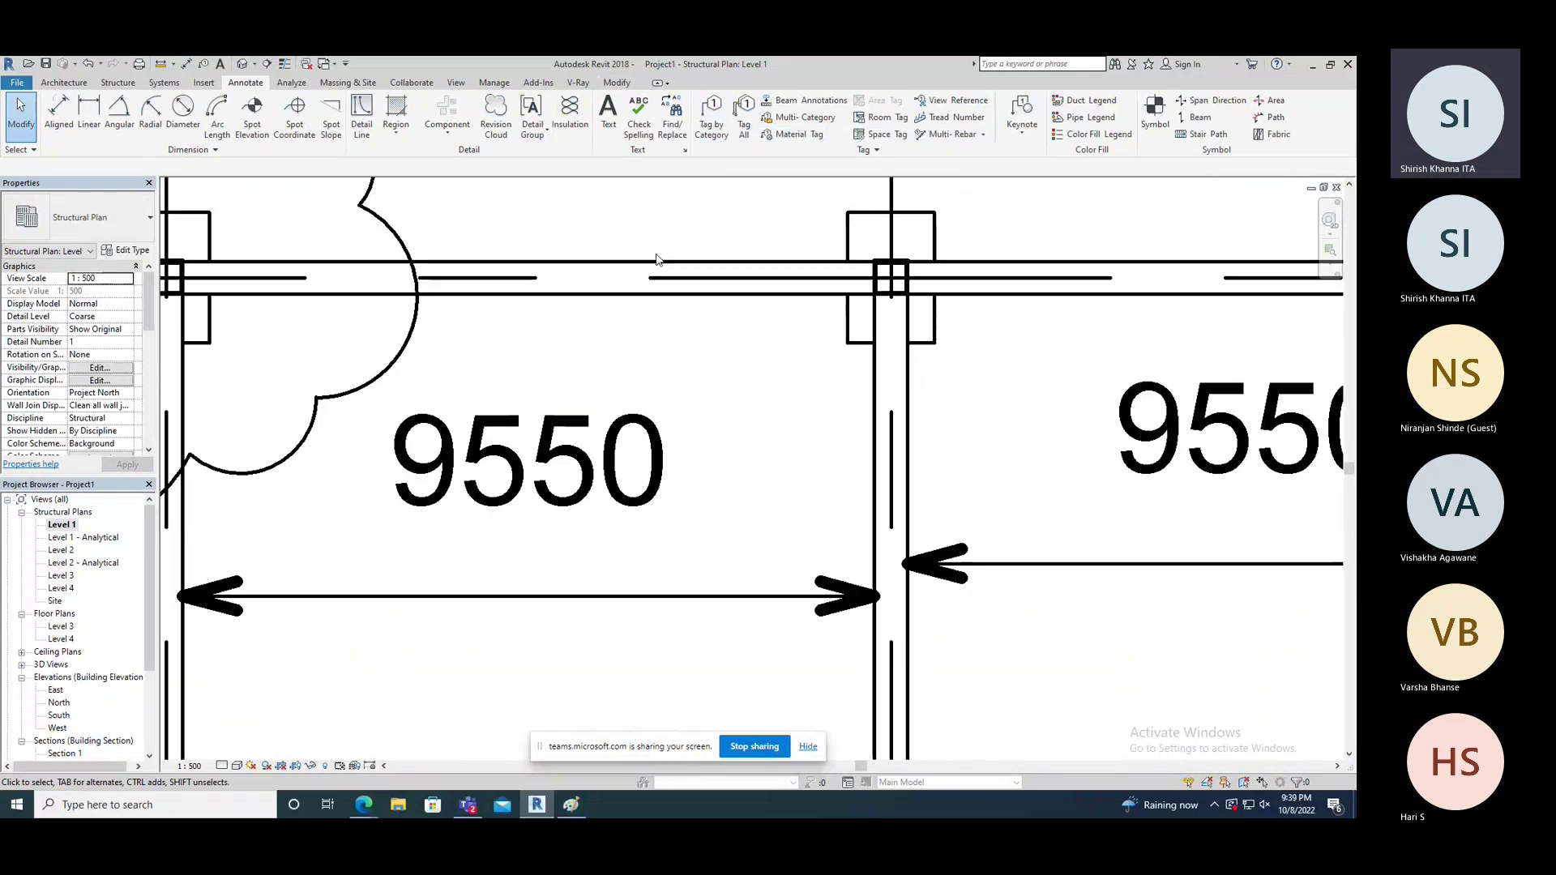
{"action": "scroll", "coordinate": [658, 259], "scroll_direction": "down", "scroll_amount": 2}
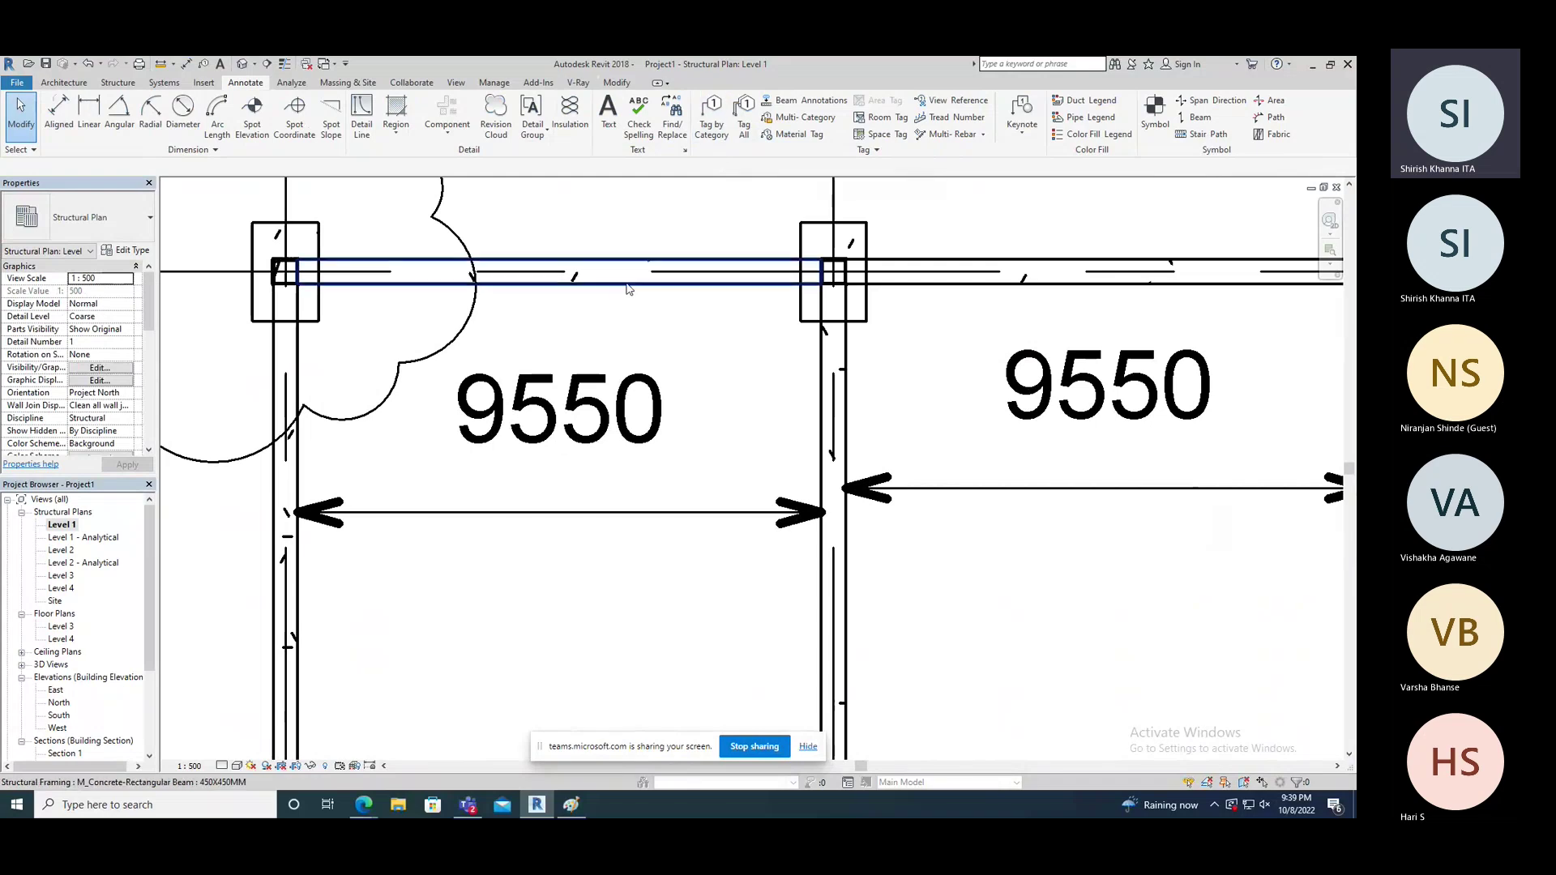
{"action": "scroll", "coordinate": [562, 316], "scroll_direction": "down", "scroll_amount": 1}
{"action": "scroll", "coordinate": [562, 316], "scroll_direction": "down", "scroll_amount": 1}
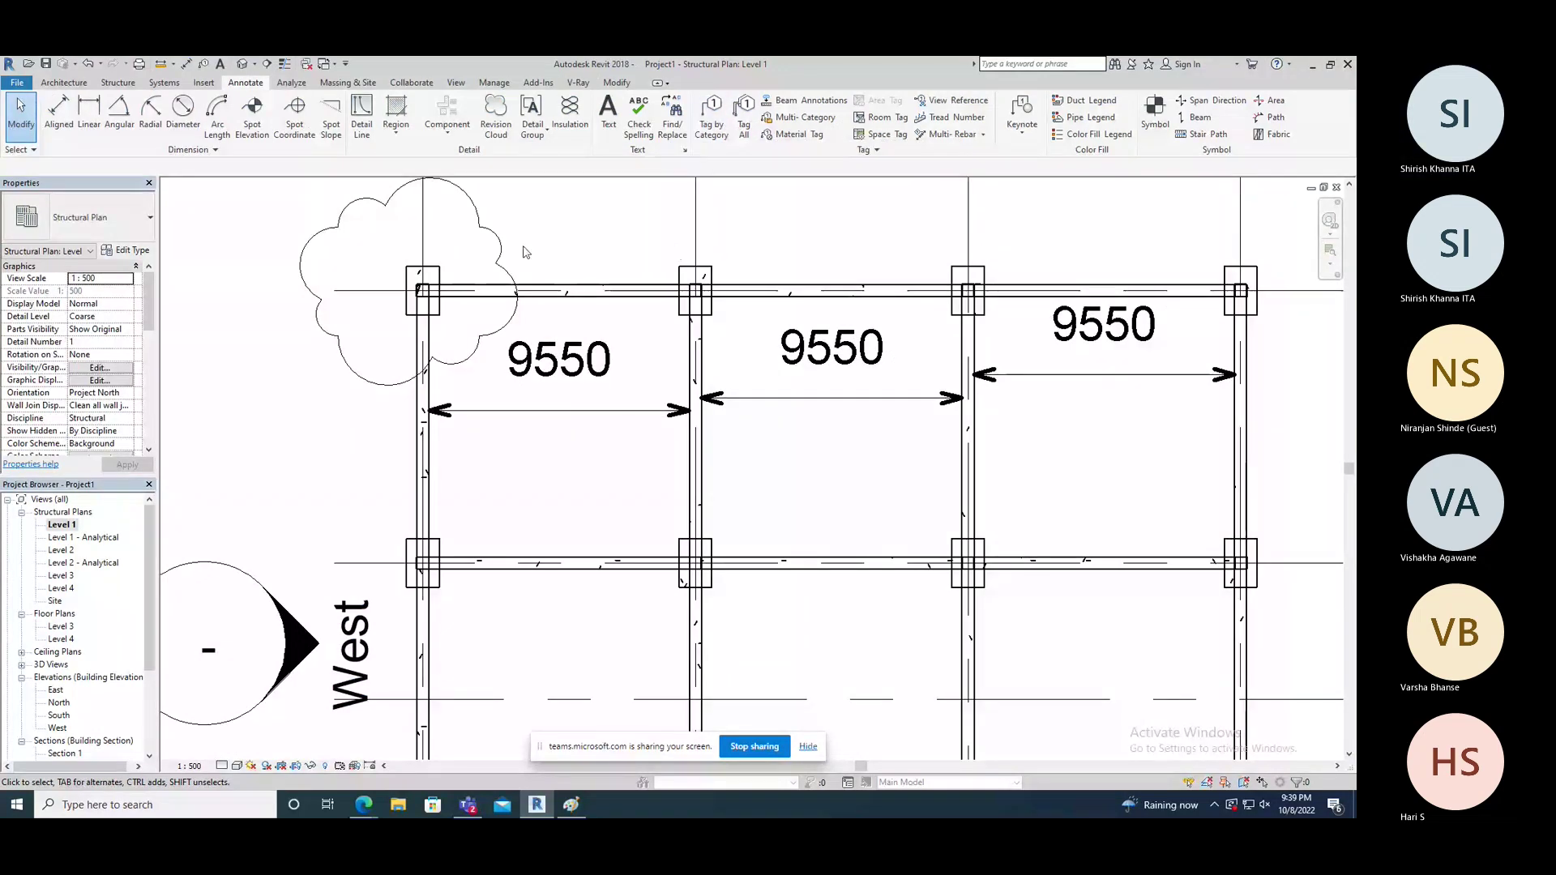
{"action": "scroll", "coordinate": [523, 252], "scroll_direction": "down", "scroll_amount": 2}
{"action": "scroll", "coordinate": [540, 418], "scroll_direction": "down", "scroll_amount": 1}
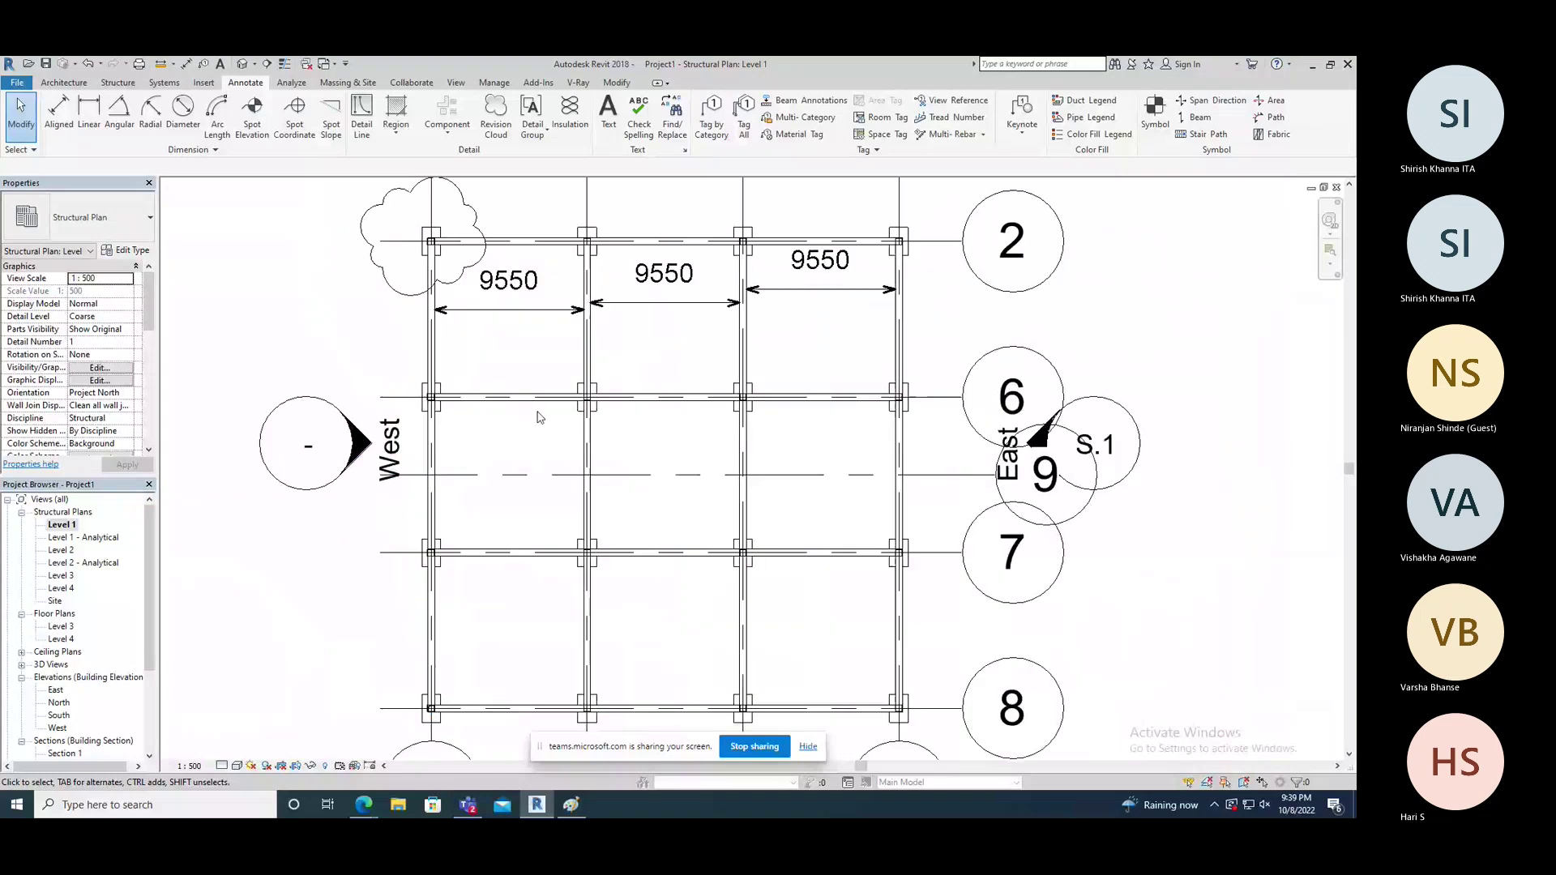
{"action": "scroll", "coordinate": [540, 417], "scroll_direction": "down", "scroll_amount": 1}
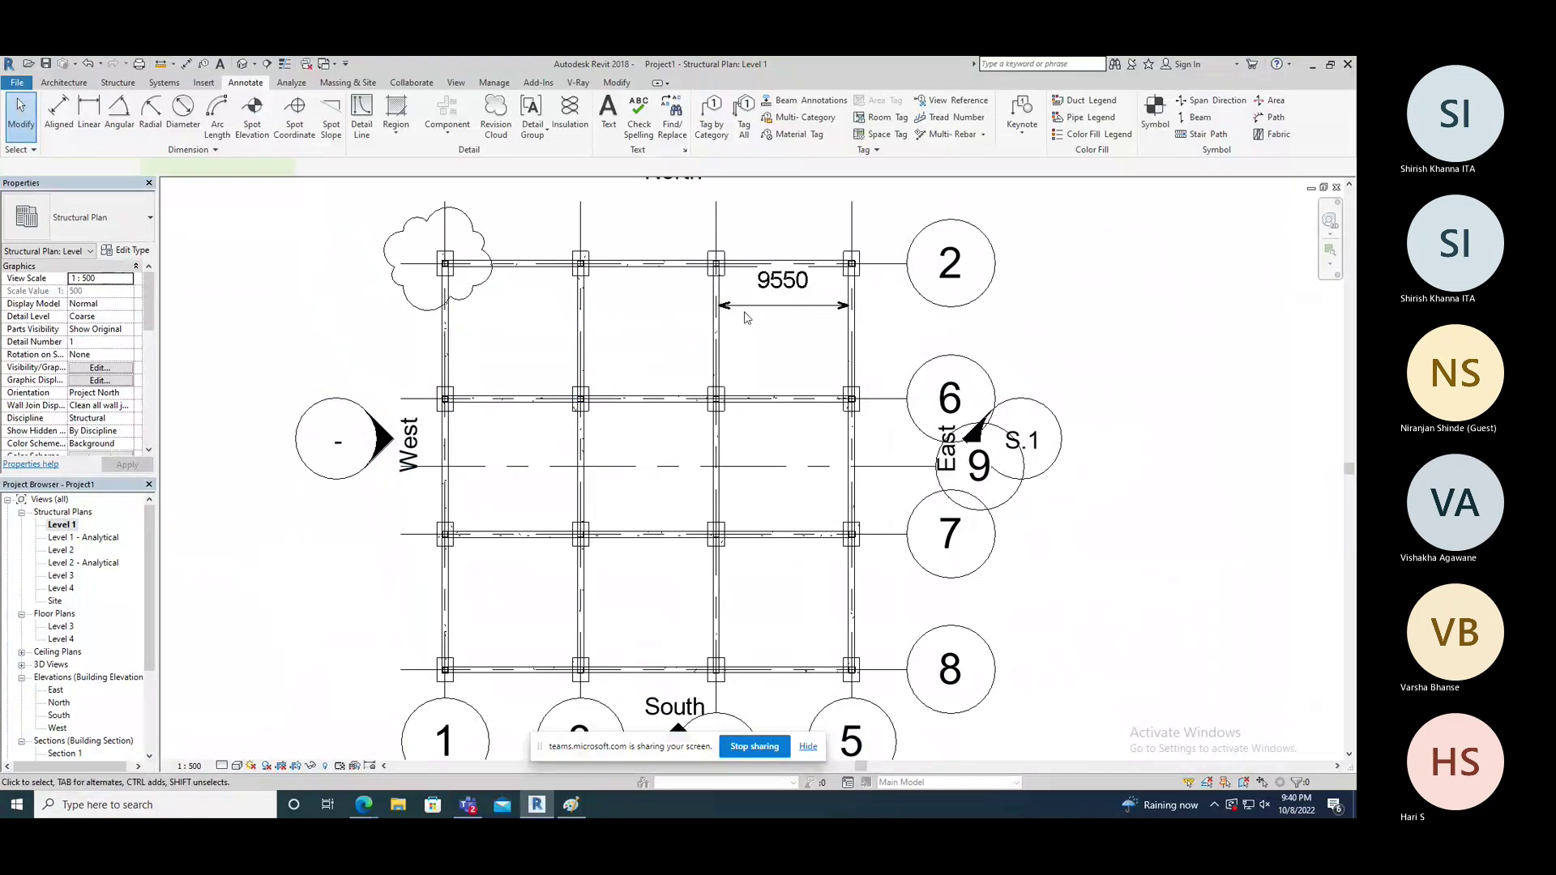
{"action": "scroll", "coordinate": [553, 365], "scroll_direction": "down", "scroll_amount": 3}
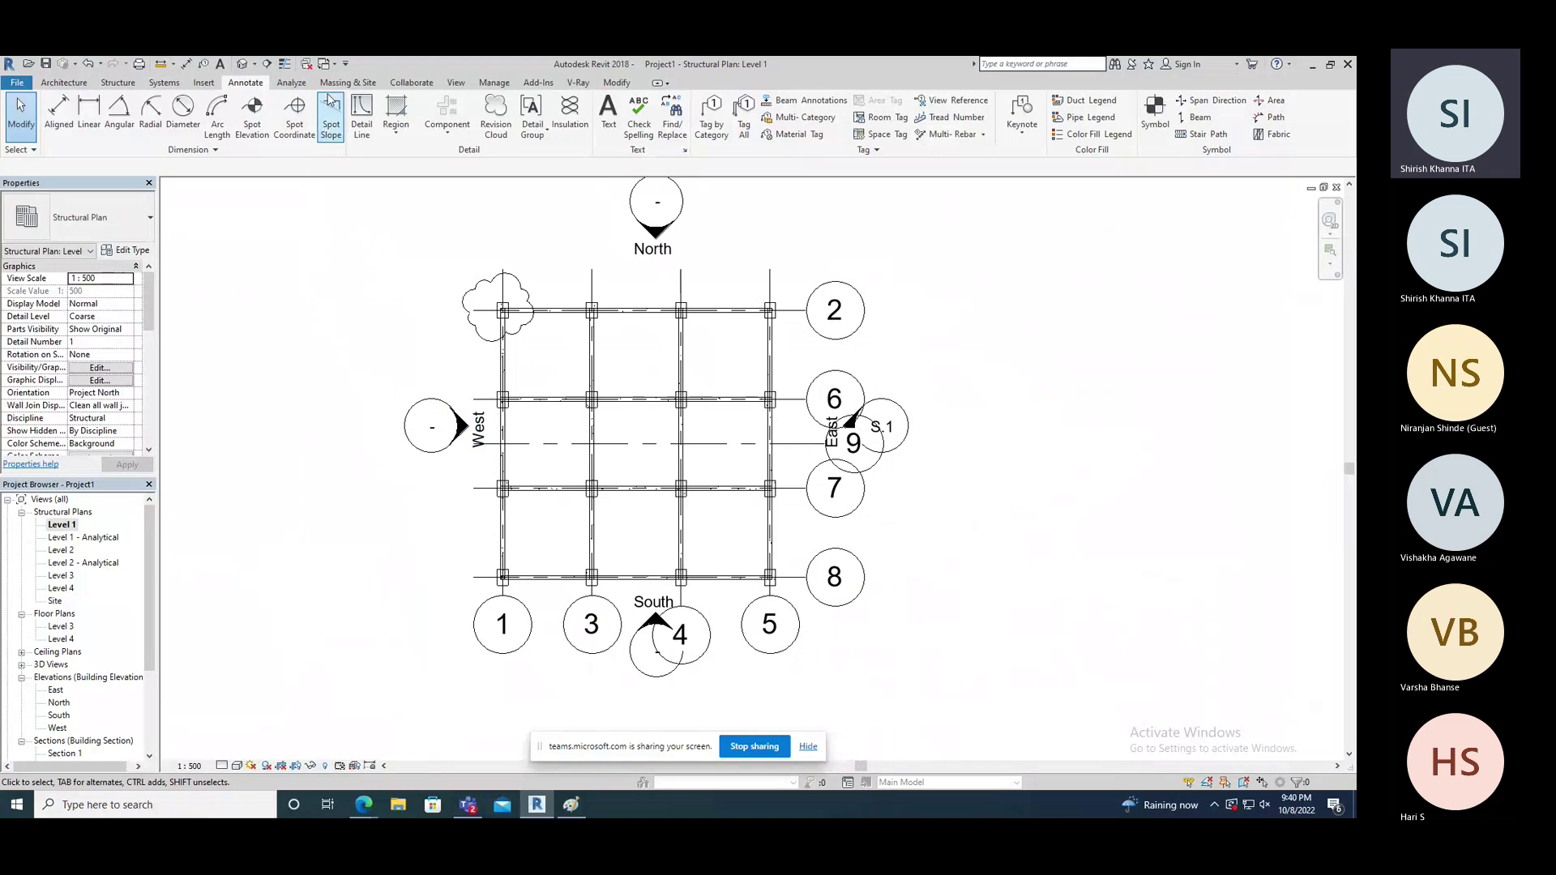
{"action": "left_click", "coordinate": [291, 82]}
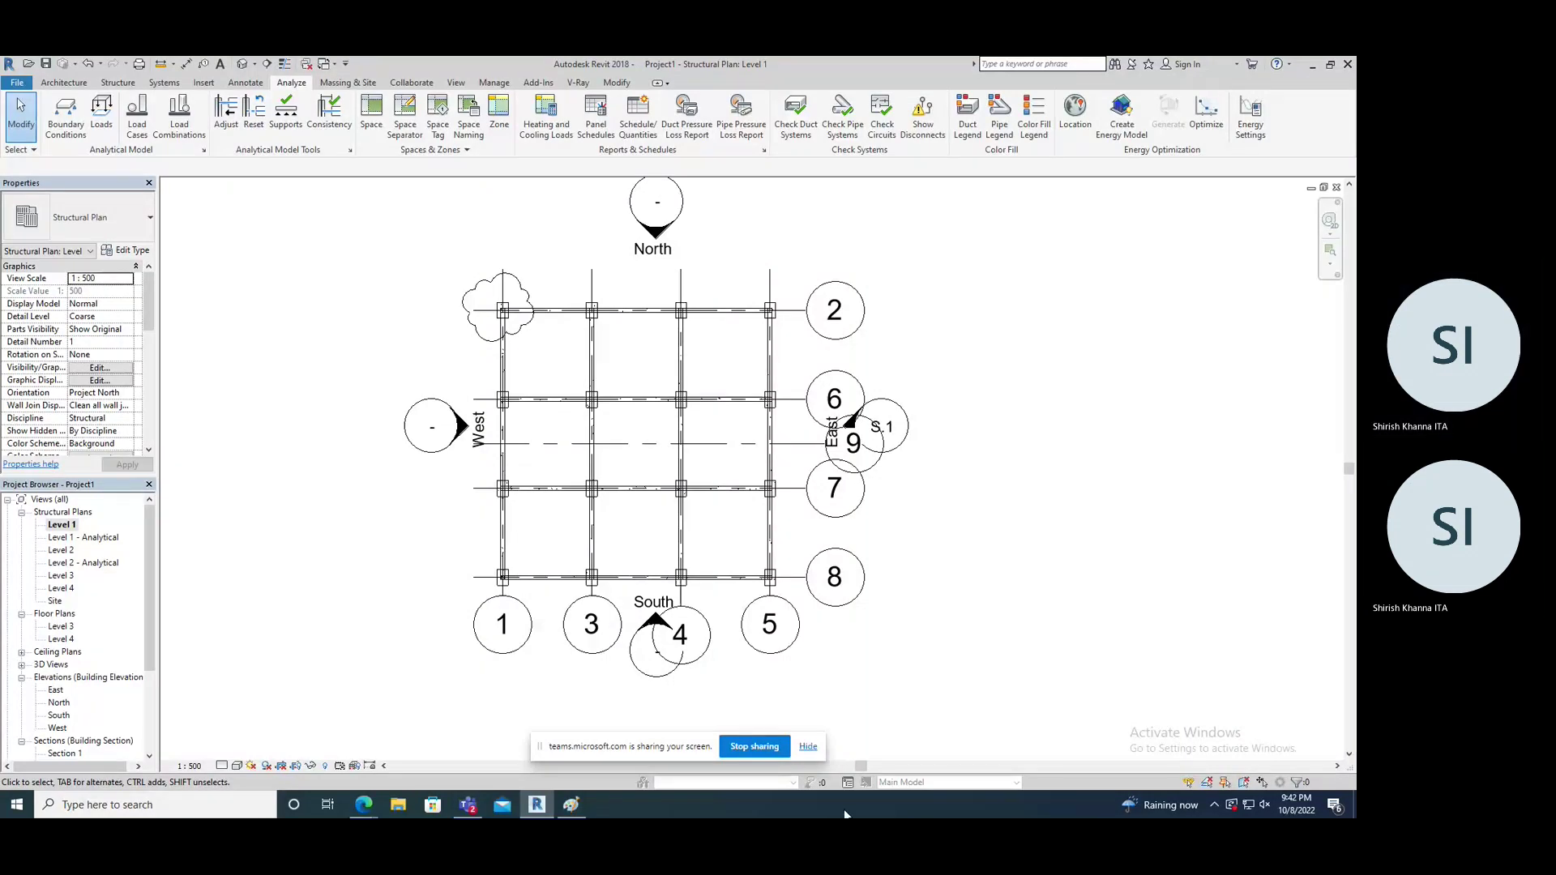
{"action": "left_click", "coordinate": [754, 746]}
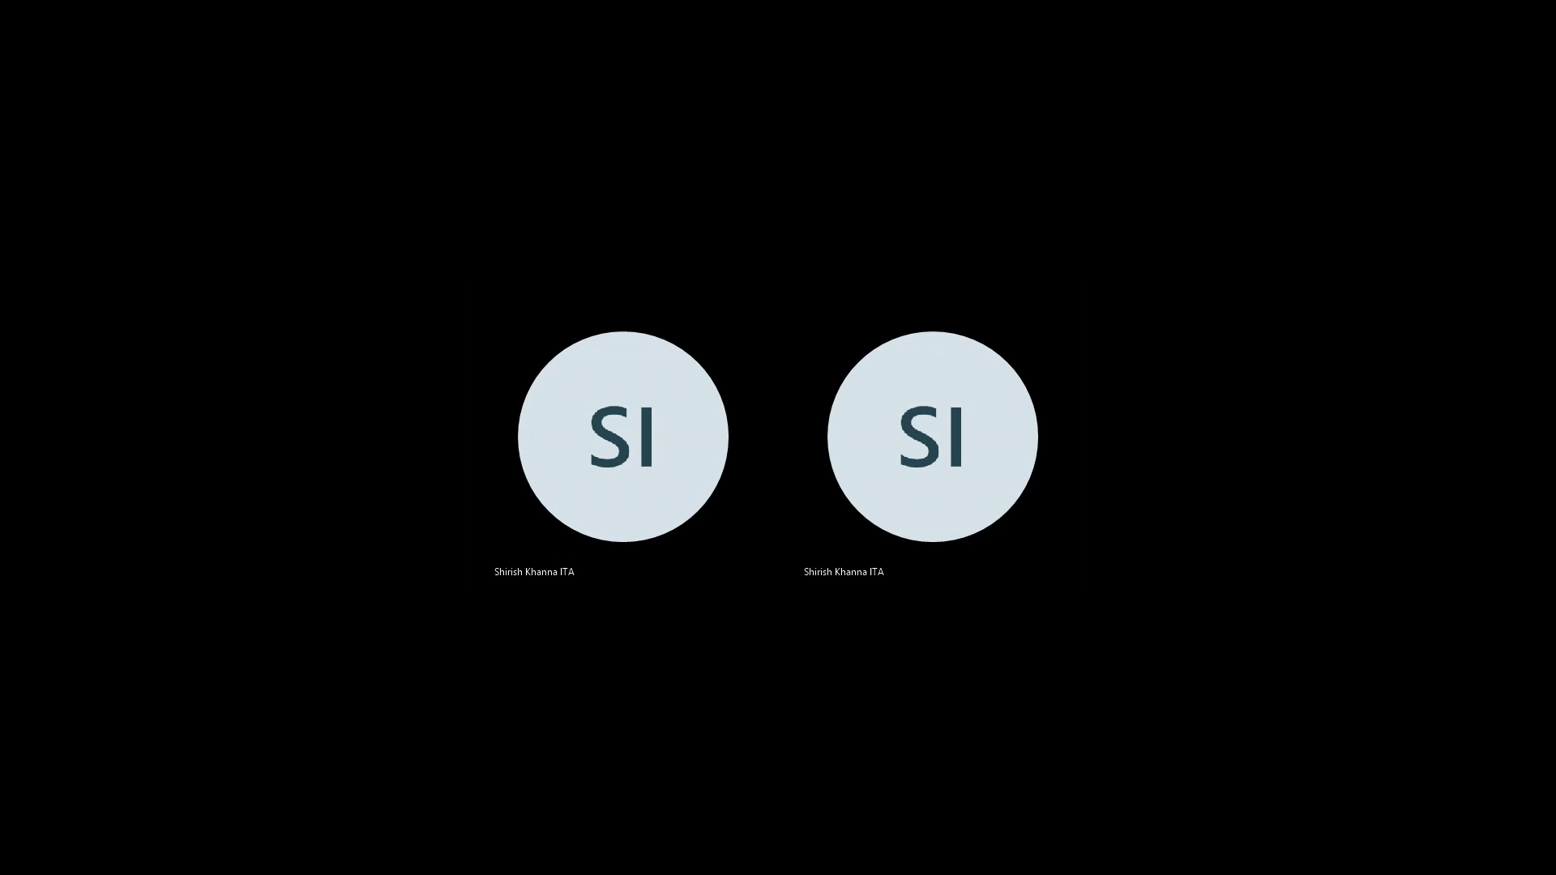